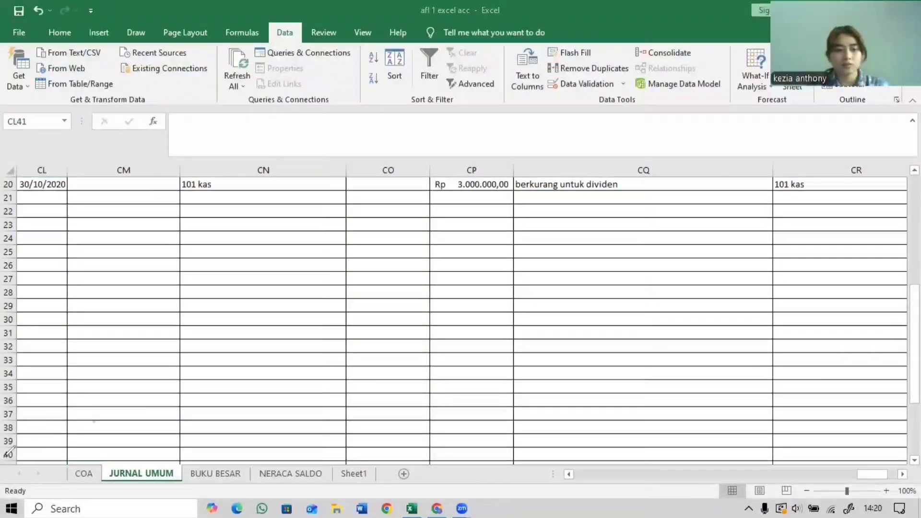
# Switch to the Canva document in Chrome and examine page 14, Daftar Penyusutan, for the equipment's acquisition cost and depreciation rate.
pyautogui.click(98, 202)
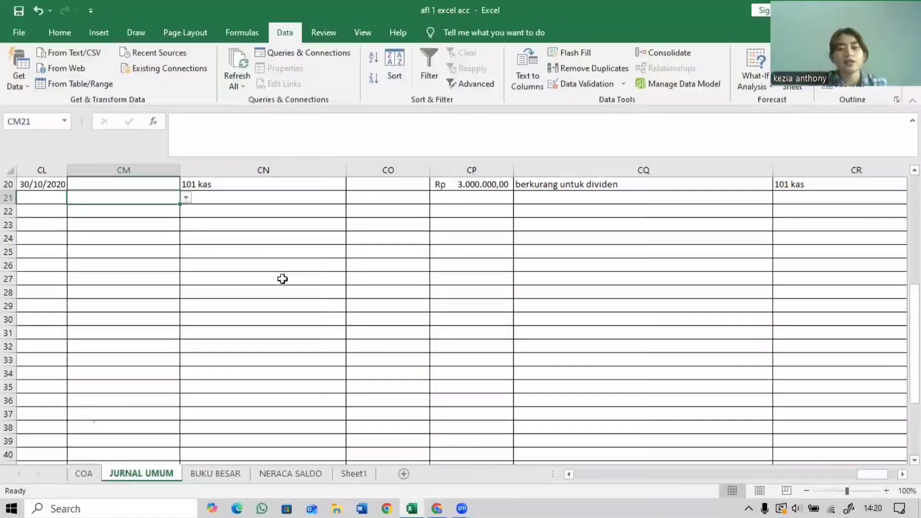
pyautogui.scroll(6, 281, 269)
pyautogui.scroll(-6, 281, 269)
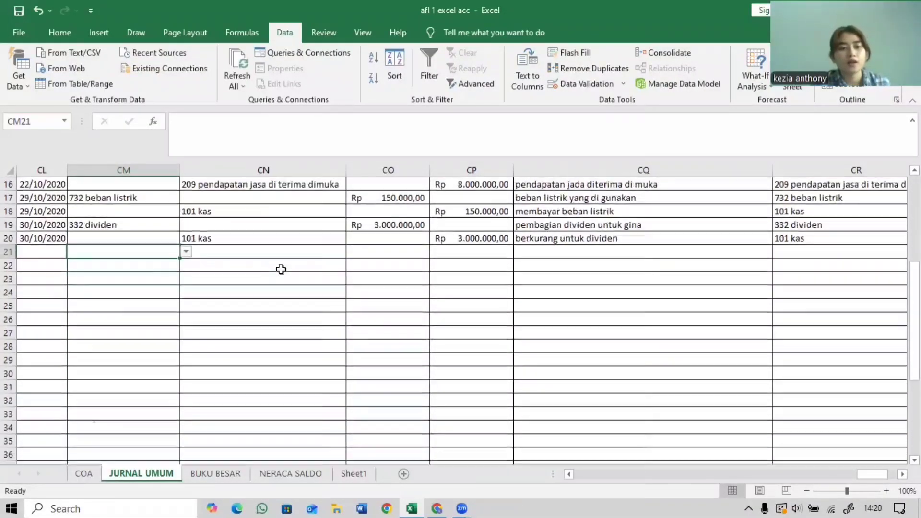
pyautogui.click(434, 503)
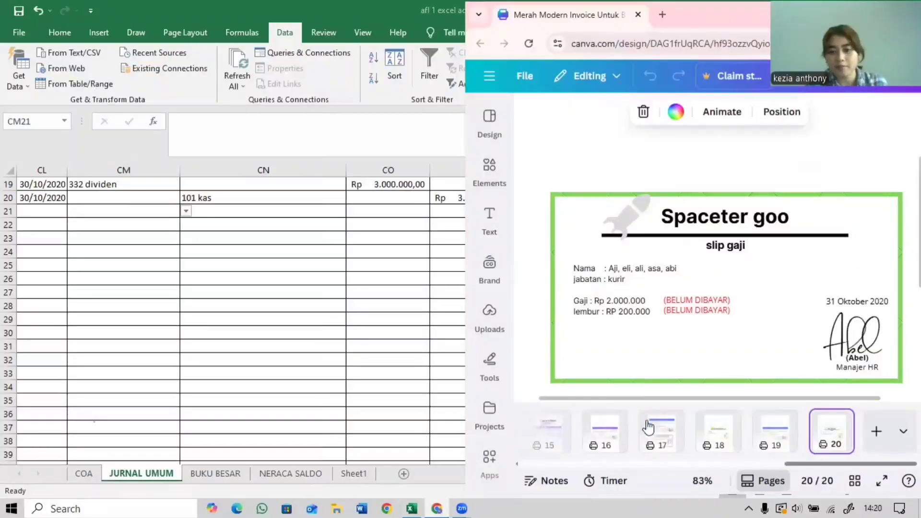
pyautogui.moveTo(633, 441); pyautogui.dragTo(581, 449)
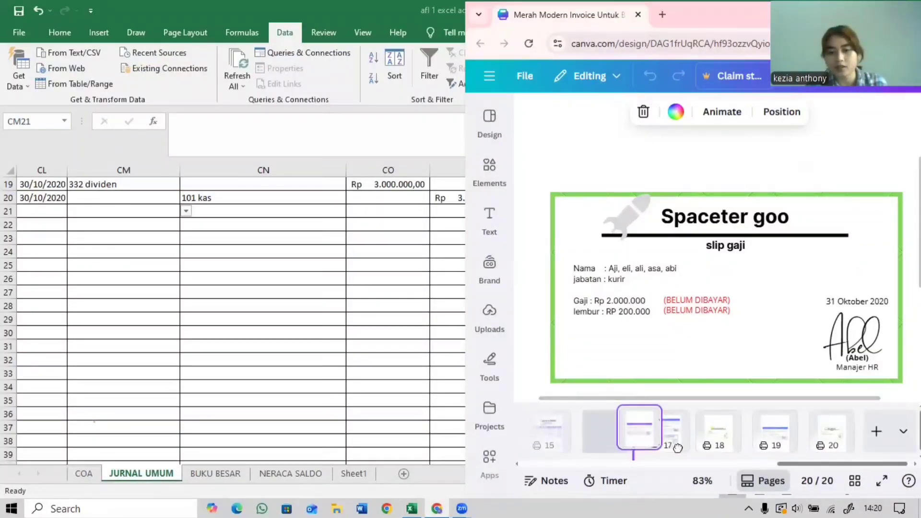
pyautogui.moveTo(678, 448); pyautogui.dragTo(631, 439)
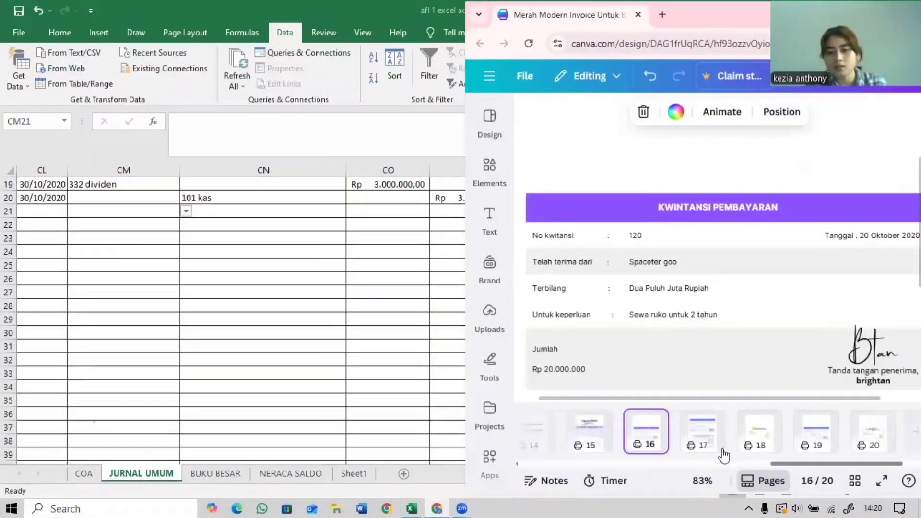
pyautogui.click(537, 442)
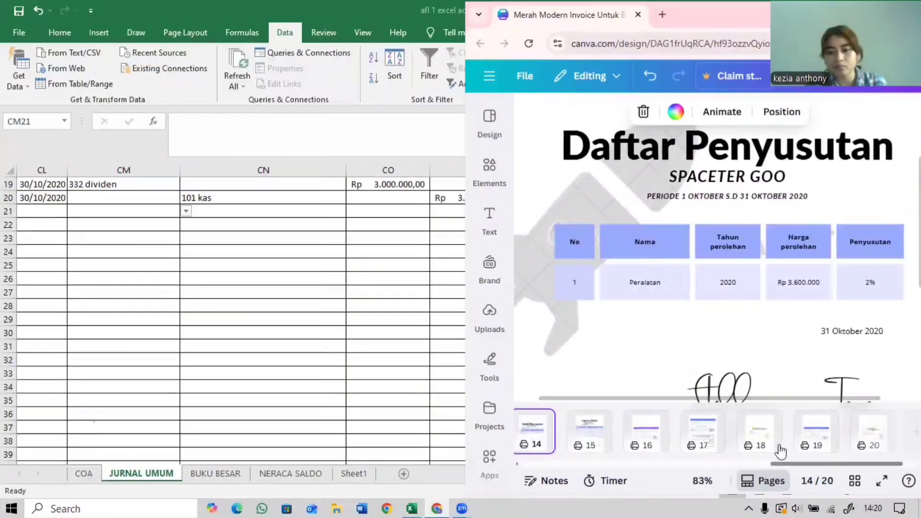
pyautogui.moveTo(754, 399); pyautogui.dragTo(779, 403)
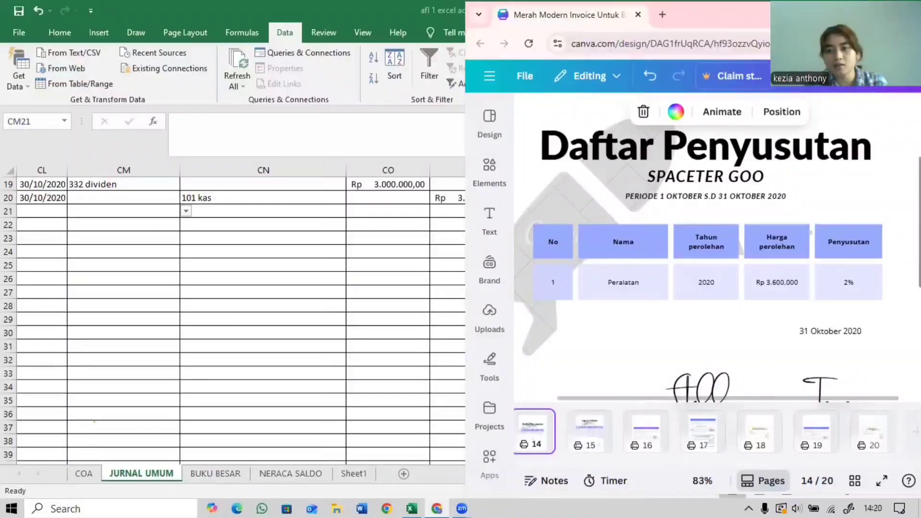
pyautogui.scroll(2, 892, 259)
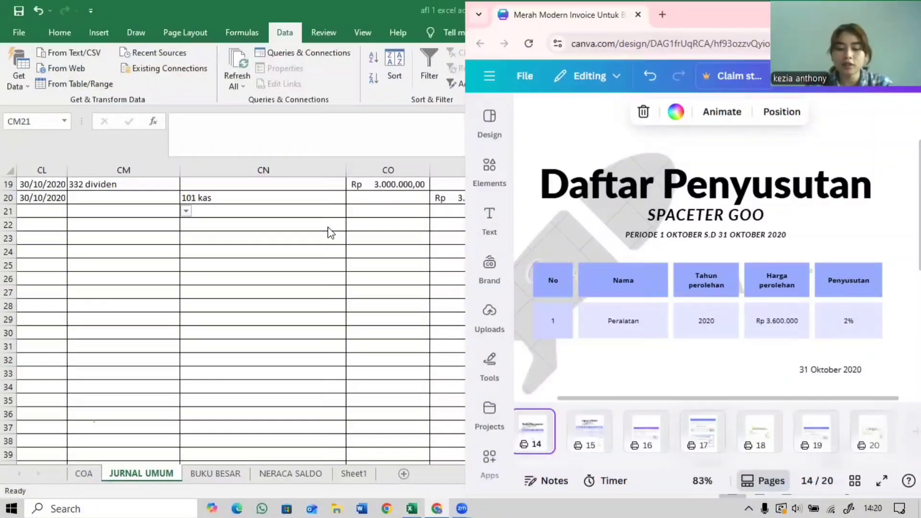
# Back in Excel, set the debit account in CM21 to 711 beban penyusutan and the credit account in CN22 to 158 akumulasi penyusutan - peralatan.
pyautogui.click(187, 213)
pyautogui.click(186, 211)
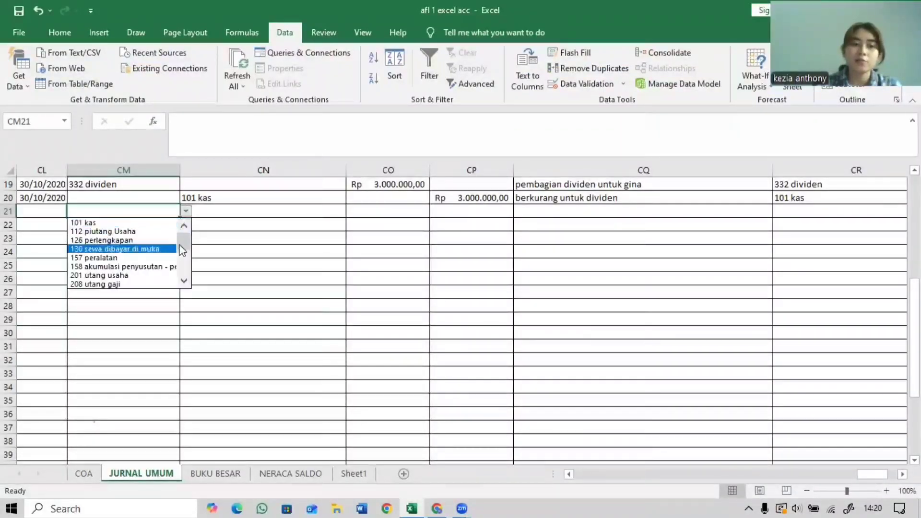
pyautogui.moveTo(182, 240); pyautogui.dragTo(181, 253)
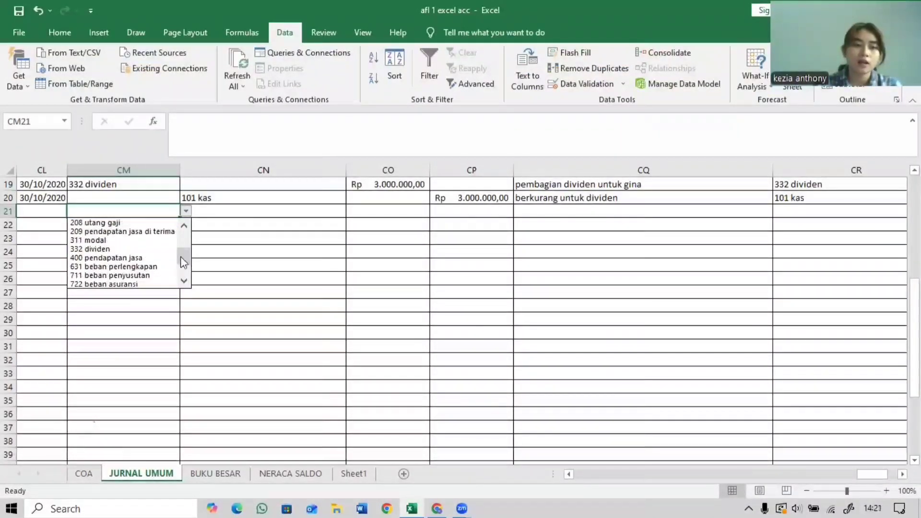
pyautogui.click(138, 275)
pyautogui.click(220, 225)
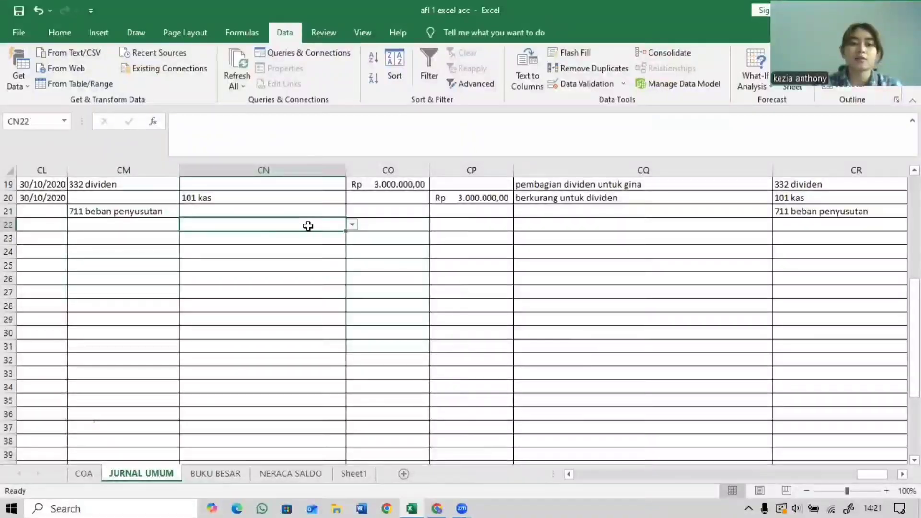
pyautogui.click(351, 226)
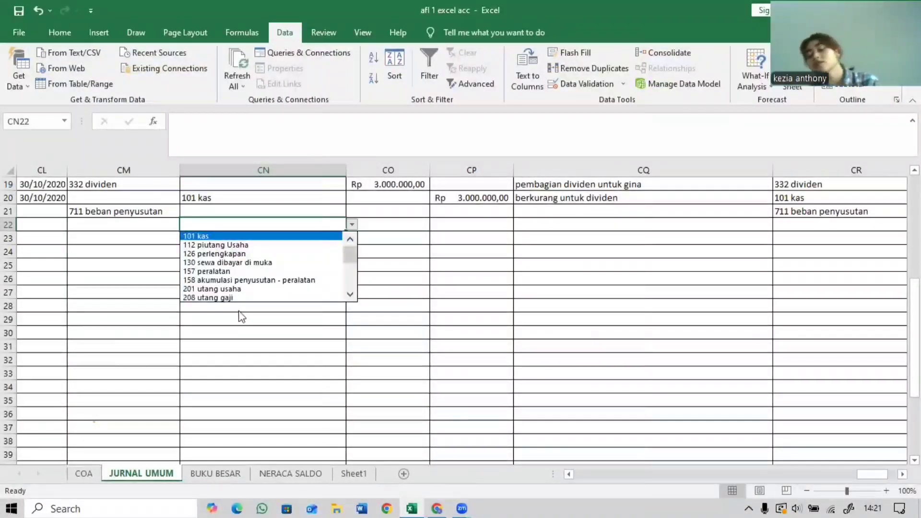
pyautogui.click(227, 280)
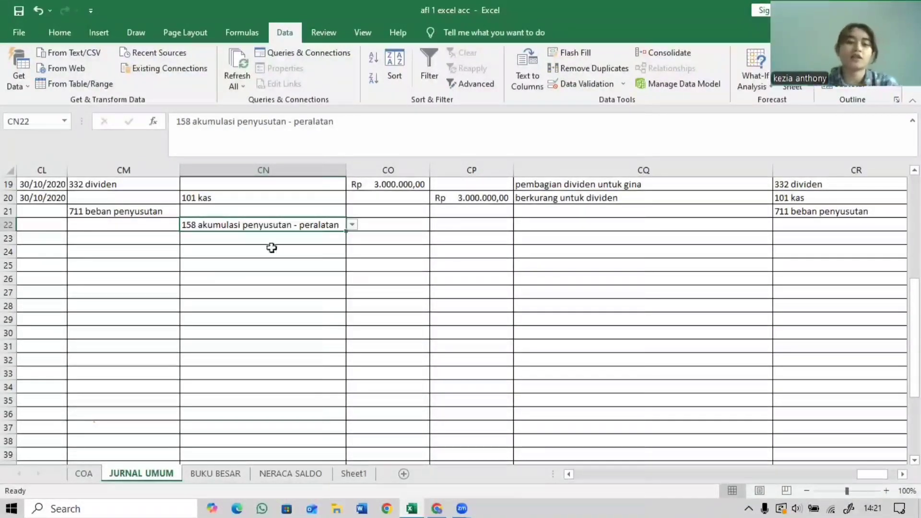
# Recheck the depreciation list in Canva, and in Excel calculate the debit amount in CO21 with =CO6*2%.
pyautogui.click(381, 213)
pyautogui.scroll(1, 468, 461)
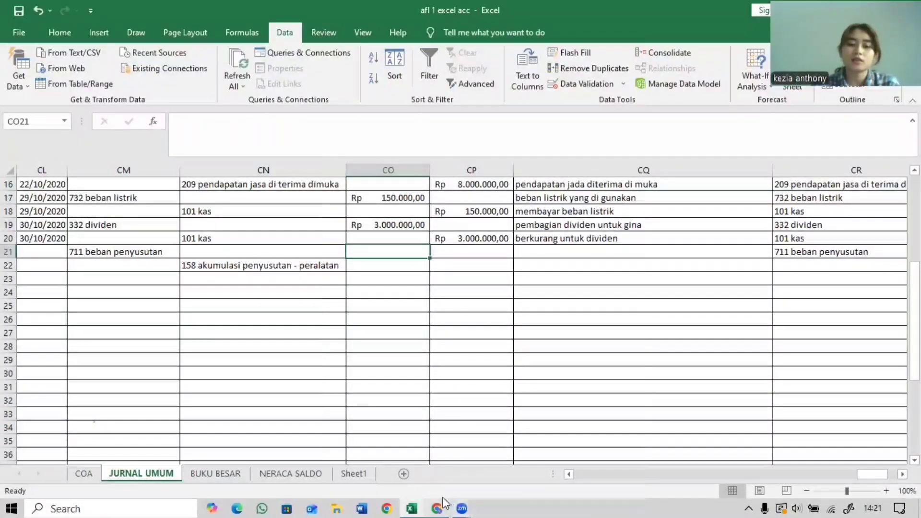
pyautogui.click(437, 508)
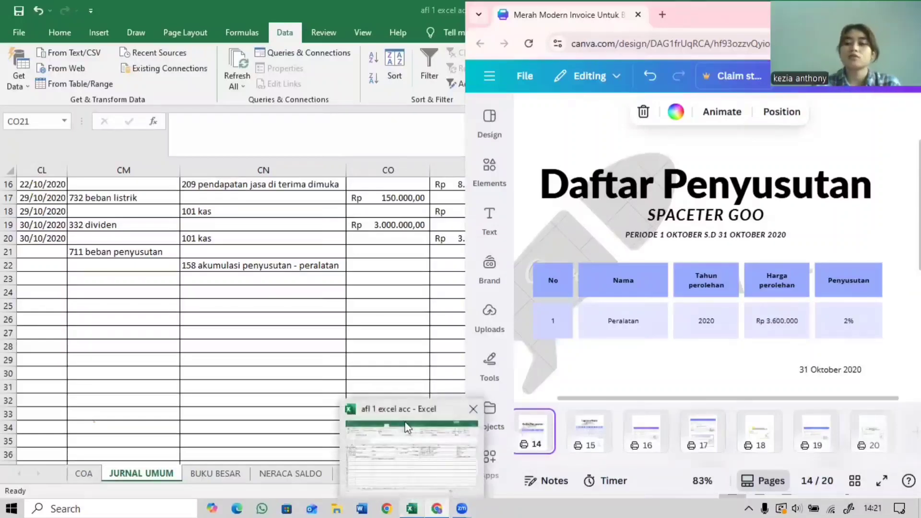
pyautogui.click(411, 507)
pyautogui.scroll(3, 527, 403)
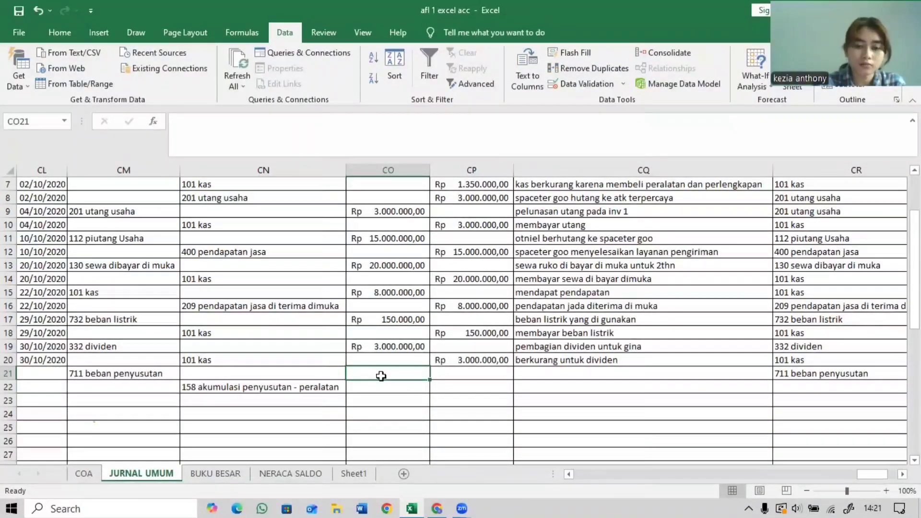
pyautogui.write('=')
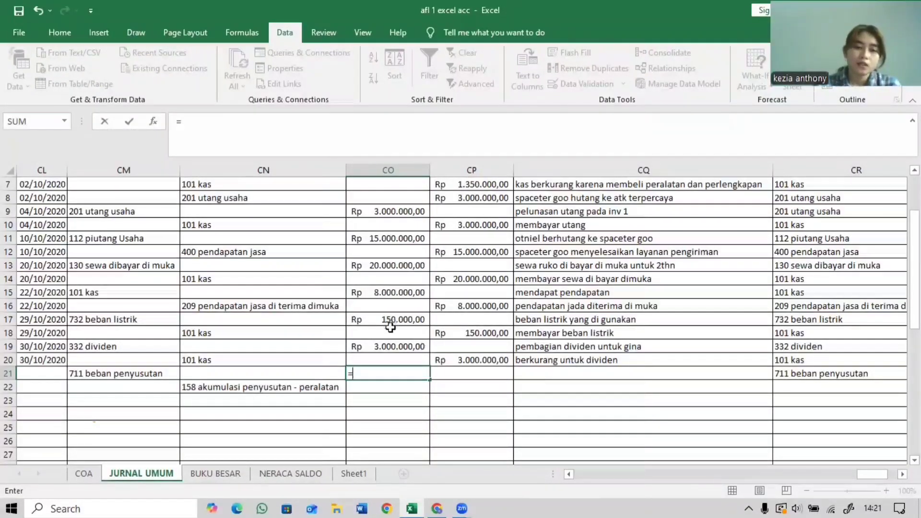
pyautogui.scroll(1, 391, 323)
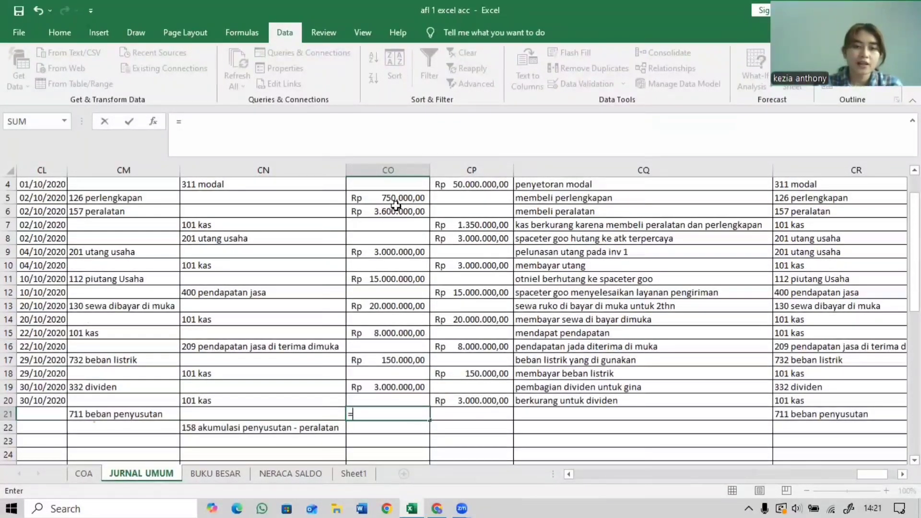
pyautogui.click(374, 208)
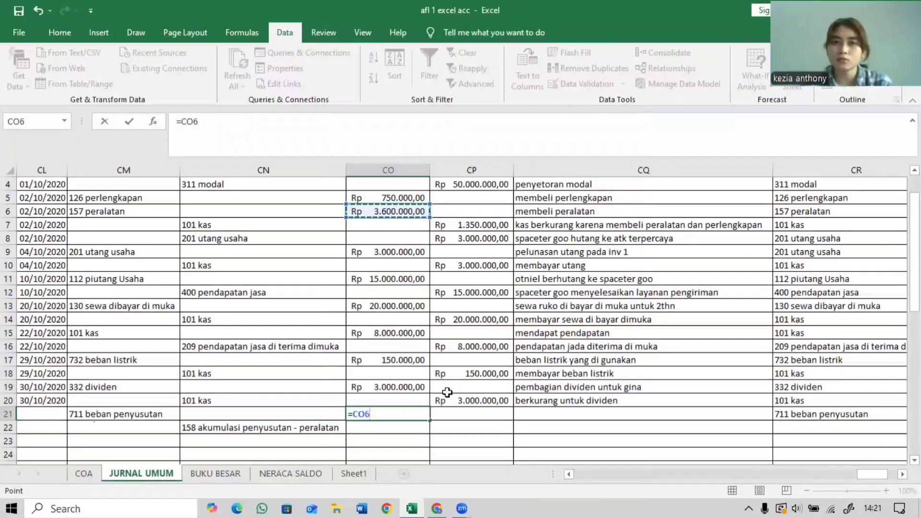
pyautogui.write('*')
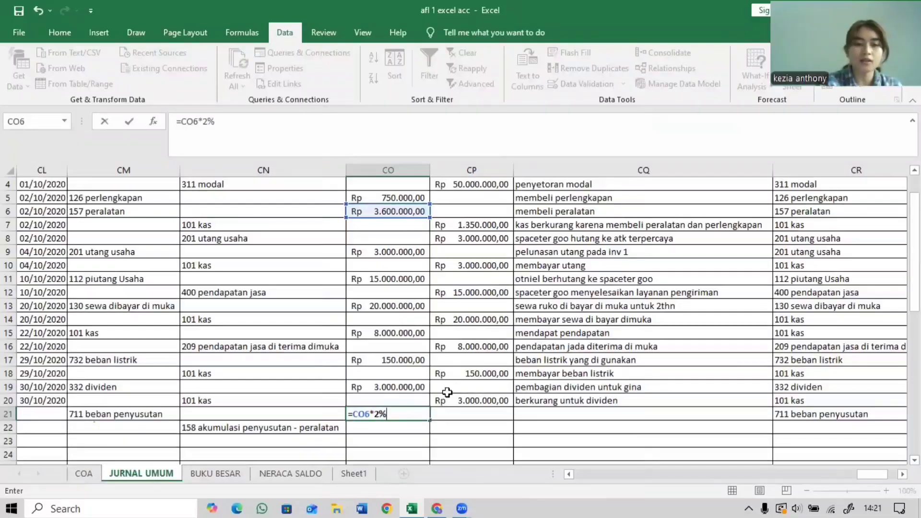
pyautogui.write('2%')
pyautogui.press('Return')
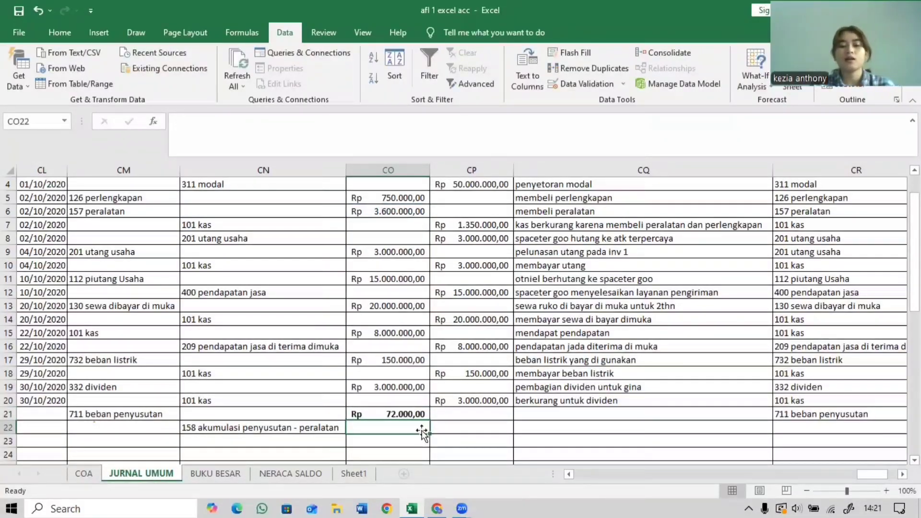
# Make the cell reference in the CO21 formula absolute so it reads =$CO$6*2%.
pyautogui.click(416, 414)
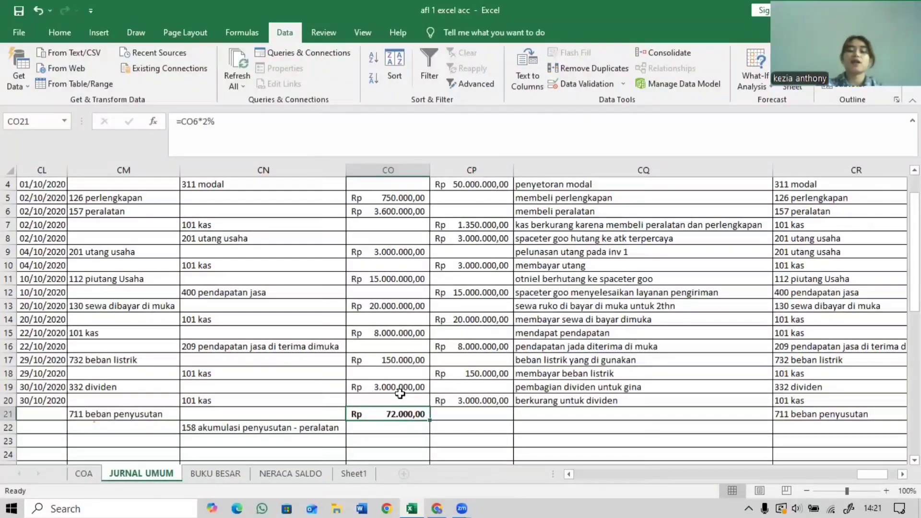
pyautogui.click(183, 120)
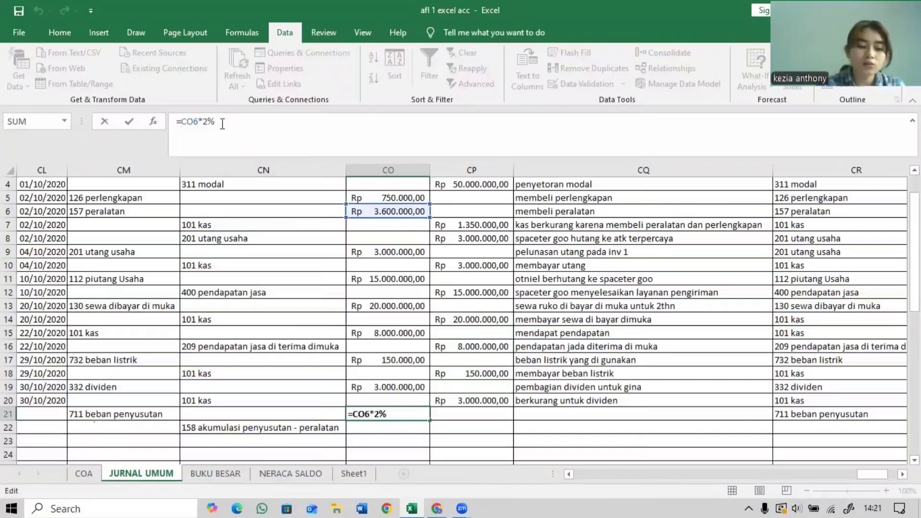
pyautogui.press('F4')
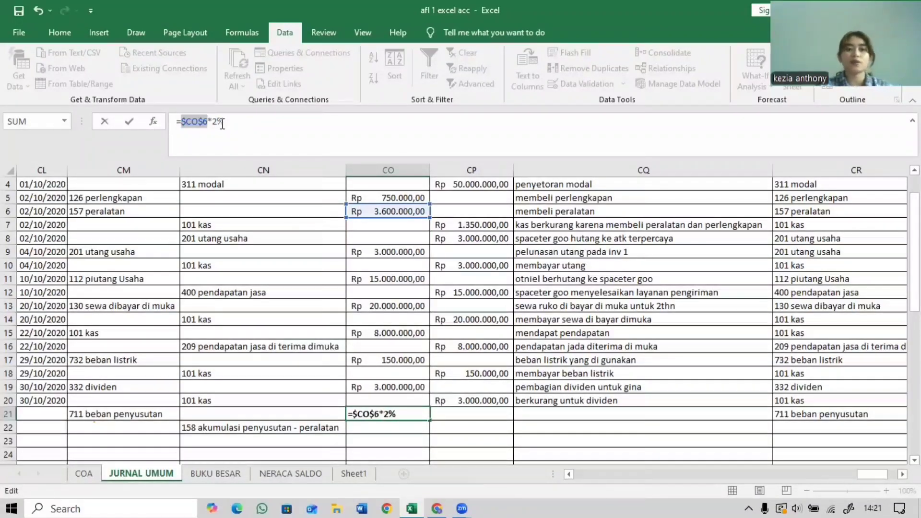
pyautogui.press('Return')
# Copy the depreciation amount from CO21 into the credit cell CP22.
pyautogui.click(420, 415)
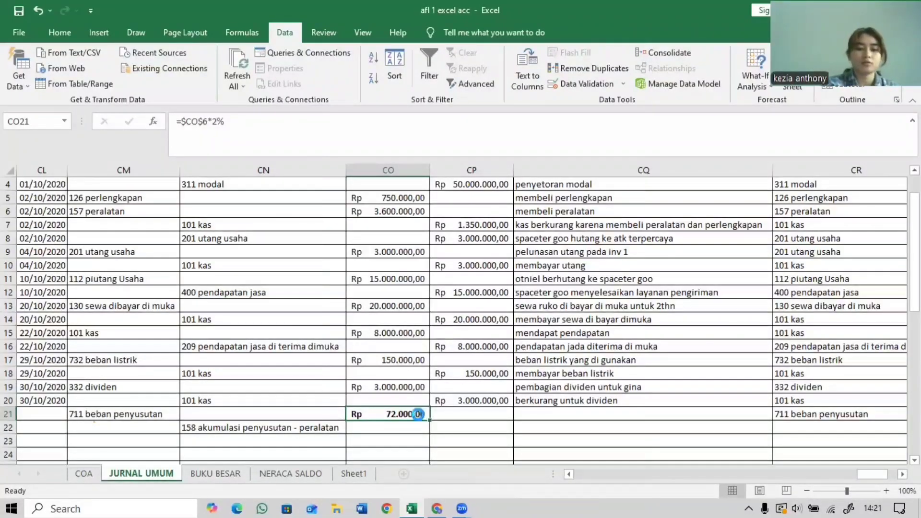
pyautogui.hotkey('ctrl', 'c')
pyautogui.click(455, 426)
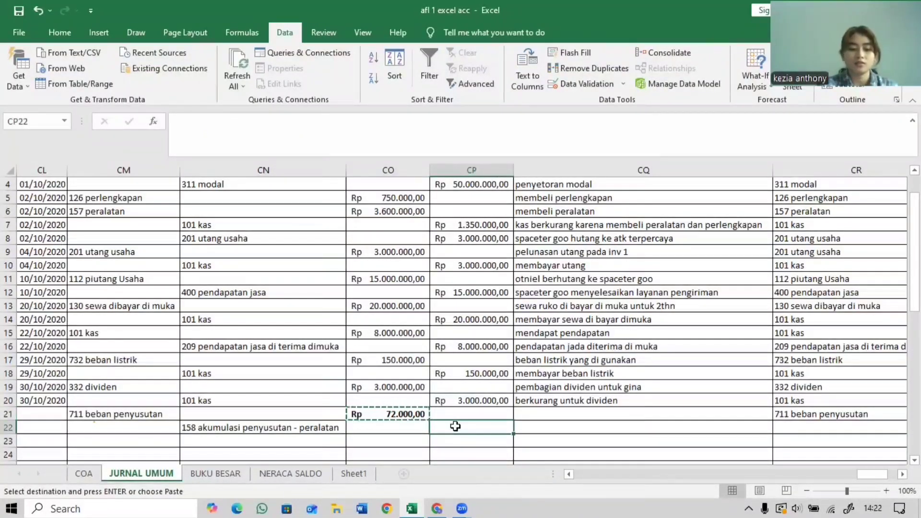
pyautogui.hotkey('ctrl', 'v')
# Enter the description "beban penyusutan peralatan sebesar 72.000" in CQ21 for the depreciation expense entry.
pyautogui.click(548, 415)
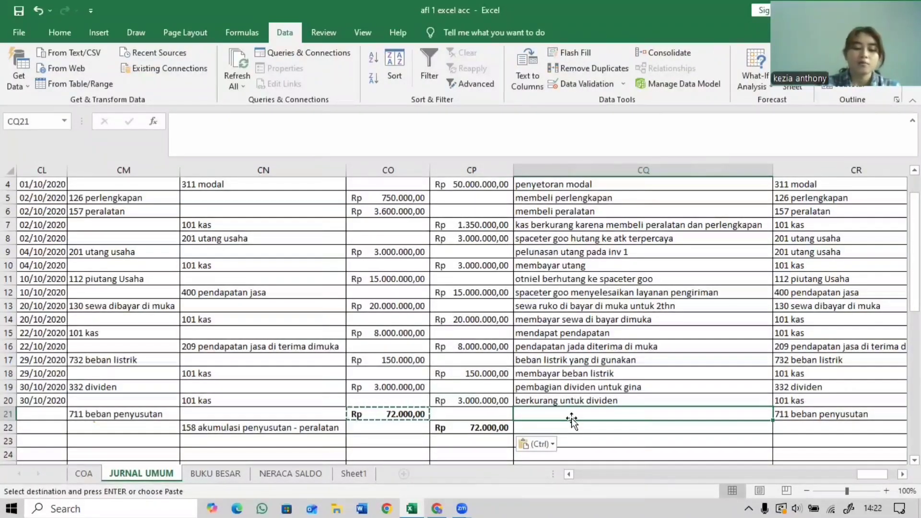
pyautogui.write('beb')
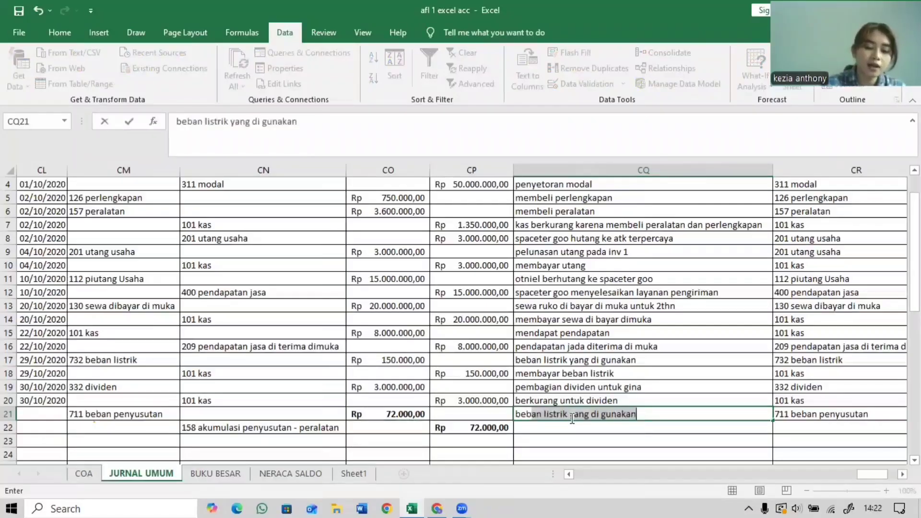
pyautogui.write('an pe')
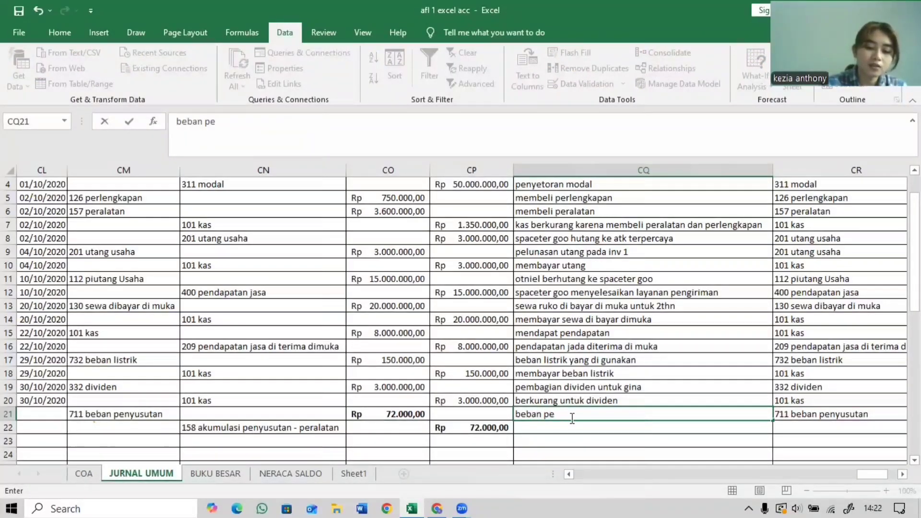
pyautogui.write('nyusutan')
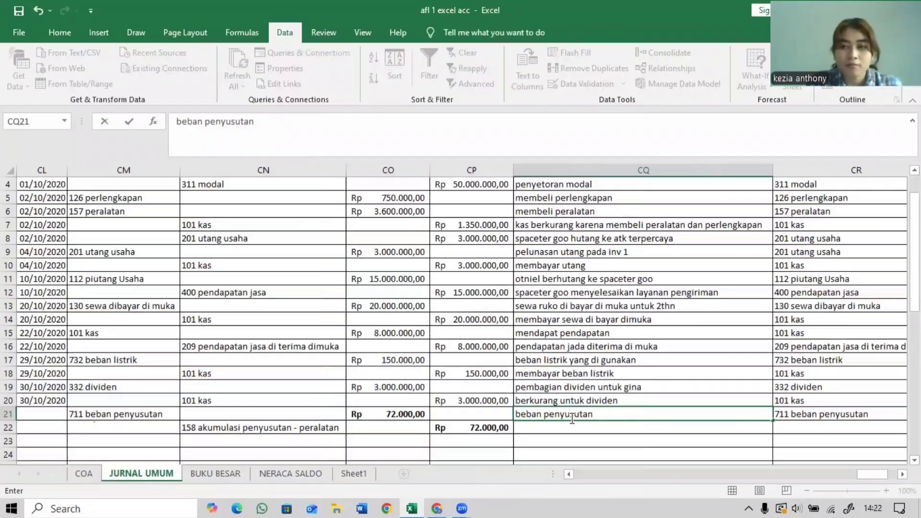
pyautogui.write(' peralata')
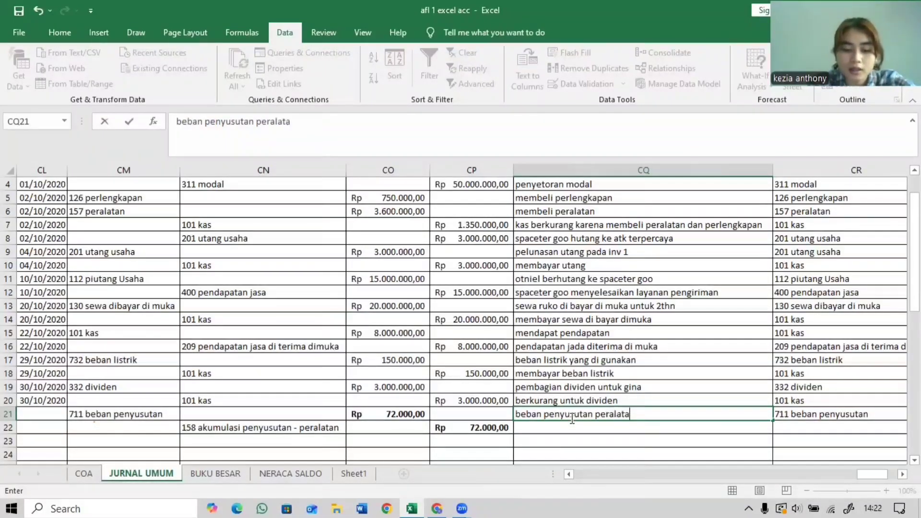
pyautogui.write('n sebesar 72.000')
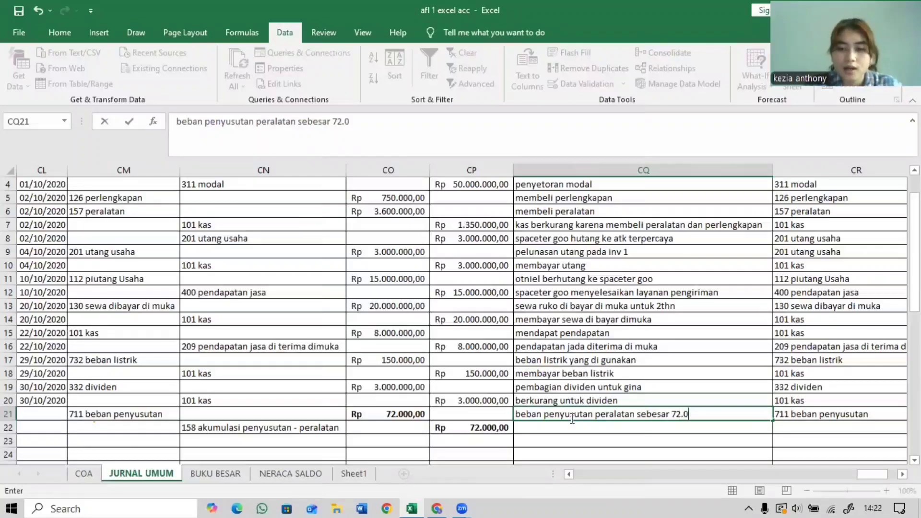
pyautogui.press('Return')
# Copy the description from CQ21 into CQ22 for the accumulated depreciation line.
pyautogui.click(605, 413)
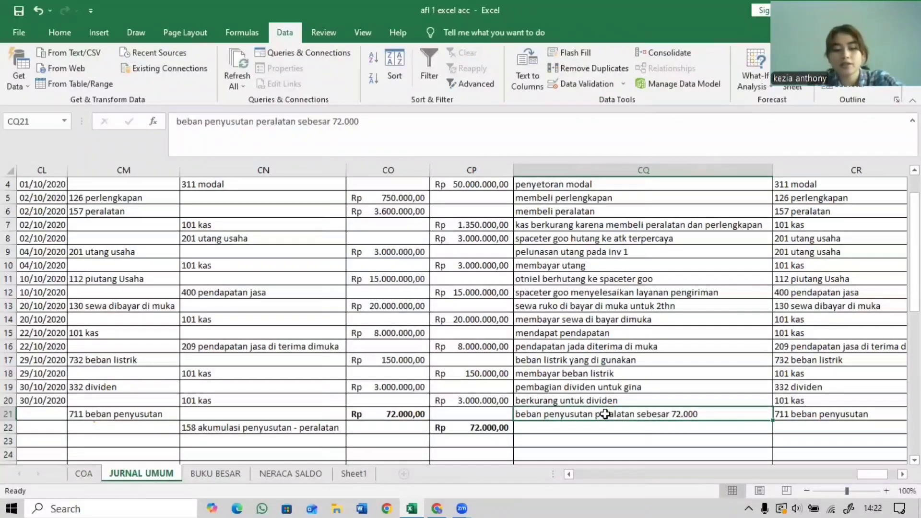
pyautogui.hotkey('ctrl', 'c')
pyautogui.press('Down')
pyautogui.hotkey('ctrl', 'v')
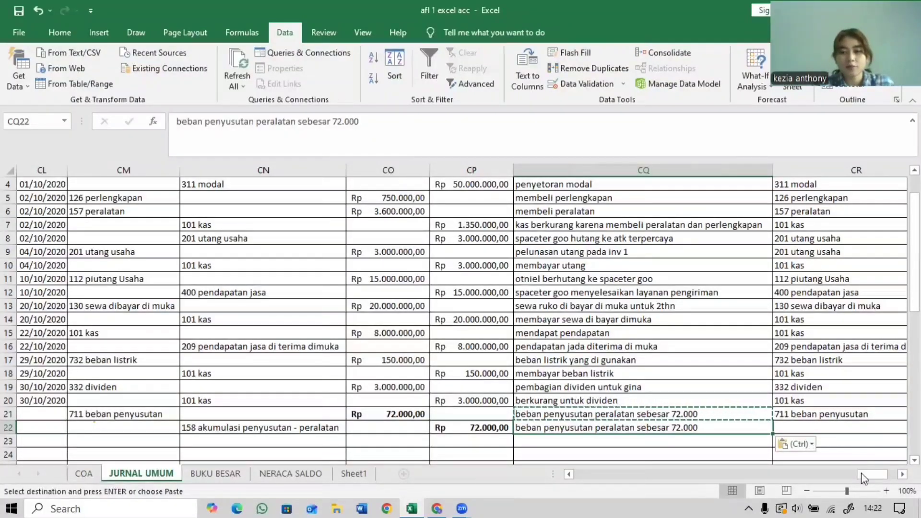
pyautogui.moveTo(861, 473); pyautogui.dragTo(797, 470)
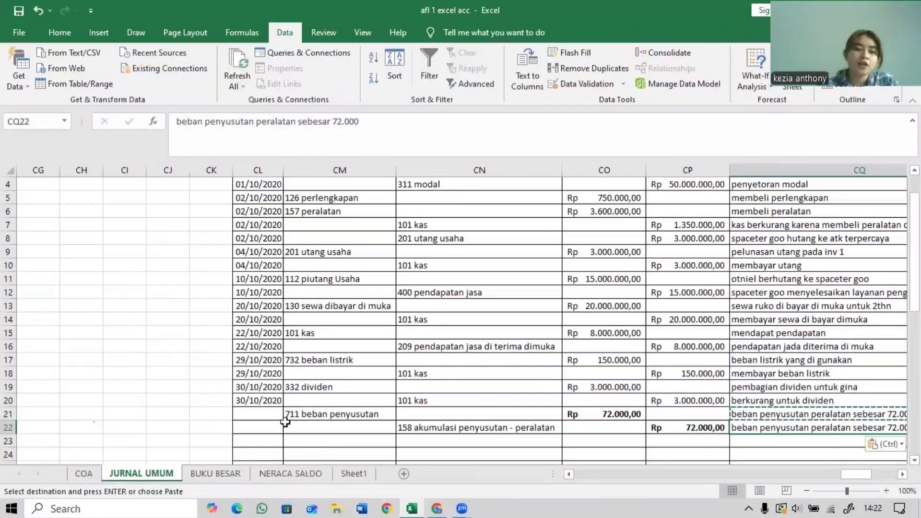
# Enter the date 31/10/2020 in CL21 for the depreciation entry and copy it into CL22.
pyautogui.click(268, 401)
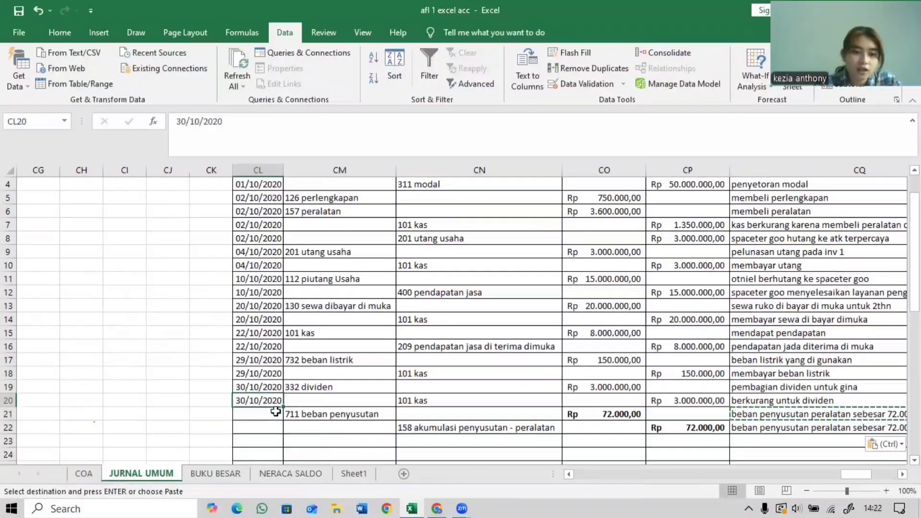
pyautogui.click(276, 412)
pyautogui.write('31/10/2020')
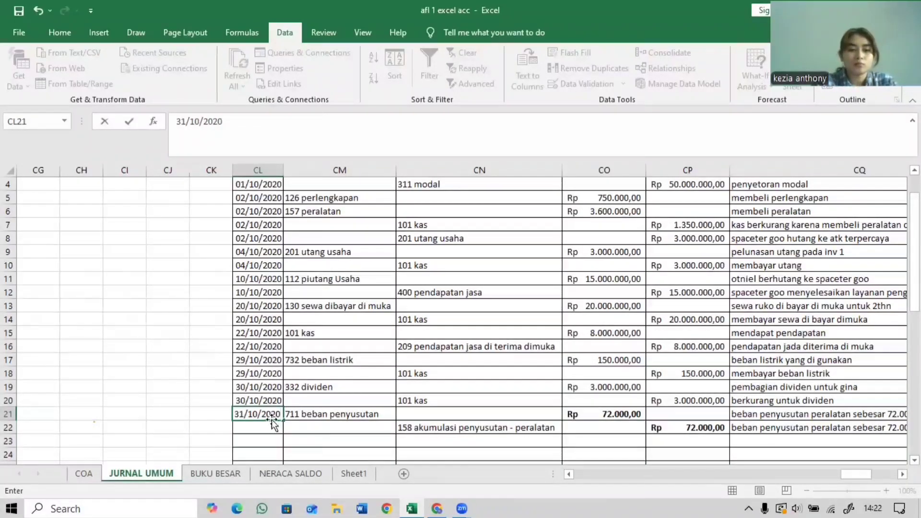
pyautogui.press('Return')
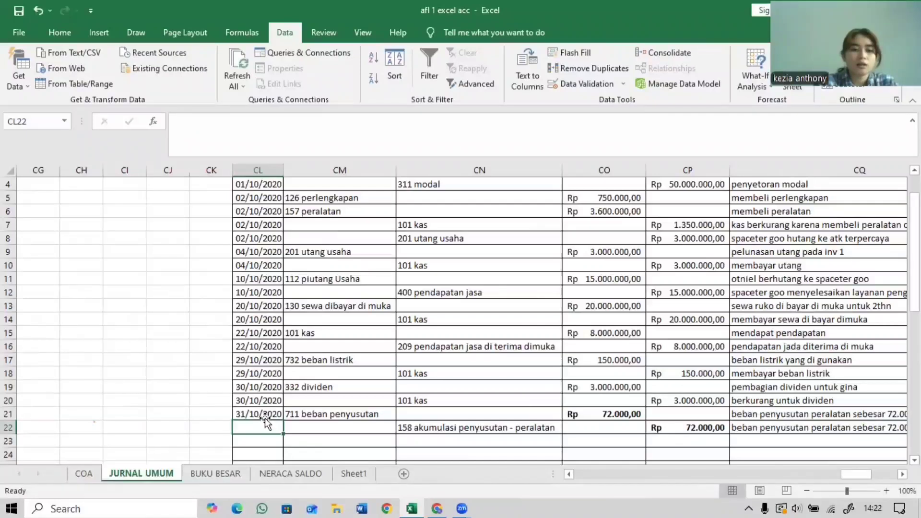
pyautogui.click(266, 417)
pyautogui.hotkey('ctrl', 'c')
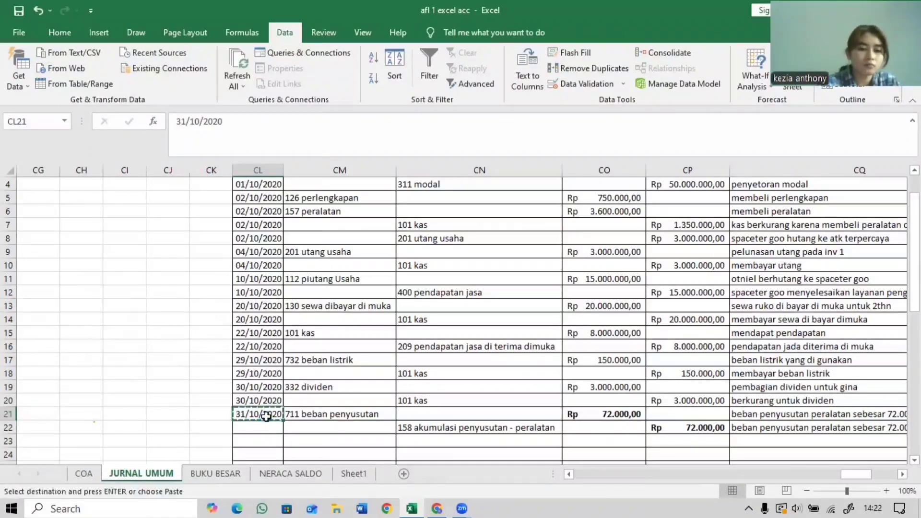
pyautogui.press('Down')
pyautogui.hotkey('ctrl', 'v')
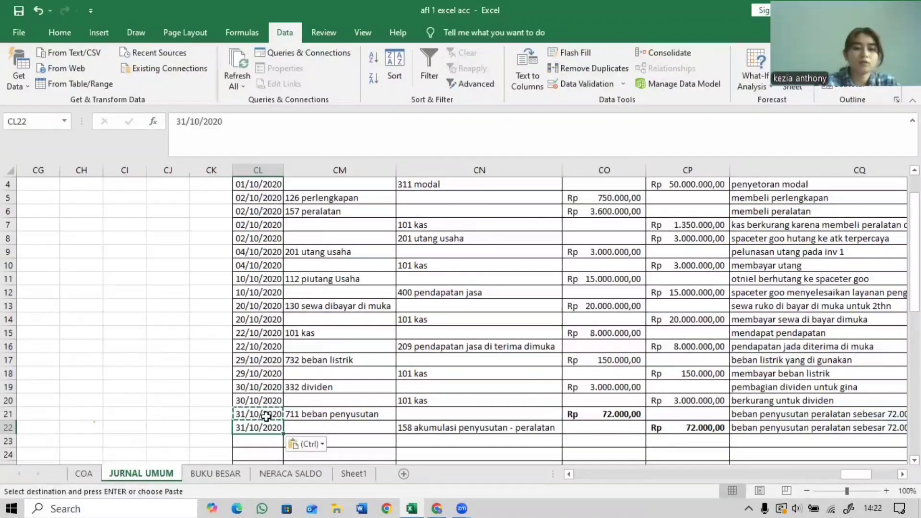
# Fill the 31/10/2020 date from CL21:CL22 down the date column through row 32.
pyautogui.click(263, 441)
pyautogui.scroll(-2, 319, 396)
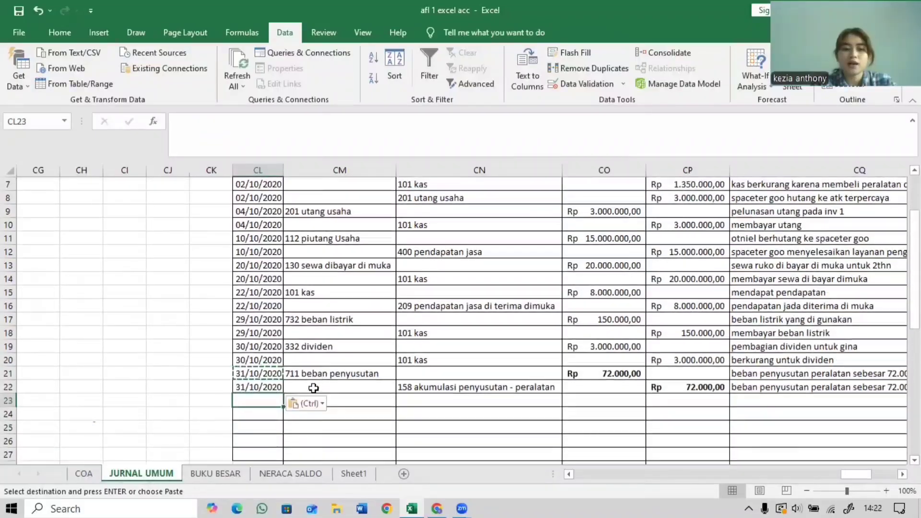
pyautogui.click(267, 332)
pyautogui.moveTo(266, 332); pyautogui.dragTo(267, 347)
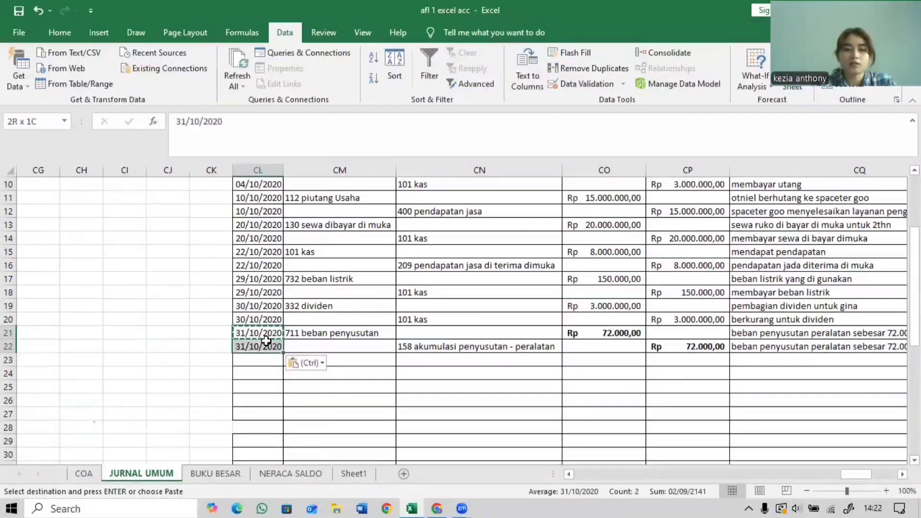
pyautogui.doubleClick(283, 352)
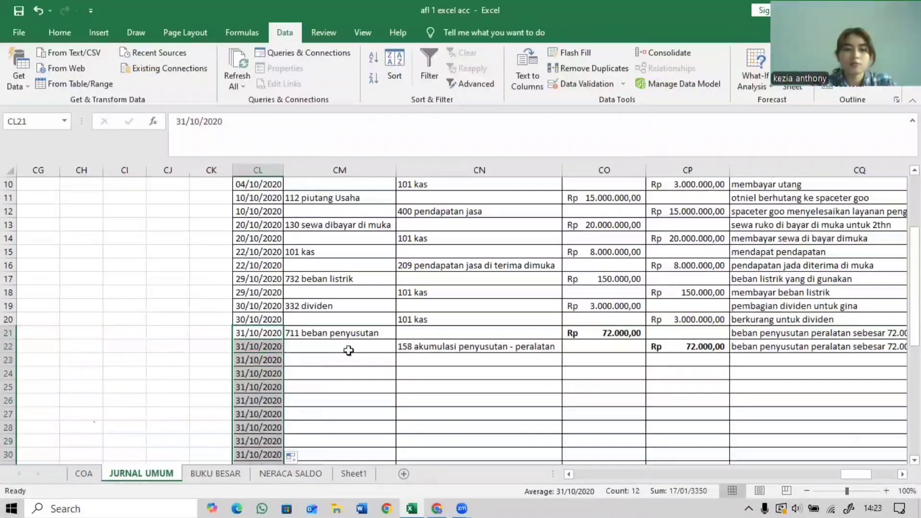
# Fill the account lookup formula in CR21 down through CR32.
pyautogui.scroll(-3, 351, 352)
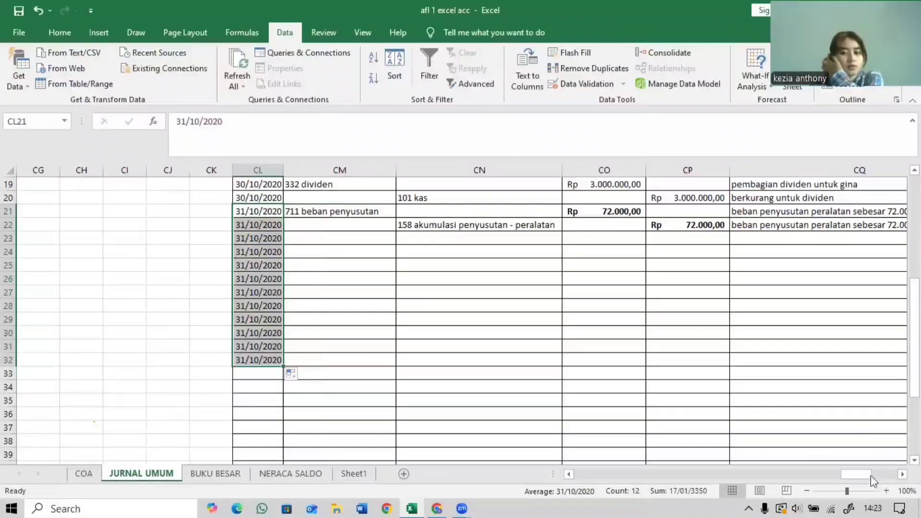
pyautogui.moveTo(870, 475); pyautogui.dragTo(897, 469)
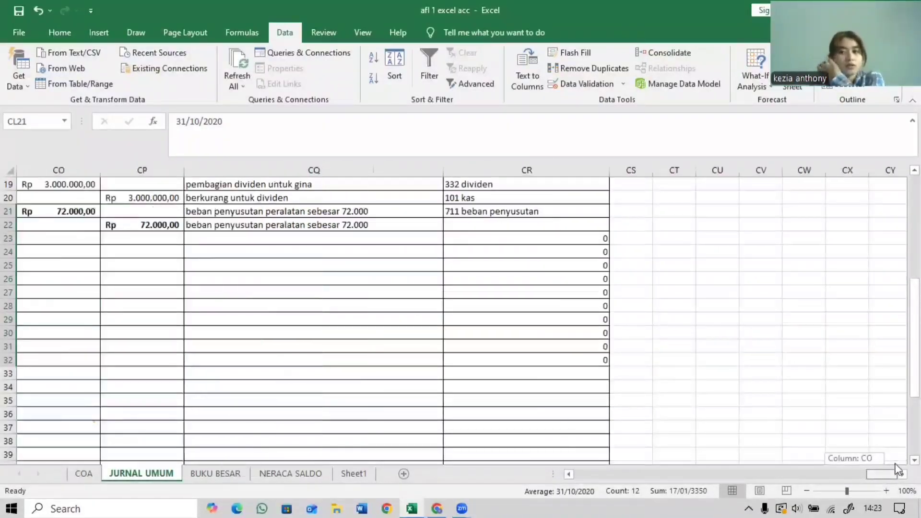
pyautogui.click(532, 213)
pyautogui.moveTo(608, 218); pyautogui.dragTo(607, 232)
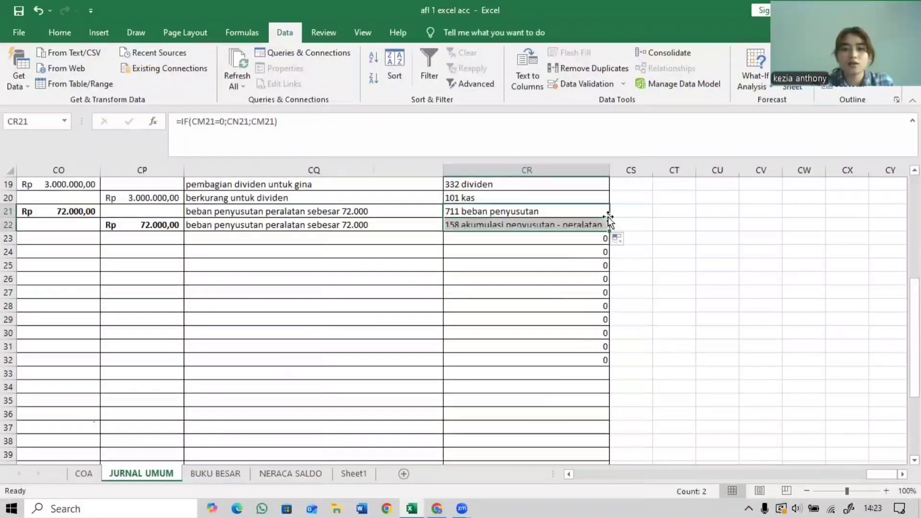
pyautogui.doubleClick(608, 232)
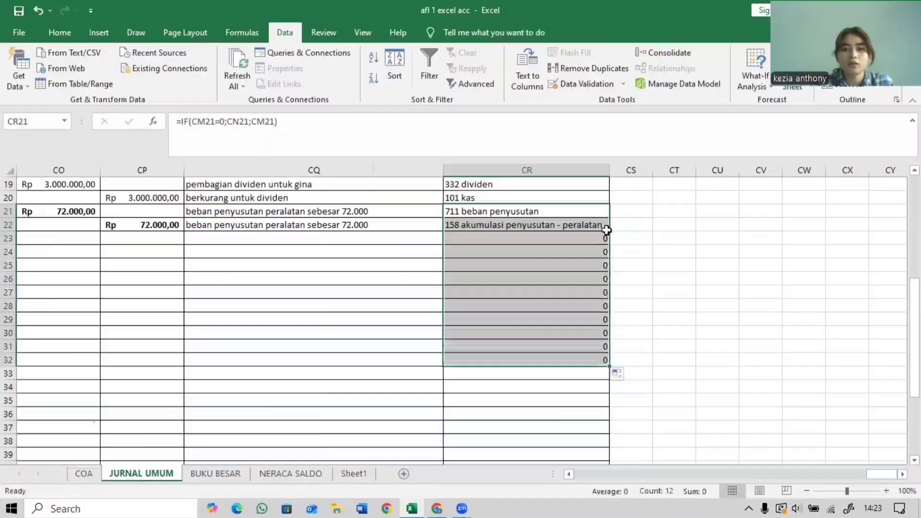
pyautogui.click(685, 239)
# Switch to the Canva source documents and open the Laporan Stock report on page 15.
pyautogui.moveTo(882, 474); pyautogui.dragTo(862, 489)
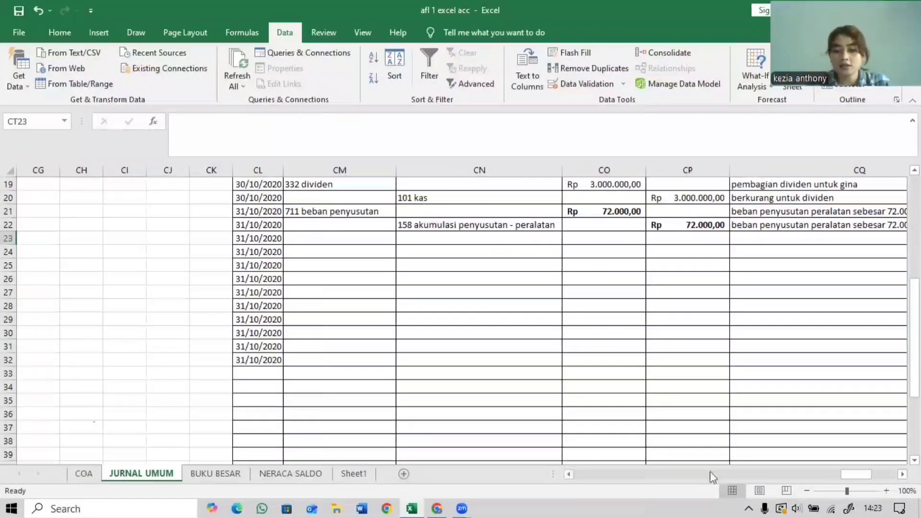
pyautogui.click(437, 508)
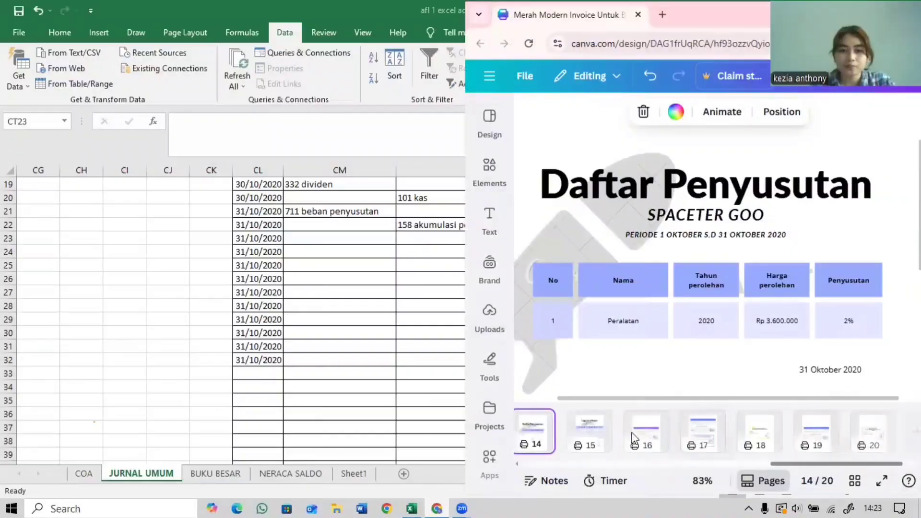
pyautogui.click(598, 430)
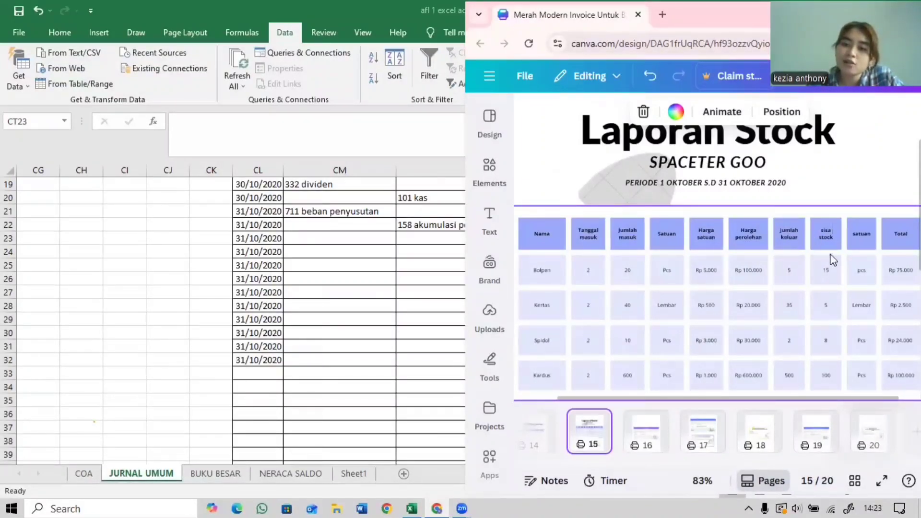
pyautogui.moveTo(844, 398); pyautogui.dragTo(856, 395)
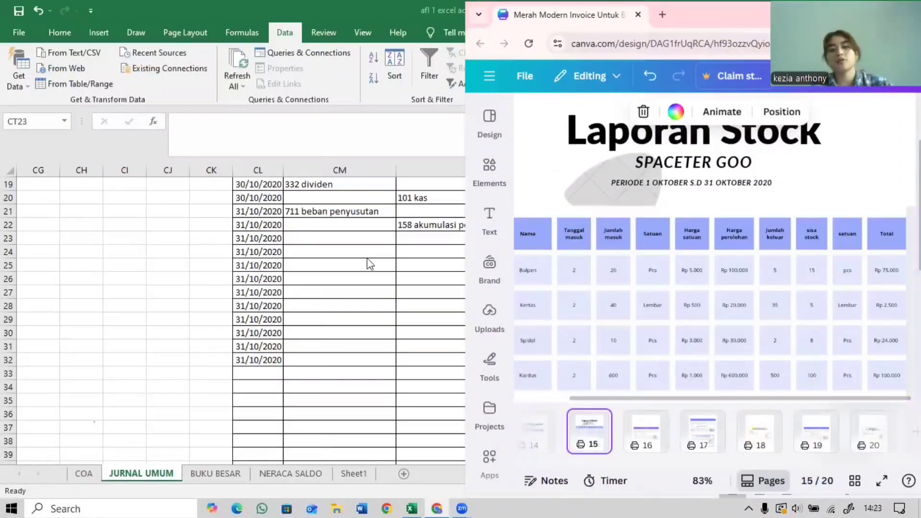
# Return to the Excel journal and choose 631 beban perlengkapan as the debit account in CM23.
pyautogui.click(379, 240)
pyautogui.click(382, 238)
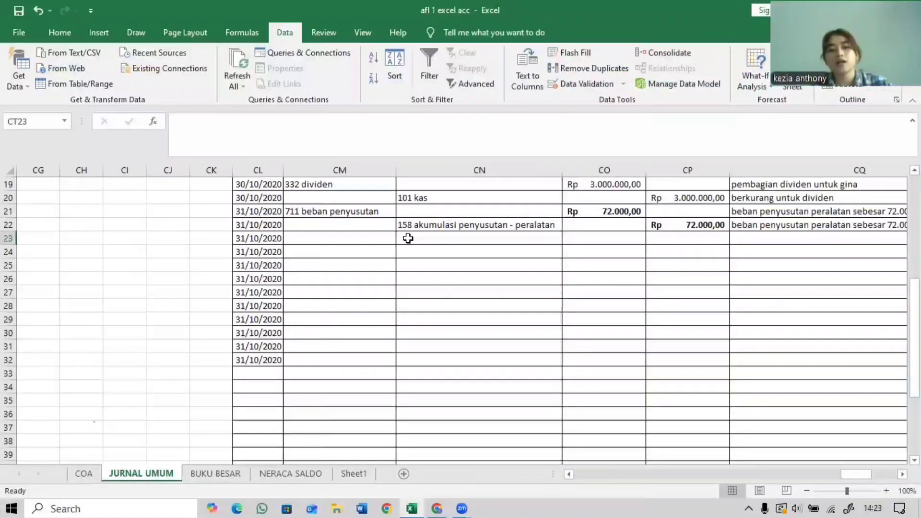
pyautogui.click(402, 238)
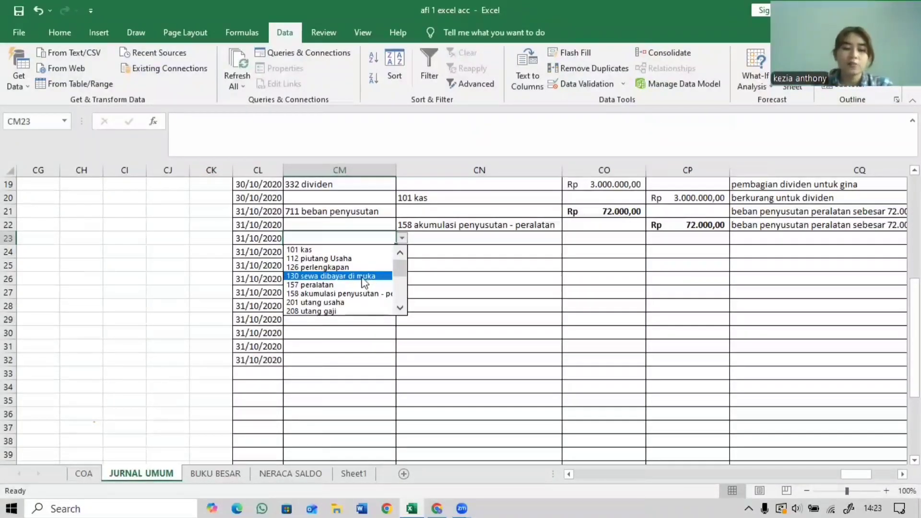
pyautogui.moveTo(401, 264); pyautogui.dragTo(399, 285)
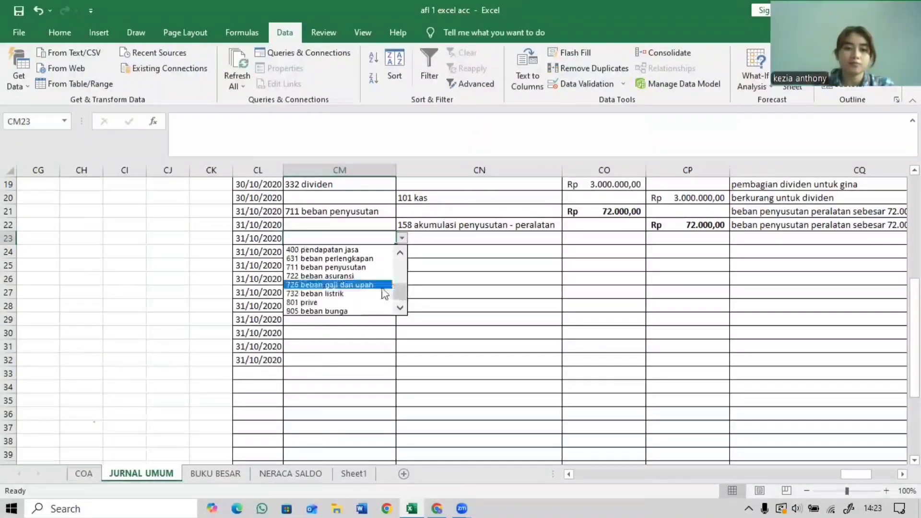
pyautogui.click(365, 258)
# Choose 126 perlengkapan as the credit account in CN24.
pyautogui.click(425, 252)
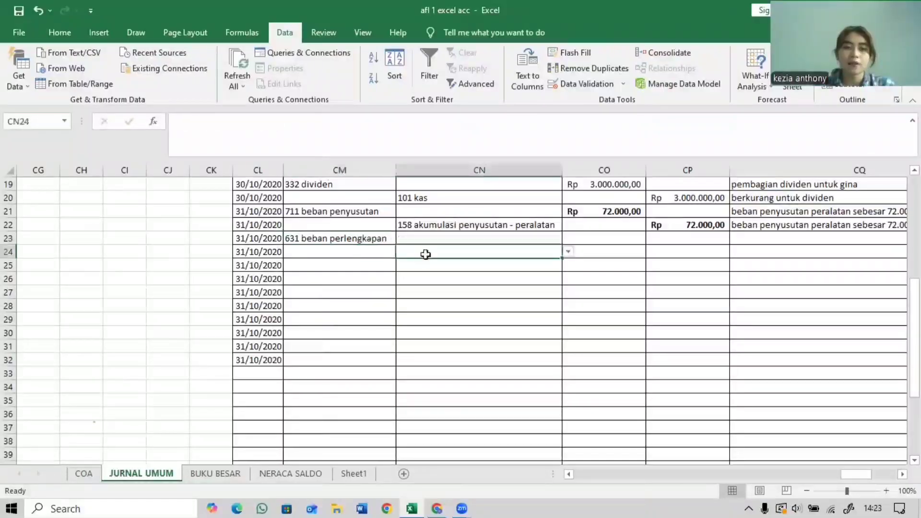
pyautogui.click(568, 252)
pyautogui.click(529, 280)
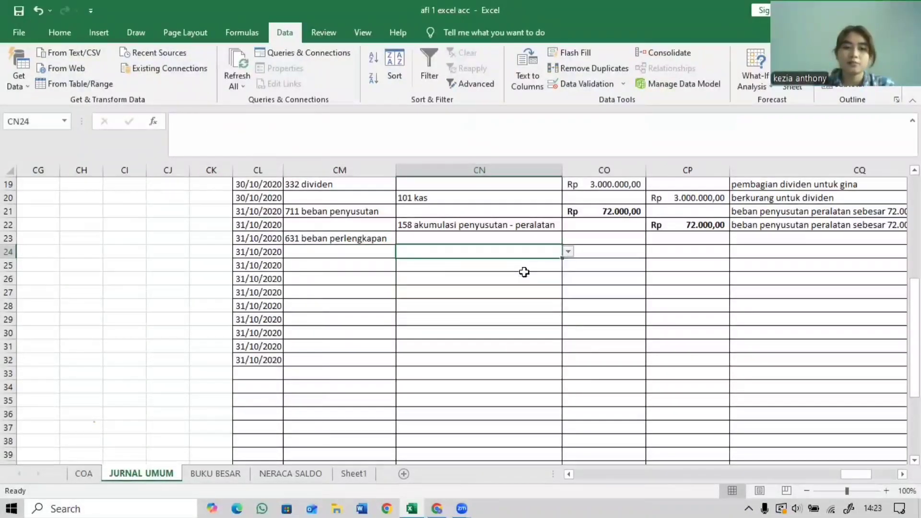
# Check the total in the Canva stock report and enter 201500 as the supplies expense debit in CO23.
pyautogui.click(600, 236)
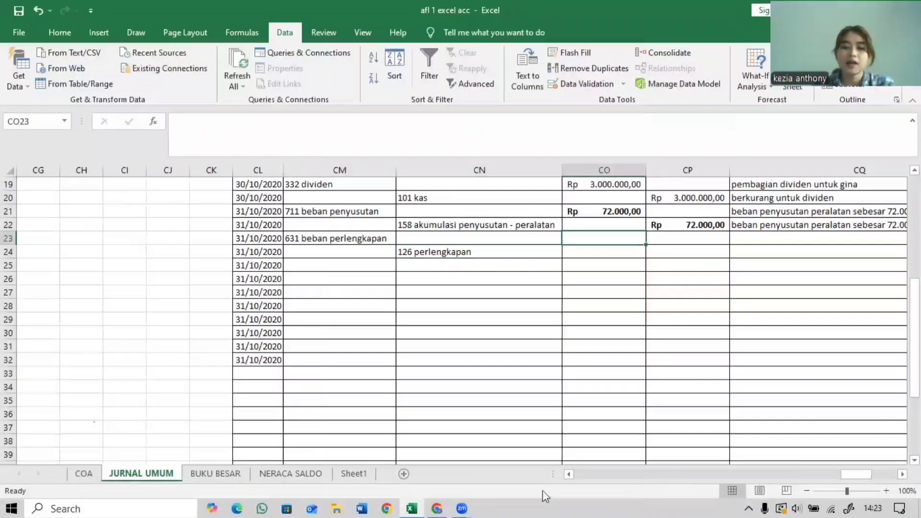
pyautogui.click(463, 506)
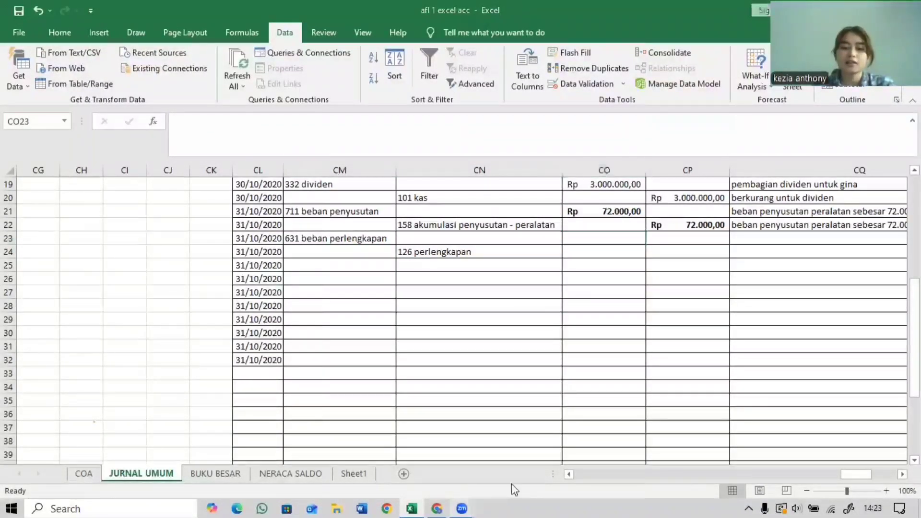
pyautogui.click(439, 499)
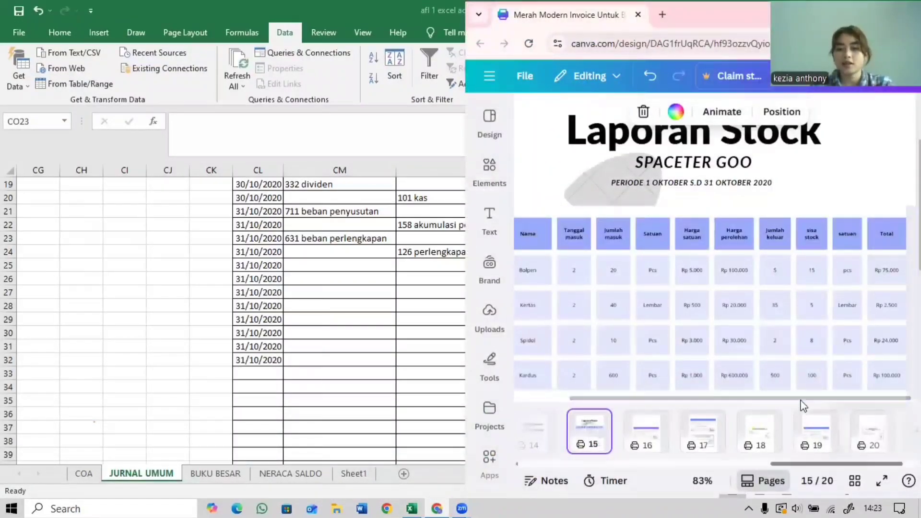
pyautogui.scroll(-3, 834, 365)
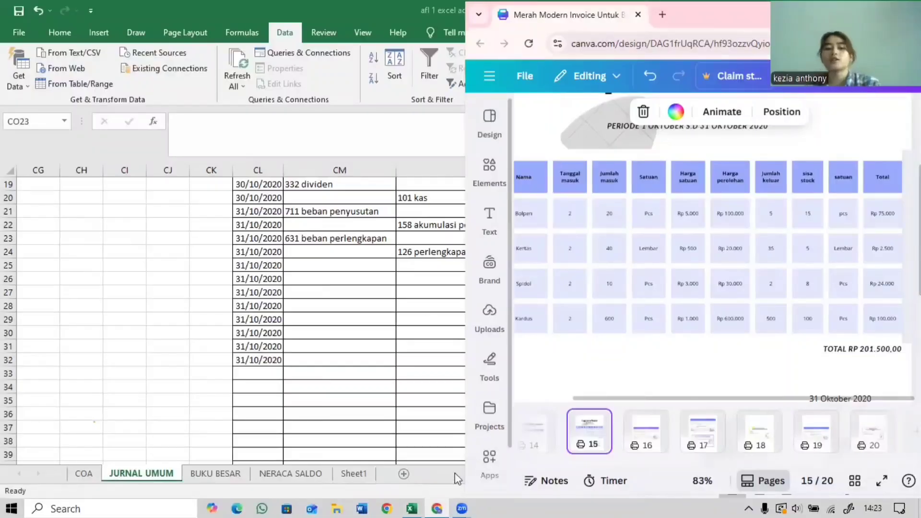
pyautogui.click(401, 396)
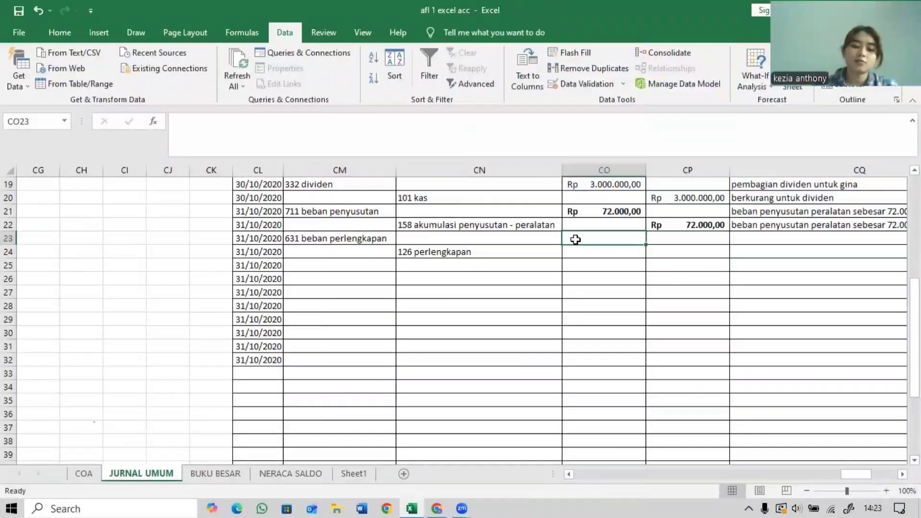
pyautogui.write('201')
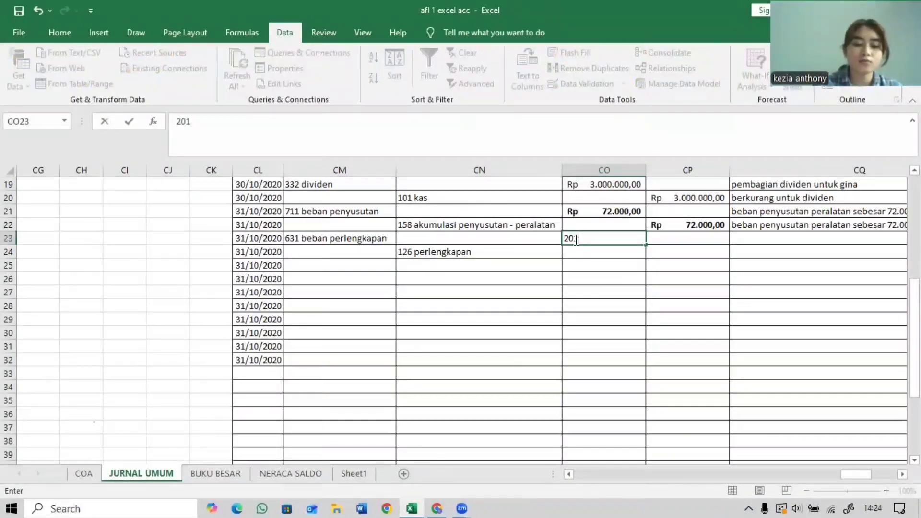
pyautogui.write('500')
pyautogui.press('Return')
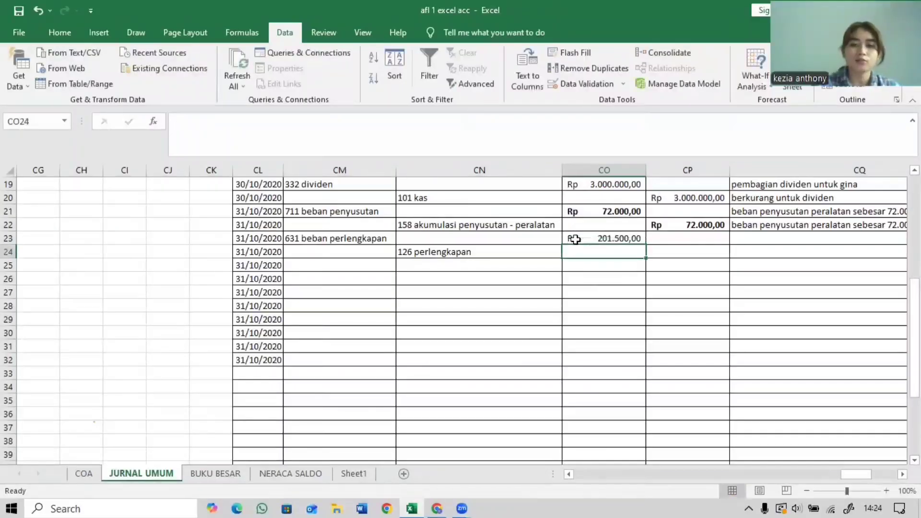
# Copy the supplies expense amount from CO23 into the credit cell CP24.
pyautogui.click(573, 240)
pyautogui.hotkey('ctrl', 'c')
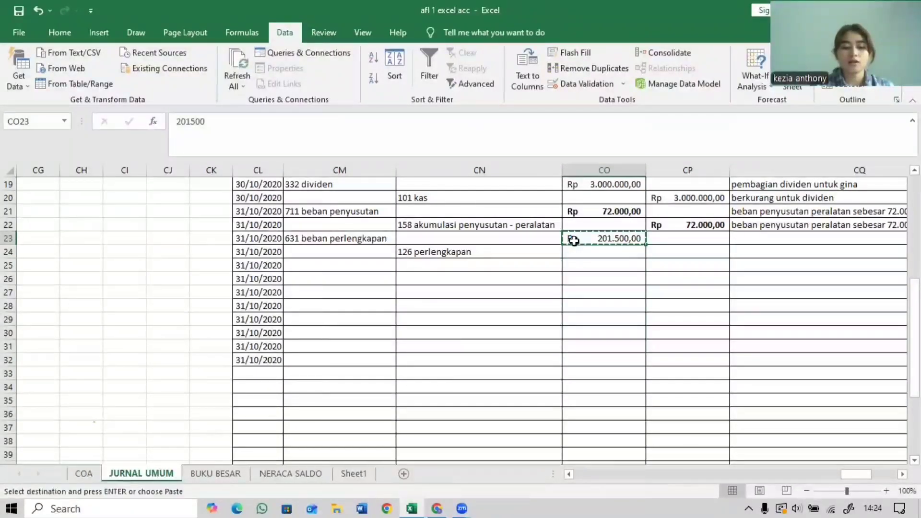
pyautogui.press('Down')
pyautogui.press('Right')
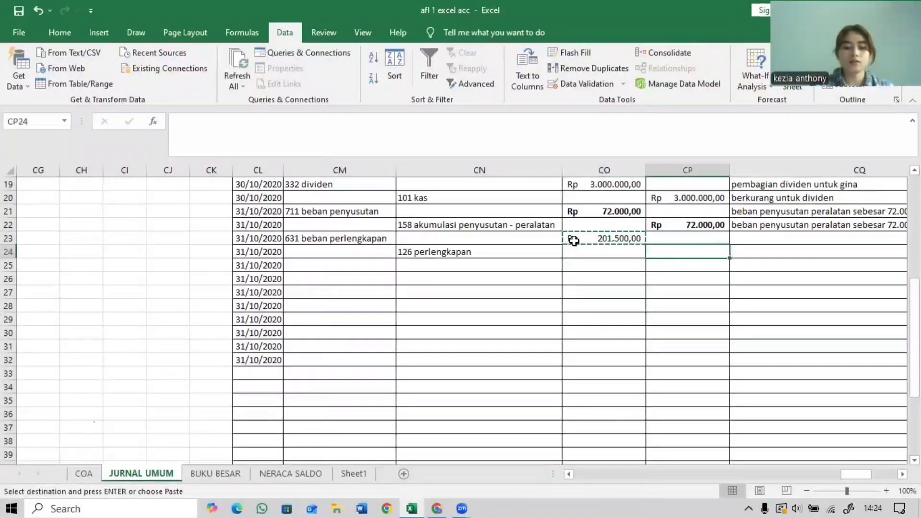
pyautogui.hotkey('ctrl', 'v')
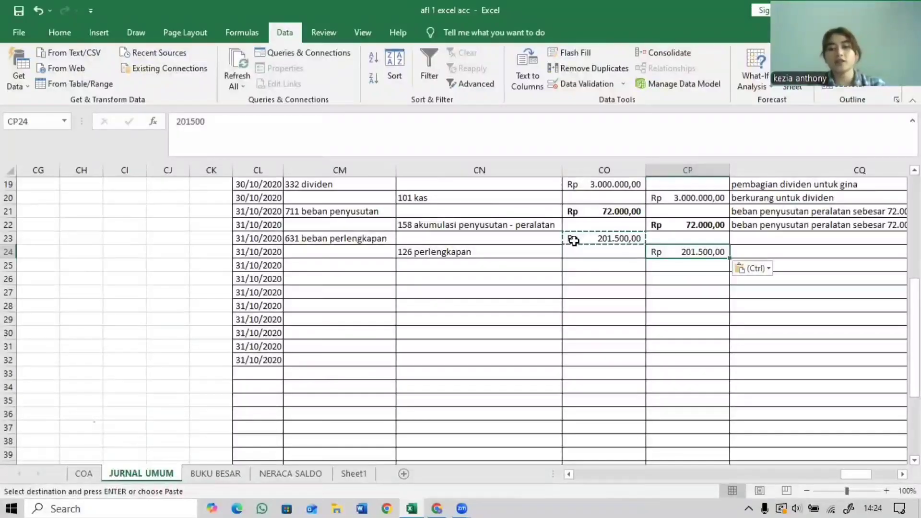
# Enter the description "beban perlengkapan sebesar 201.500" in CQ23 for the supplies expense debit line.
pyautogui.click(778, 235)
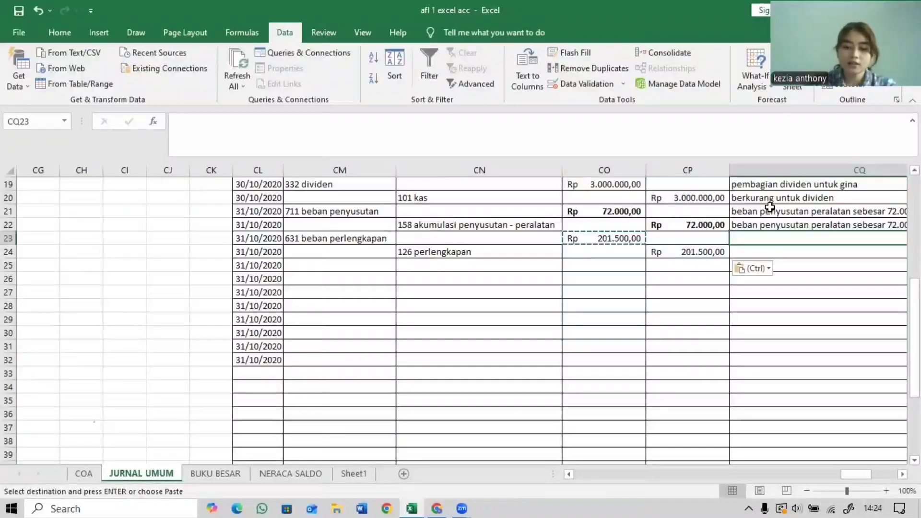
pyautogui.write('beban')
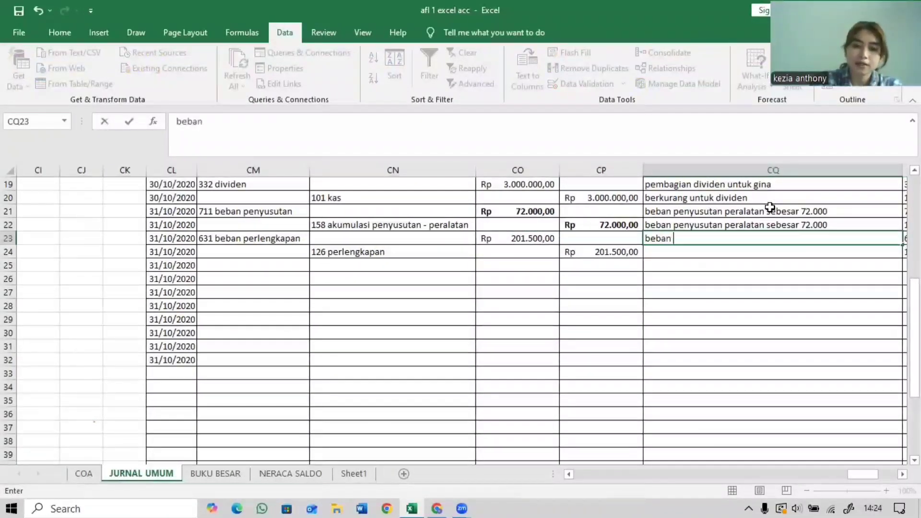
pyautogui.write(' perlengkapa')
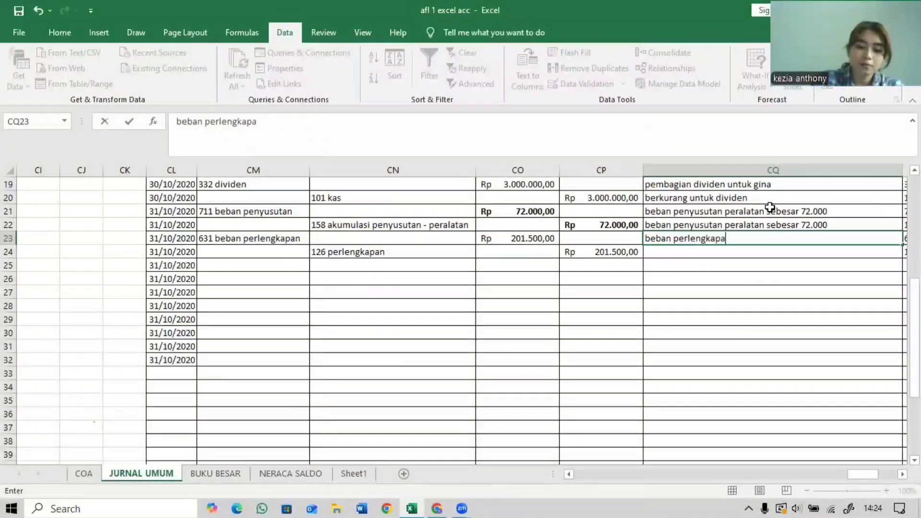
pyautogui.write('n sebesar ')
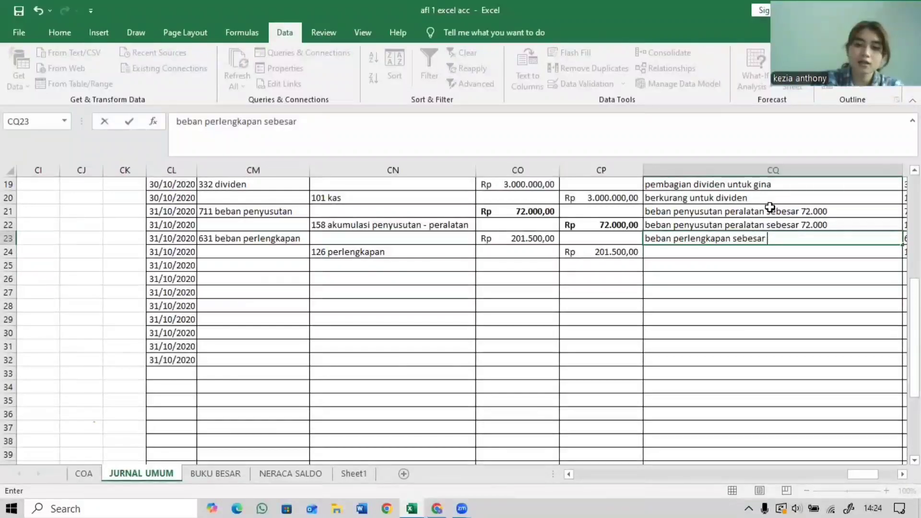
pyautogui.write('201.')
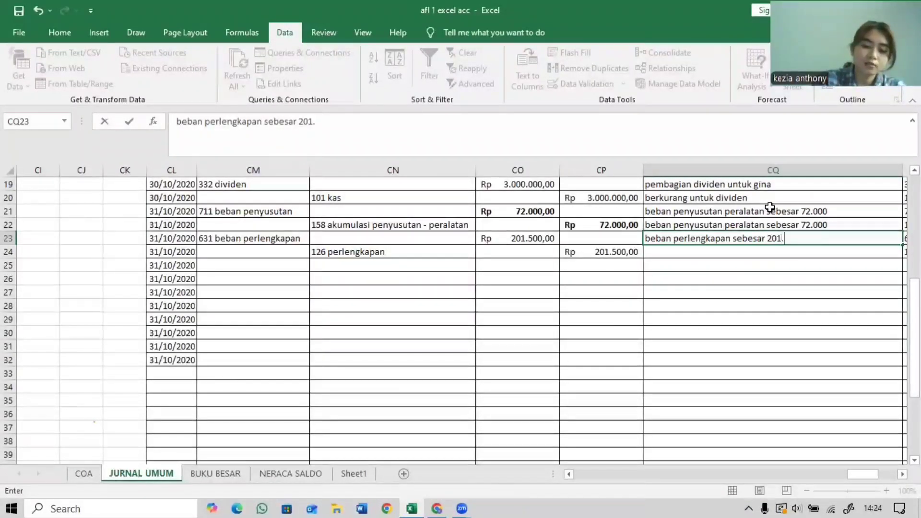
pyautogui.write('500')
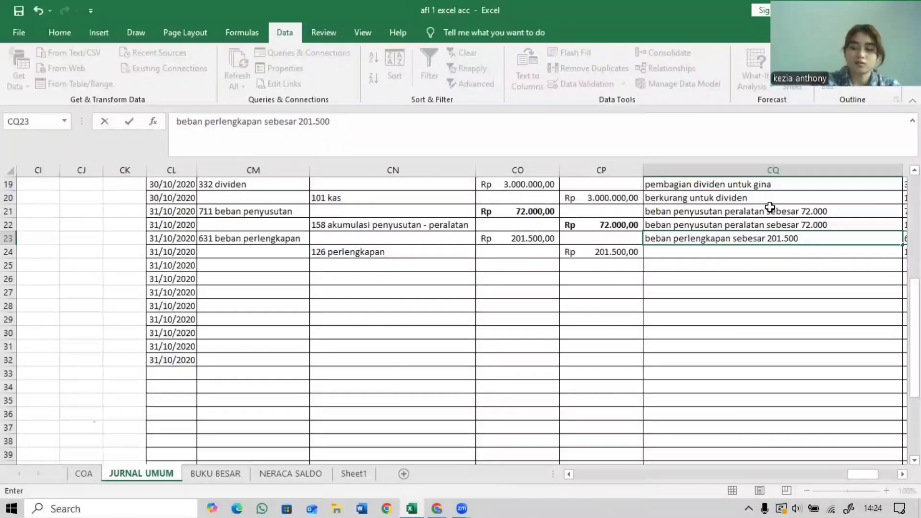
pyautogui.press('Return')
# Copy the supplies expense description from CQ23 into CQ24.
pyautogui.click(799, 236)
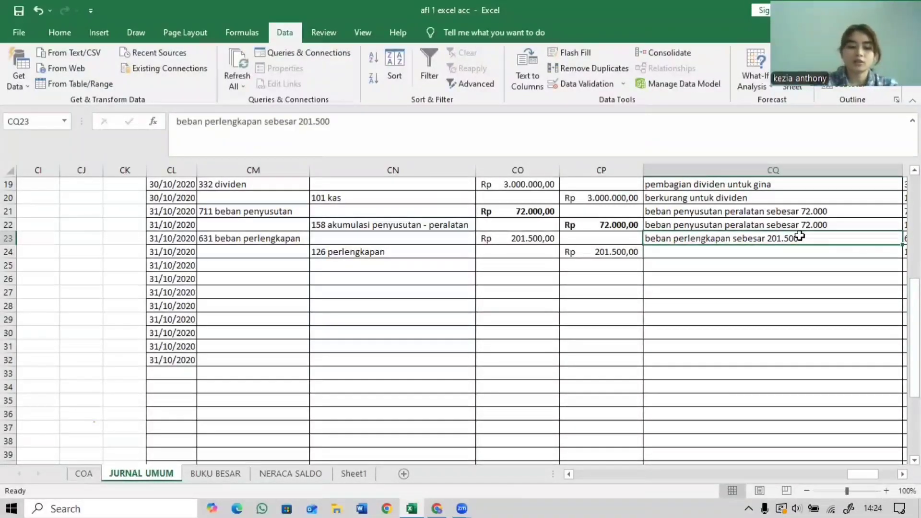
pyautogui.hotkey('ctrl', 'c')
pyautogui.press('Down')
pyautogui.hotkey('ctrl', 'v')
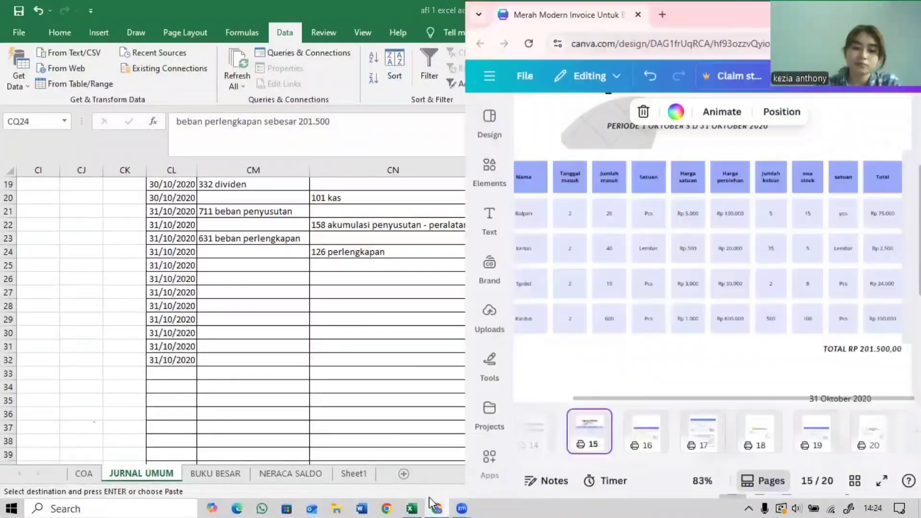
# Switch to the Canva document and examine the rent payment receipt on page 16.
pyautogui.click(436, 508)
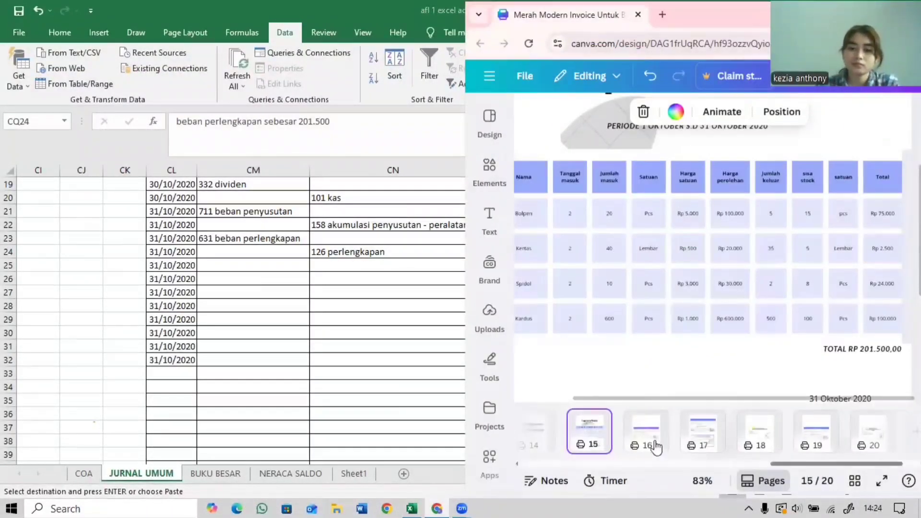
pyautogui.click(655, 445)
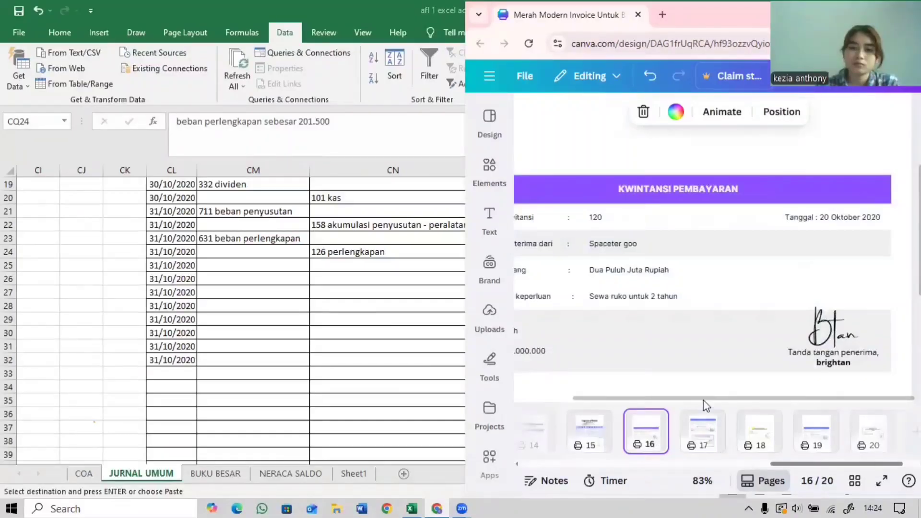
pyautogui.moveTo(703, 401); pyautogui.dragTo(678, 402)
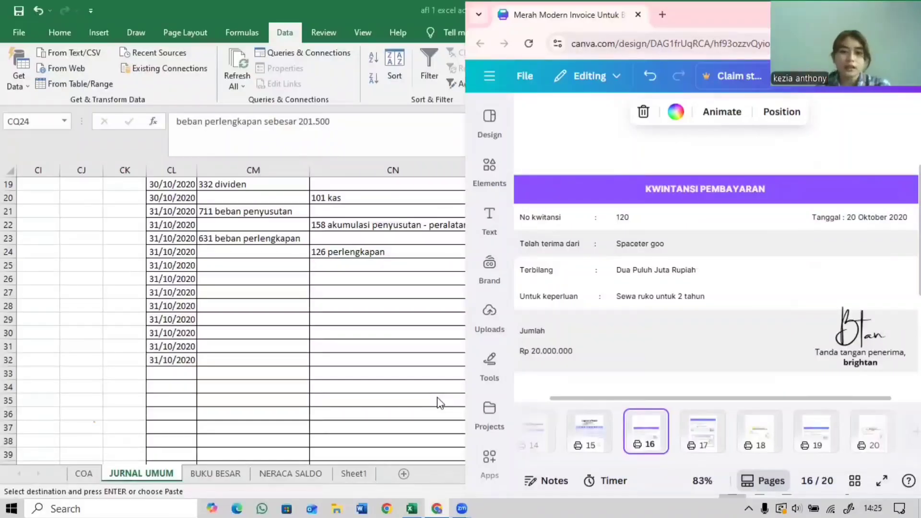
# Return to the Excel journal and look through the debit account choices in CM25 for a rent expense account.
pyautogui.click(447, 434)
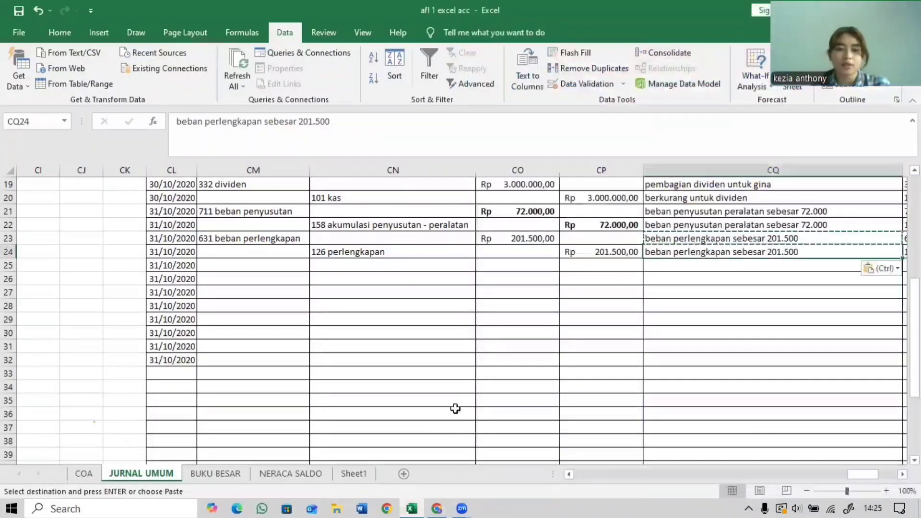
pyautogui.click(266, 266)
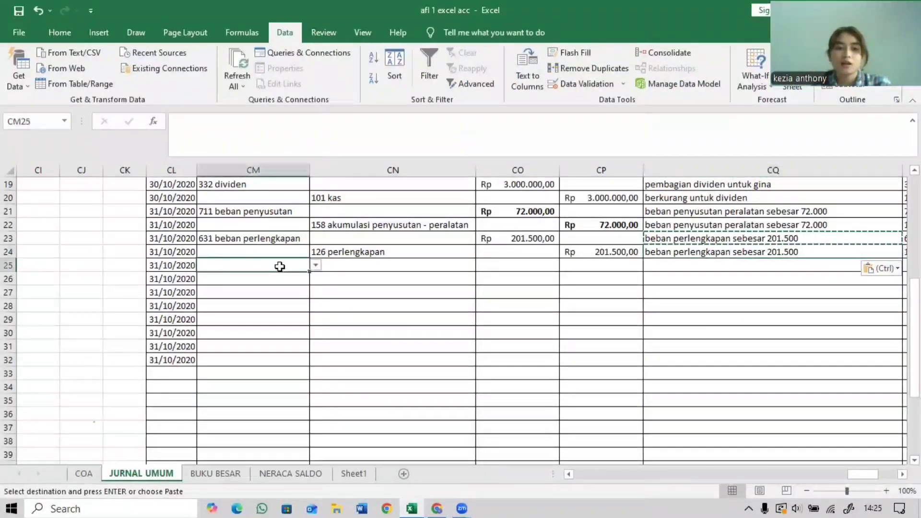
pyautogui.click(316, 265)
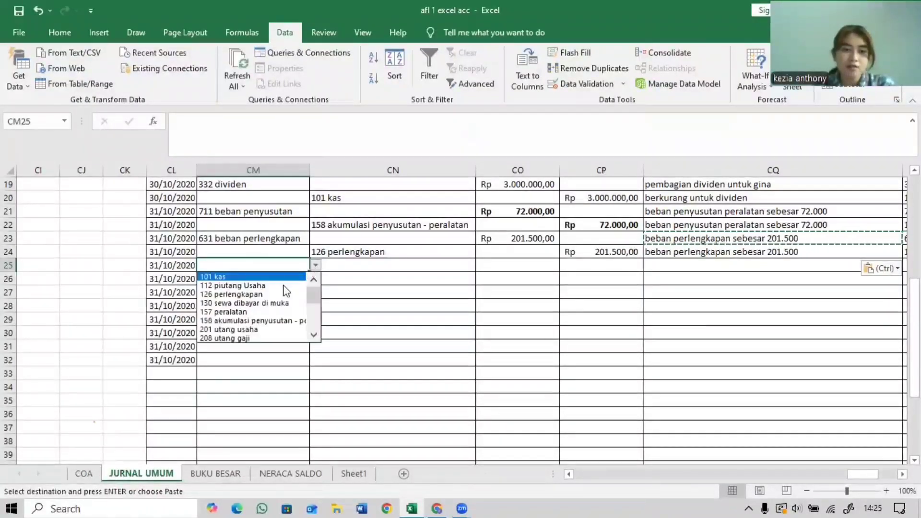
pyautogui.scroll(-3, 259, 307)
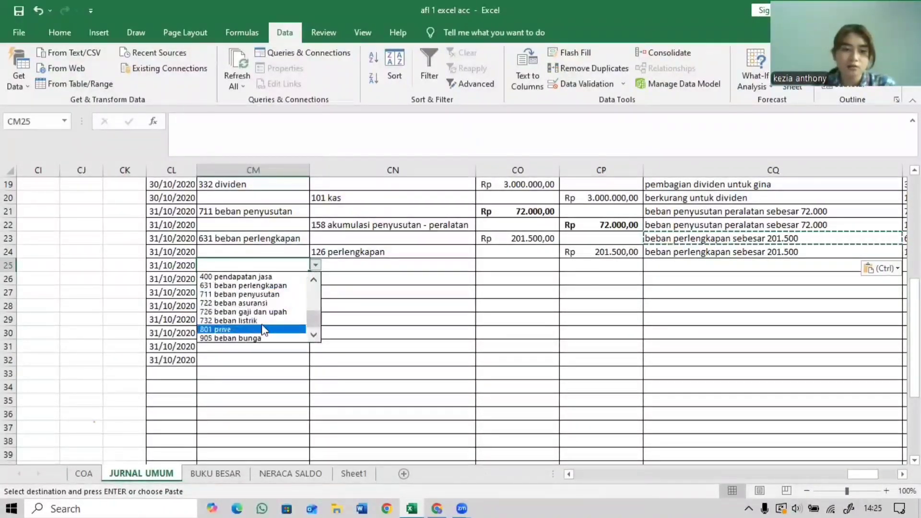
pyautogui.moveTo(312, 320); pyautogui.dragTo(312, 298)
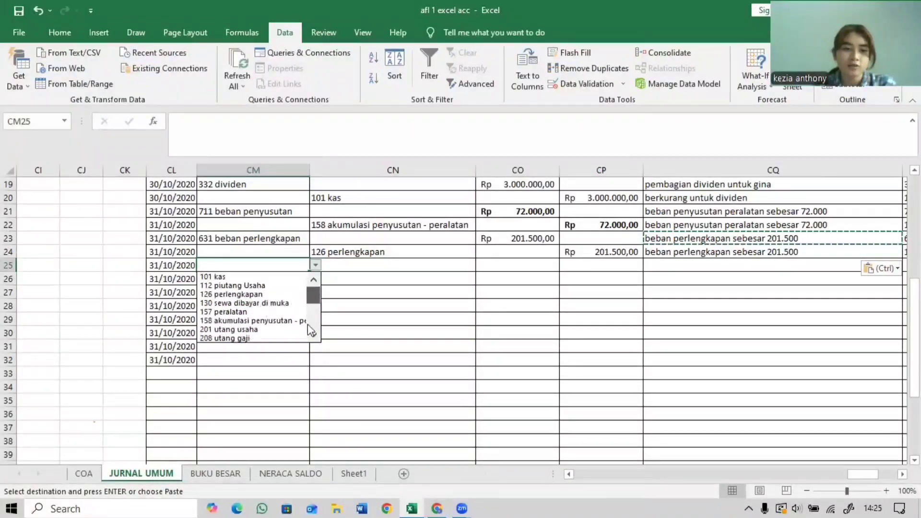
# Insert an empty row above beban perlengkapan in the COA sheet.
pyautogui.click(84, 470)
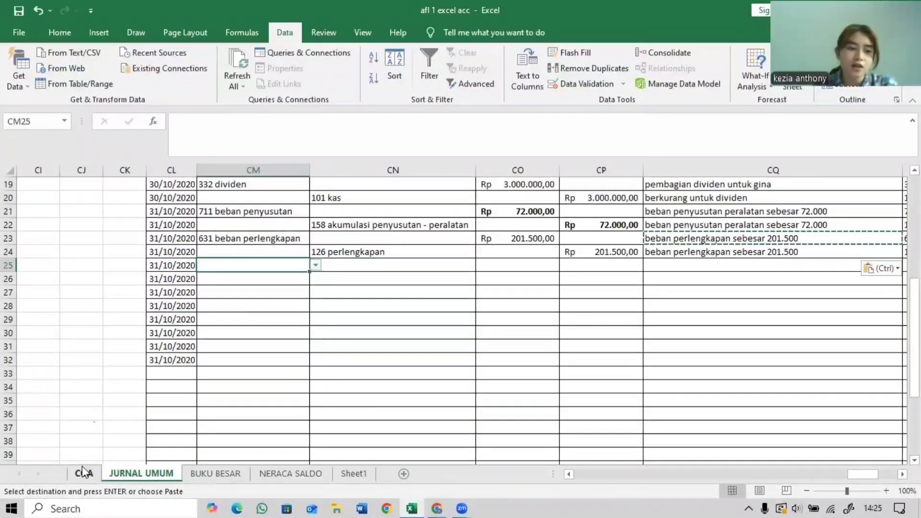
pyautogui.click(84, 472)
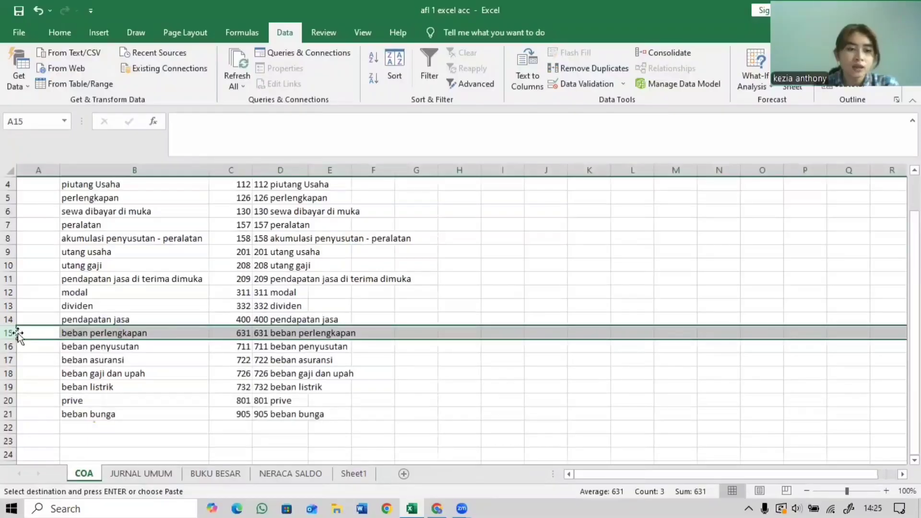
pyautogui.rightClick(9, 332)
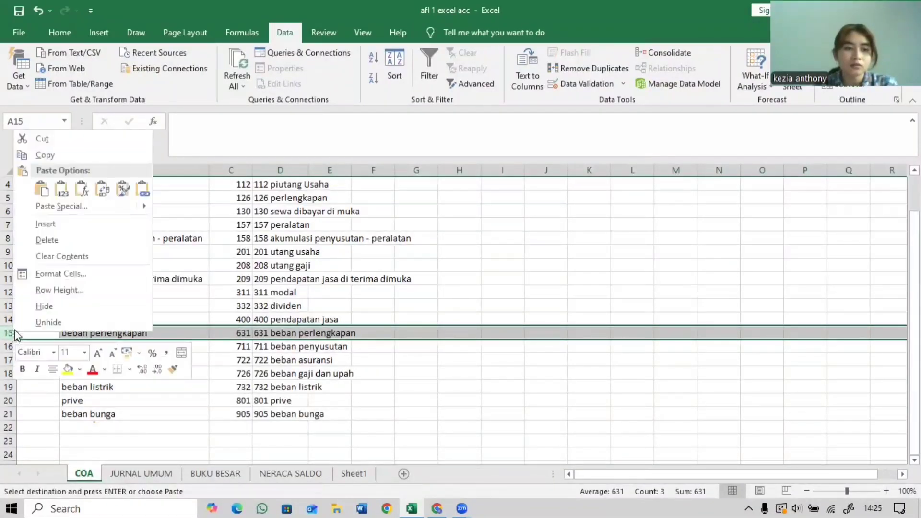
pyautogui.click(48, 224)
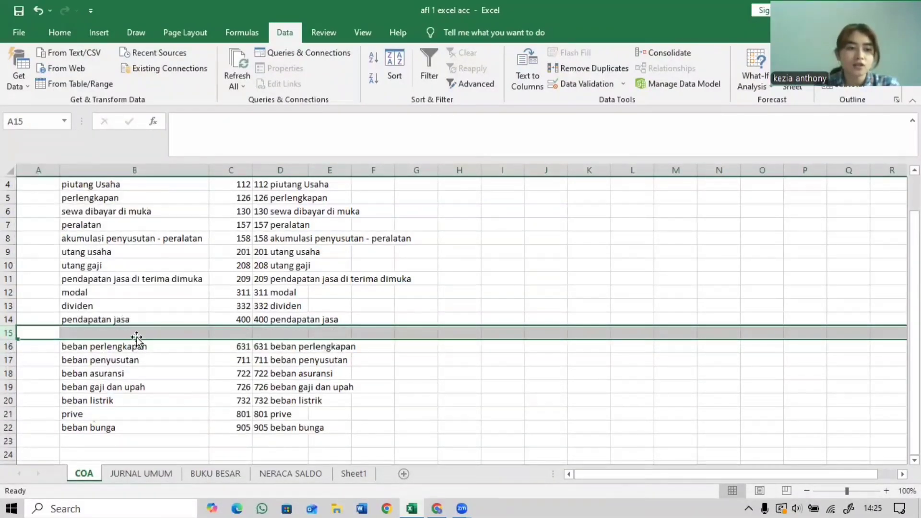
pyautogui.write('be')
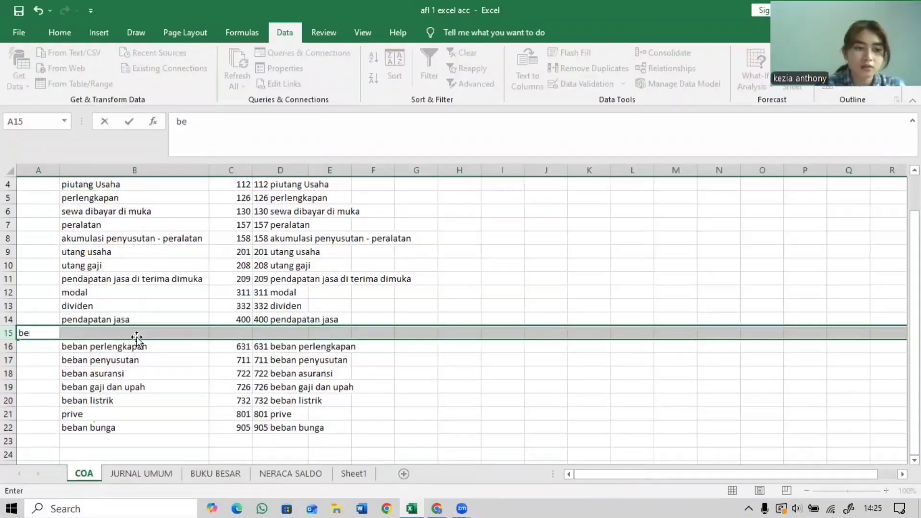
pyautogui.click(175, 385)
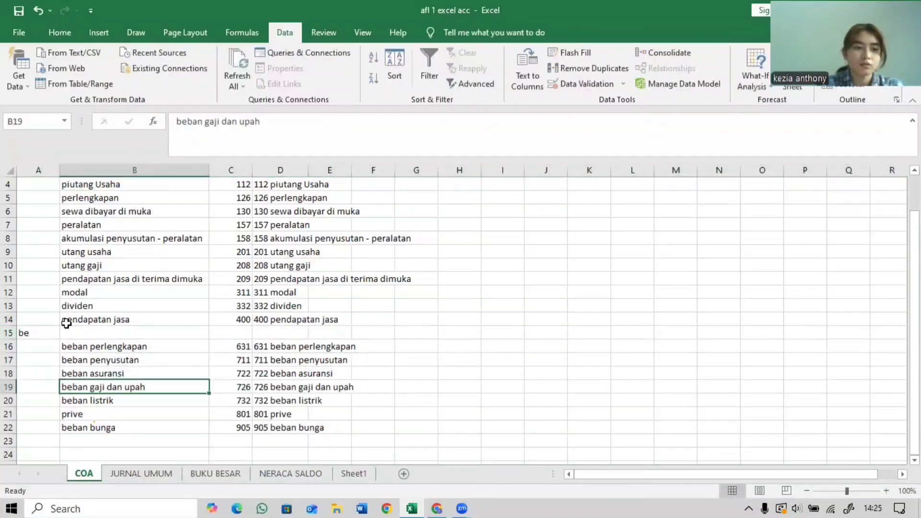
pyautogui.click(30, 332)
pyautogui.press('Delete')
# Add the account beban sewa in B15 with code 420 in C15.
pyautogui.click(135, 330)
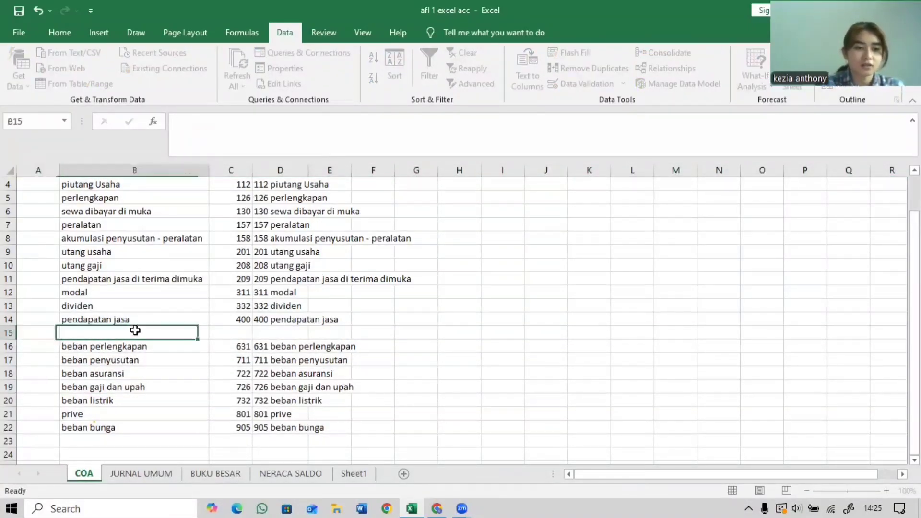
pyautogui.write('beba')
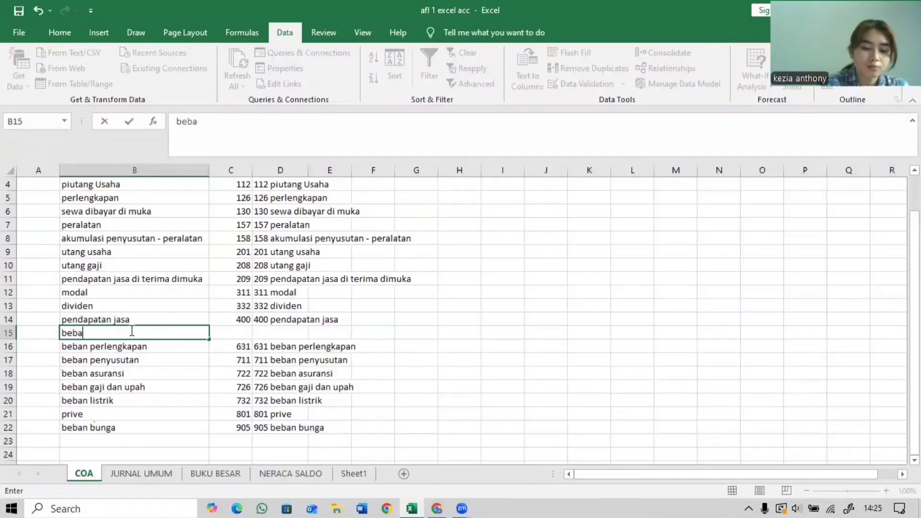
pyautogui.write('n sewa')
pyautogui.press('Tab')
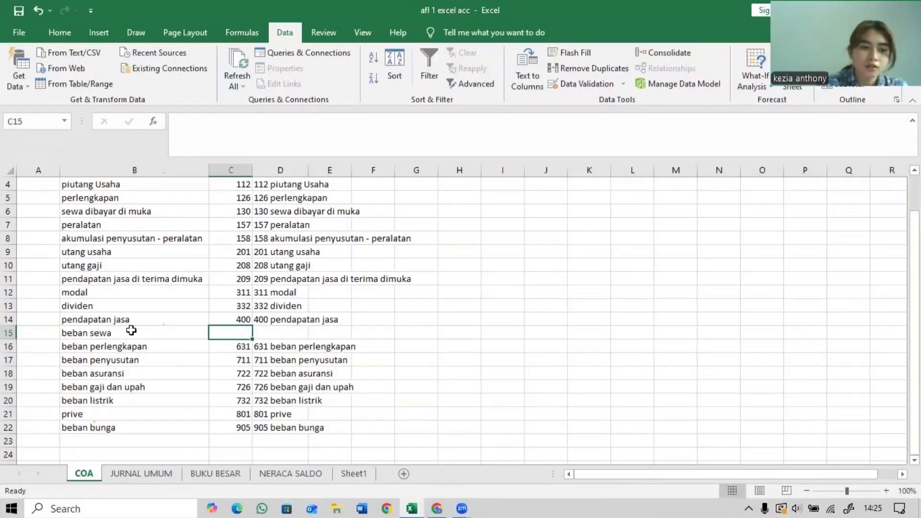
pyautogui.write('4')
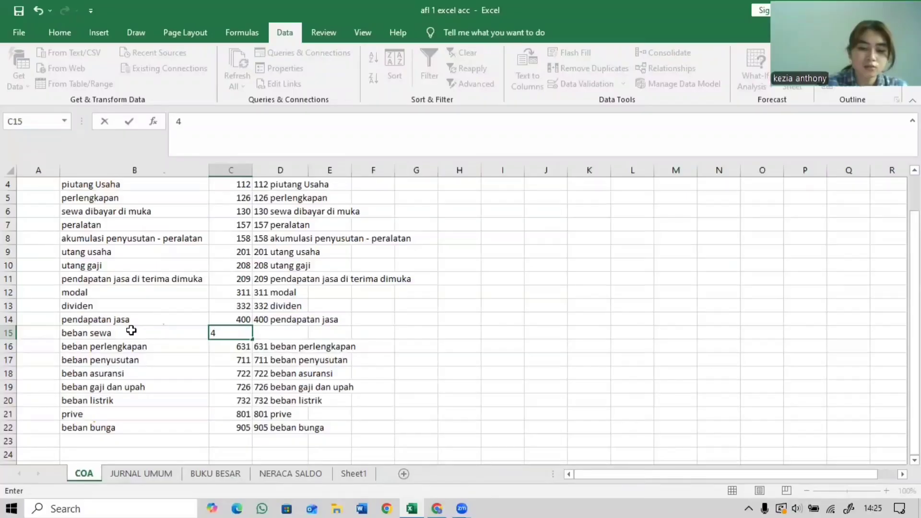
pyautogui.write('20')
pyautogui.press('Return')
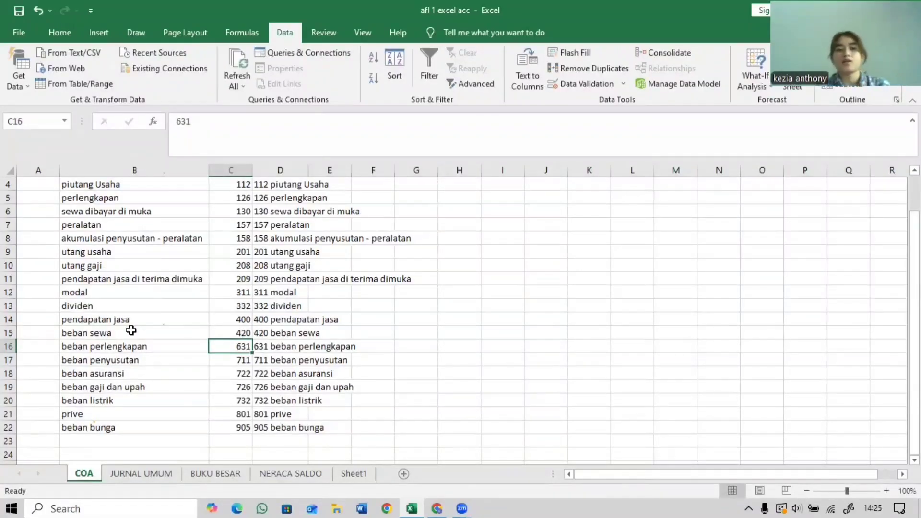
# Return to the JURNAL UMUM sheet and choose 420 beban sewa as the debit account in CM25.
pyautogui.click(169, 475)
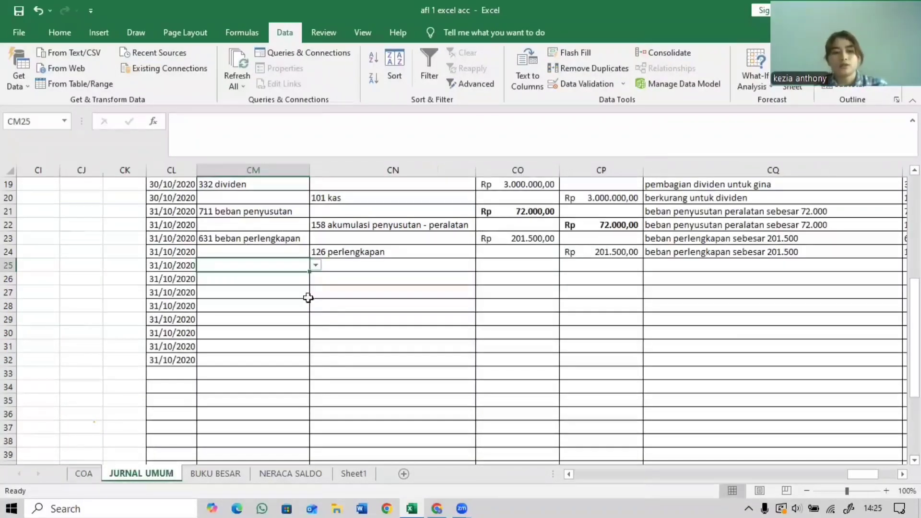
pyautogui.click(316, 265)
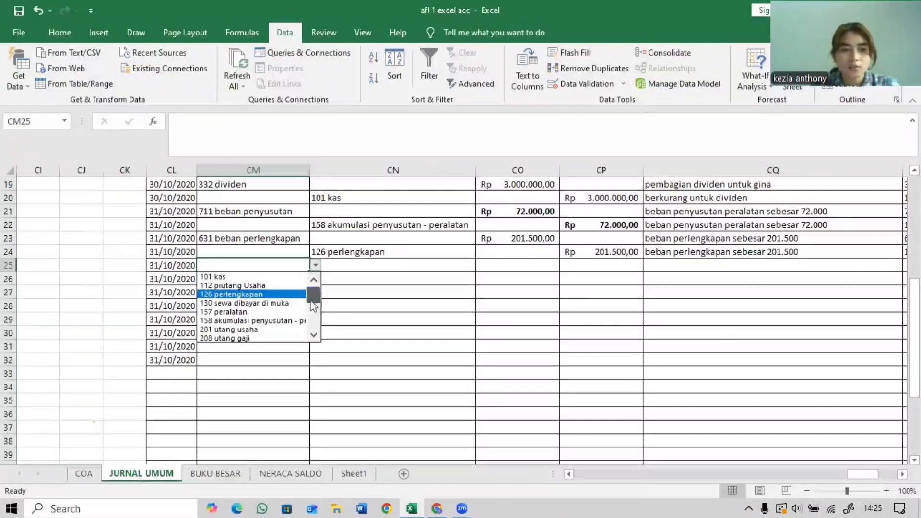
pyautogui.scroll(-3, 313, 306)
pyautogui.click(288, 315)
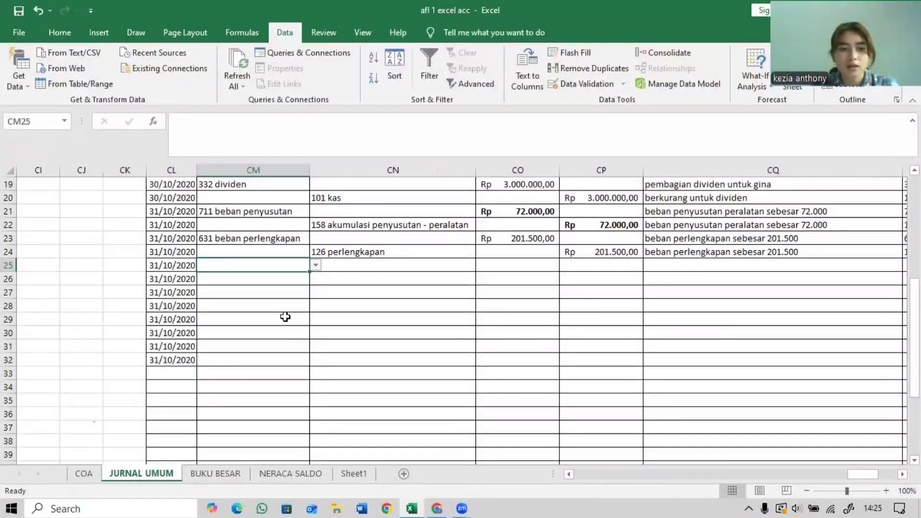
# Choose 130 sewa dibayar di muka as the credit account in CN26.
pyautogui.click(355, 277)
pyautogui.click(482, 278)
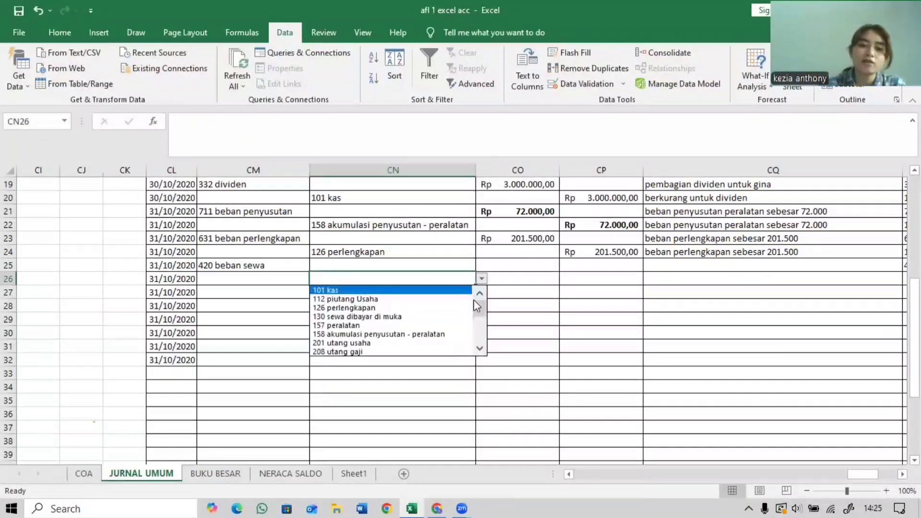
pyautogui.moveTo(476, 306)
pyautogui.mouseDown()
pyautogui.moveTo(473, 329)
pyautogui.moveTo(474, 310)
pyautogui.mouseUp()
pyautogui.click(379, 308)
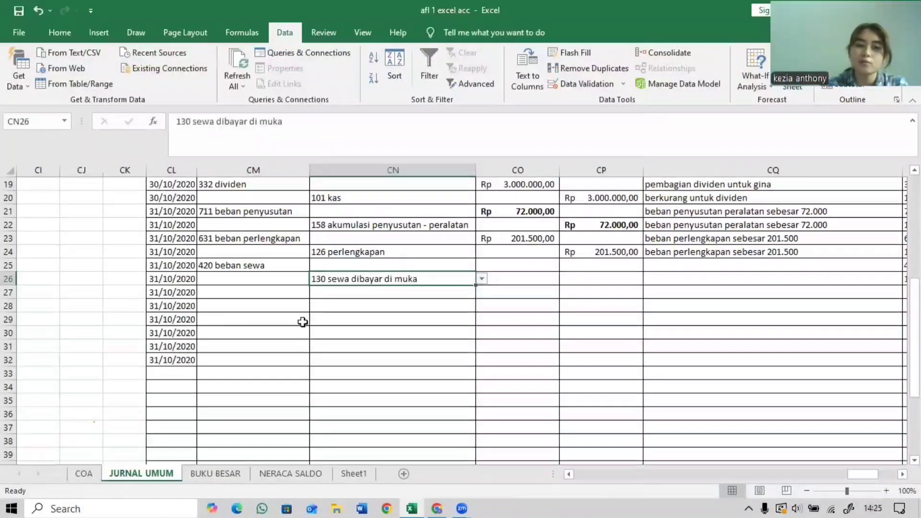
# Calculate the monthly rent expense debit in CO25 with the formula =CO13/24.
pyautogui.click(507, 266)
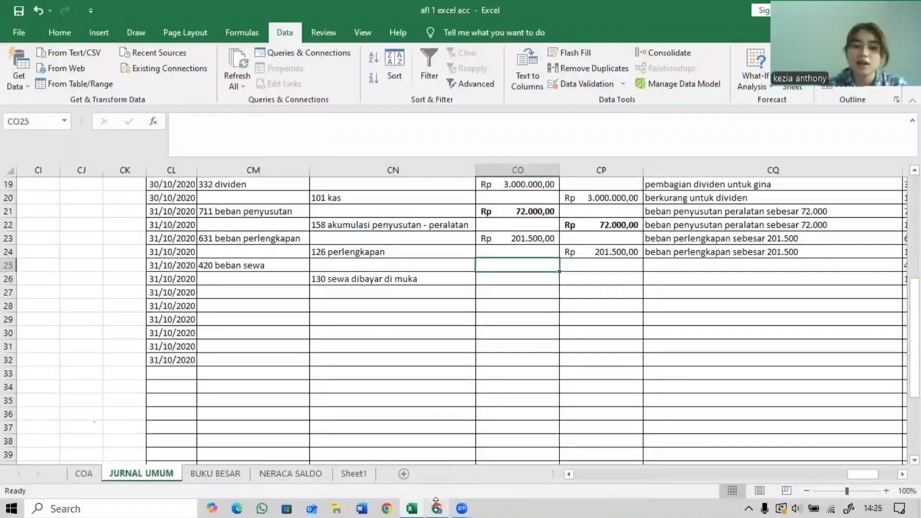
pyautogui.scroll(4, 538, 290)
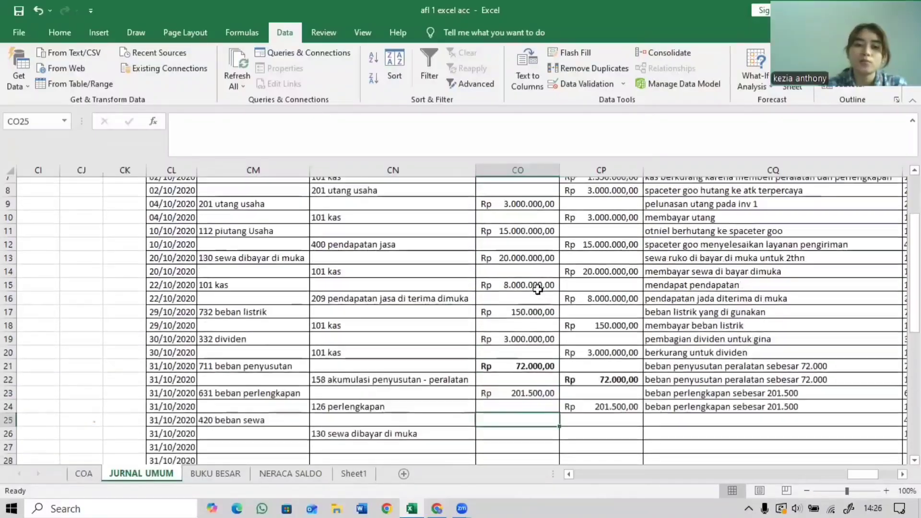
pyautogui.write('=')
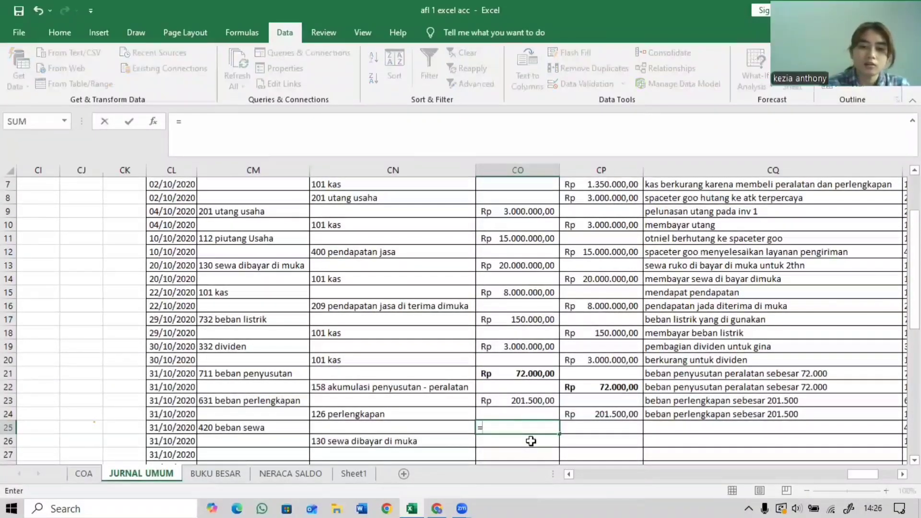
pyautogui.click(526, 269)
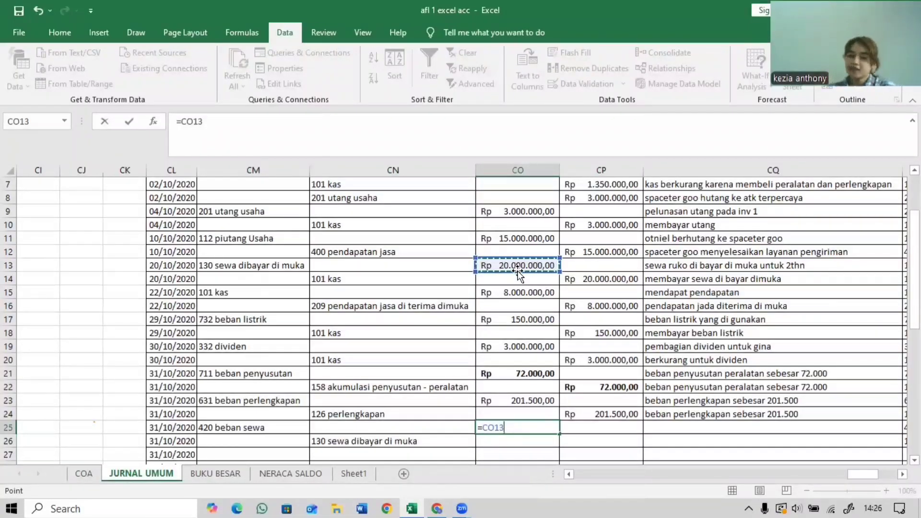
pyautogui.write('/24')
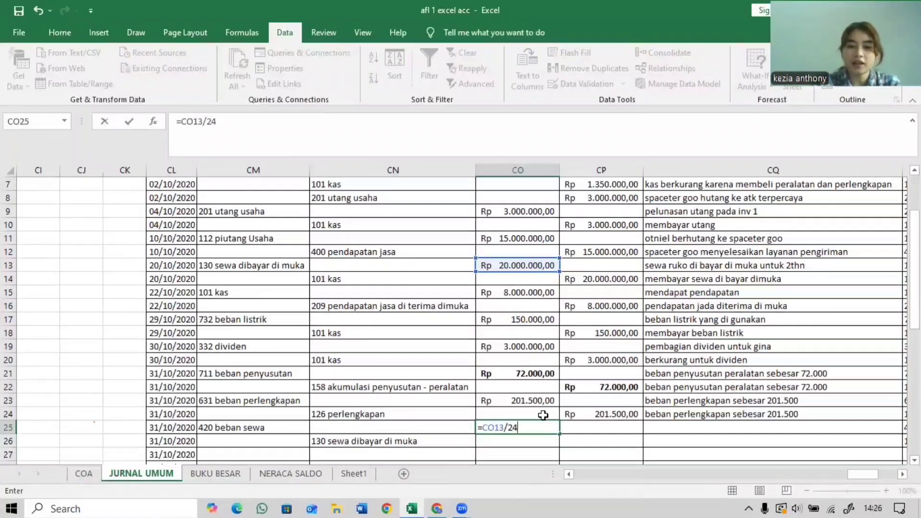
pyautogui.hotkey('ctrl', 'Return')
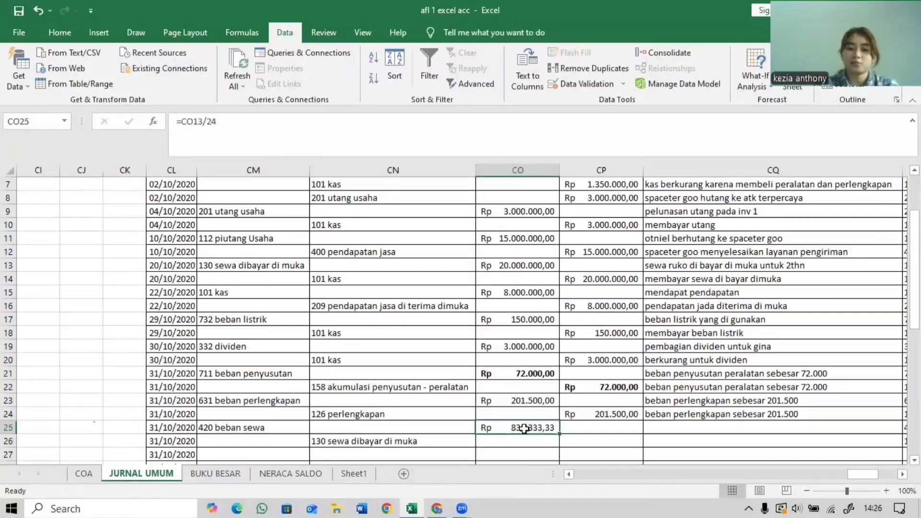
# Copy the rent expense amount formula from CO25 into the credit cell CP26.
pyautogui.hotkey('ctrl', 'c')
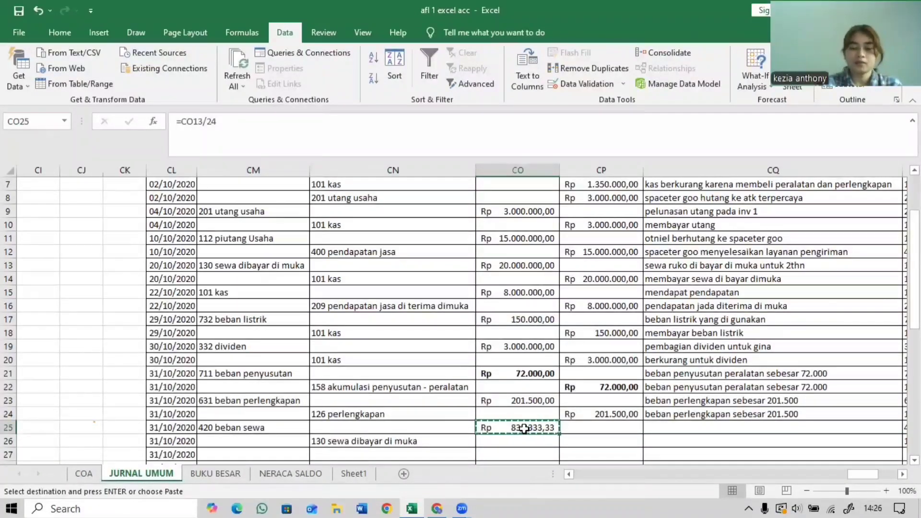
pyautogui.click(562, 441)
pyautogui.hotkey('ctrl', 'v')
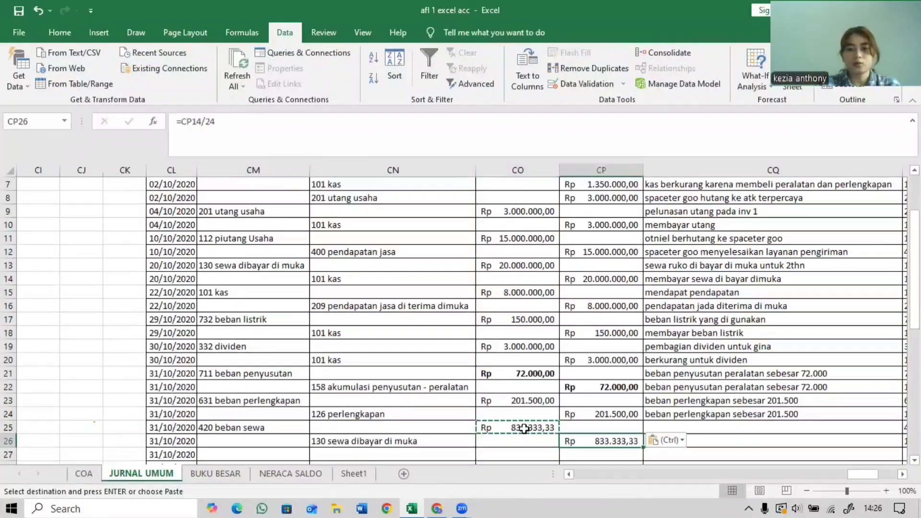
# Enter the description "beban sewa sebesar 833.333" in CQ25 for the rent expense entry.
pyautogui.click(740, 423)
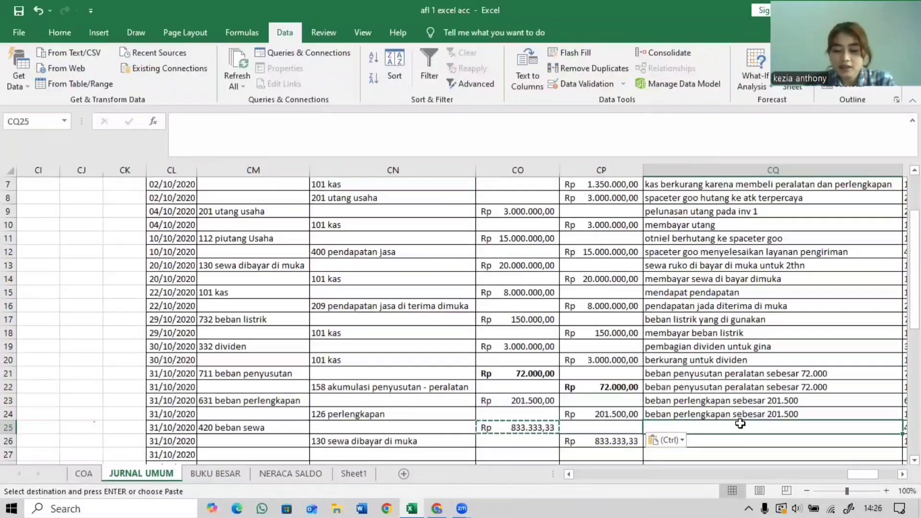
pyautogui.write('beb')
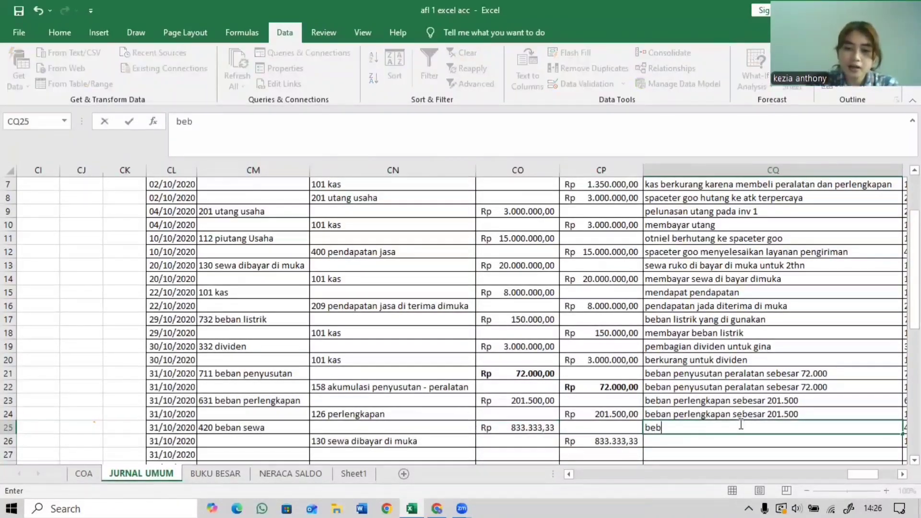
pyautogui.write('an sewa')
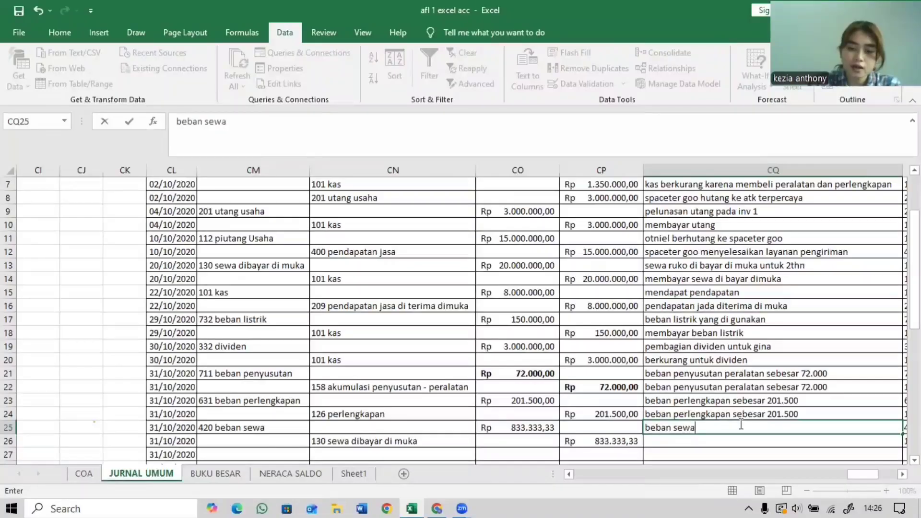
pyautogui.write(' sebesar 833.')
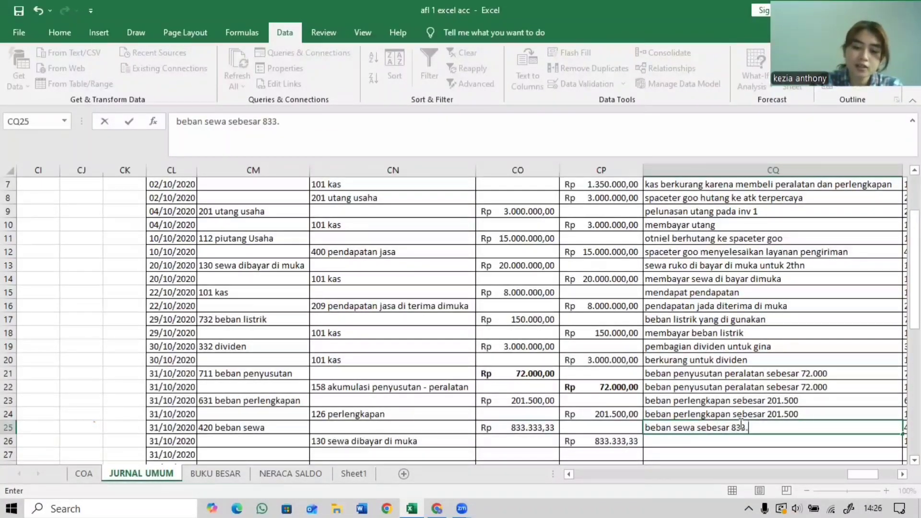
pyautogui.write('333')
pyautogui.press('Return')
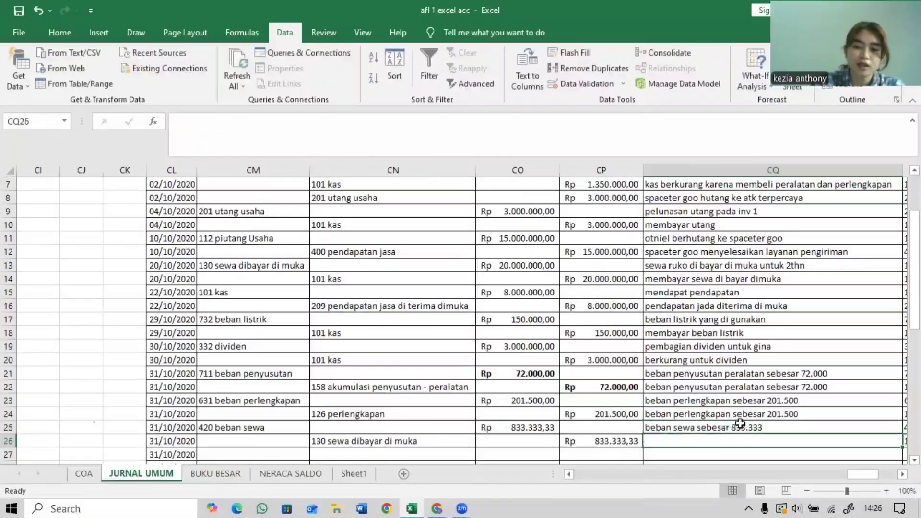
# Copy the rent expense description from CQ25 into CQ26.
pyautogui.click(740, 423)
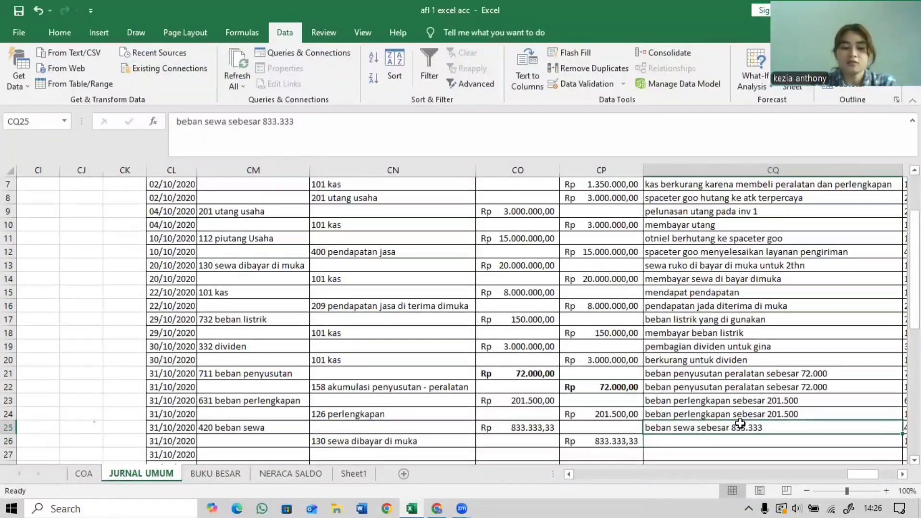
pyautogui.hotkey('ctrl', 'c')
pyautogui.click(742, 441)
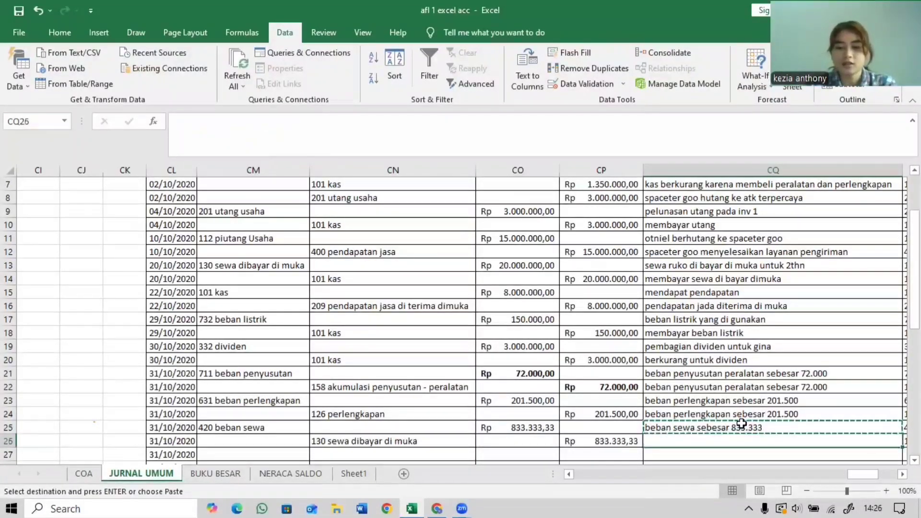
pyautogui.hotkey('ctrl', 'v')
# Switch to the Canva source documents and examine the payment receipt and the work completion statement on page 17.
pyautogui.scroll(-2, 378, 435)
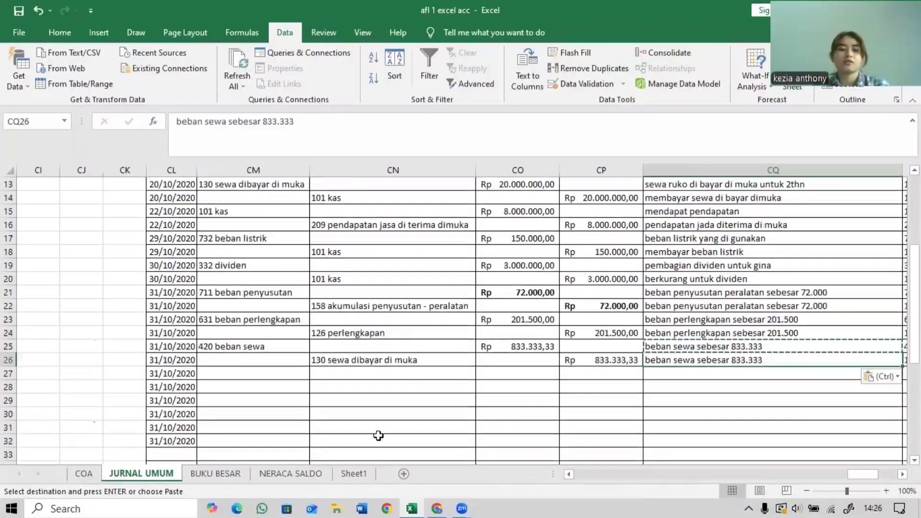
pyautogui.click(437, 508)
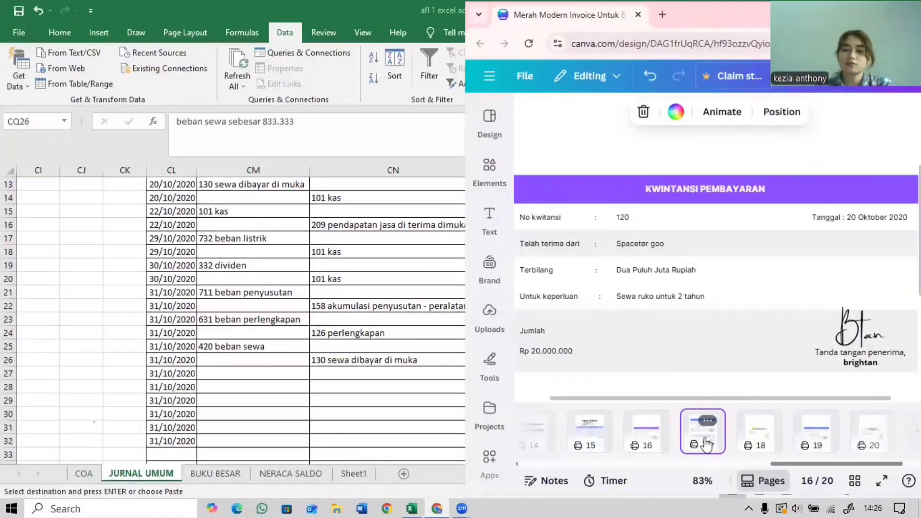
pyautogui.click(706, 428)
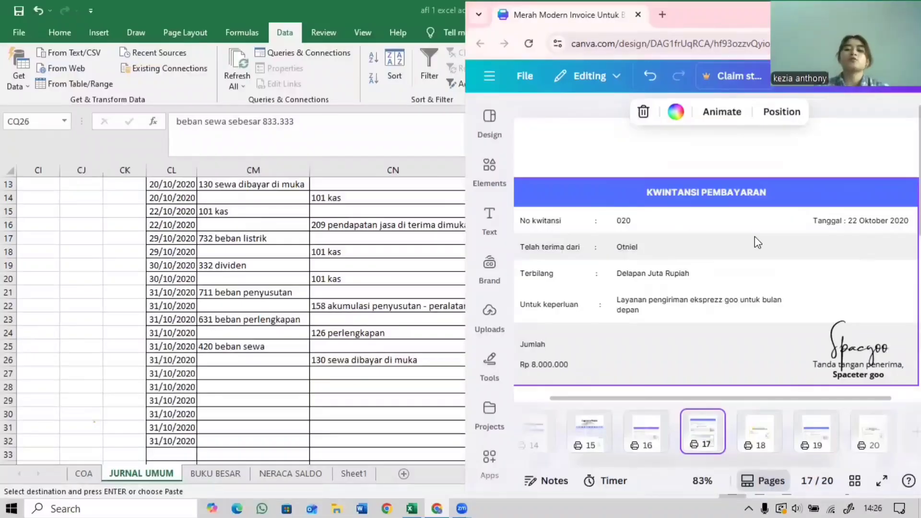
pyautogui.scroll(-5, 641, 259)
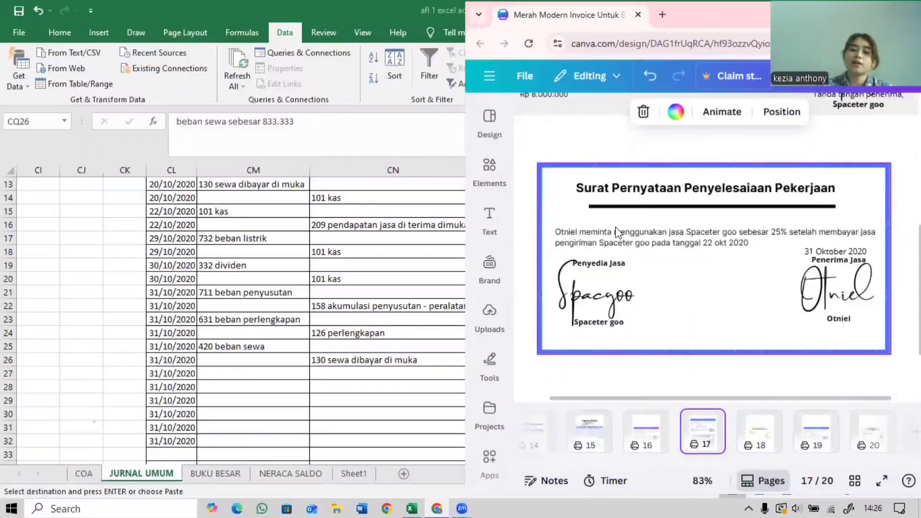
pyautogui.scroll(-1, 651, 251)
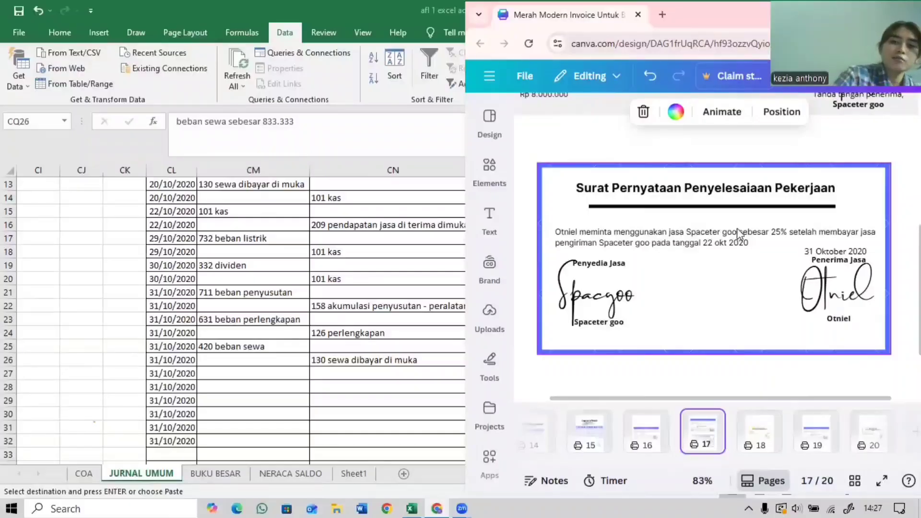
pyautogui.scroll(5, 739, 214)
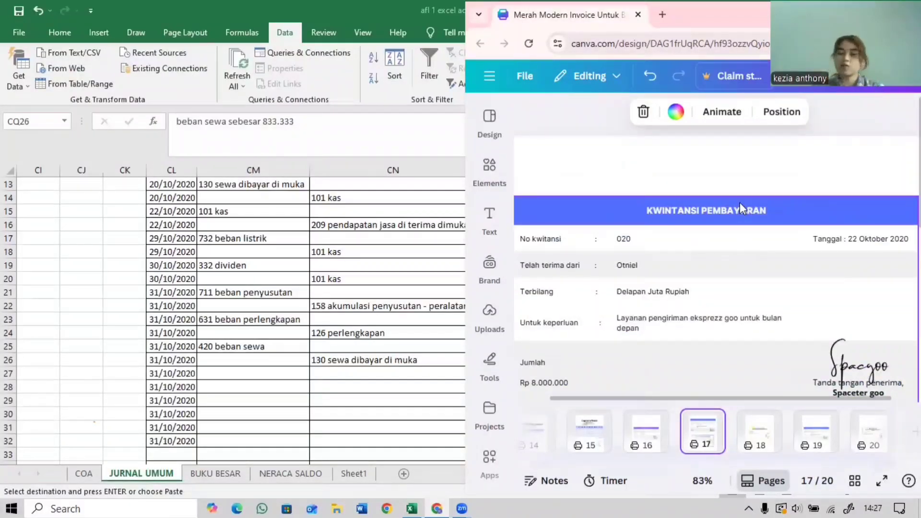
pyautogui.scroll(-4, 710, 225)
pyautogui.scroll(-3, 704, 254)
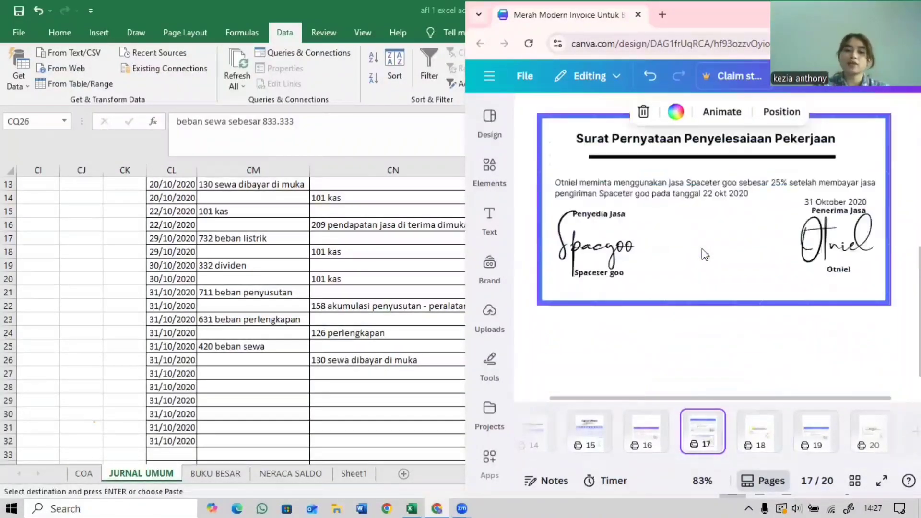
# Return to the Excel journal and choose 209 pendapatan jasa di terima dimuka as the debit account in CM27.
pyautogui.hotkey('alt', 'Tab')
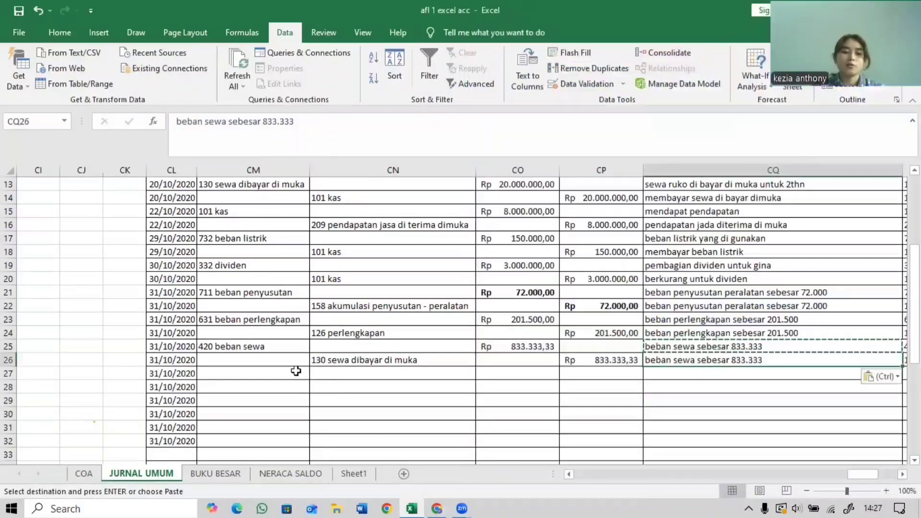
pyautogui.click(296, 373)
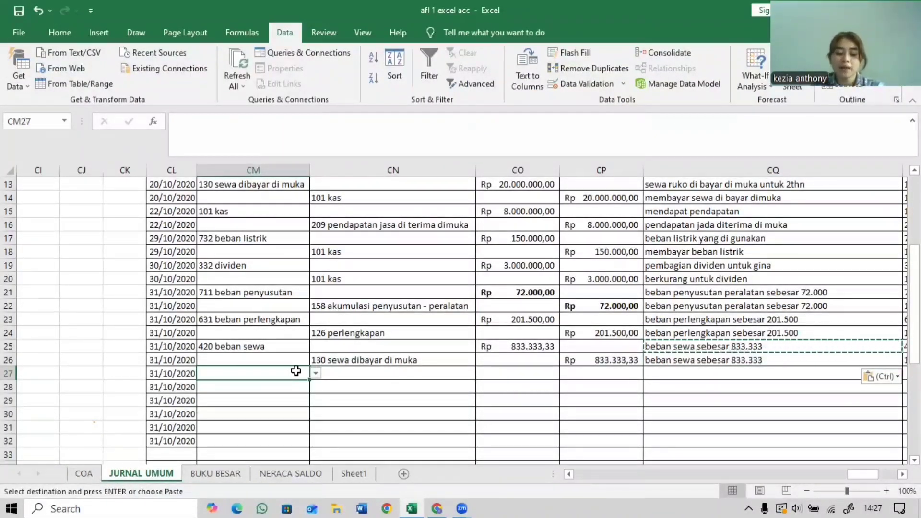
pyautogui.click(321, 376)
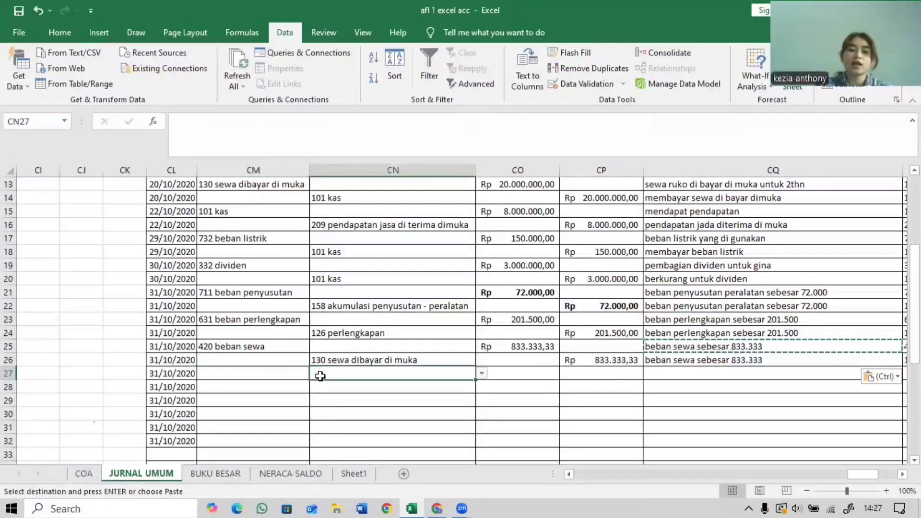
pyautogui.click(292, 372)
pyautogui.click(314, 374)
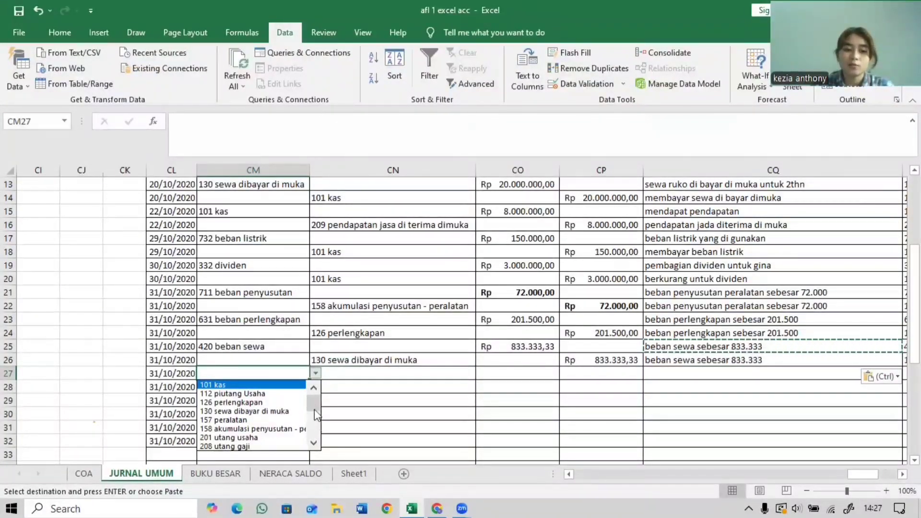
pyautogui.moveTo(315, 408); pyautogui.dragTo(315, 412)
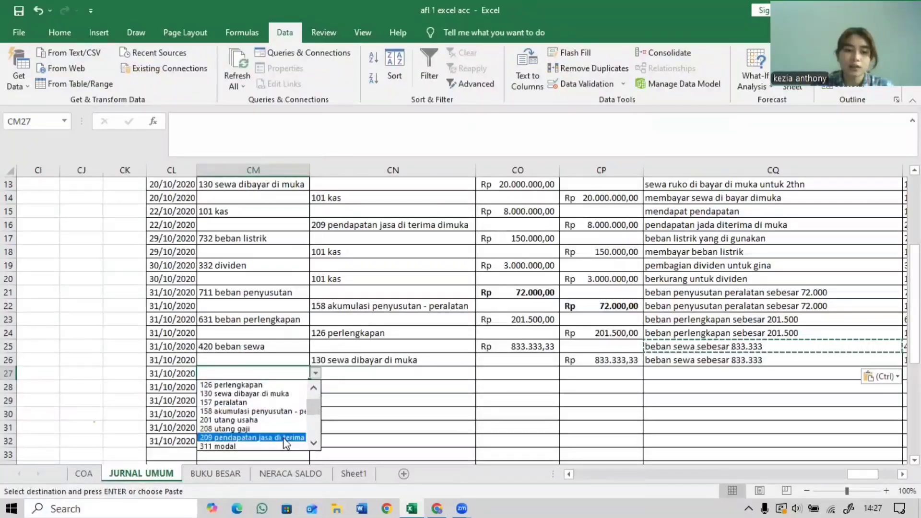
pyautogui.click(283, 437)
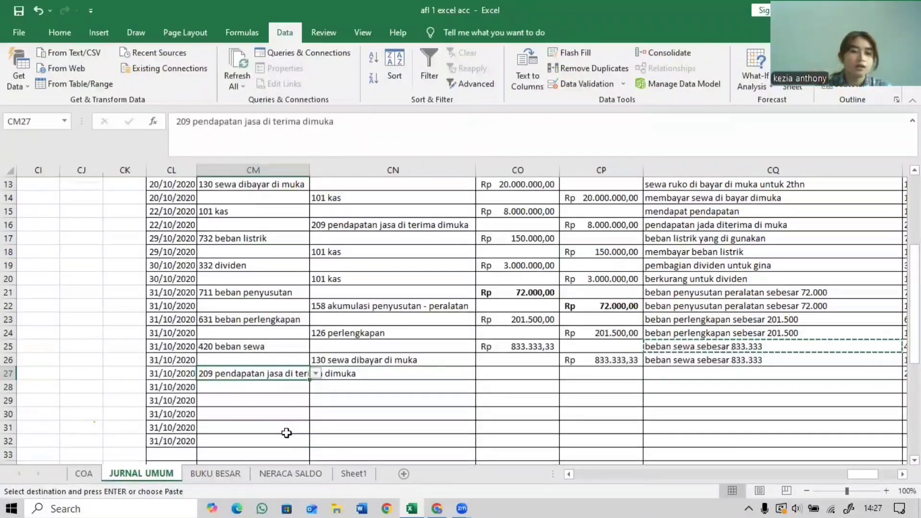
# Choose 400 pendapatan jasa as the credit account in CN28.
pyautogui.click(390, 386)
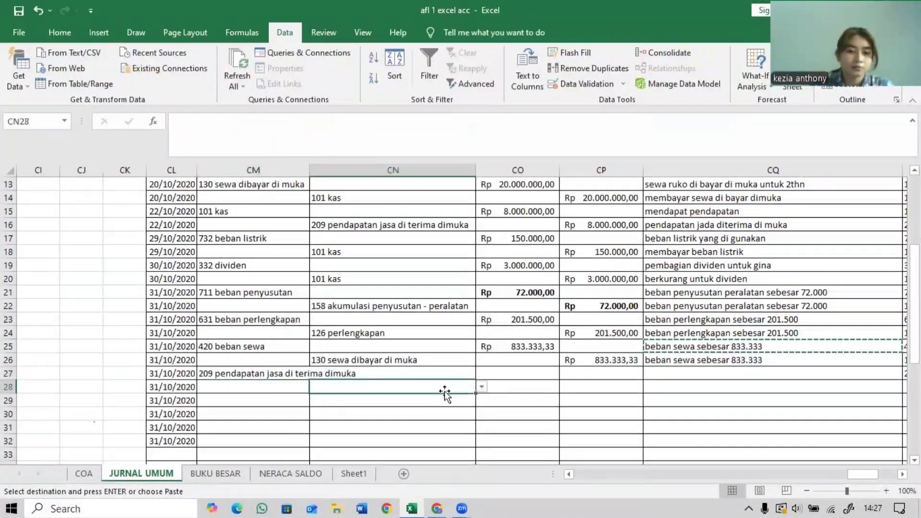
pyautogui.click(479, 387)
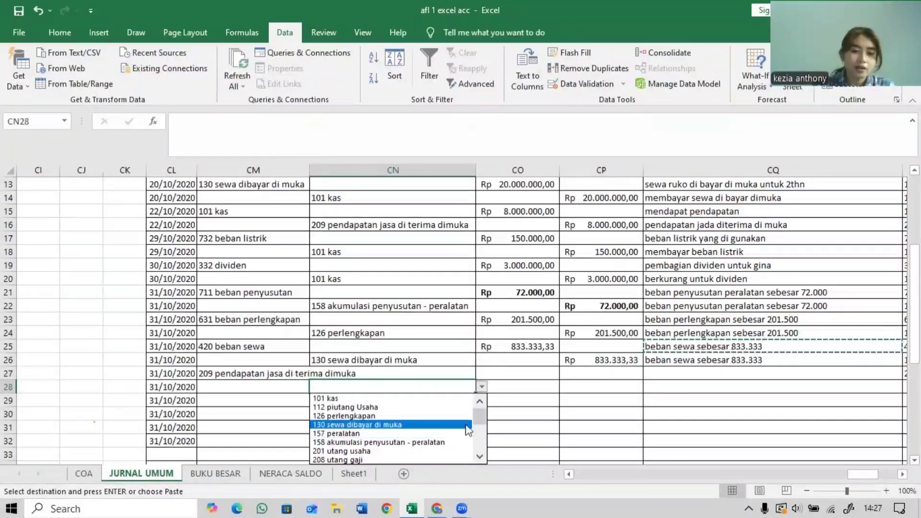
pyautogui.moveTo(479, 413); pyautogui.dragTo(475, 419)
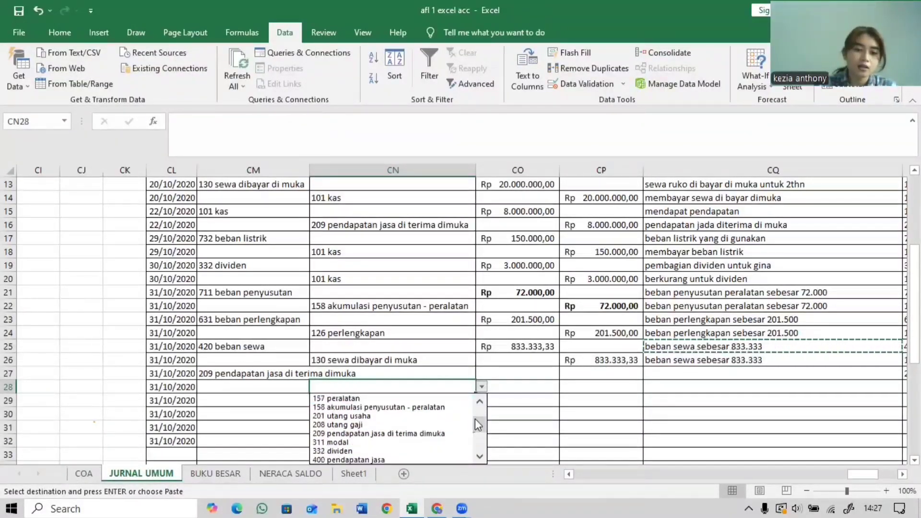
pyautogui.click(399, 460)
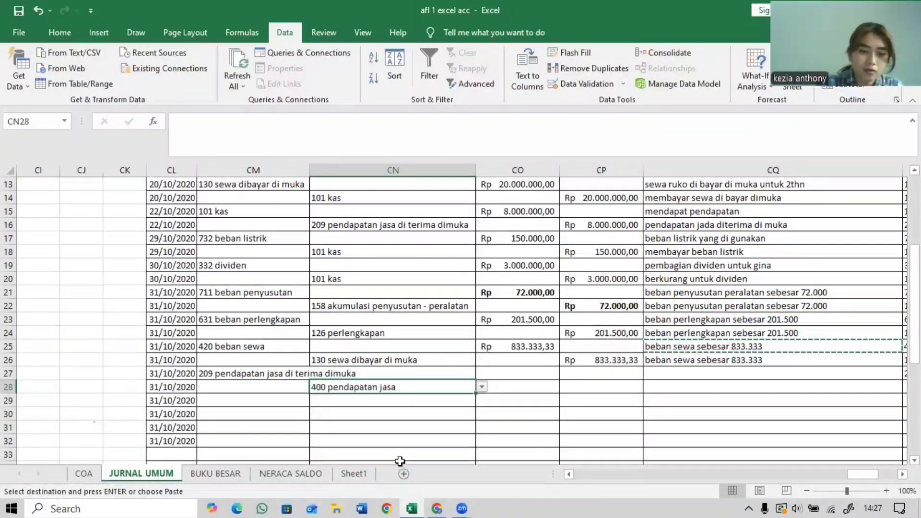
# Consult the receipt and completion statement on page 17 in Canva, and calculate the debit in Excel cell CO27 as =CP16*25%.
pyautogui.click(510, 376)
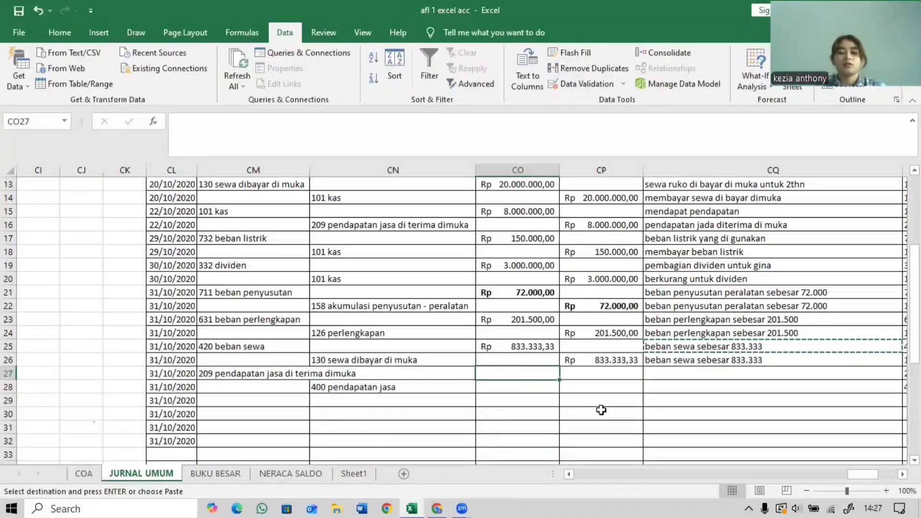
pyautogui.click(434, 507)
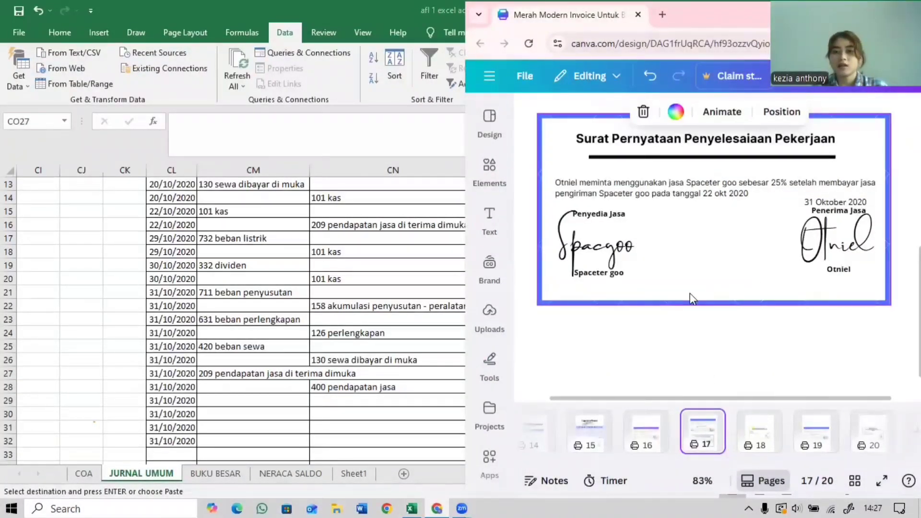
pyautogui.scroll(5, 770, 240)
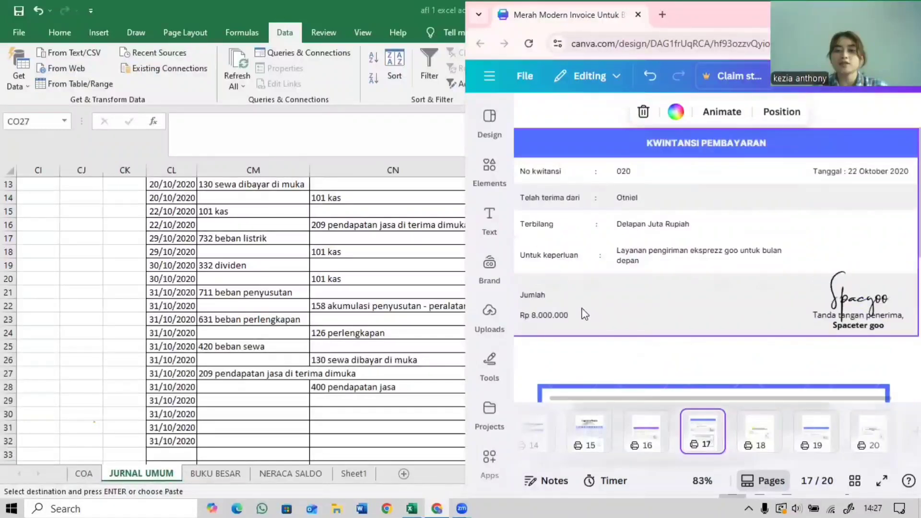
pyautogui.click(454, 416)
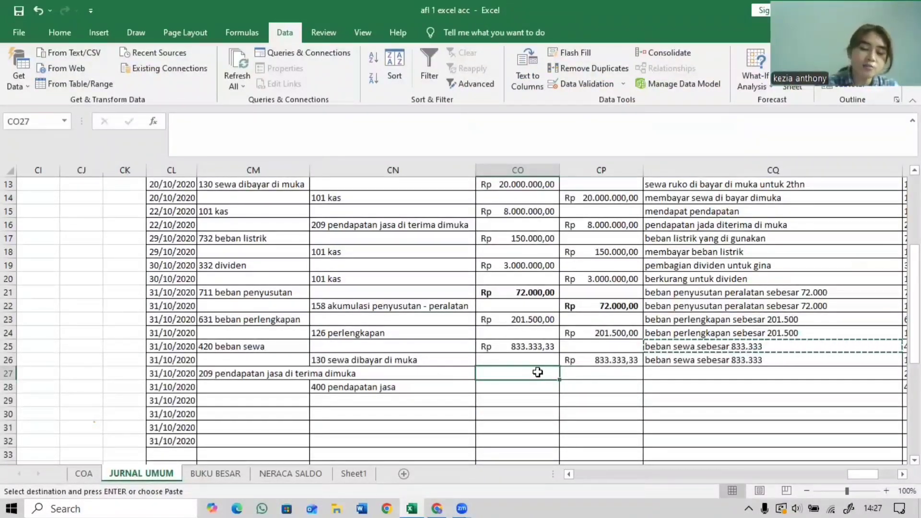
pyautogui.write('=')
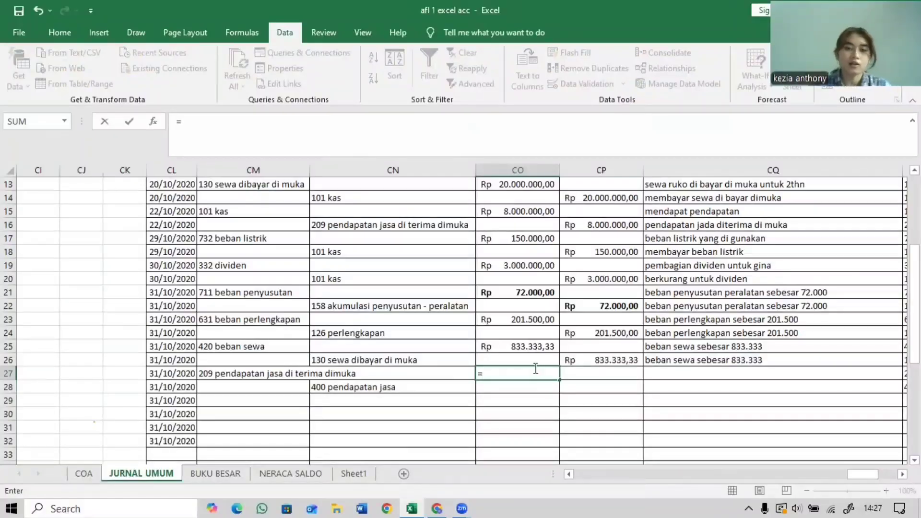
pyautogui.scroll(1, 536, 368)
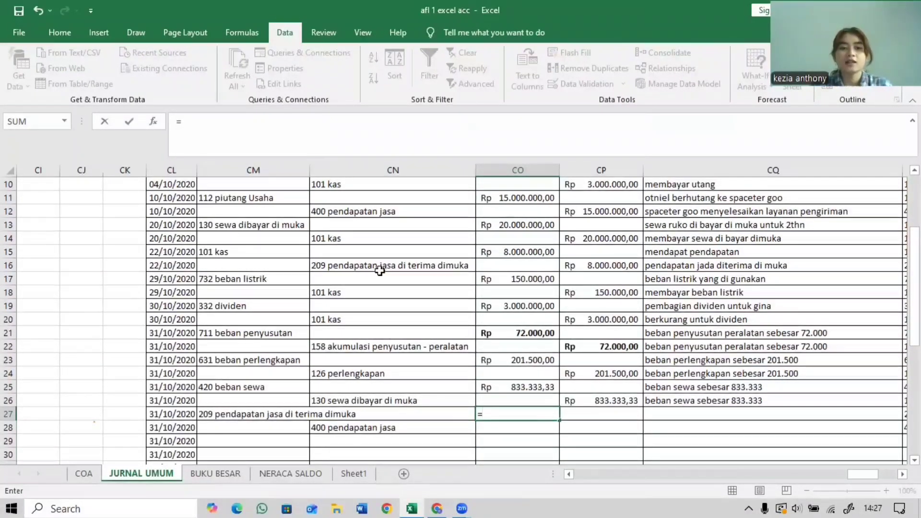
pyautogui.click(589, 266)
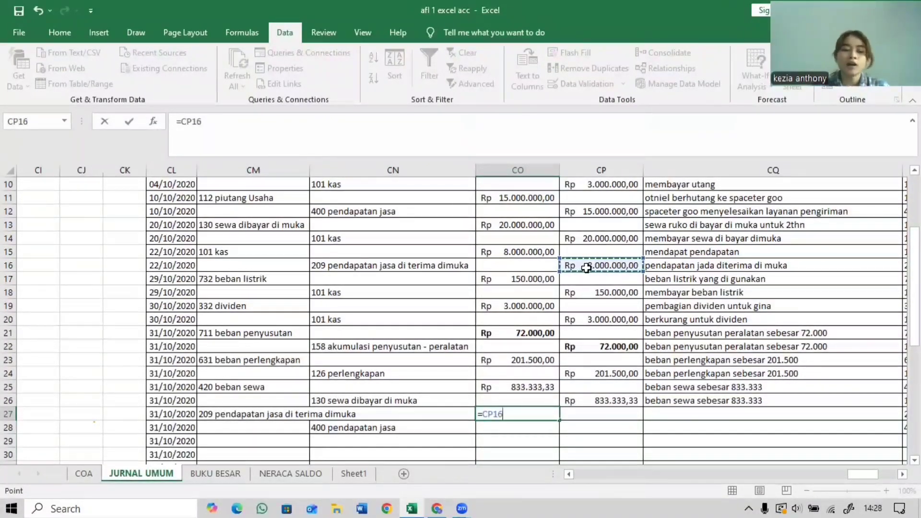
pyautogui.write('*')
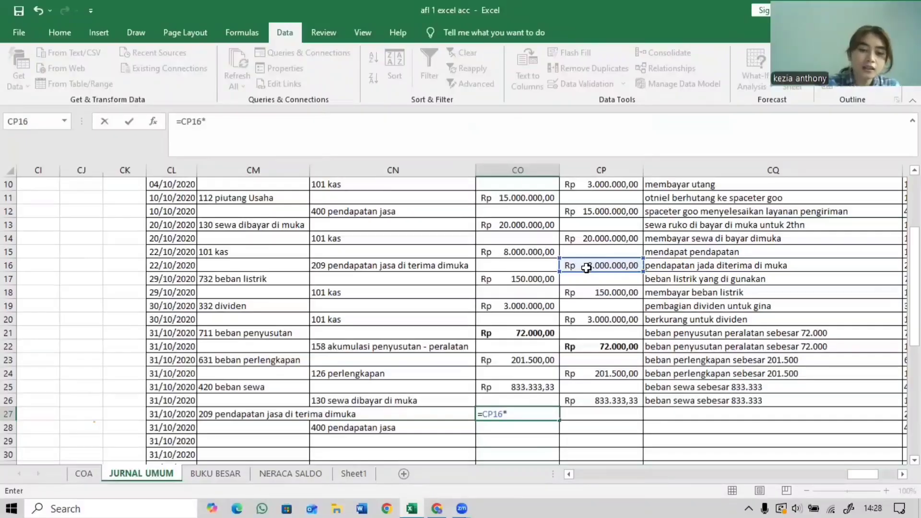
pyautogui.write('25')
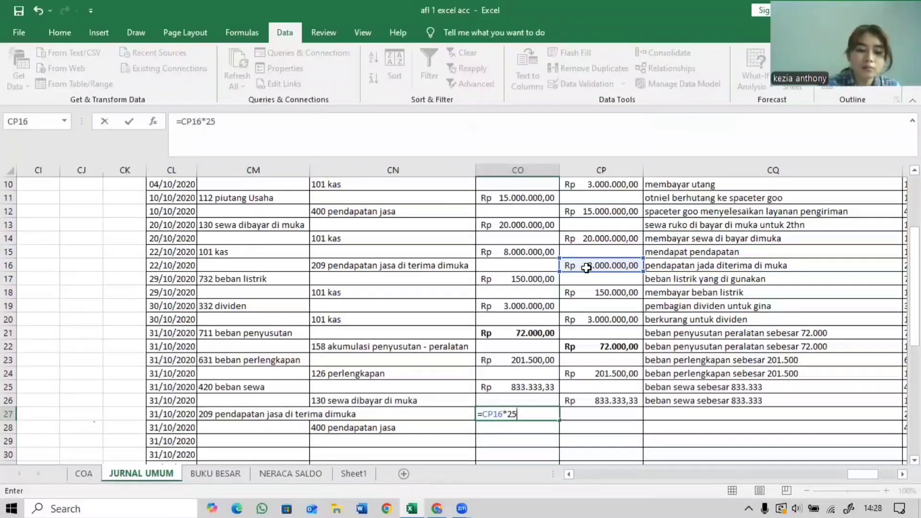
pyautogui.press('Return')
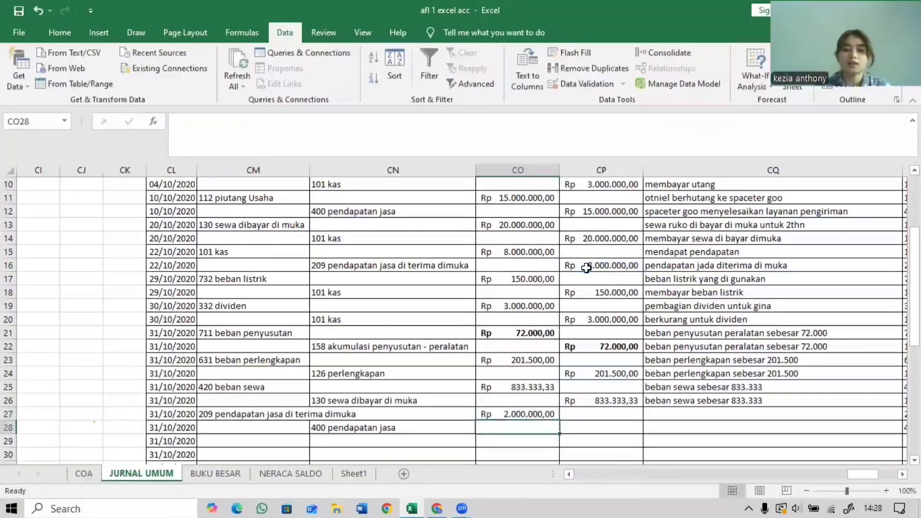
# Make the CP16 reference in the CO27 formula absolute, giving =$CP$16*25%.
pyautogui.click(553, 416)
pyautogui.click(181, 121)
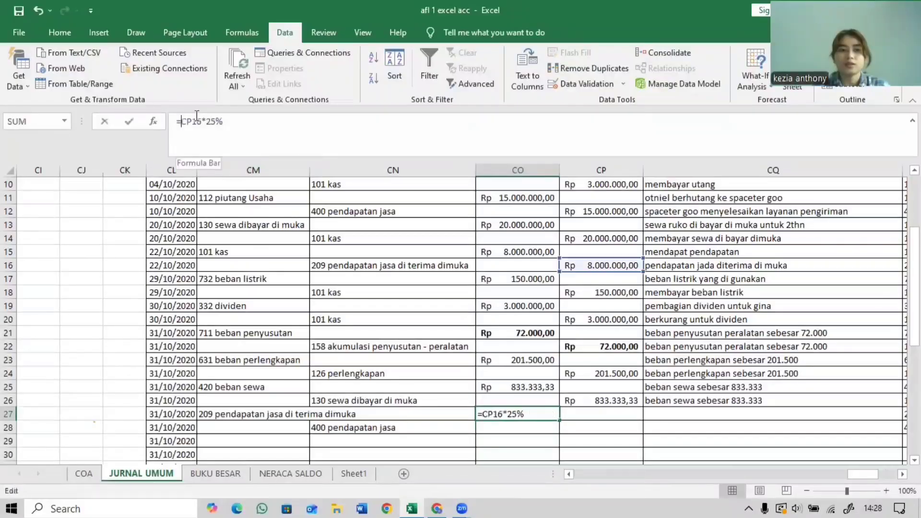
pyautogui.press('F4')
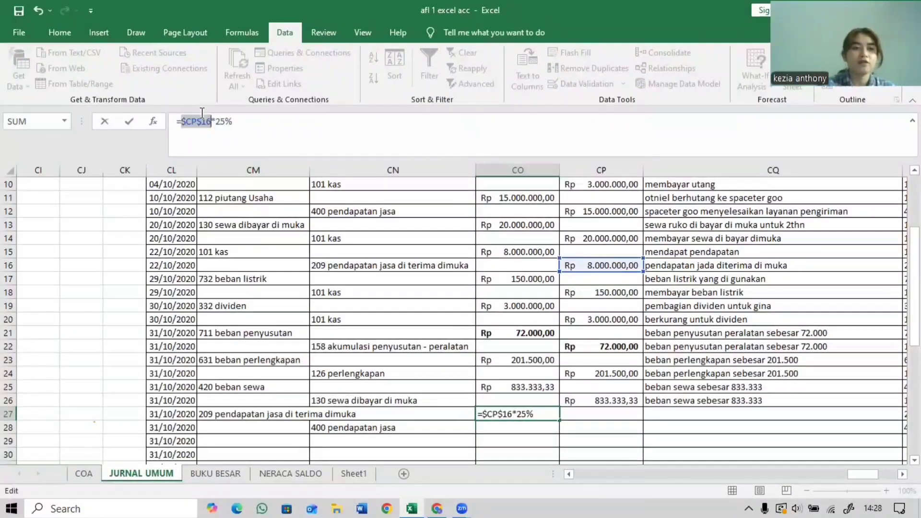
pyautogui.click(255, 122)
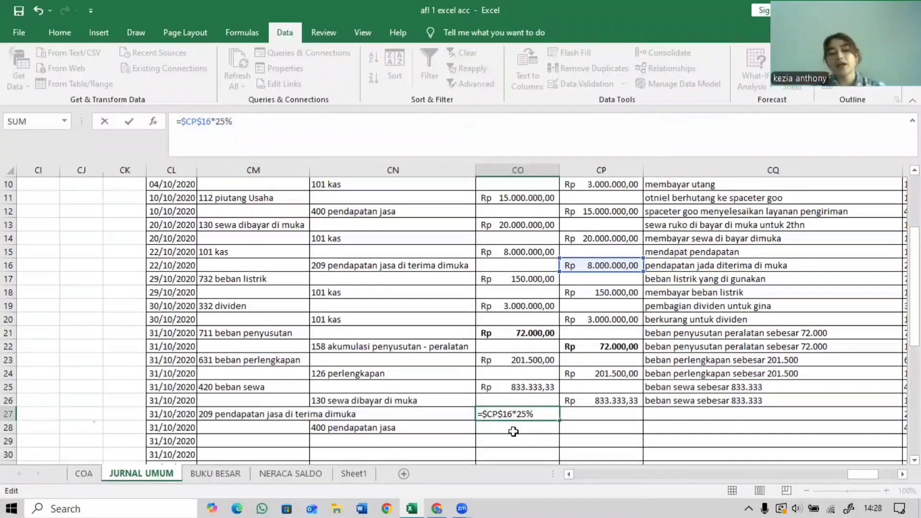
pyautogui.press('Return')
# Copy the debit formula from CO27 into the credit cell CP28.
pyautogui.click(527, 415)
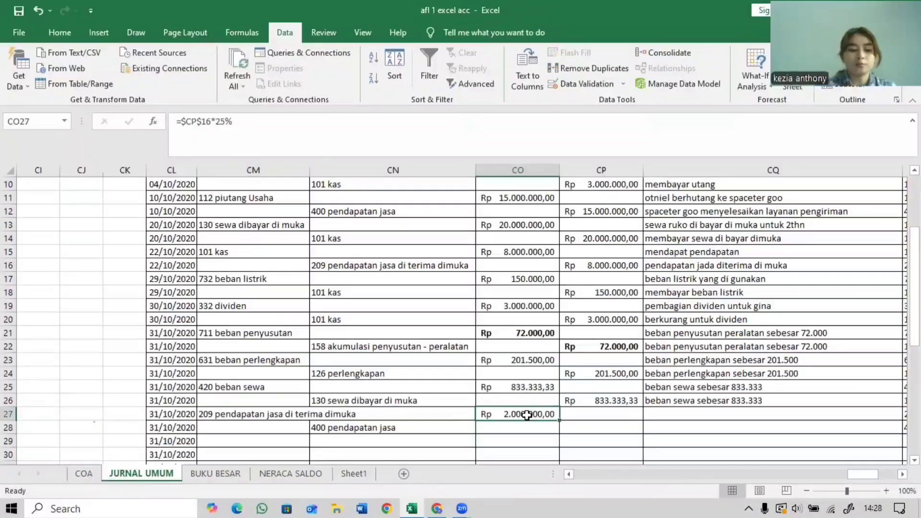
pyautogui.hotkey('ctrl', 'c')
pyautogui.click(564, 425)
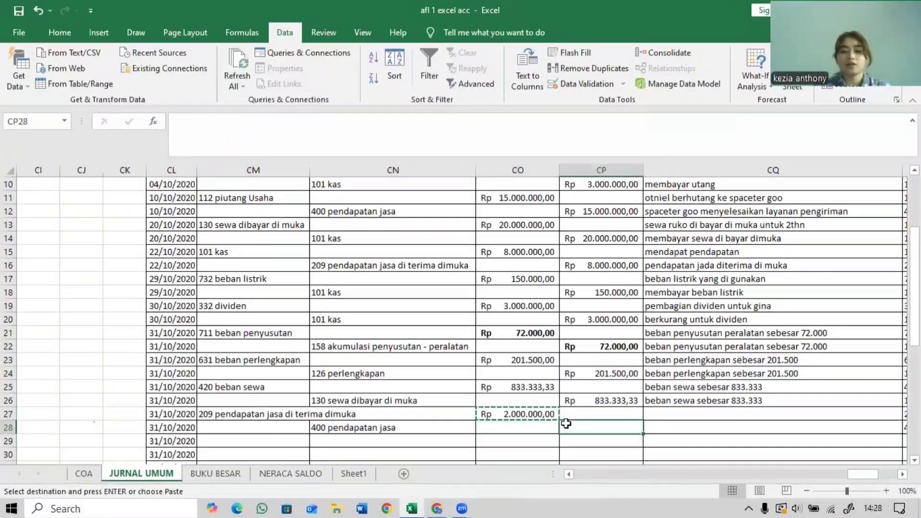
pyautogui.hotkey('ctrl', 'v')
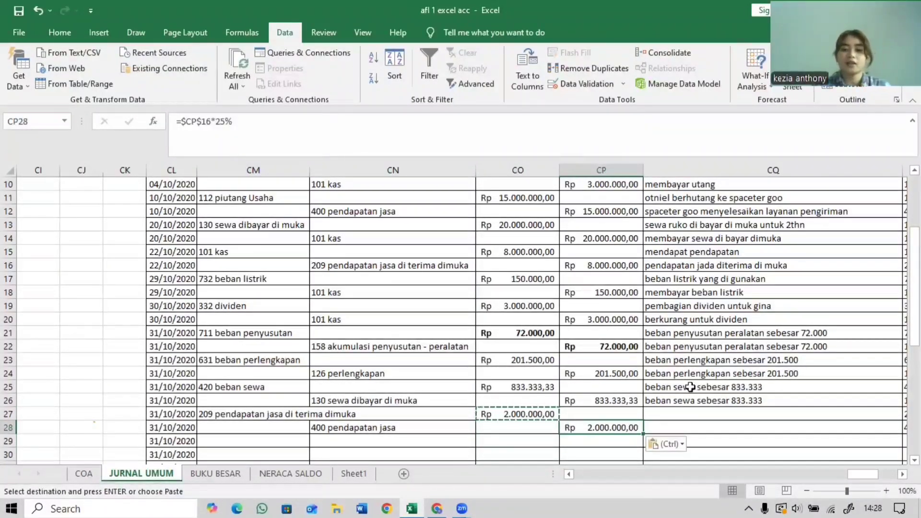
# Enter the description "pendapatan jasa DTM telah dilakukan 25% ebesar 2.000.000" in CQ27.
pyautogui.click(693, 416)
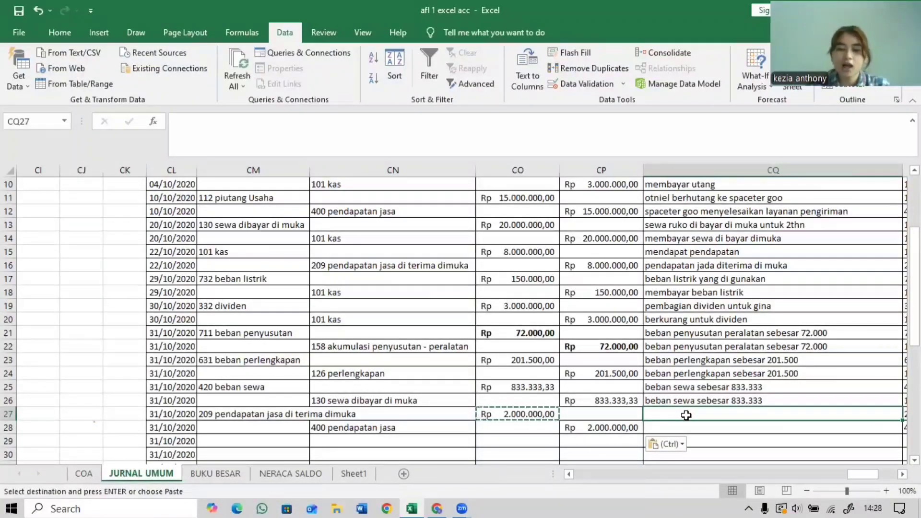
pyautogui.write('pendapa')
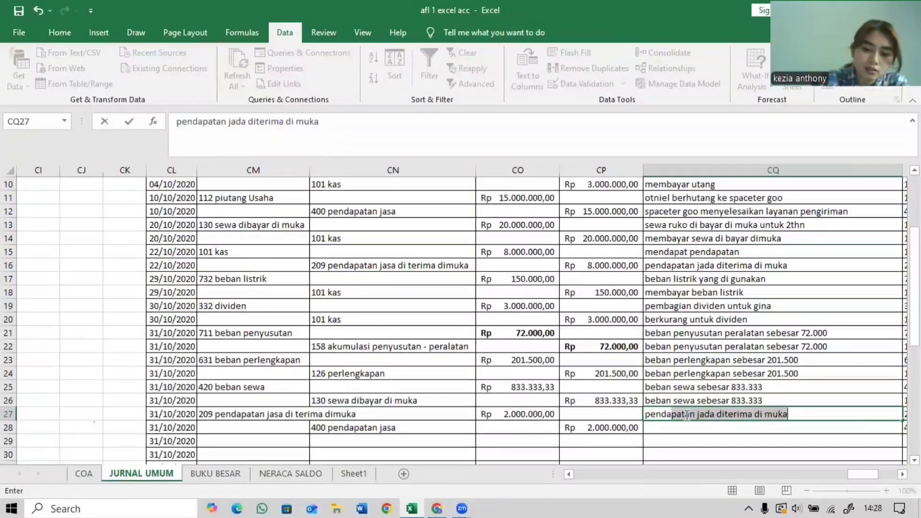
pyautogui.write('tan')
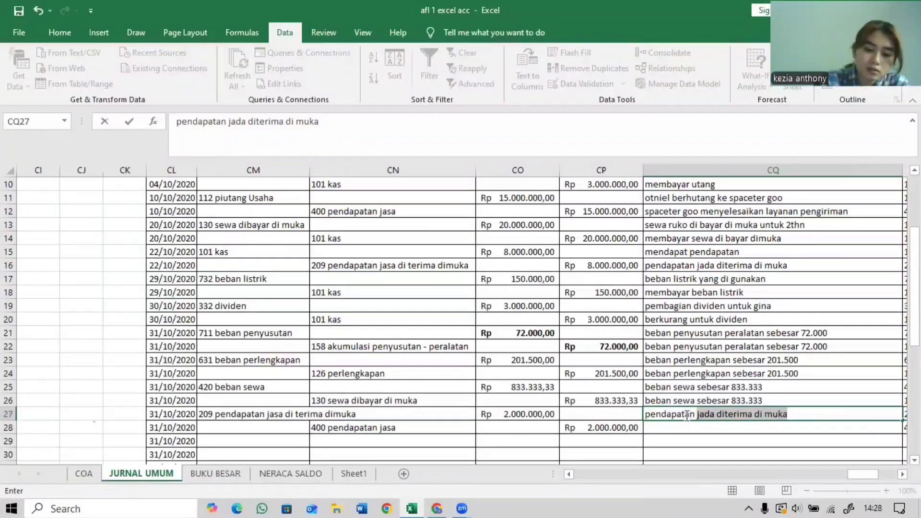
pyautogui.write(' jasa')
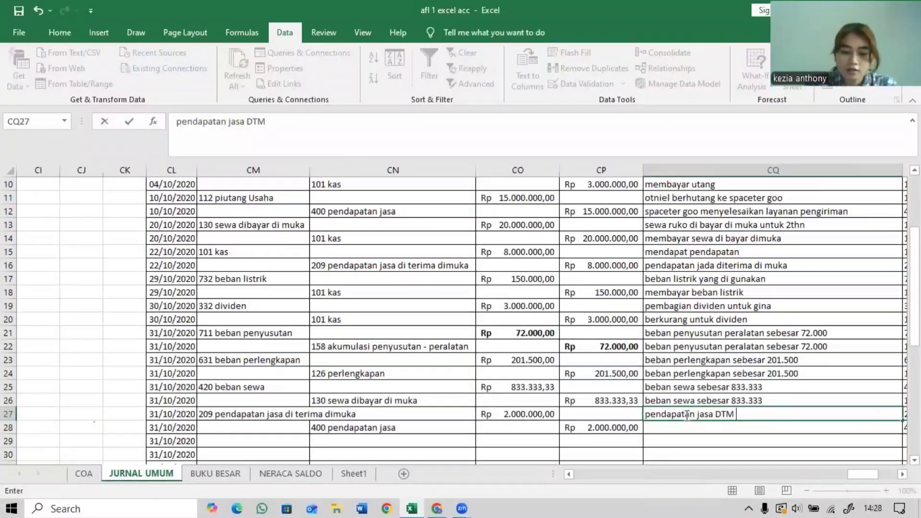
pyautogui.write('DTM telah dilaku')
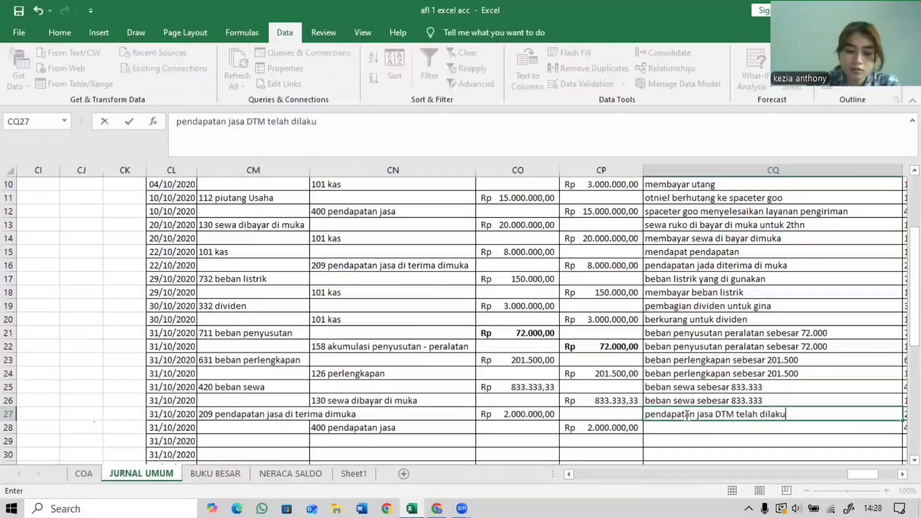
pyautogui.write('kan 25')
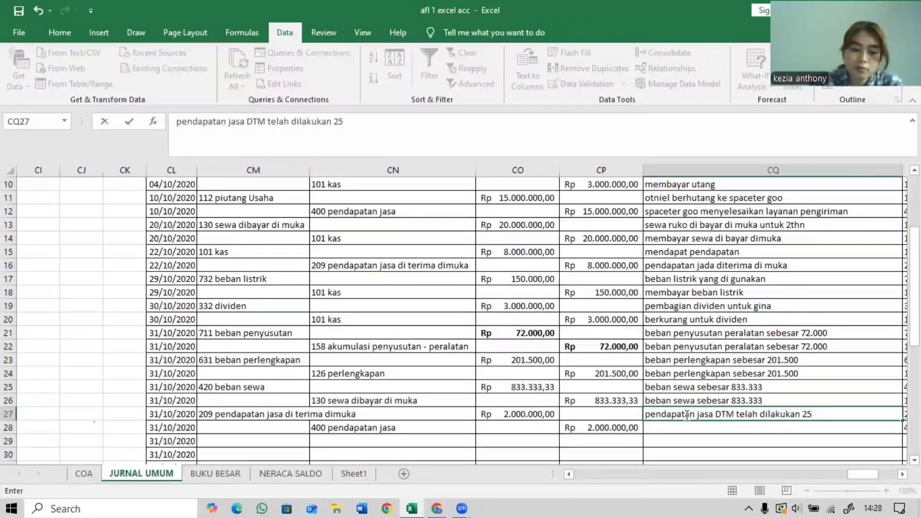
pyautogui.write('% eb')
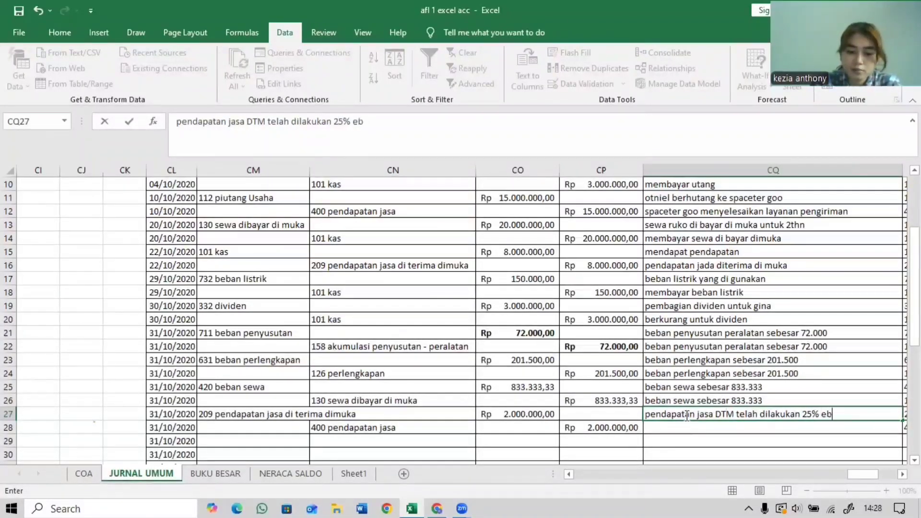
pyautogui.write('esar 2')
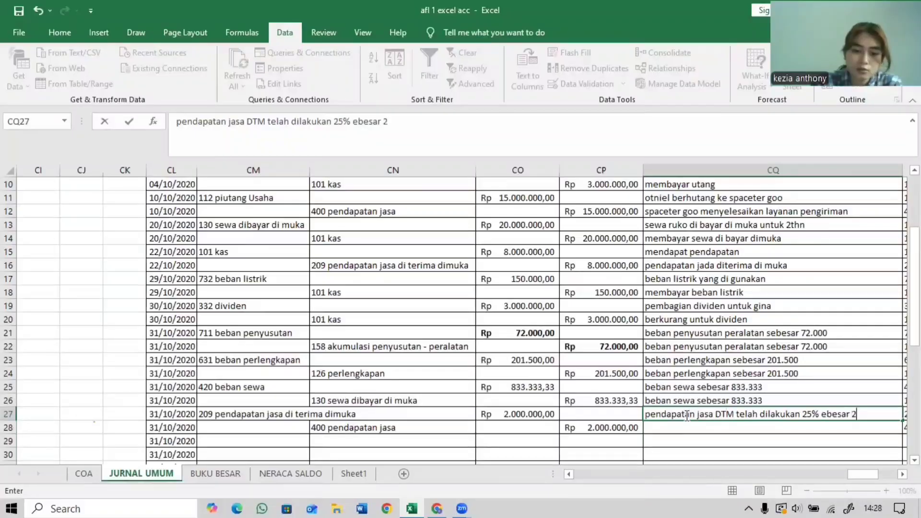
pyautogui.write('.000.000')
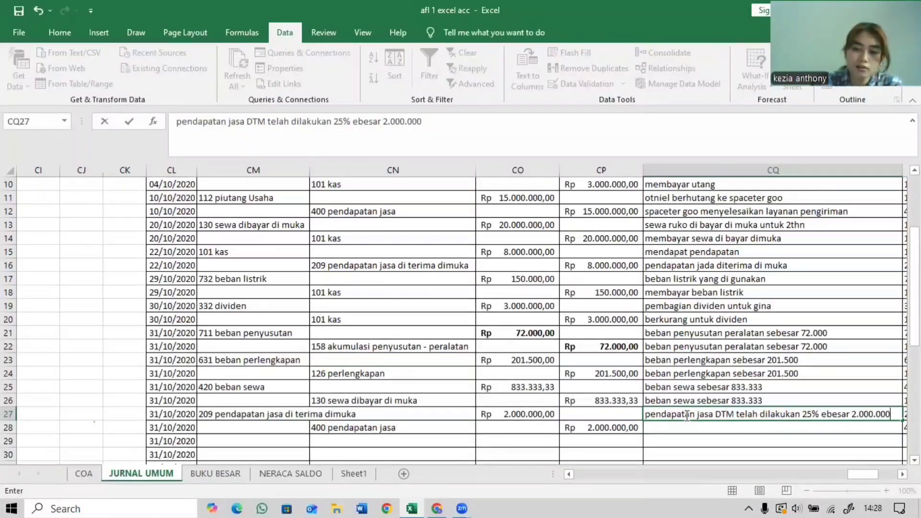
pyautogui.press('Return')
# Copy the service revenue description from CQ27 into CQ28.
pyautogui.click(715, 413)
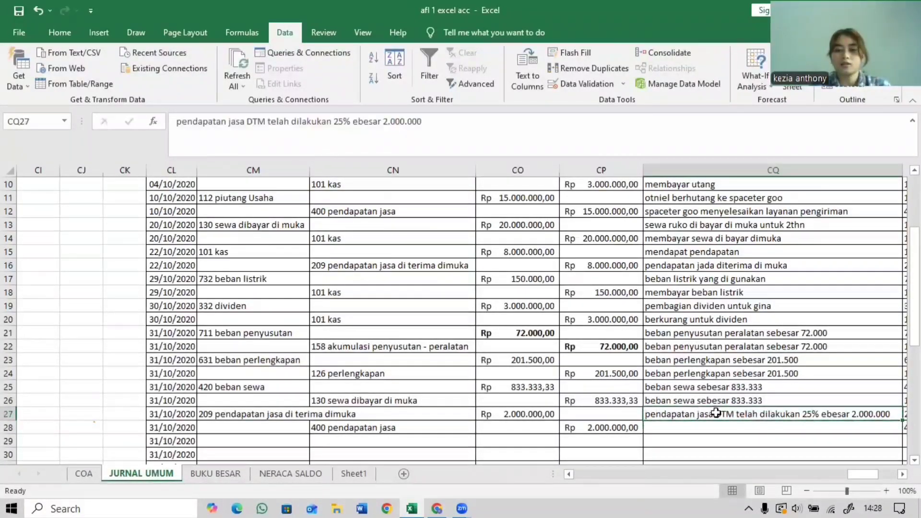
pyautogui.hotkey('ctrl', 'c')
pyautogui.click(724, 426)
pyautogui.hotkey('ctrl', 'v')
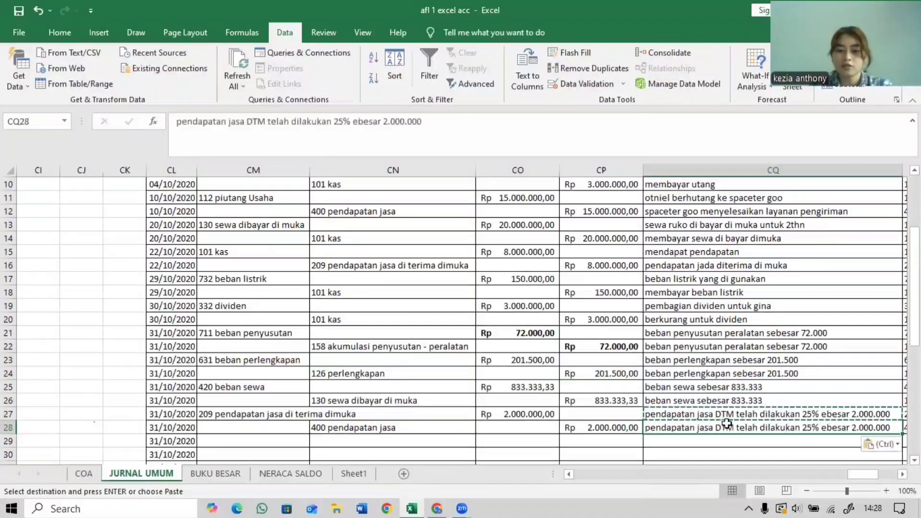
# Consult the PLN bill on page 18 in Canva, and choose 732 beban listrik as the debit account in Excel cell CM29.
pyautogui.scroll(-2, 638, 373)
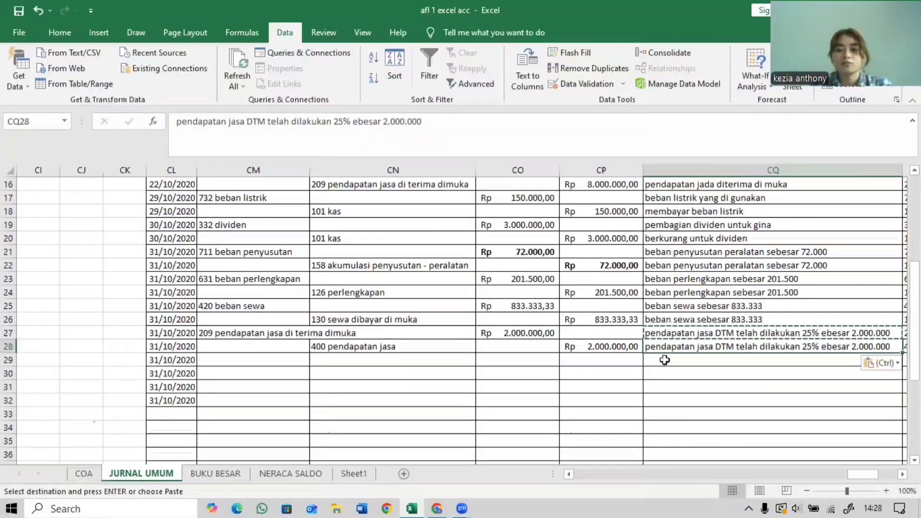
pyautogui.click(437, 508)
pyautogui.click(759, 431)
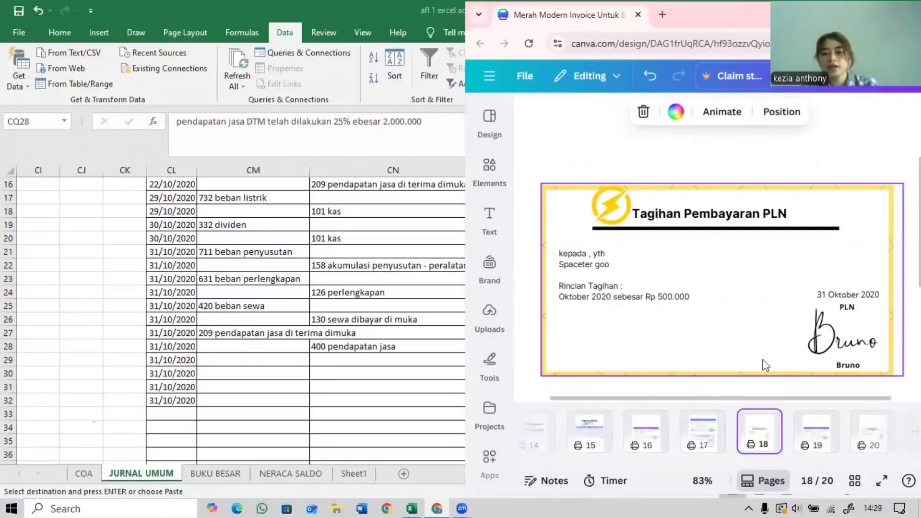
pyautogui.click(295, 361)
pyautogui.click(315, 360)
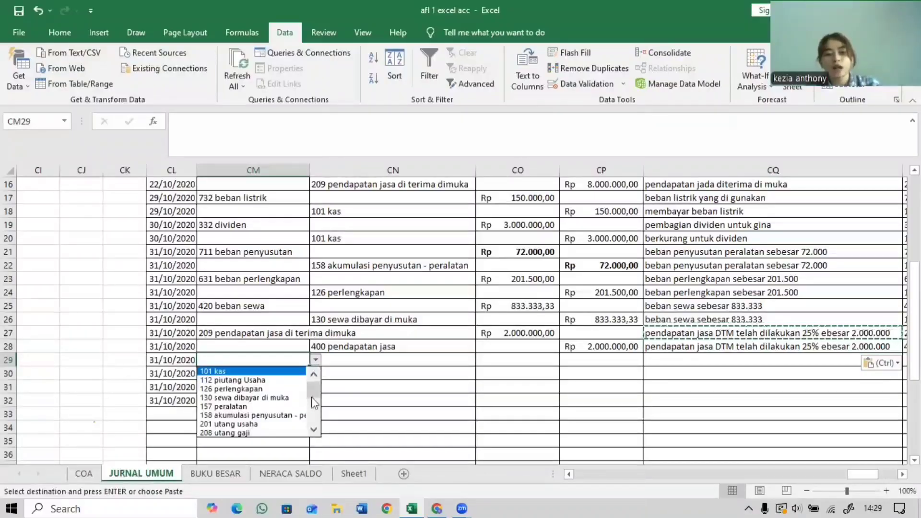
pyautogui.scroll(-3, 304, 417)
pyautogui.scroll(-1, 307, 415)
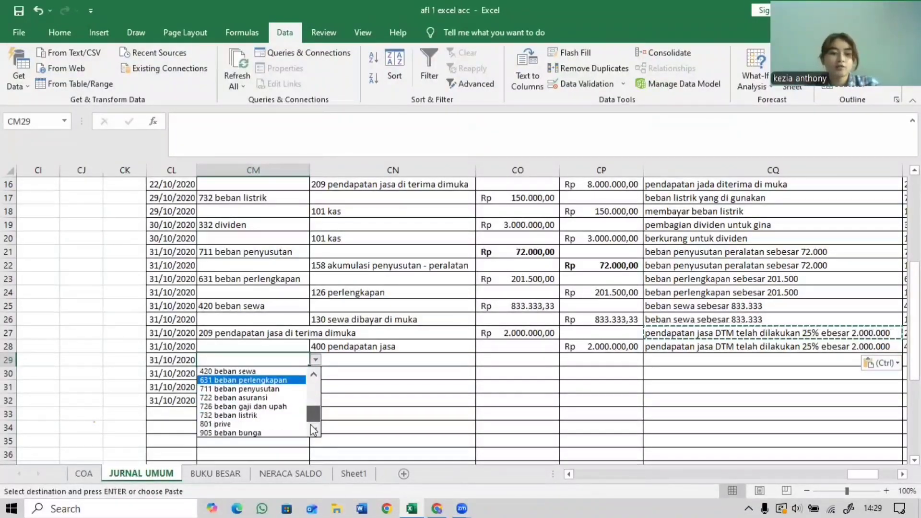
pyautogui.click(288, 415)
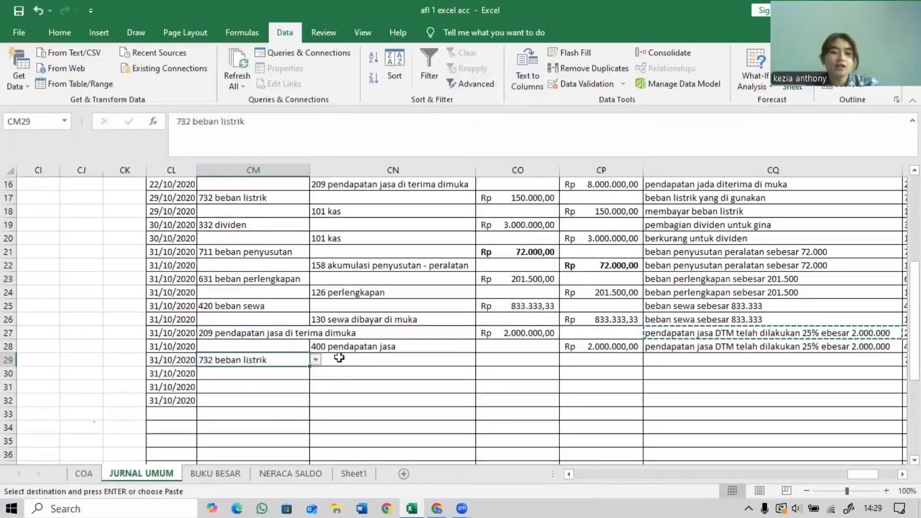
# Choose 201 utang usaha as the credit account in CN30.
pyautogui.click(373, 376)
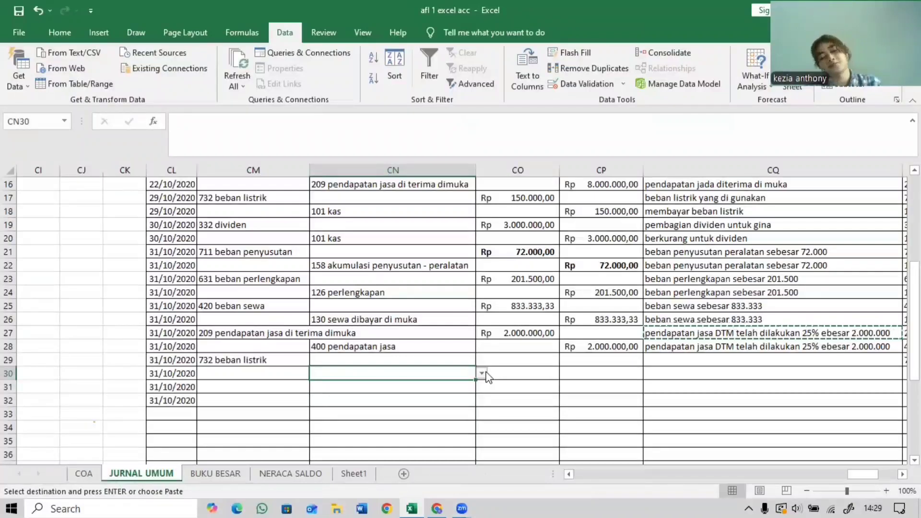
pyautogui.click(482, 372)
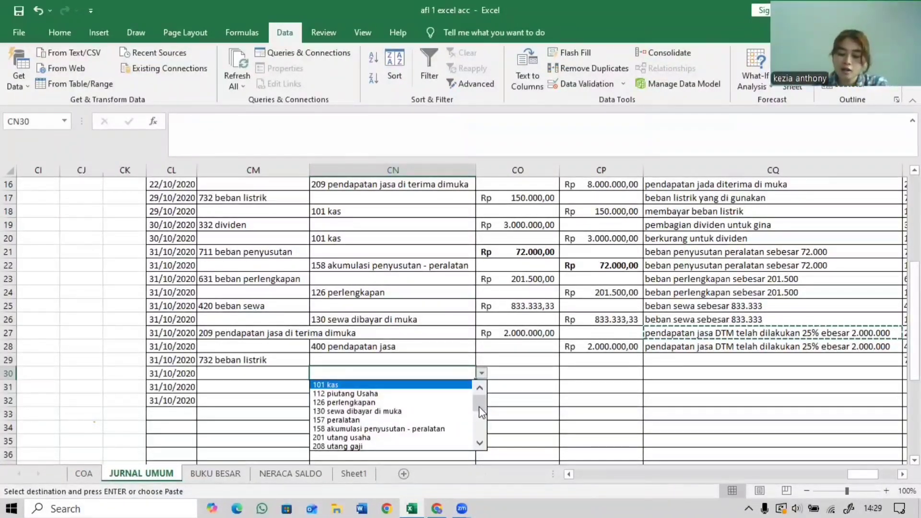
pyautogui.click(433, 438)
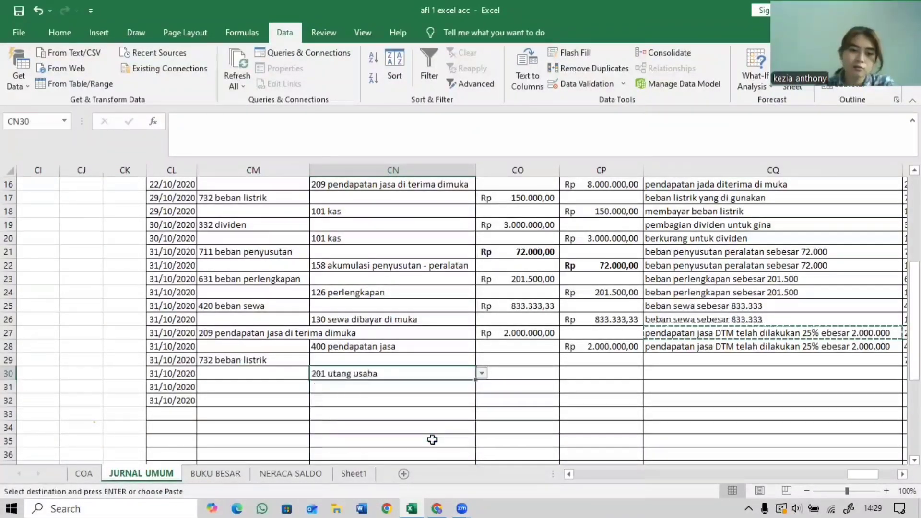
# Check the PLN bill in Canva and enter 500000 as the electricity expense debit in Excel cell CO29.
pyautogui.click(525, 361)
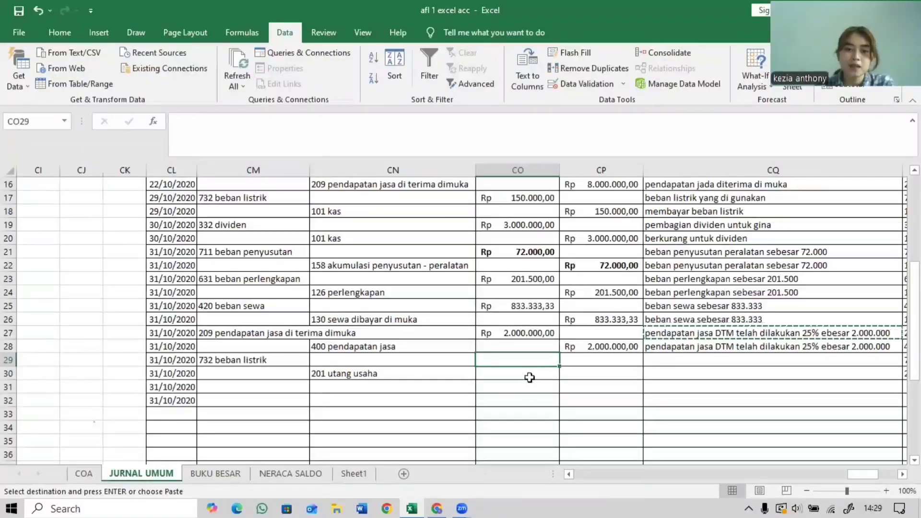
pyautogui.click(426, 500)
pyautogui.click(446, 424)
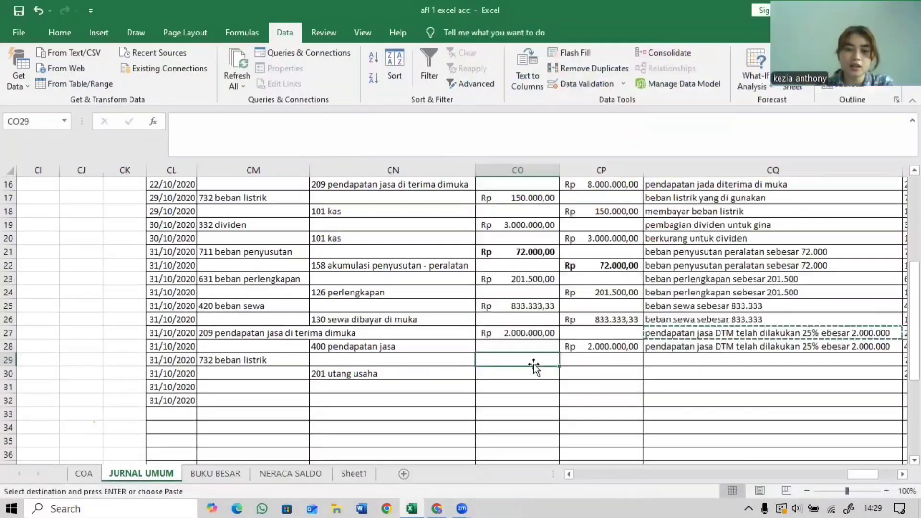
pyautogui.write('5000')
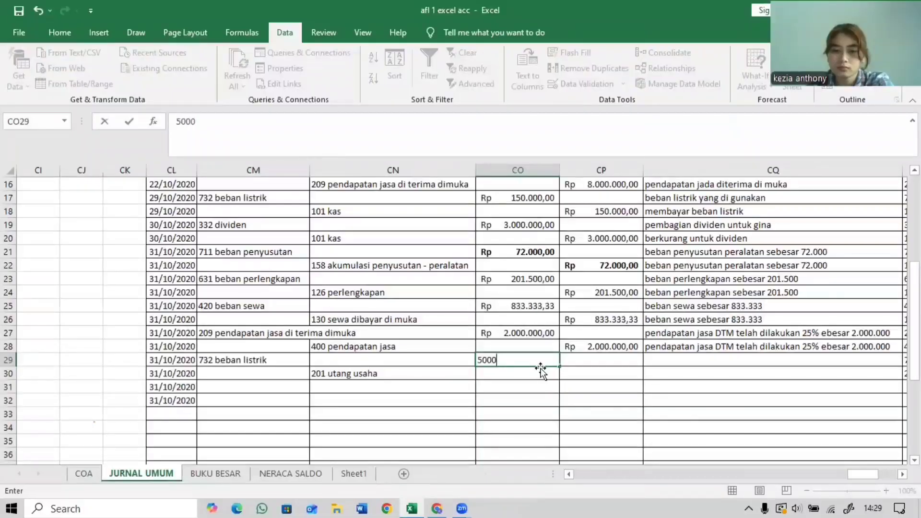
pyautogui.write('00')
pyautogui.press('Return')
# Copy the debit amount from CO29 into CP30 as the credit for 201 utang usaha.
pyautogui.click(552, 364)
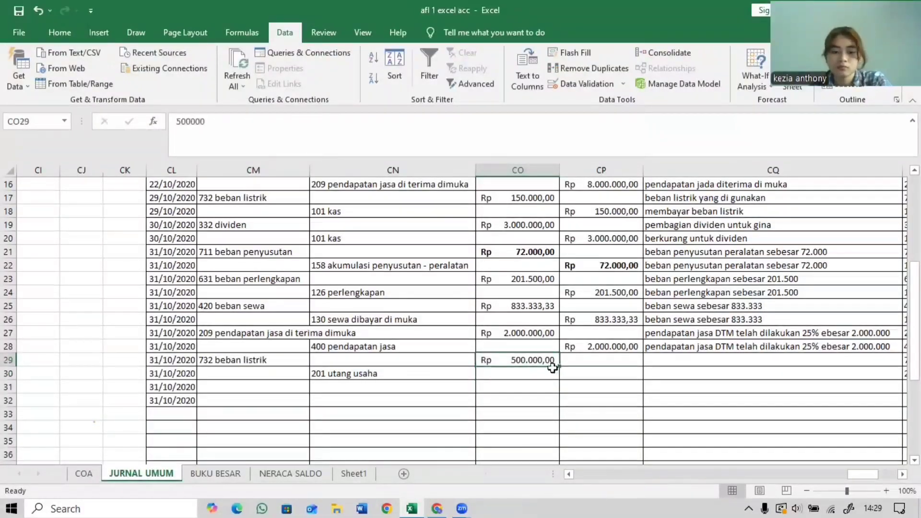
pyautogui.hotkey('ctrl', 'c')
pyautogui.click(595, 373)
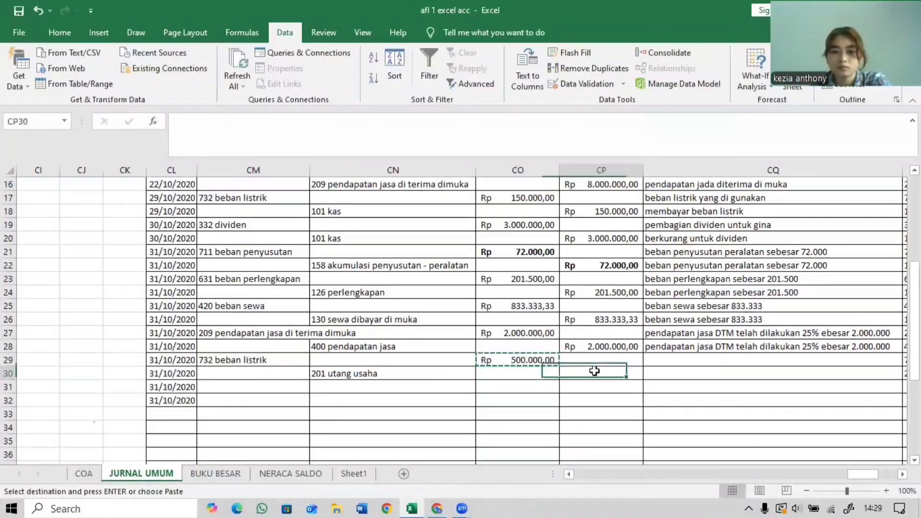
pyautogui.hotkey('ctrl', 'v')
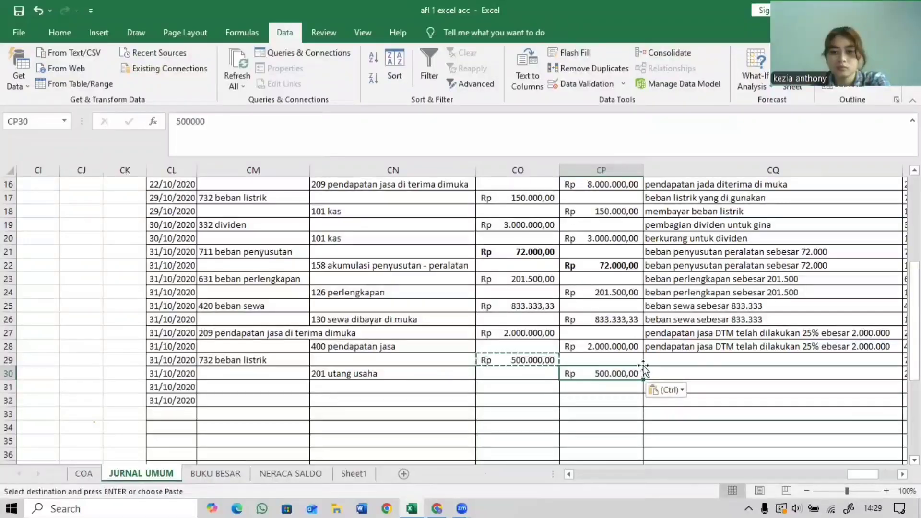
# Enter the description "tagihan pembayaran PLN sebesar 500.000" in CQ29.
pyautogui.click(654, 359)
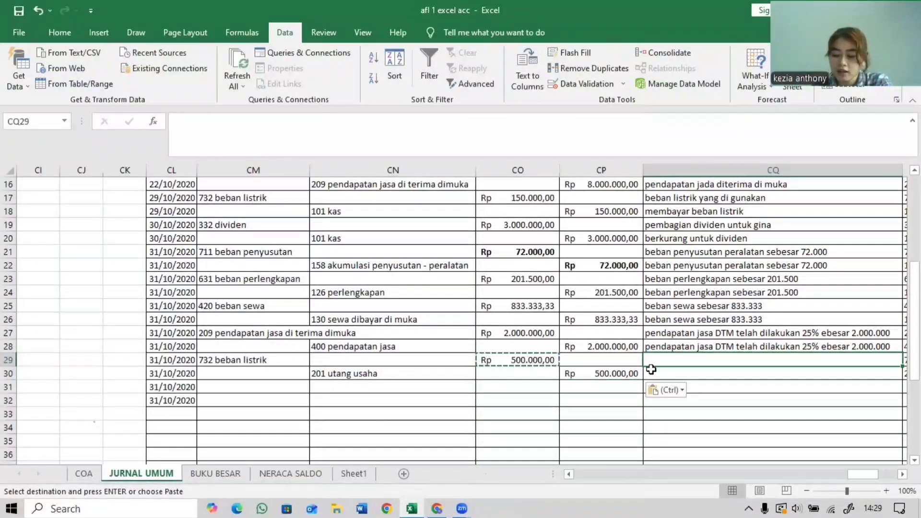
pyautogui.write('tagih')
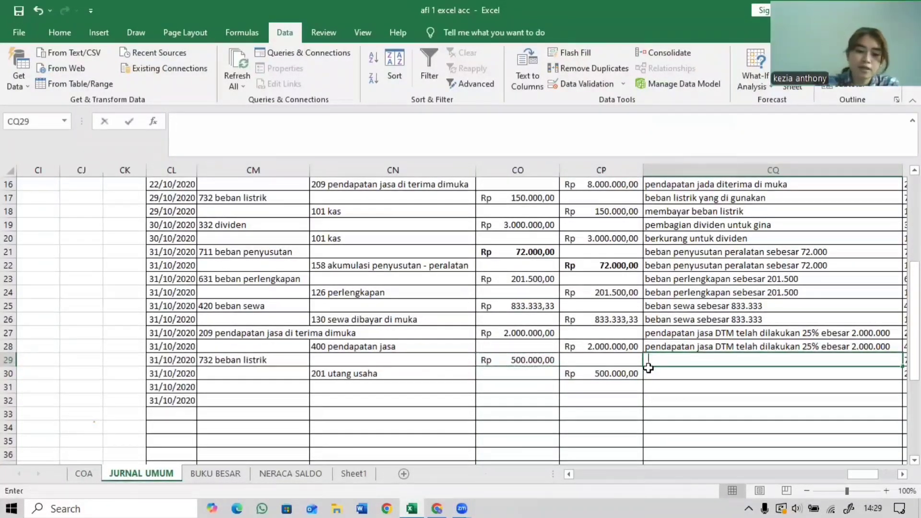
pyautogui.write('an pemba')
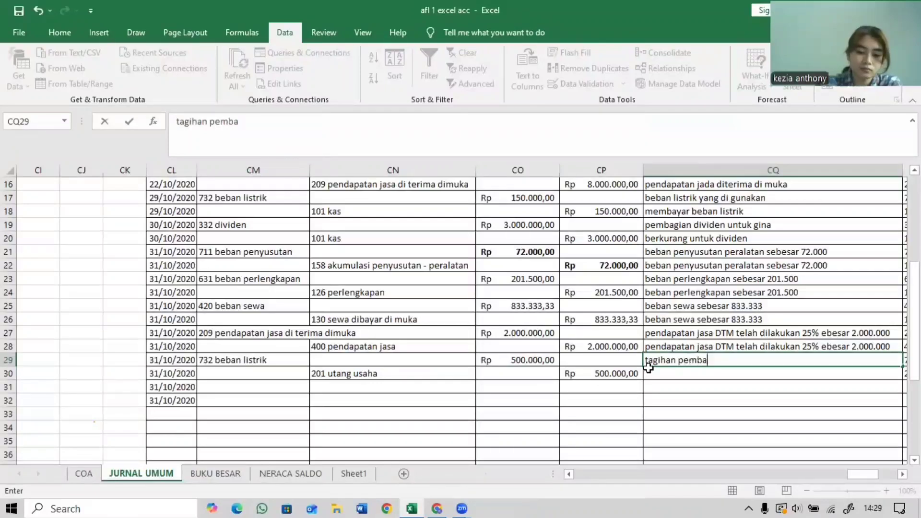
pyautogui.write('yaran')
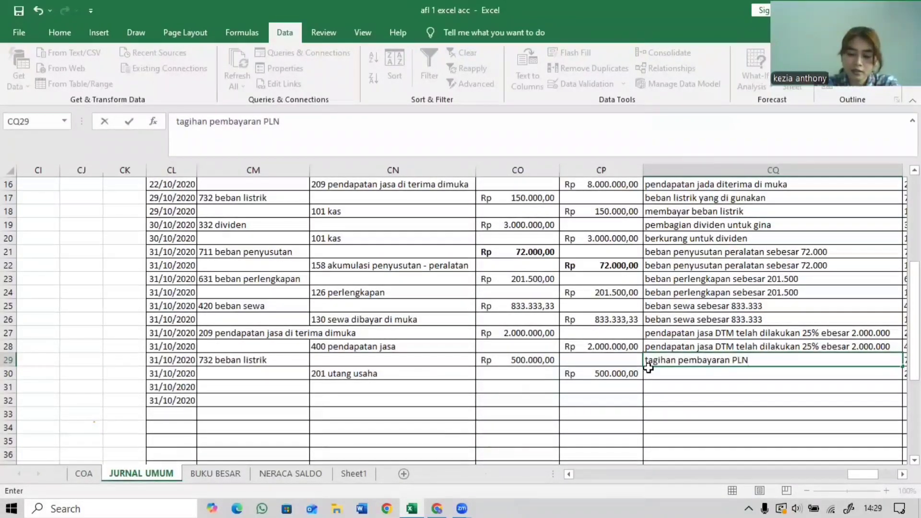
pyautogui.write(' PLN ')
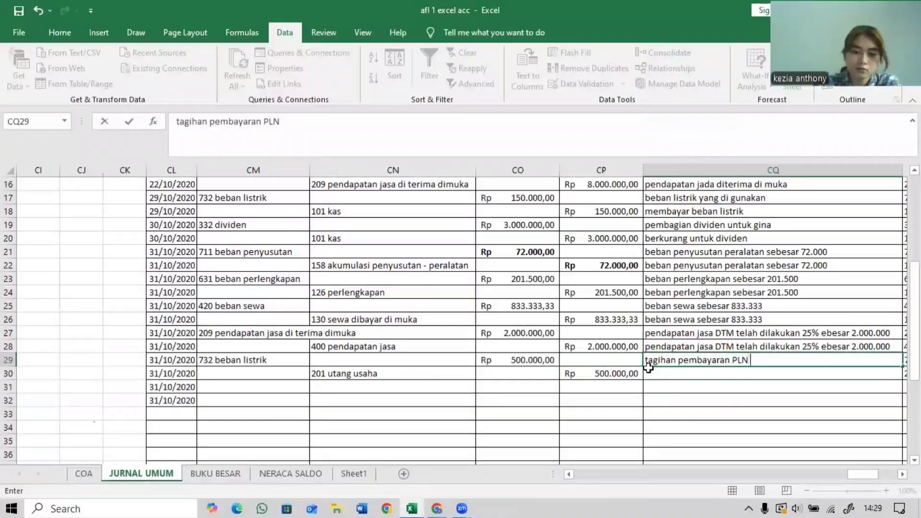
pyautogui.write('sebesar')
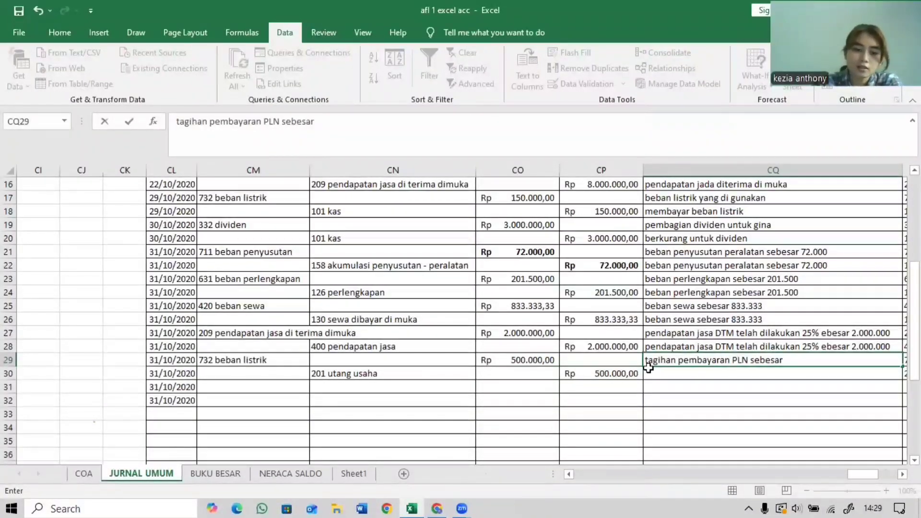
pyautogui.write(' 500')
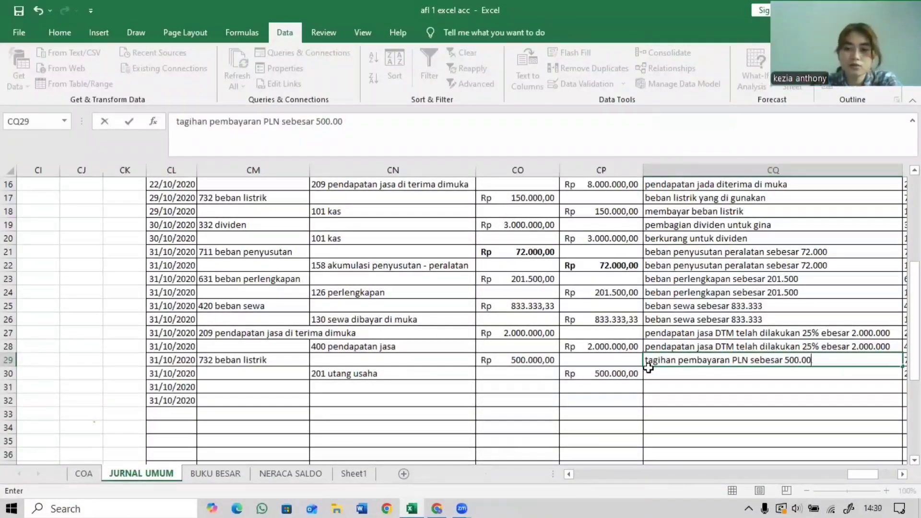
pyautogui.press('Return')
# Copy the PLN bill description from CQ29 into CQ30.
pyautogui.click(681, 360)
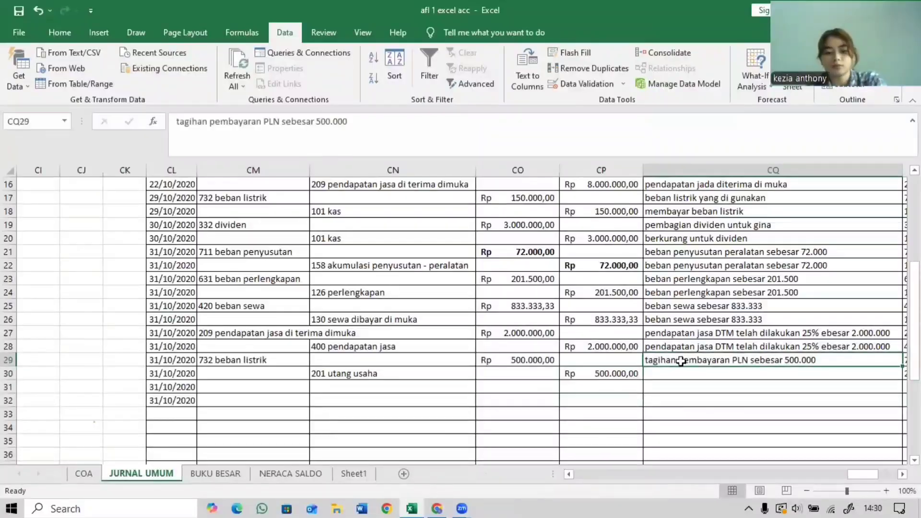
pyautogui.hotkey('ctrl', 'c')
pyautogui.click(696, 374)
pyautogui.hotkey('ctrl', 'v')
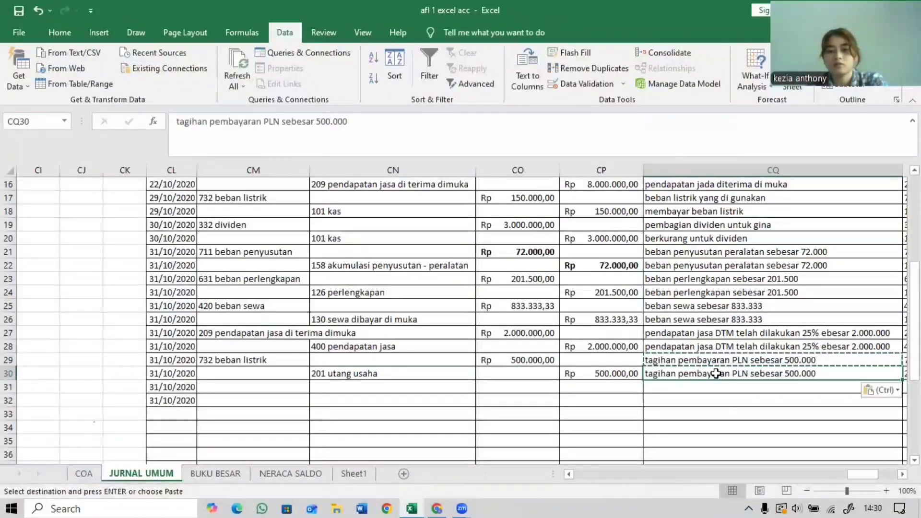
# Consult the payment receipt on page 19 in Canva, and choose 112 piutang Usaha as the debit account in Excel cell CM31.
pyautogui.click(438, 500)
pyautogui.click(815, 430)
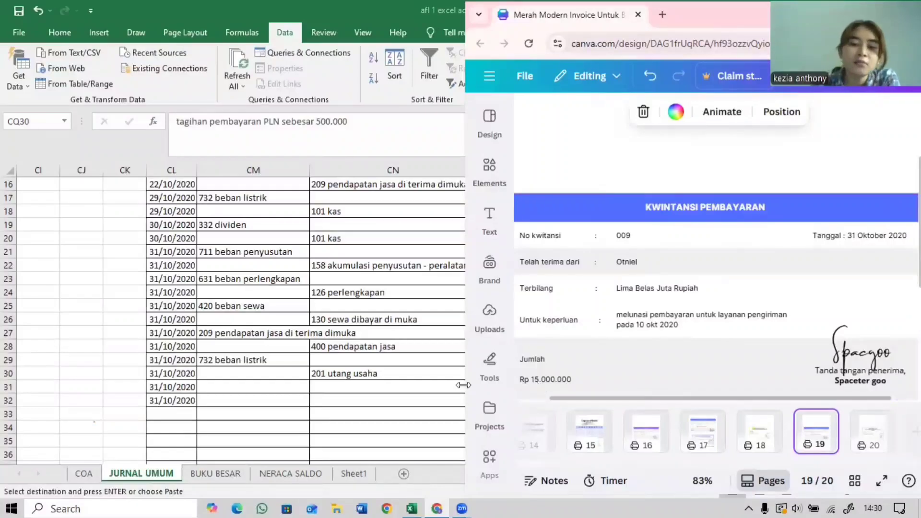
pyautogui.click(192, 216)
pyautogui.scroll(2, 192, 216)
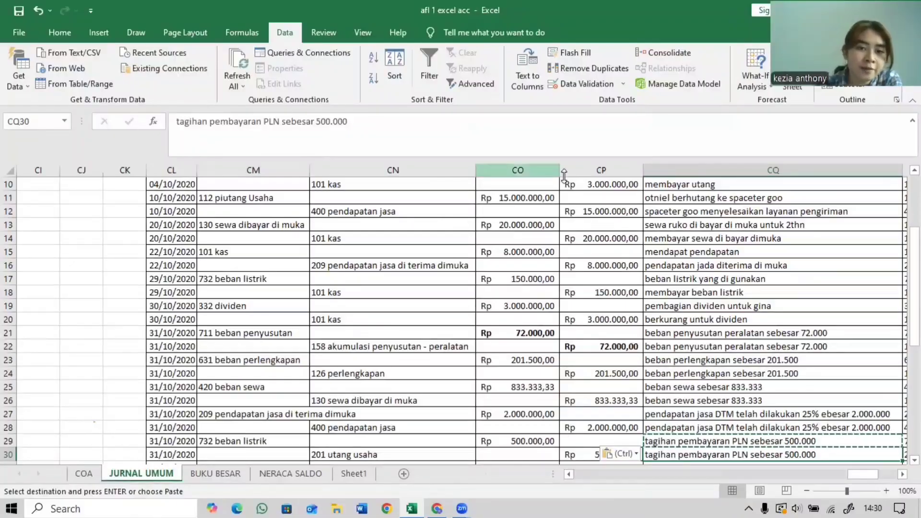
pyautogui.scroll(-1, 559, 193)
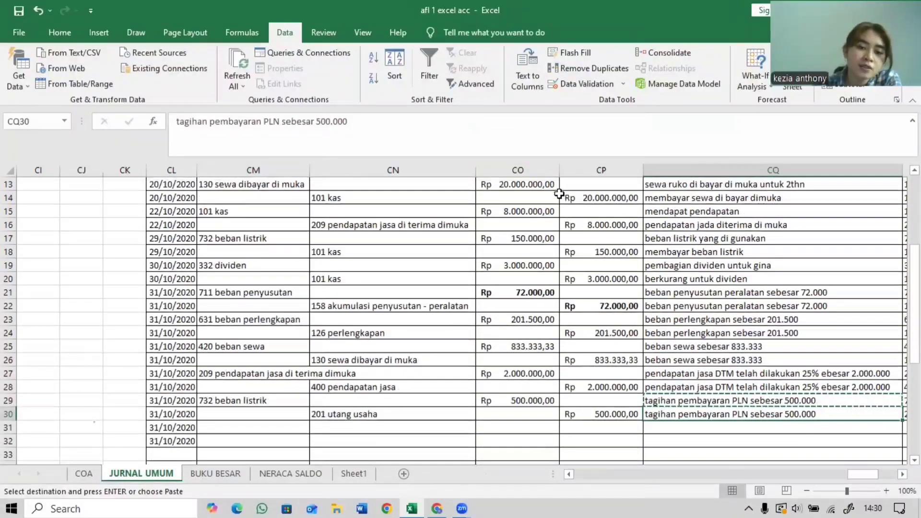
pyautogui.click(266, 423)
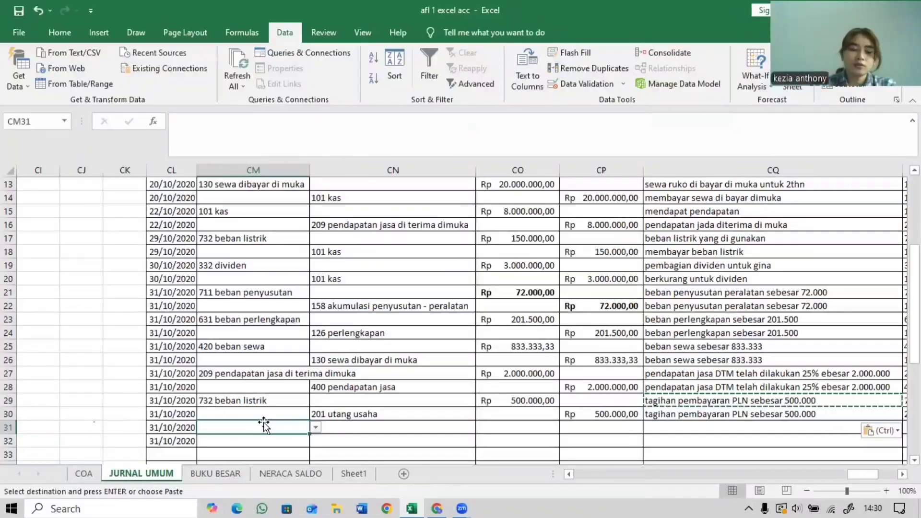
pyautogui.click(315, 427)
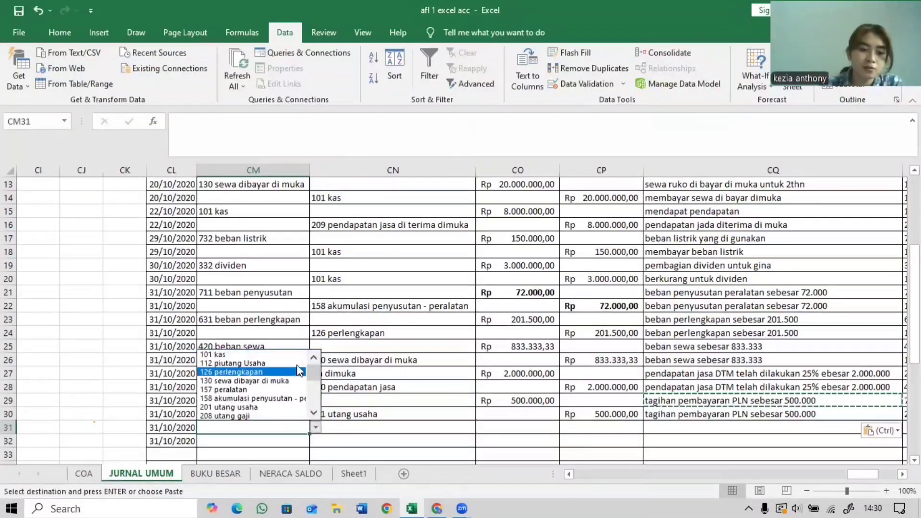
pyautogui.click(231, 370)
# Choose 400 pendapatan jasa as the credit account in CN32.
pyautogui.click(395, 439)
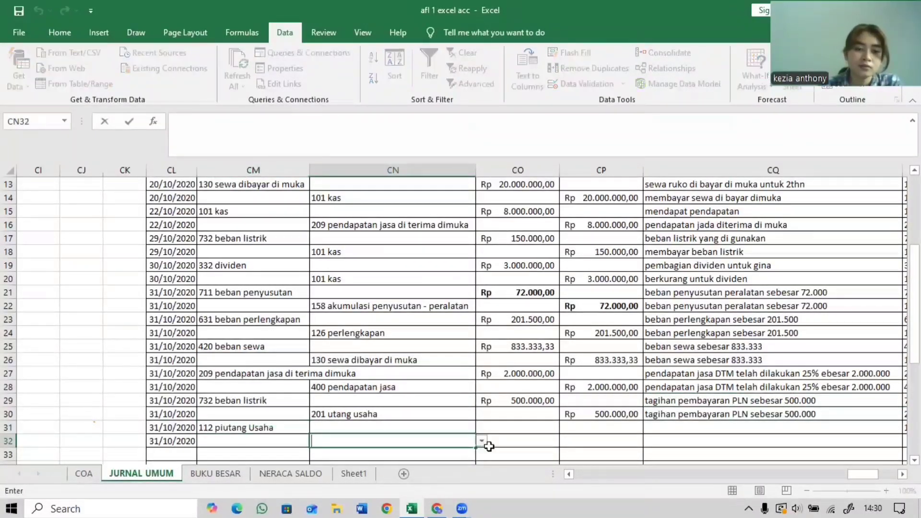
pyautogui.click(481, 441)
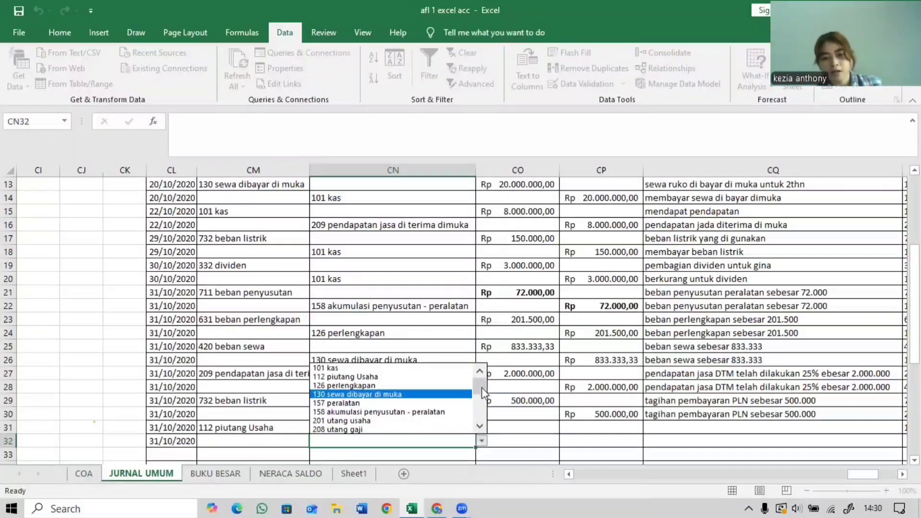
pyautogui.moveTo(481, 385); pyautogui.dragTo(481, 404)
pyautogui.click(448, 399)
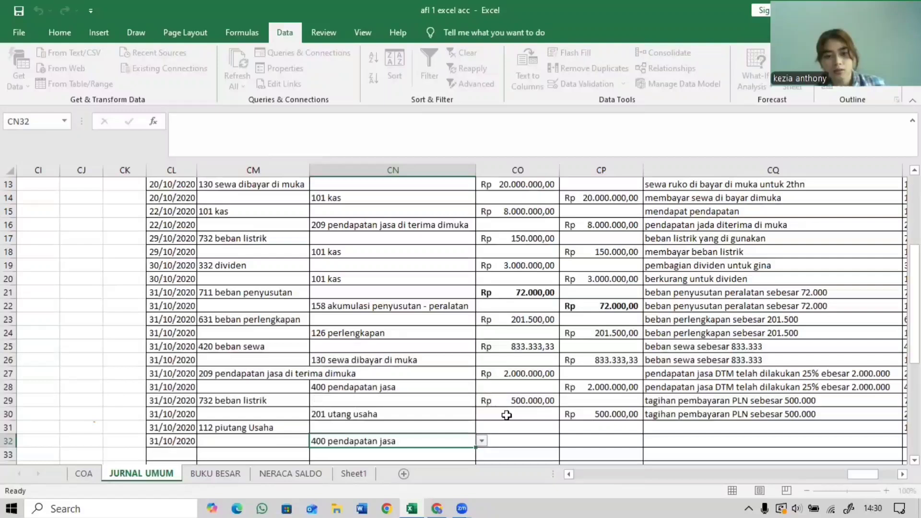
# Enter 15000000 as the receivable debit in CO31 and copy it into CP32 as the service revenue credit.
pyautogui.click(530, 428)
pyautogui.write('15')
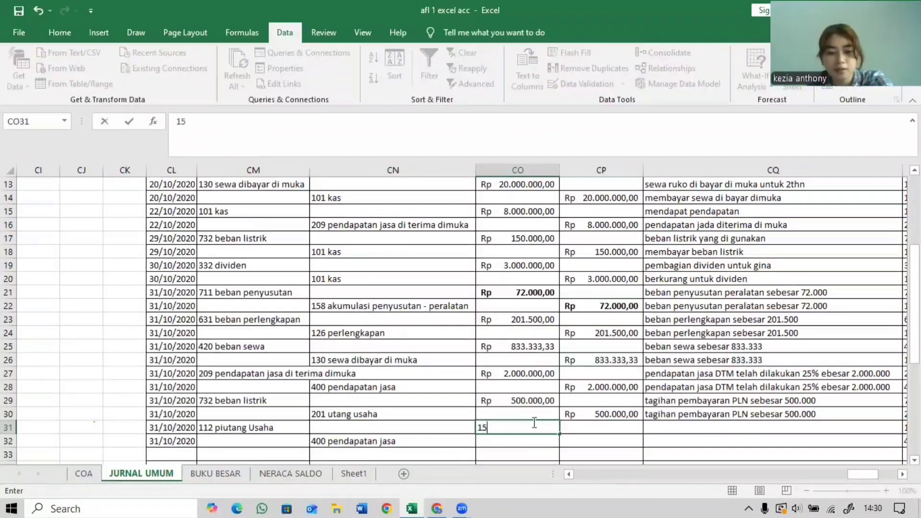
pyautogui.write('000000')
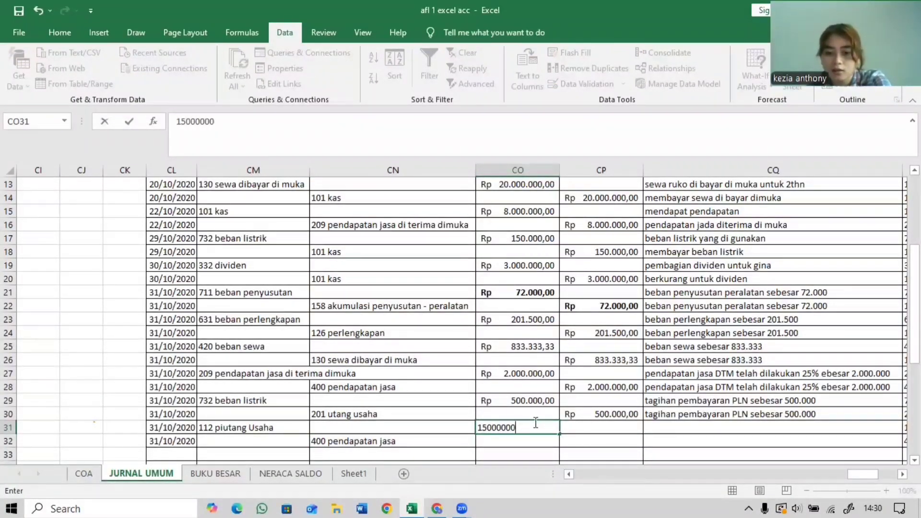
pyautogui.hotkey('ctrl', 'Return')
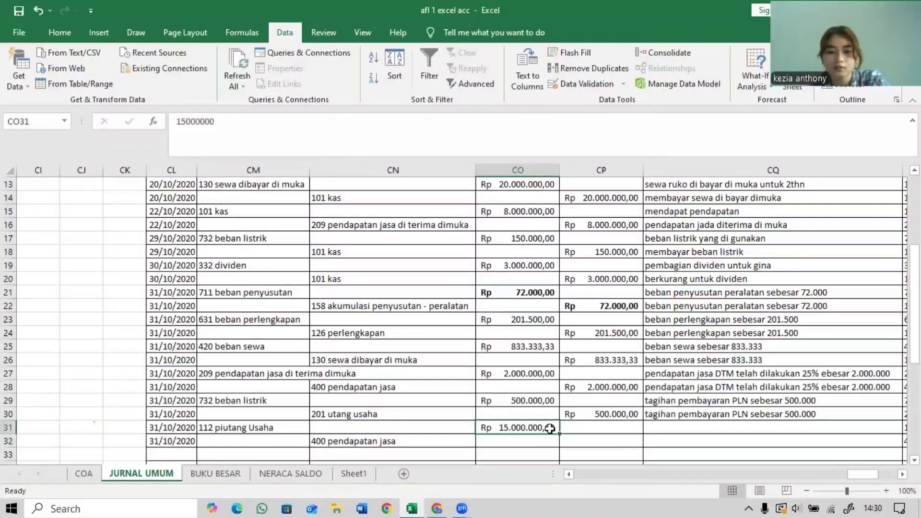
pyautogui.hotkey('ctrl', 'c')
pyautogui.click(573, 439)
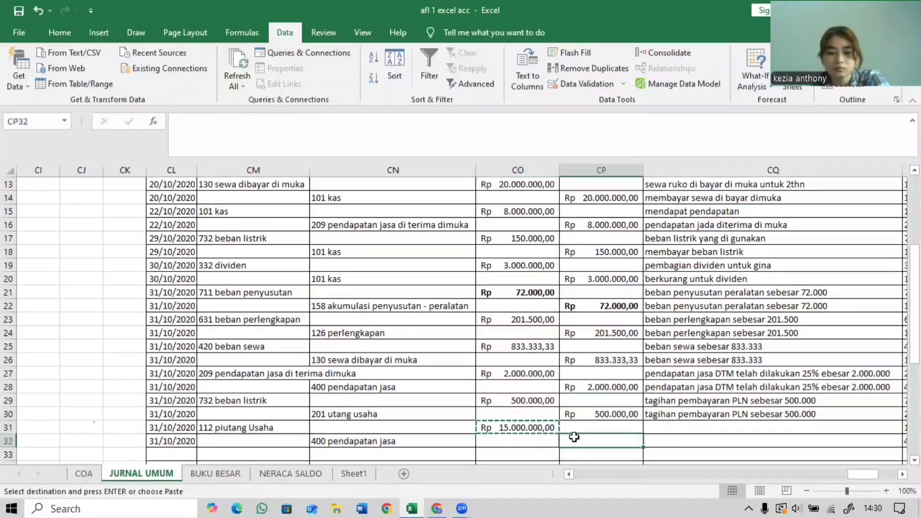
pyautogui.hotkey('ctrl', 'v')
# Enter the description "pendapatan telh di hasilkan namun belum ditagih sebesar 15.000.000" in CQ31.
pyautogui.click(654, 426)
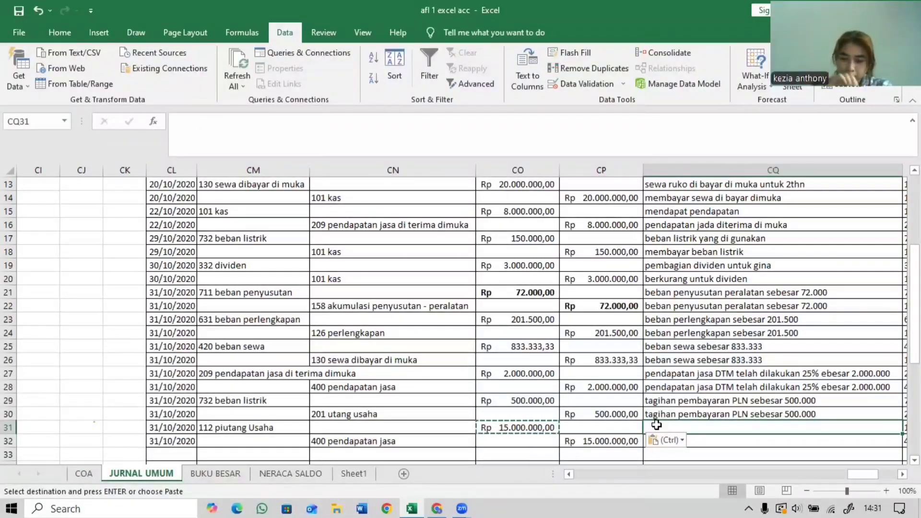
pyautogui.doubleClick(657, 426)
pyautogui.write('penda')
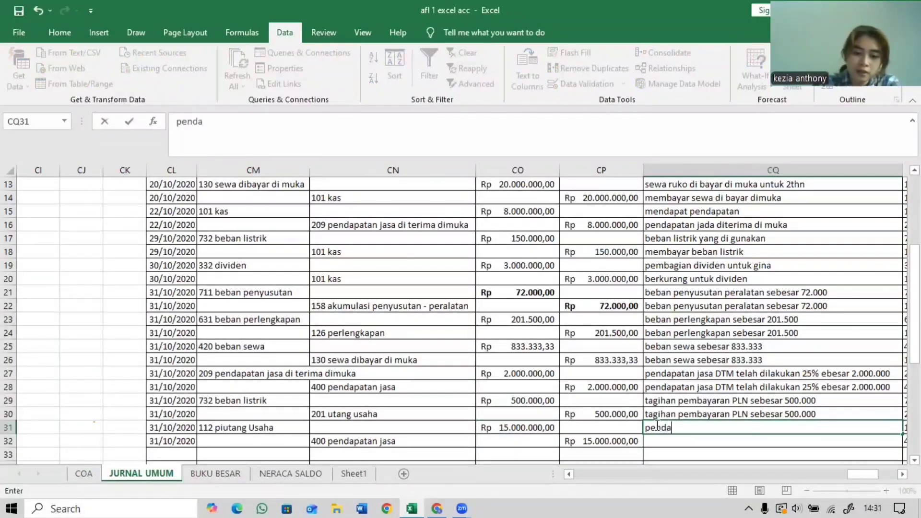
pyautogui.write('patan')
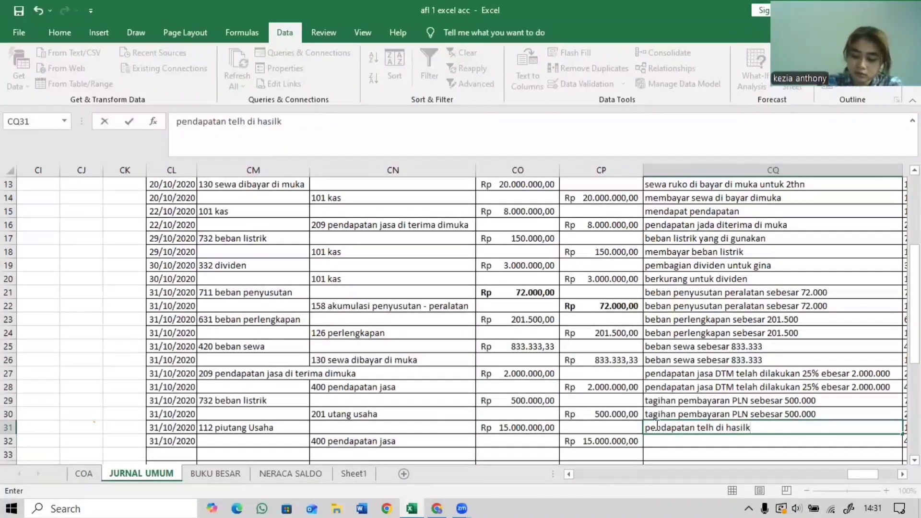
pyautogui.write('telh di hasilkan namun')
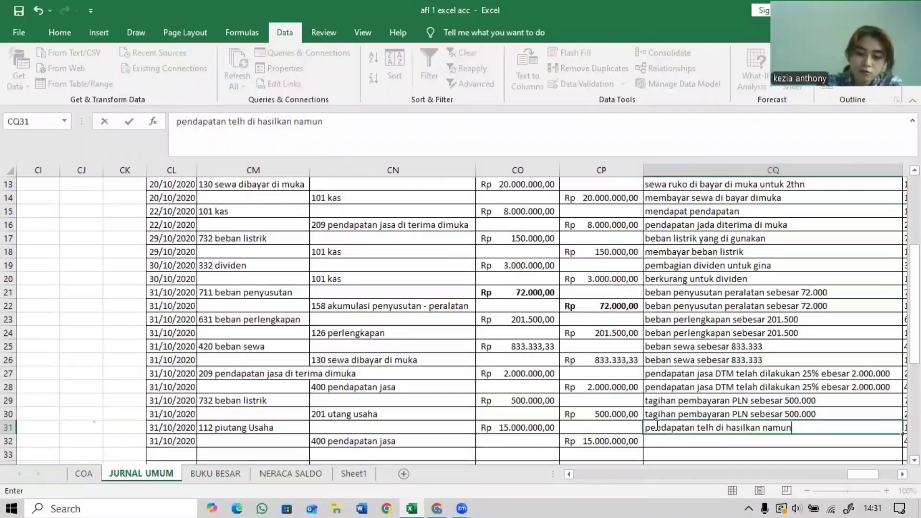
pyautogui.write(' belum di b')
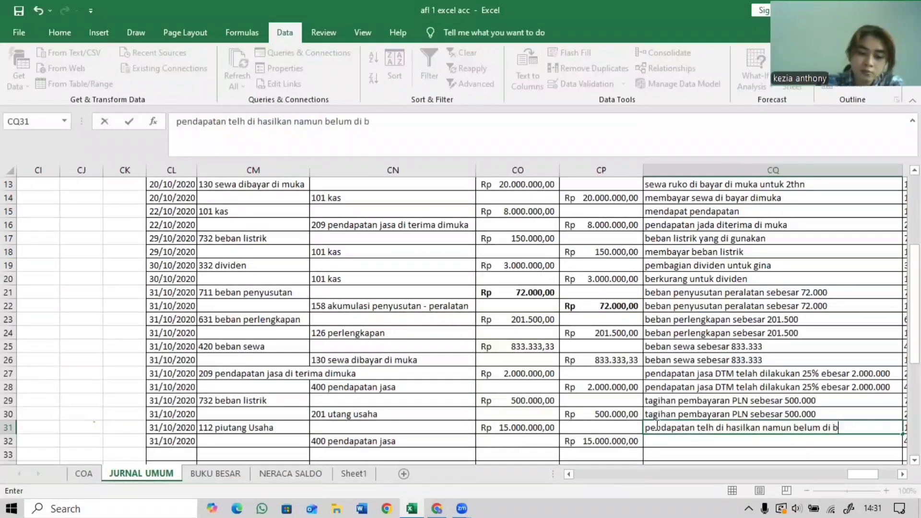
pyautogui.write('ayar')
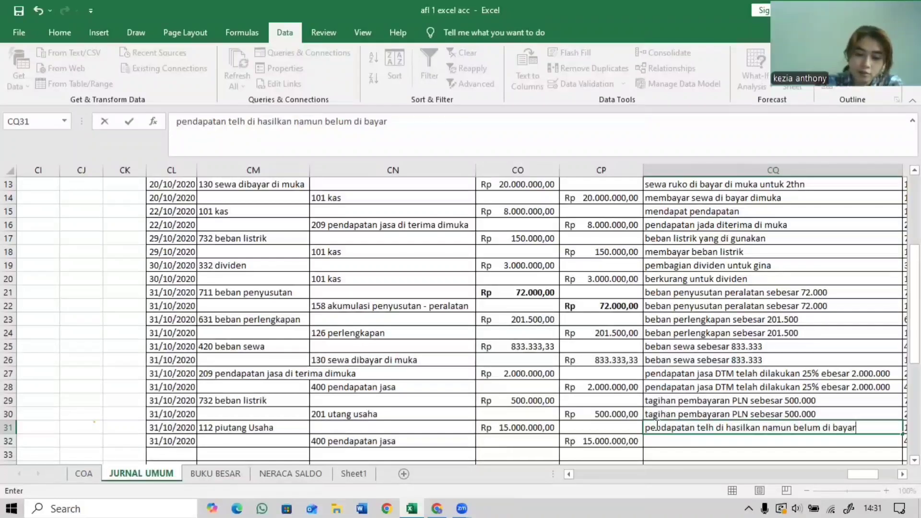
pyautogui.press('BackSpace')
pyautogui.press('BackSpace')
pyautogui.press('BackSpace')
pyautogui.write('t')
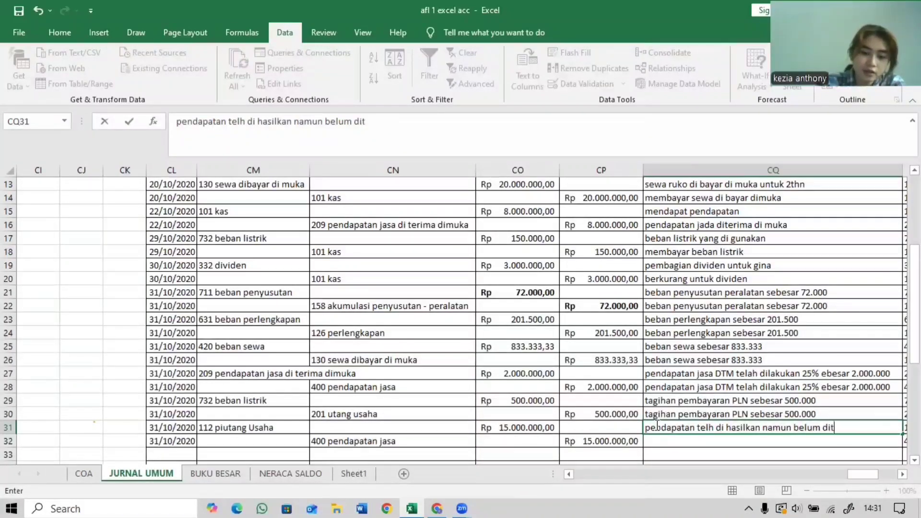
pyautogui.write('agih')
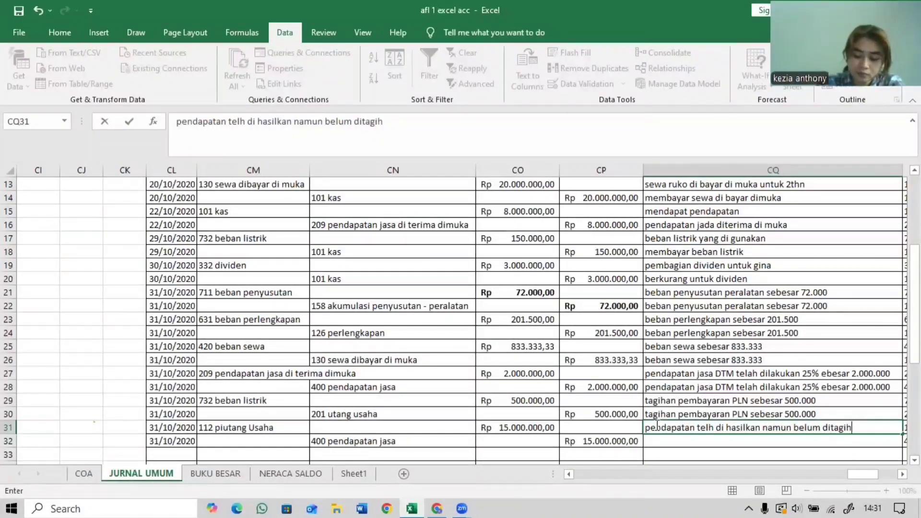
pyautogui.write(' sebesar')
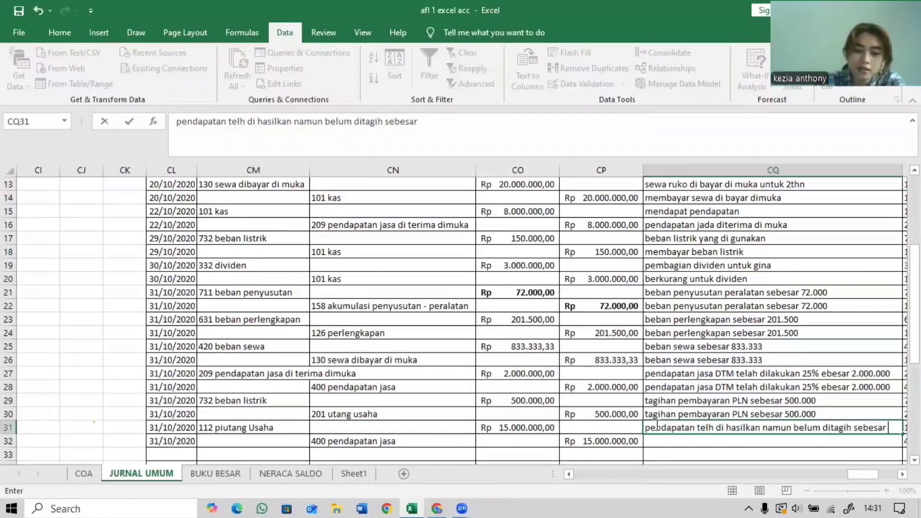
pyautogui.write(' 14')
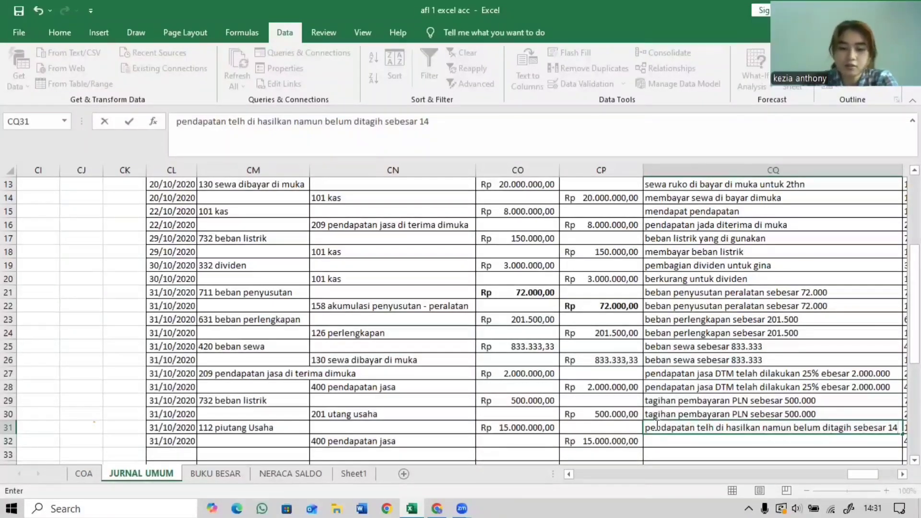
pyautogui.press('BackSpace')
pyautogui.write('5.000.000')
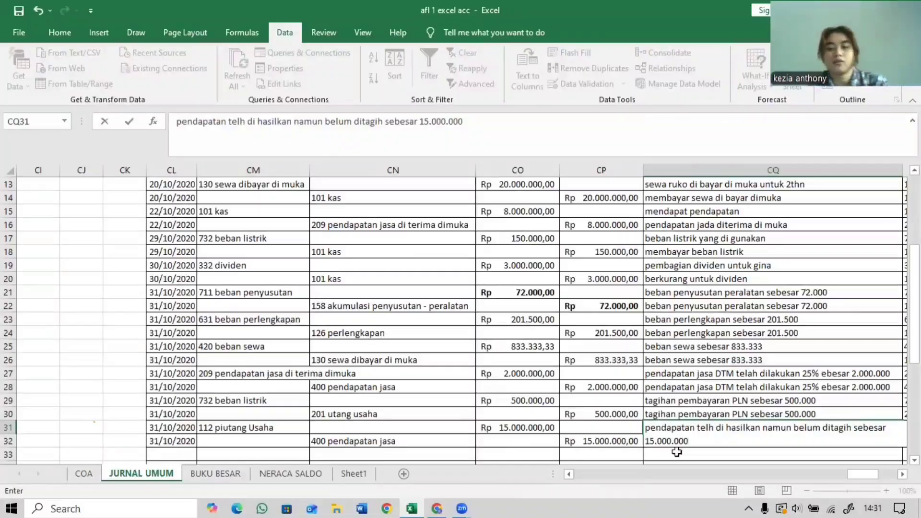
pyautogui.click(705, 451)
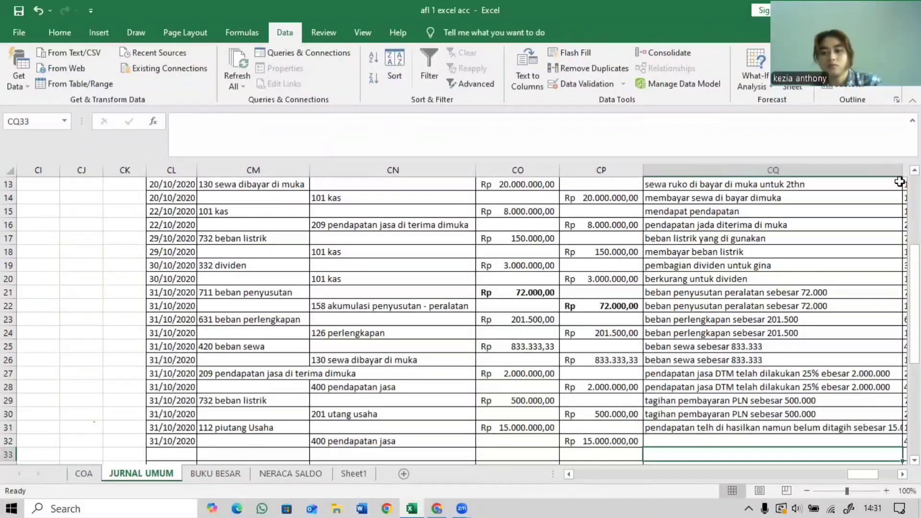
# Fit column CQ to its longest text and copy the CQ31 description into CQ32.
pyautogui.doubleClick(900, 166)
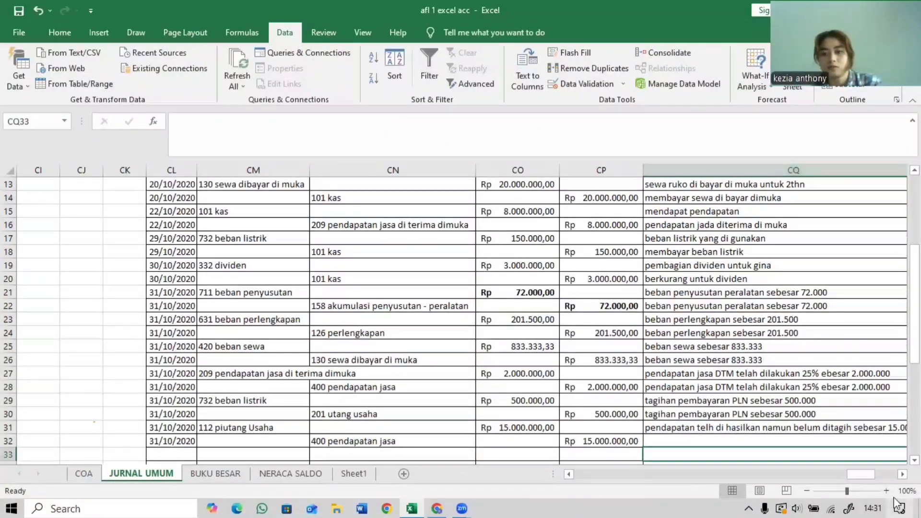
pyautogui.click(873, 430)
pyautogui.hotkey('ctrl', 'c')
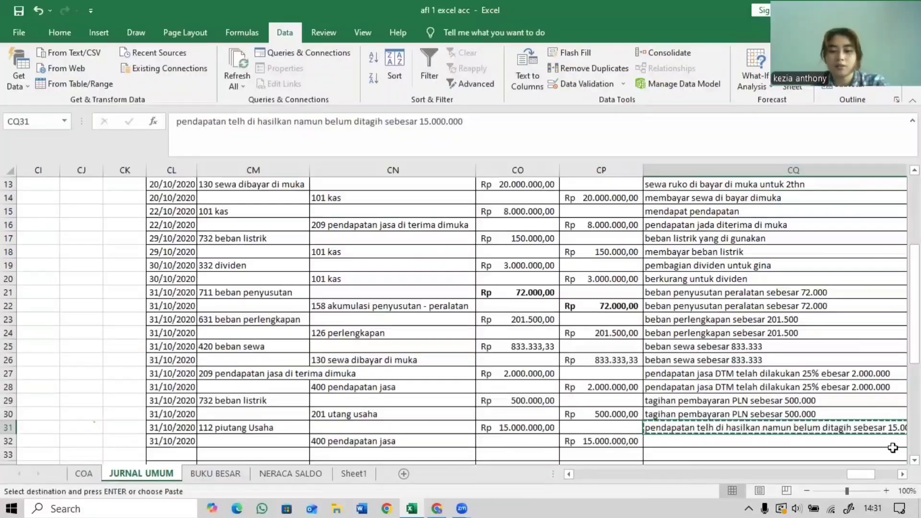
pyautogui.click(876, 453)
pyautogui.hotkey('ctrl', 'v')
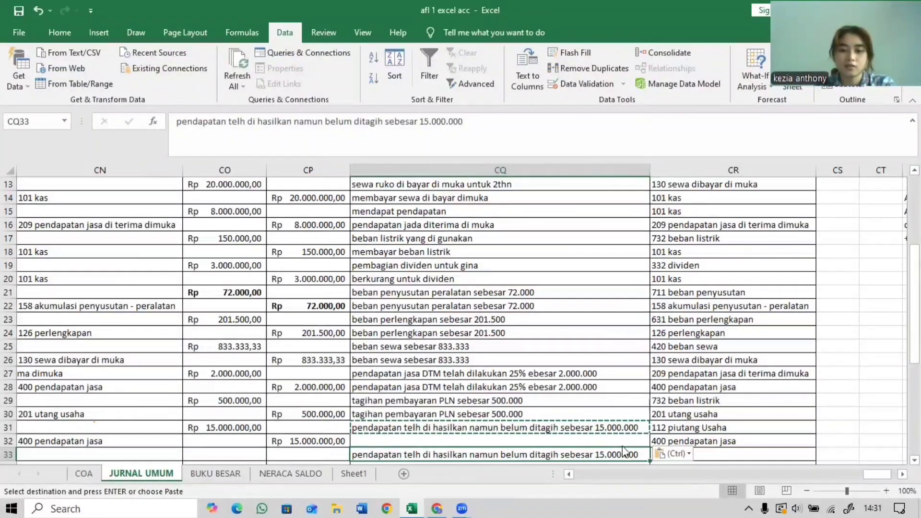
pyautogui.moveTo(620, 447); pyautogui.dragTo(622, 436)
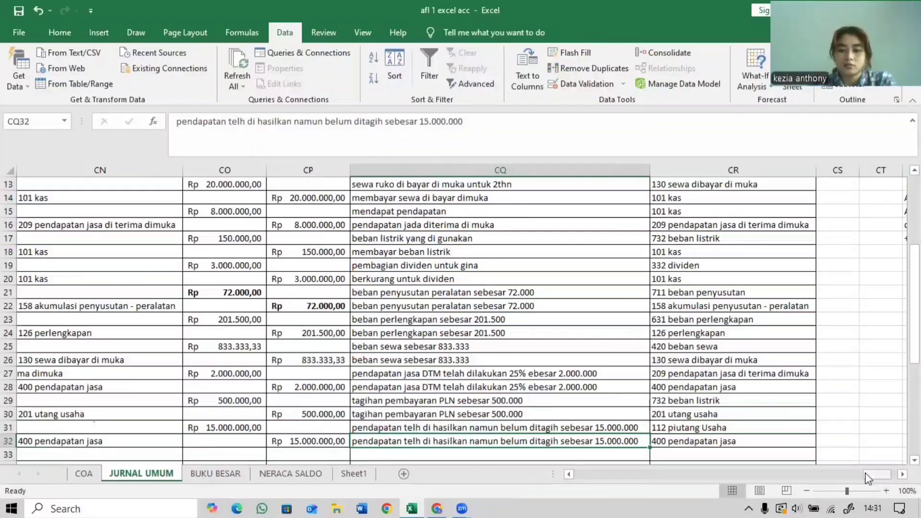
# Fill the date 31/10/2020 down column CL into CL33 and CL34.
pyautogui.hscroll(-4, 862, 474)
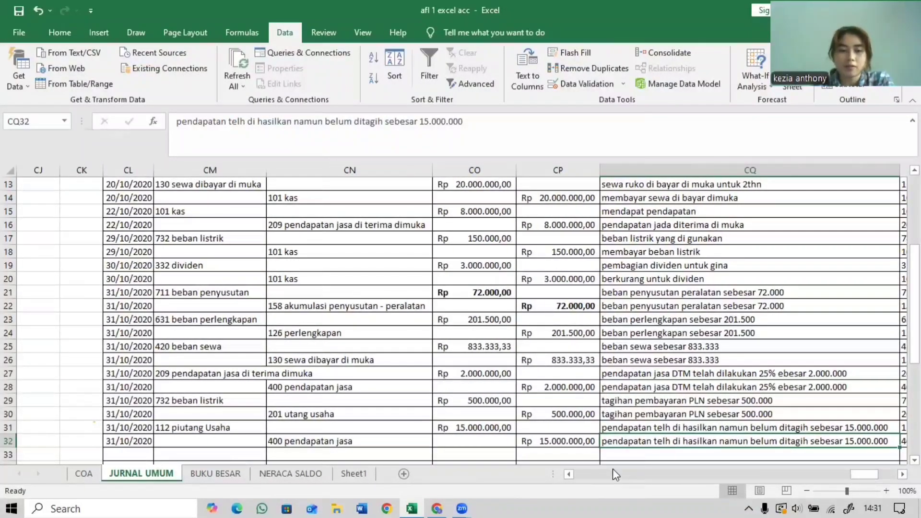
pyautogui.scroll(-1, 216, 398)
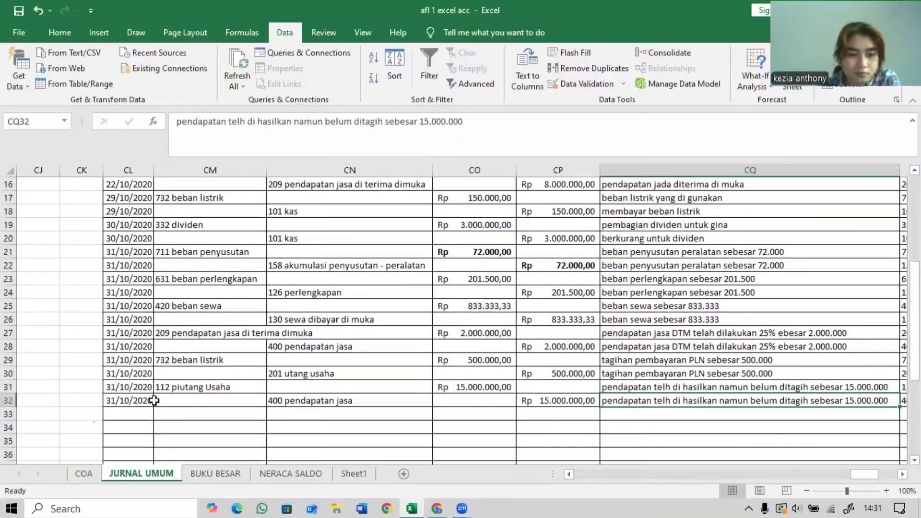
pyautogui.click(148, 401)
pyautogui.doubleClick(149, 386)
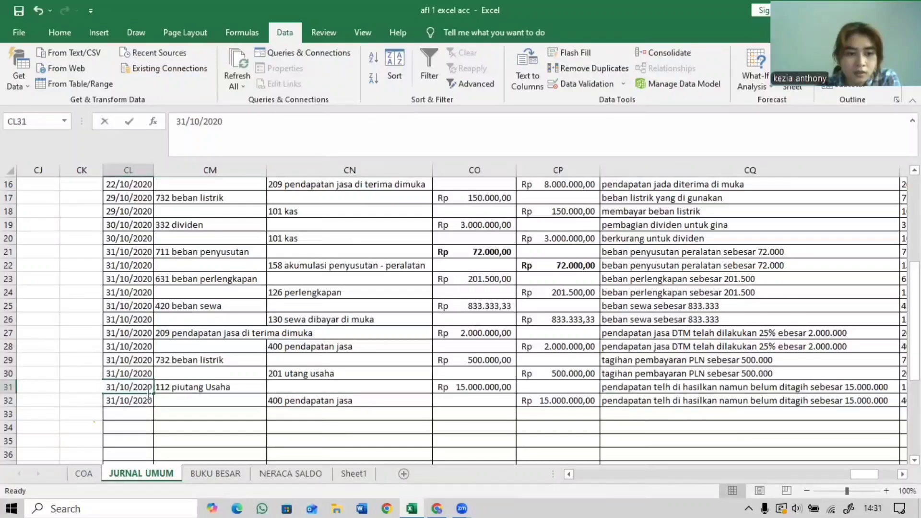
pyautogui.click(150, 401)
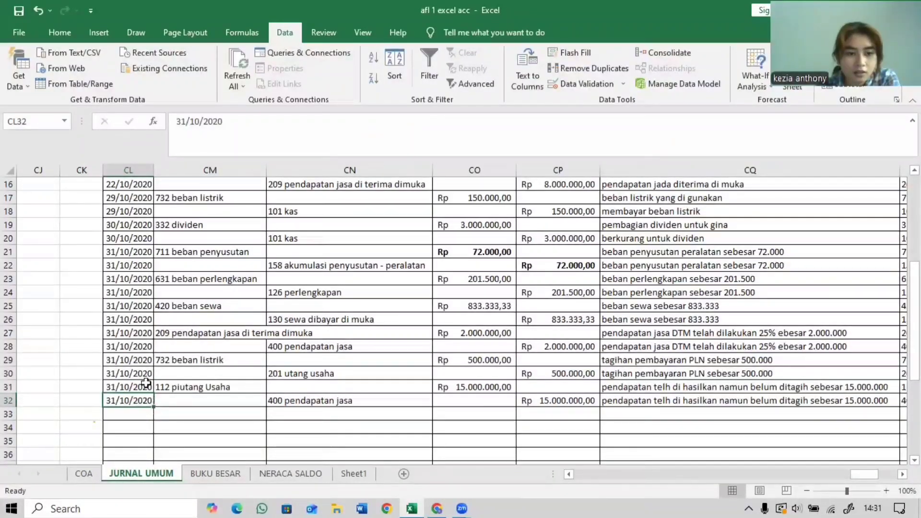
pyautogui.click(146, 389)
pyautogui.moveTo(153, 393); pyautogui.dragTo(153, 429)
# Consult the unpaid salary slip on page 20 in Canva, and choose 726 beban gaji dan upah as the debit account in Excel cell CM33.
pyautogui.click(231, 428)
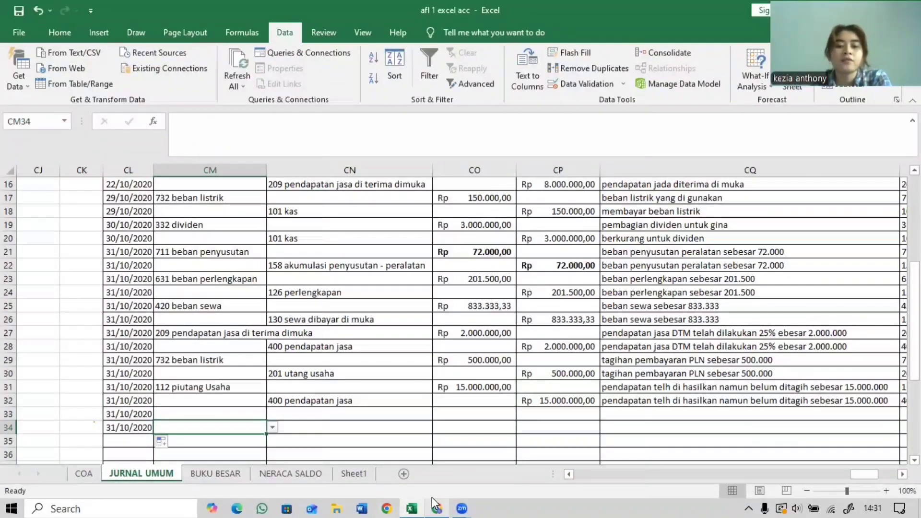
pyautogui.click(435, 507)
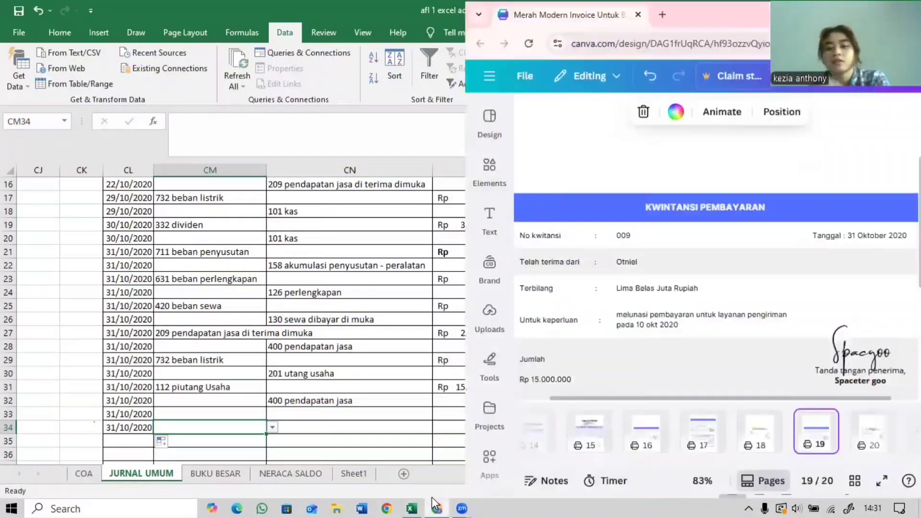
pyautogui.click(874, 430)
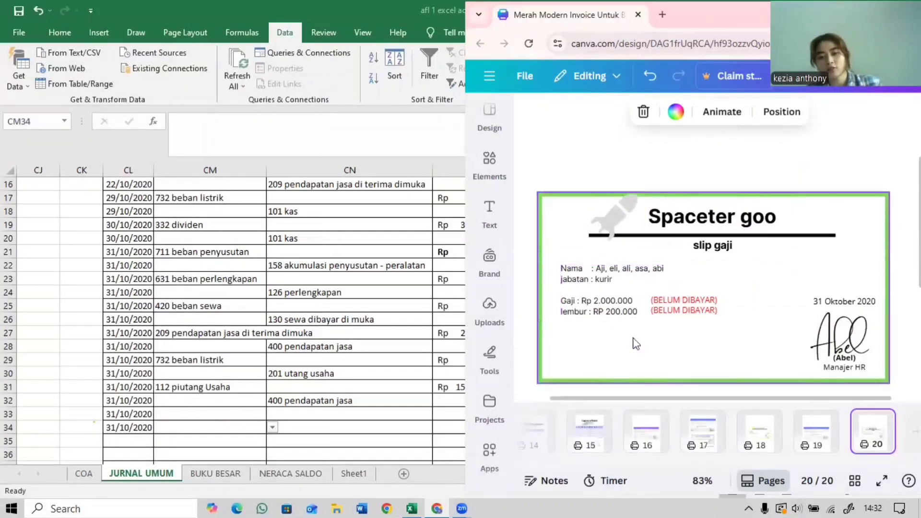
pyautogui.click(255, 414)
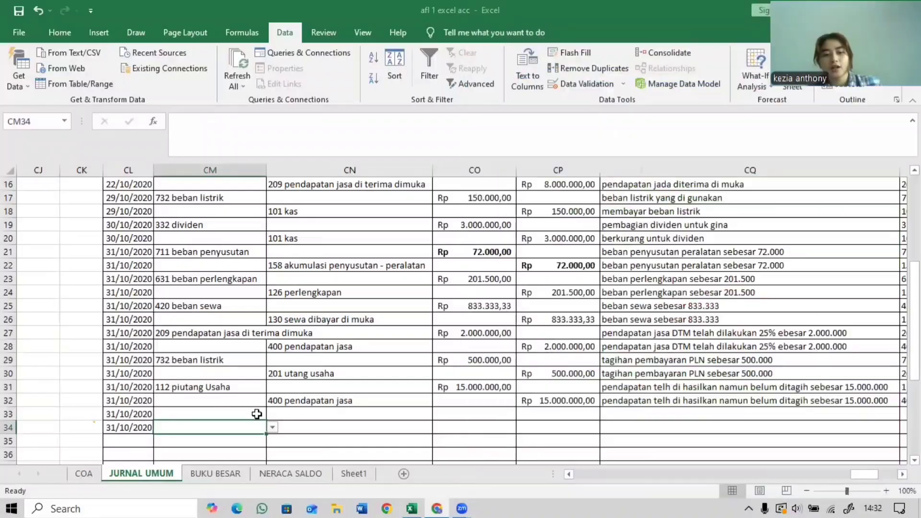
pyautogui.click(272, 414)
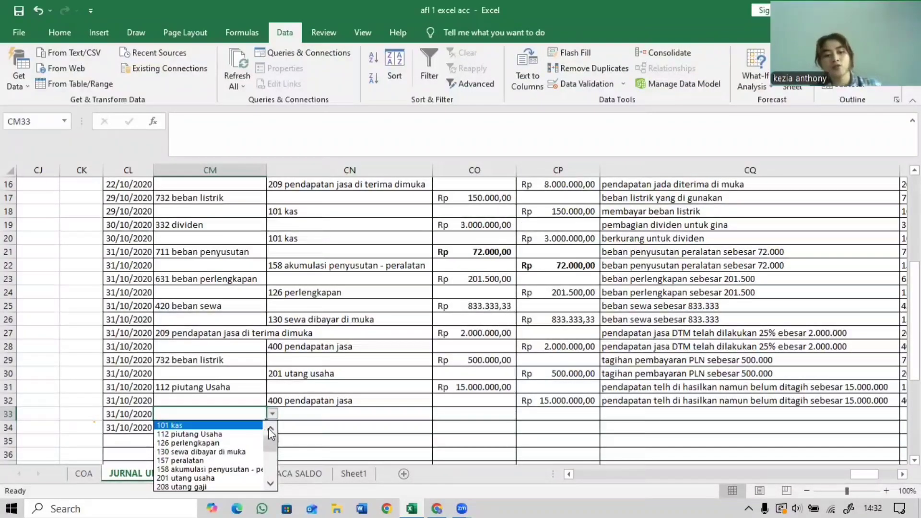
pyautogui.moveTo(270, 443); pyautogui.dragTo(270, 472)
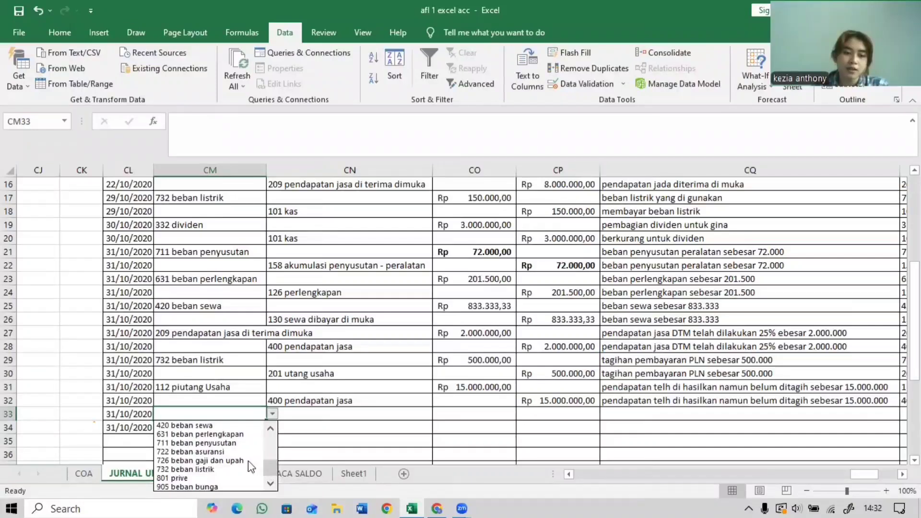
pyautogui.click(248, 461)
# Choose 208 utang gaji as the credit account in CN34.
pyautogui.click(425, 431)
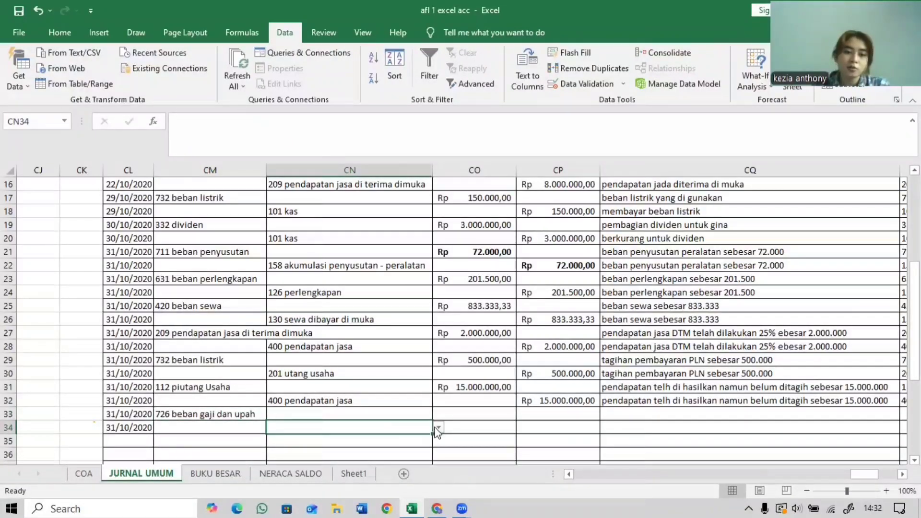
pyautogui.click(438, 428)
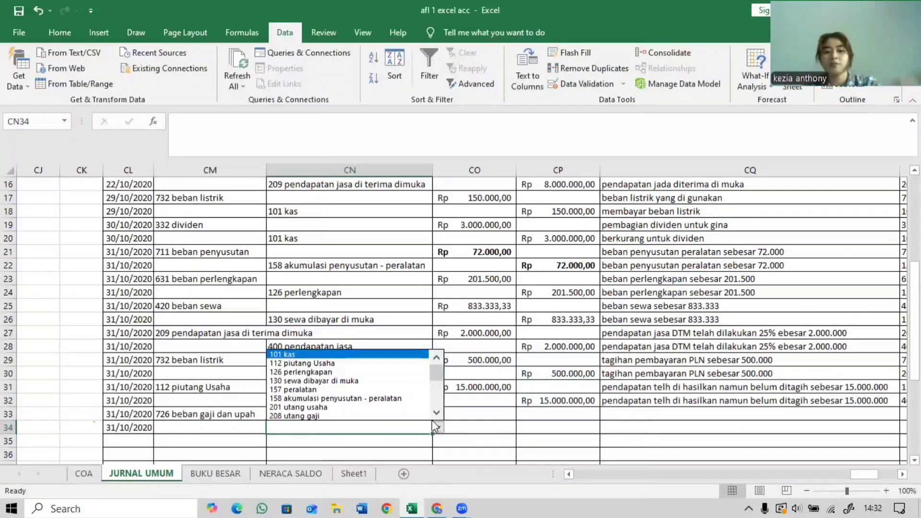
pyautogui.click(348, 417)
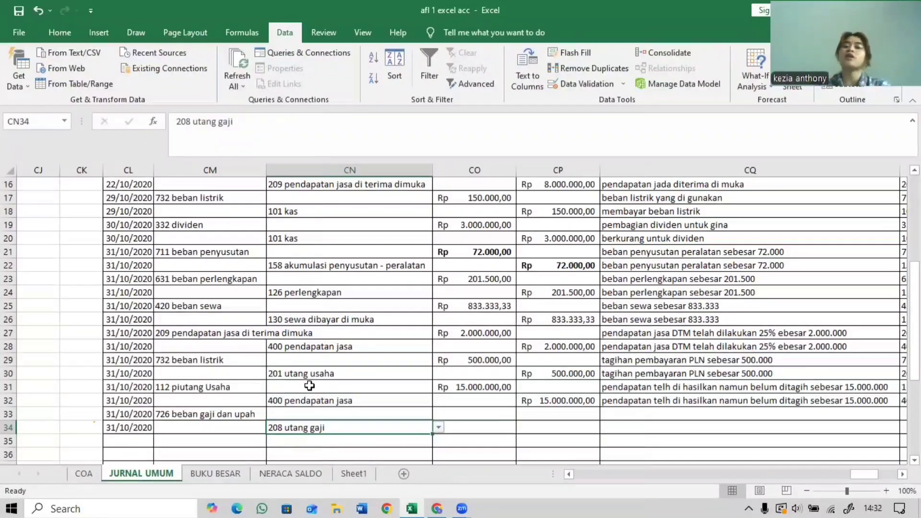
# Recheck the salary and overtime amounts on the Canva slip, and enter 2200000 as the wage expense debit in Excel cell CO33.
pyautogui.click(448, 414)
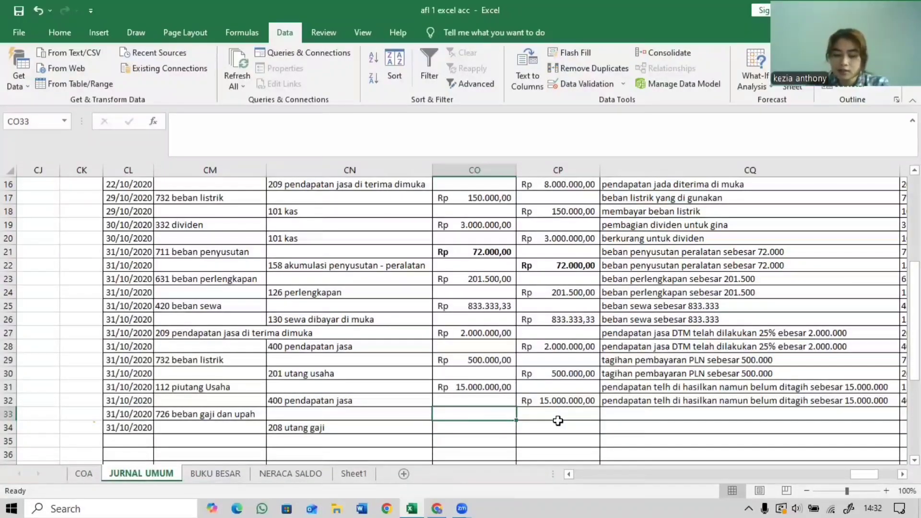
pyautogui.click(435, 499)
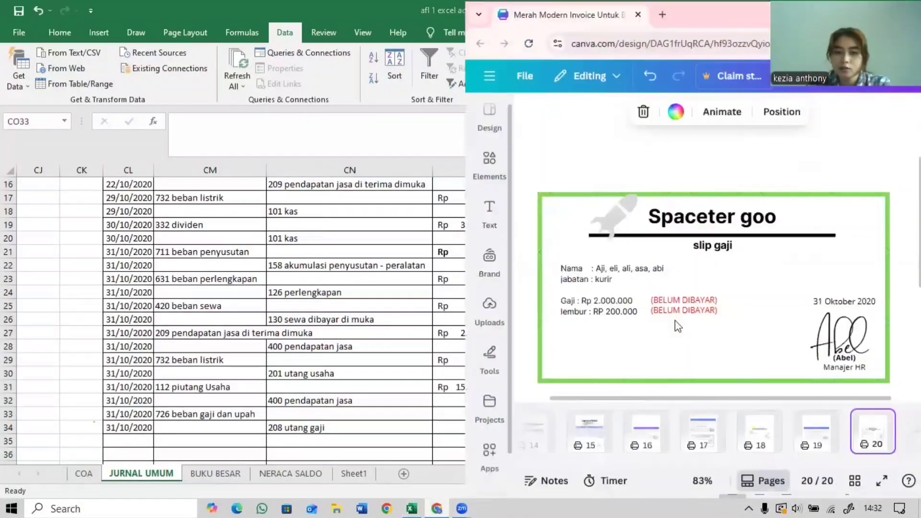
pyautogui.click(414, 508)
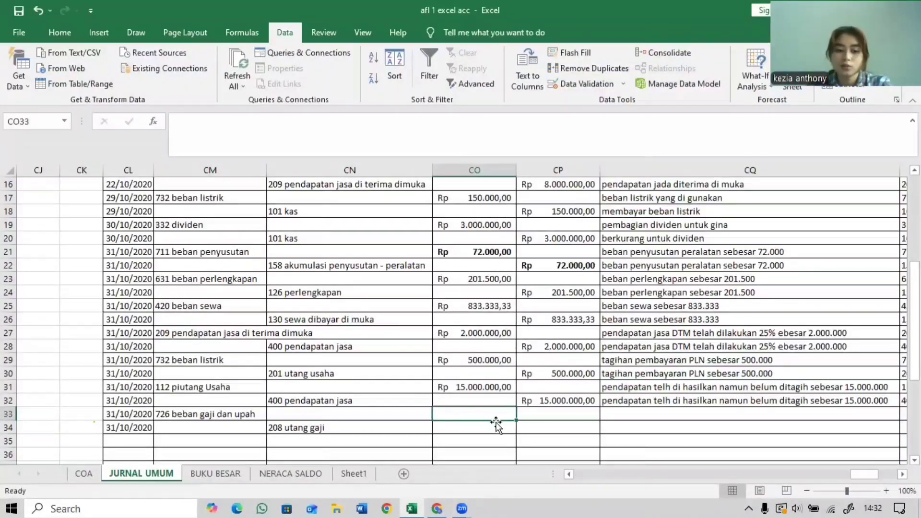
pyautogui.write('22')
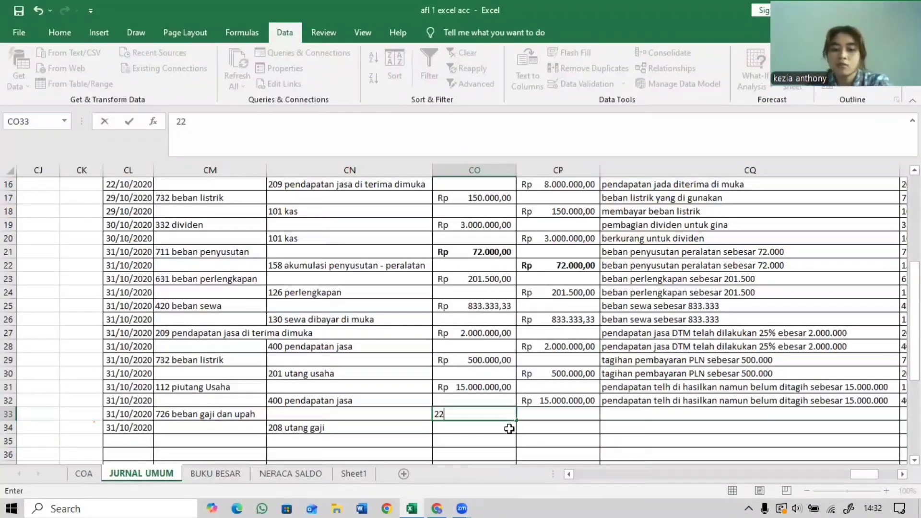
pyautogui.write('00000')
pyautogui.press('Return')
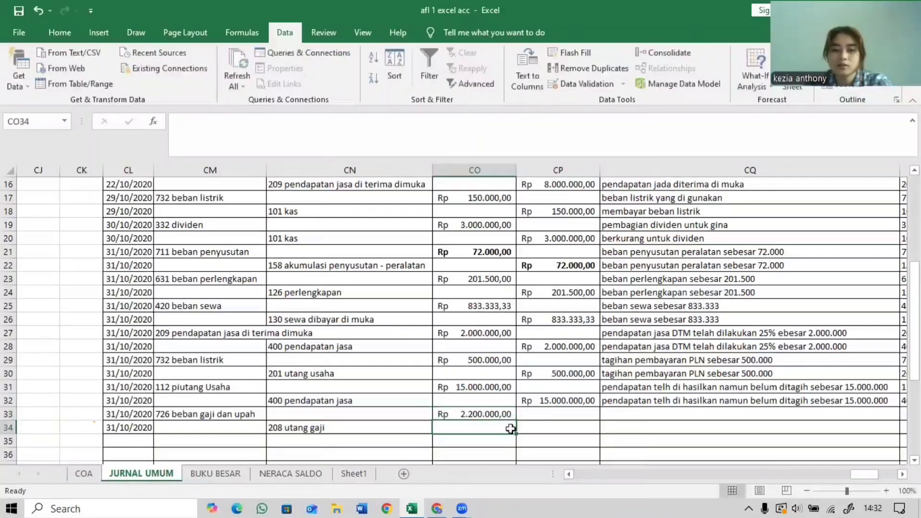
# Copy the 2.200.000 wage expense debit from CO33 into credit cell CP34.
pyautogui.press('Up')
pyautogui.hotkey('ctrl', 'c')
pyautogui.click(541, 423)
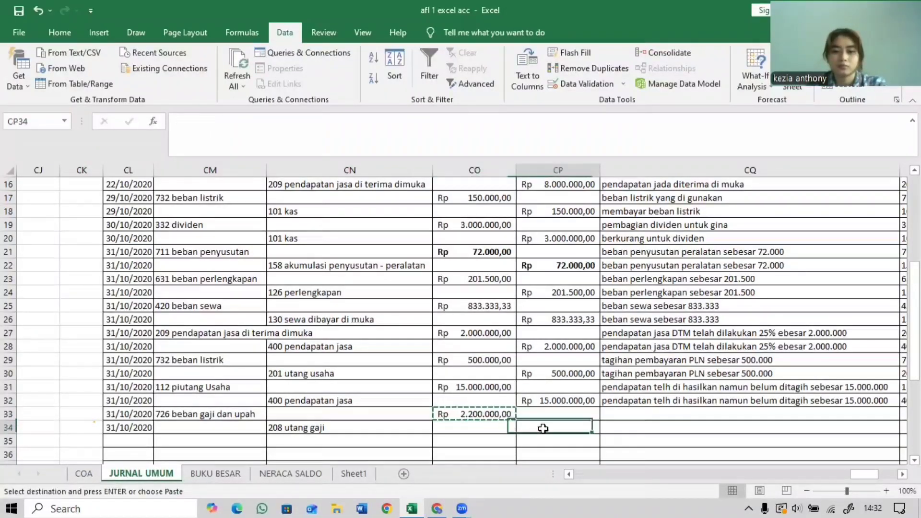
pyautogui.hotkey('ctrl', 'v')
# Enter the description "gaji dan lembur karyawanbelum di bayarkan sebesar 2.200.000" in CQ33.
pyautogui.click(621, 415)
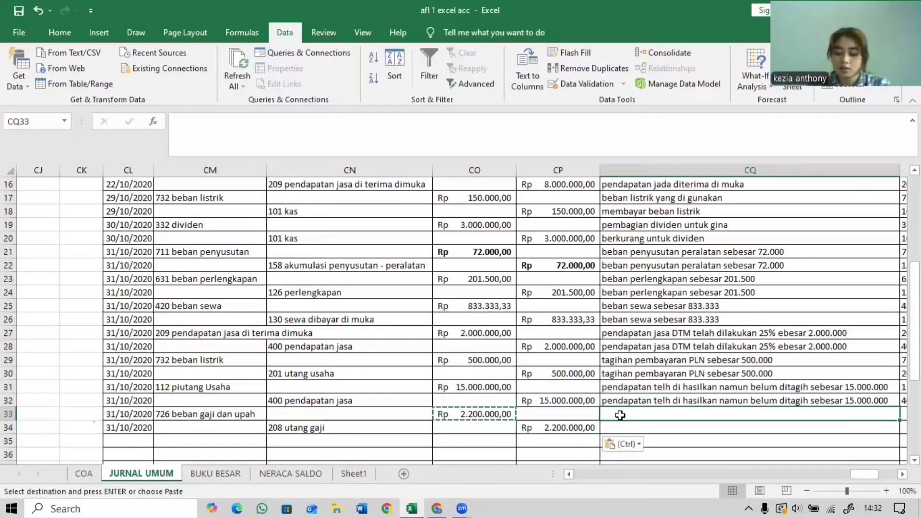
pyautogui.write('ga')
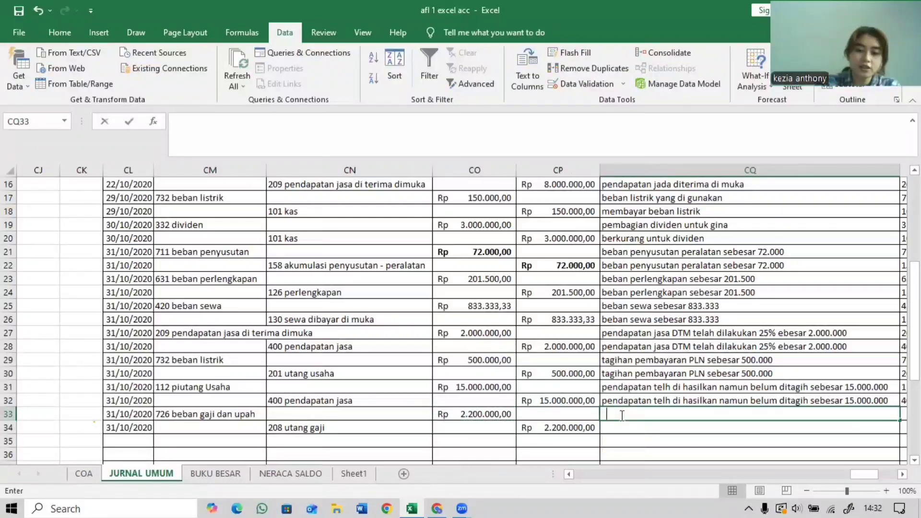
pyautogui.write('ji dan lembur ka')
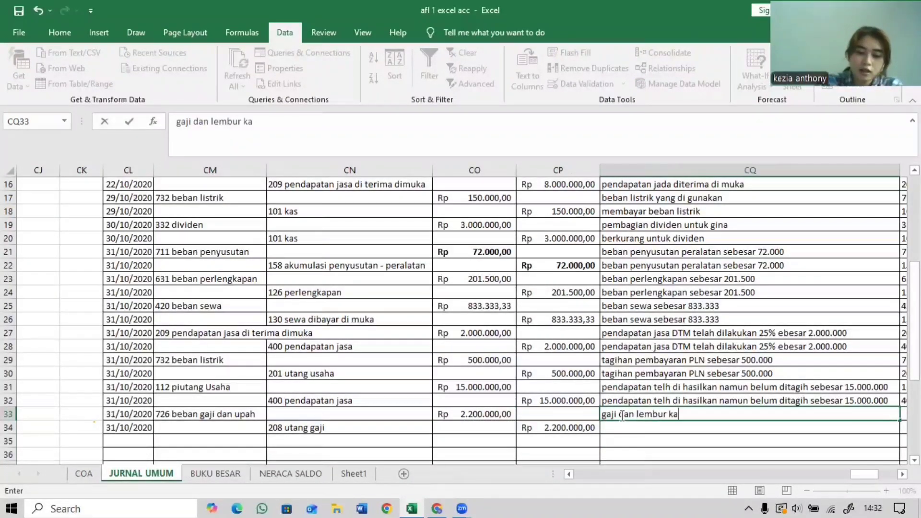
pyautogui.write('ryawan')
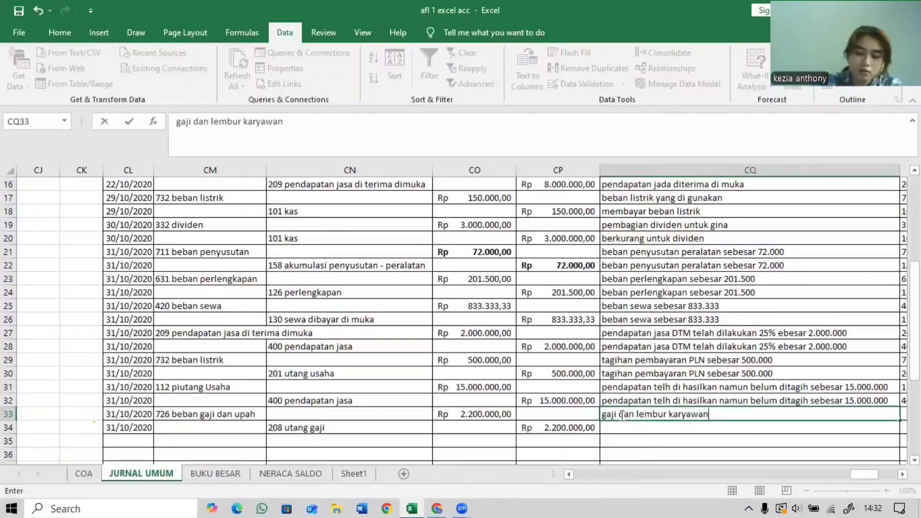
pyautogui.write('belum di bay')
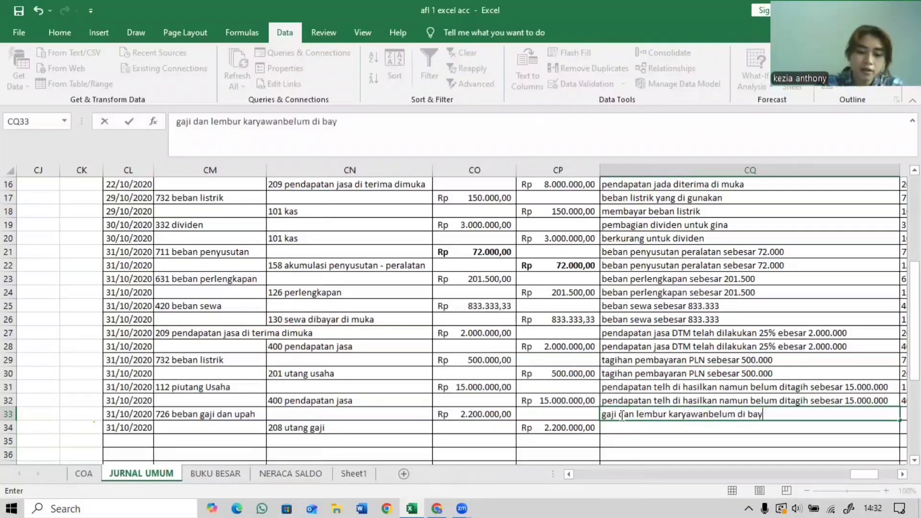
pyautogui.write('ar')
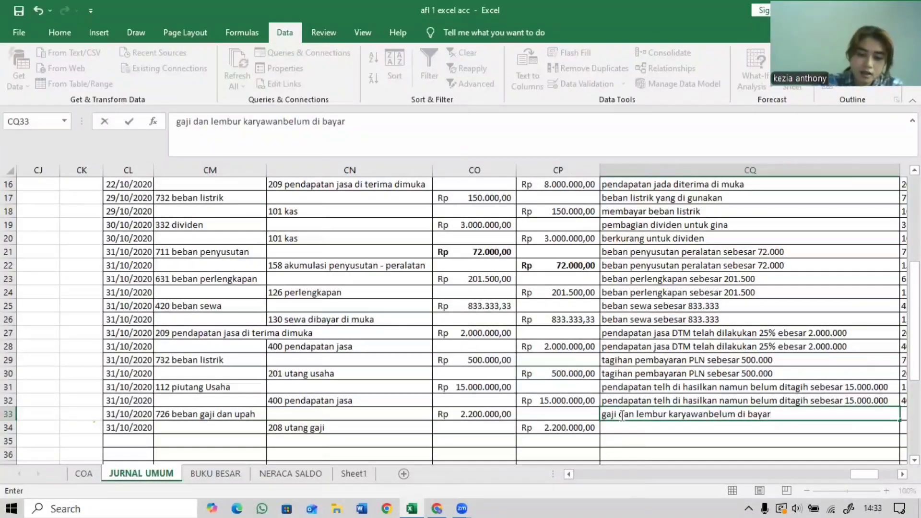
pyautogui.write('kan sebesa')
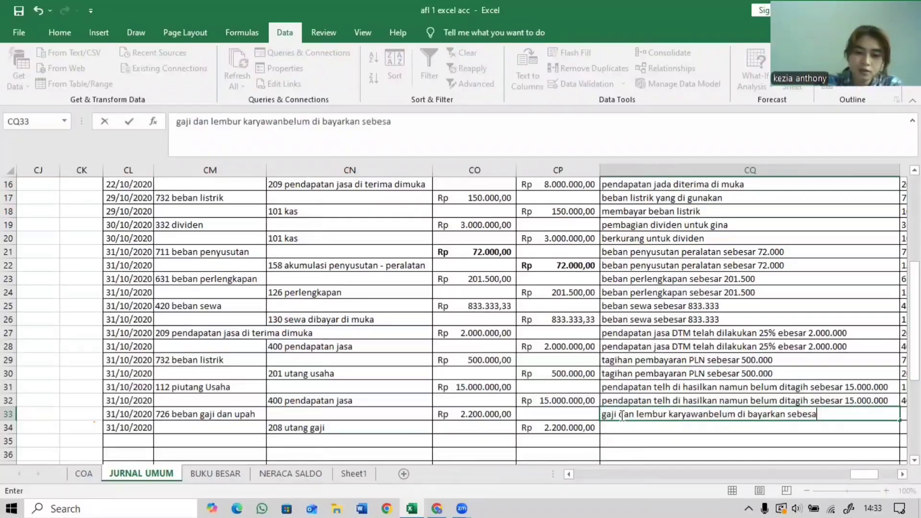
pyautogui.write('r 2.')
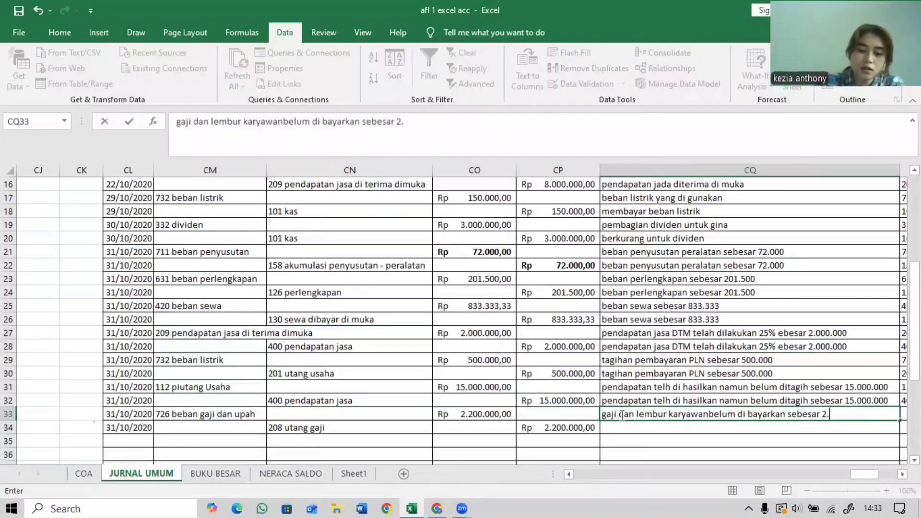
pyautogui.write('200.2000')
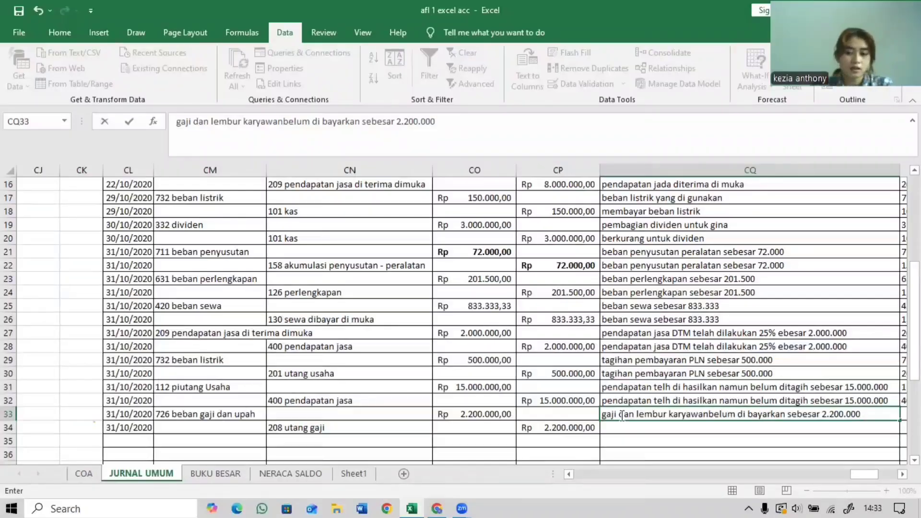
pyautogui.press('Return')
# Copy the unpaid salary and overtime description from CQ33 into CQ34.
pyautogui.click(620, 415)
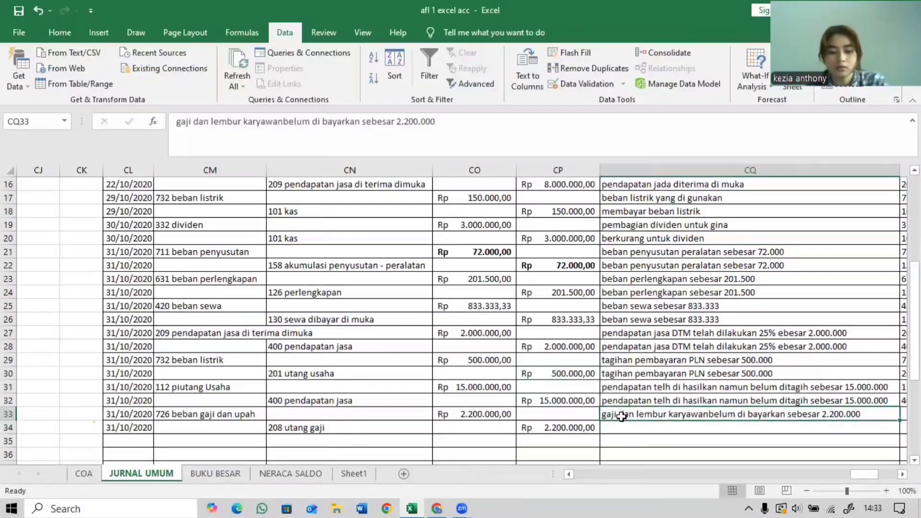
pyautogui.hotkey('ctrl', 'c')
pyautogui.click(624, 425)
pyautogui.hotkey('ctrl', 'v')
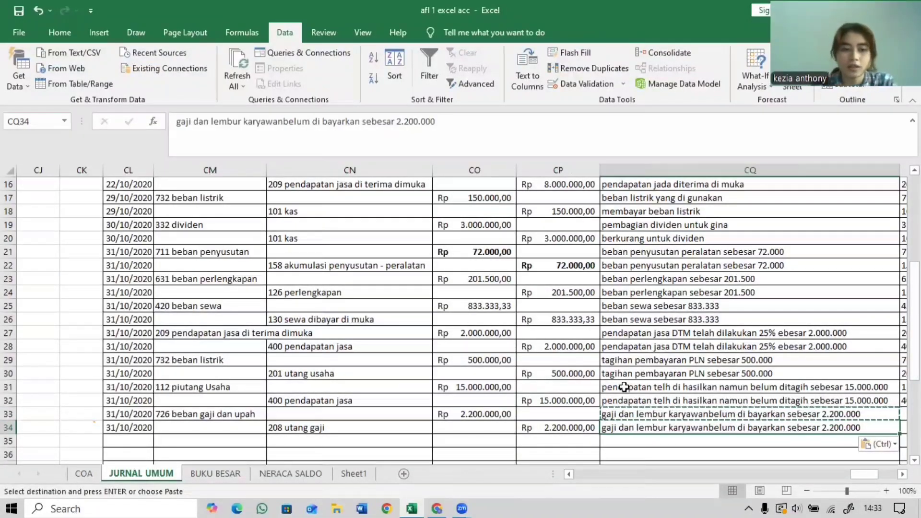
# Highlight the 31/10/2020 adjusting entries in CL21:CR34 with a yellow fill.
pyautogui.scroll(-1, 624, 386)
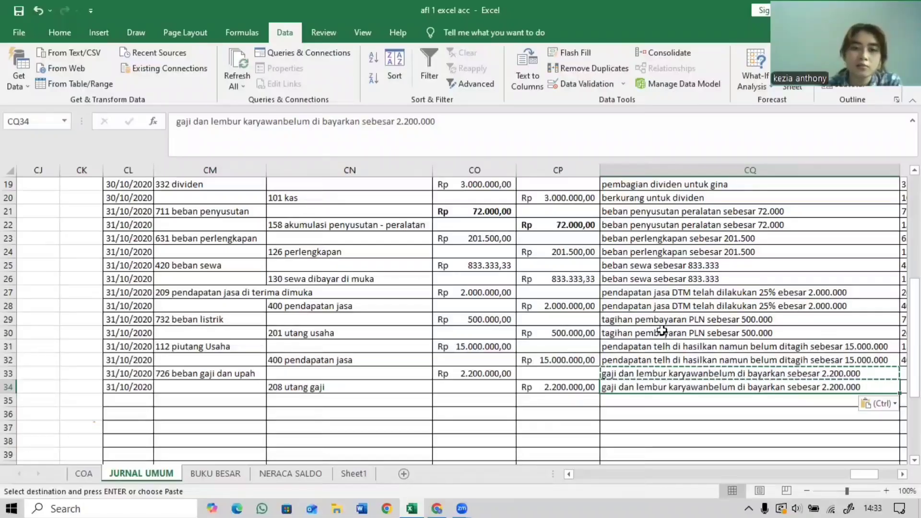
pyautogui.scroll(1, 235, 228)
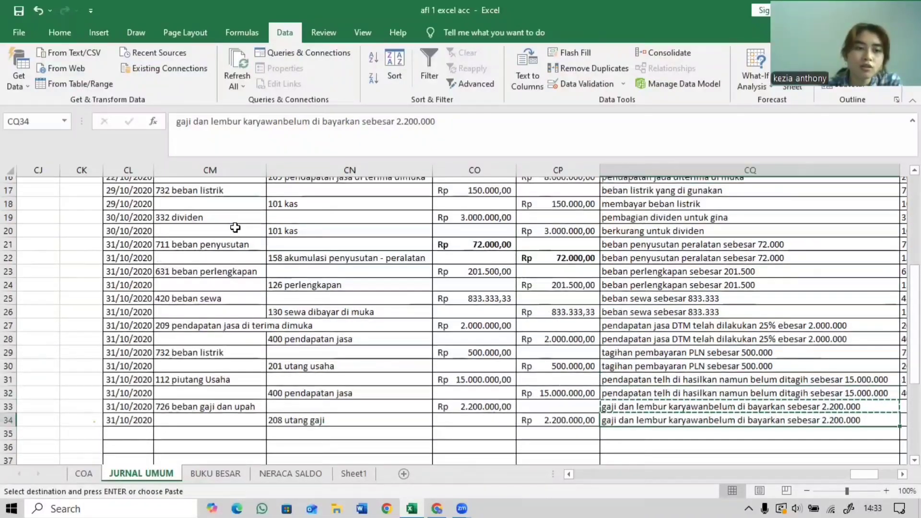
pyautogui.scroll(4, 235, 228)
pyautogui.scroll(-3, 237, 225)
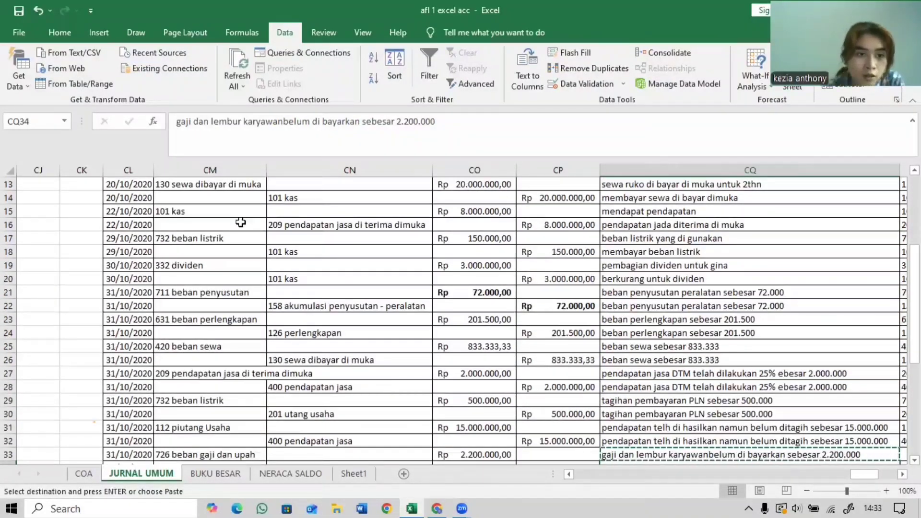
pyautogui.click(140, 295)
pyautogui.moveTo(397, 315); pyautogui.dragTo(801, 438)
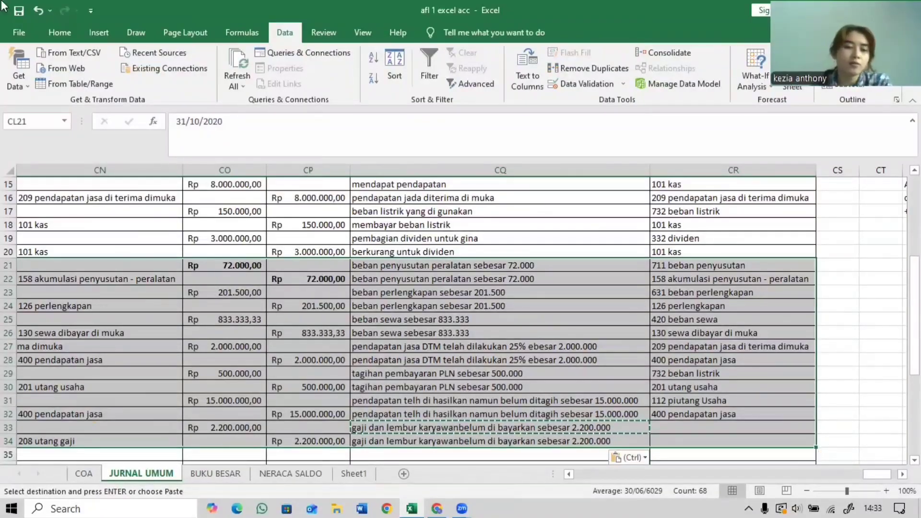
pyautogui.click(65, 31)
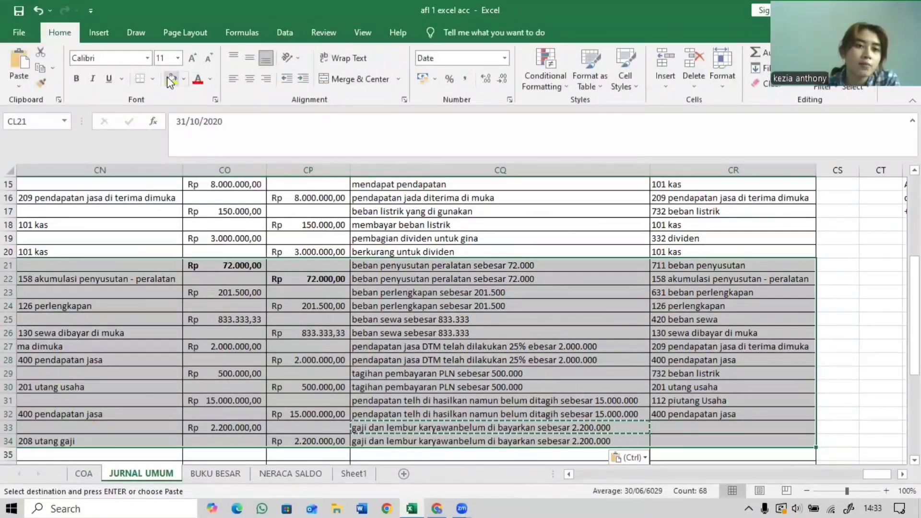
pyautogui.click(167, 78)
pyautogui.click(335, 261)
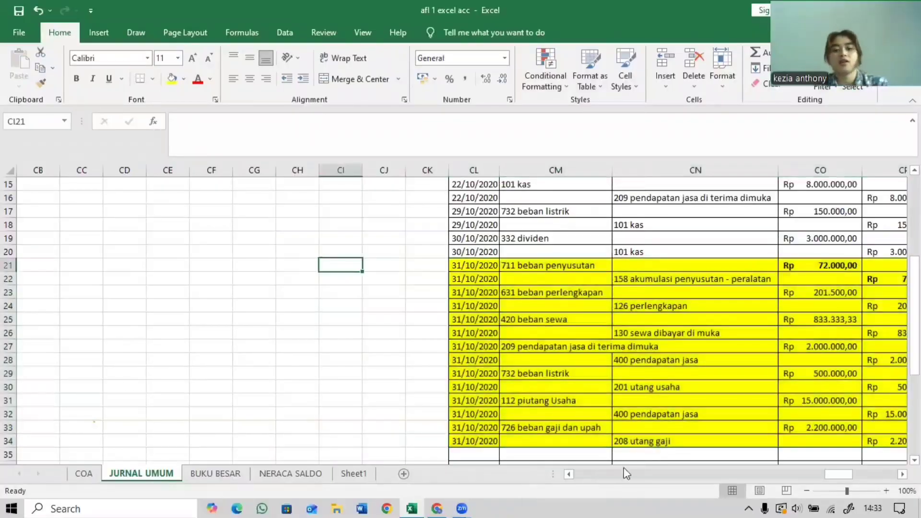
# Rename the JURNAL UMUM sheet as JURNAL PENYESESUAIAN.
pyautogui.moveTo(845, 474); pyautogui.dragTo(868, 473)
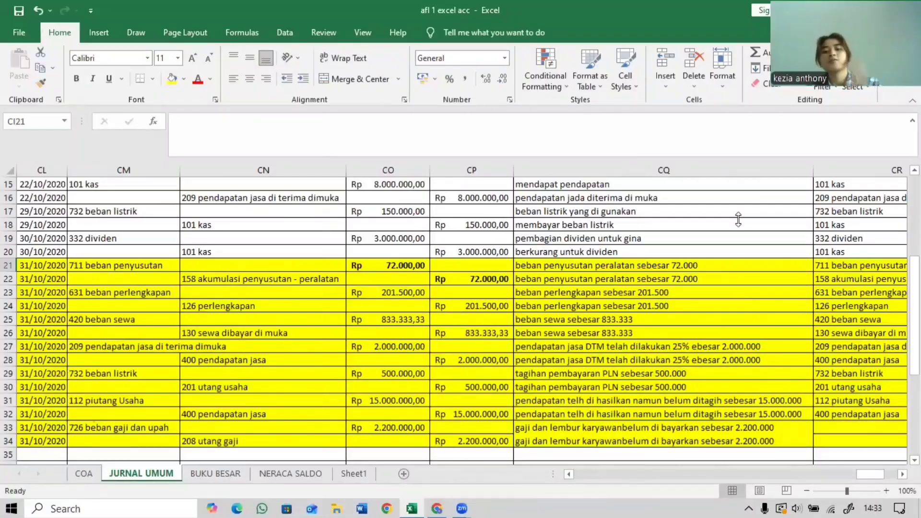
pyautogui.scroll(4, 292, 222)
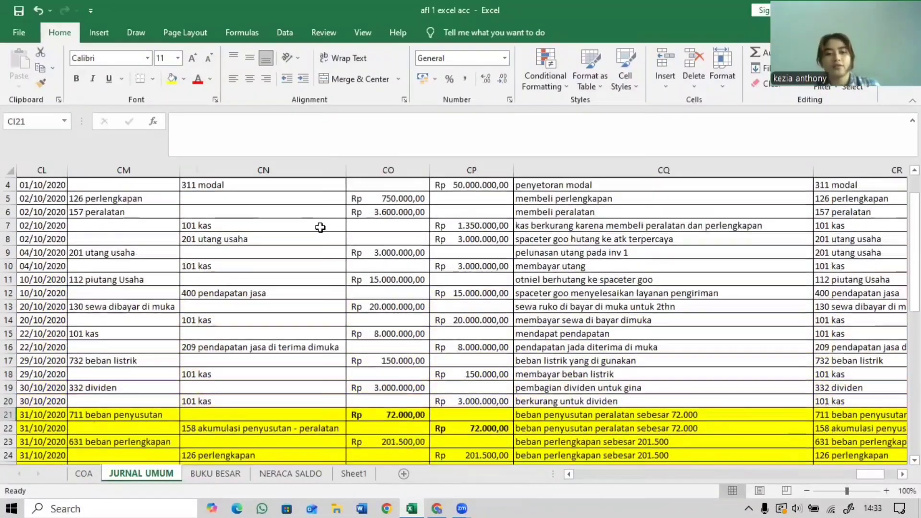
pyautogui.scroll(-3, 320, 227)
pyautogui.scroll(-2, 321, 227)
pyautogui.doubleClick(137, 468)
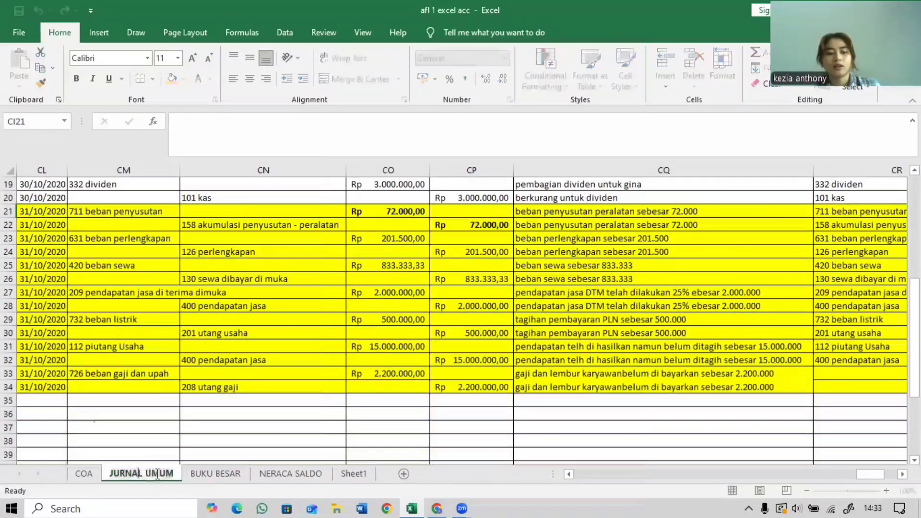
pyautogui.doubleClick(169, 468)
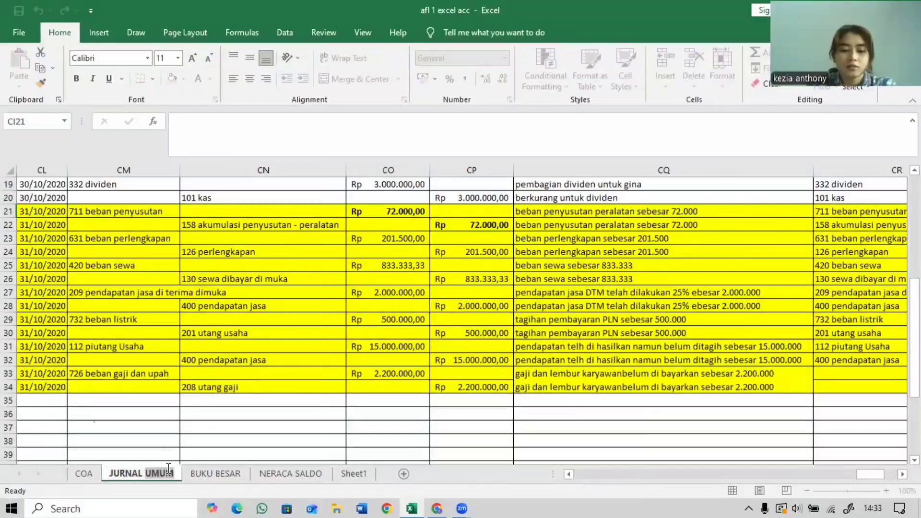
pyautogui.write('PENYES')
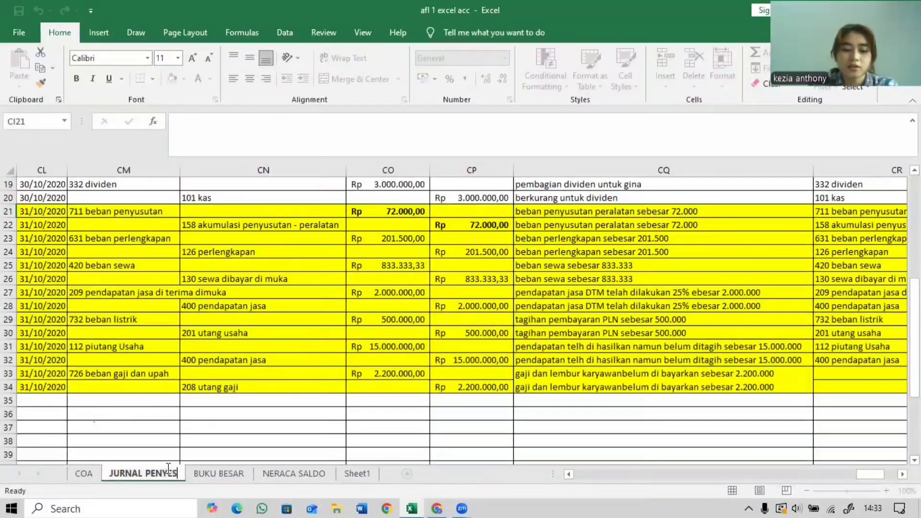
pyautogui.write('ESUAIAN')
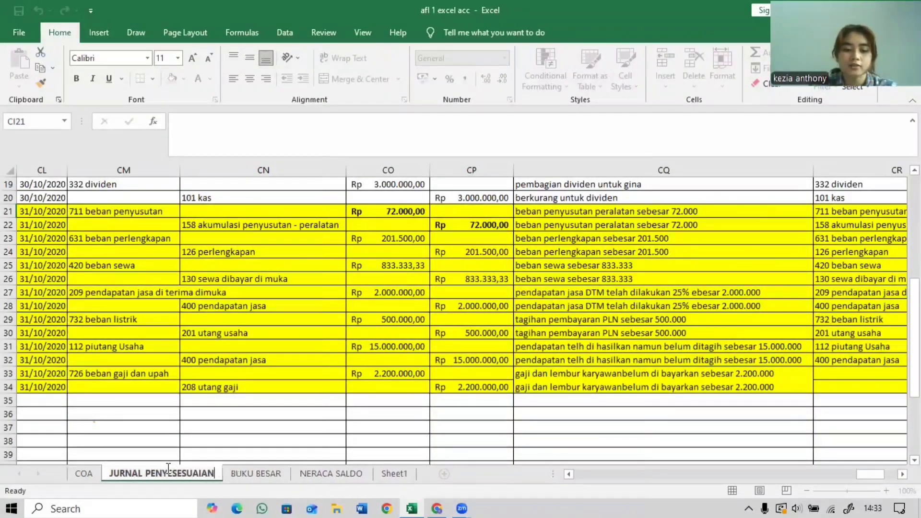
pyautogui.press('Return')
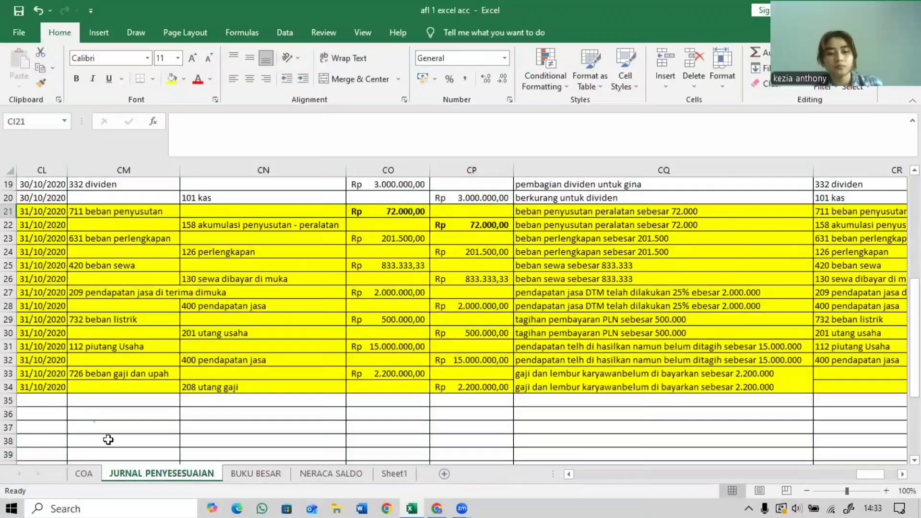
# On the BUKU BESAR sheet, delete every account pivot table except the one for 101 kas.
pyautogui.click(271, 474)
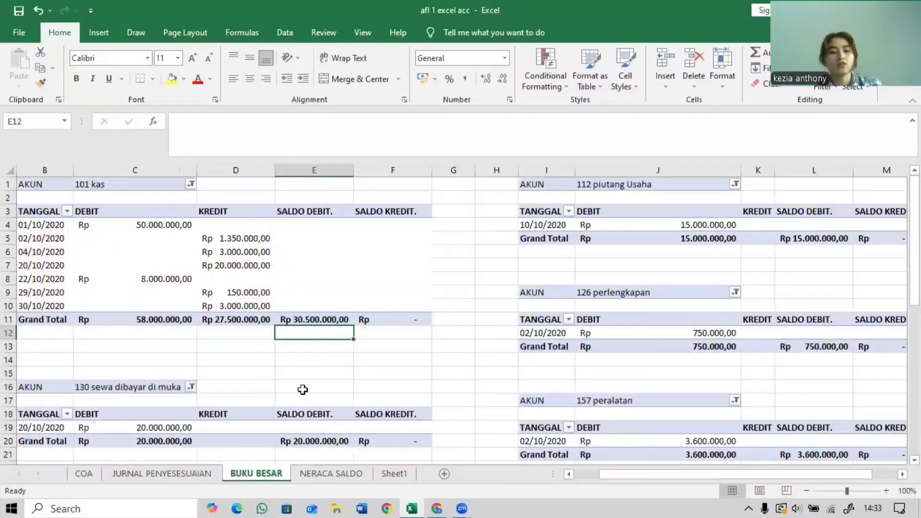
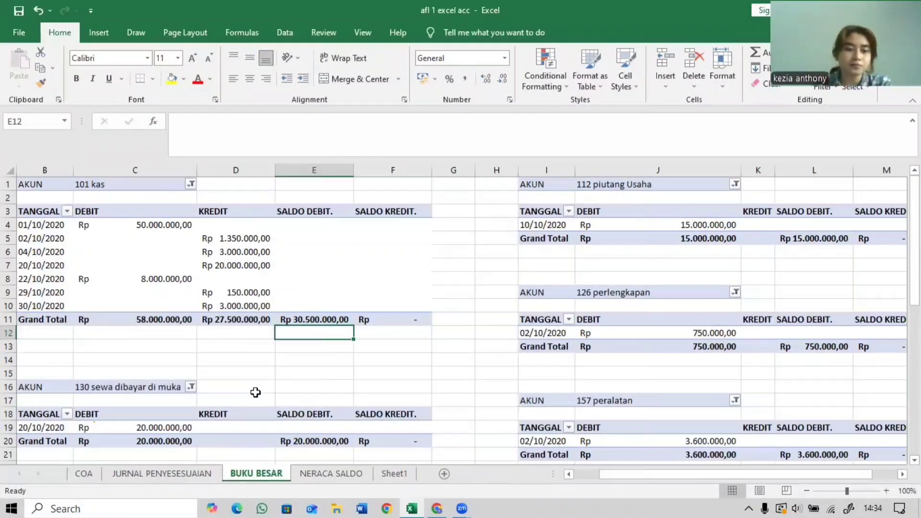
pyautogui.click(841, 491)
pyautogui.moveTo(476, 184); pyautogui.dragTo(802, 501)
pyautogui.scroll(10, 545, 185)
pyautogui.press('Delete')
pyautogui.moveTo(75, 329); pyautogui.dragTo(374, 502)
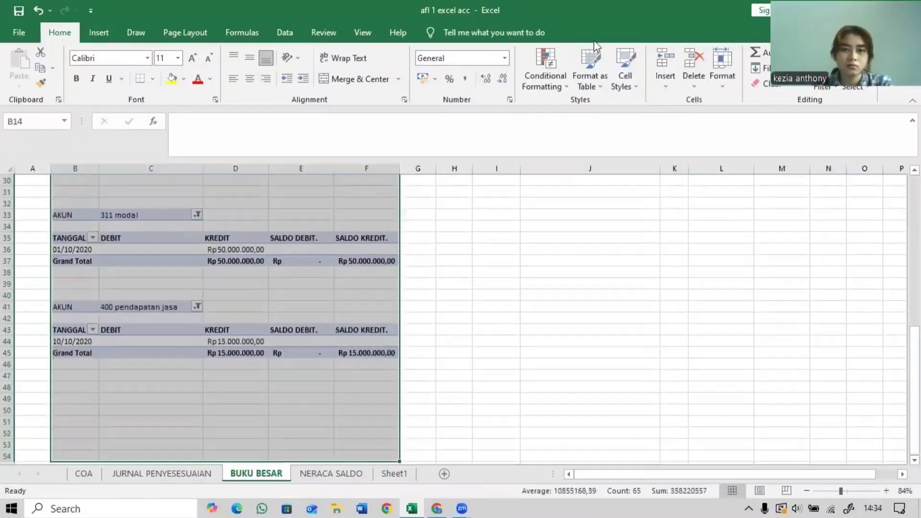
pyautogui.scroll(4, 242, 290)
pyautogui.press('Delete')
pyautogui.scroll(5, 242, 290)
# Set the 101 kas pivot table's data source to the journal table through row 34, and extend the journal's account formula down to CR34.
pyautogui.click(72, 192)
pyautogui.click(323, 33)
pyautogui.click(293, 34)
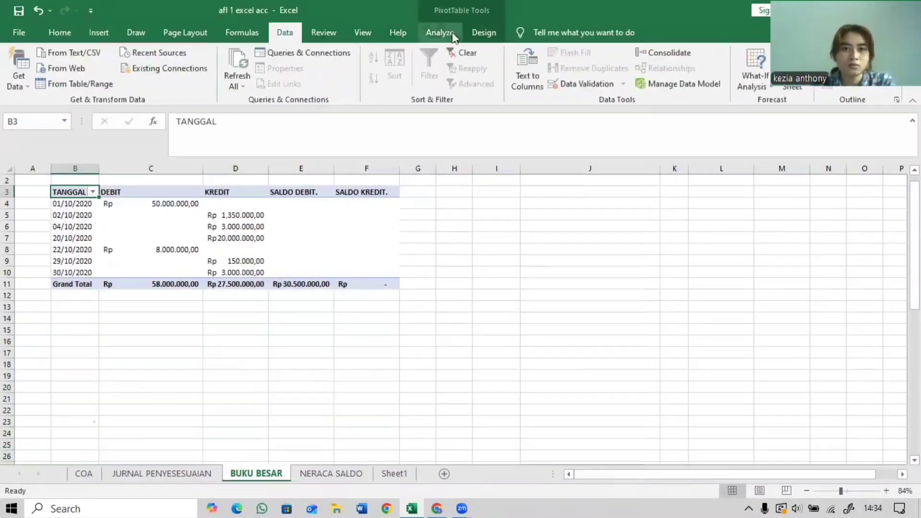
pyautogui.click(450, 34)
pyautogui.click(474, 83)
pyautogui.click(481, 101)
pyautogui.scroll(5, 269, 268)
pyautogui.moveTo(42, 184); pyautogui.dragTo(888, 420)
pyautogui.click(632, 223)
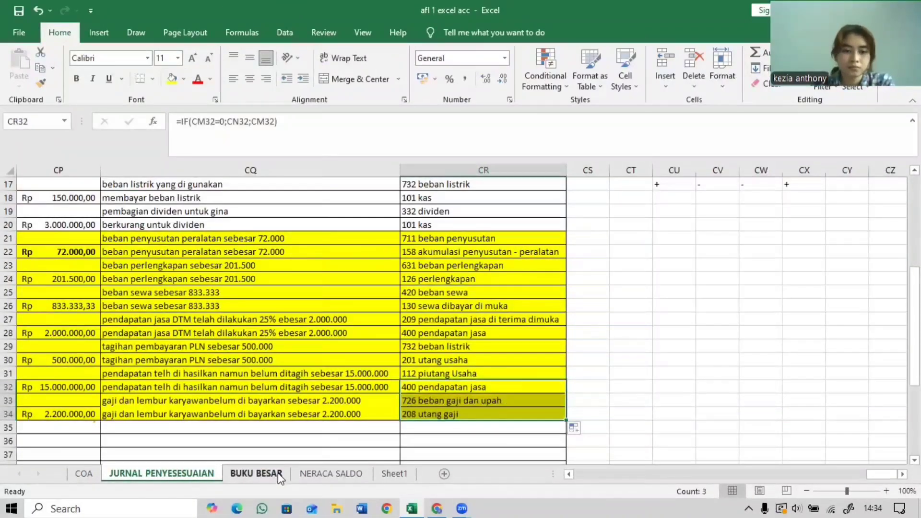
# Copy the 101 kas pivot table in B1:F11 of BUKU BESAR and paste the copy at H1.
pyautogui.click(255, 473)
pyautogui.scroll(1, 290, 248)
pyautogui.moveTo(93, 181); pyautogui.dragTo(367, 300)
pyautogui.hotkey('ctrl', 'c')
pyautogui.click(421, 181)
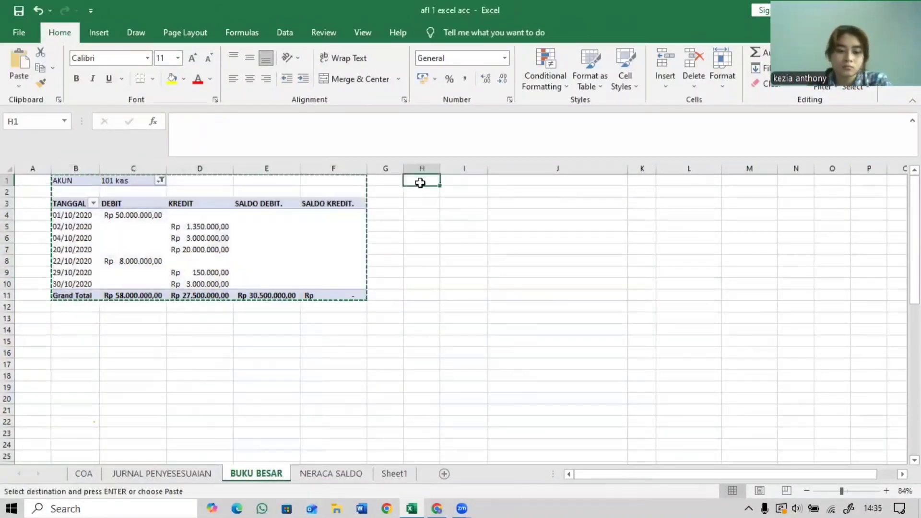
pyautogui.hotkey('ctrl', 'v')
# Filter the pivot table copy at H1 to account 112 piutang Usaha.
pyautogui.click(481, 181)
pyautogui.click(786, 178)
pyautogui.click(481, 181)
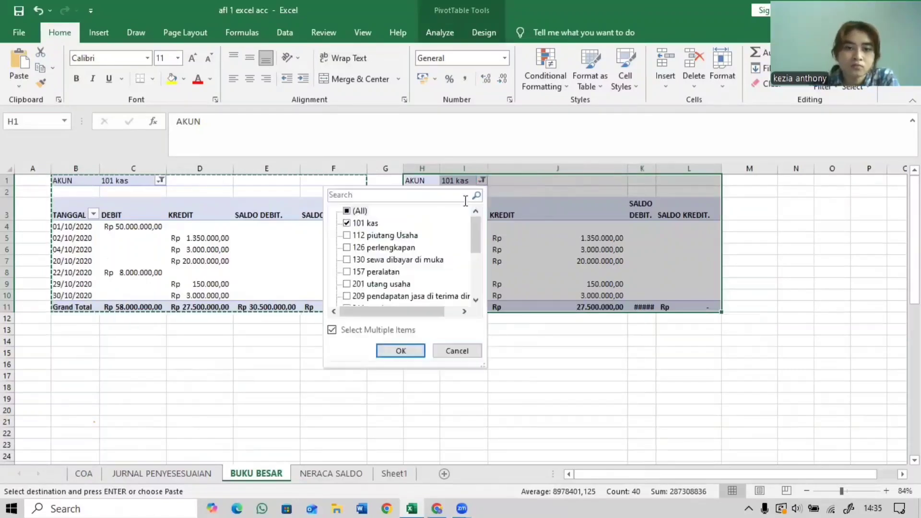
pyautogui.click(400, 351)
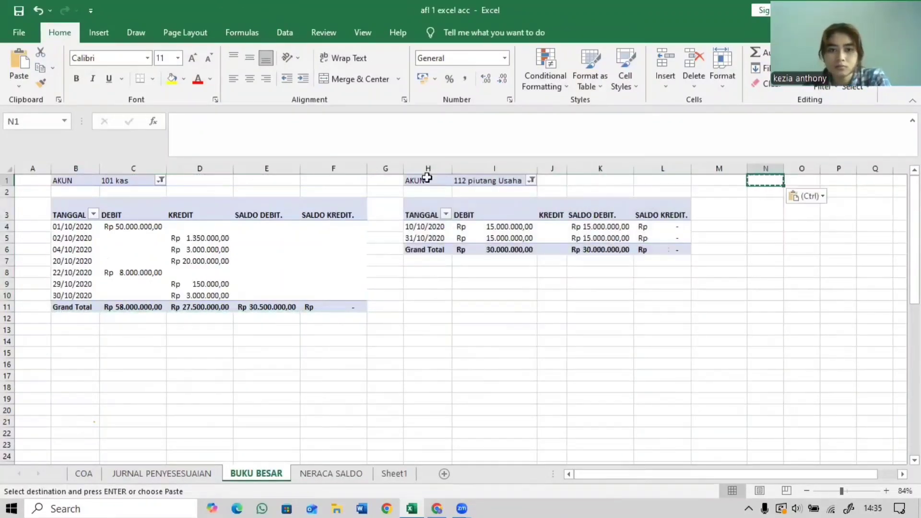
# Paste copies of the 112 piutang Usaha pivot table at N1 and T1.
pyautogui.click(753, 179)
pyautogui.hotkey('ctrl', 'v')
pyautogui.moveTo(787, 474); pyautogui.dragTo(815, 474)
pyautogui.press('Right')
pyautogui.press('Right')
pyautogui.press('Right')
pyautogui.press('Right')
pyautogui.press('Right')
pyautogui.press('Right')
pyautogui.press('Right')
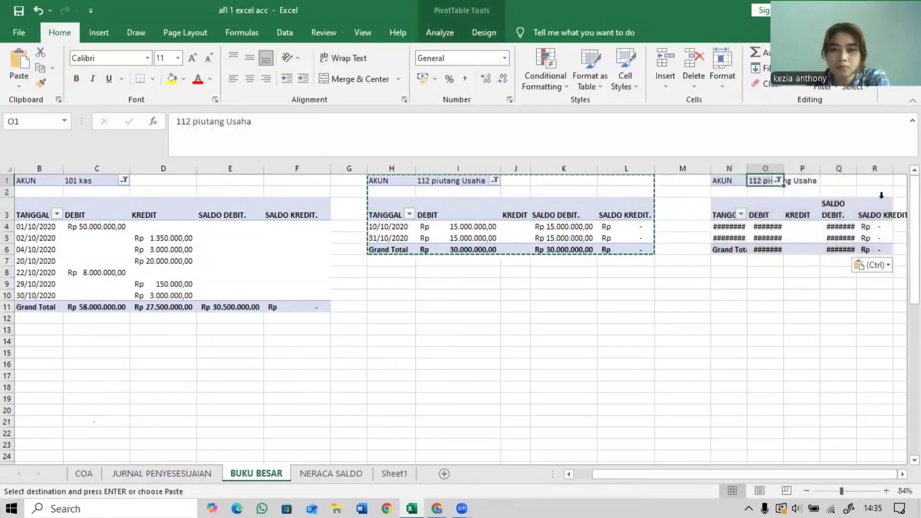
pyautogui.press('Left')
pyautogui.hotkey('ctrl', 'v')
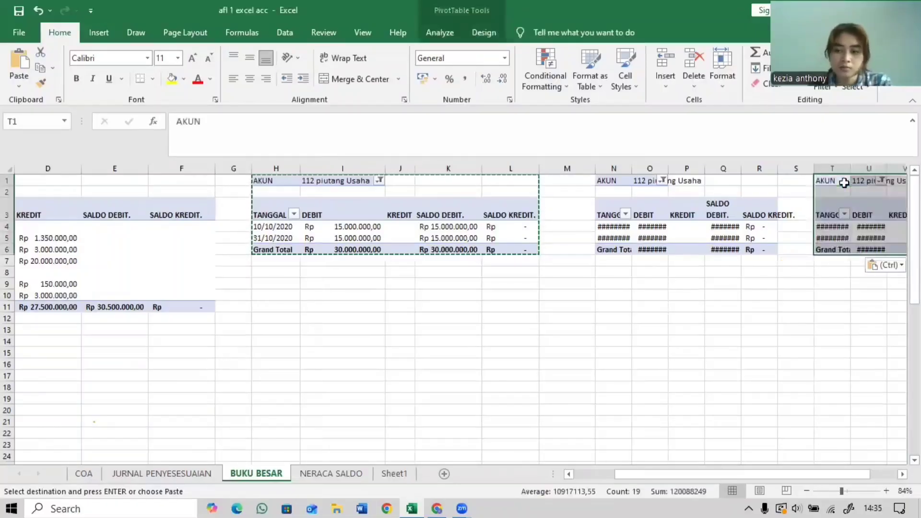
# Paste further copies of the 112 piutang Usaha pivot table every six columns along row 1, from Z1 through DF1.
pyautogui.press('Right')
pyautogui.press('Right')
pyautogui.press('Right')
pyautogui.press('Right')
pyautogui.press('Right')
pyautogui.press('Right')
pyautogui.hotkey('ctrl', 'v')
pyautogui.press('Right')
pyautogui.press('Right')
pyautogui.press('Right')
pyautogui.press('Right')
pyautogui.press('Right')
pyautogui.press('Right')
pyautogui.hotkey('ctrl', 'v')
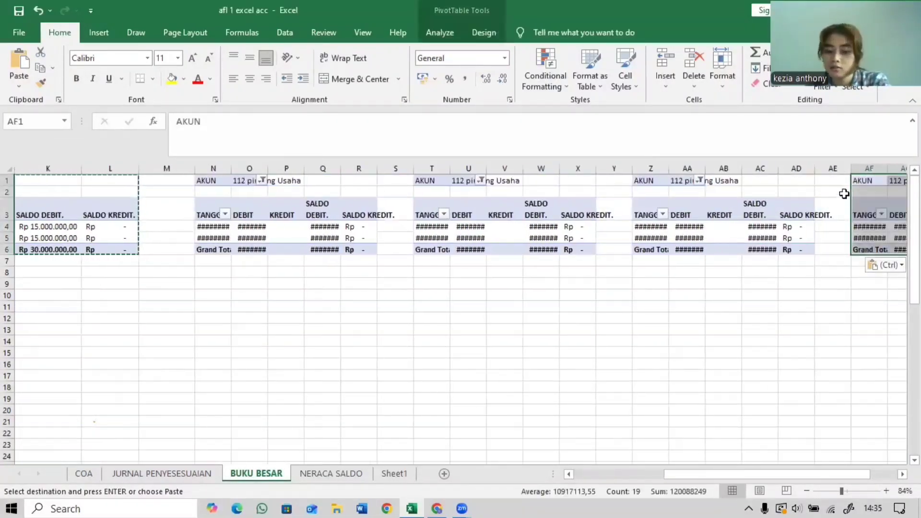
pyautogui.press('Right')
pyautogui.press('Right')
pyautogui.press('Right')
pyautogui.press('Right')
pyautogui.press('Right')
pyautogui.press('Right')
pyautogui.press('Right')
pyautogui.press('Left')
pyautogui.hotkey('ctrl', 'v')
pyautogui.press('Right')
pyautogui.press('Right')
pyautogui.press('Right')
pyautogui.press('Right')
pyautogui.press('Right')
pyautogui.press('Right')
pyautogui.press('Right')
pyautogui.press('Right')
pyautogui.press('Left')
pyautogui.press('Left')
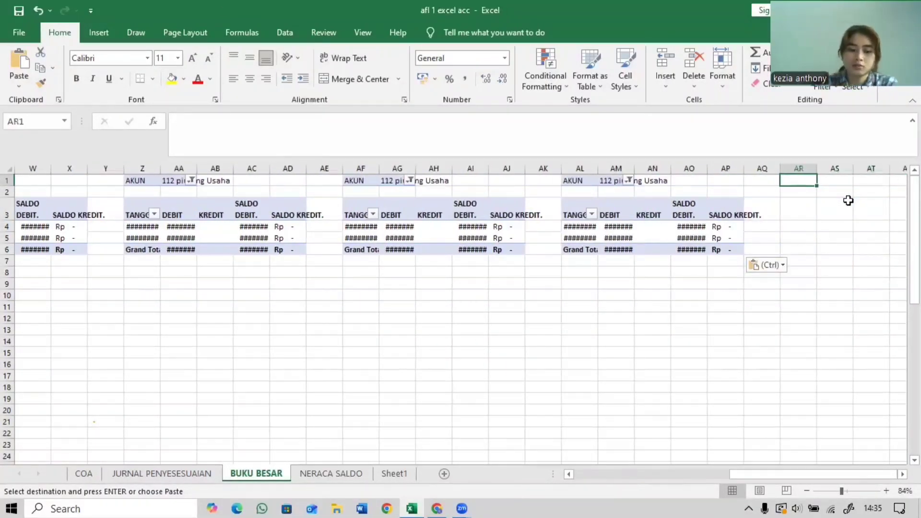
pyautogui.hotkey('ctrl', 'v')
pyautogui.press('Right')
pyautogui.press('Right')
pyautogui.press('Right')
pyautogui.press('Right')
pyautogui.press('Right')
pyautogui.press('Right')
pyautogui.hotkey('ctrl', 'v')
pyautogui.press('Right')
pyautogui.press('Right')
pyautogui.press('Right')
pyautogui.press('Right')
pyautogui.press('Right')
pyautogui.press('Right')
pyautogui.hotkey('ctrl', 'v')
pyautogui.press('Right')
pyautogui.press('Right')
pyautogui.press('Right')
pyautogui.press('Right')
pyautogui.press('Right')
pyautogui.press('Right')
pyautogui.hotkey('ctrl', 'v')
pyautogui.press('Right')
pyautogui.press('Right')
pyautogui.press('Right')
pyautogui.press('Right')
pyautogui.press('Right')
pyautogui.press('Right')
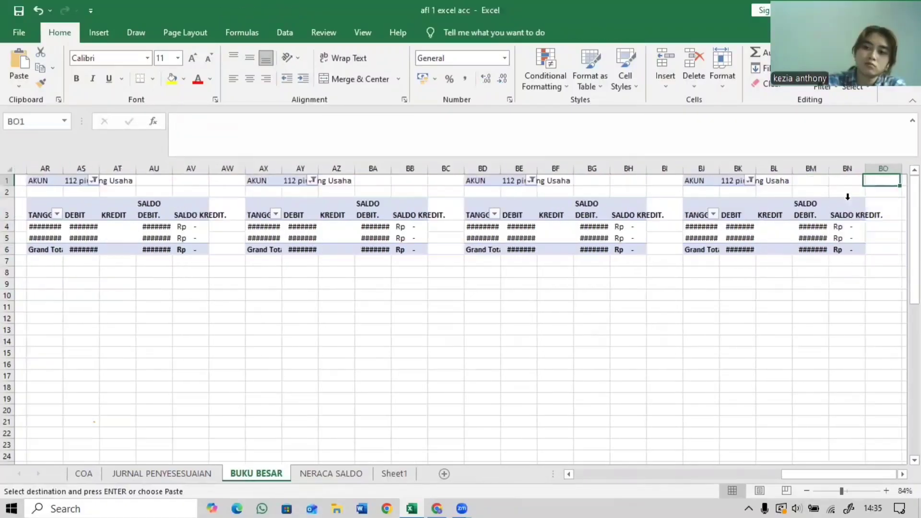
pyautogui.hotkey('ctrl', 'v')
pyautogui.press('Right')
pyautogui.press('Right')
pyautogui.press('Right')
pyautogui.press('Right')
pyautogui.press('Right')
pyautogui.press('Right')
pyautogui.hotkey('ctrl', 'v')
pyautogui.press('Right')
pyautogui.press('Right')
pyautogui.press('Right')
pyautogui.press('Right')
pyautogui.press('Right')
pyautogui.press('Right')
pyautogui.hotkey('ctrl', 'v')
pyautogui.press('Right')
pyautogui.press('Right')
pyautogui.press('Right')
pyautogui.press('Right')
pyautogui.press('Right')
pyautogui.press('Right')
pyautogui.hotkey('ctrl', 'v')
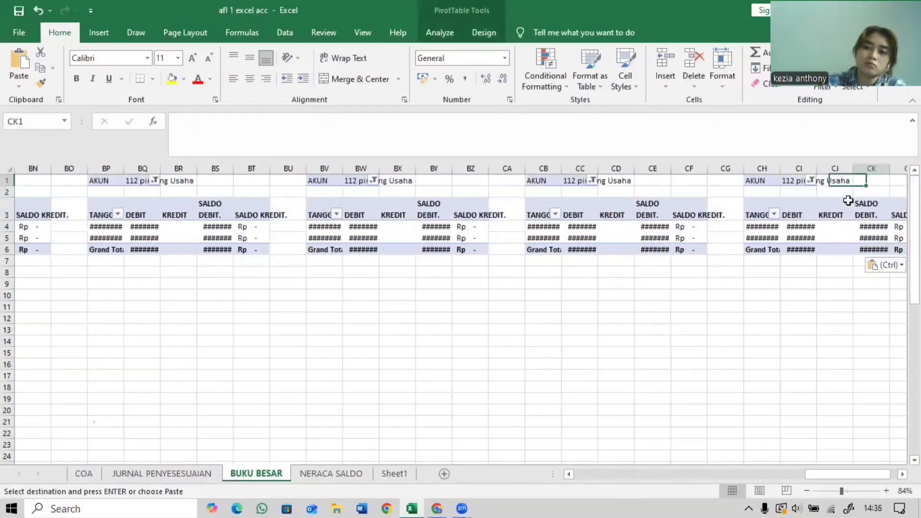
pyautogui.press('Right')
pyautogui.press('Right')
pyautogui.press('Right')
pyautogui.press('Right')
pyautogui.press('Right')
pyautogui.press('Right')
pyautogui.hotkey('ctrl', 'v')
pyautogui.press('Right')
pyautogui.press('Right')
pyautogui.press('Right')
pyautogui.press('Right')
pyautogui.press('Right')
pyautogui.press('Right')
pyautogui.hotkey('ctrl', 'v')
pyautogui.press('Right')
pyautogui.press('Right')
pyautogui.press('Right')
pyautogui.press('Right')
pyautogui.press('Right')
pyautogui.press('Right')
pyautogui.hotkey('ctrl', 'v')
pyautogui.press('Right')
pyautogui.press('Right')
pyautogui.press('Right')
pyautogui.press('Right')
pyautogui.press('Right')
pyautogui.press('Right')
pyautogui.hotkey('ctrl', 'v')
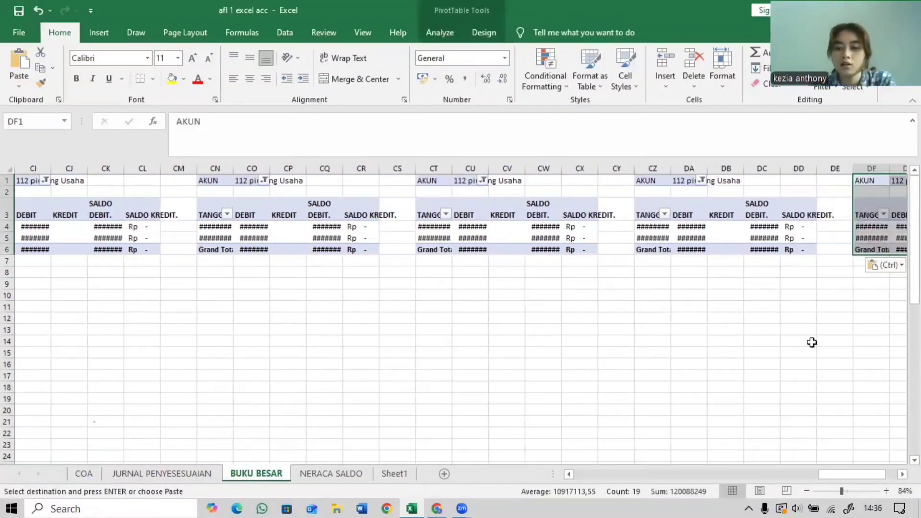
# Filter the pivot table copy at N1 to account 126 perlengkapan instead of 112 piutang Usaha.
pyautogui.moveTo(869, 474); pyautogui.dragTo(605, 476)
pyautogui.click(195, 181)
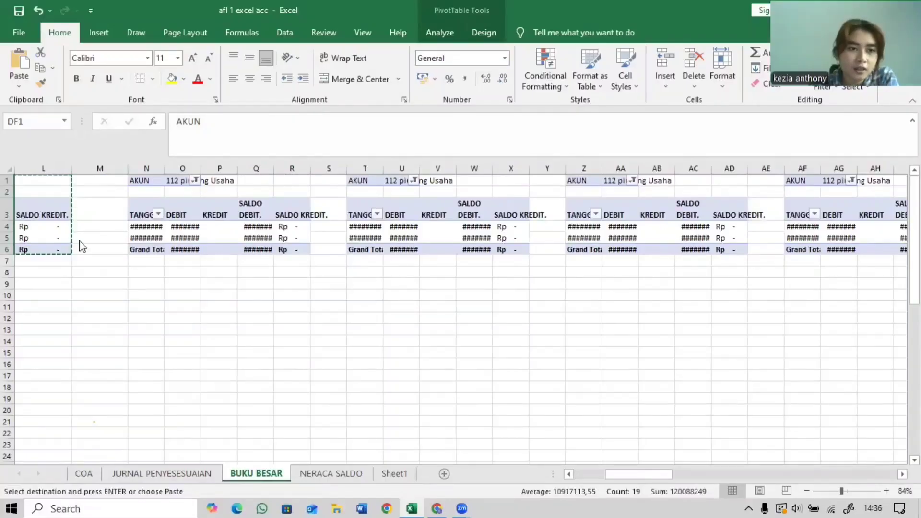
pyautogui.click(77, 247)
pyautogui.click(60, 235)
pyautogui.click(114, 351)
# Filter the pivot table copy at T1 to account 130 sewa dibayar di muka only.
pyautogui.click(538, 181)
pyautogui.click(397, 261)
pyautogui.click(397, 236)
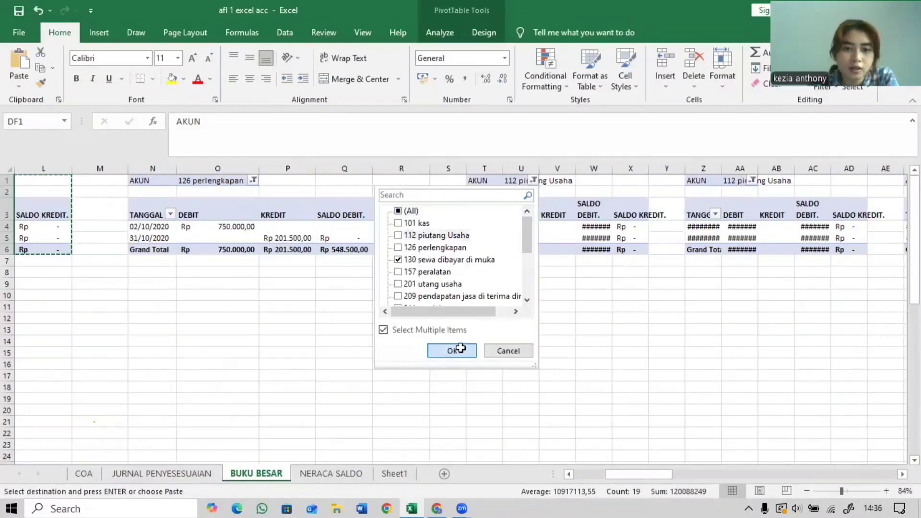
pyautogui.click(455, 350)
# Filter the pivot table copy at Z1 to account 157 peralatan only.
pyautogui.moveTo(643, 474); pyautogui.dragTo(668, 475)
pyautogui.click(455, 181)
pyautogui.click(281, 276)
pyautogui.click(280, 236)
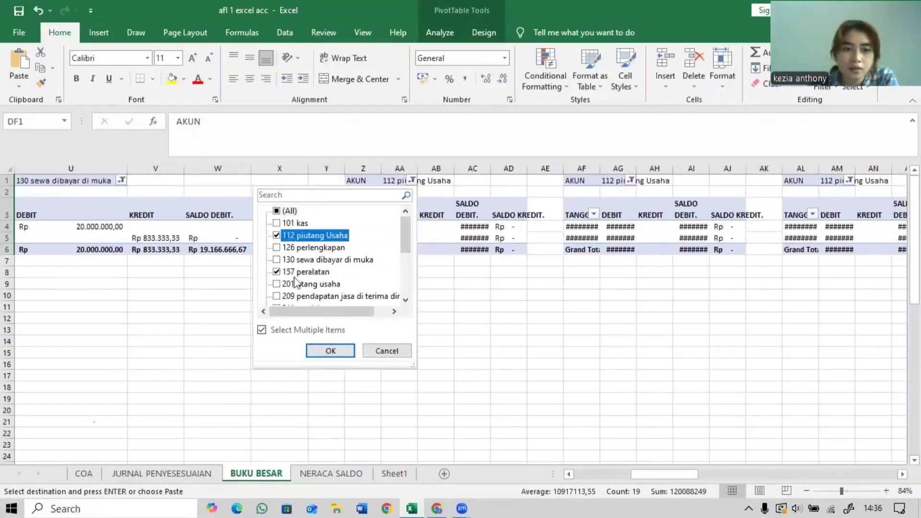
pyautogui.click(323, 349)
# Filter the pivot table copy at AF1 to account 201 utang usaha only.
pyautogui.click(714, 180)
pyautogui.click(592, 285)
pyautogui.click(631, 350)
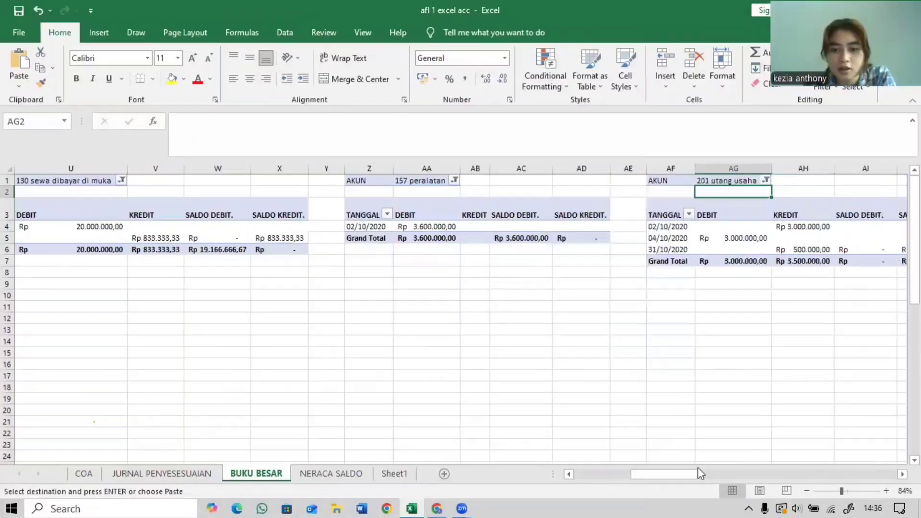
# Filter the pivot table copy at AL1 to account 209 pendapatan jasa di terima dimuka only.
pyautogui.moveTo(698, 473); pyautogui.dragTo(740, 473)
pyautogui.click(182, 180)
pyautogui.click(47, 295)
pyautogui.click(46, 238)
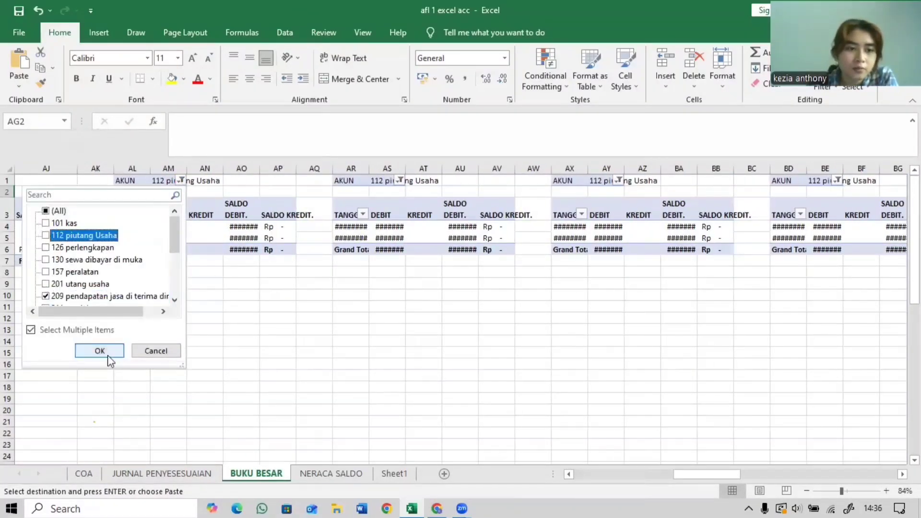
pyautogui.click(108, 354)
# Filter the pivot table copy at AR1 to account 311 modal, excluding 112 piutang Usaha.
pyautogui.click(617, 180)
pyautogui.scroll(-1, 470, 285)
pyautogui.click(480, 286)
pyautogui.scroll(1, 479, 286)
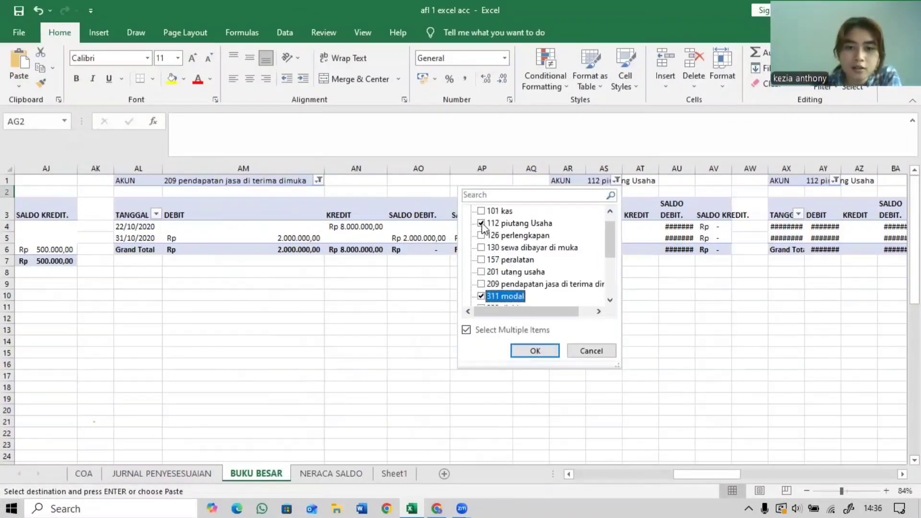
pyautogui.click(479, 222)
pyautogui.click(531, 350)
# Filter the pivot table copy at AX1 to account 332 dividen only.
pyautogui.moveTo(720, 474); pyautogui.dragTo(742, 472)
pyautogui.click(384, 180)
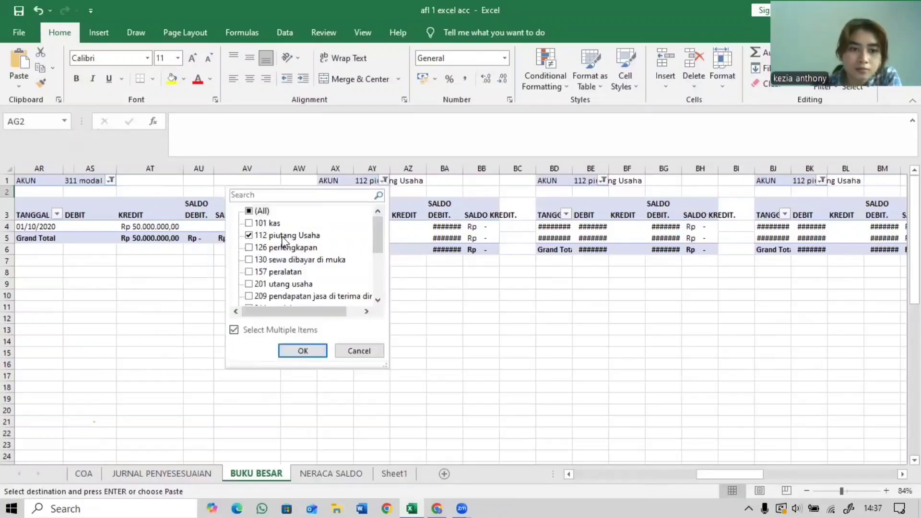
pyautogui.moveTo(378, 225); pyautogui.dragTo(378, 244)
pyautogui.scroll(-1, 378, 244)
pyautogui.click(249, 260)
pyautogui.click(303, 350)
# Filter the pivot table copy at BD1 to the revenue account instead of 112 piutang Usaha.
pyautogui.click(682, 181)
pyautogui.click(546, 234)
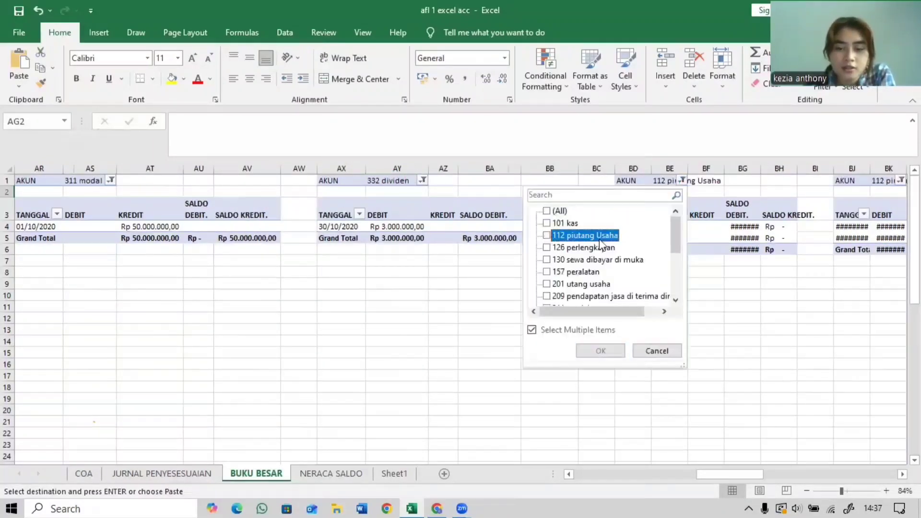
pyautogui.scroll(-3, 549, 238)
pyautogui.click(547, 236)
pyautogui.click(600, 350)
# Filter the pivot table copy at BJ1 to account 732 beban listrik only.
pyautogui.moveTo(737, 474); pyautogui.dragTo(761, 442)
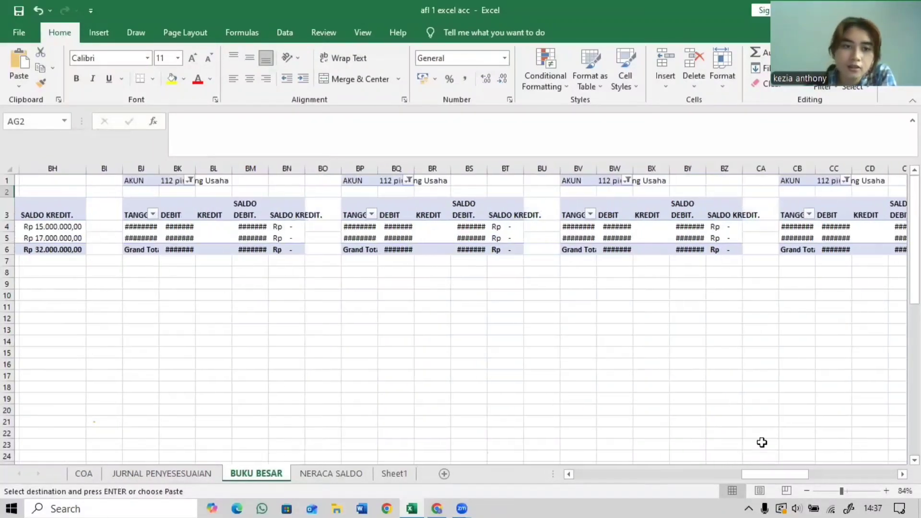
pyautogui.click(186, 180)
pyautogui.click(50, 235)
pyautogui.scroll(-3, 174, 251)
pyautogui.click(49, 272)
pyautogui.click(104, 350)
# Filter the pivot table copy at BP1 to account 711 beban penyusutan instead of 112 piutang Usaha.
pyautogui.click(492, 180)
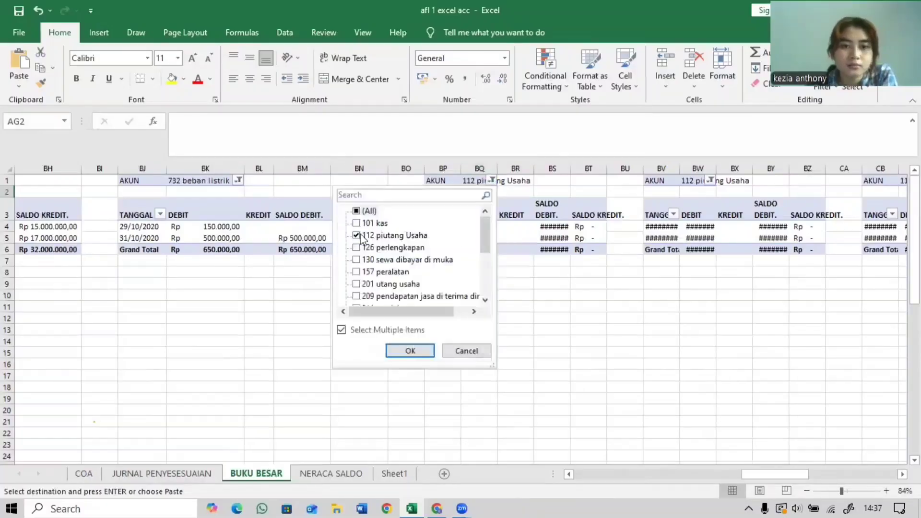
pyautogui.click(356, 235)
pyautogui.scroll(-3, 412, 254)
pyautogui.click(356, 259)
pyautogui.click(411, 351)
# Filter the pivot table copy at BV1 to account 158 akumulasi penyusutan - peralatan only.
pyautogui.click(815, 180)
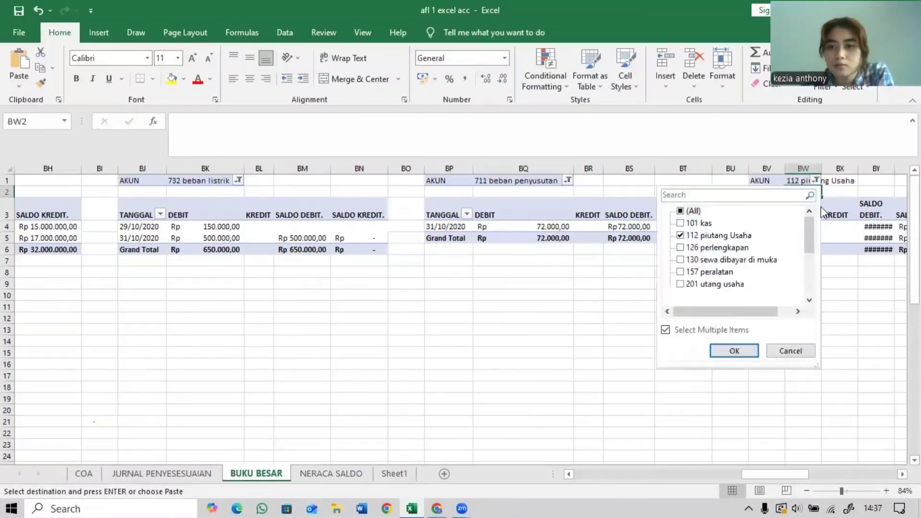
pyautogui.click(718, 235)
pyautogui.moveTo(809, 232); pyautogui.dragTo(810, 283)
pyautogui.click(681, 260)
pyautogui.click(734, 351)
# Filter the pivot table copy at CB1 to account 631 beban perlengkapan, excluding 112 piutang Usaha.
pyautogui.moveTo(796, 474); pyautogui.dragTo(845, 470)
pyautogui.click(206, 181)
pyautogui.click(72, 236)
pyautogui.moveTo(201, 232); pyautogui.dragTo(201, 283)
pyautogui.click(77, 278)
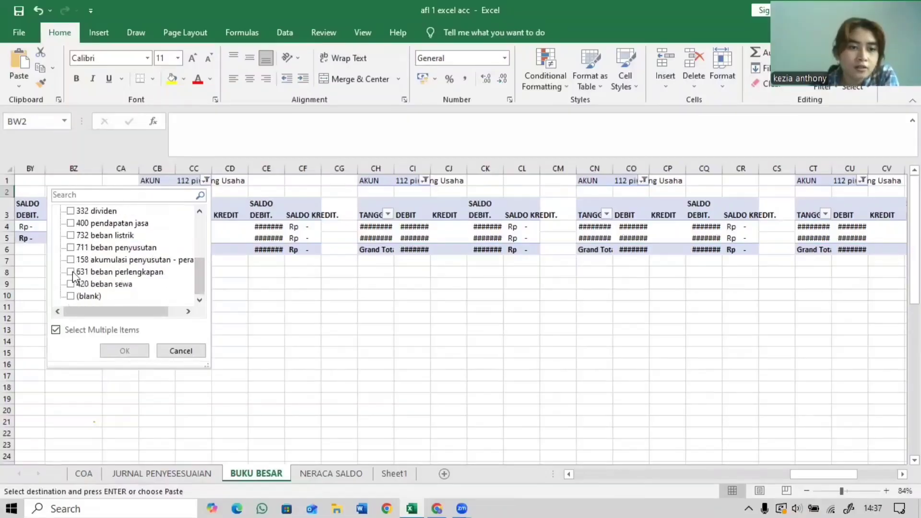
pyautogui.click(125, 351)
# Filter the pivot table copy at CH1 to account 420 beban sewa only.
pyautogui.click(543, 181)
pyautogui.click(408, 235)
pyautogui.moveTo(537, 226); pyautogui.dragTo(536, 279)
pyautogui.click(408, 283)
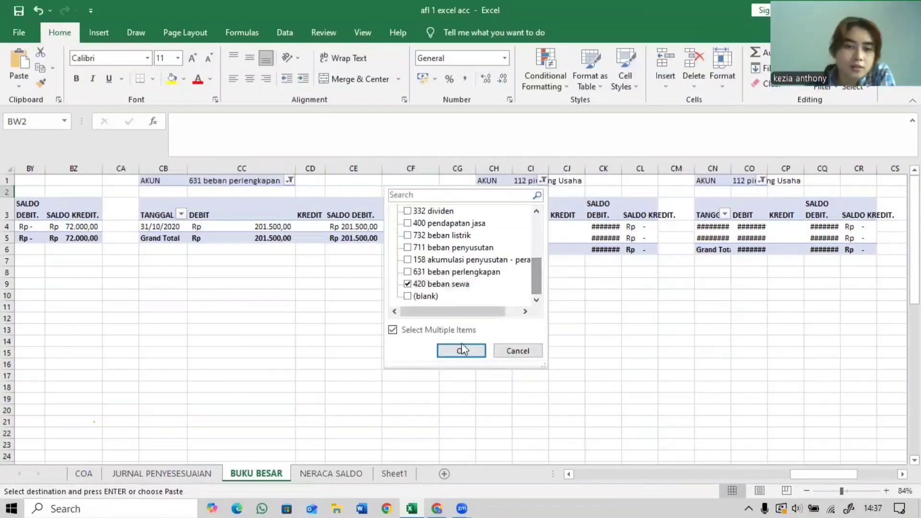
pyautogui.click(461, 351)
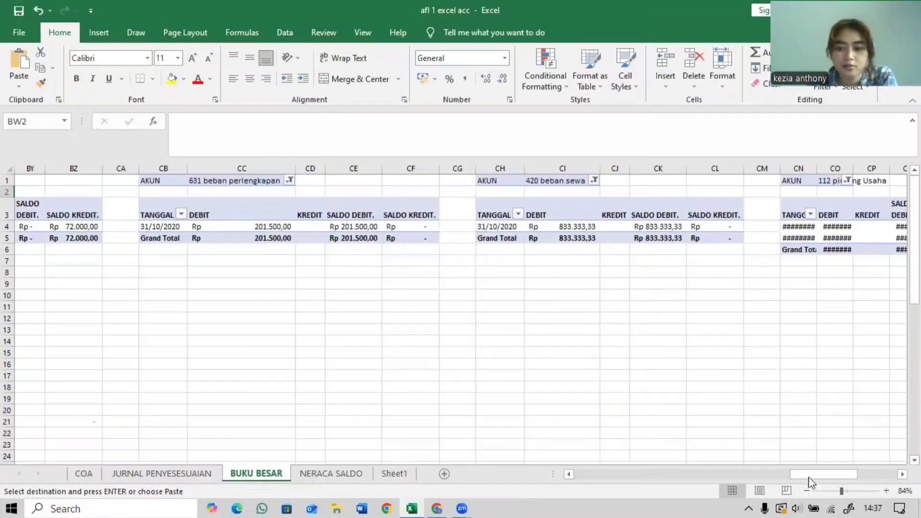
# Delete the unused 112 piutang Usaha pivot table copies in the range CM1:DM7.
pyautogui.moveTo(810, 477); pyautogui.dragTo(863, 469)
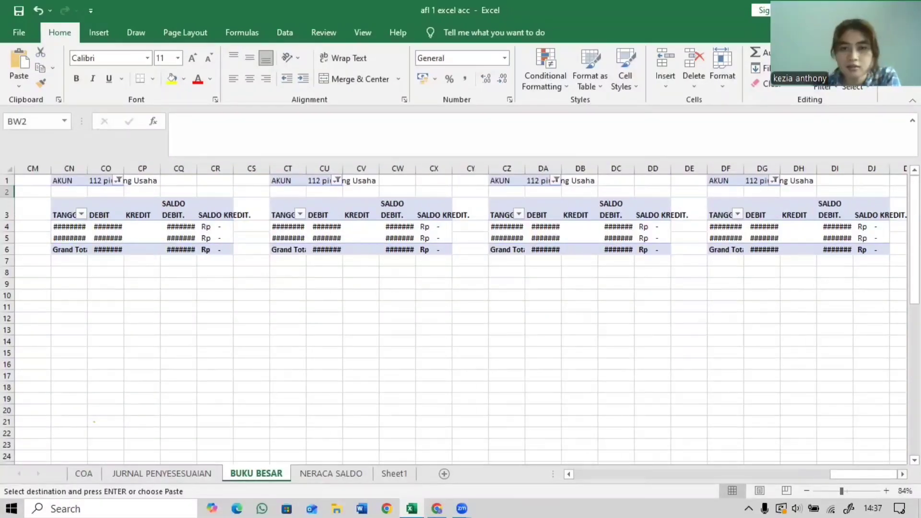
pyautogui.moveTo(834, 491); pyautogui.dragTo(835, 492)
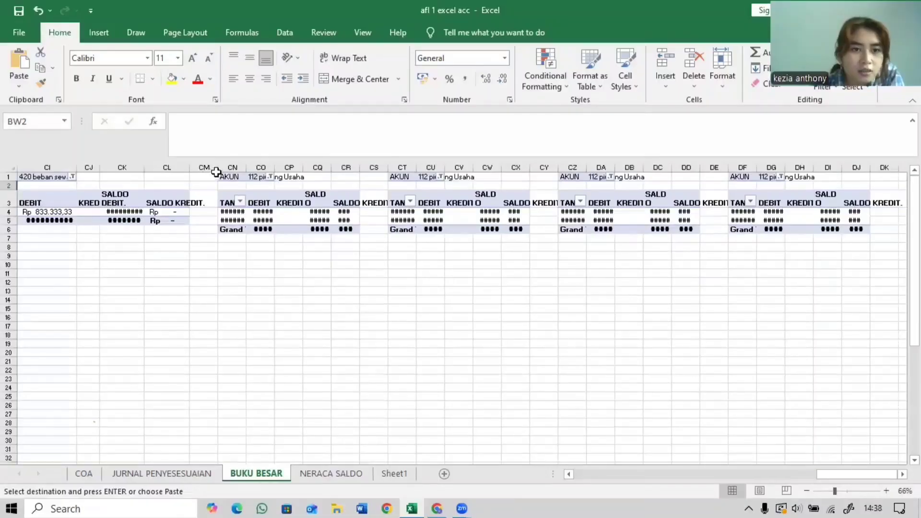
pyautogui.moveTo(216, 172); pyautogui.dragTo(864, 239)
pyautogui.click(694, 67)
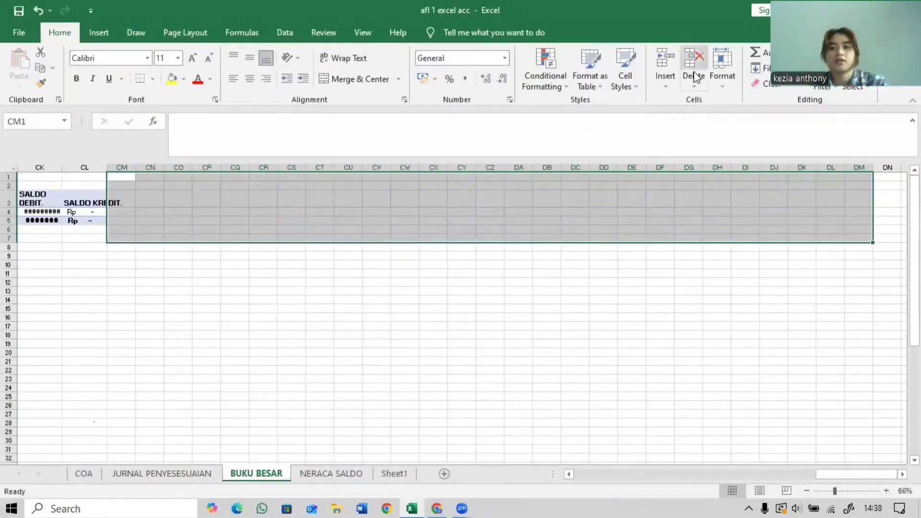
pyautogui.click(632, 350)
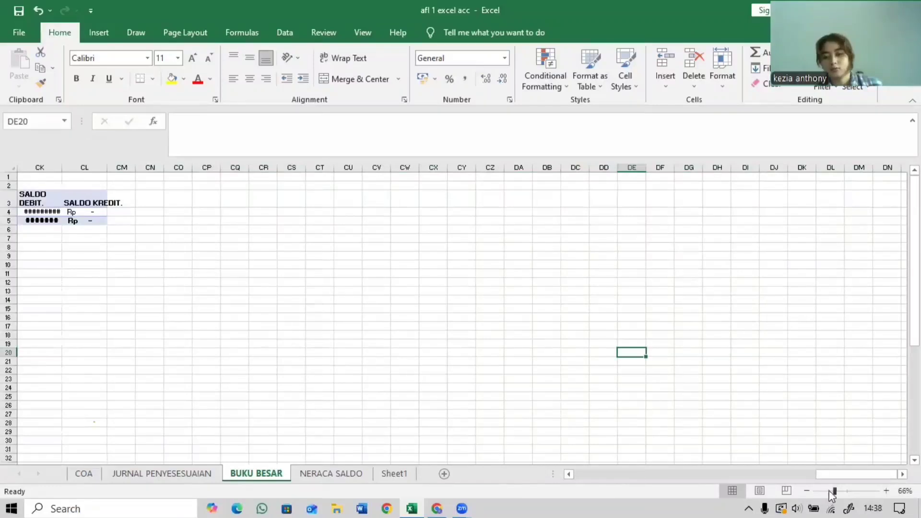
# Review the BUKU BESAR account tables alongside the adjusting entries on the JURNAL PENYESESUAIAN sheet.
pyautogui.click(843, 490)
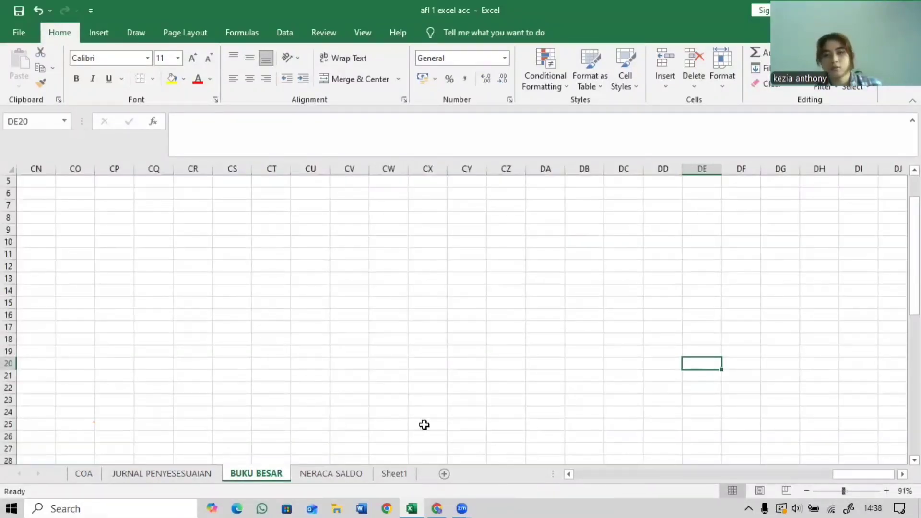
pyautogui.click(582, 473)
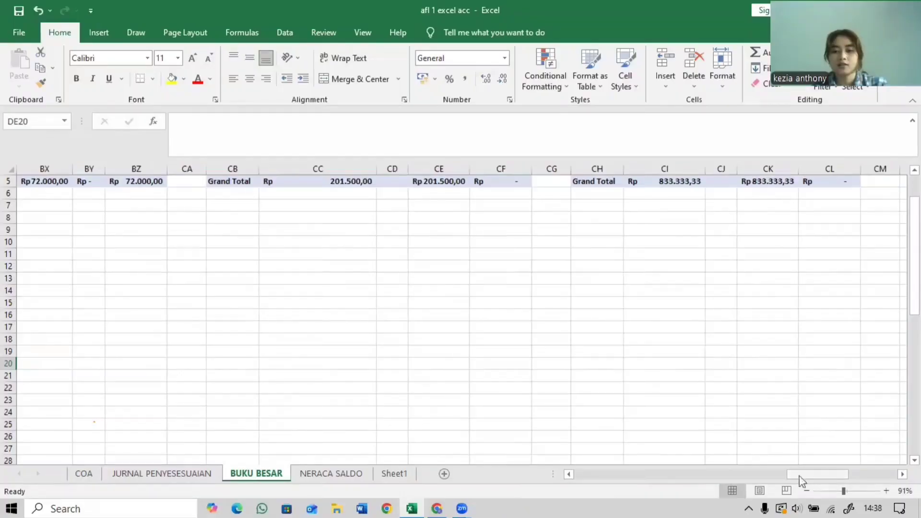
pyautogui.moveTo(802, 480); pyautogui.dragTo(561, 487)
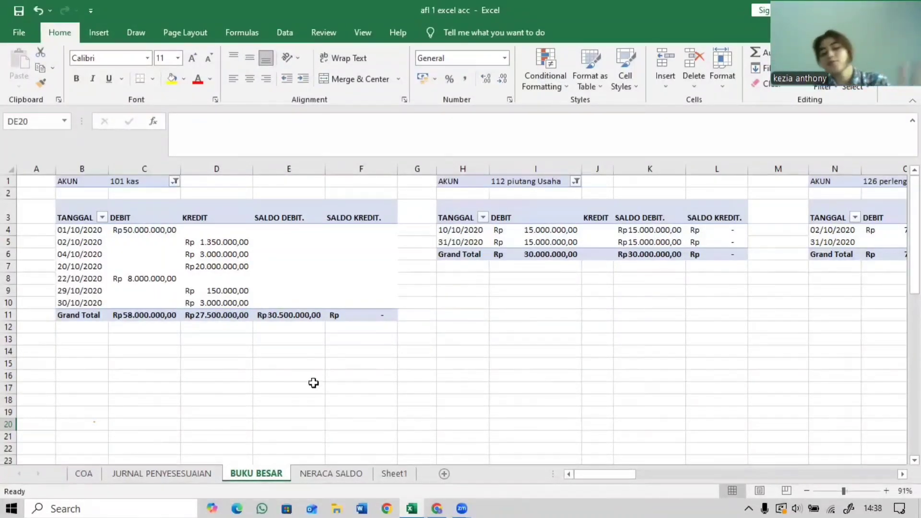
pyautogui.click(210, 472)
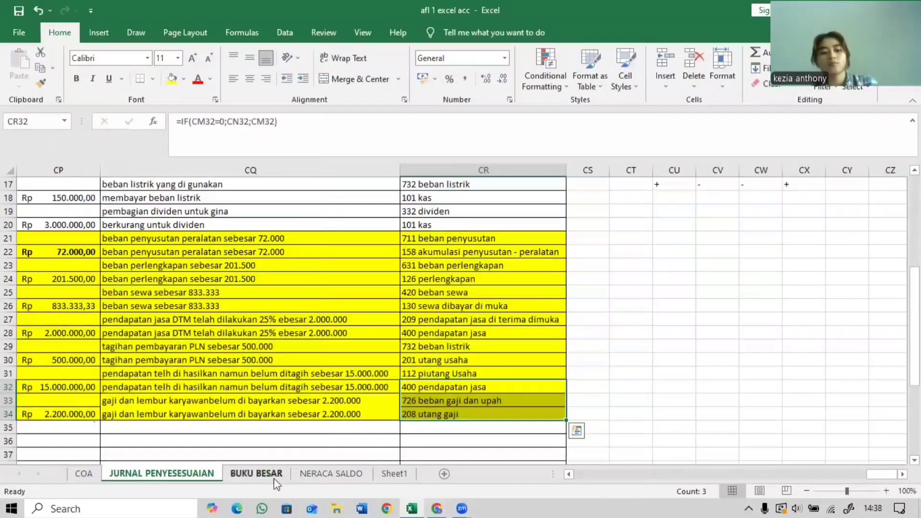
pyautogui.click(257, 473)
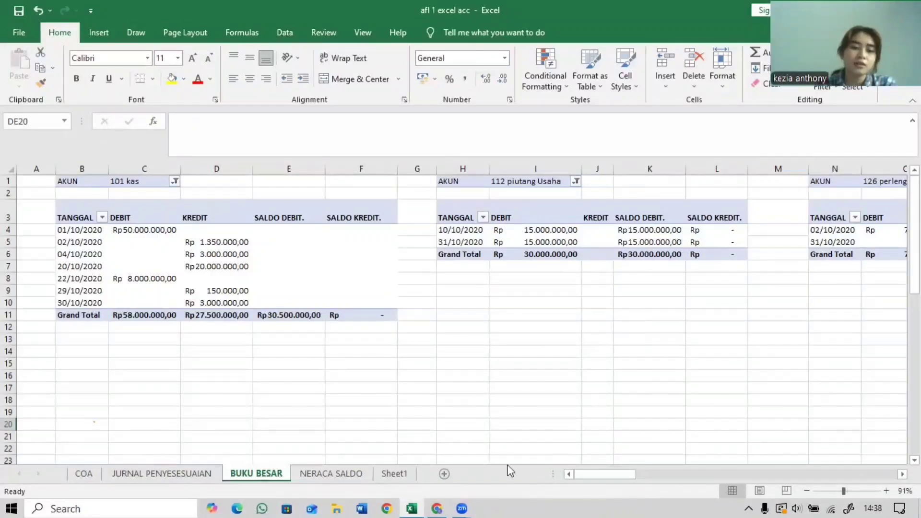
pyautogui.moveTo(591, 475); pyautogui.dragTo(461, 430)
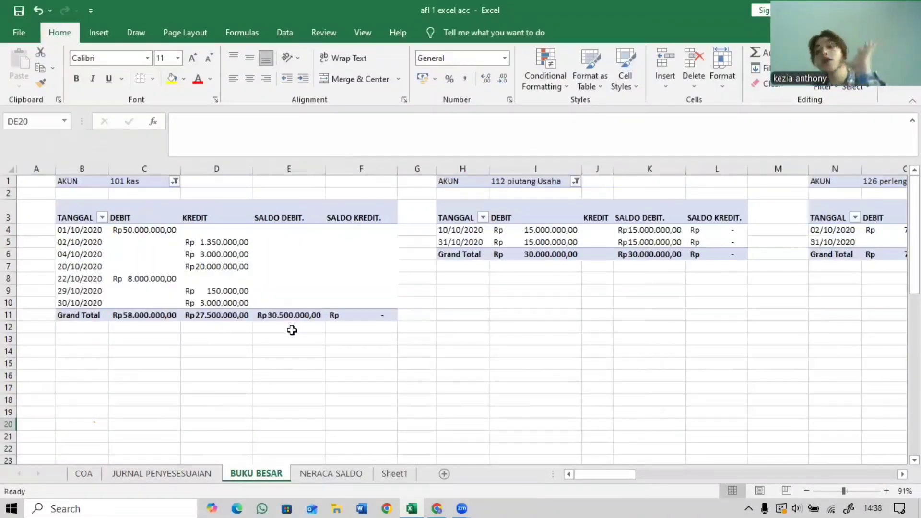
# Rename the BUKU BESAR sheet as "BUKU BESAR telah di sesuaikan".
pyautogui.doubleClick(267, 475)
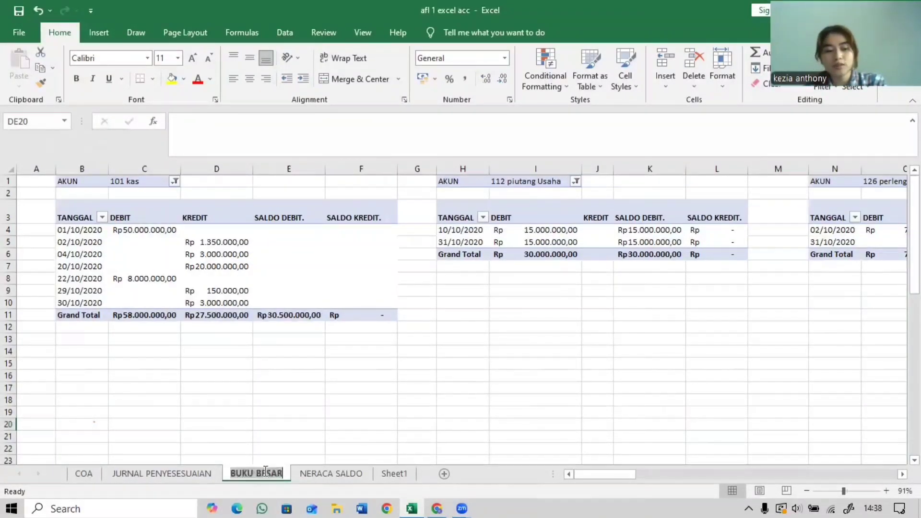
pyautogui.write('TELA')
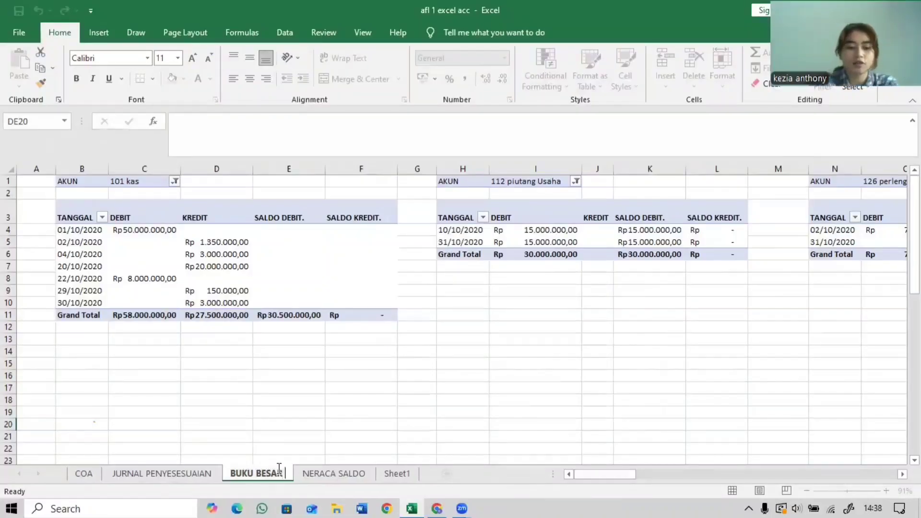
pyautogui.press('BackSpace')
pyautogui.press('BackSpace')
pyautogui.press('BackSpace')
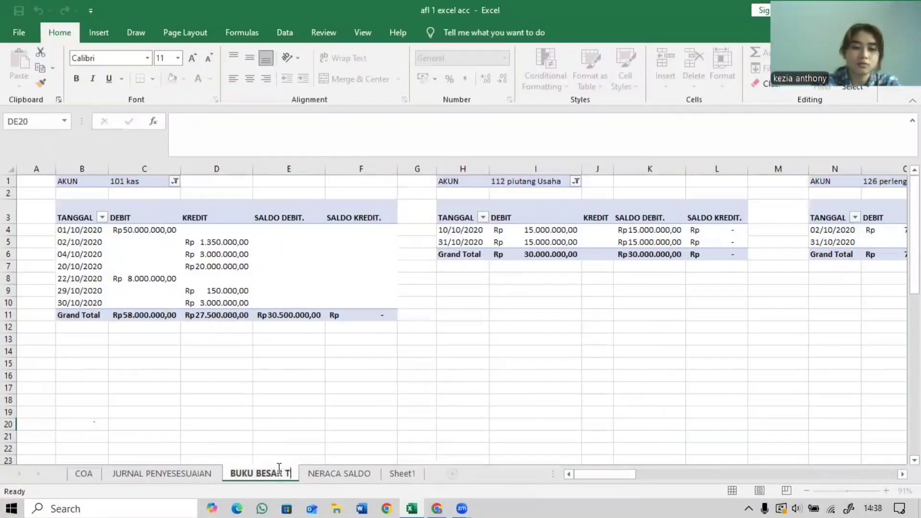
pyautogui.press('BackSpace')
pyautogui.write('telah')
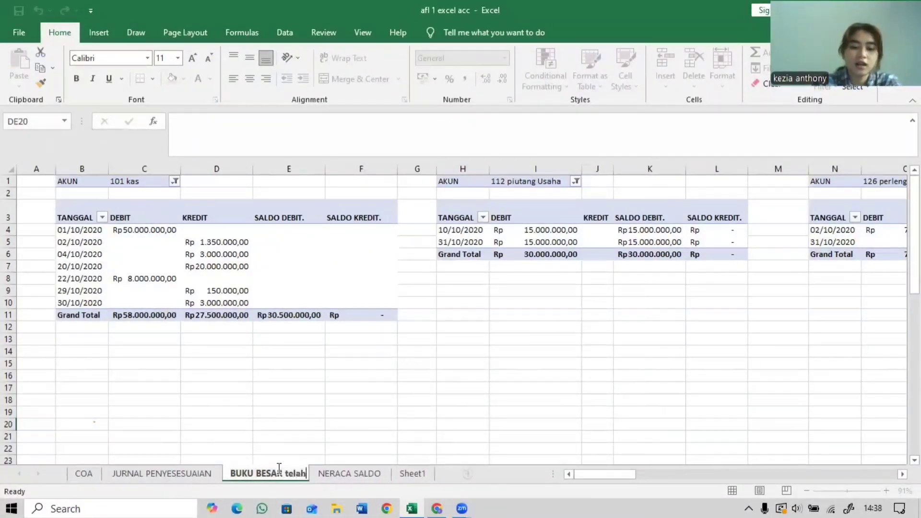
pyautogui.write(' di sesuaikan')
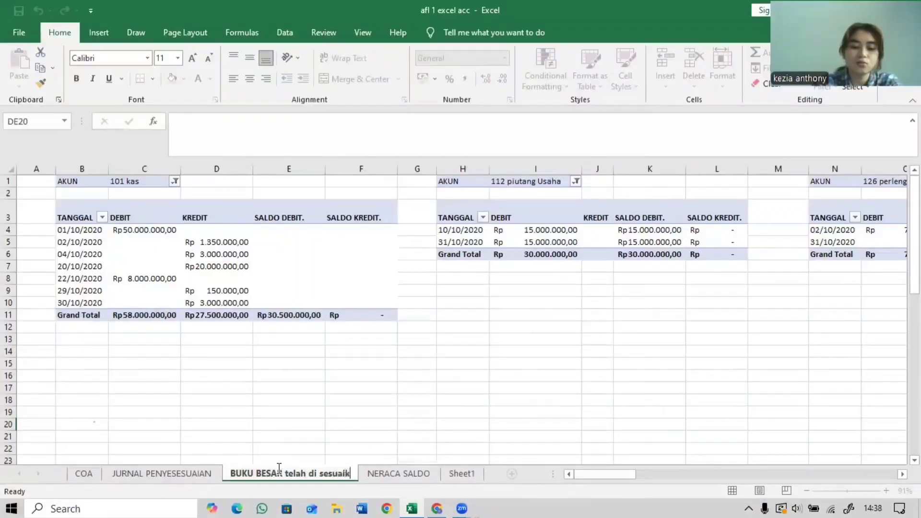
# Open the NERACA SALDO sheet and check which accounts the trial balance pivot table's AKUN filter offers.
pyautogui.click(379, 472)
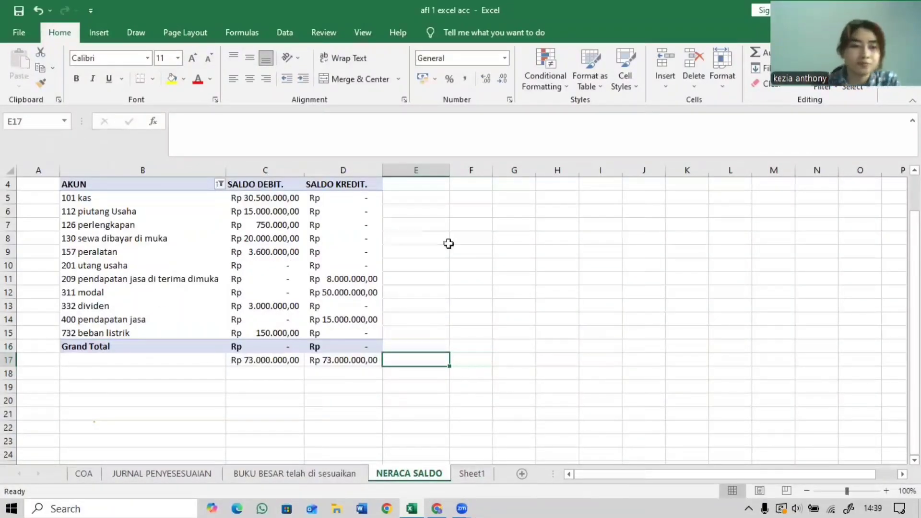
pyautogui.click(88, 188)
pyautogui.click(516, 241)
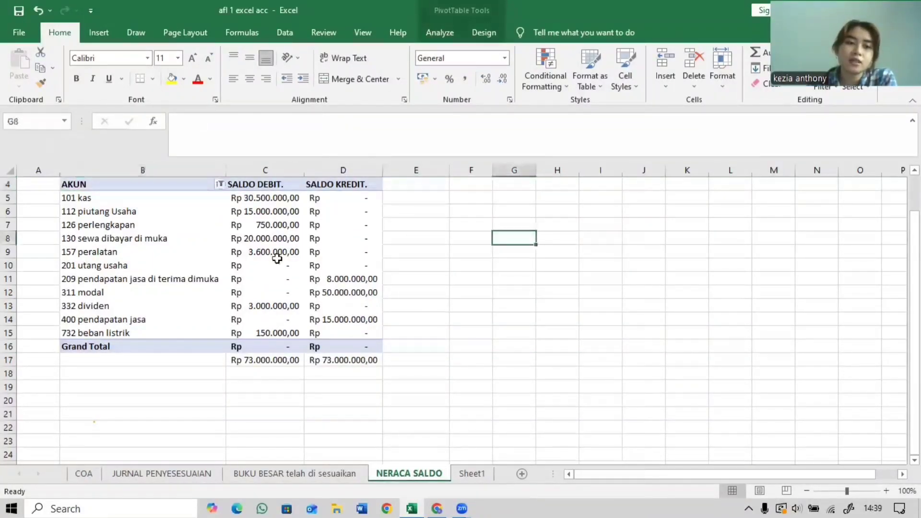
pyautogui.click(106, 185)
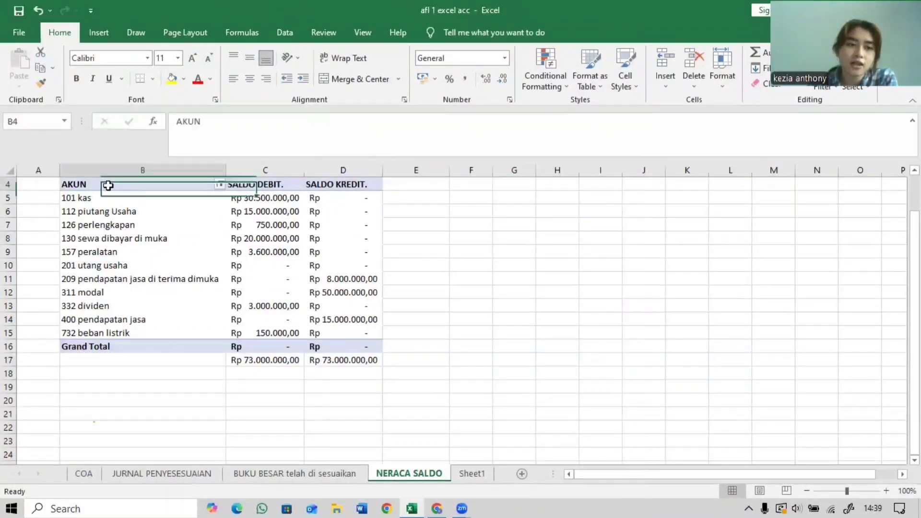
pyautogui.click(219, 185)
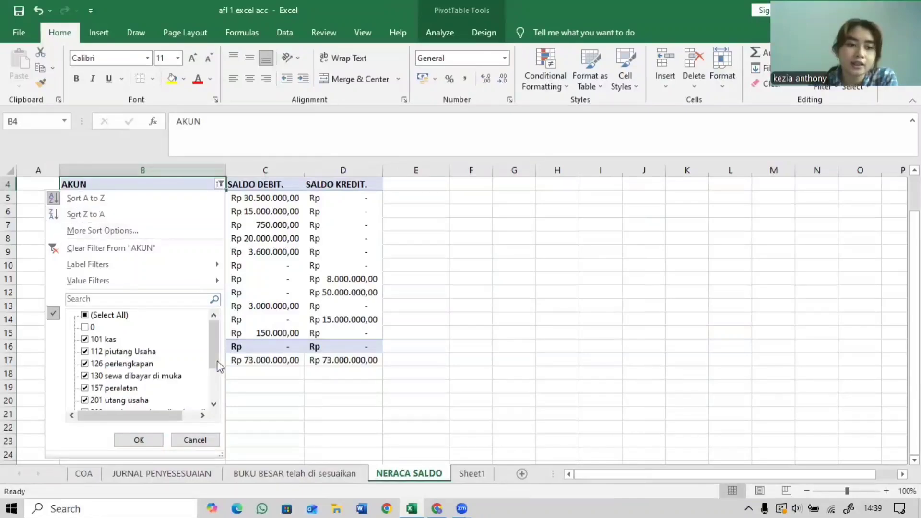
pyautogui.moveTo(210, 335)
pyautogui.mouseDown()
pyautogui.moveTo(199, 387)
pyautogui.moveTo(197, 325)
pyautogui.mouseUp()
pyautogui.click(263, 377)
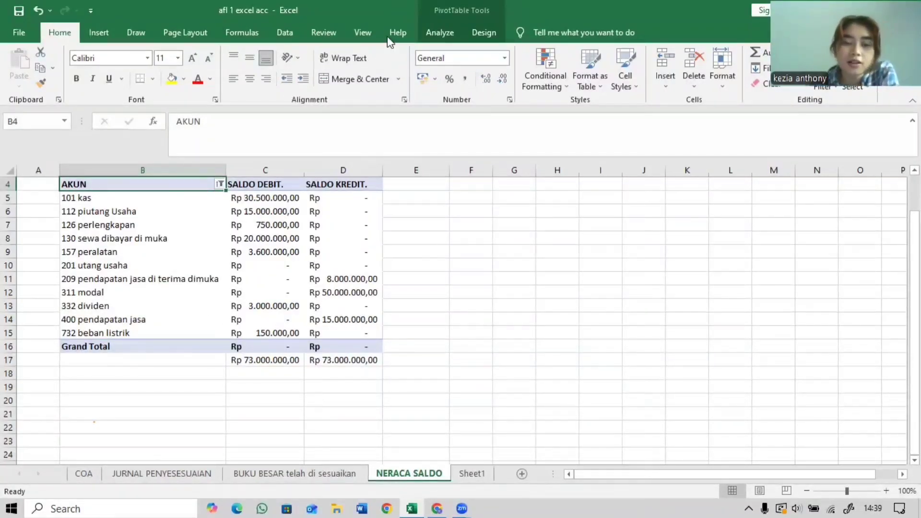
# Change the trial balance pivot table's data source to JURNAL PENYESESUAIAN CL2:CR34, replacing the existing data below it.
pyautogui.click(437, 28)
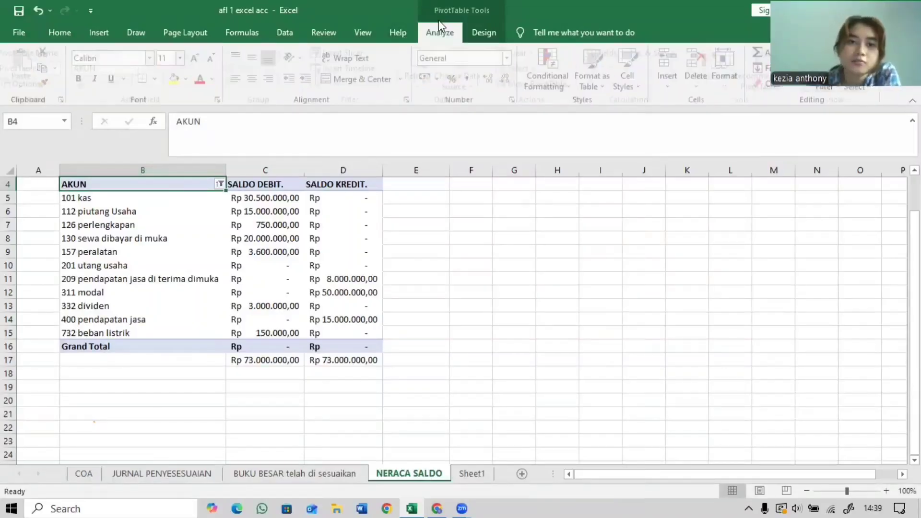
pyautogui.click(468, 59)
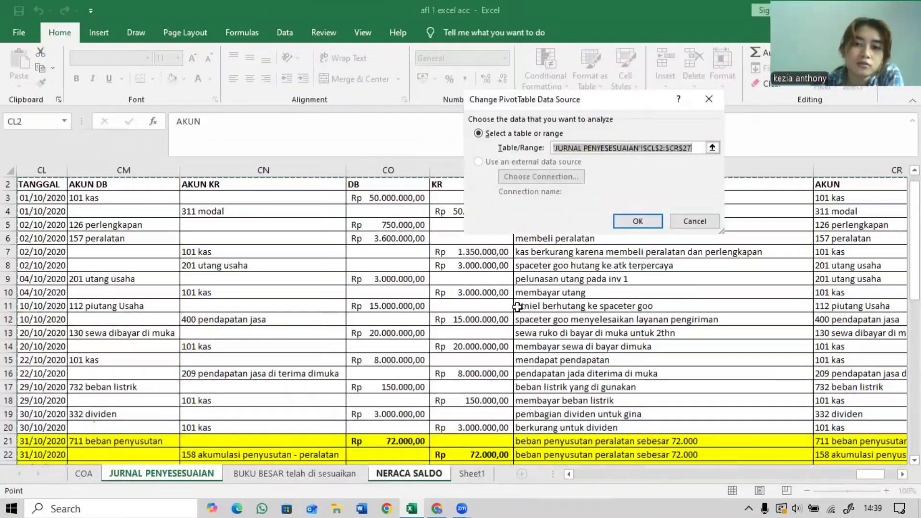
pyautogui.scroll(-2, 489, 303)
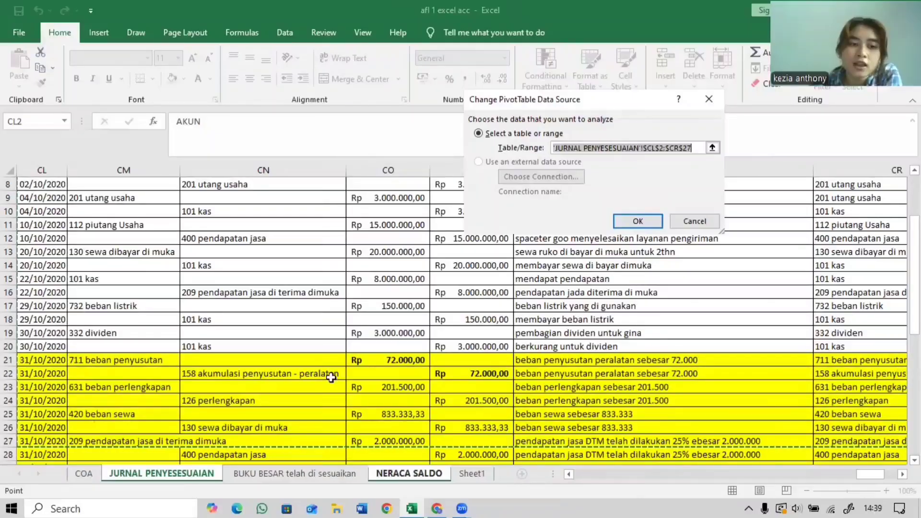
pyautogui.scroll(2, 331, 378)
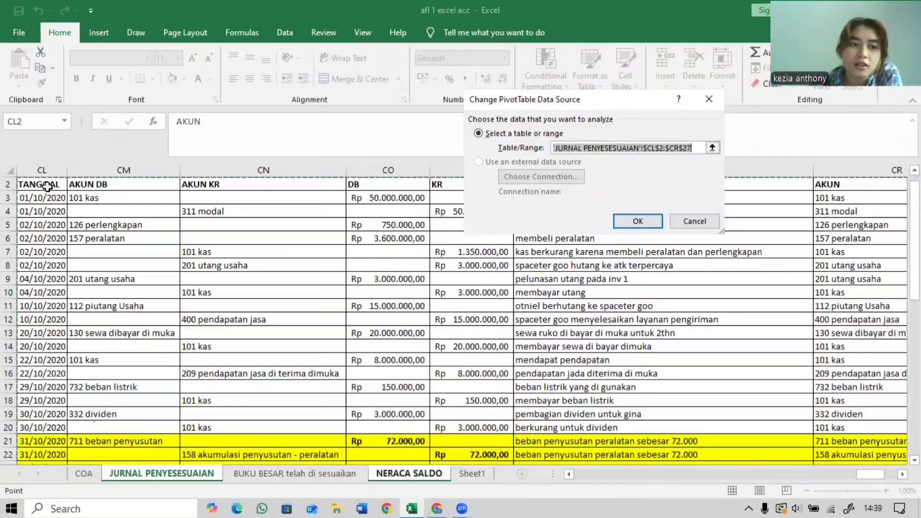
pyautogui.moveTo(40, 185); pyautogui.dragTo(786, 225)
pyautogui.moveTo(866, 216); pyautogui.dragTo(866, 453)
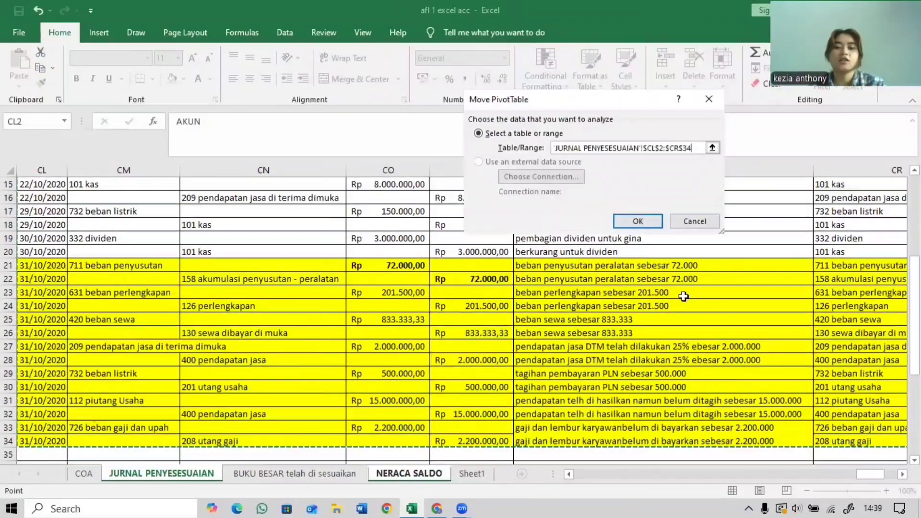
pyautogui.click(636, 224)
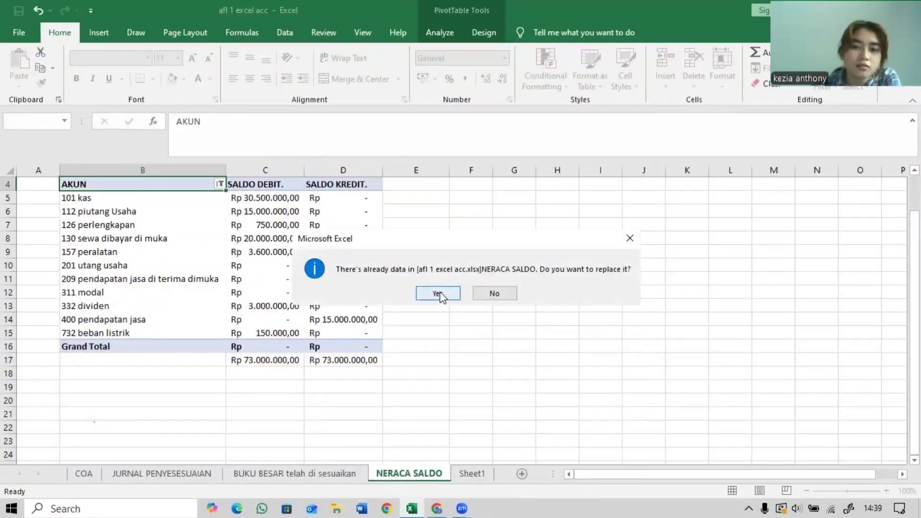
pyautogui.click(438, 294)
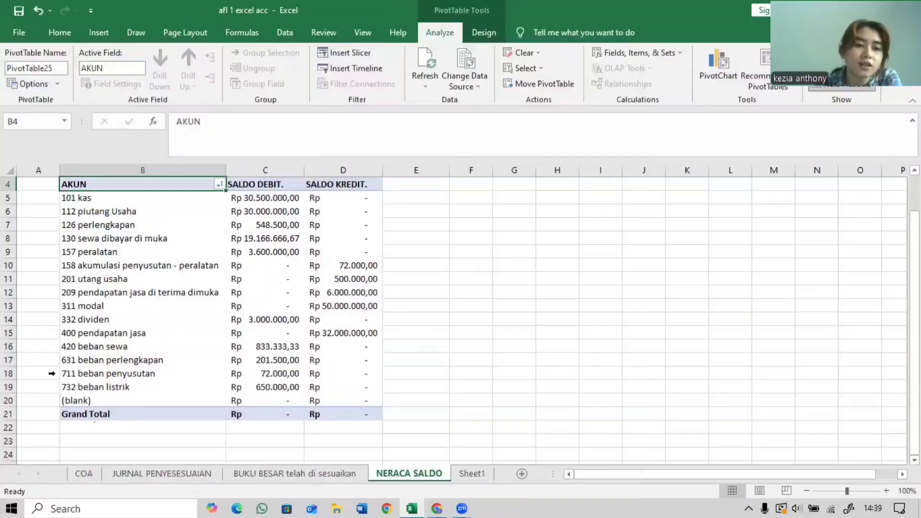
# Exclude the (blank) item from the AKUN filter of the NERACA SALDO pivot table.
pyautogui.click(219, 184)
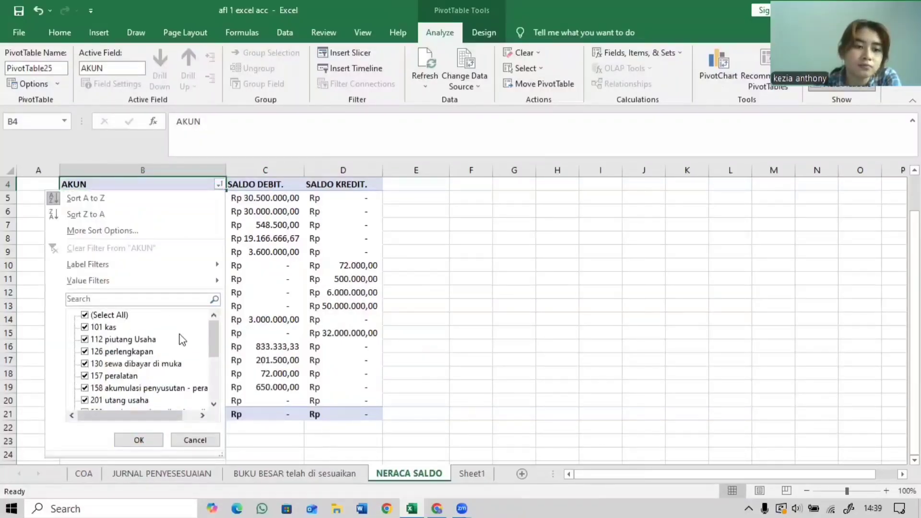
pyautogui.scroll(-5, 177, 343)
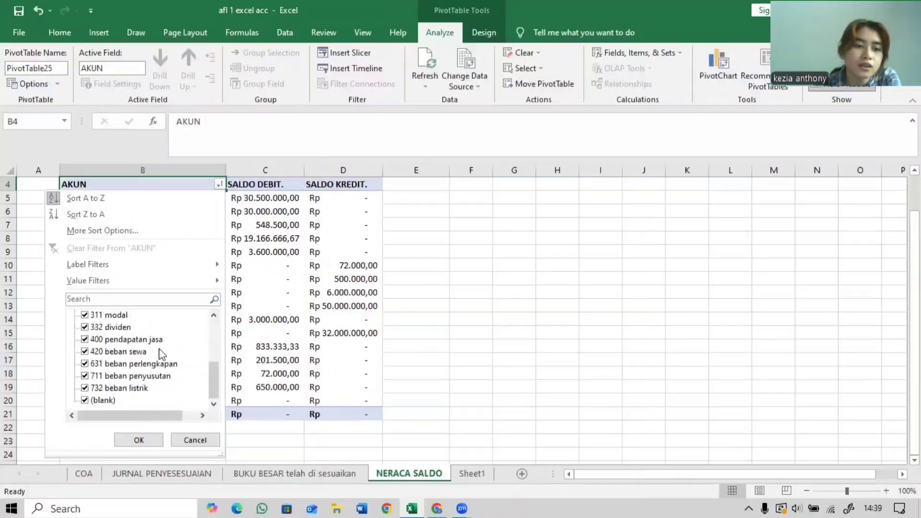
pyautogui.click(85, 401)
pyautogui.click(153, 439)
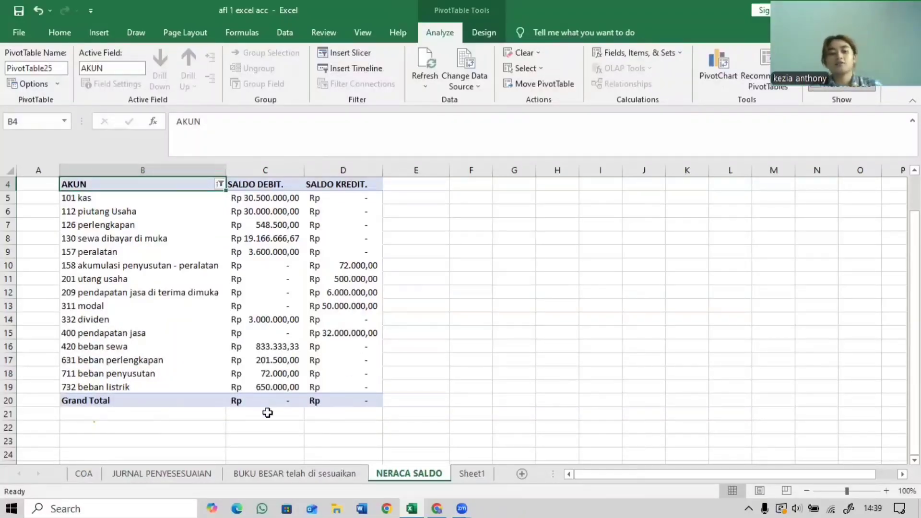
# Total the SALDO DEBIT. column below the trial balance by entering a SUM of C5:C19 in cell C21.
pyautogui.click(274, 417)
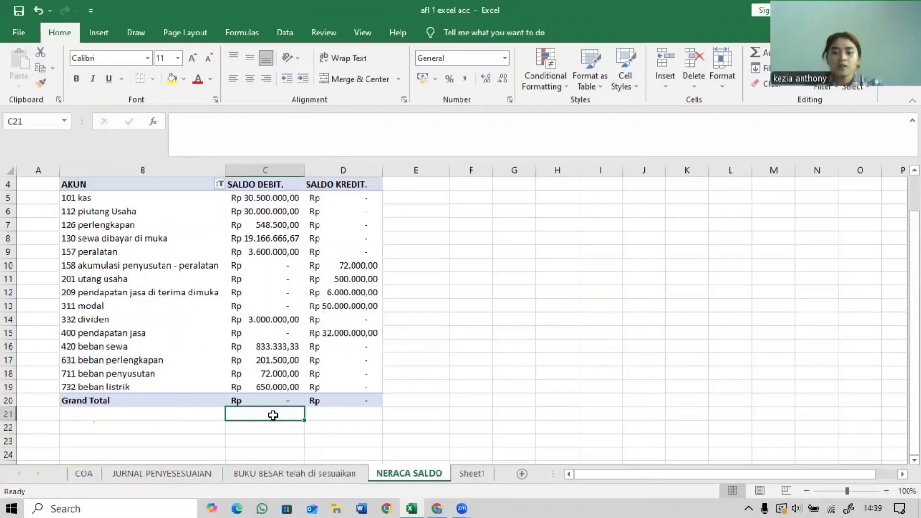
pyautogui.write('=sum')
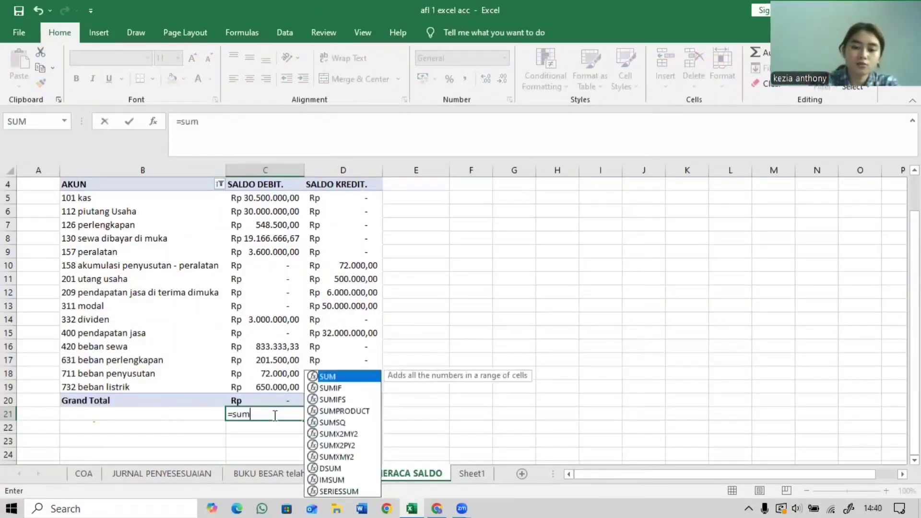
pyautogui.write('(')
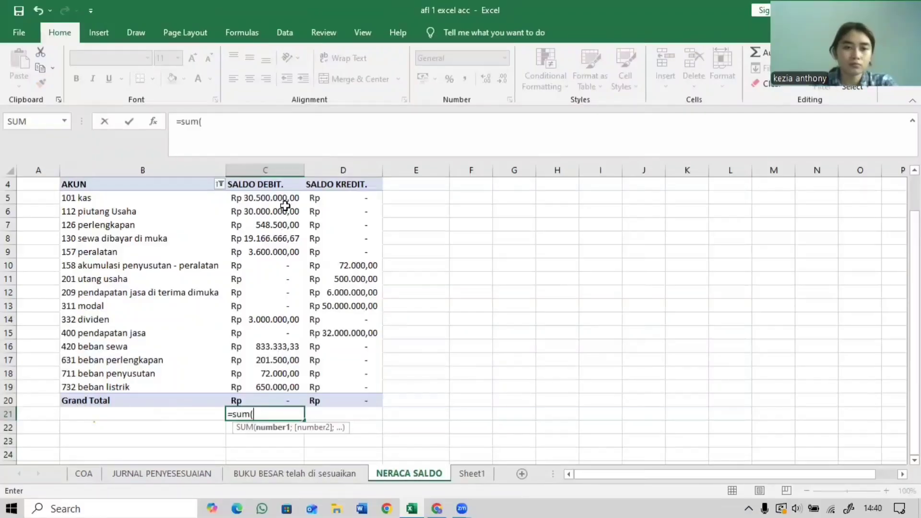
pyautogui.moveTo(285, 198); pyautogui.dragTo(296, 391)
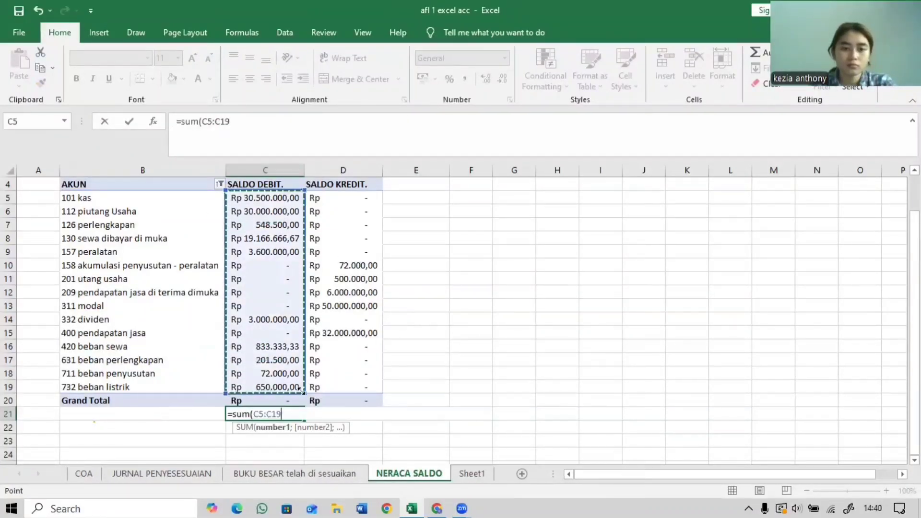
pyautogui.press('Return')
# Total the SALDO KREDIT. column in cell D21 with a SUM of D5:D19.
pyautogui.click(337, 413)
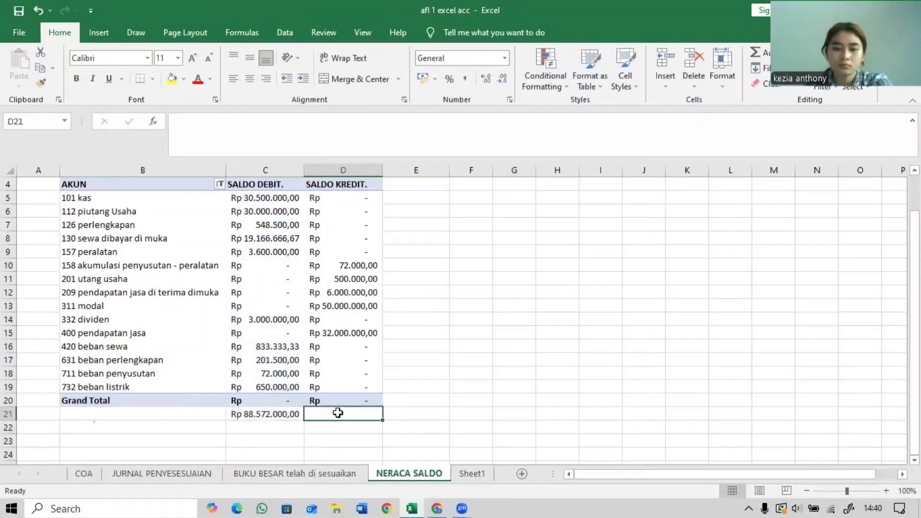
pyautogui.write('=')
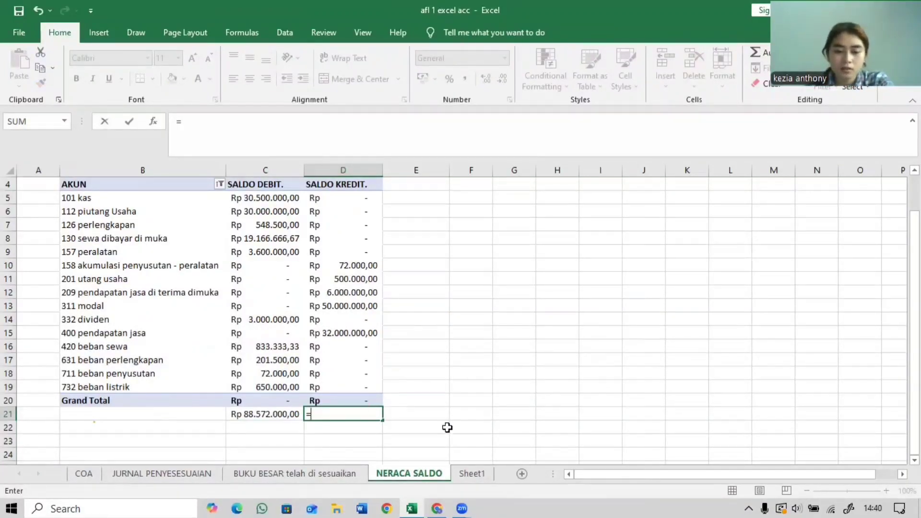
pyautogui.write('sum(')
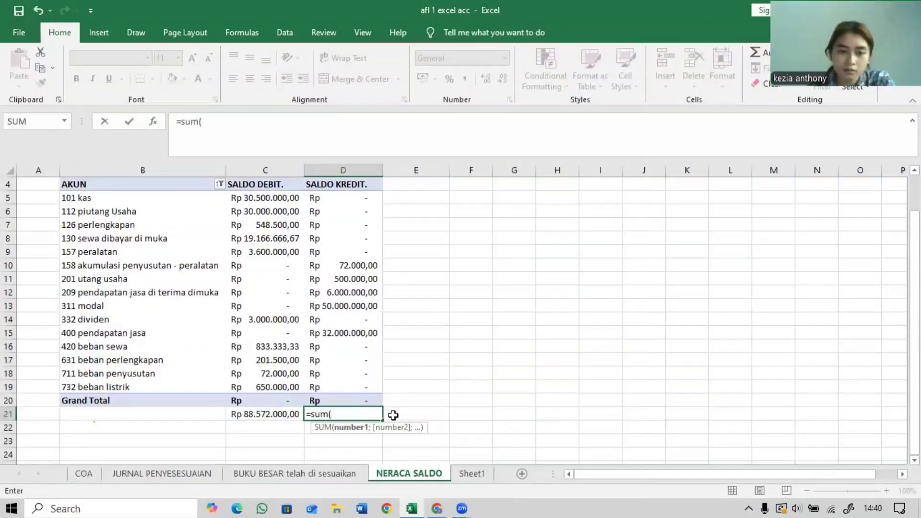
pyautogui.moveTo(341, 199); pyautogui.dragTo(362, 396)
pyautogui.moveTo(345, 200); pyautogui.dragTo(350, 384)
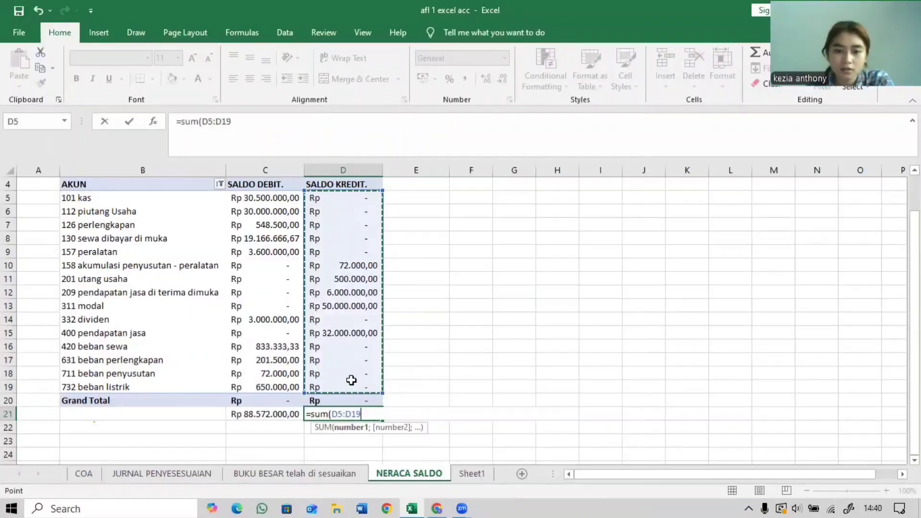
pyautogui.press('Return')
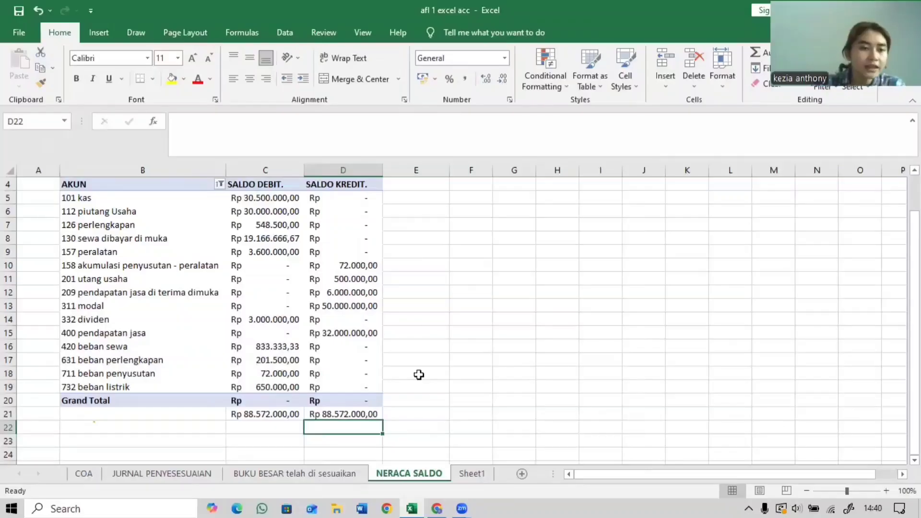
# Review the accounts in the AKUN column of the adjusted trial balance, from 101 kas through the beban accounts.
pyautogui.click(141, 201)
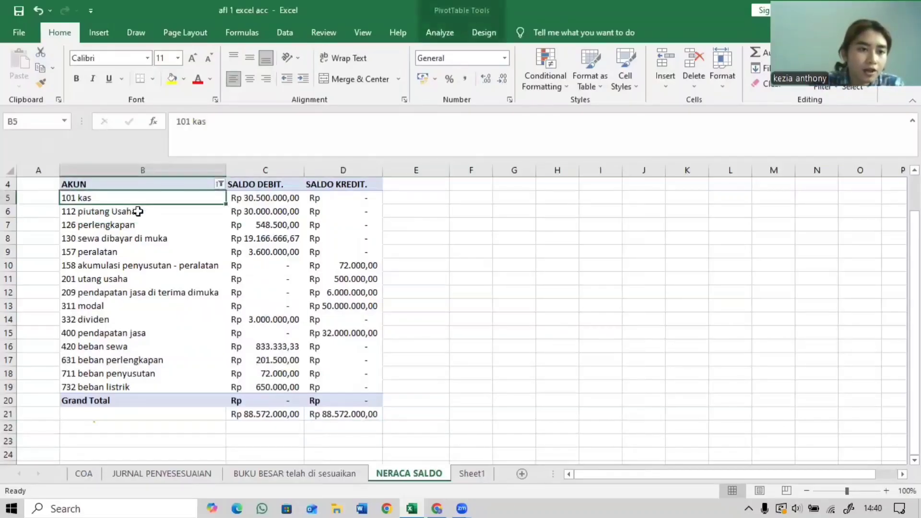
pyautogui.click(138, 211)
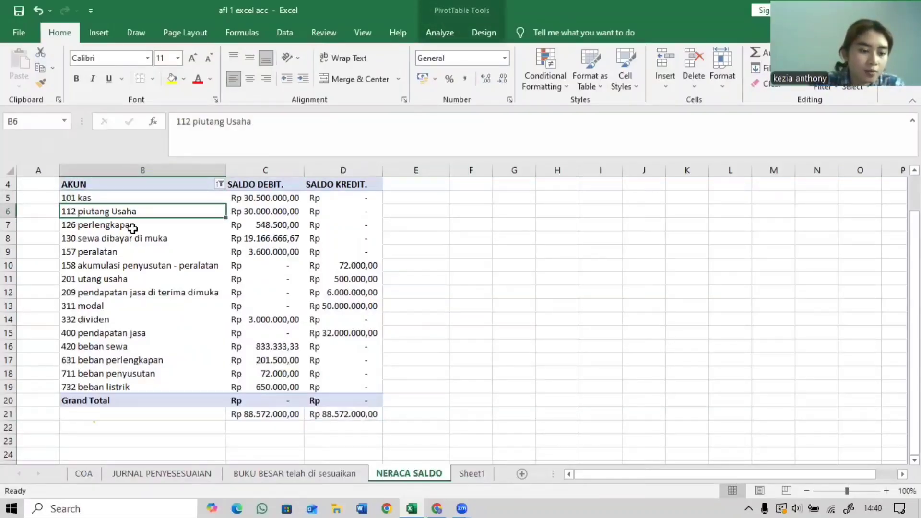
pyautogui.click(133, 225)
pyautogui.moveTo(114, 253); pyautogui.dragTo(113, 266)
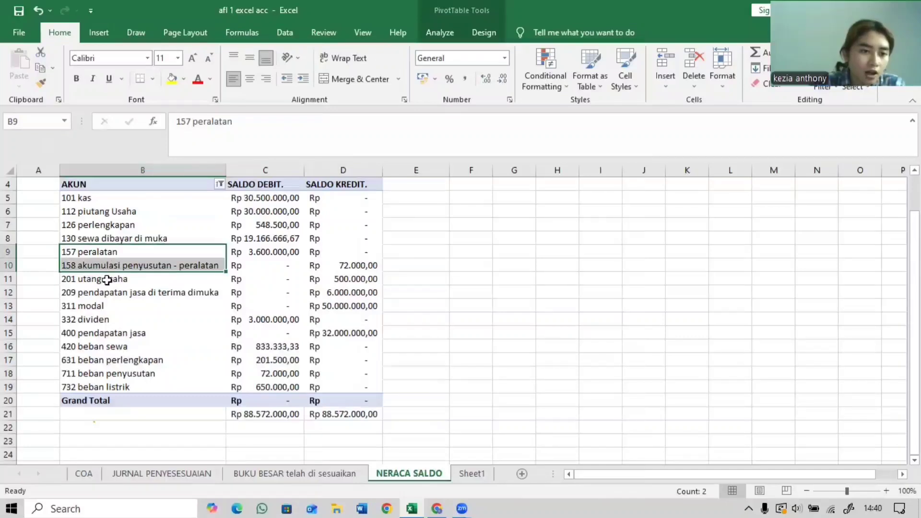
pyautogui.click(110, 292)
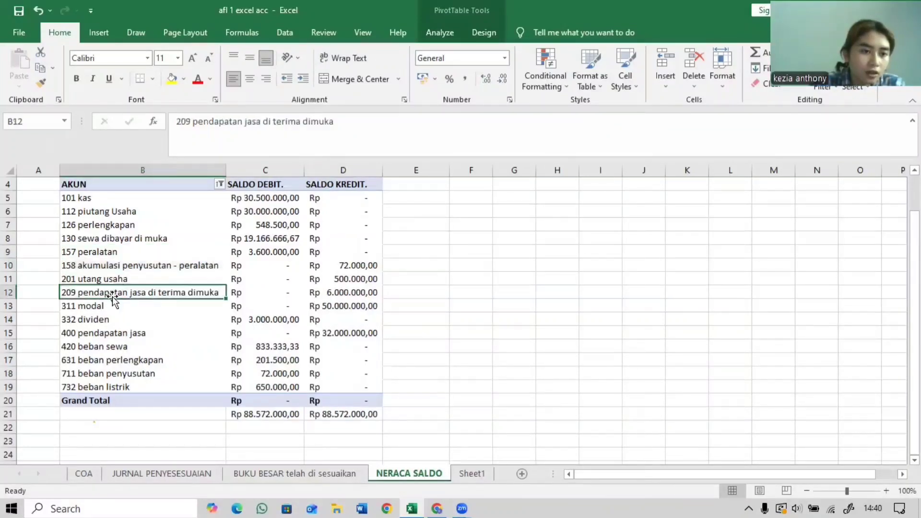
pyautogui.click(96, 309)
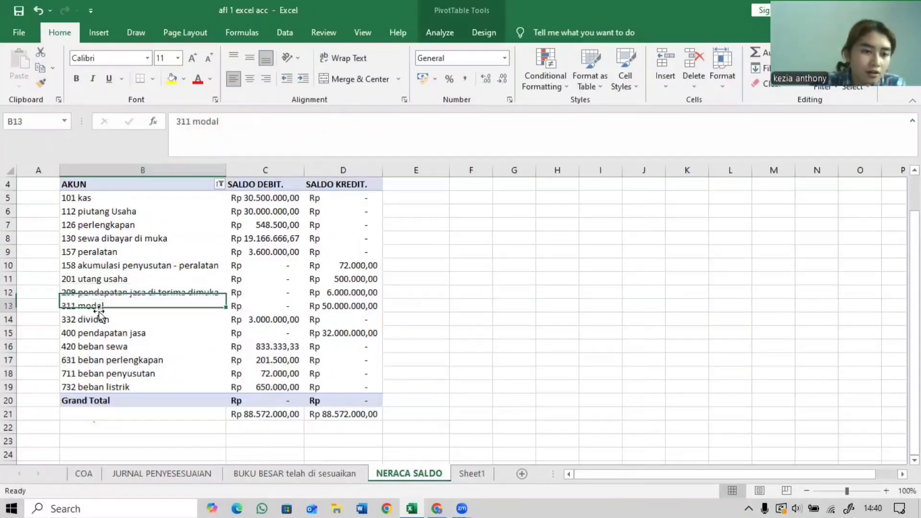
pyautogui.click(110, 334)
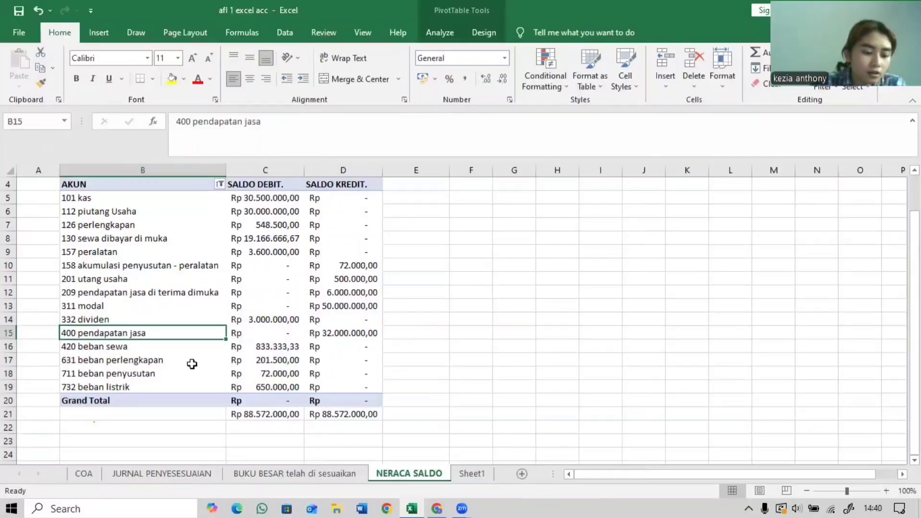
pyautogui.click(177, 368)
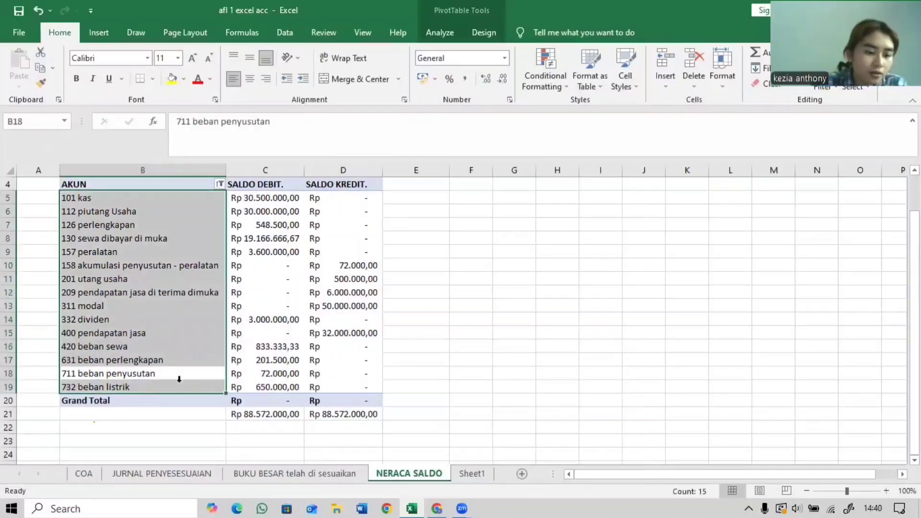
pyautogui.click(158, 438)
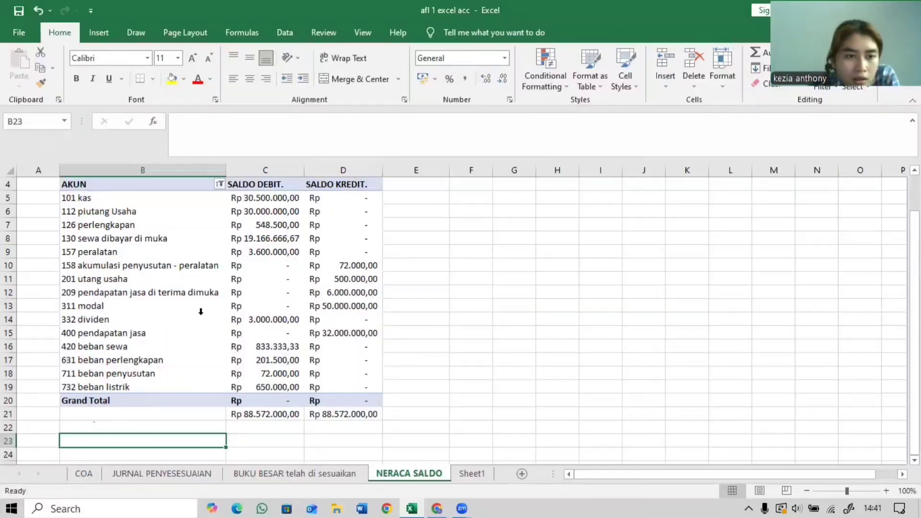
# Examine the accounts included in the AKUN filter of the NERACA SALDO pivot table without changing the selection.
pyautogui.click(219, 184)
pyautogui.scroll(-5, 211, 355)
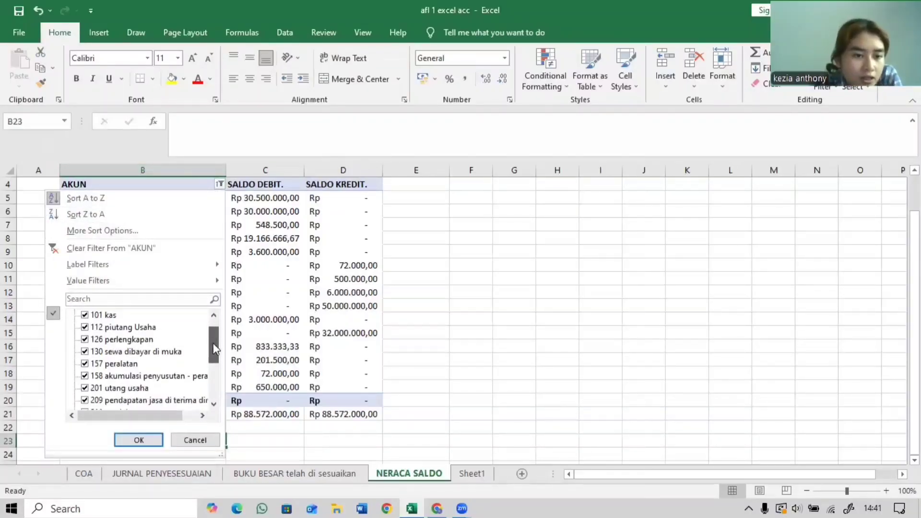
pyautogui.scroll(-3, 208, 361)
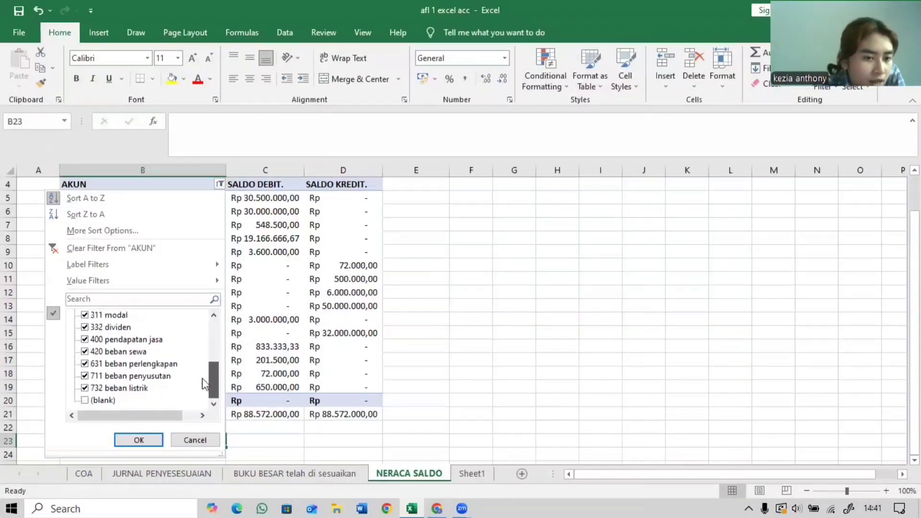
pyautogui.scroll(3, 202, 379)
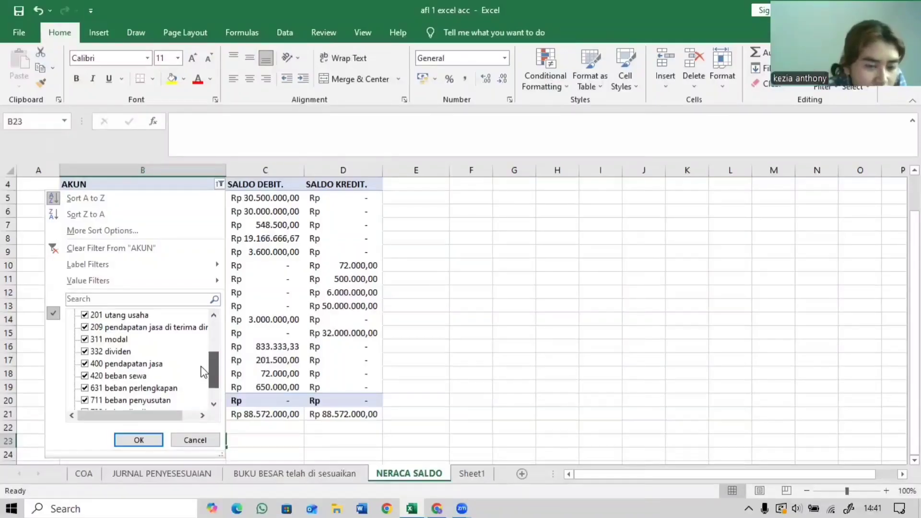
pyautogui.scroll(3, 206, 352)
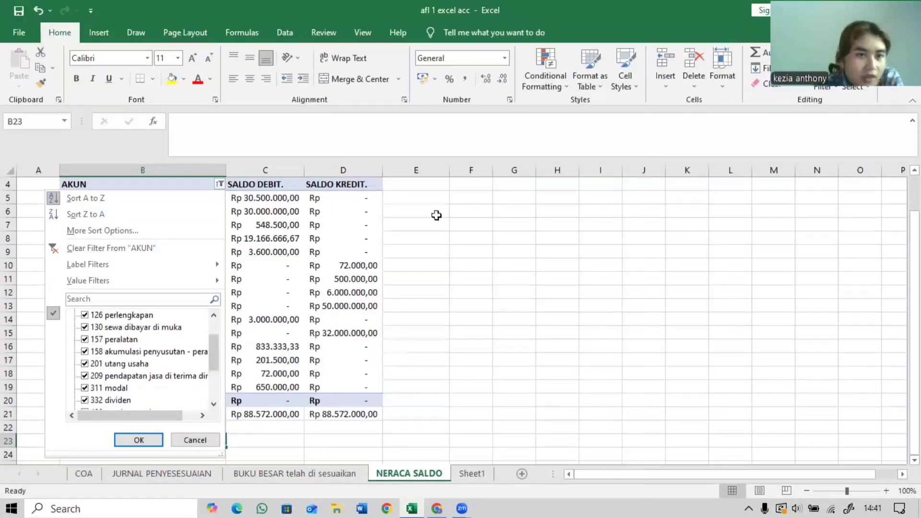
pyautogui.click(419, 215)
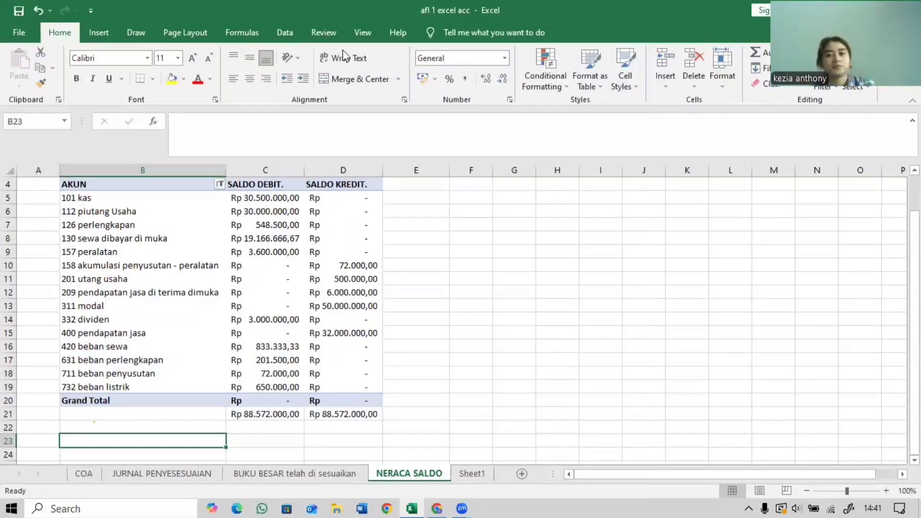
pyautogui.click(145, 184)
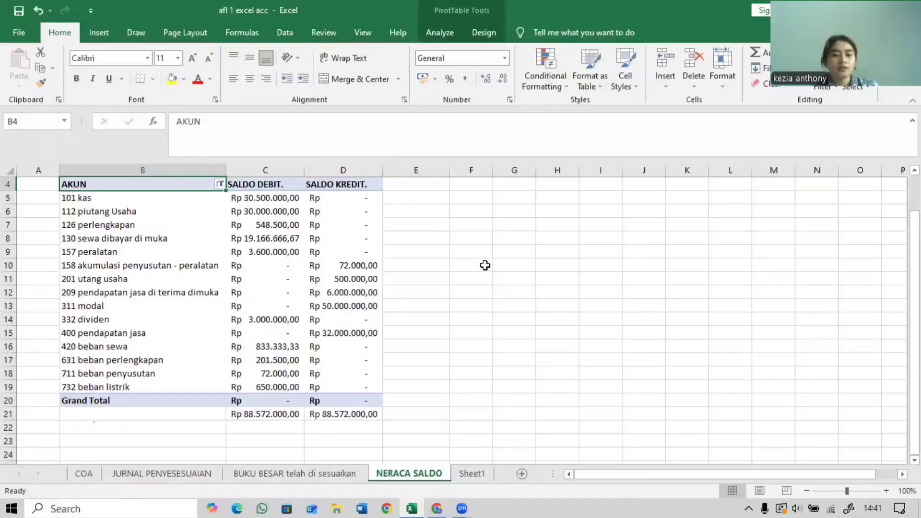
# Examine the accounts offered by the AKUN filter of the 420 beban sewa ledger on the BUKU BESAR telah di sesuaikan sheet.
pyautogui.click(295, 473)
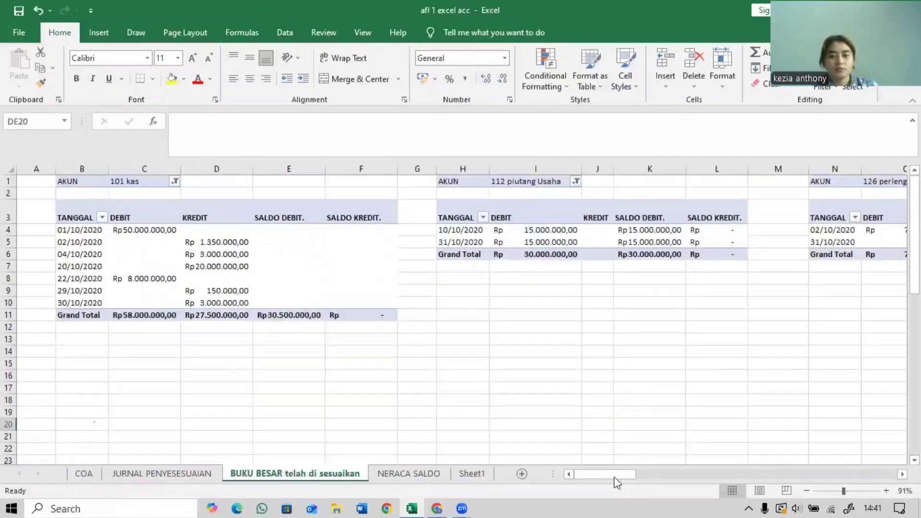
pyautogui.moveTo(614, 477); pyautogui.dragTo(852, 473)
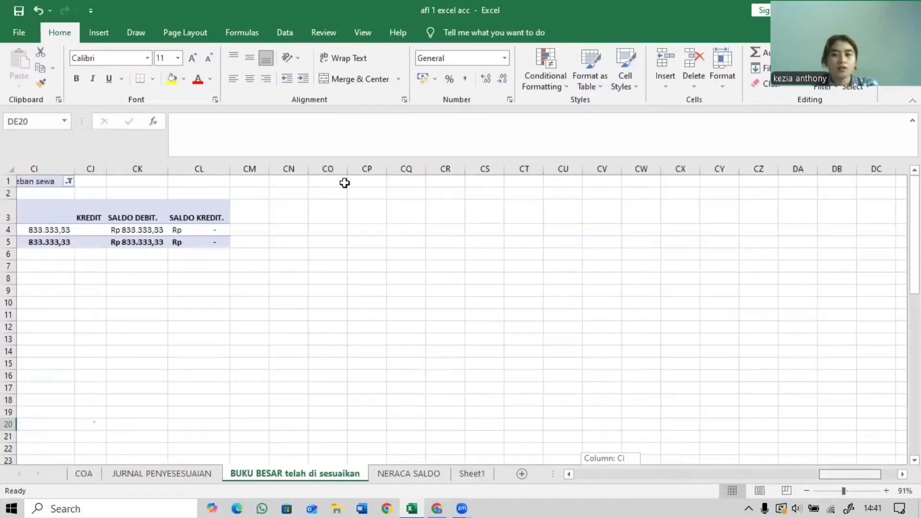
pyautogui.moveTo(344, 183); pyautogui.dragTo(202, 175)
pyautogui.click(92, 181)
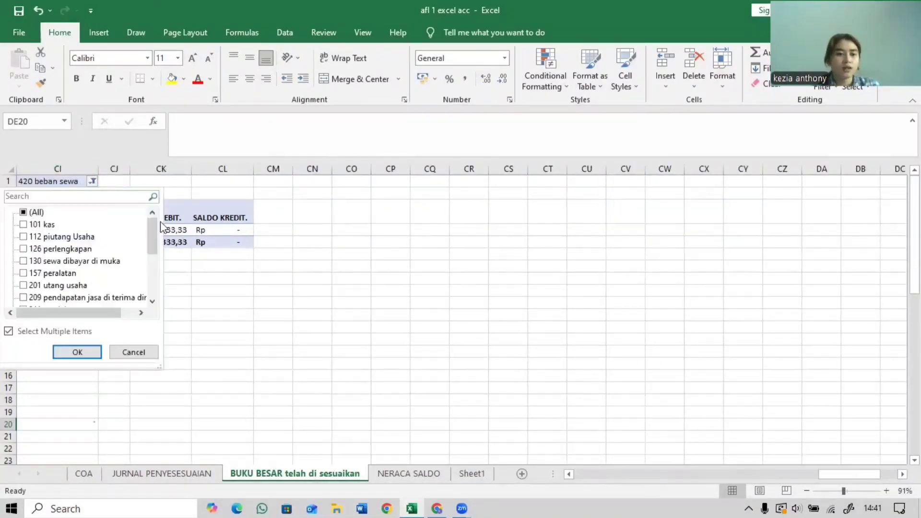
pyautogui.moveTo(152, 226); pyautogui.dragTo(160, 253)
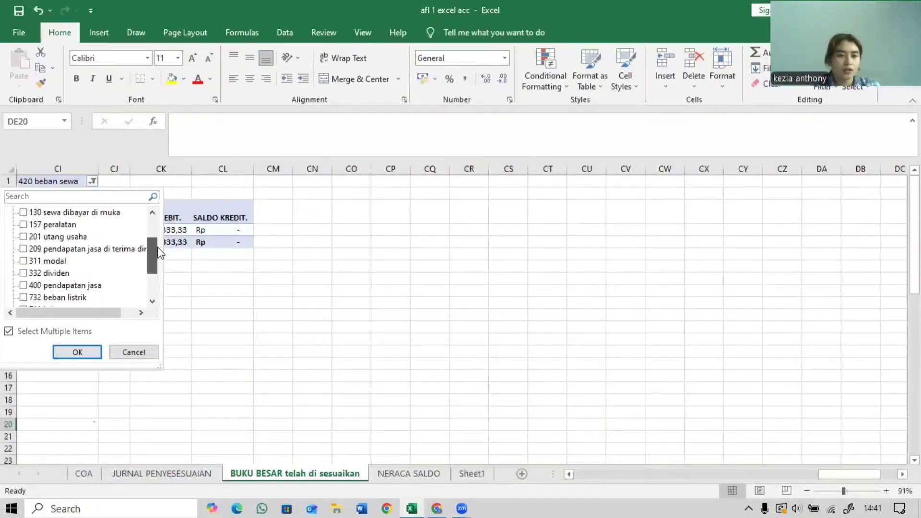
# Check the 208 utang gaji entry in row 34 of the JURNAL PENYESESUAIAN sheet.
pyautogui.click(110, 476)
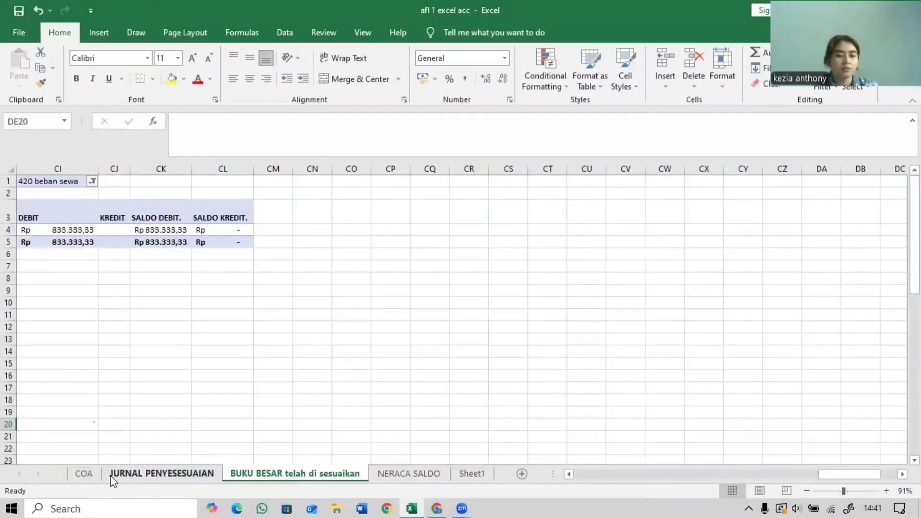
pyautogui.click(140, 472)
pyautogui.click(261, 443)
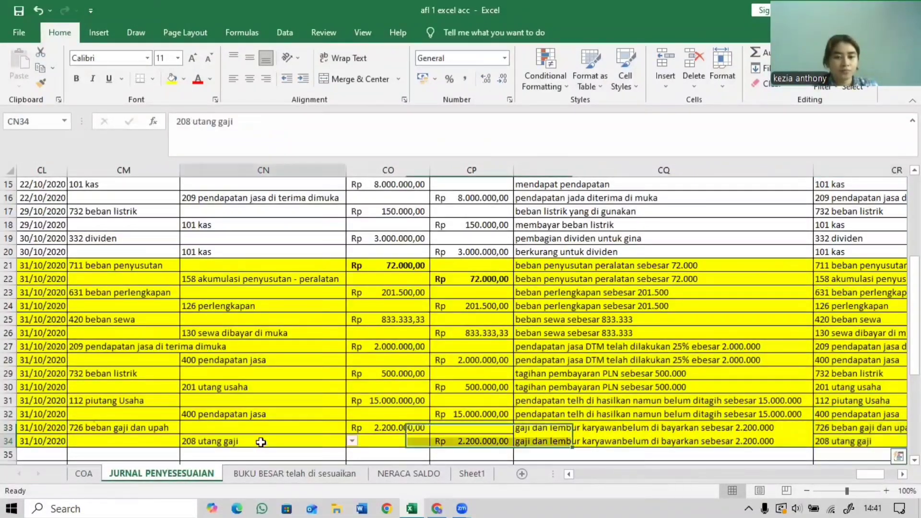
# Check that the 420 beban sewa pivot table's data source covers 'JURNAL PENYESESUAIAN'!$CL$2:$CR$34 and accept the range.
pyautogui.click(262, 473)
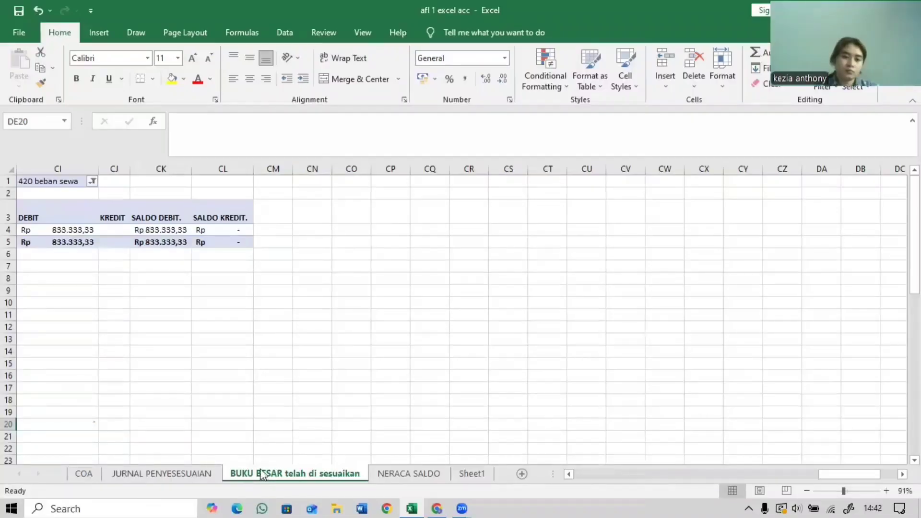
pyautogui.click(67, 181)
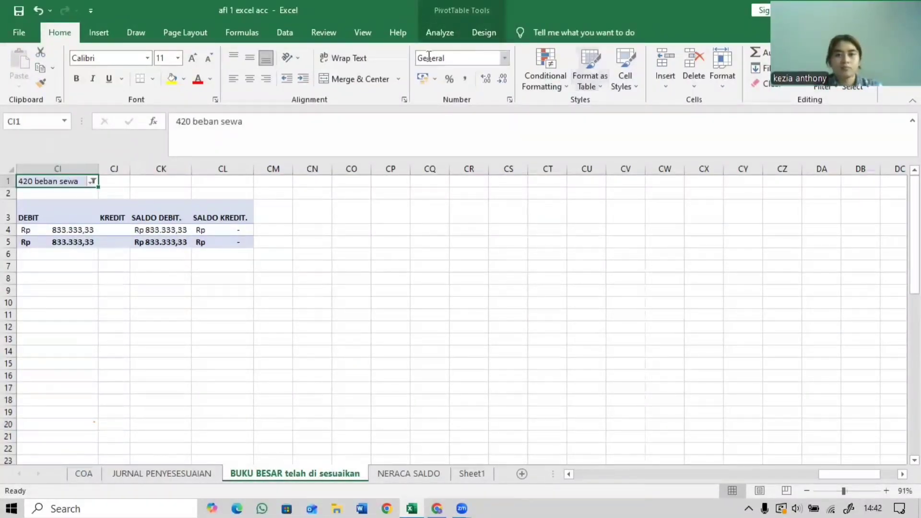
pyautogui.click(439, 32)
pyautogui.click(477, 70)
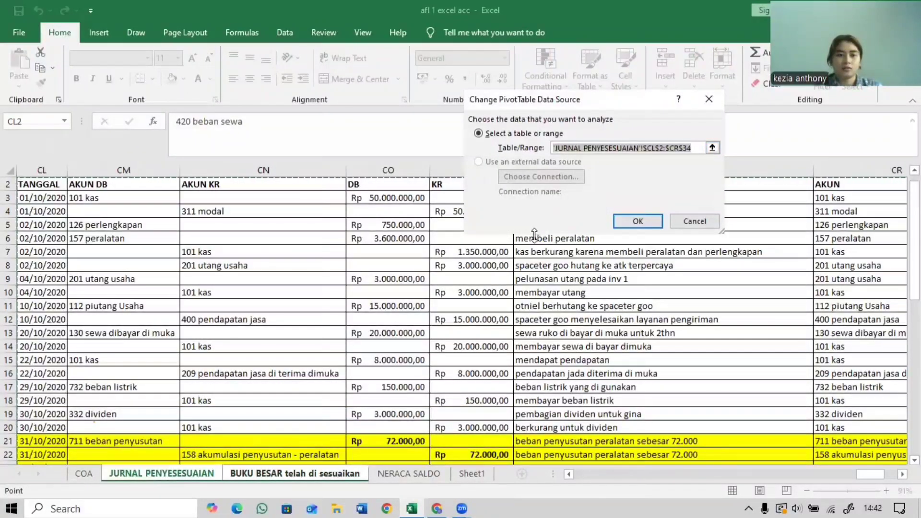
pyautogui.scroll(-5, 534, 234)
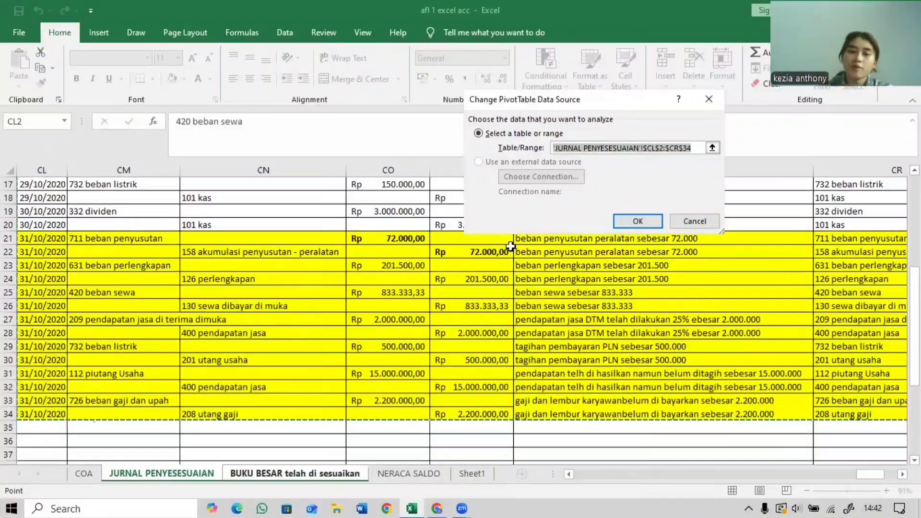
pyautogui.click(626, 221)
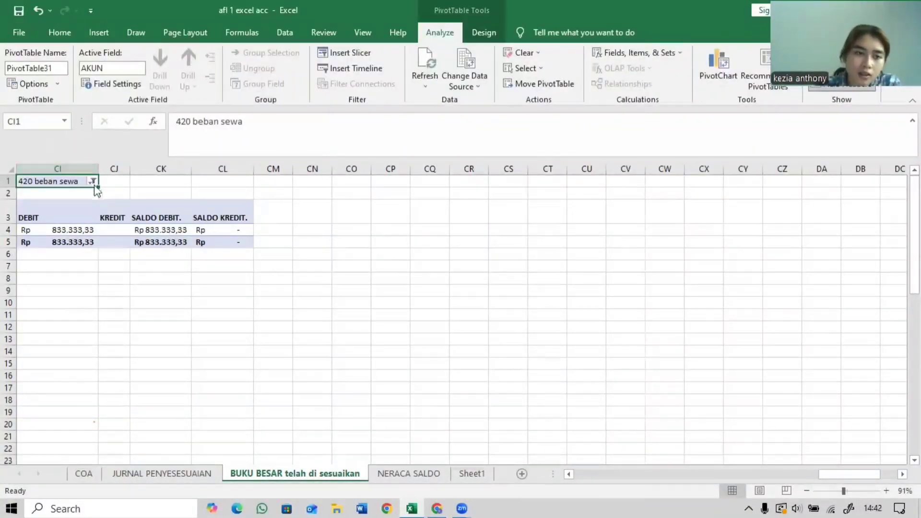
# Look for utang gaji in the 420 beban sewa ledger's account filter and in the COA sheet's account list.
pyautogui.click(93, 181)
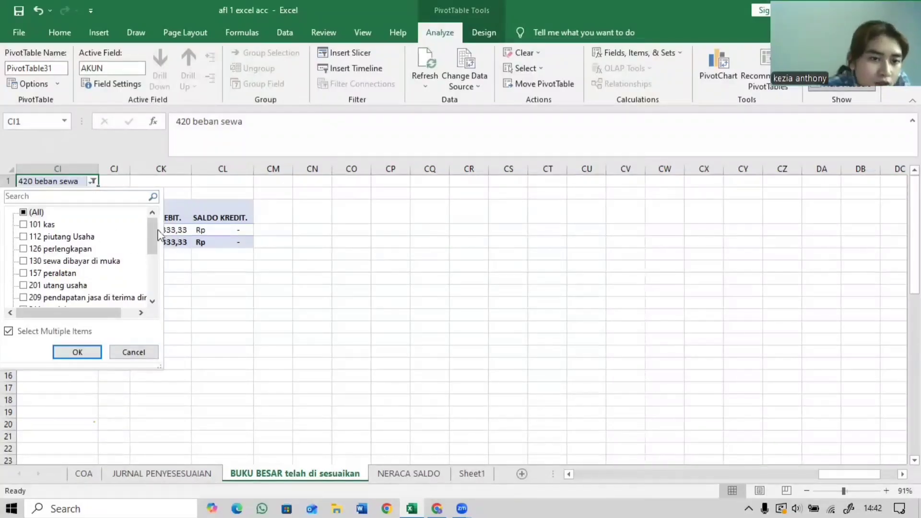
pyautogui.moveTo(154, 237)
pyautogui.mouseDown()
pyautogui.moveTo(149, 278)
pyautogui.moveTo(143, 250)
pyautogui.mouseUp()
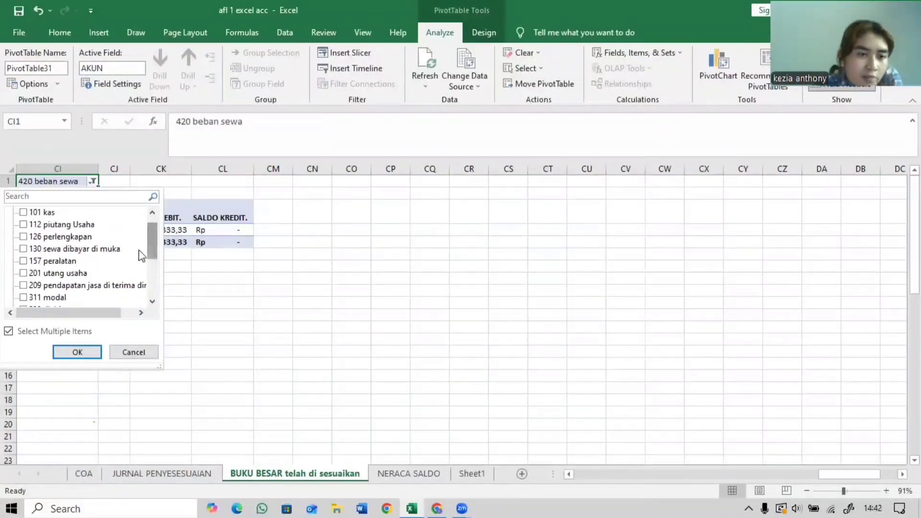
pyautogui.click(93, 474)
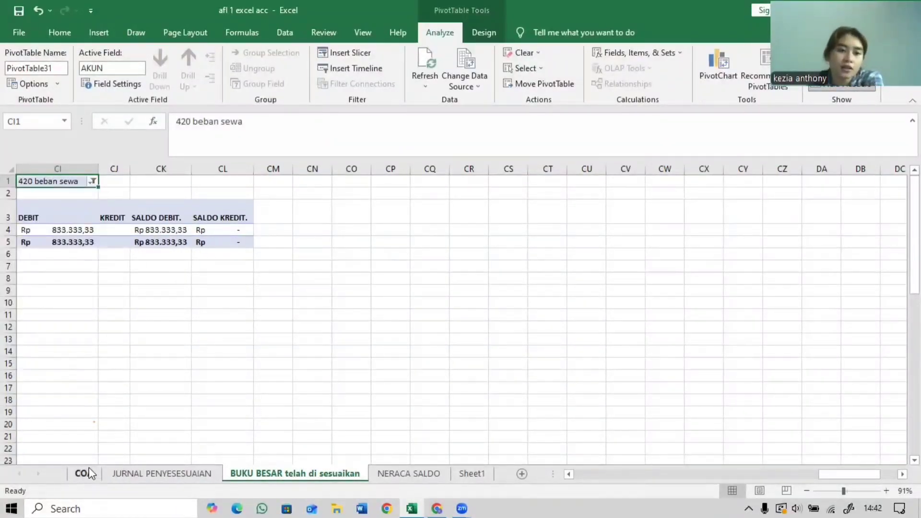
pyautogui.click(89, 470)
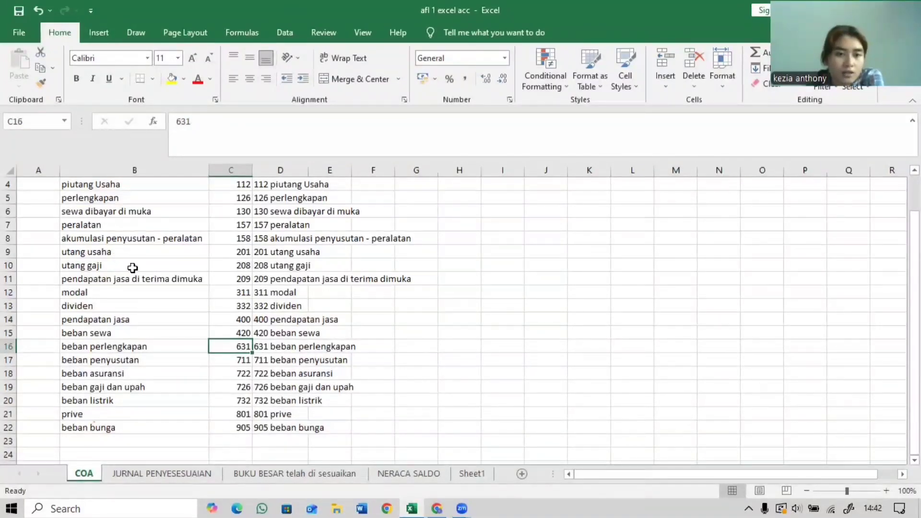
pyautogui.click(104, 262)
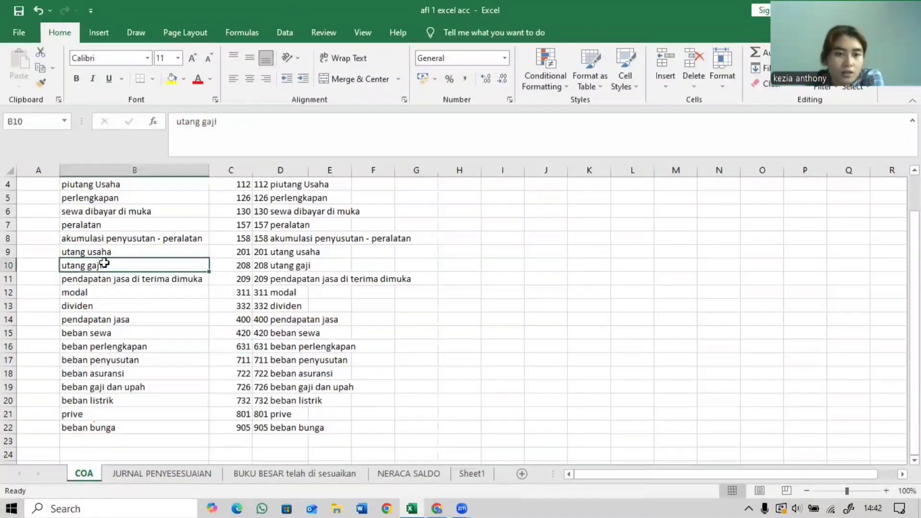
# Examine the account choices available for the 726 beban gaji dan upah entry in cell CM33 of the JURNAL PENYESESUAIAN sheet.
pyautogui.click(154, 473)
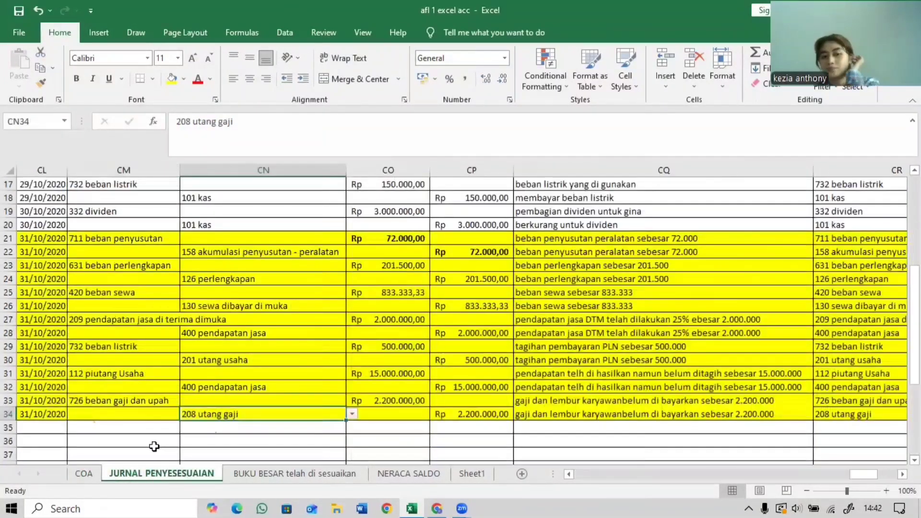
pyautogui.click(164, 402)
pyautogui.click(185, 400)
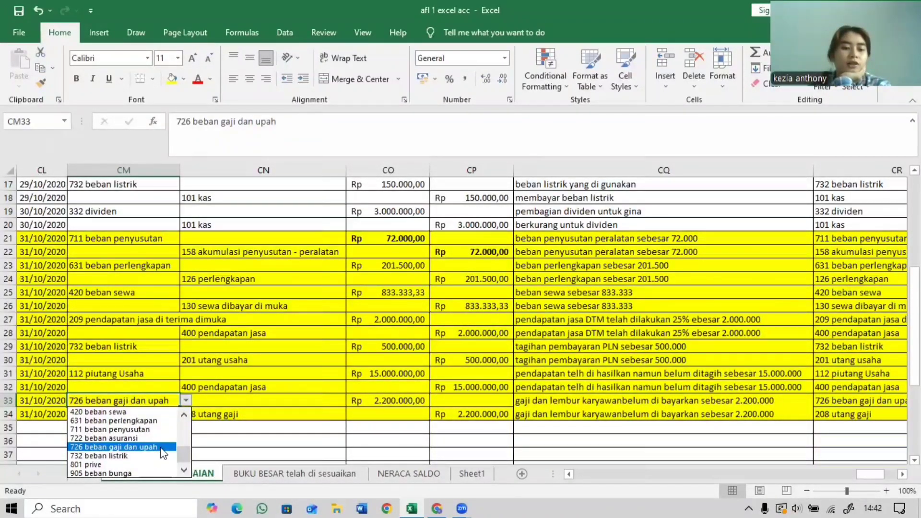
pyautogui.moveTo(180, 451); pyautogui.dragTo(183, 431)
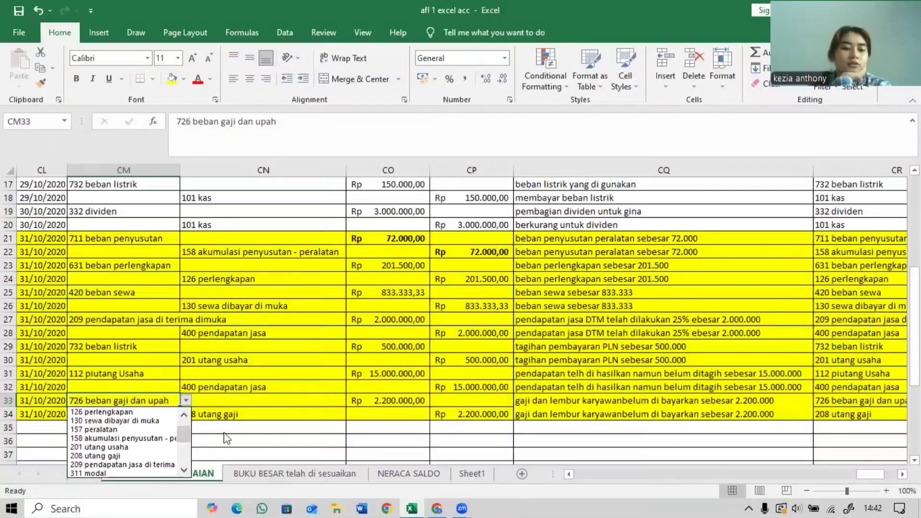
pyautogui.click(238, 407)
# Refresh all the workbook's data from the BUKU BESAR telah di sesuaikan sheet.
pyautogui.click(247, 471)
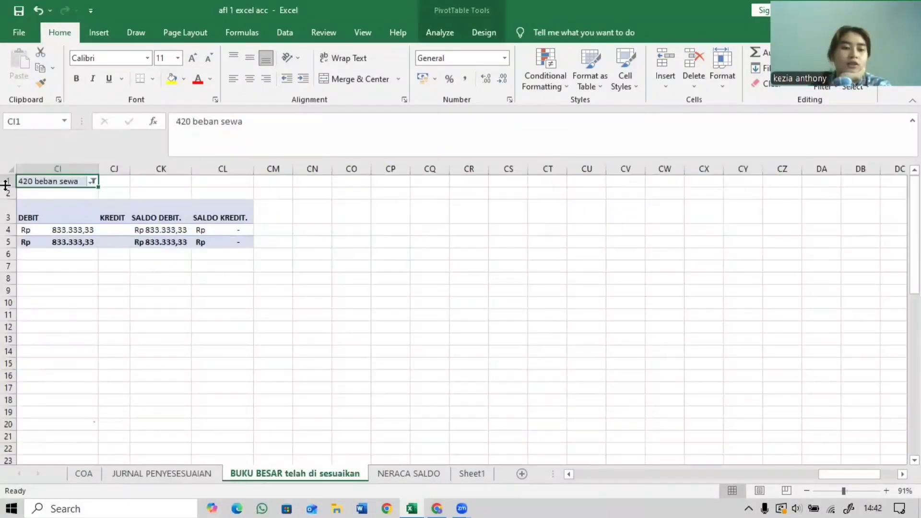
pyautogui.click(94, 180)
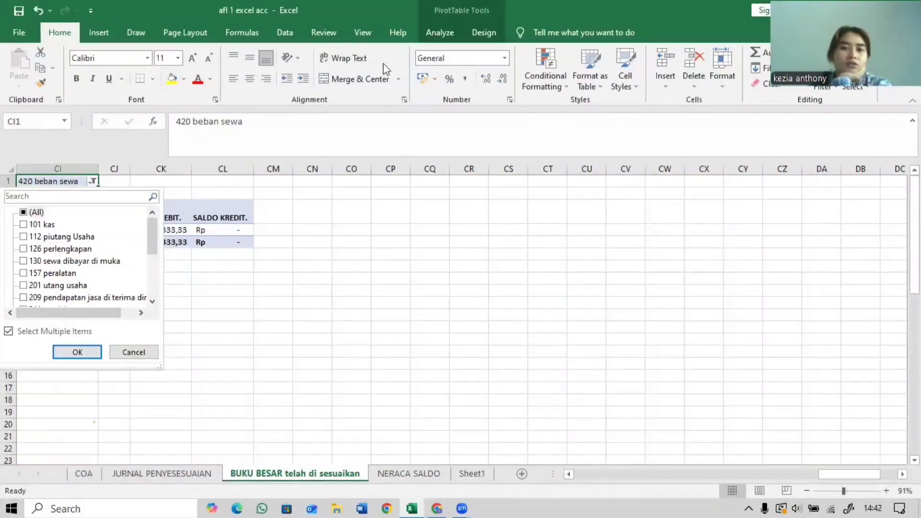
pyautogui.click(288, 32)
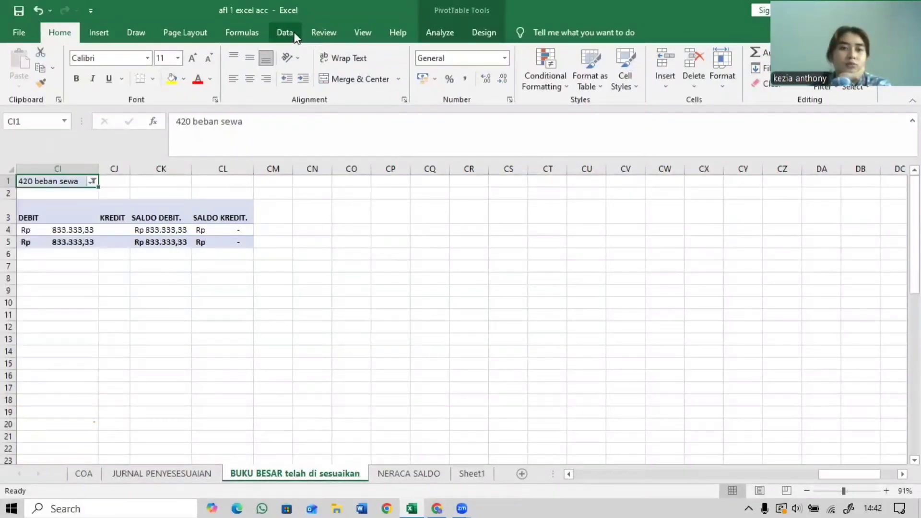
pyautogui.click(240, 72)
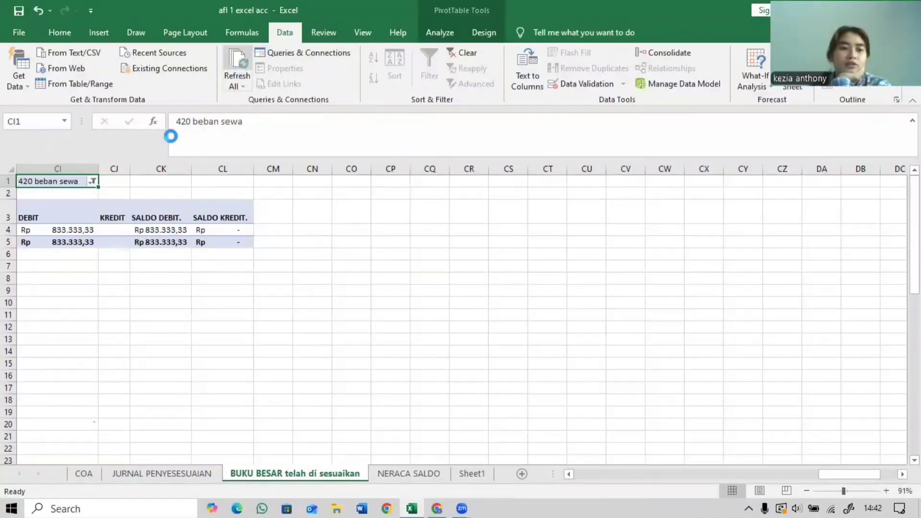
# Recheck the refreshed 420 beban sewa ledger's account filter for the missing salary accounts, keeping its selection.
pyautogui.click(87, 181)
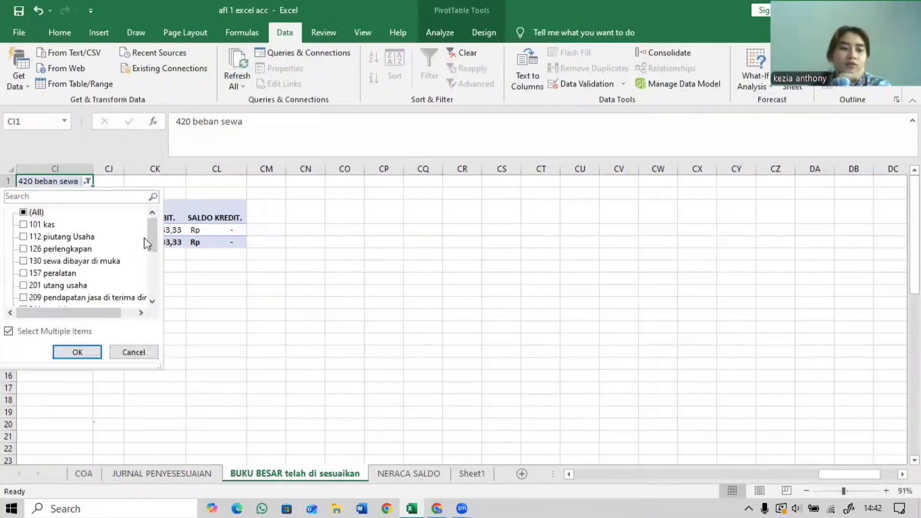
pyautogui.moveTo(151, 239); pyautogui.dragTo(144, 298)
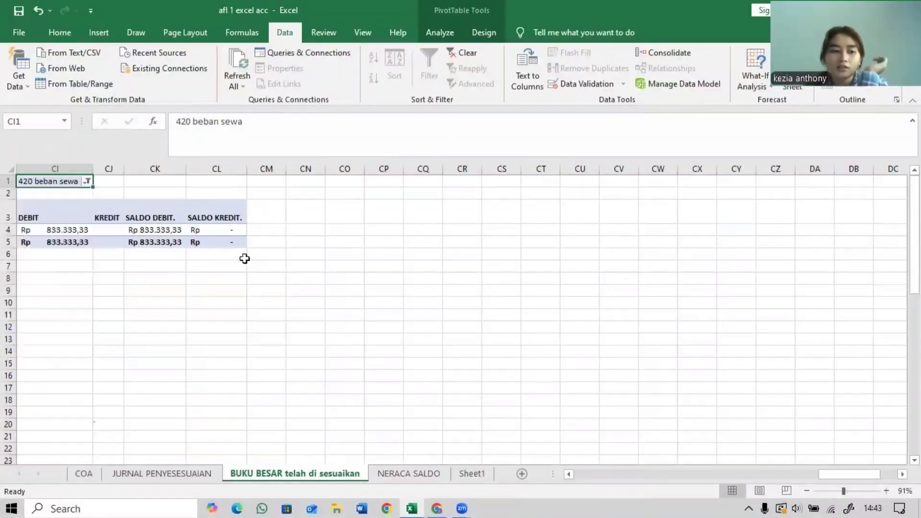
pyautogui.press('Return')
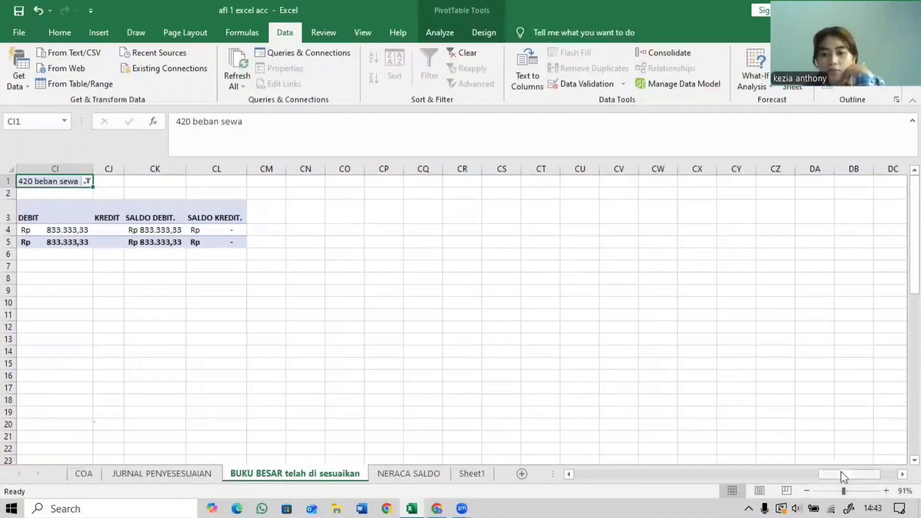
# Duplicate the 420 beban sewa ledger pivot table (CH1:CL5) to CN1 and CT1 on the same sheet.
pyautogui.moveTo(841, 471); pyautogui.dragTo(820, 475)
pyautogui.moveTo(218, 181); pyautogui.dragTo(501, 252)
pyautogui.click(502, 252)
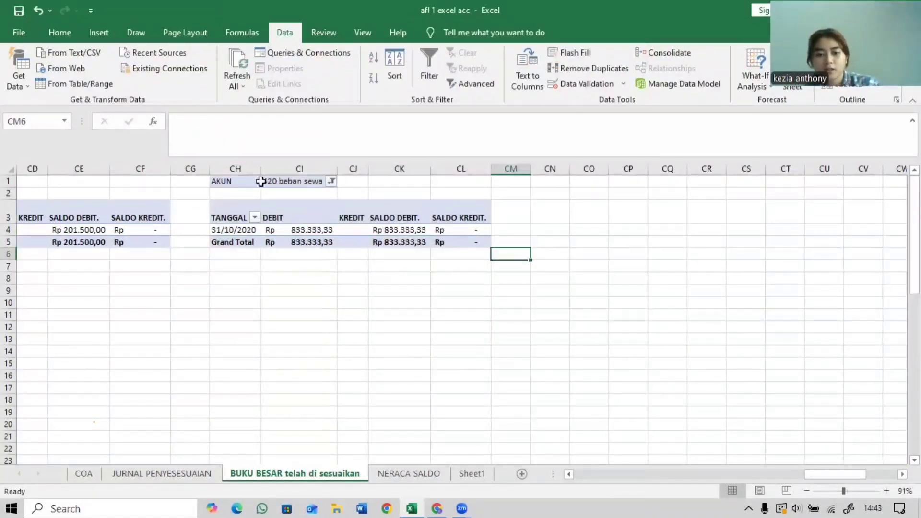
pyautogui.moveTo(251, 181); pyautogui.dragTo(459, 241)
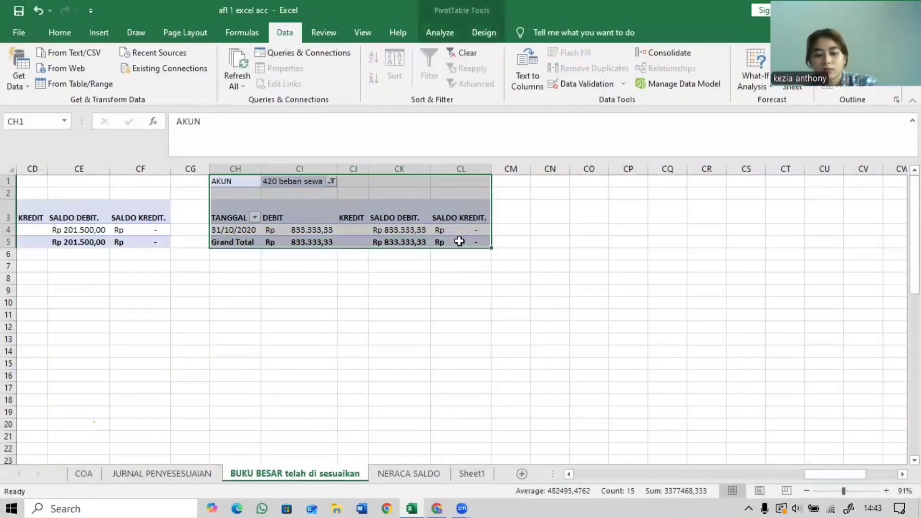
pyautogui.hotkey('ctrl', 'c')
pyautogui.click(544, 182)
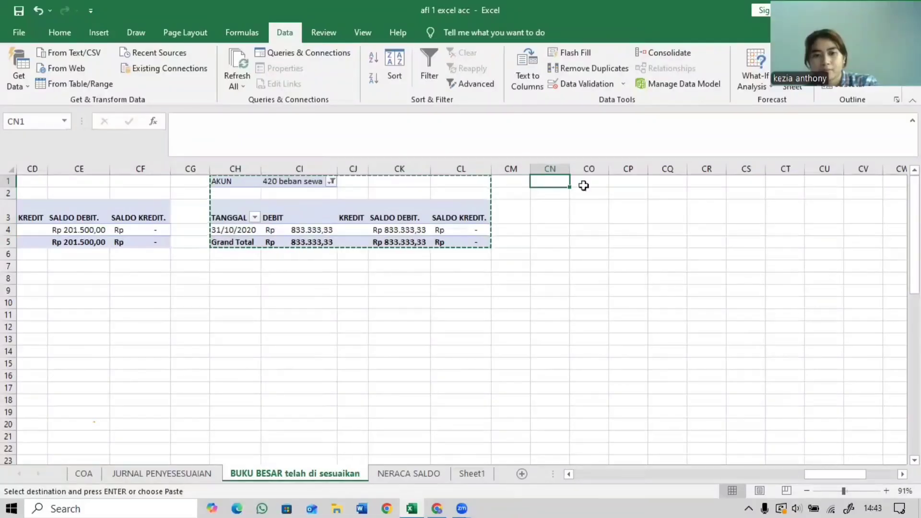
pyautogui.hotkey('ctrl', 'v')
pyautogui.click(776, 180)
pyautogui.hotkey('ctrl', 'v')
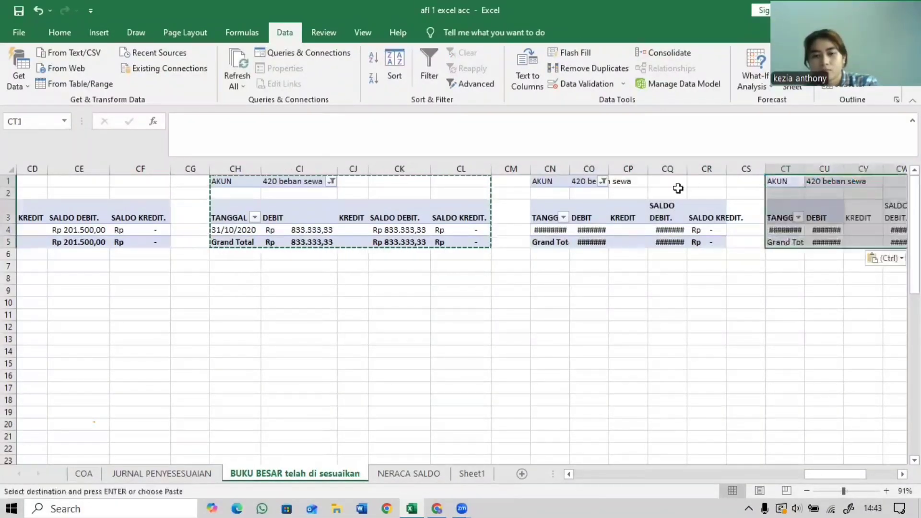
# Filter the ledger copy at CN1 to show only account 726 beban gaji dan upah instead of 420 beban sewa.
pyautogui.click(603, 185)
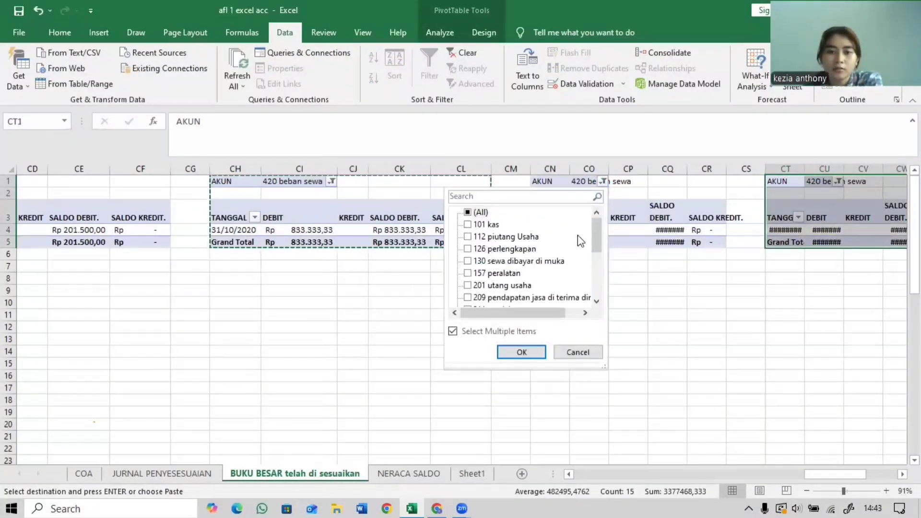
pyautogui.scroll(-5, 590, 297)
pyautogui.click(468, 286)
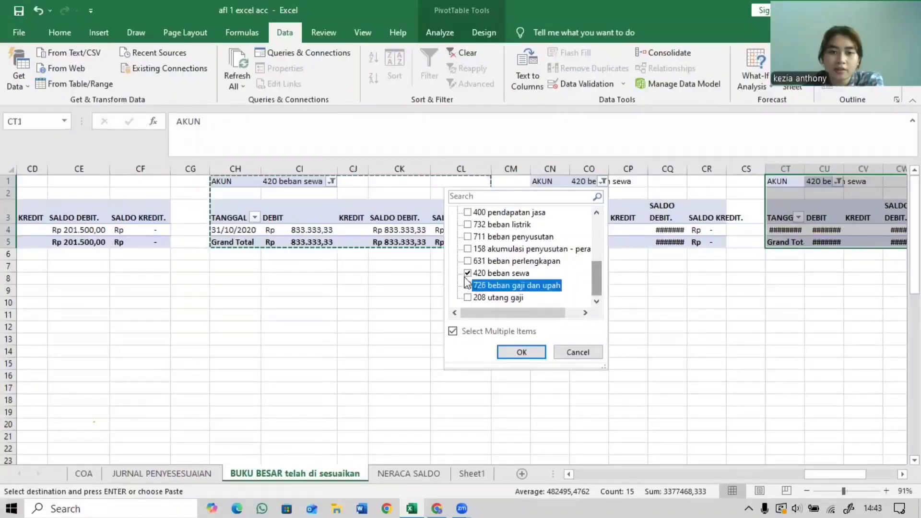
pyautogui.click(467, 273)
pyautogui.click(521, 352)
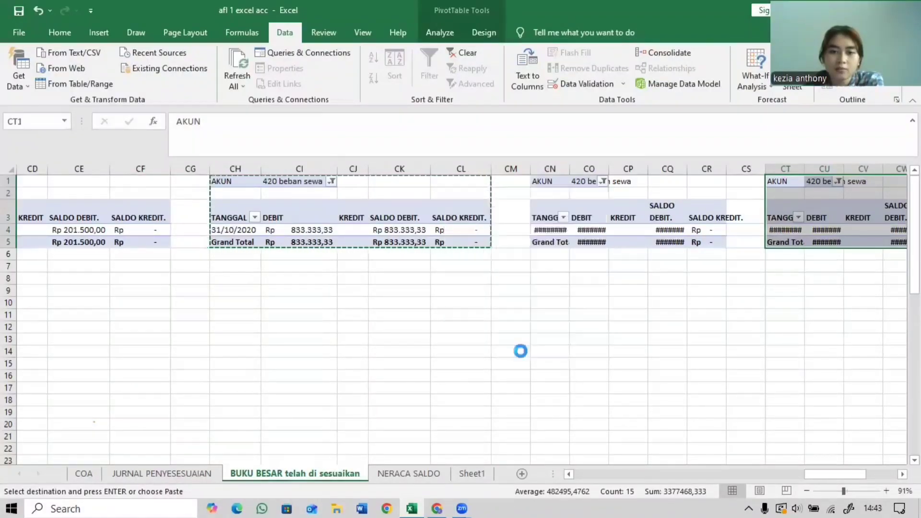
# Filter the ledger copy at CT1 to show only account 208 utang gaji instead of 420 beban sewa.
pyautogui.moveTo(825, 471); pyautogui.dragTo(843, 468)
pyautogui.hotkey('ctrl', 'v')
pyautogui.click(642, 181)
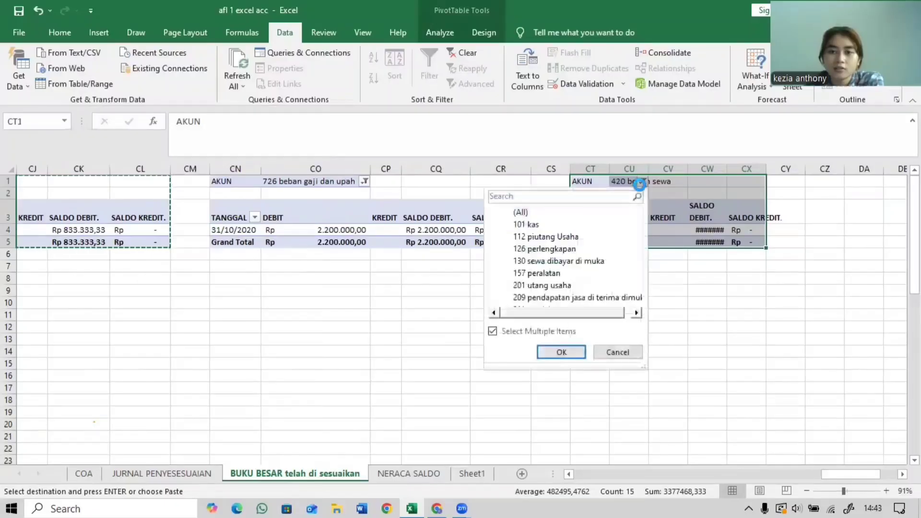
pyautogui.scroll(-4, 544, 242)
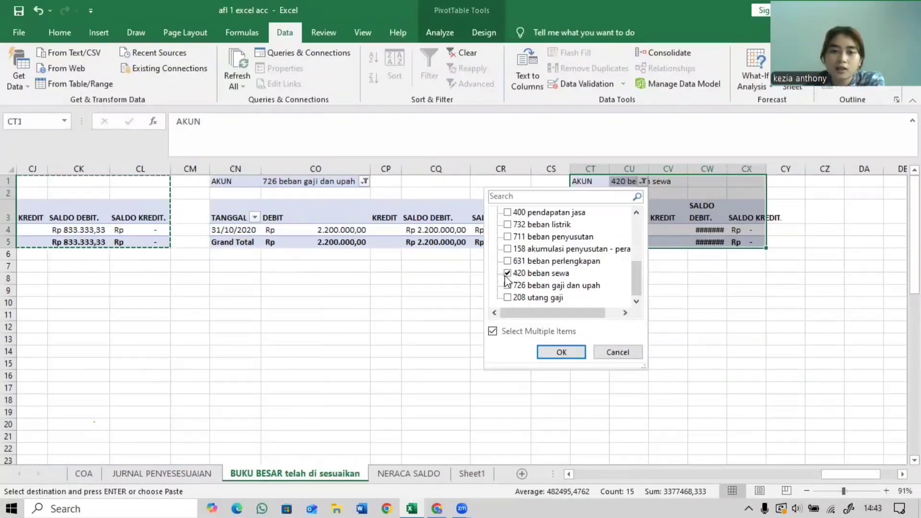
pyautogui.click(507, 273)
pyautogui.click(508, 298)
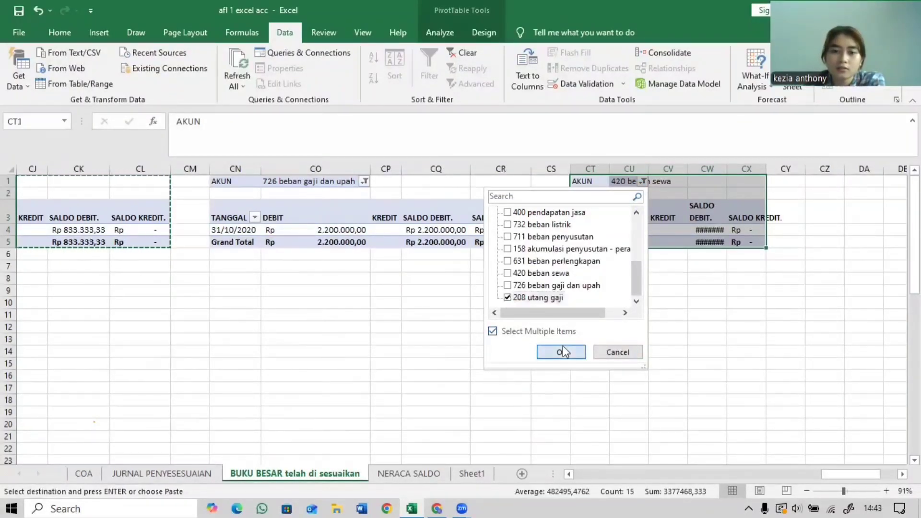
pyautogui.click(561, 350)
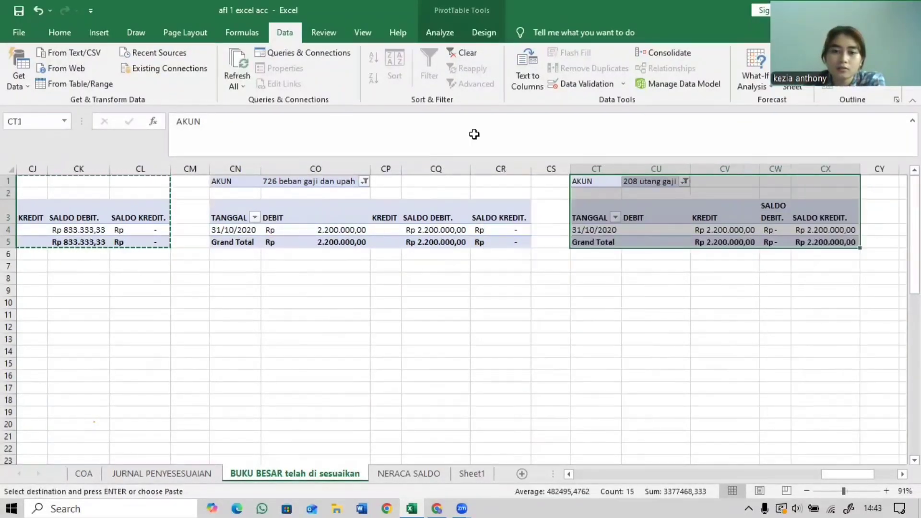
# Include 726 beban gaji dan upah and 208 utang gaji in the NERACA SALDO pivot's account filter, replacing the cells below it.
pyautogui.click(431, 474)
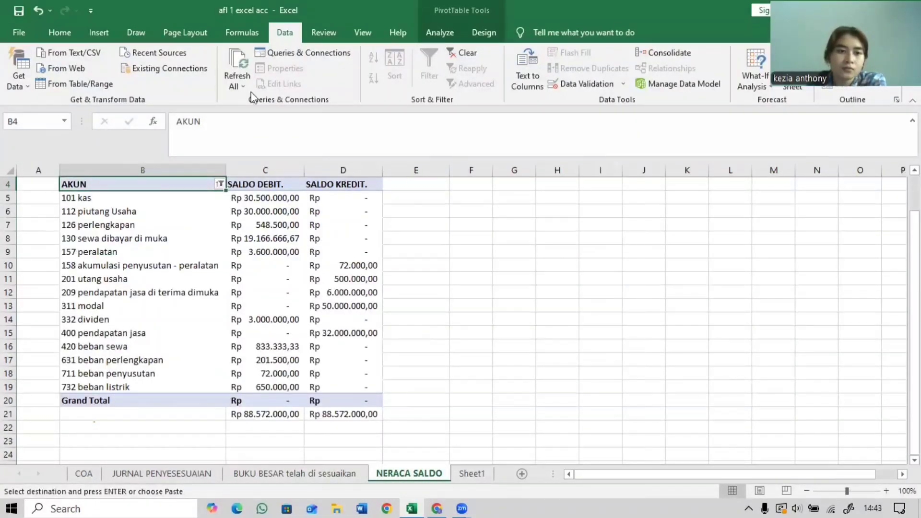
pyautogui.click(219, 184)
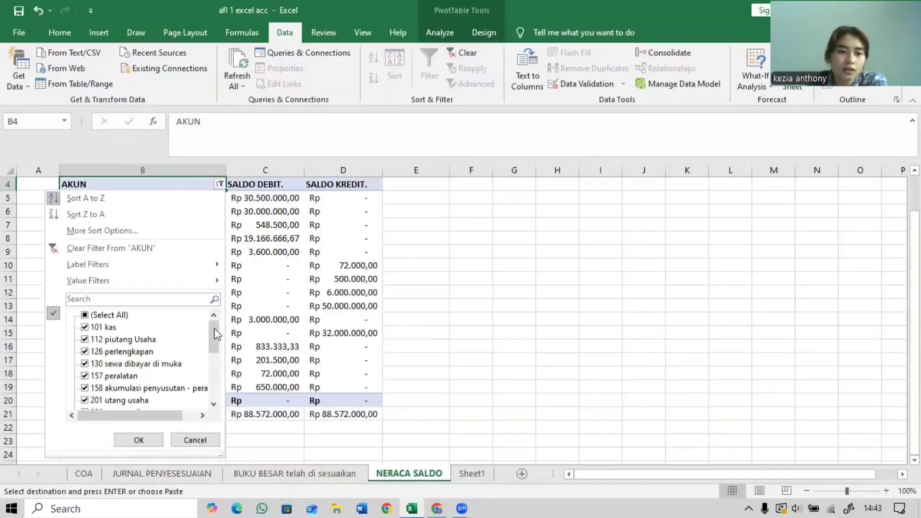
pyautogui.moveTo(215, 336); pyautogui.dragTo(214, 384)
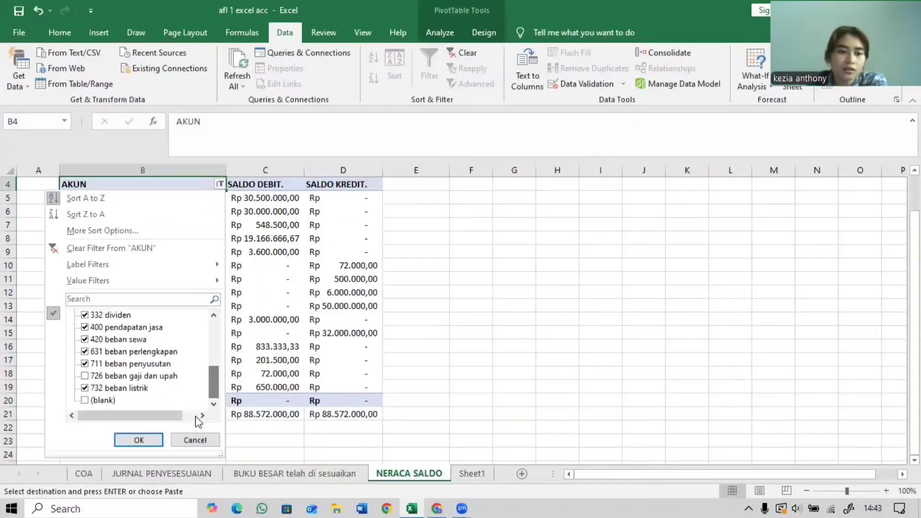
pyautogui.click(85, 377)
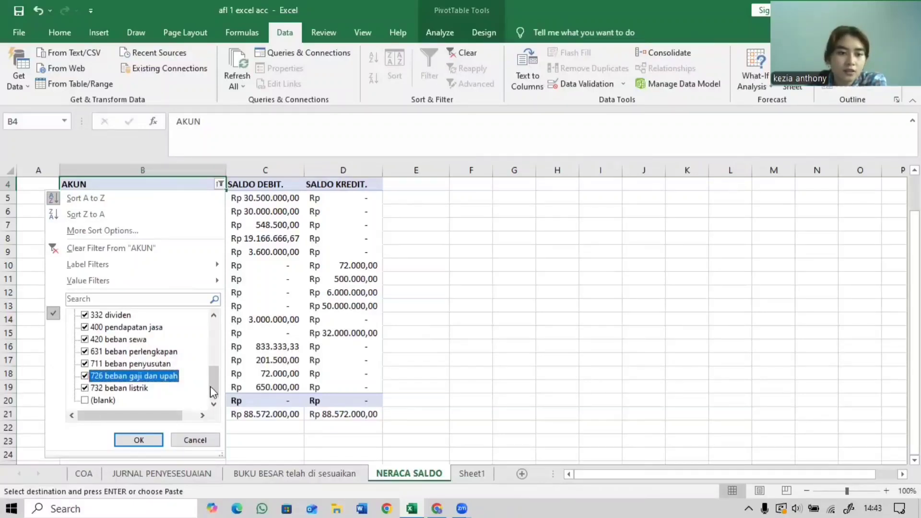
pyautogui.moveTo(214, 386); pyautogui.dragTo(214, 361)
pyautogui.click(86, 352)
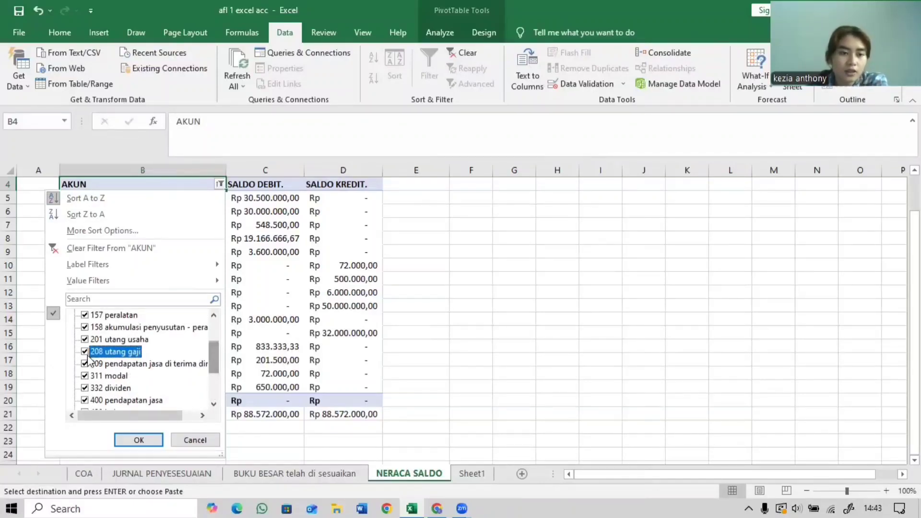
pyautogui.click(137, 439)
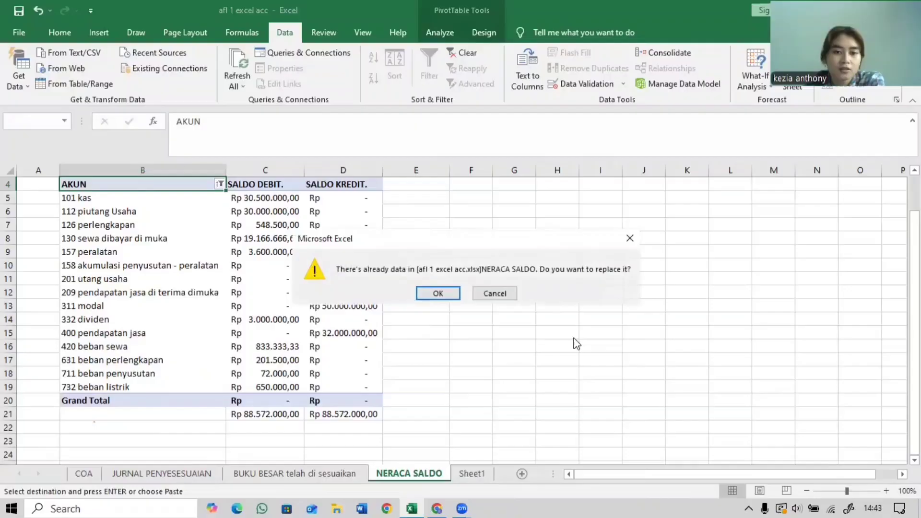
pyautogui.click(450, 292)
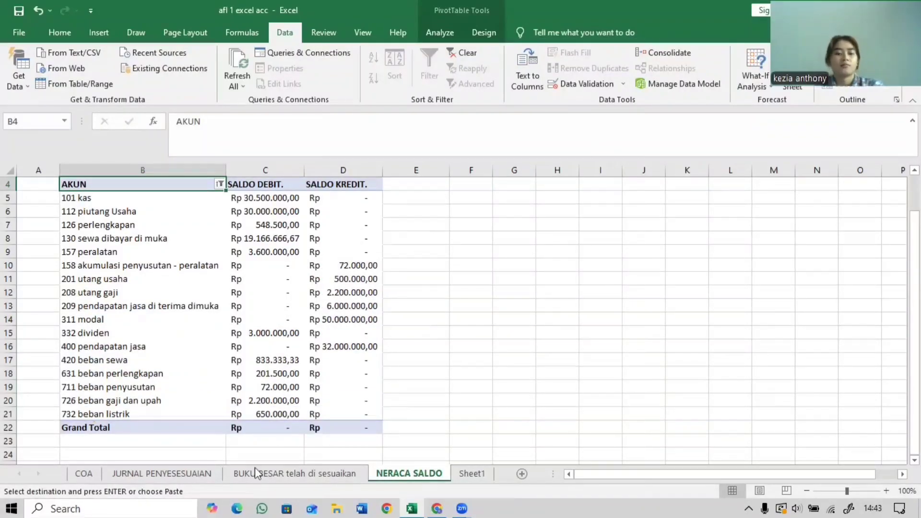
# Total the SALDO DEBIT column in C23 with a SUM over C5:C21.
pyautogui.click(274, 442)
pyautogui.write('=')
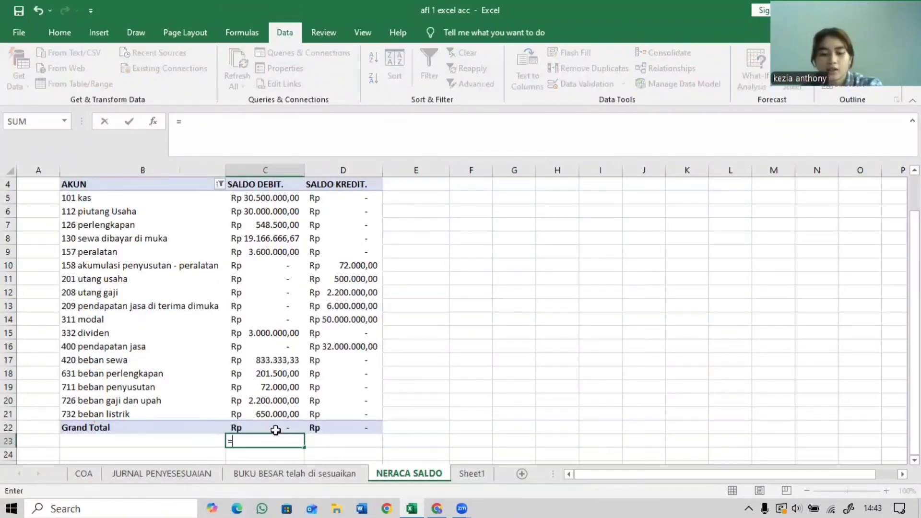
pyautogui.write('su')
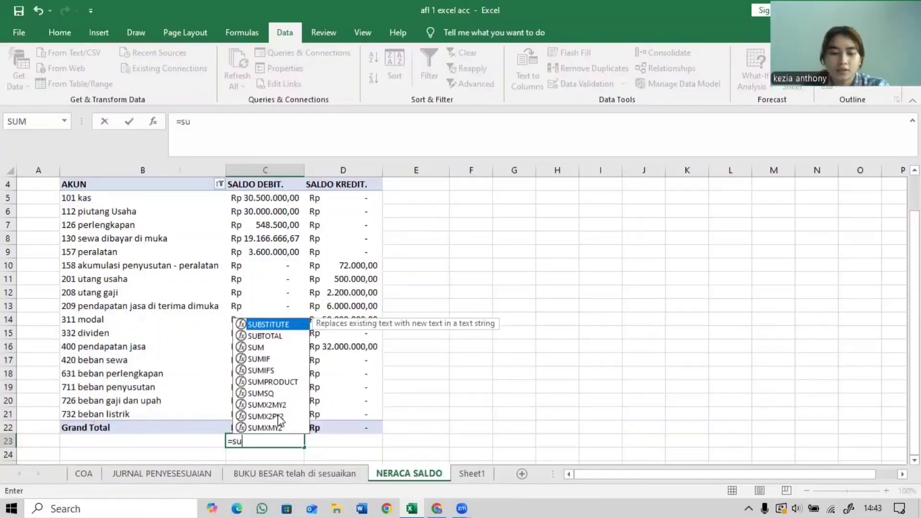
pyautogui.write('m(')
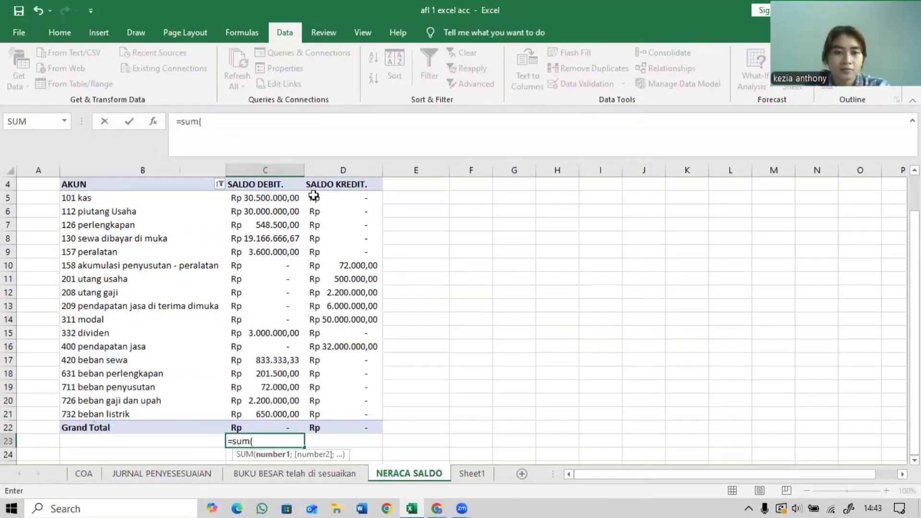
pyautogui.moveTo(289, 196); pyautogui.dragTo(287, 414)
pyautogui.press('Return')
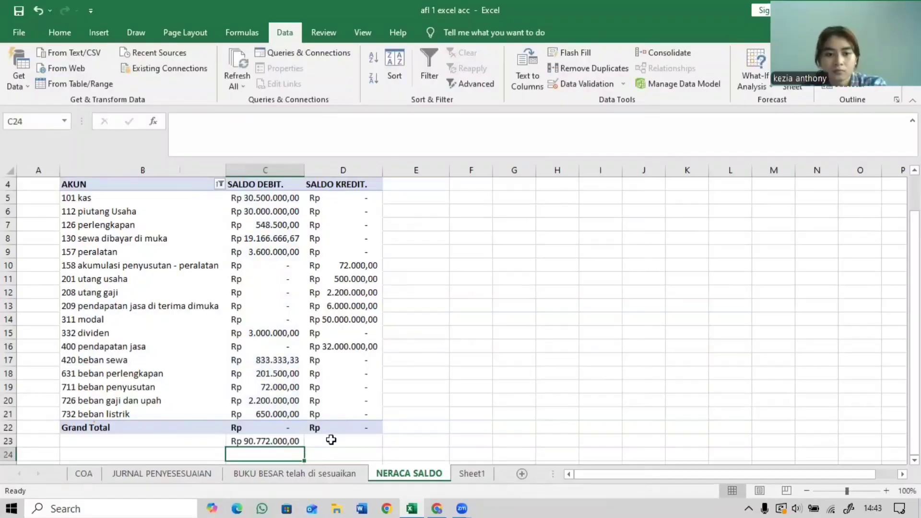
# Total the SALDO KREDIT column in D23 with a SUM over D5:D21.
pyautogui.click(329, 438)
pyautogui.write('=sum(')
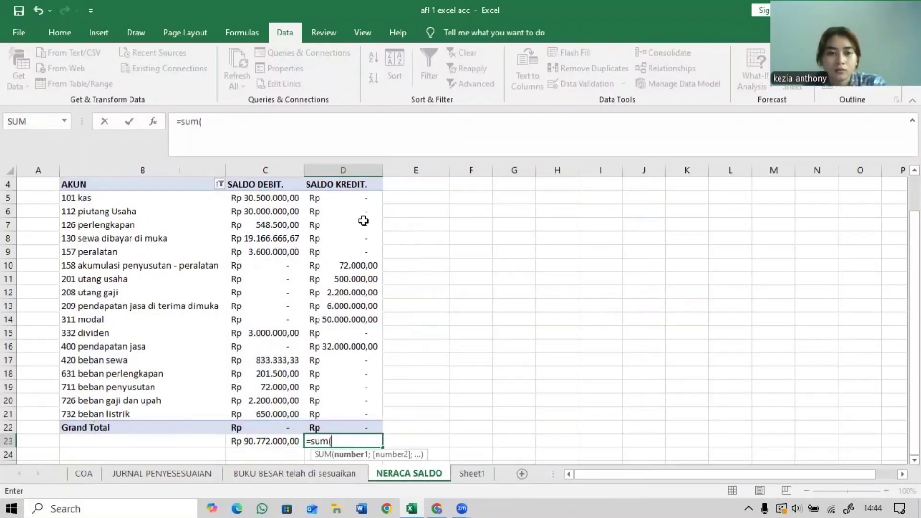
pyautogui.moveTo(354, 202); pyautogui.dragTo(364, 413)
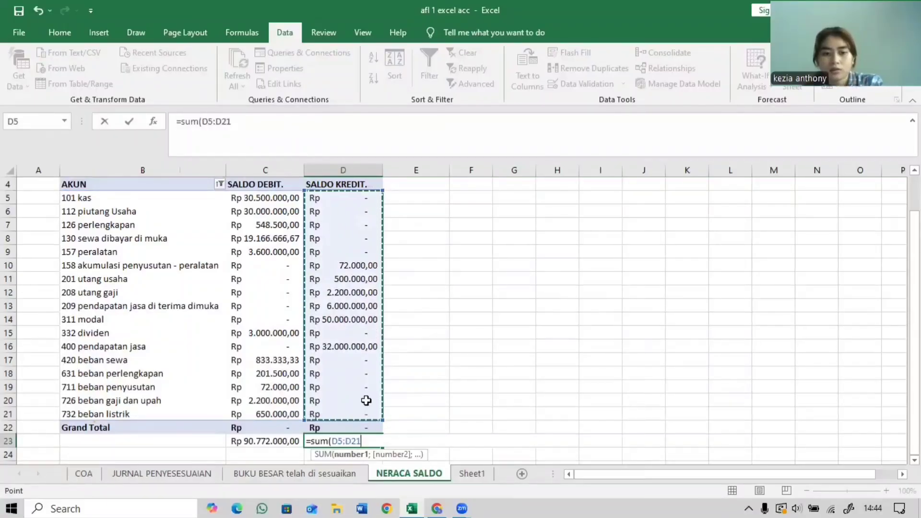
pyautogui.press('Return')
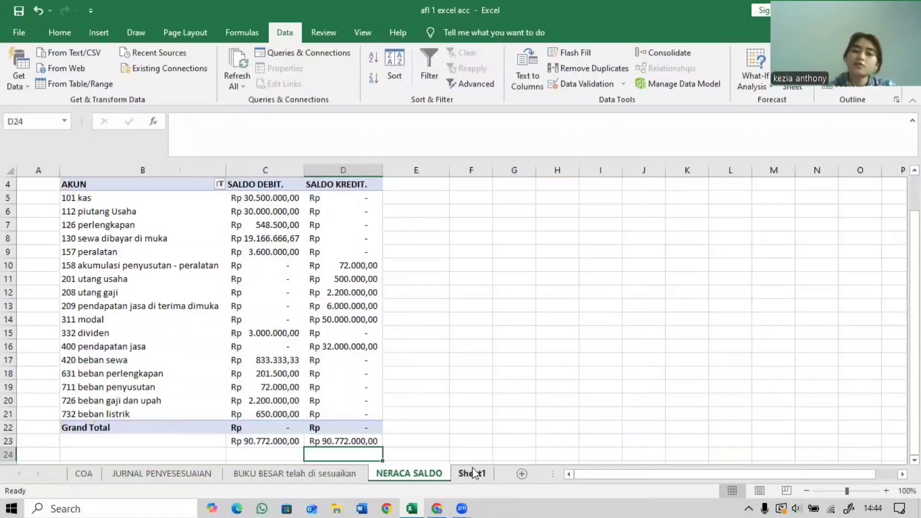
pyautogui.click(462, 373)
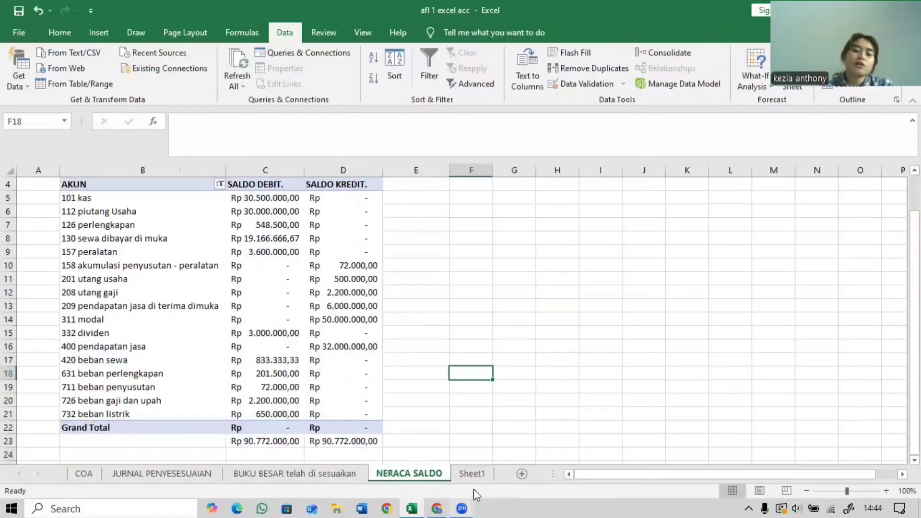
pyautogui.click(480, 471)
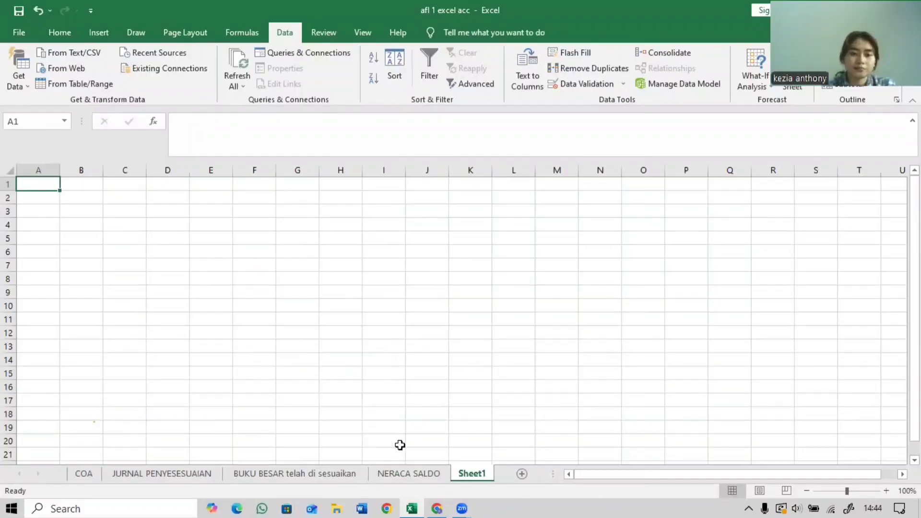
pyautogui.click(413, 477)
# Enter the income statement headings Spaceter goo in G4 and Laporan Laba rugi in G5 of the NERACA SALDO sheet.
pyautogui.moveTo(915, 357); pyautogui.dragTo(914, 350)
pyautogui.click(501, 198)
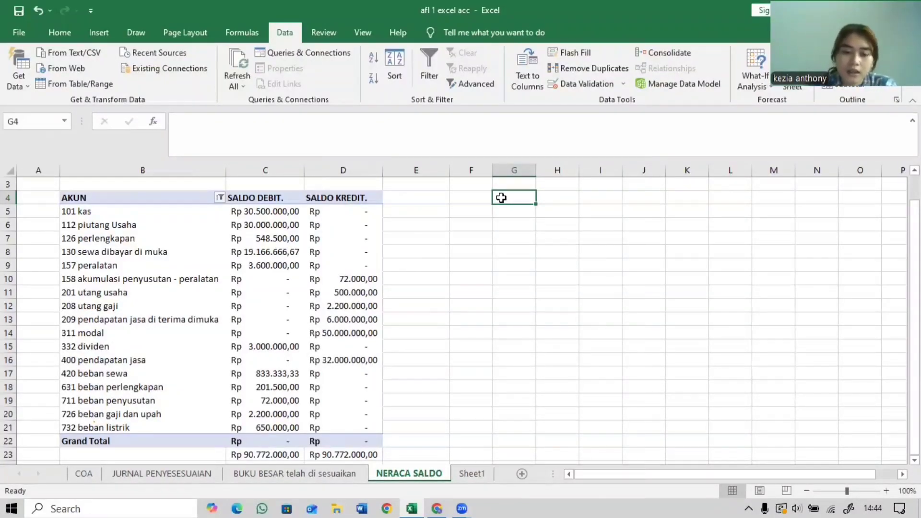
pyautogui.write('Space')
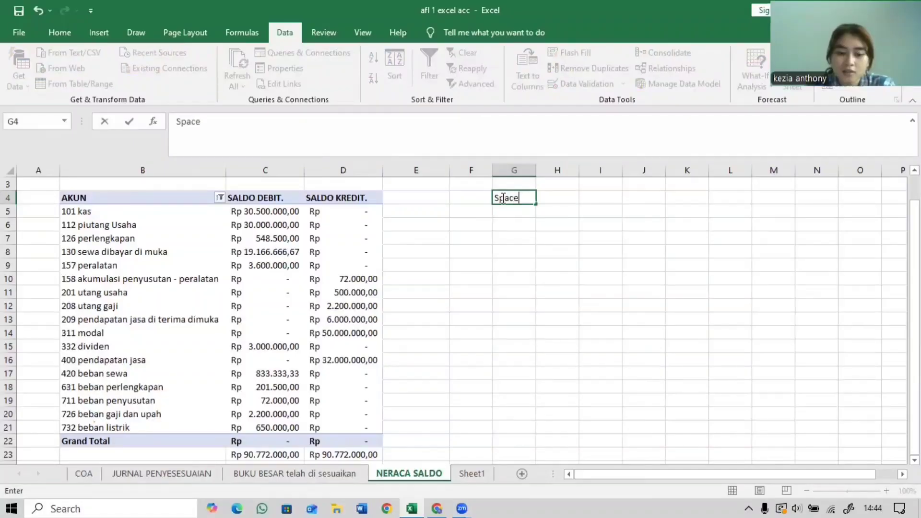
pyautogui.write('ter goo')
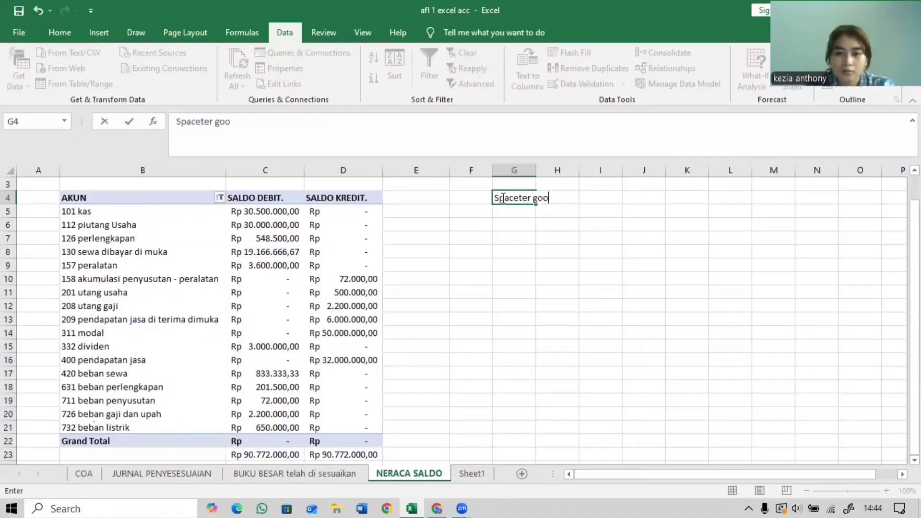
pyautogui.press('Return')
pyautogui.write('L')
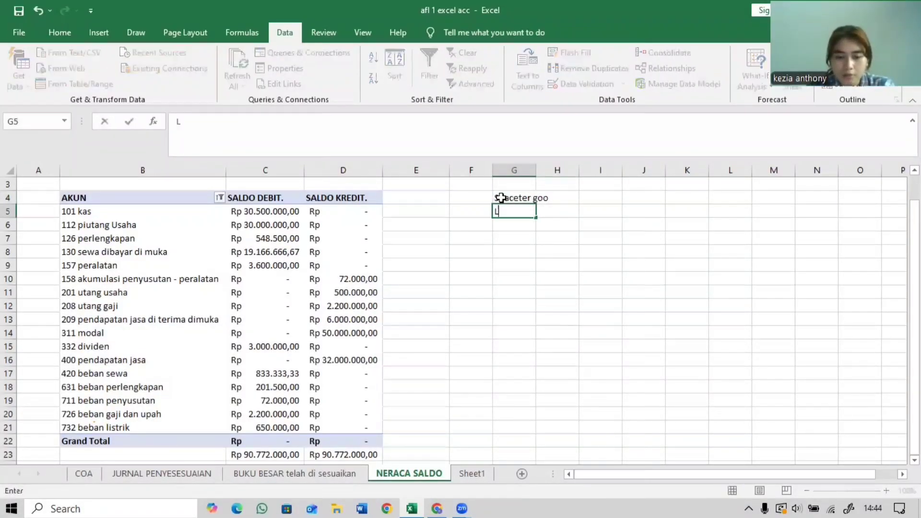
pyautogui.write('aporan Laba ru')
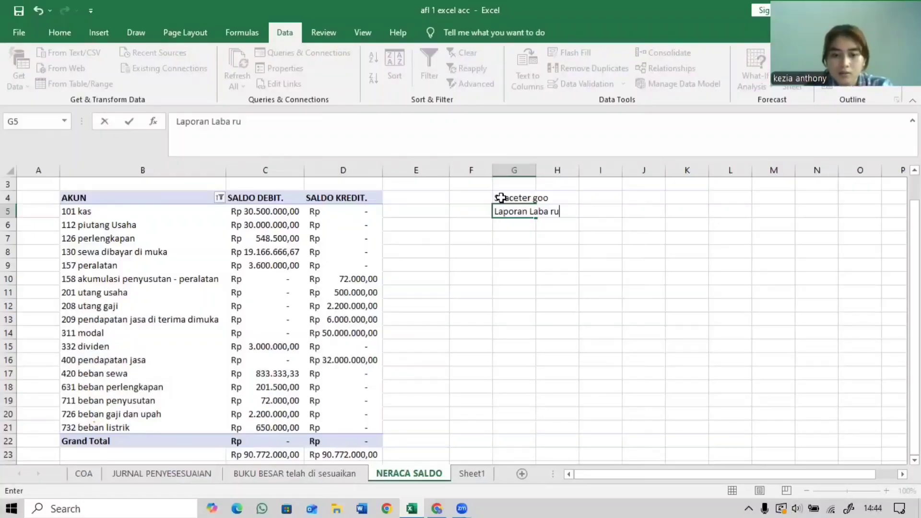
pyautogui.write('gi')
pyautogui.press('Return')
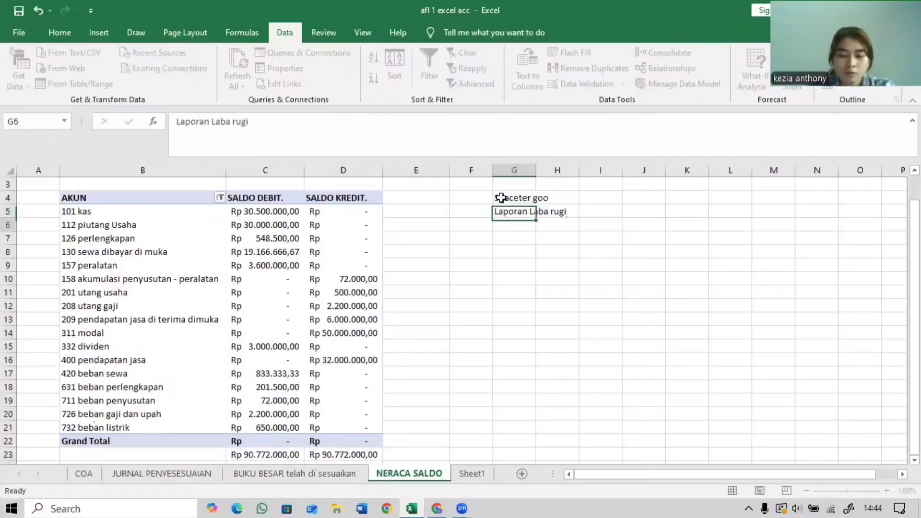
# Enter the period line "untuk periode yang berakhir per 31 Oktober 2020" in G6.
pyautogui.write('untuk peri')
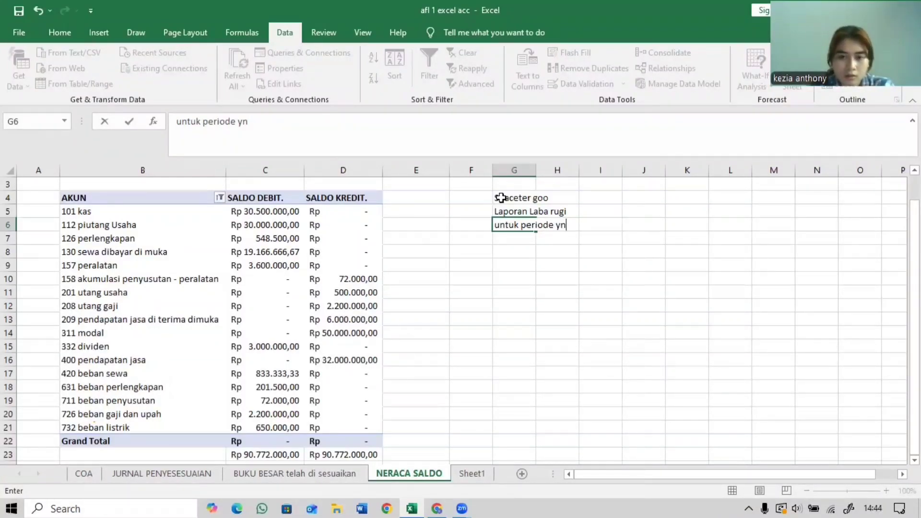
pyautogui.write('ode yang bera')
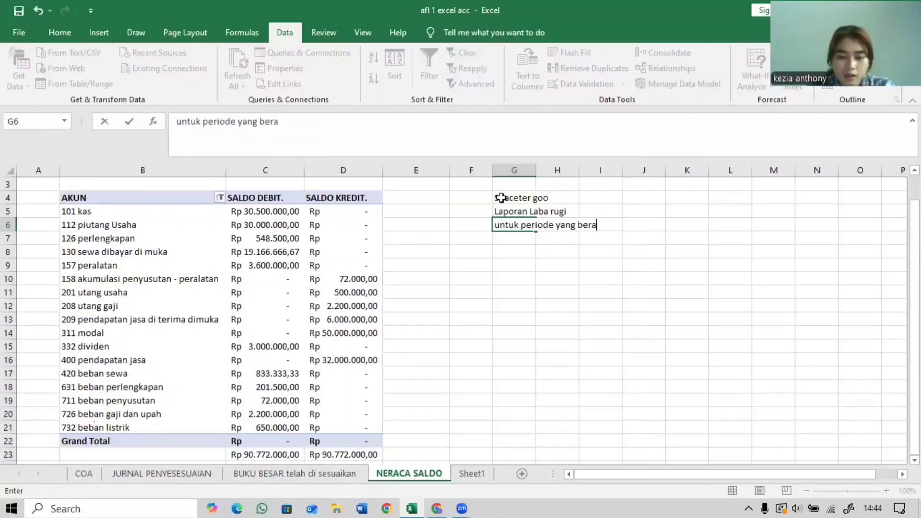
pyautogui.write('khir')
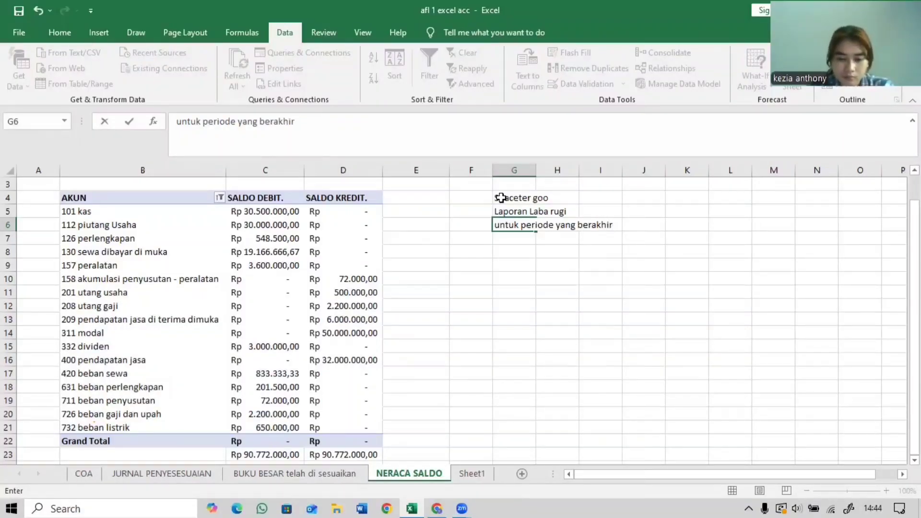
pyautogui.write(' per 31')
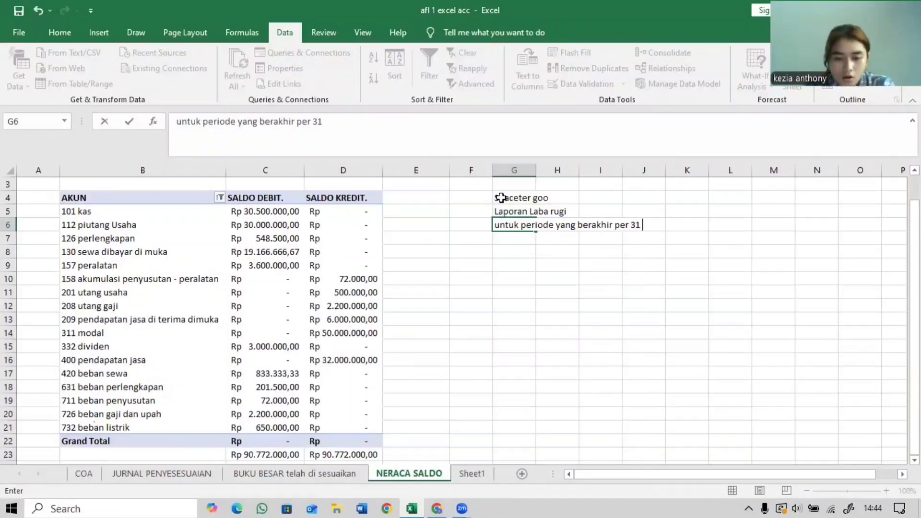
pyautogui.write(' OKtober 20')
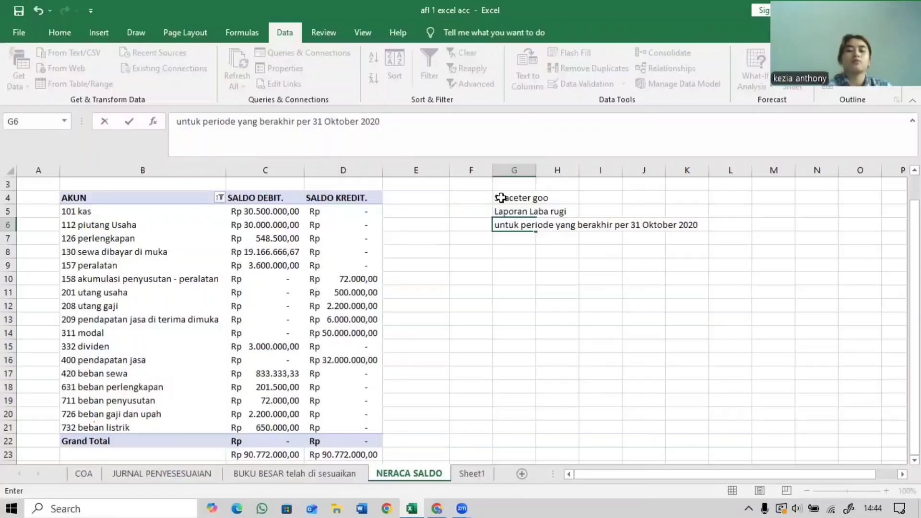
pyautogui.write('20')
pyautogui.click(552, 239)
# Add the section headings PENDAPATAN in G7 and BEBAN in G10.
pyautogui.click(527, 239)
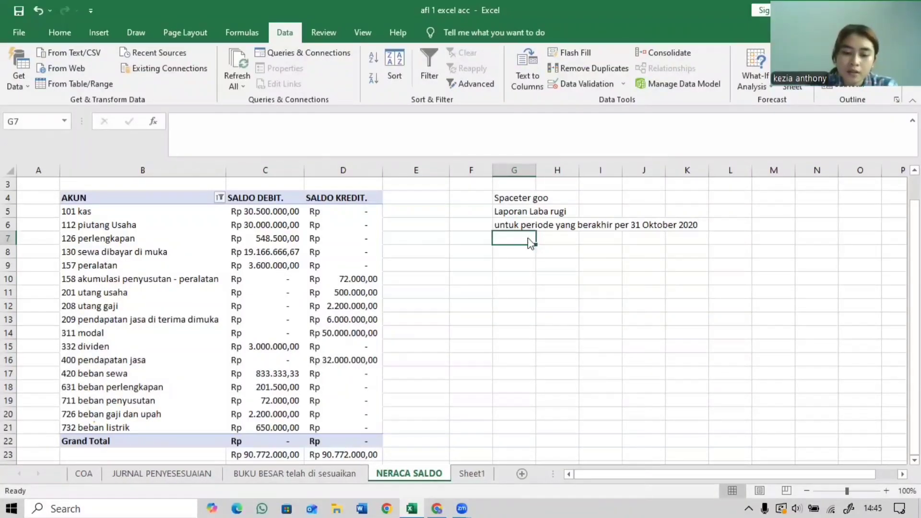
pyautogui.write('PENDAPATAN')
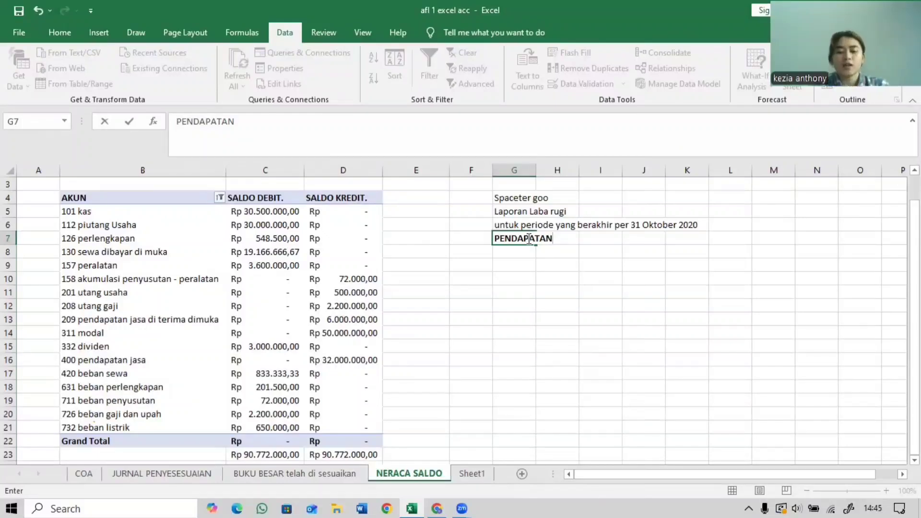
pyautogui.press('Return')
pyautogui.press('Return')
pyautogui.press('Return')
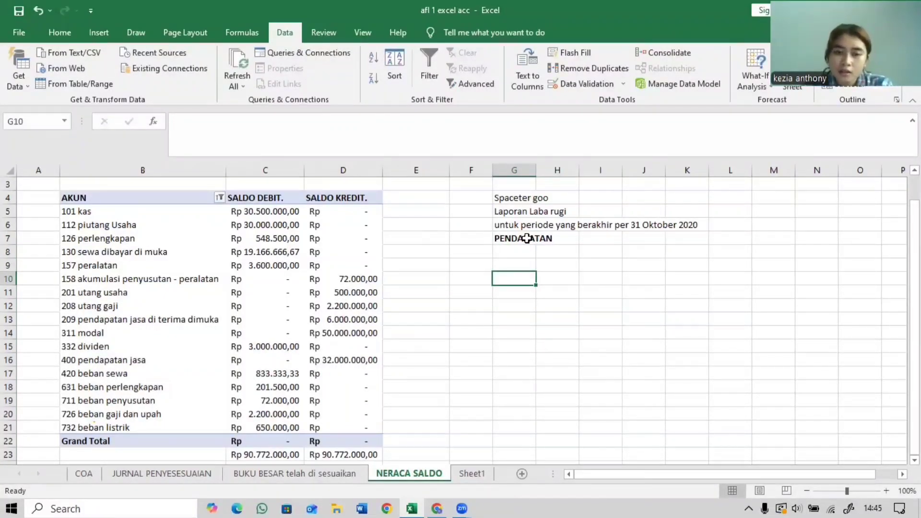
pyautogui.write('B')
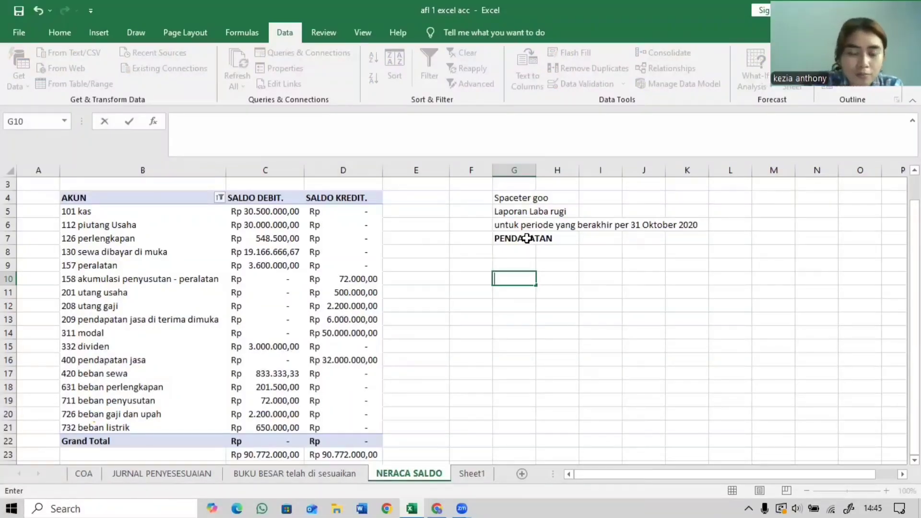
pyautogui.write('E')
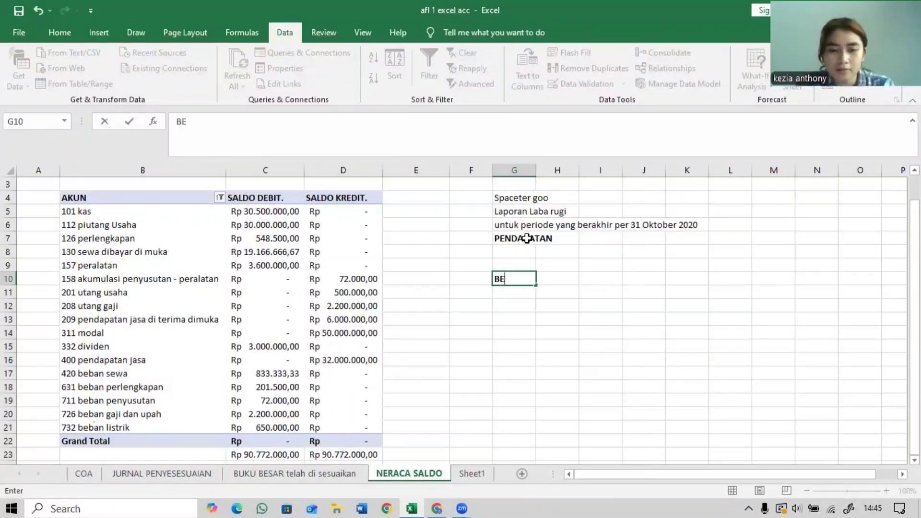
pyautogui.write('BAN')
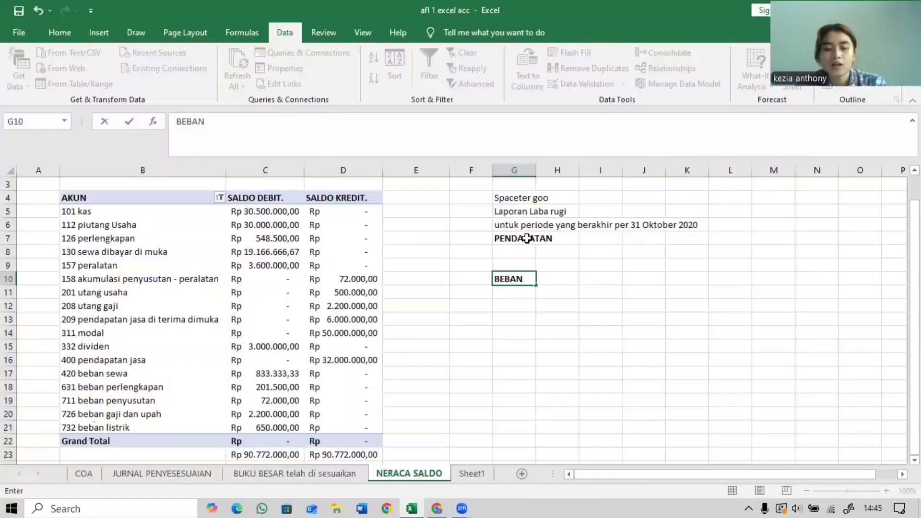
# Apply list data validation to G8 with the trial balance account names in B5:B21 as the source.
pyautogui.click(530, 250)
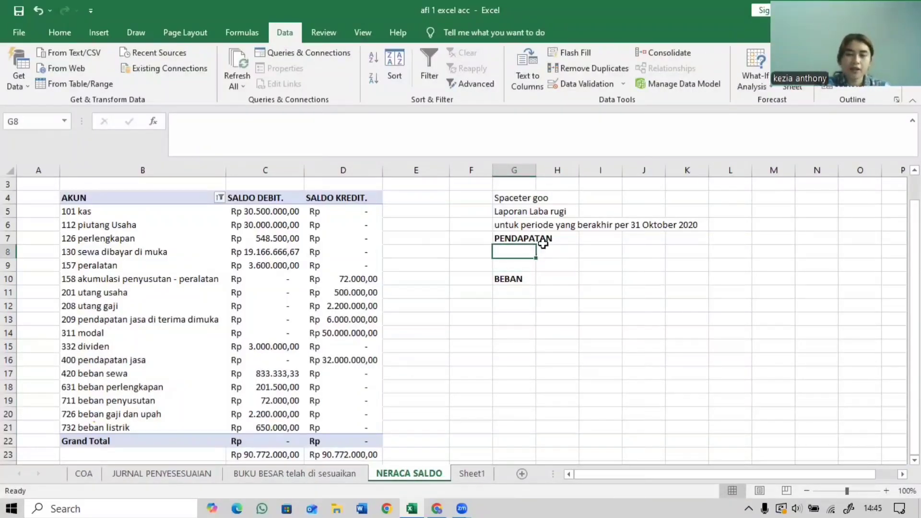
pyautogui.click(567, 86)
pyautogui.click(576, 133)
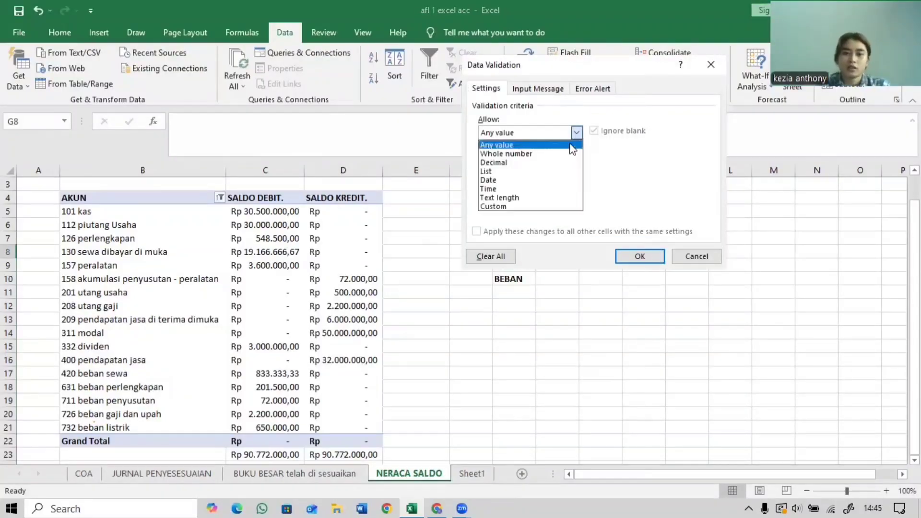
pyautogui.click(556, 171)
pyautogui.click(551, 187)
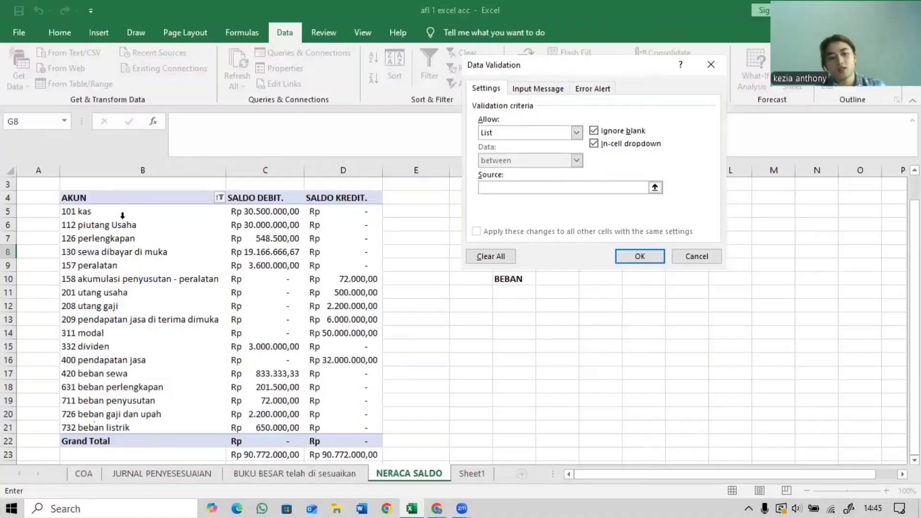
pyautogui.moveTo(121, 212); pyautogui.dragTo(150, 429)
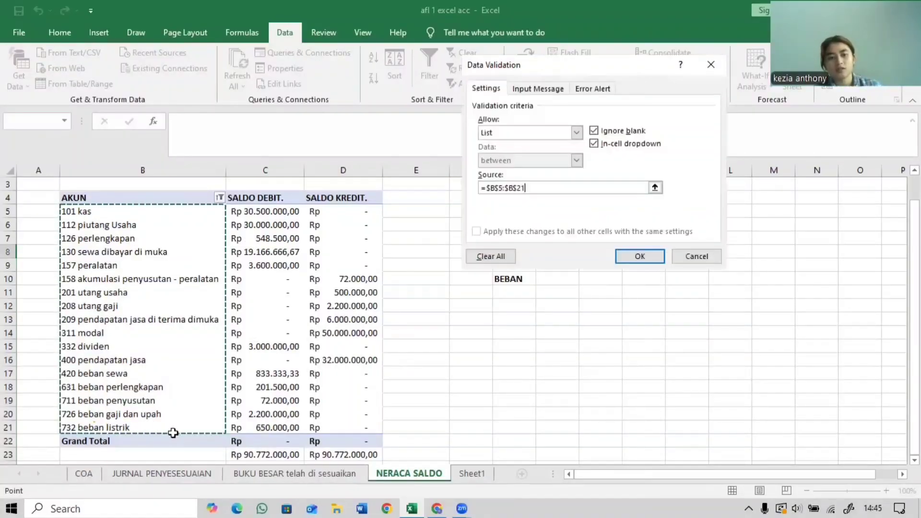
pyautogui.click(633, 256)
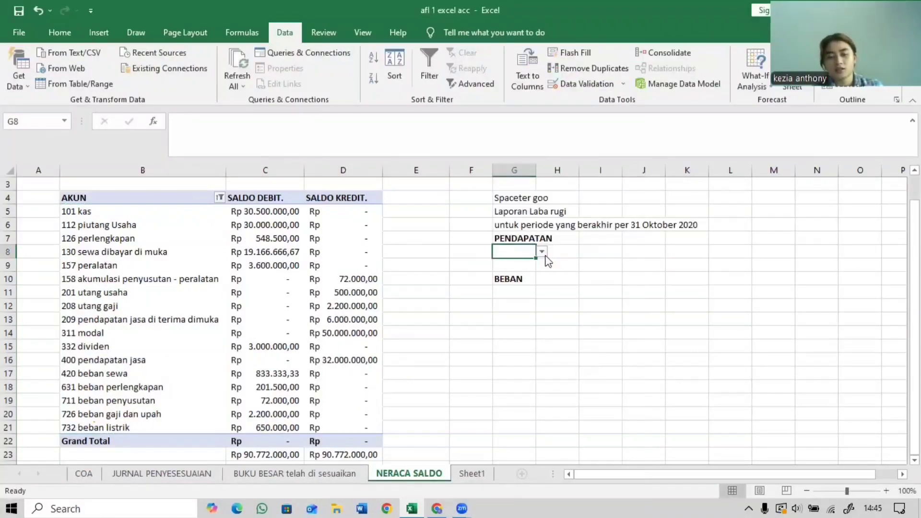
# Browse the account list in G8 and widen column G to make its account names easier to read.
pyautogui.click(541, 253)
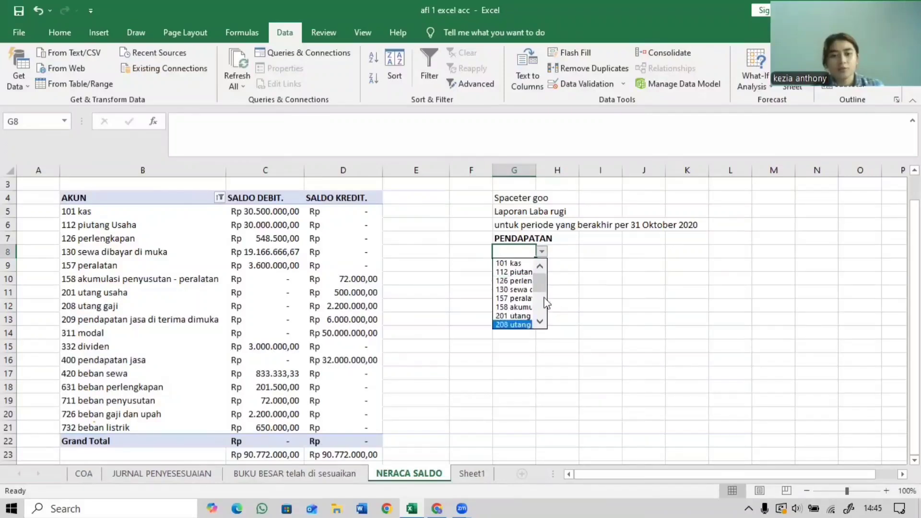
pyautogui.moveTo(543, 287); pyautogui.dragTo(542, 293)
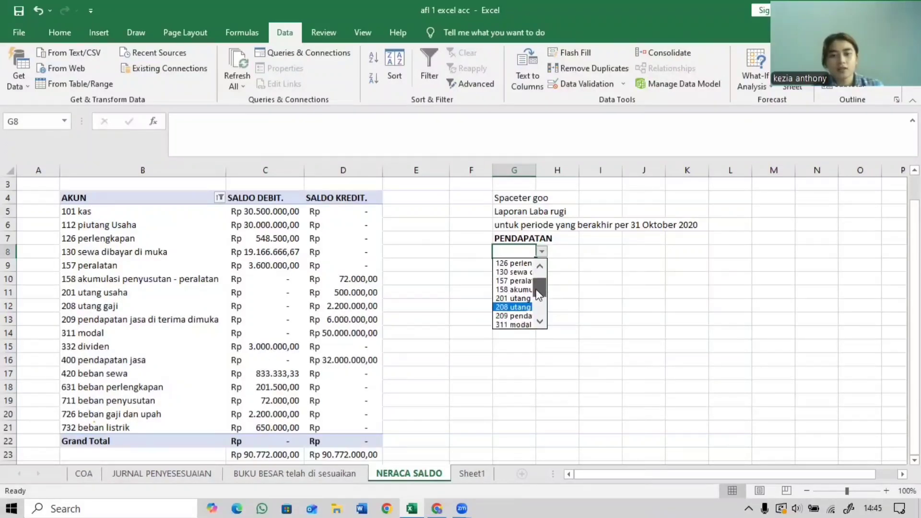
pyautogui.click(530, 164)
pyautogui.click(542, 252)
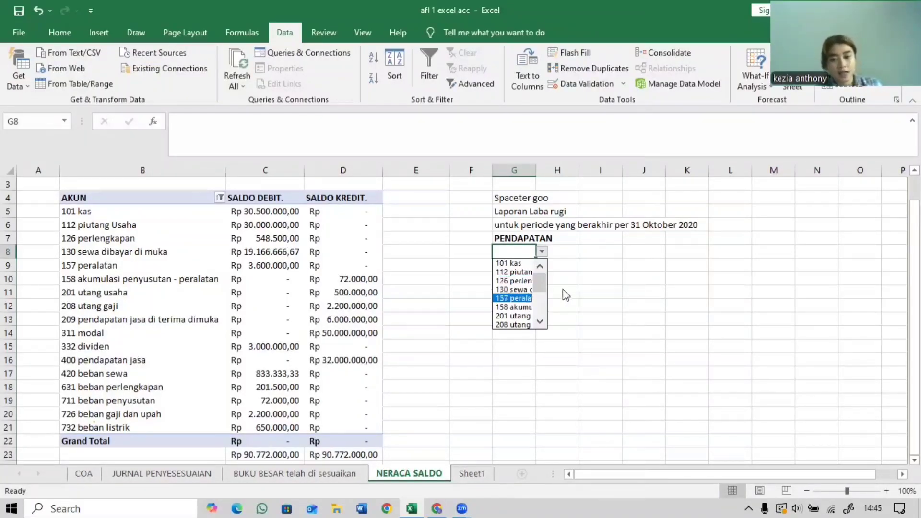
pyautogui.moveTo(540, 282); pyautogui.dragTo(540, 300)
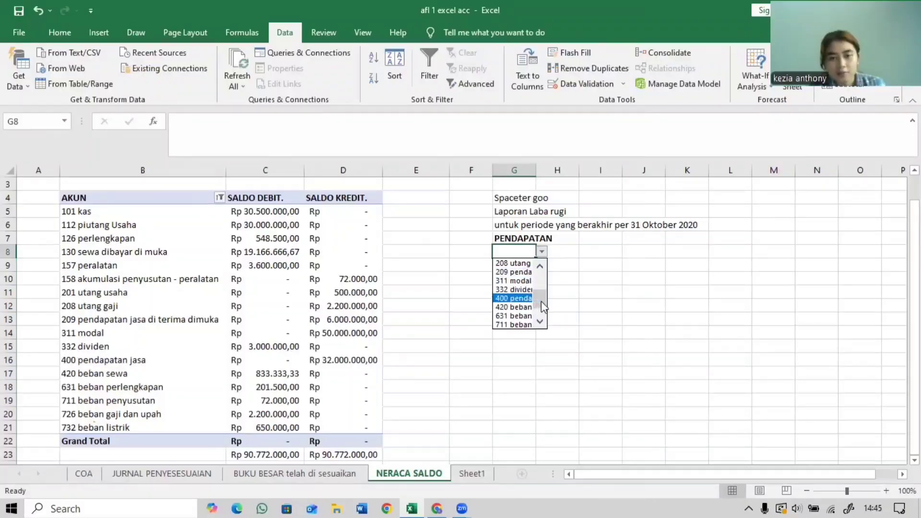
pyautogui.moveTo(541, 302); pyautogui.dragTo(546, 311)
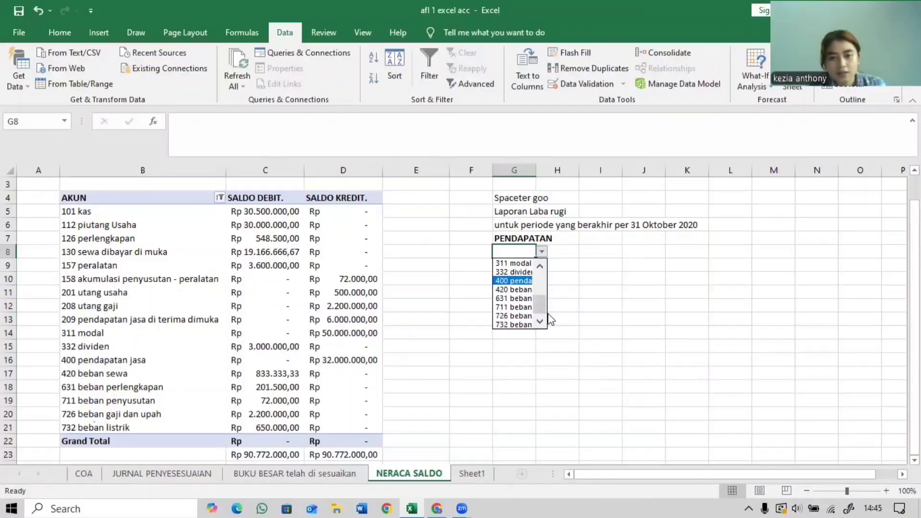
pyautogui.click(533, 170)
pyautogui.moveTo(538, 173); pyautogui.dragTo(568, 171)
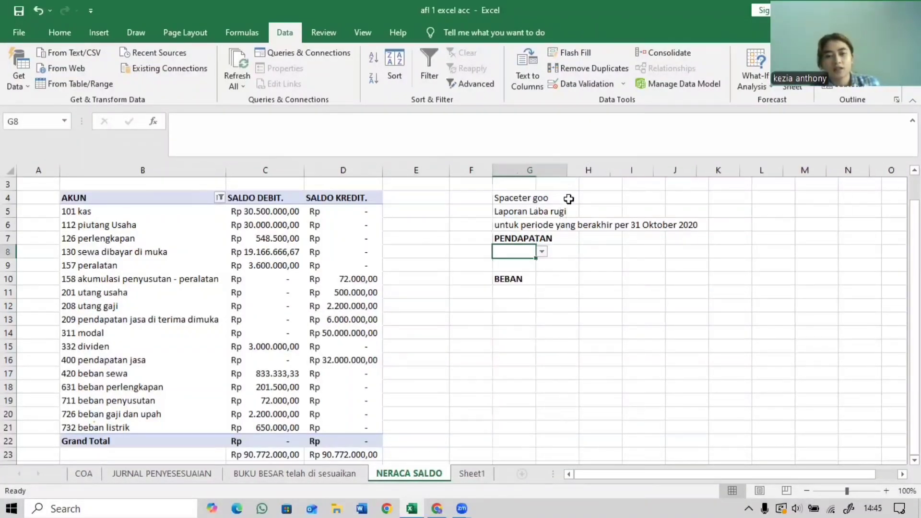
# Choose 209 pendapatan jasa di terima dimuka from the account list in G8 under PENDAPATAN.
pyautogui.click(573, 251)
pyautogui.moveTo(569, 281); pyautogui.dragTo(568, 284)
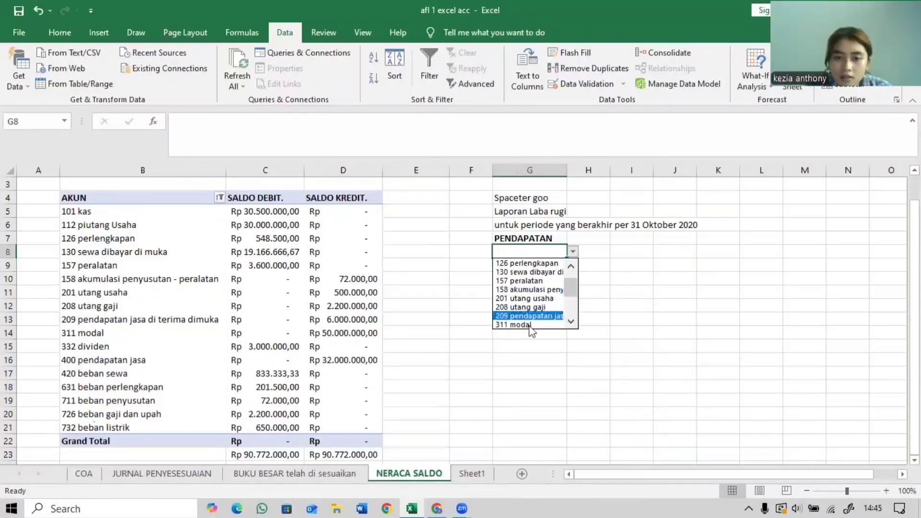
pyautogui.click(552, 316)
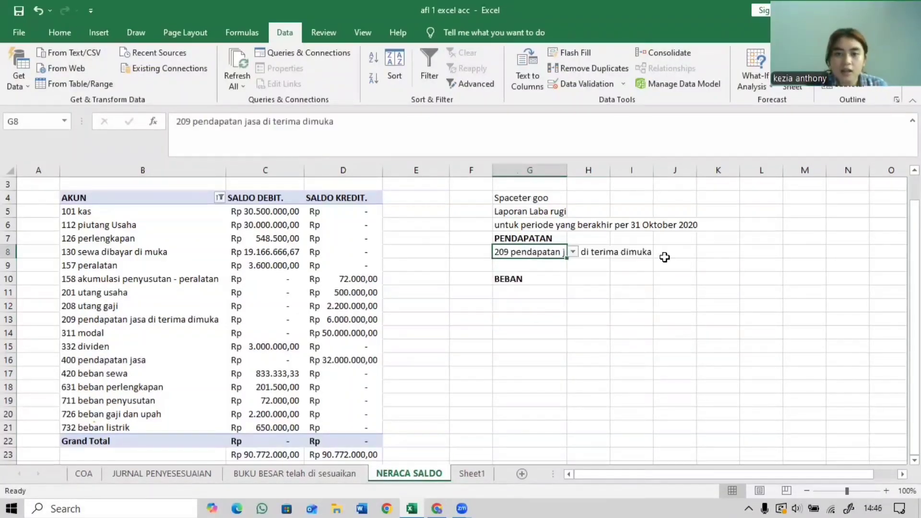
# Set the revenue account in G8 to 400 pendapatan jasa.
pyautogui.click(572, 252)
pyautogui.click(544, 289)
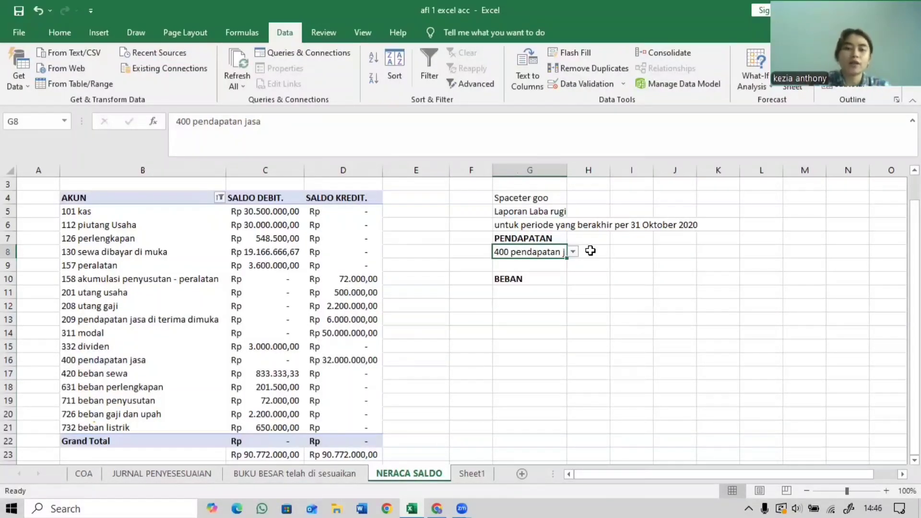
pyautogui.click(583, 249)
pyautogui.click(634, 249)
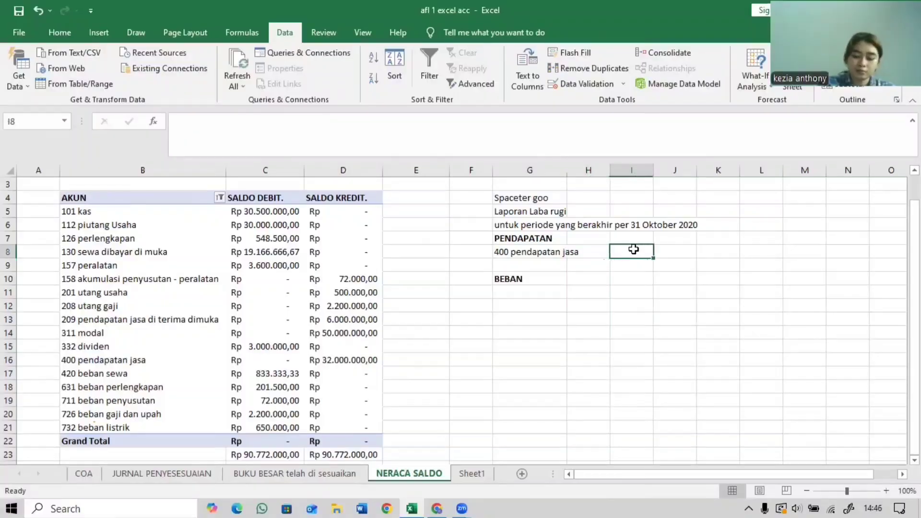
# In H8, start a formula with SUMIF(B5:B21;G8;C5:C21) for the account's debit balance, plus a second SUMIF.
pyautogui.click(583, 255)
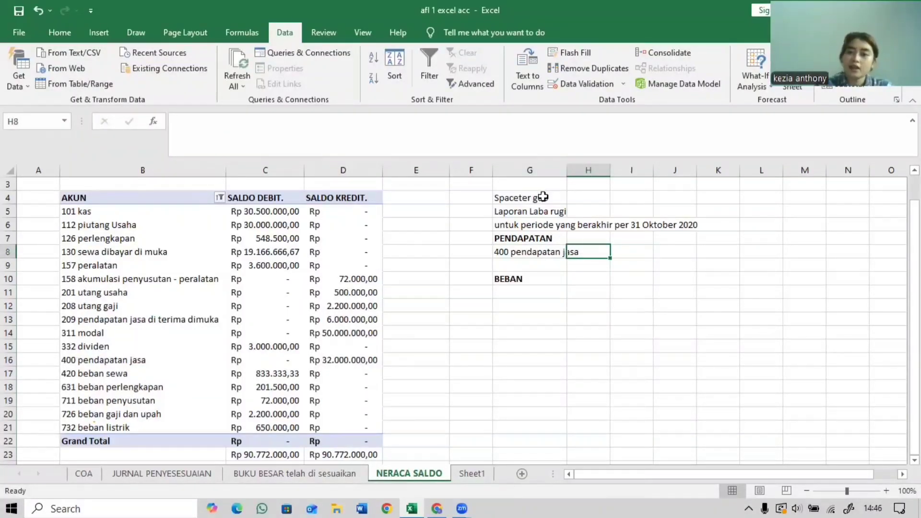
pyautogui.click(543, 197)
pyautogui.click(599, 251)
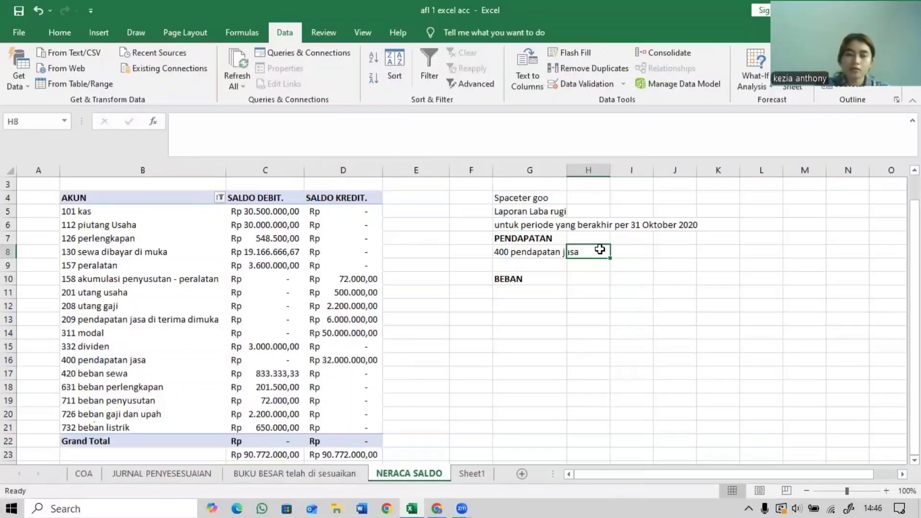
pyautogui.write('=SUMIF')
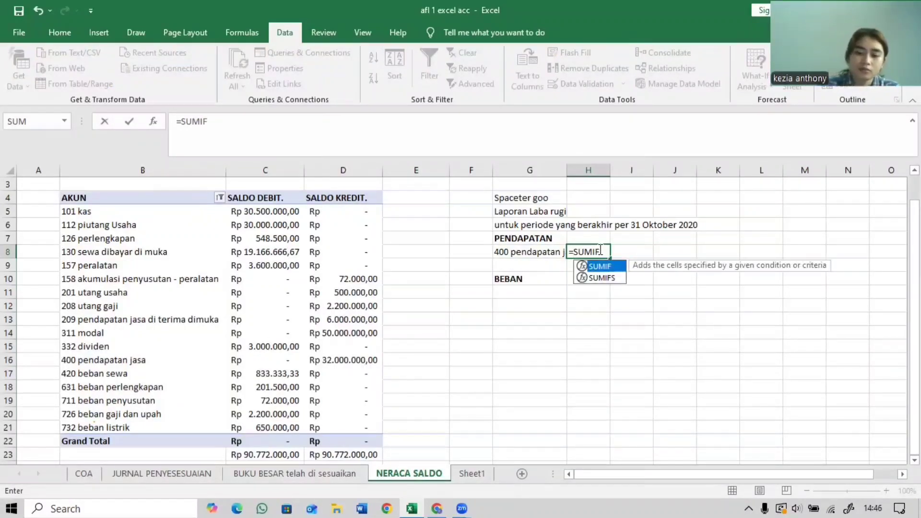
pyautogui.write('(')
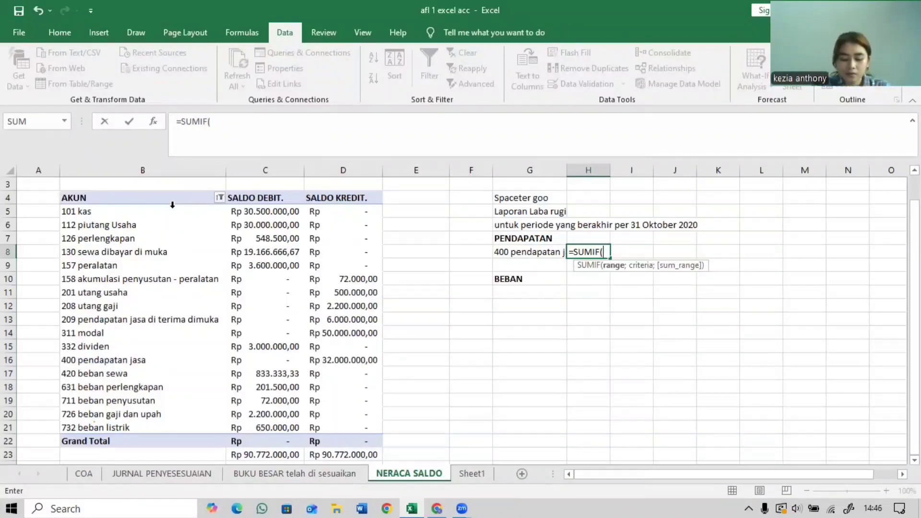
pyautogui.moveTo(173, 213); pyautogui.dragTo(175, 417)
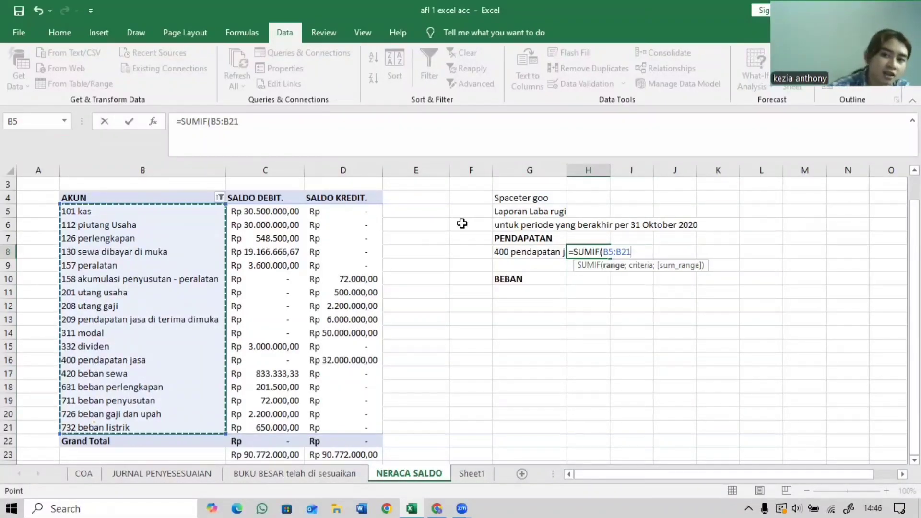
pyautogui.write(';')
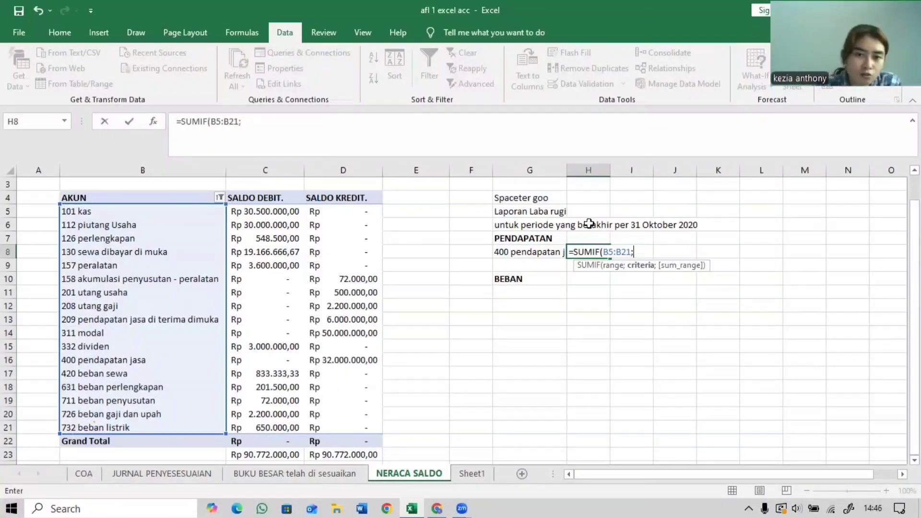
pyautogui.click(552, 250)
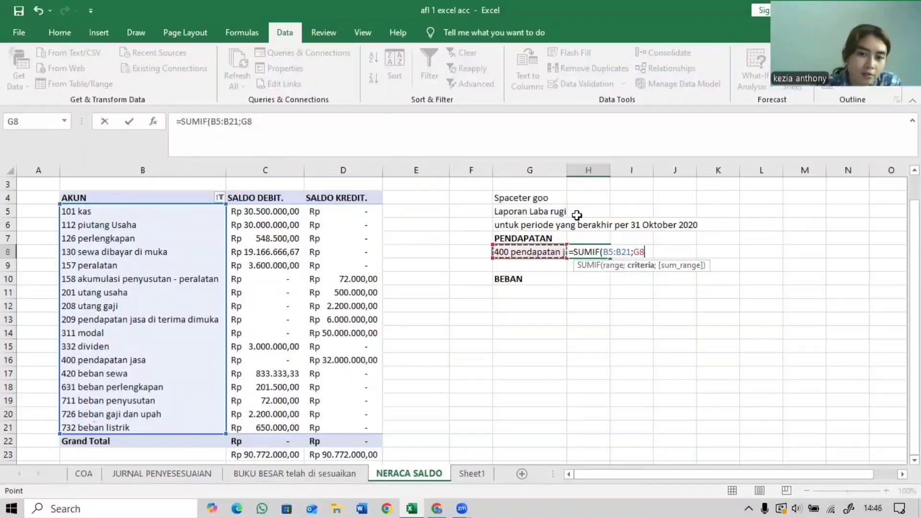
pyautogui.write(';')
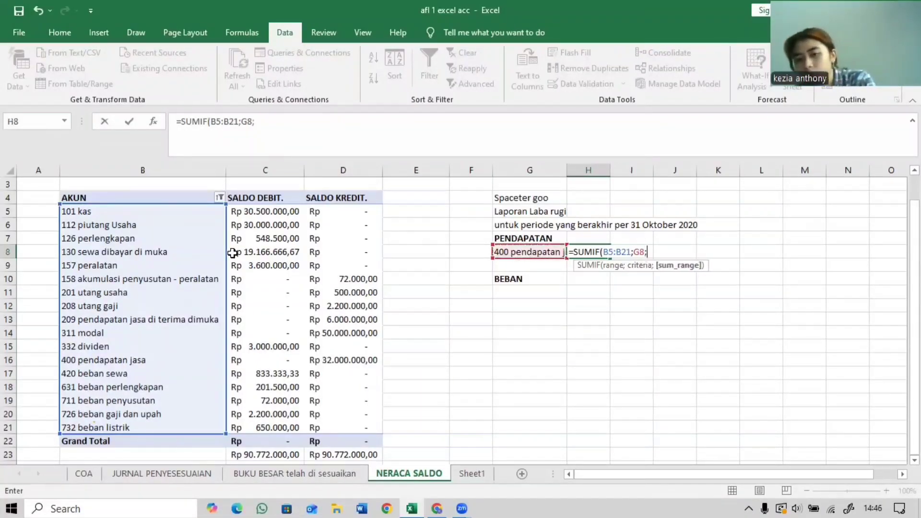
pyautogui.moveTo(241, 213); pyautogui.dragTo(247, 432)
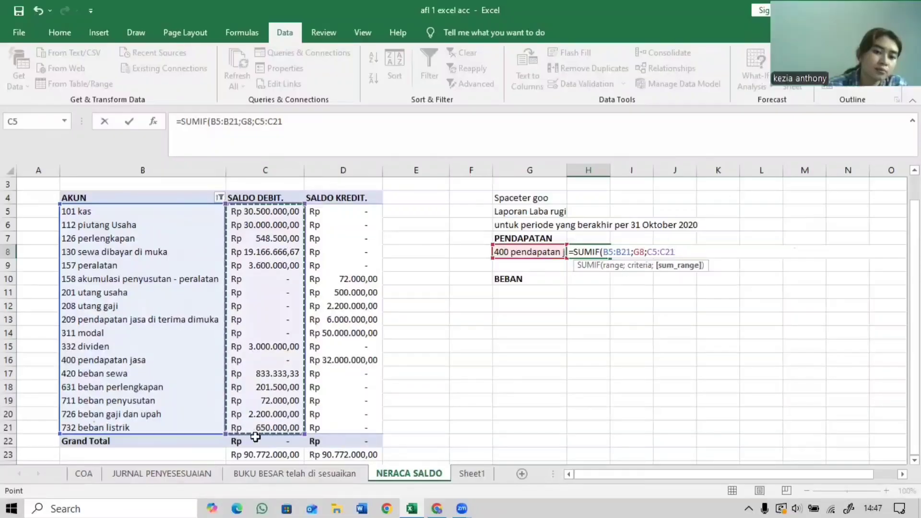
pyautogui.write(')=')
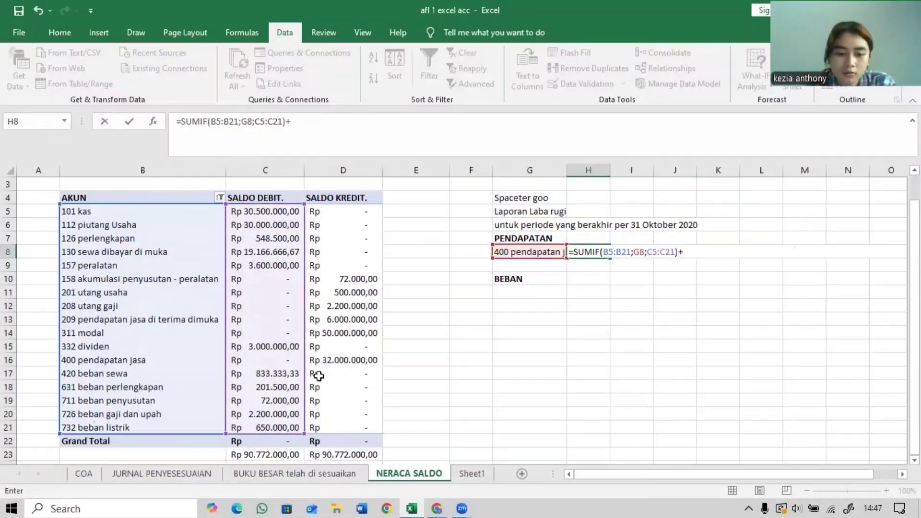
pyautogui.write('SUMIF(')
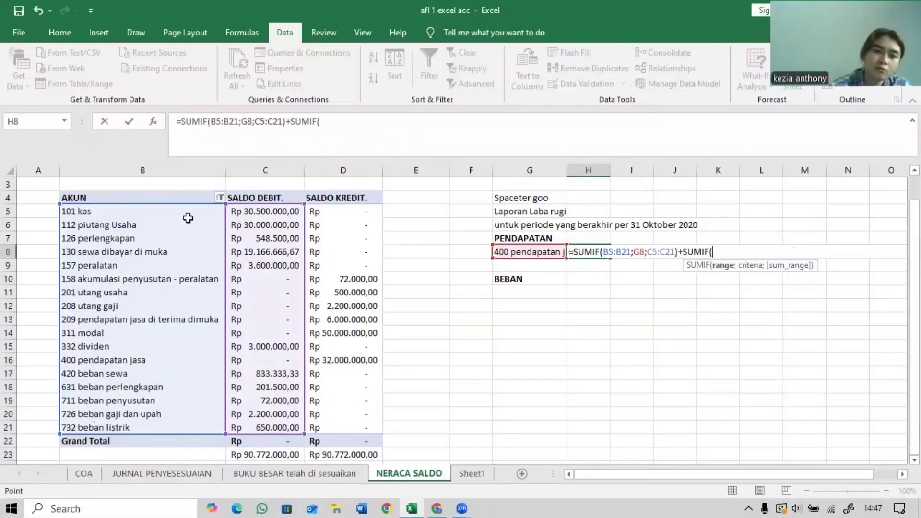
pyautogui.moveTo(189, 213); pyautogui.dragTo(198, 427)
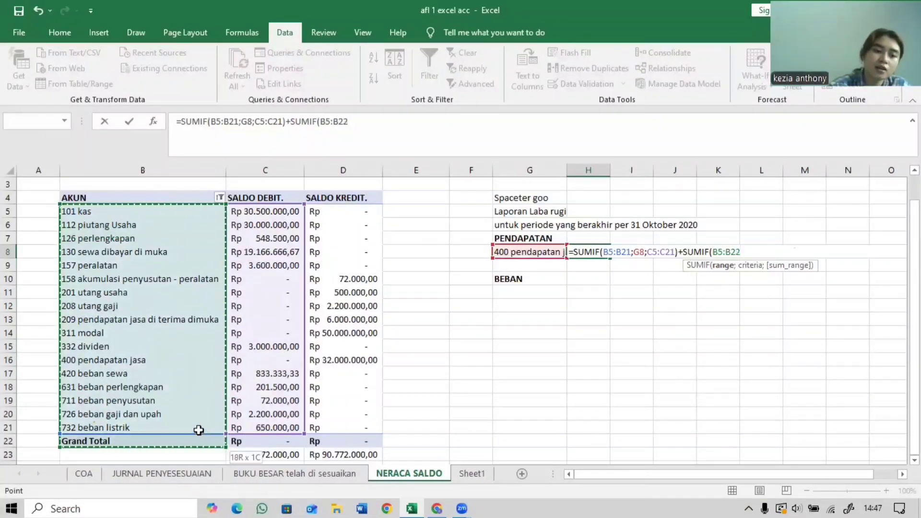
pyautogui.click(542, 249)
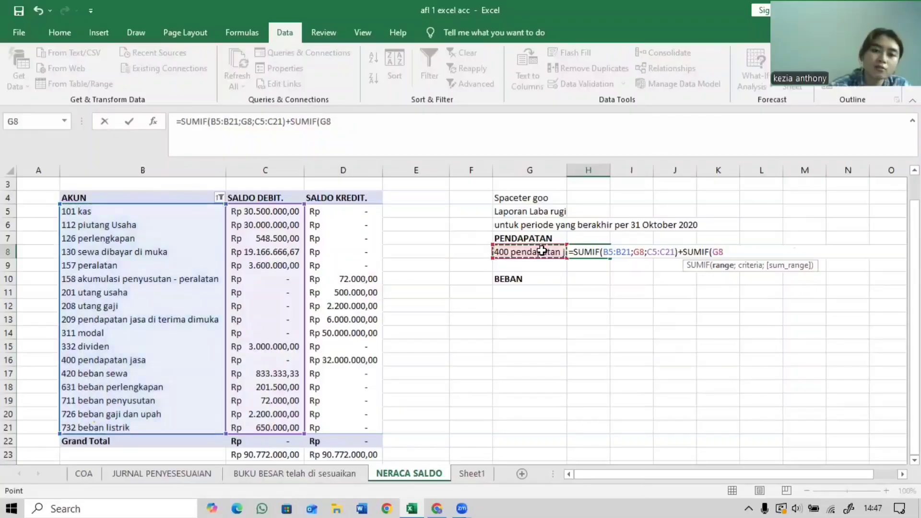
pyautogui.moveTo(327, 210); pyautogui.dragTo(349, 429)
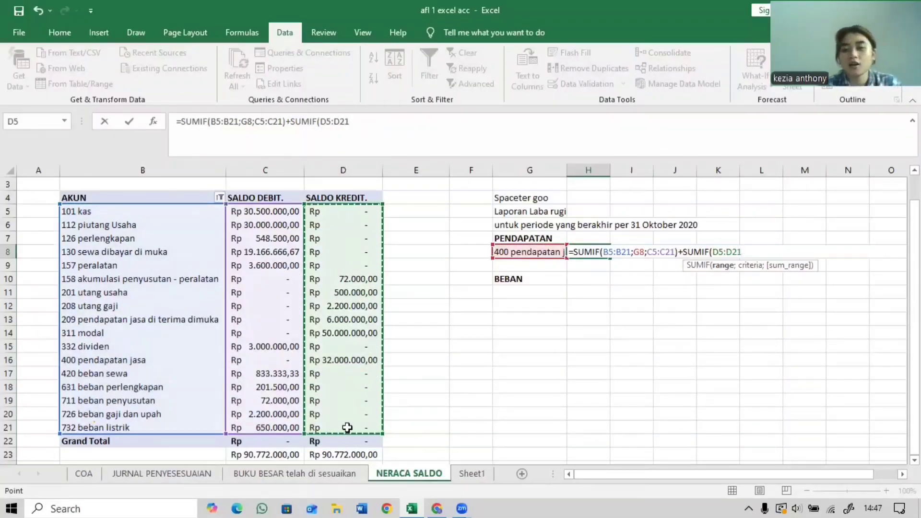
pyautogui.write(')')
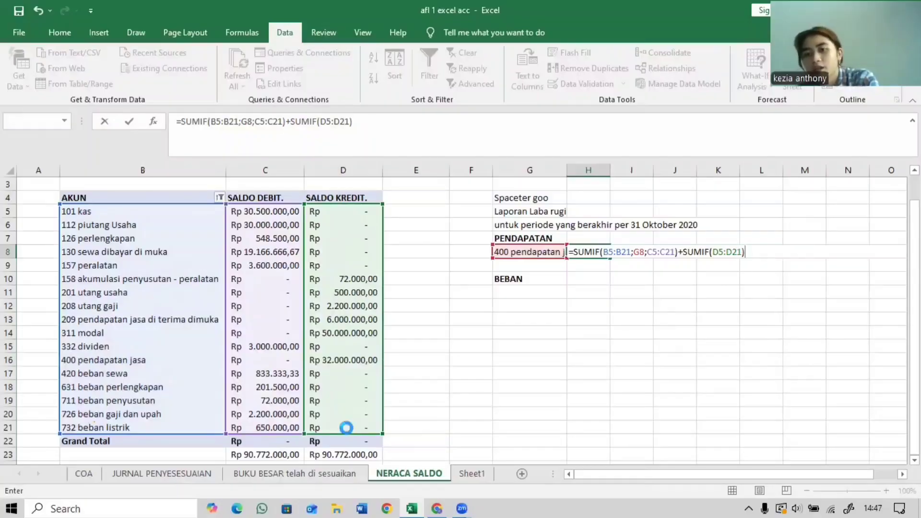
pyautogui.press('Return')
pyautogui.click(466, 294)
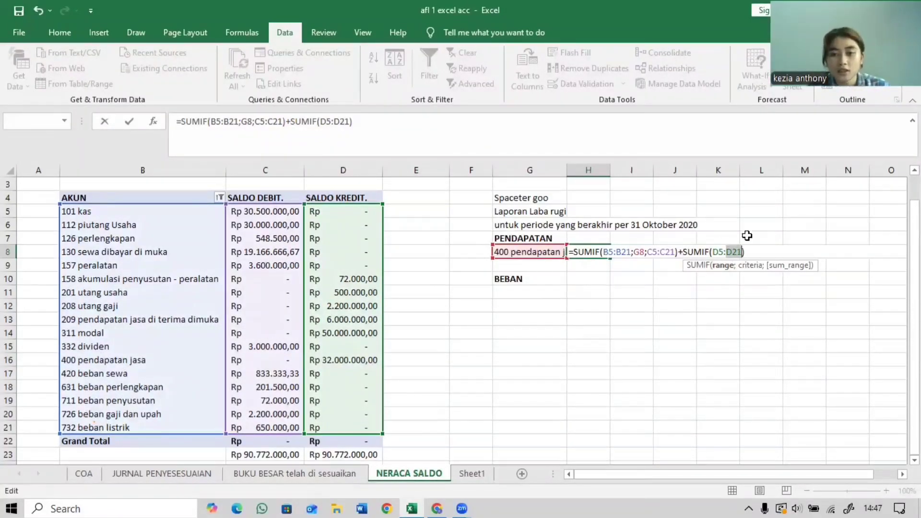
pyautogui.click(741, 252)
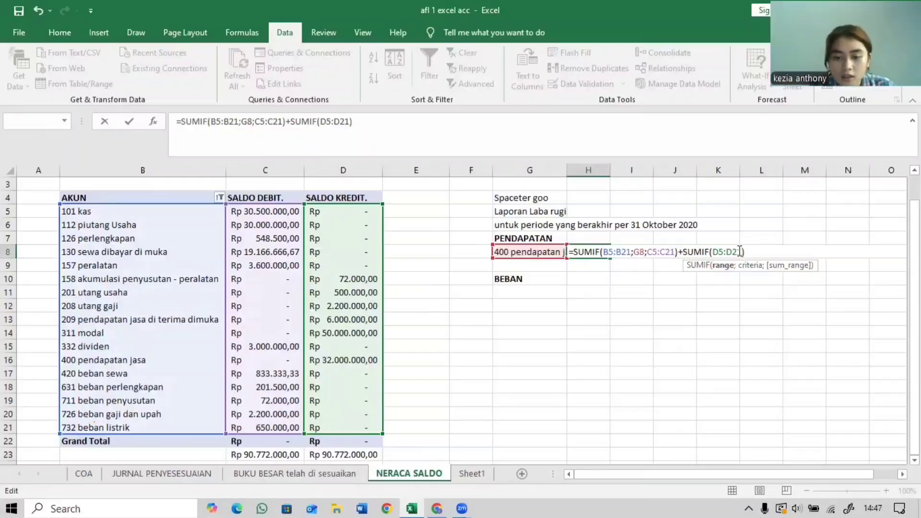
pyautogui.press('BackSpace')
pyautogui.press('BackSpace')
pyautogui.press('BackSpace')
pyautogui.press('BackSpace')
pyautogui.press('BackSpace')
pyautogui.press('BackSpace')
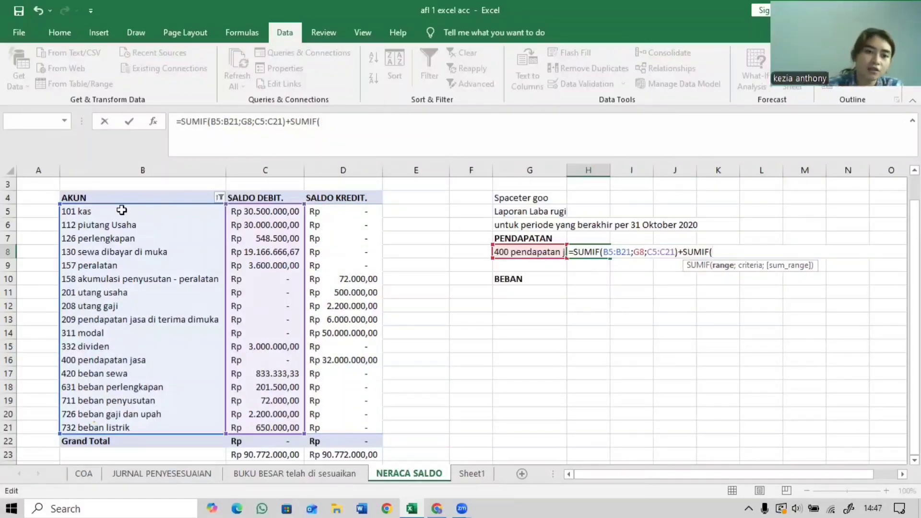
pyautogui.moveTo(108, 211); pyautogui.dragTo(174, 427)
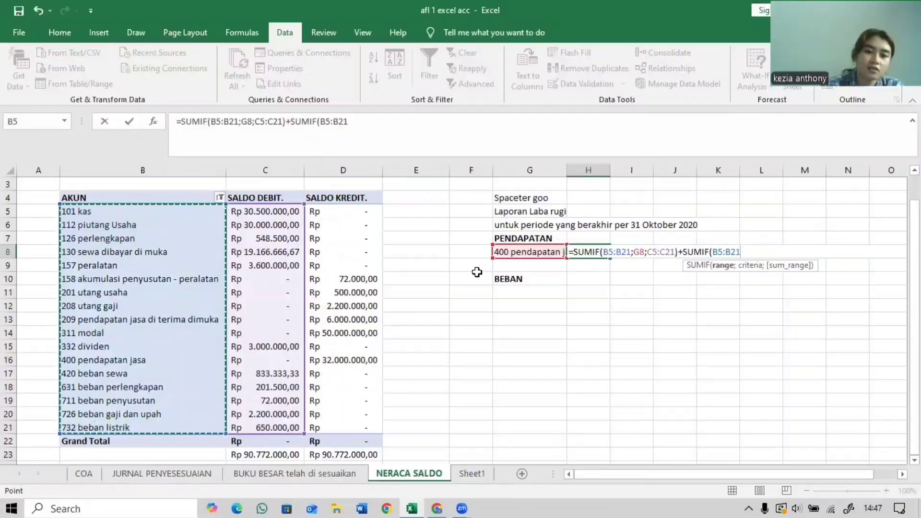
pyautogui.click(503, 253)
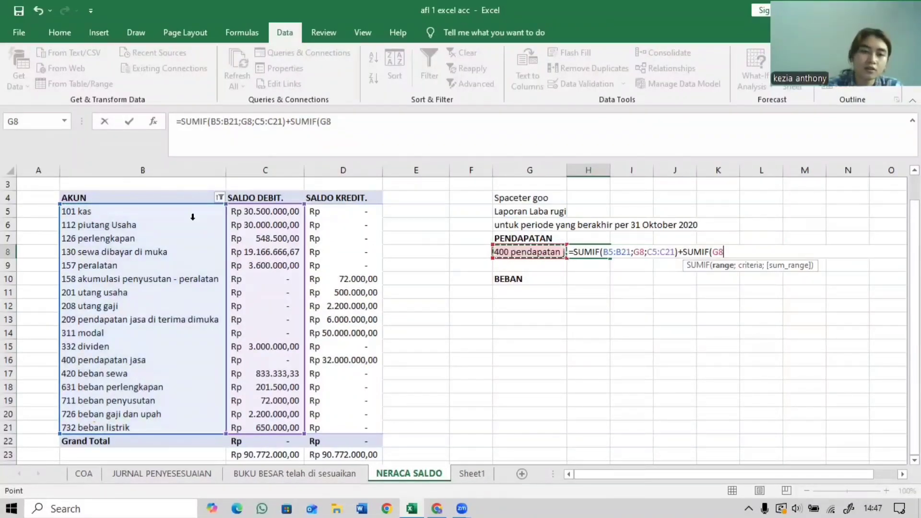
pyautogui.click(186, 212)
pyautogui.moveTo(200, 291); pyautogui.dragTo(199, 440)
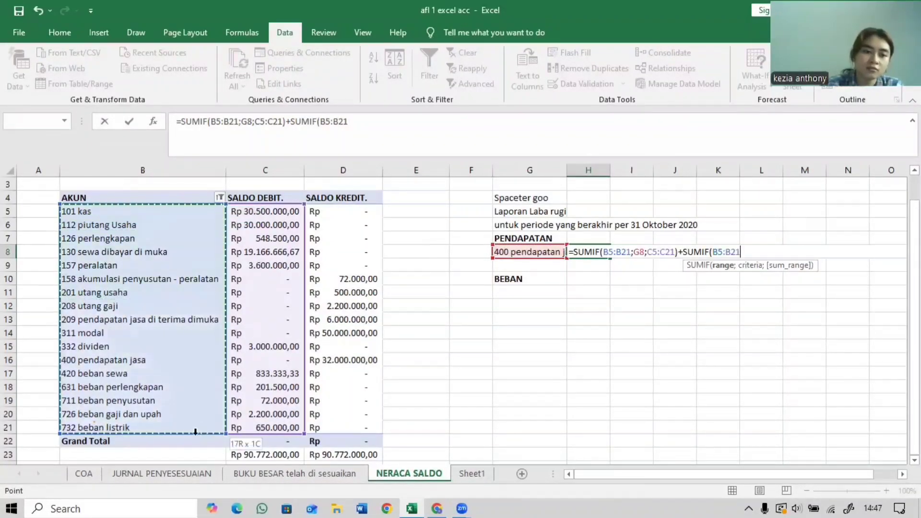
pyautogui.click(147, 216)
pyautogui.click(151, 266)
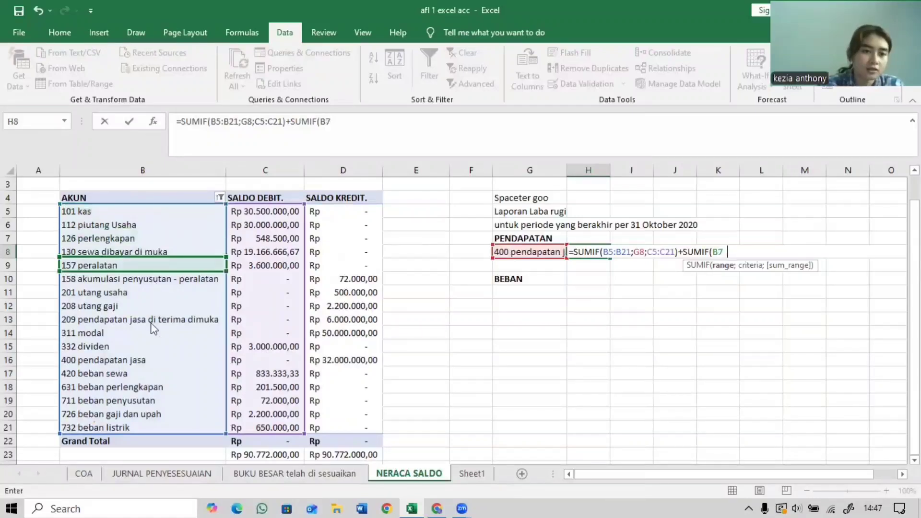
pyautogui.click(154, 320)
pyautogui.press('Return')
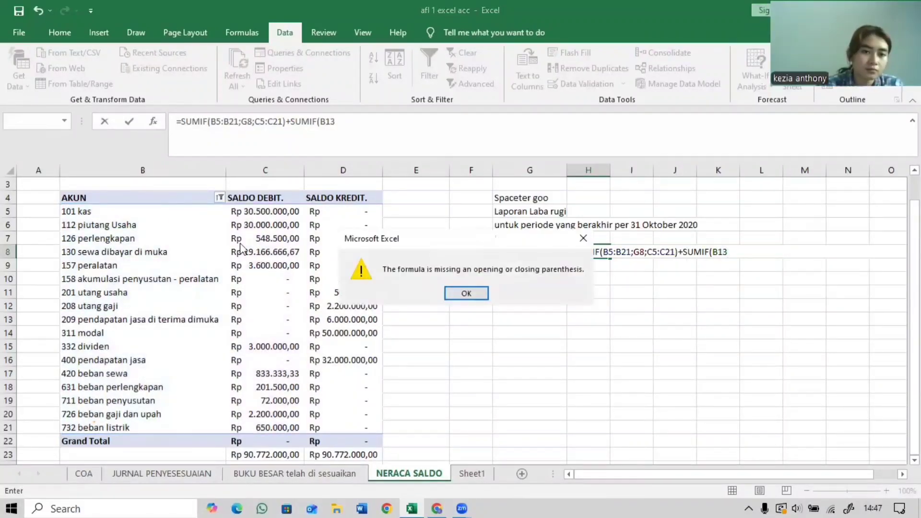
pyautogui.click(470, 293)
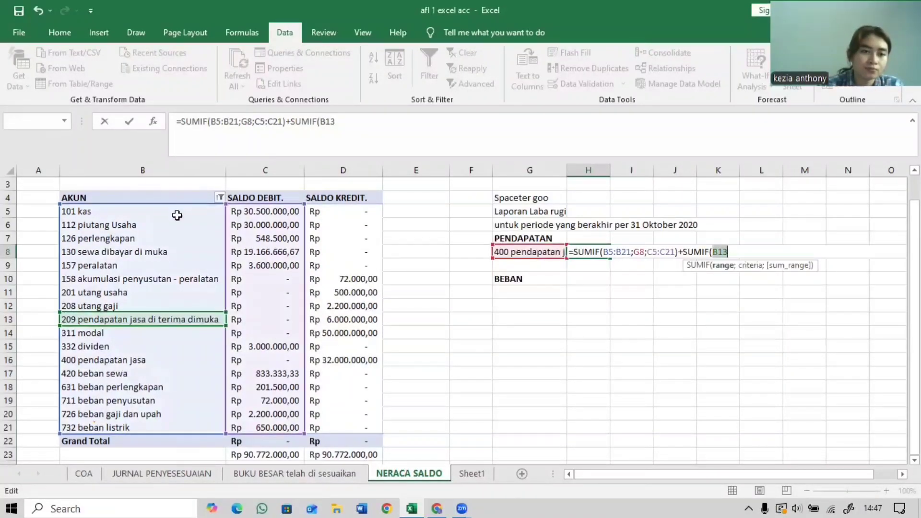
# Complete the second SUMIF in H8 with range B5:B21, criterion G8 and credit balances D5:D21, and enter the formula.
pyautogui.moveTo(177, 216); pyautogui.dragTo(159, 428)
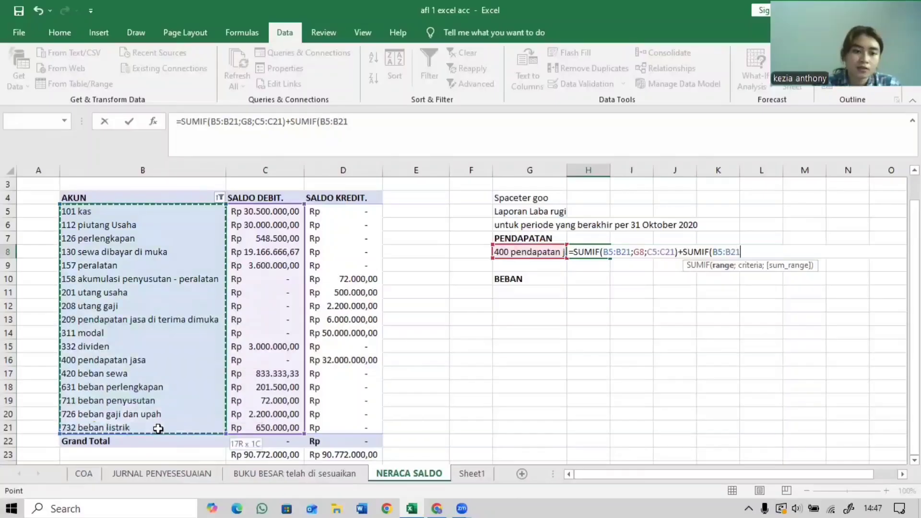
pyautogui.write(';')
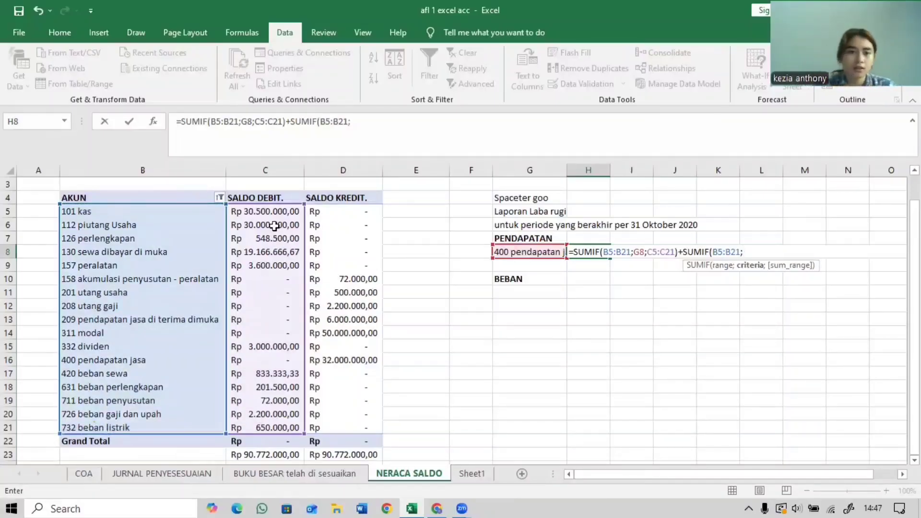
pyautogui.click(519, 259)
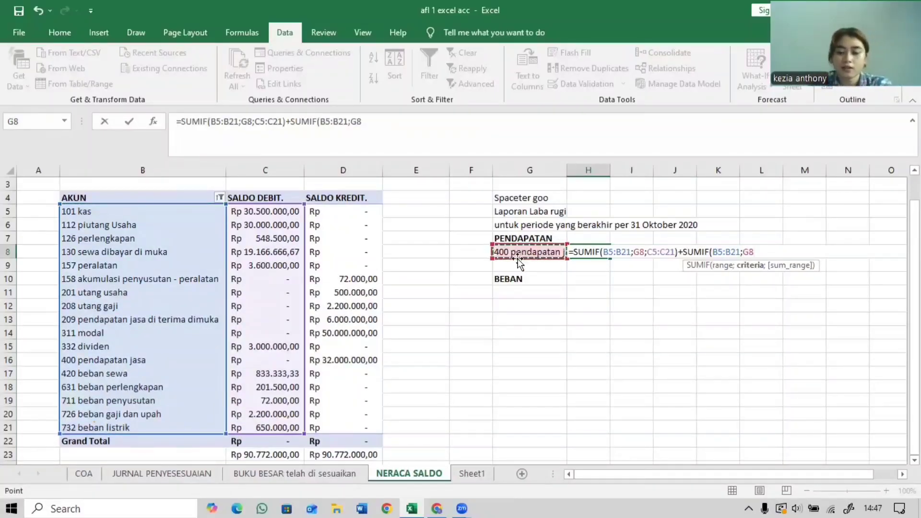
pyautogui.write(';')
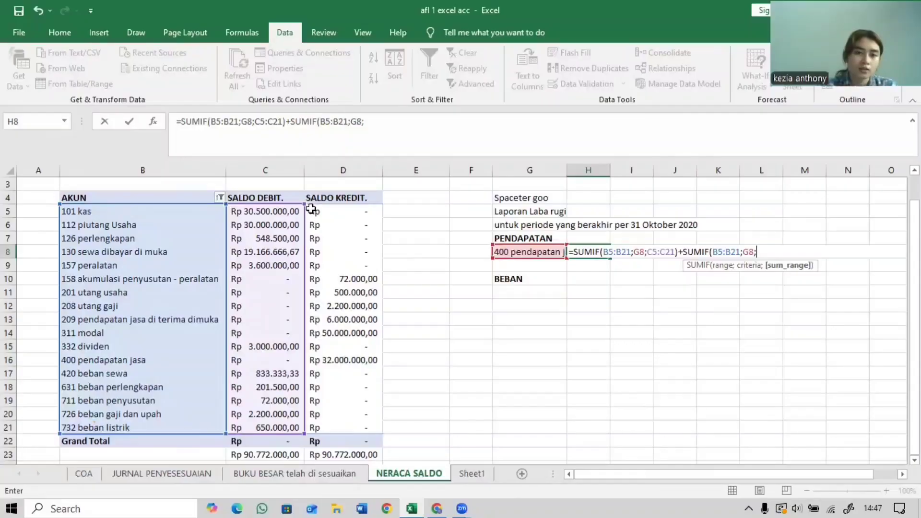
pyautogui.moveTo(311, 209); pyautogui.dragTo(312, 430)
pyautogui.write(')')
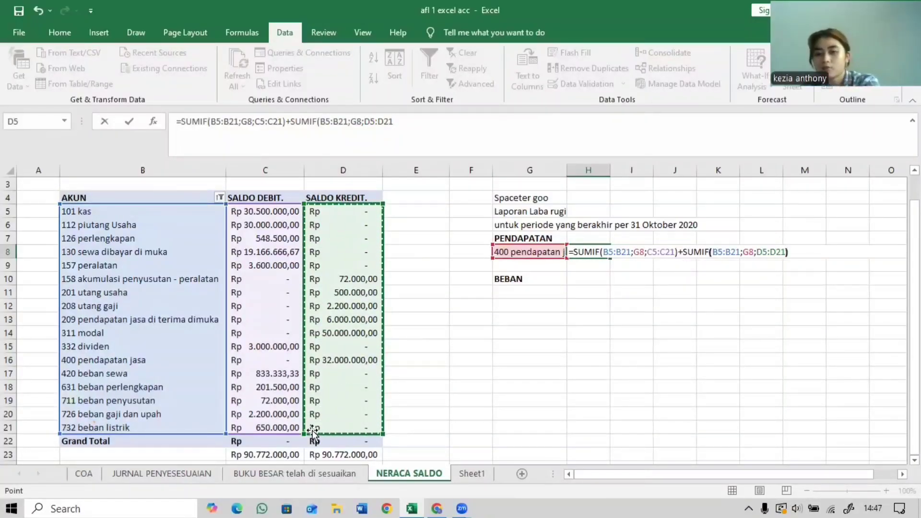
pyautogui.press('Return')
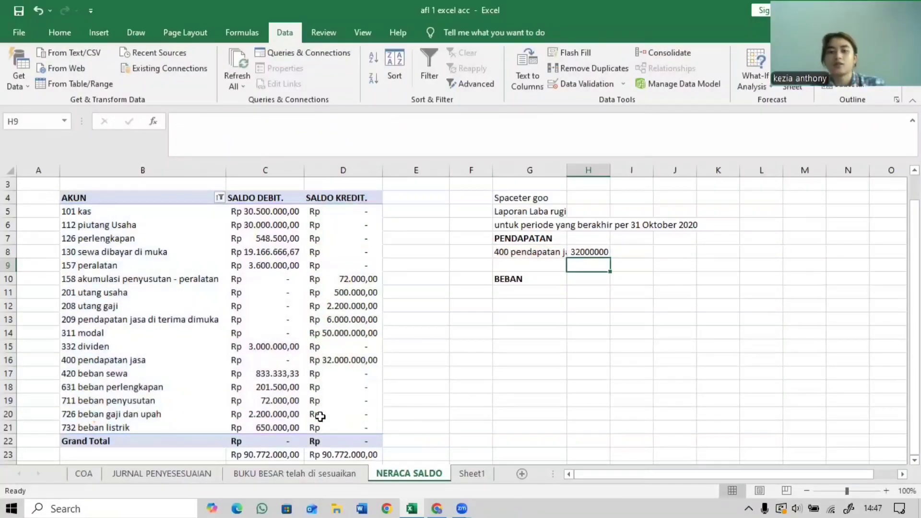
# In H8's formula, make the first SUMIF's ranges absolute as $B$5:$B$21 and $C$5:$C$21, keeping G8 relative.
pyautogui.click(585, 251)
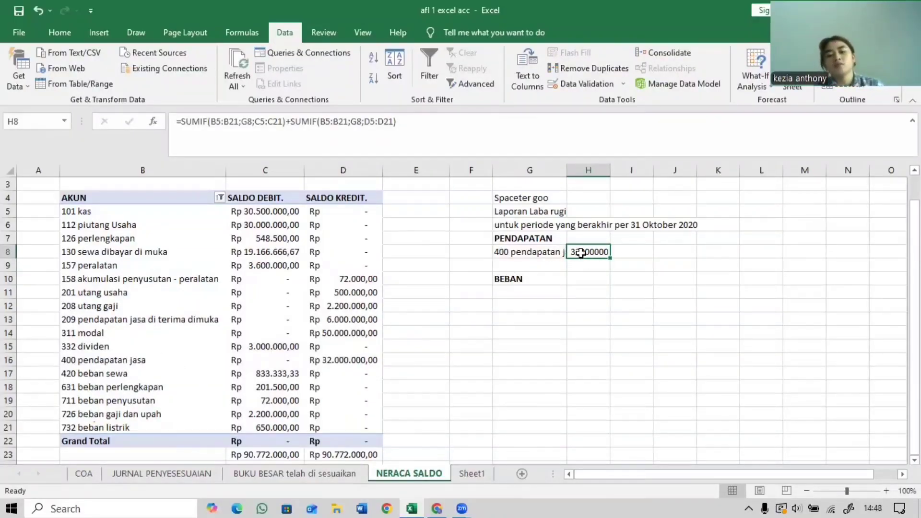
pyautogui.click(211, 120)
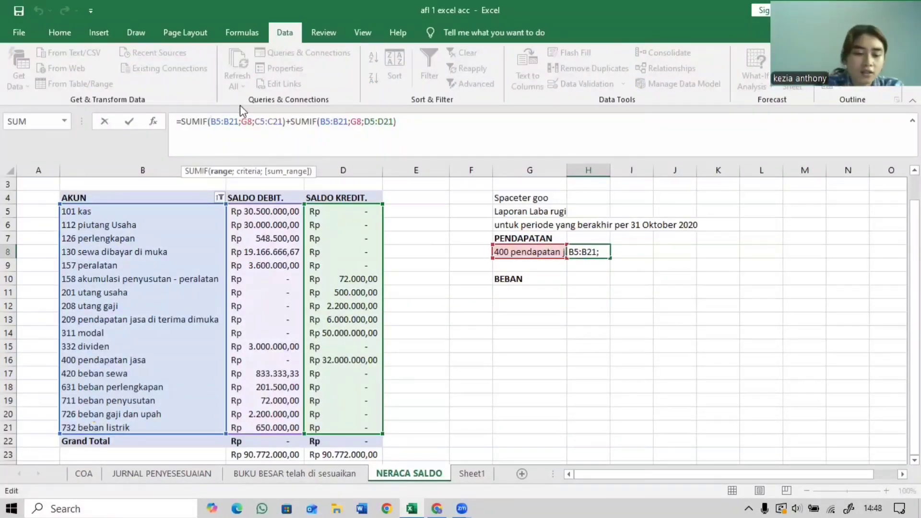
pyautogui.press('F4')
pyautogui.click(233, 119)
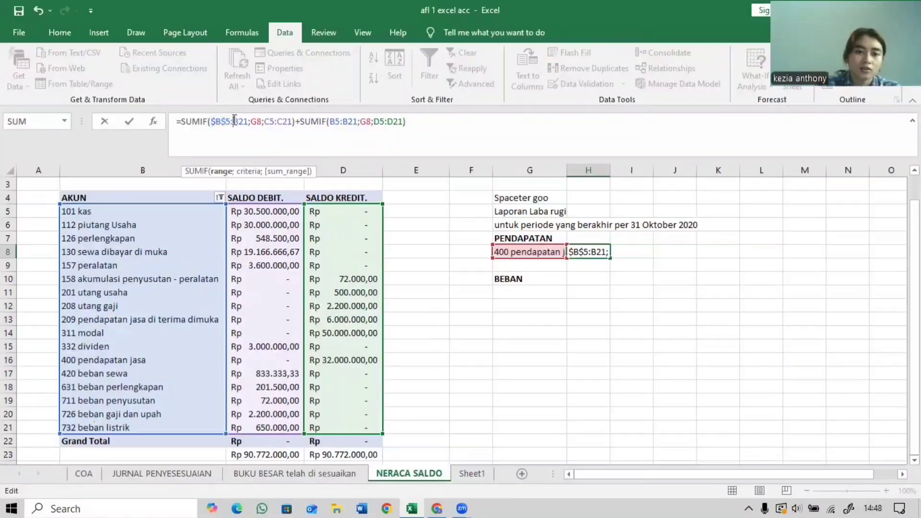
pyautogui.press('F4')
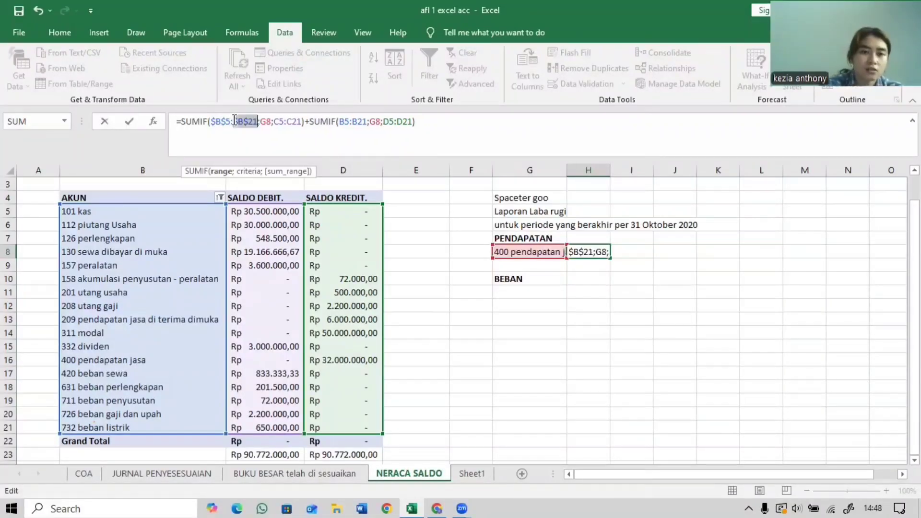
pyautogui.click(272, 122)
pyautogui.press('F4')
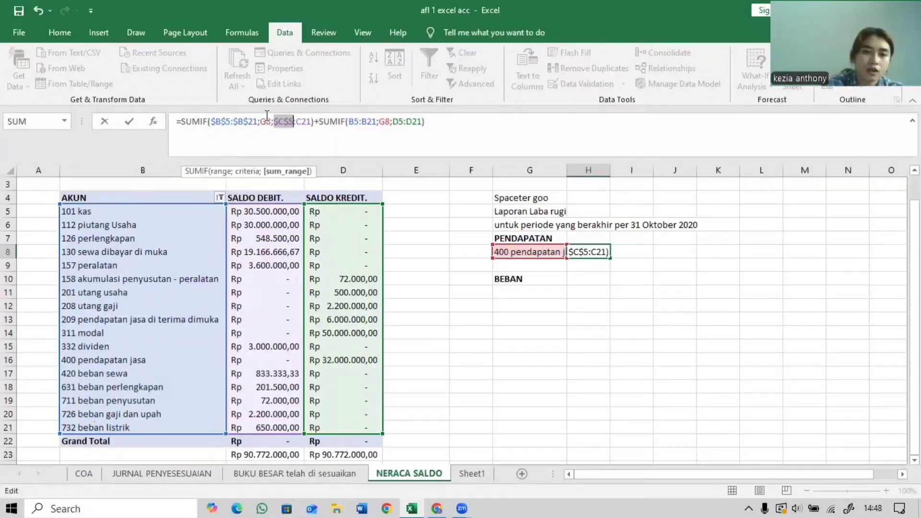
pyautogui.click(298, 121)
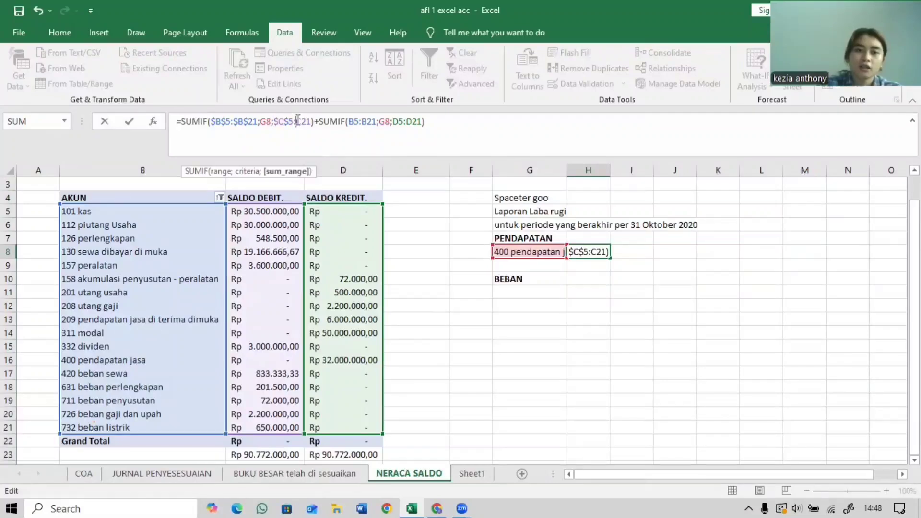
pyautogui.press('F4')
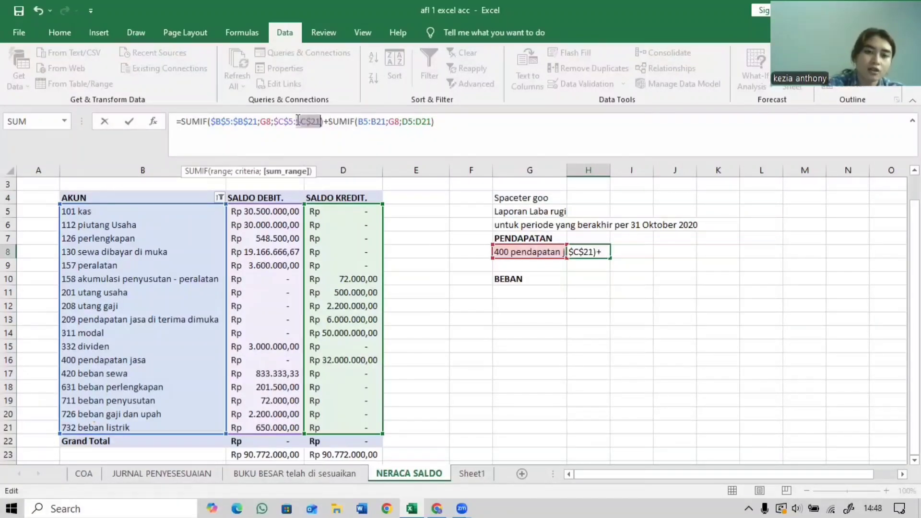
# Make the second SUMIF's ranges in H8 absolute as $B$5:$B$21 and $D$5:$D$21, and enter the formula.
pyautogui.click(360, 121)
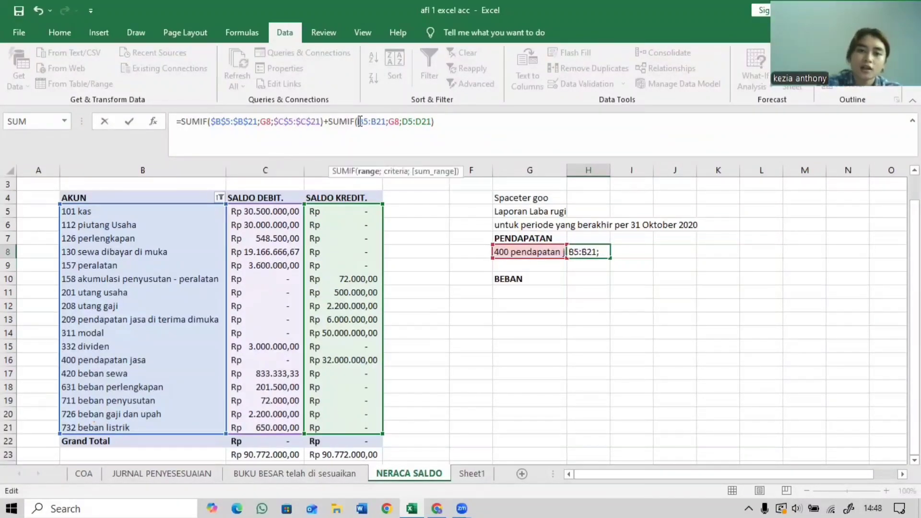
pyautogui.press('F4')
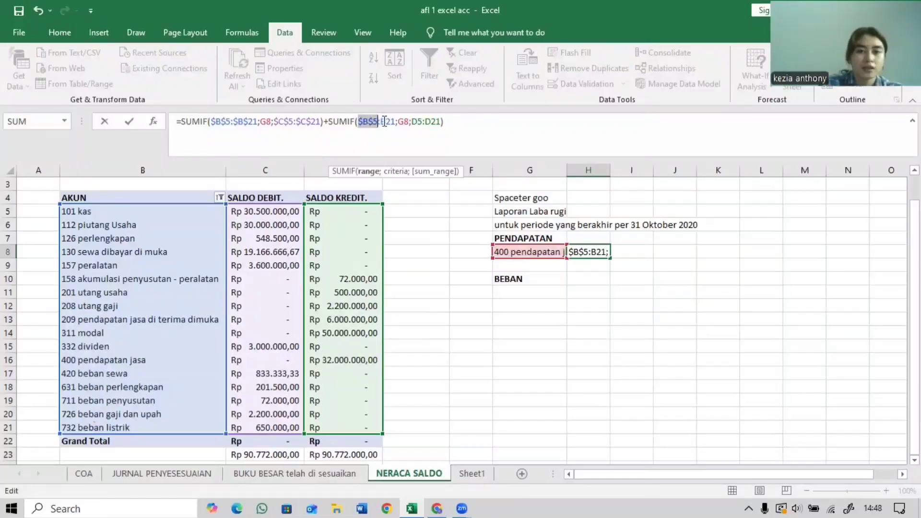
pyautogui.click(382, 120)
pyautogui.press('F4')
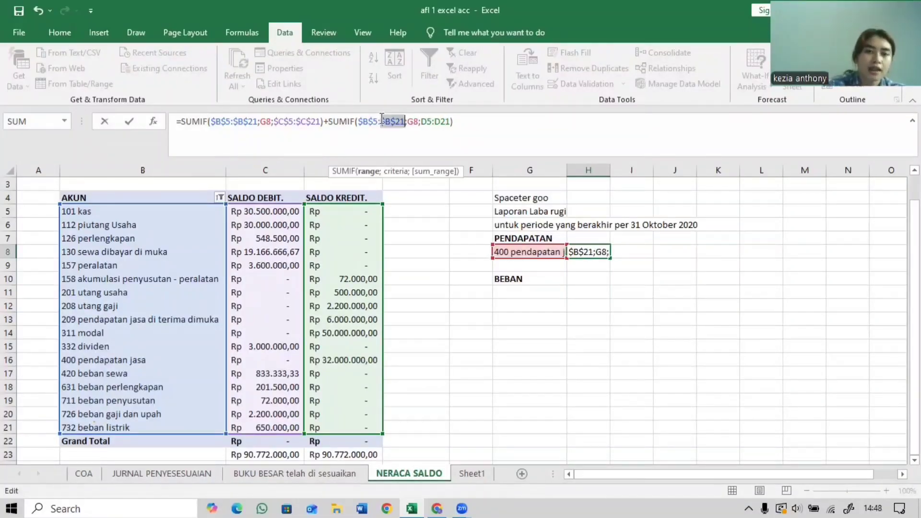
pyautogui.click(425, 121)
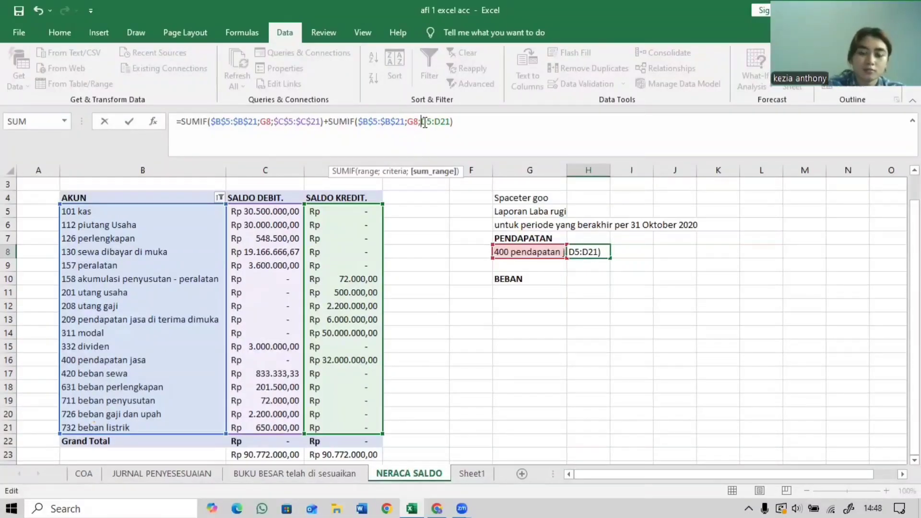
pyautogui.press('F4')
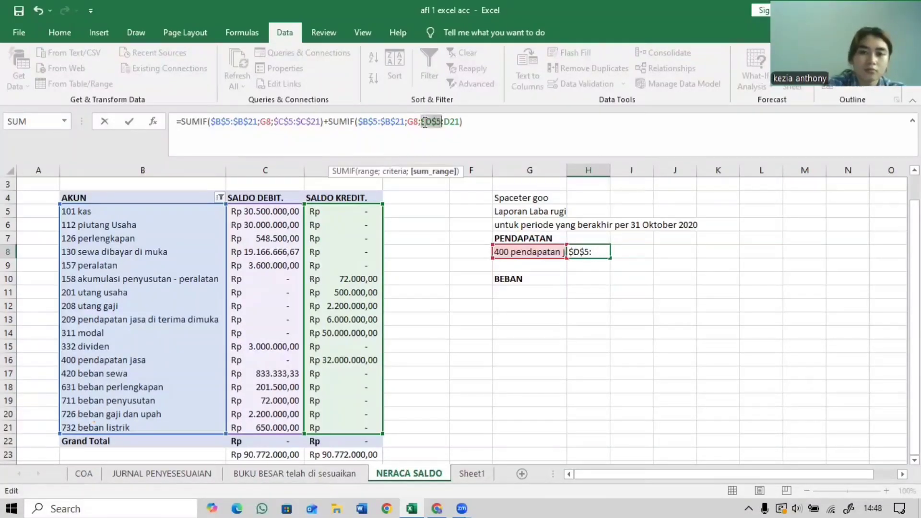
pyautogui.click(449, 121)
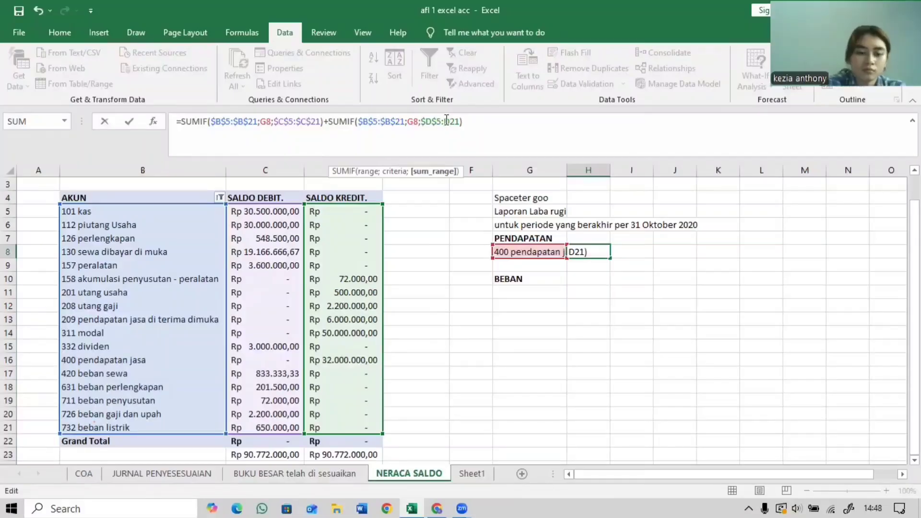
pyautogui.press('F4')
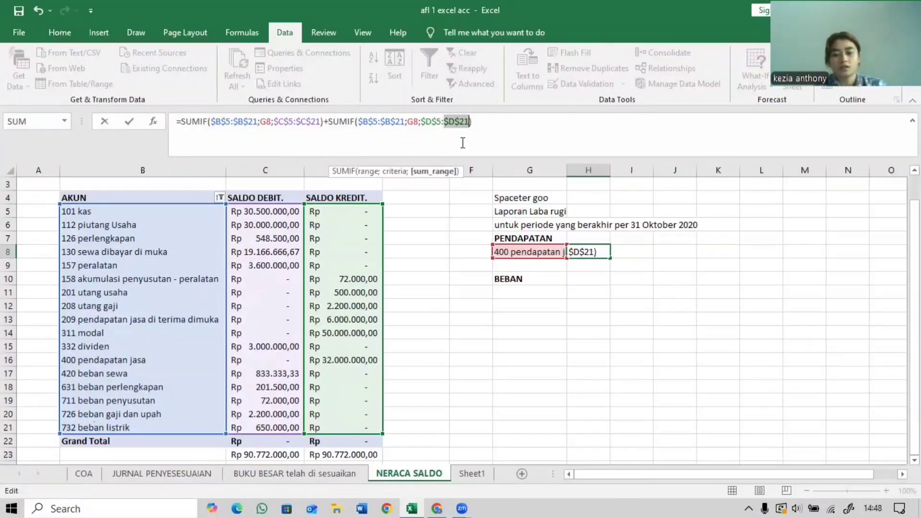
pyautogui.press('Return')
pyautogui.click(581, 319)
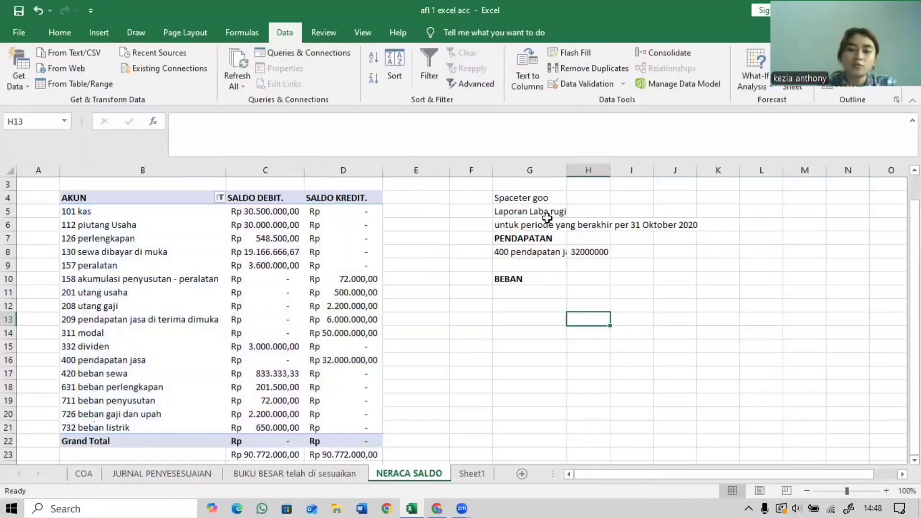
# Merge and center the company name Spaceter goo across G4:H4.
pyautogui.click(520, 198)
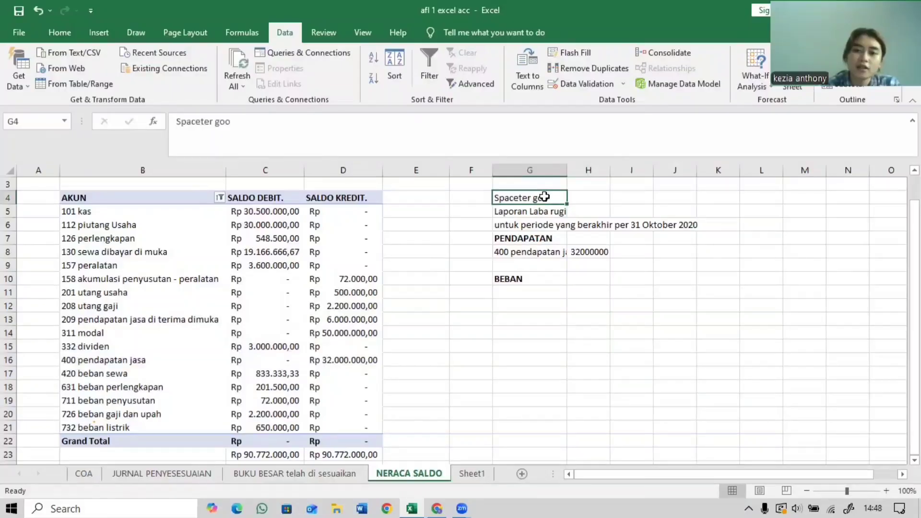
pyautogui.moveTo(544, 197); pyautogui.dragTo(590, 195)
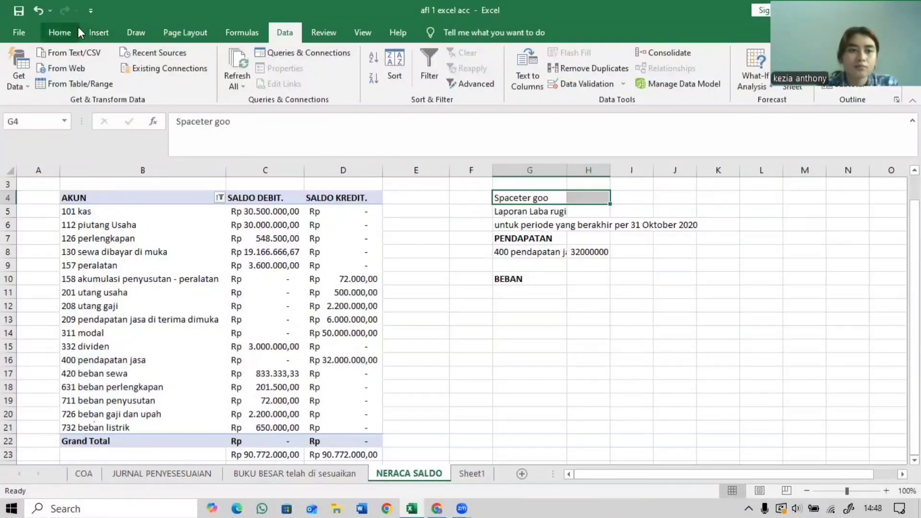
pyautogui.click(67, 33)
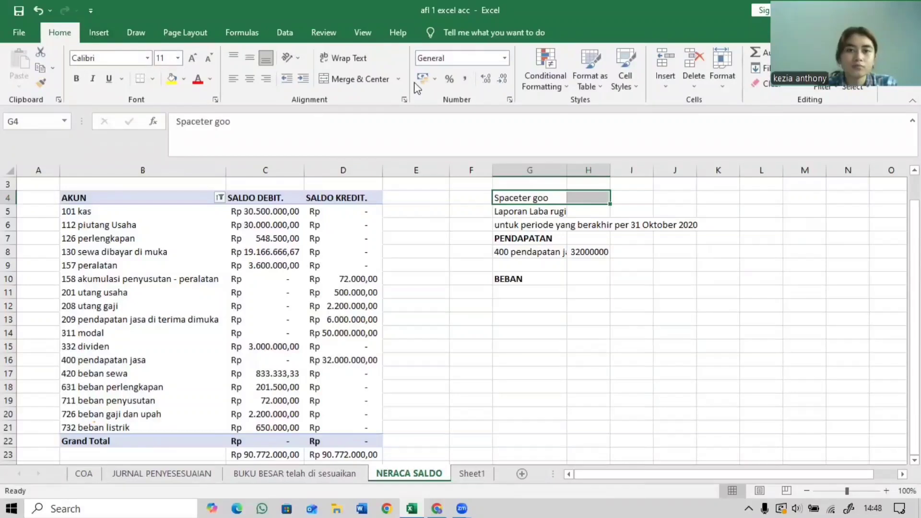
pyautogui.click(357, 79)
pyautogui.click(591, 213)
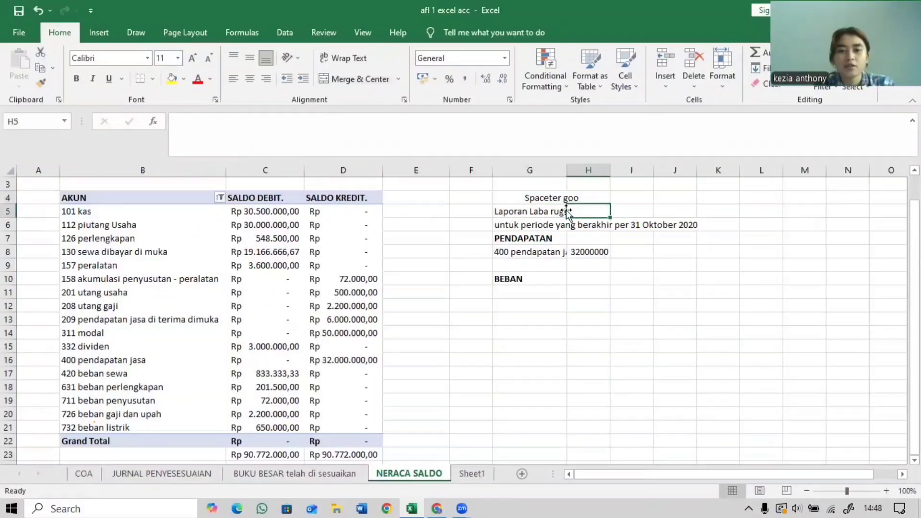
pyautogui.doubleClick(558, 213)
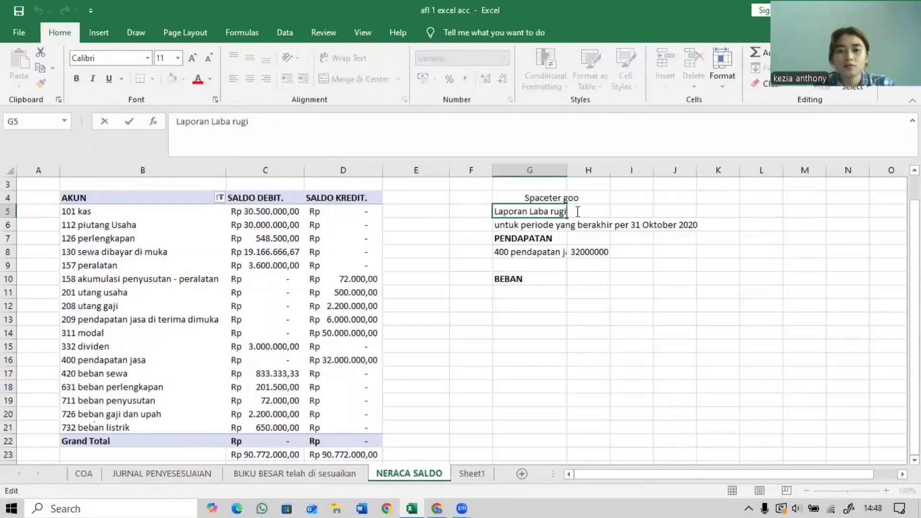
pyautogui.click(619, 251)
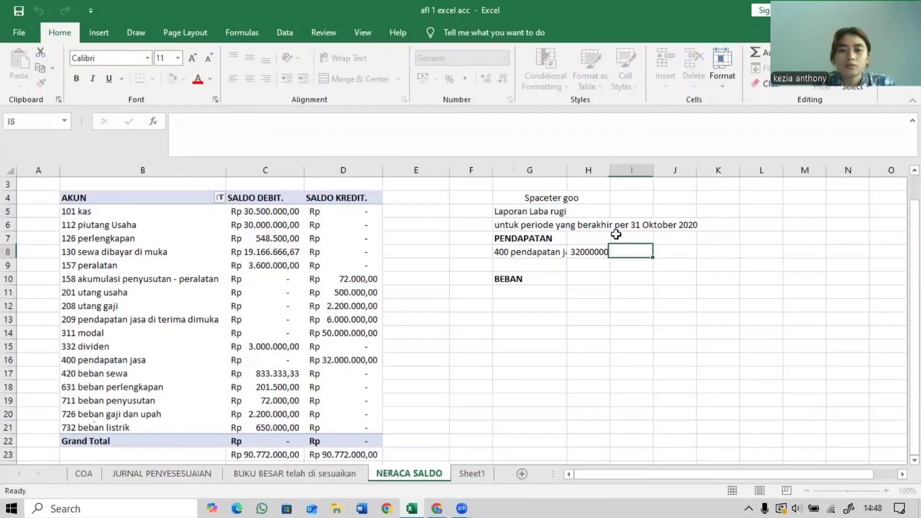
pyautogui.click(566, 211)
pyautogui.doubleClick(569, 212)
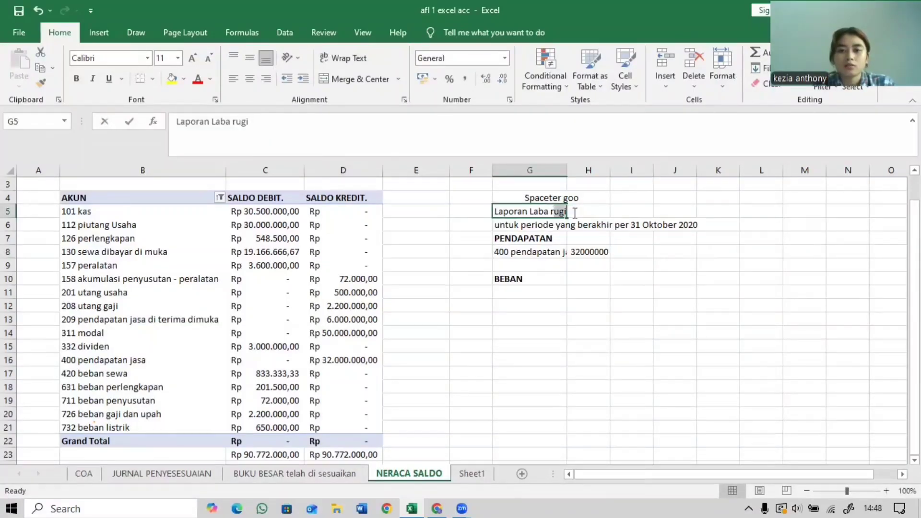
pyautogui.click(617, 253)
# Merge and center the report title across G5:H5 and the period line across G6:H6.
pyautogui.click(552, 212)
pyautogui.moveTo(553, 212); pyautogui.dragTo(592, 212)
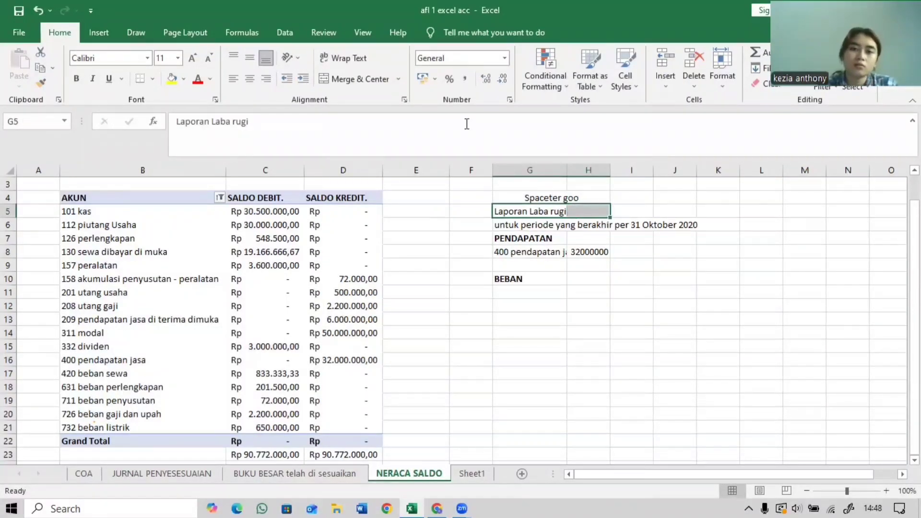
pyautogui.click(377, 79)
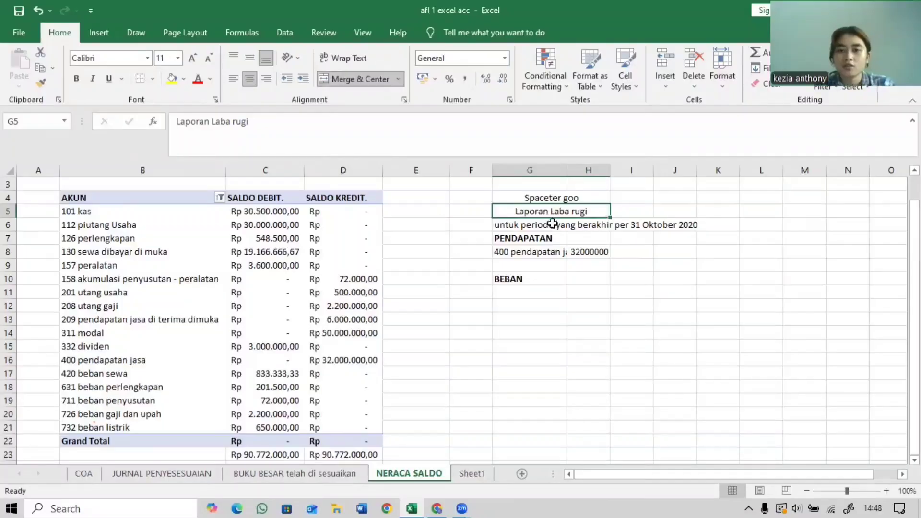
pyautogui.moveTo(553, 223); pyautogui.dragTo(576, 224)
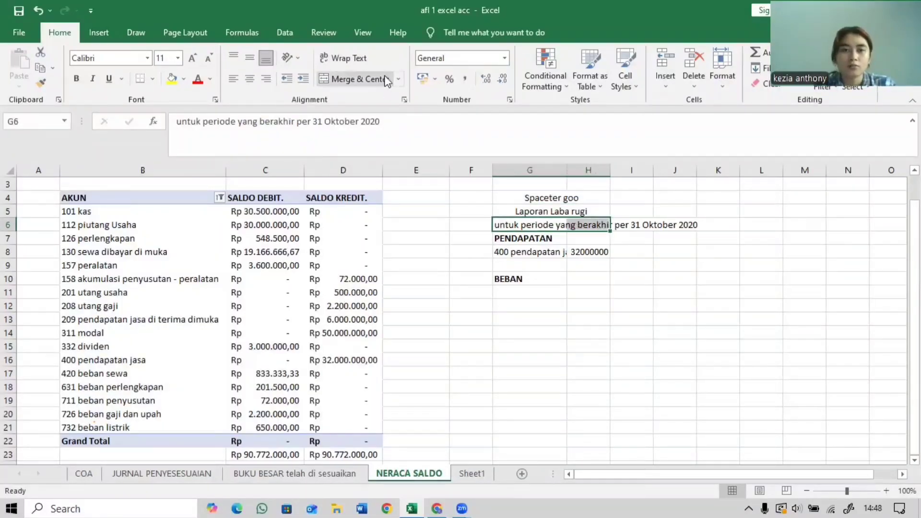
pyautogui.click(386, 80)
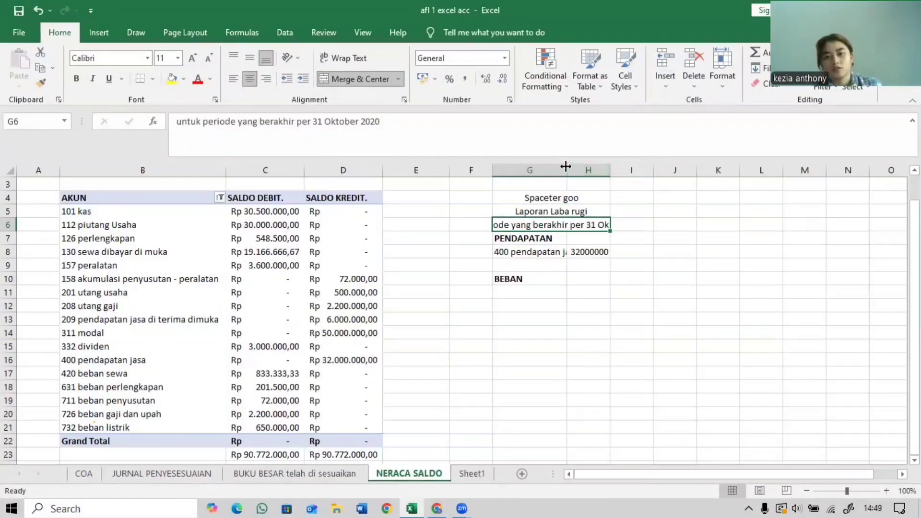
# Widen columns G and H so the full period line and account names fit.
pyautogui.moveTo(567, 170); pyautogui.dragTo(694, 170)
pyautogui.moveTo(583, 170); pyautogui.dragTo(623, 168)
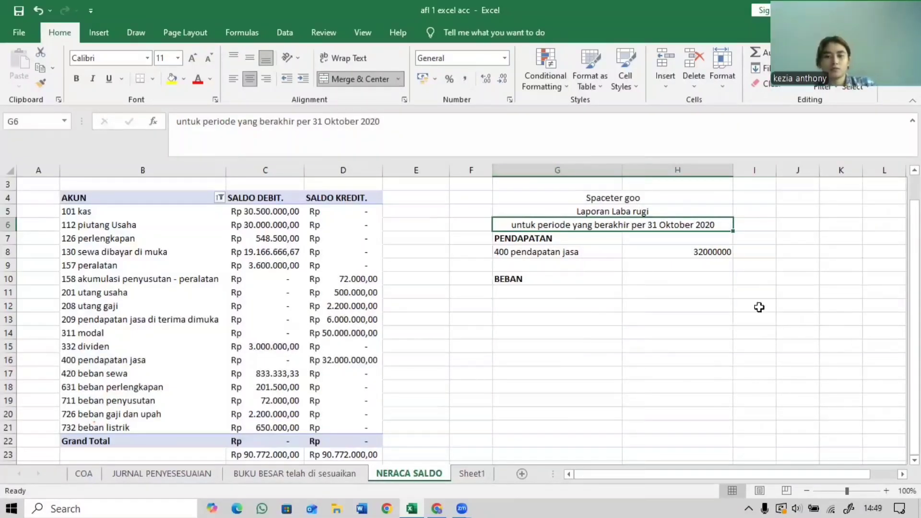
pyautogui.click(637, 264)
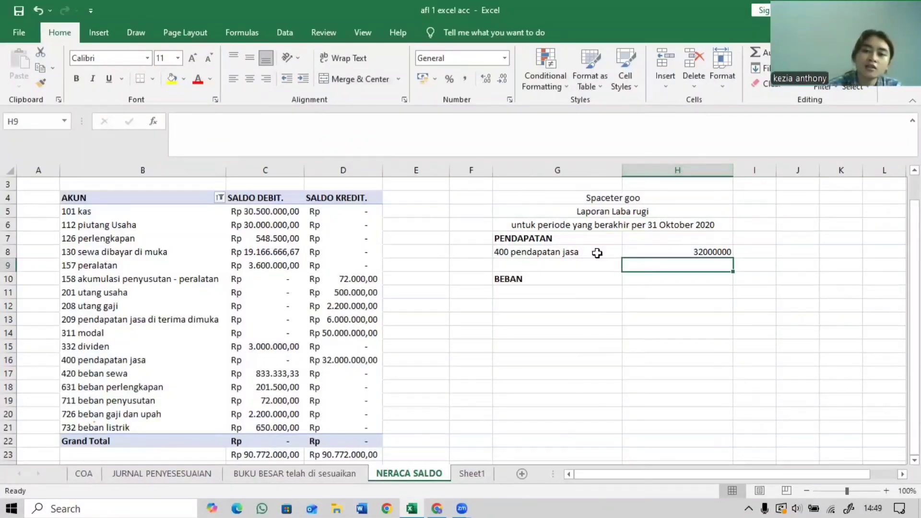
pyautogui.click(573, 287)
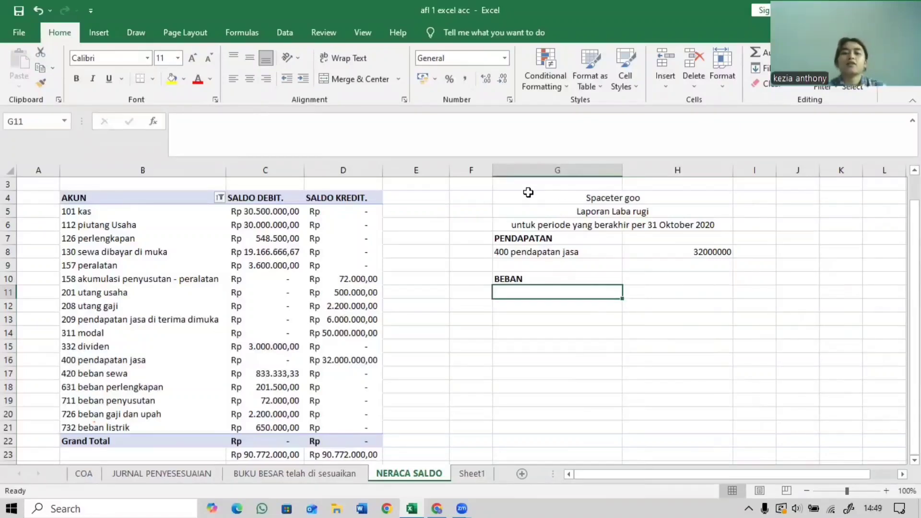
# Fill the three merged heading rows in G4:H6 with the standard orange colour.
pyautogui.click(622, 194)
pyautogui.moveTo(621, 195); pyautogui.dragTo(682, 226)
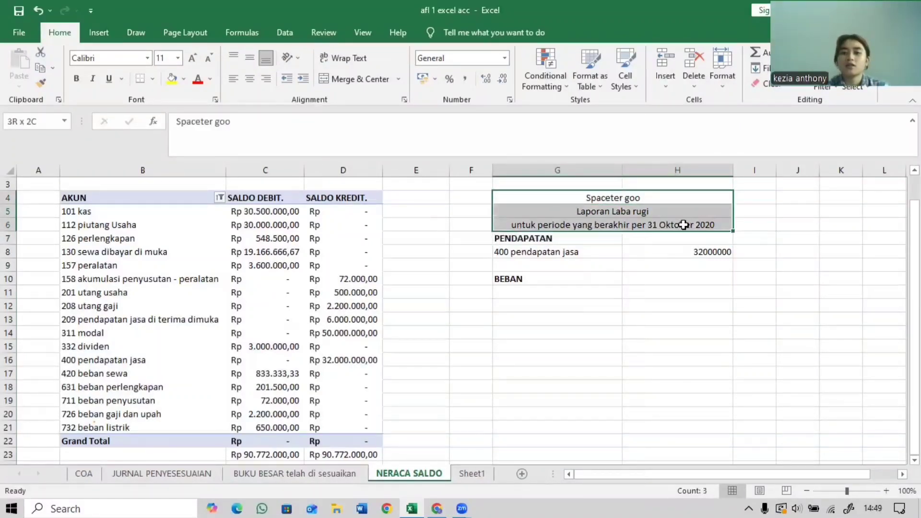
pyautogui.click(184, 79)
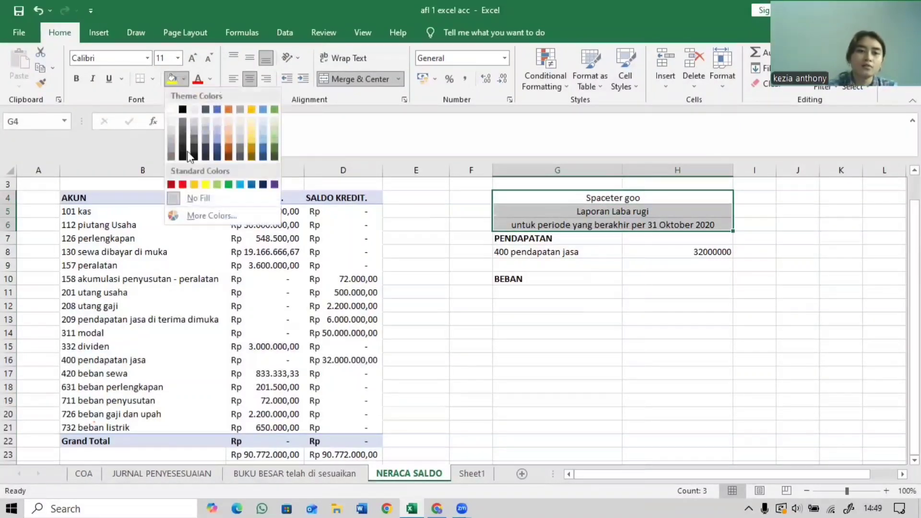
pyautogui.click(195, 185)
pyautogui.click(434, 278)
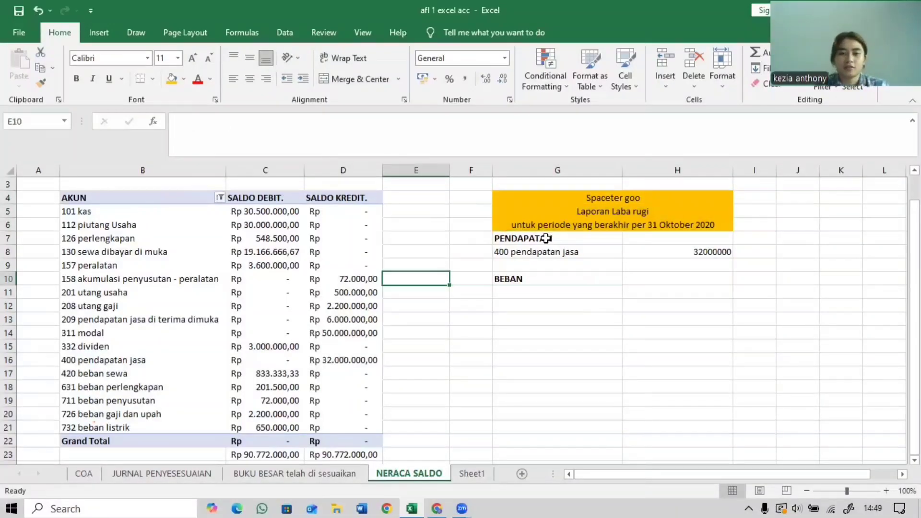
# Restrict cell G11 under BEBAN to a validated list sourced from the account names in $B$5:$B$21.
pyautogui.click(550, 291)
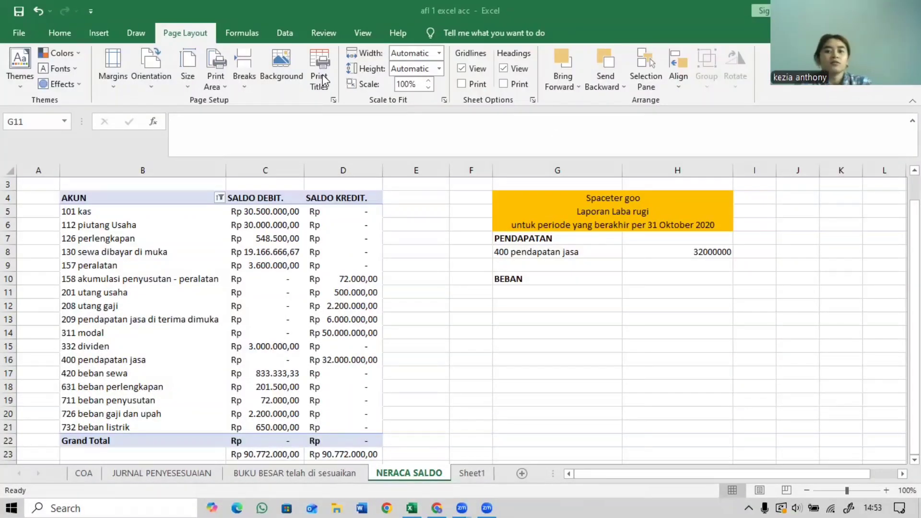
pyautogui.click(284, 37)
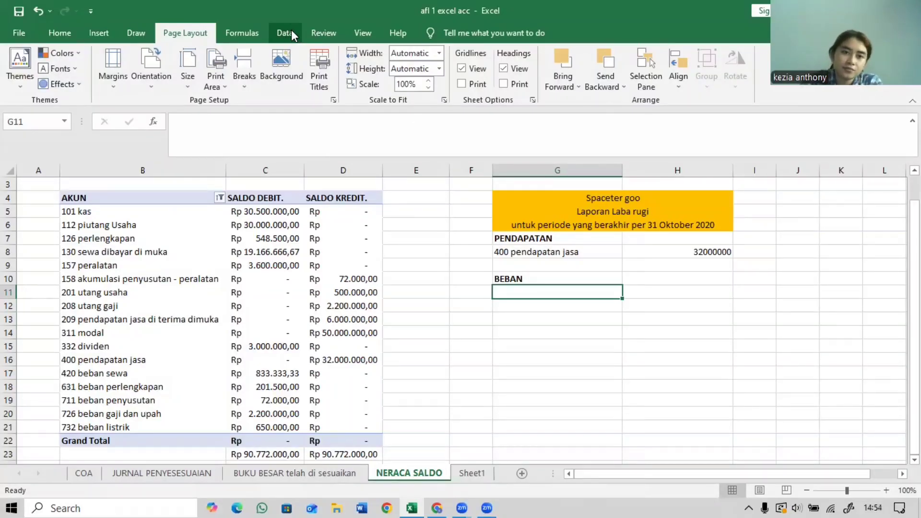
pyautogui.click(291, 34)
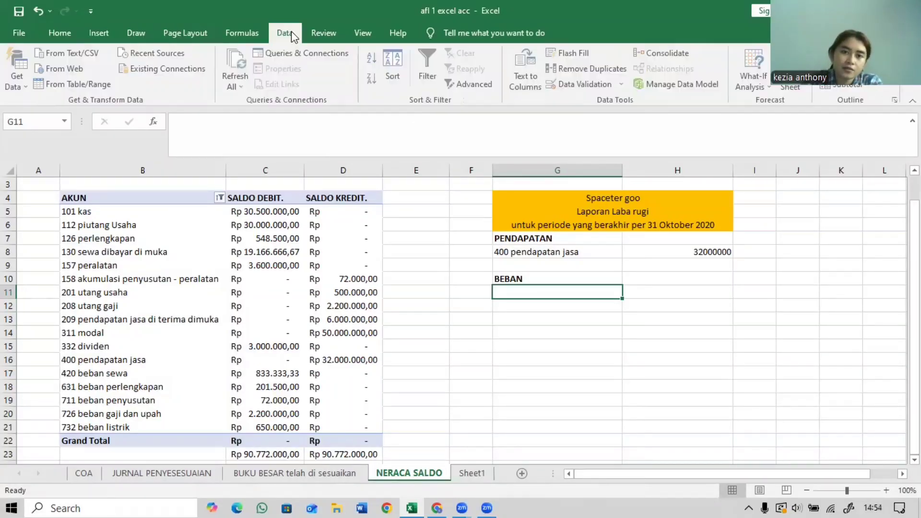
pyautogui.click(564, 85)
pyautogui.click(573, 133)
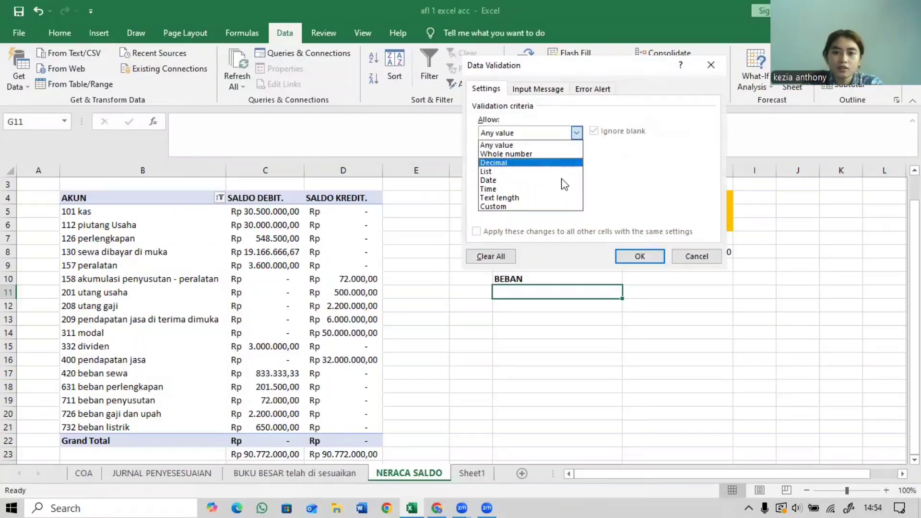
pyautogui.click(527, 171)
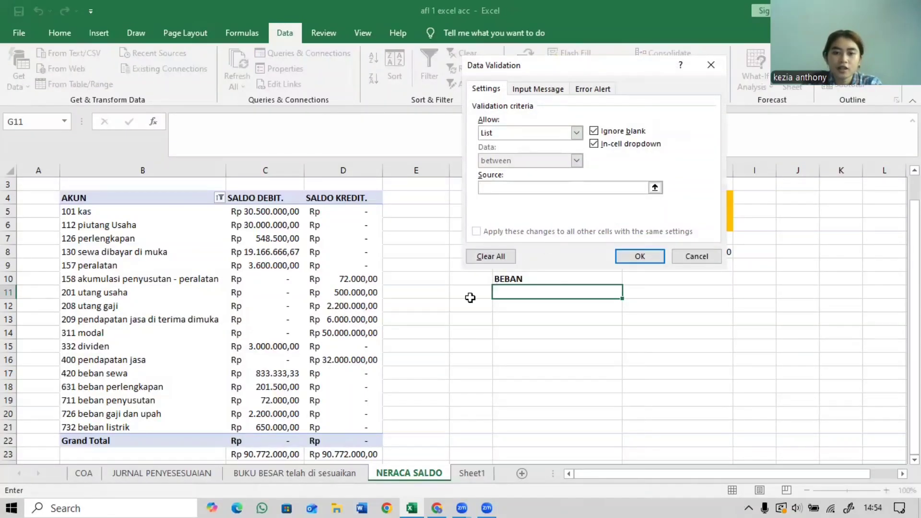
pyautogui.moveTo(179, 211); pyautogui.dragTo(164, 426)
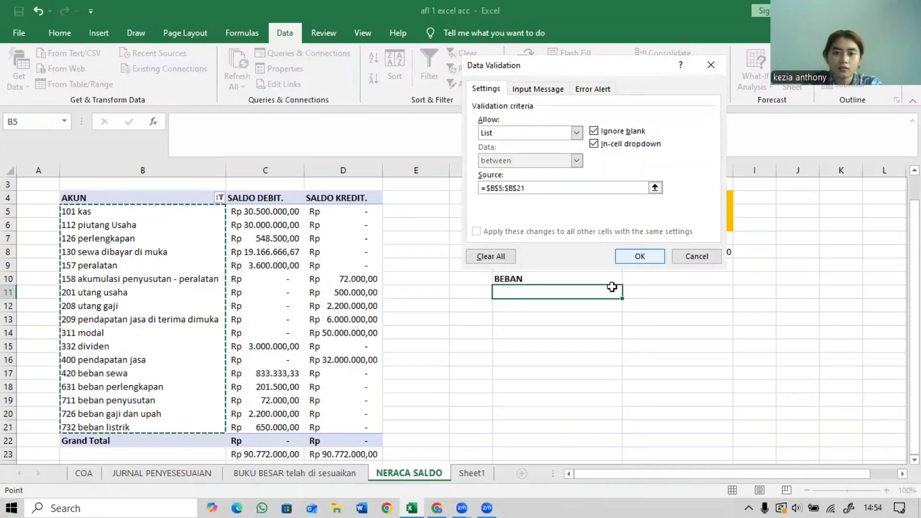
pyautogui.press('Return')
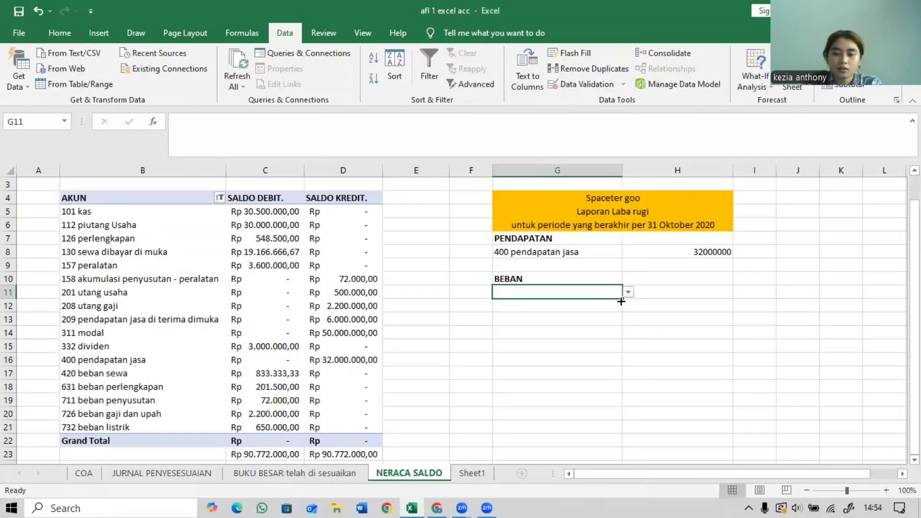
# Extend the account list validation from G11 down to G15.
pyautogui.moveTo(621, 302); pyautogui.dragTo(618, 356)
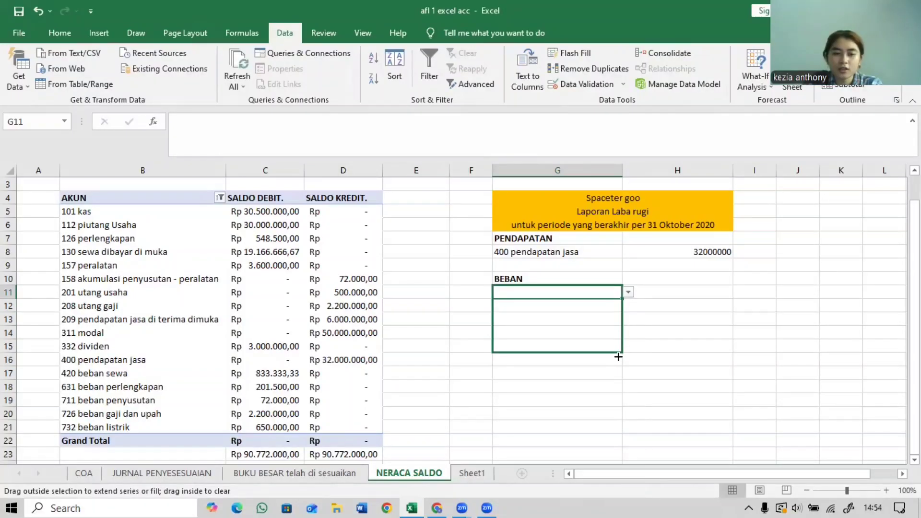
pyautogui.moveTo(618, 355); pyautogui.dragTo(621, 331)
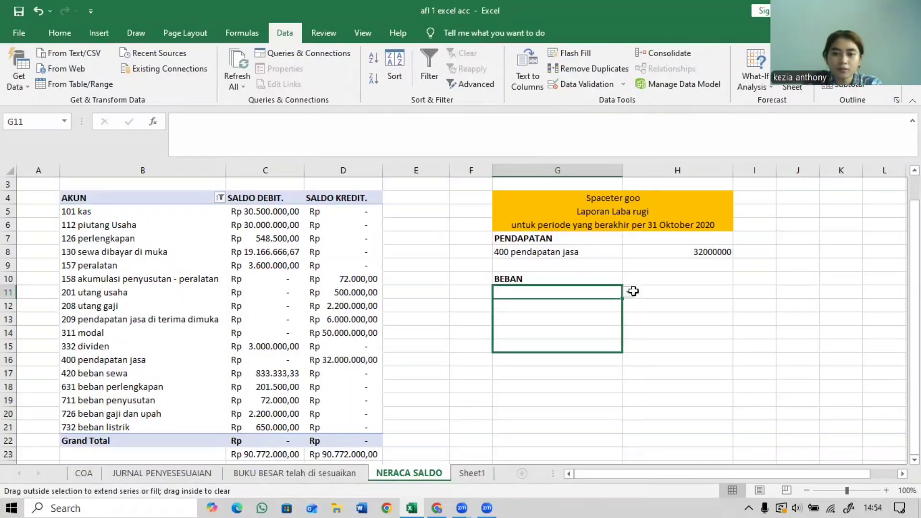
pyautogui.click(618, 291)
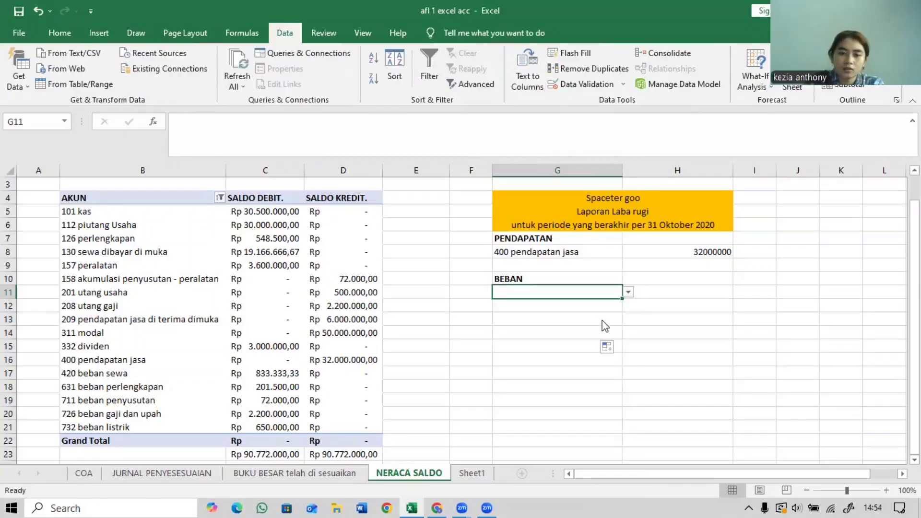
# Choose 420 beban sewa in G11 and 631 beban perlengkapan in G12 from the validated account lists.
pyautogui.click(628, 291)
pyautogui.scroll(-3, 547, 321)
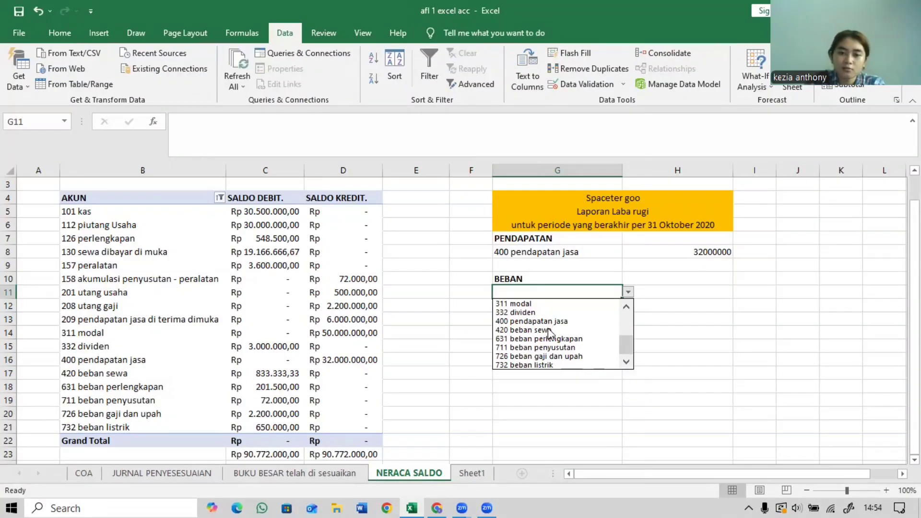
pyautogui.press('Return')
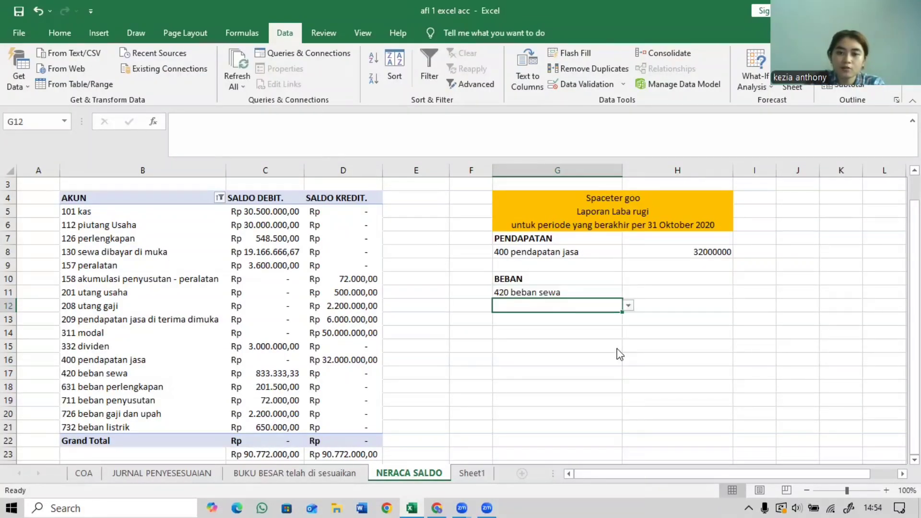
pyautogui.click(628, 306)
pyautogui.scroll(-3, 574, 353)
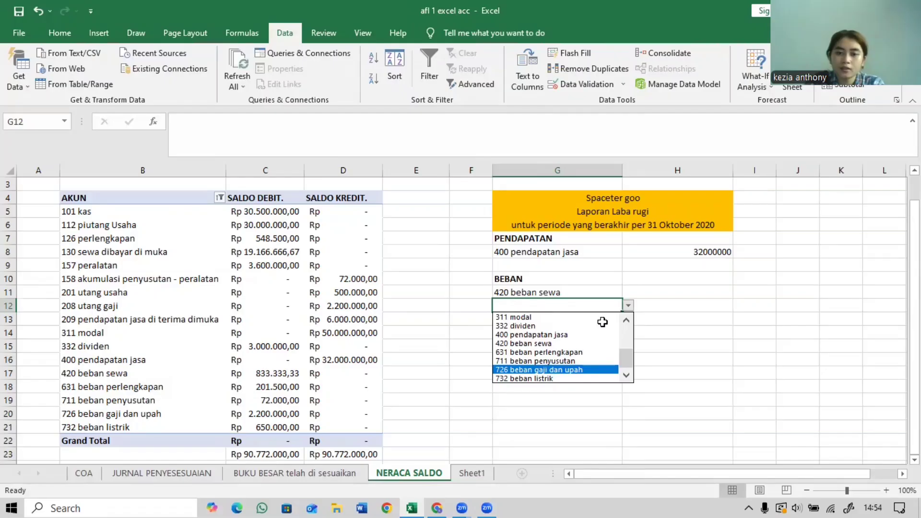
pyautogui.click(575, 352)
pyautogui.press('Return')
# Choose 711 beban penyusutan in G13 and 726 beban gaji dan upah in G14 from the validated lists.
pyautogui.click(628, 319)
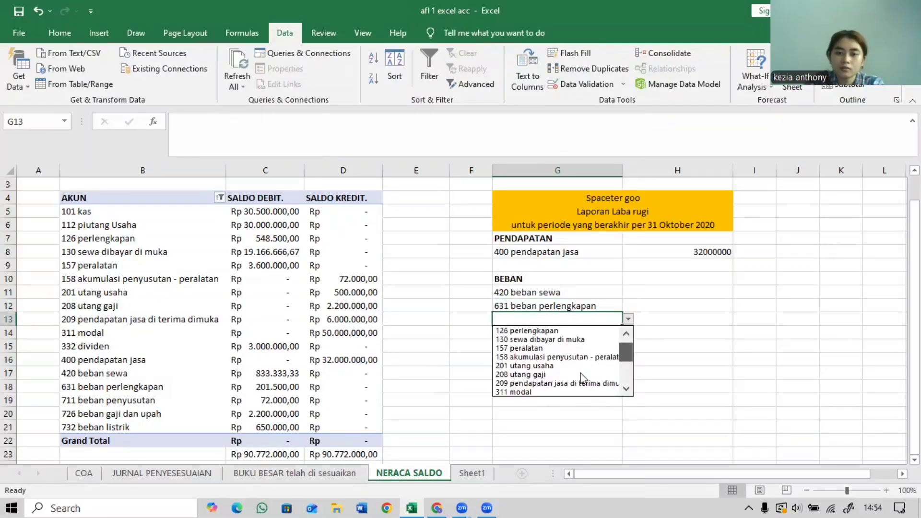
pyautogui.scroll(-3, 582, 378)
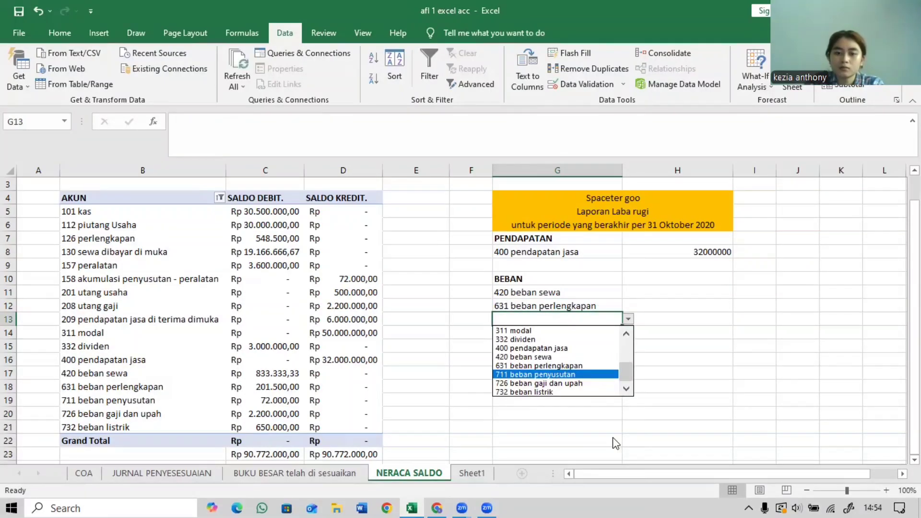
pyautogui.click(576, 375)
pyautogui.press('Return')
pyautogui.click(628, 333)
pyautogui.scroll(-3, 582, 397)
pyautogui.click(583, 397)
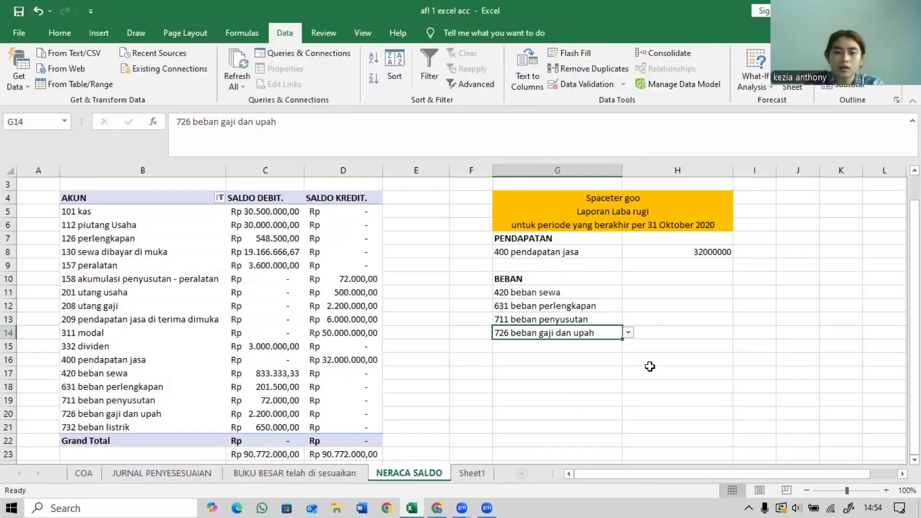
pyautogui.click(669, 318)
# Copy the SUMIF balance formula from H8 to H11, beside 420 beban sewa.
pyautogui.click(710, 251)
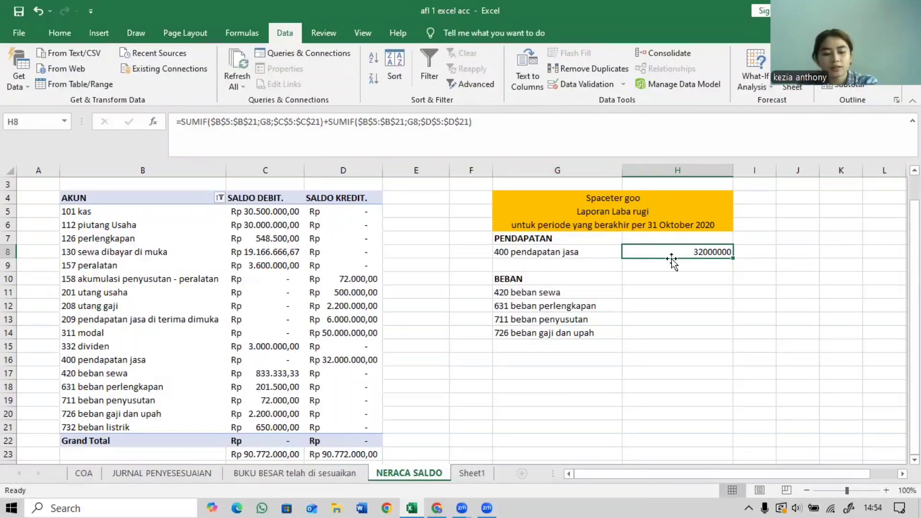
pyautogui.click(679, 293)
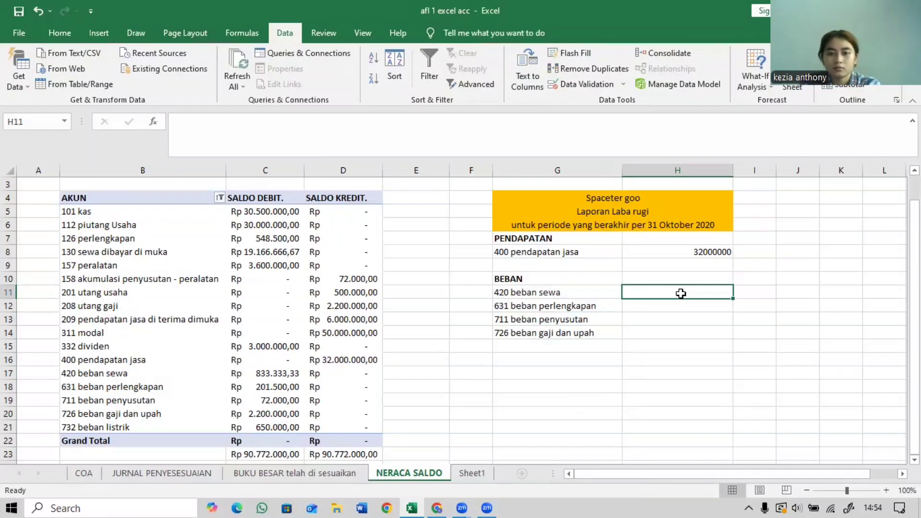
pyautogui.click(693, 253)
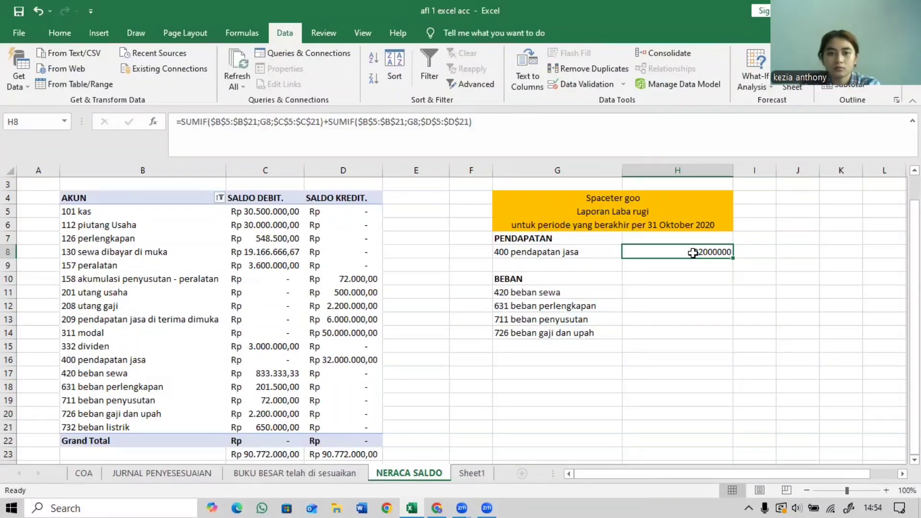
pyautogui.hotkey('ctrl', 'c')
pyautogui.click(688, 293)
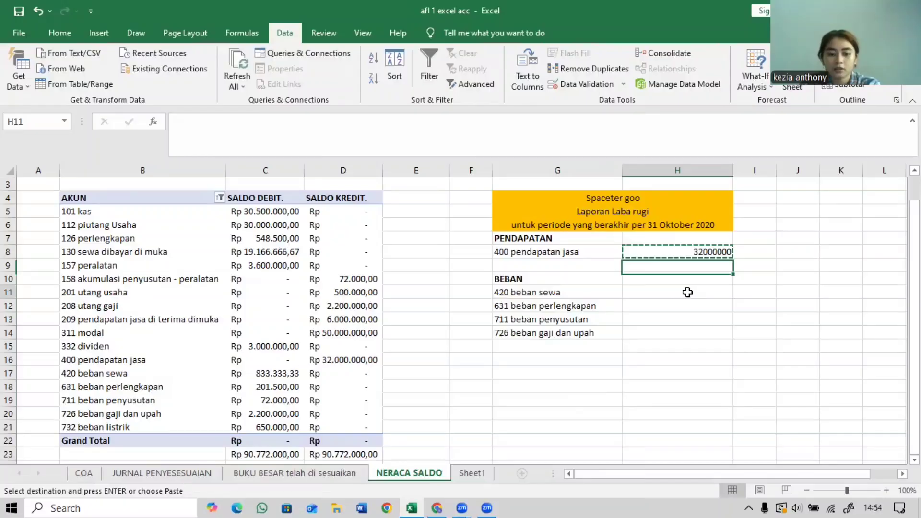
pyautogui.hotkey('ctrl', 'v')
pyautogui.press('Down')
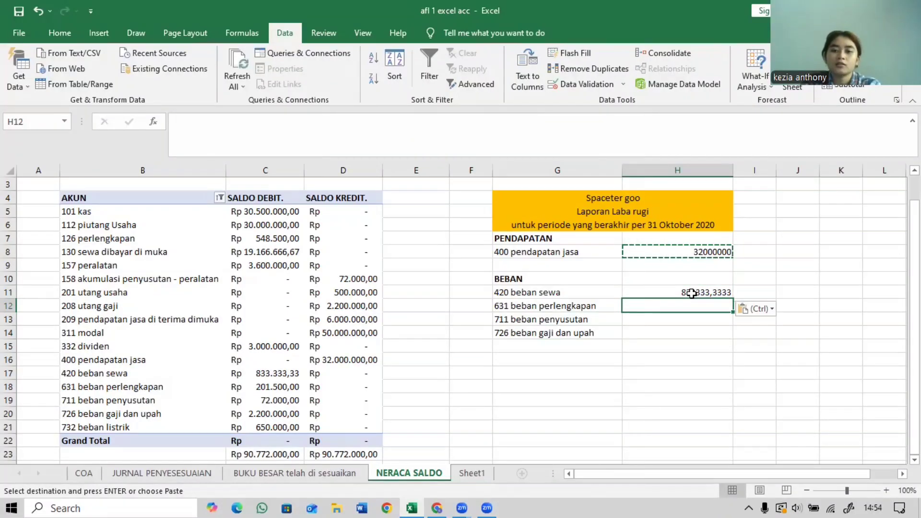
# Fill the SUMIF formula in H11 down to H14 for the remaining expense accounts.
pyautogui.click(730, 294)
pyautogui.doubleClick(731, 299)
pyautogui.click(757, 305)
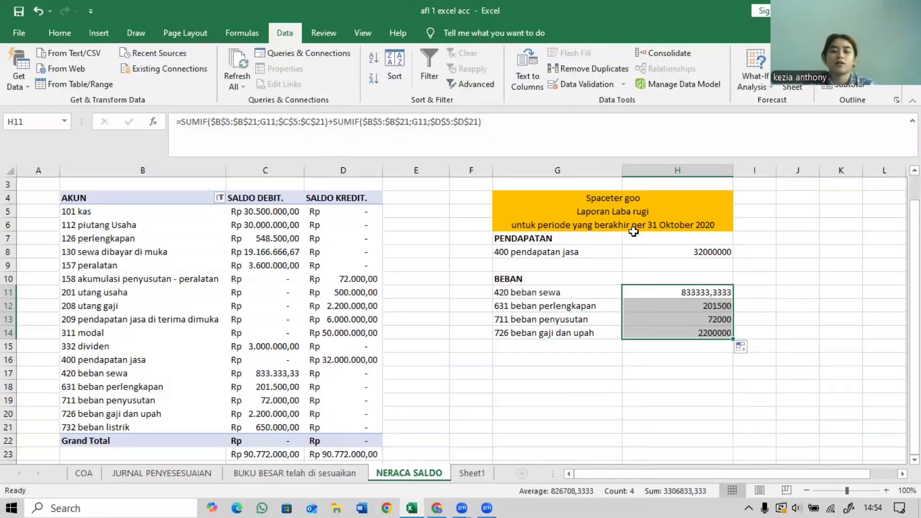
# Format the amounts in H7:H14 as Rp accounting values without decimals.
pyautogui.moveTo(654, 239); pyautogui.dragTo(702, 337)
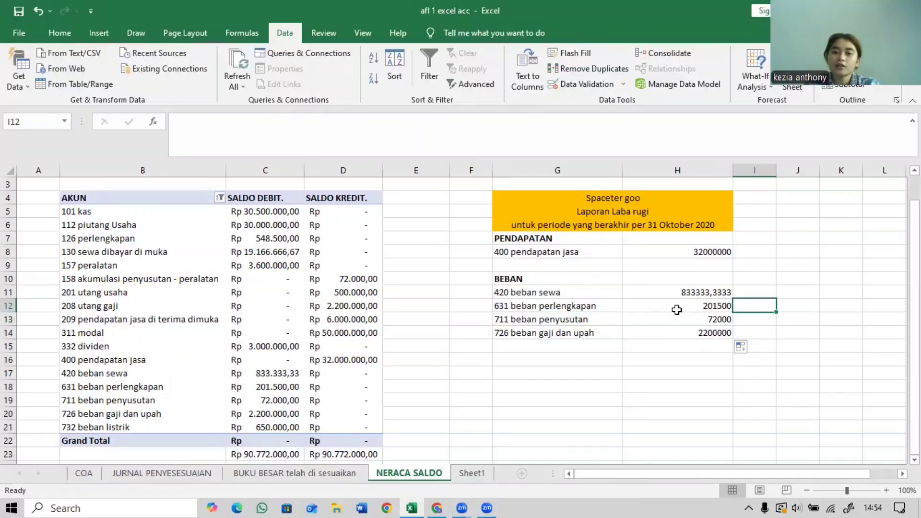
pyautogui.click(53, 33)
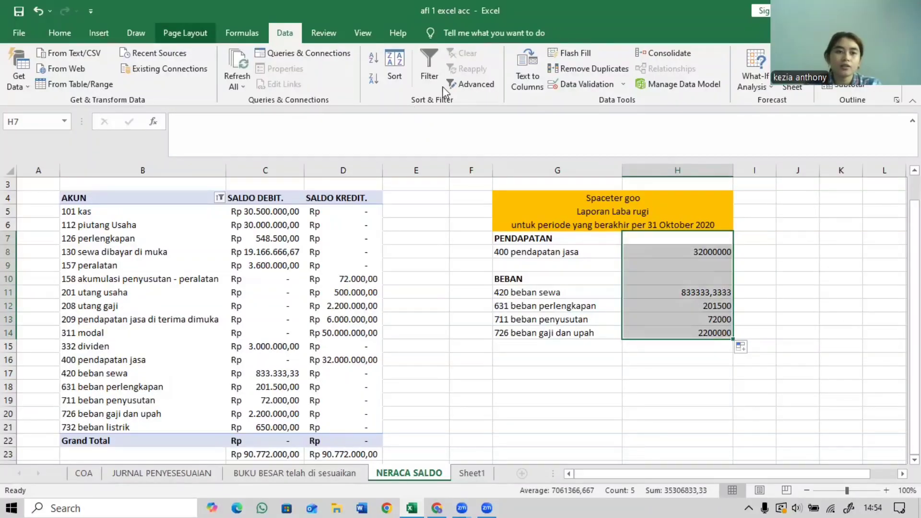
pyautogui.click(423, 79)
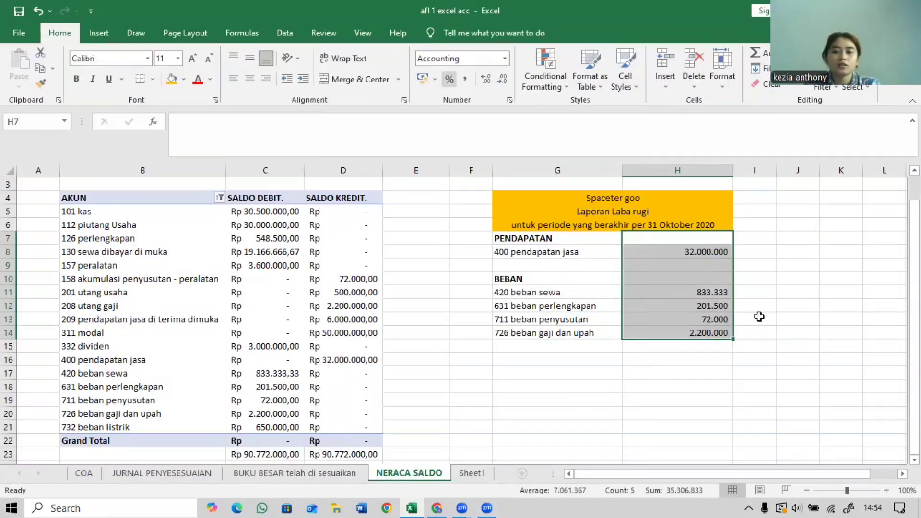
pyautogui.click(652, 370)
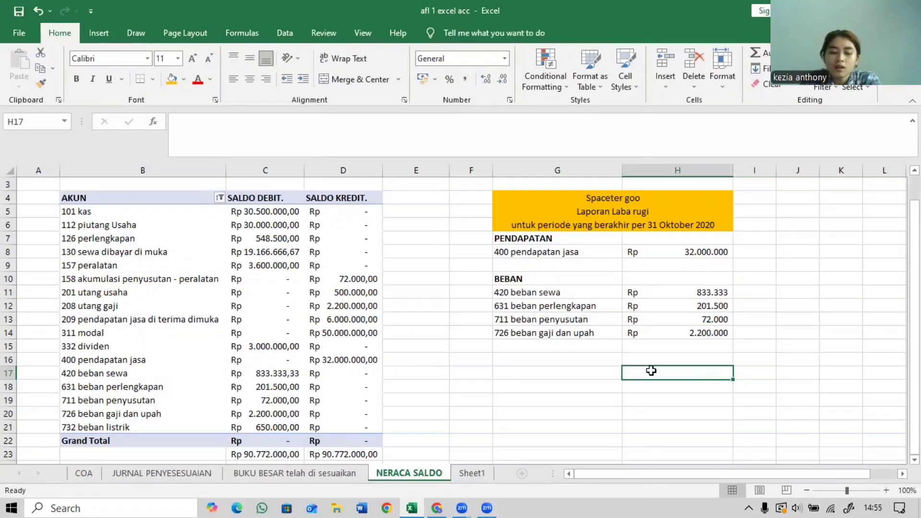
# Enter the label TOTAL BEBAN in G15, below the expense accounts.
pyautogui.click(569, 344)
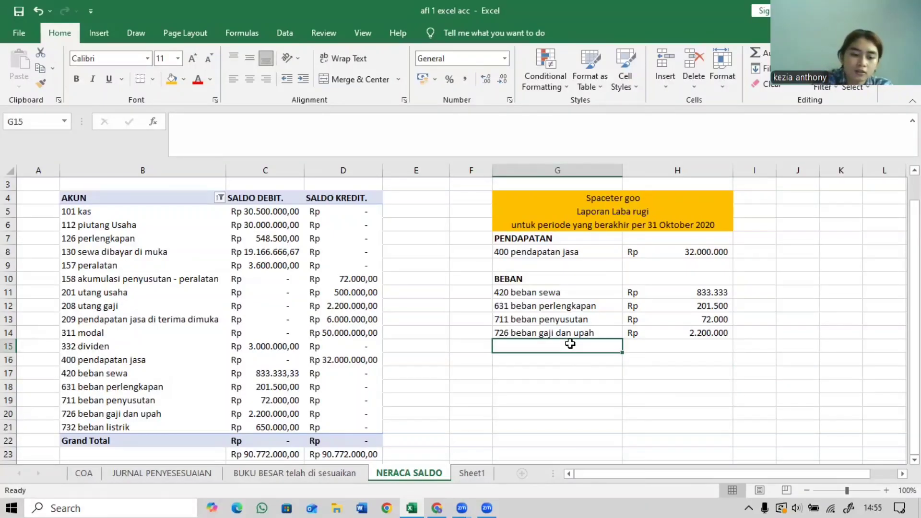
pyautogui.write('T')
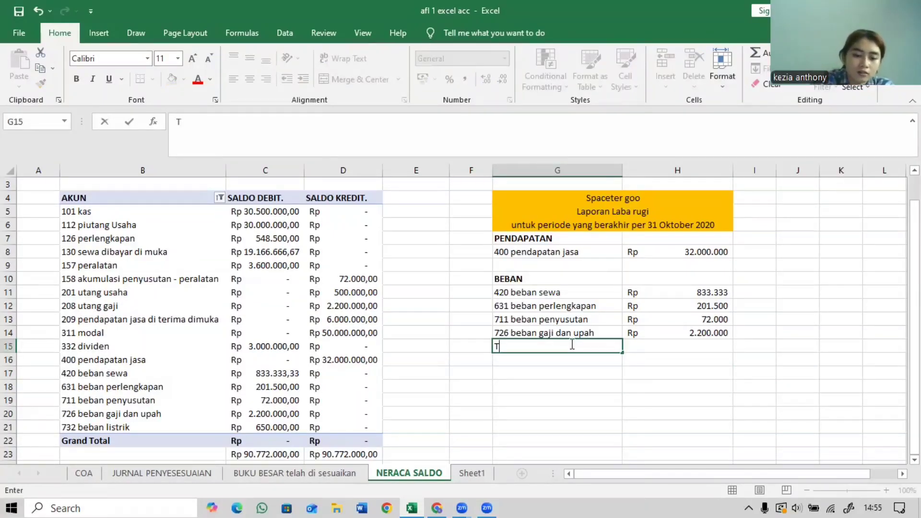
pyautogui.write('OTAL ')
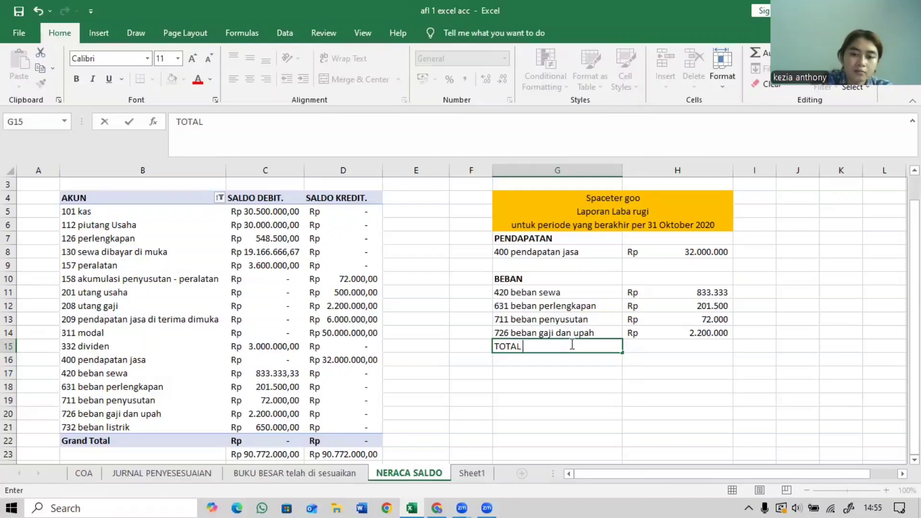
pyautogui.write('BEBAN')
# Total the expense amounts in H15 with a SUM over H11:H14.
pyautogui.click(643, 348)
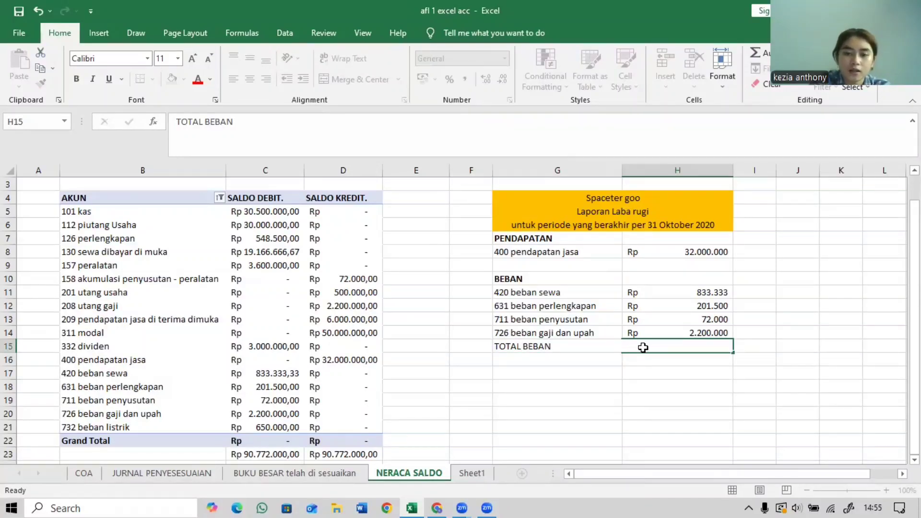
pyautogui.hotkey('ctrl', 'v')
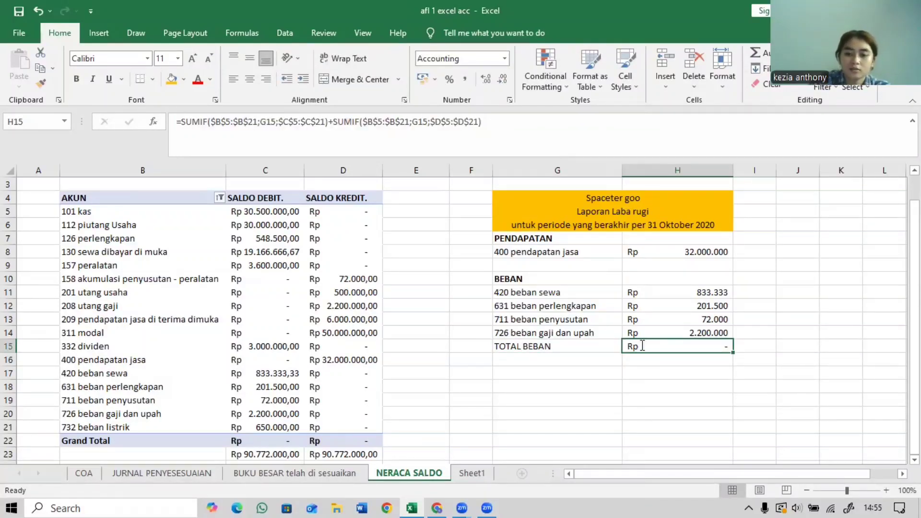
pyautogui.write('=')
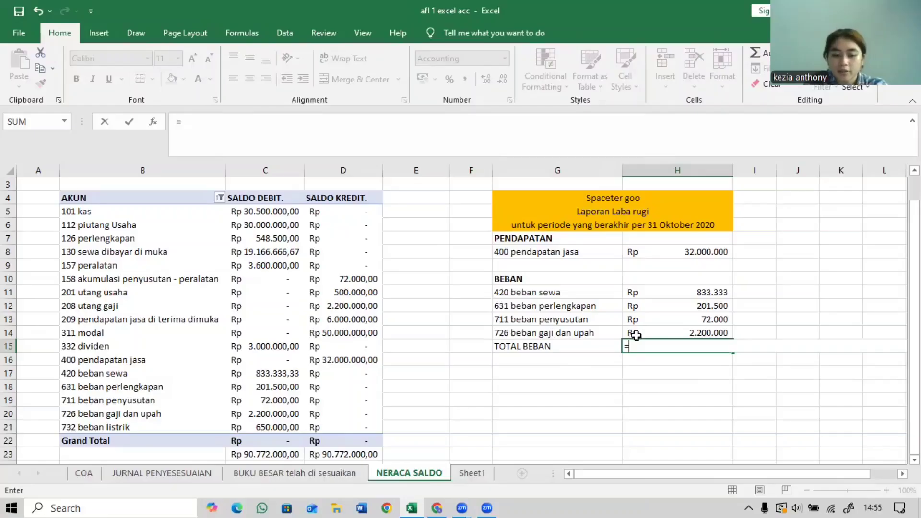
pyautogui.write('SUUM')
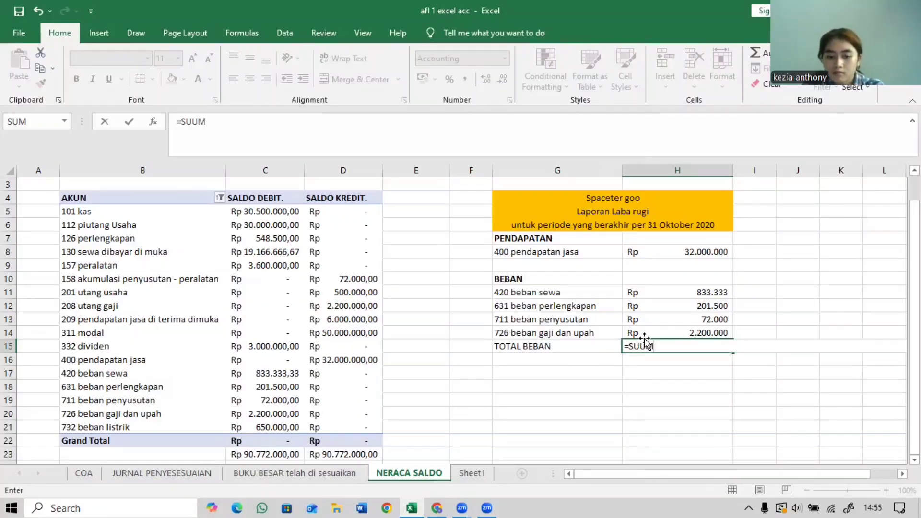
pyautogui.press('BackSpace')
pyautogui.press('BackSpace')
pyautogui.write('M(')
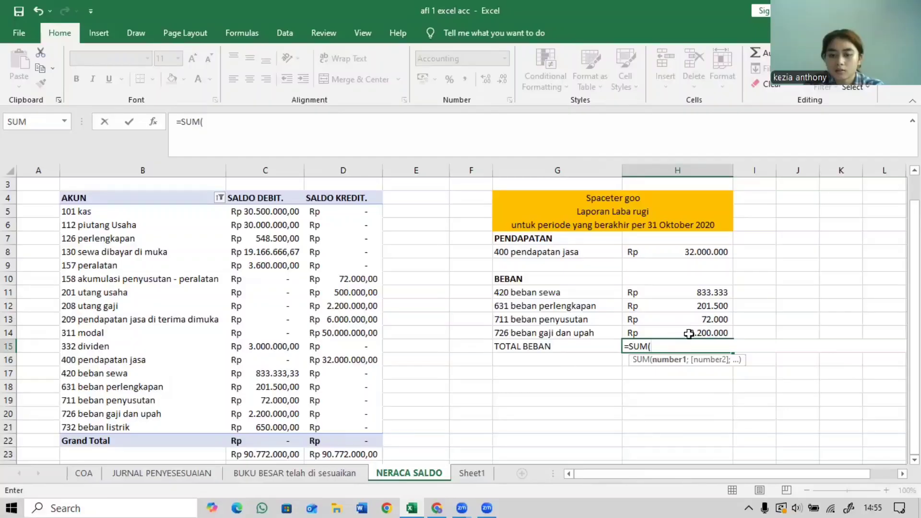
pyautogui.moveTo(689, 293); pyautogui.dragTo(689, 332)
pyautogui.press('Return')
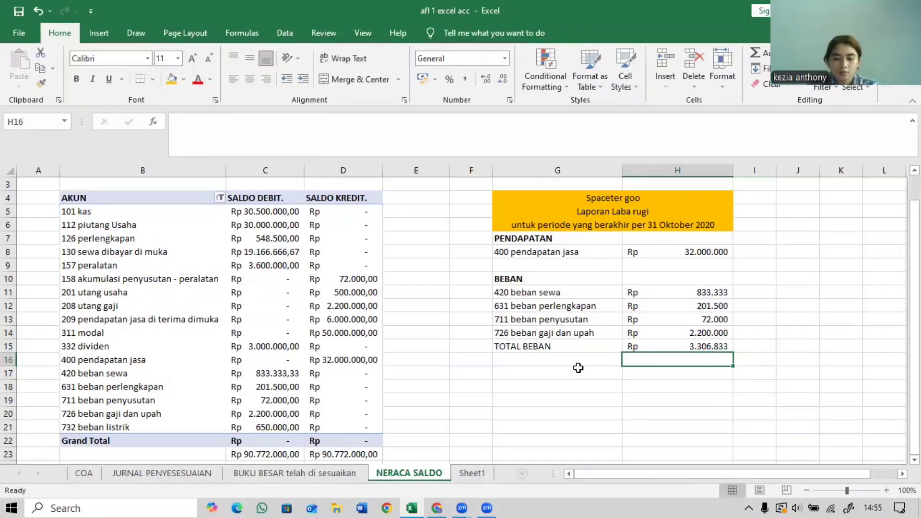
# Enter the bold label LABA NETTO in G17, below the total expenses row.
pyautogui.click(579, 372)
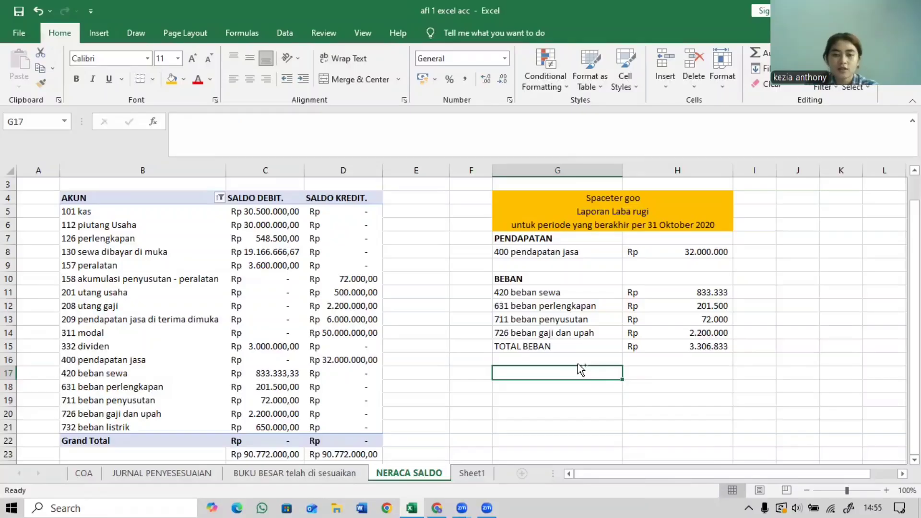
pyautogui.hotkey('ctrl', 'b')
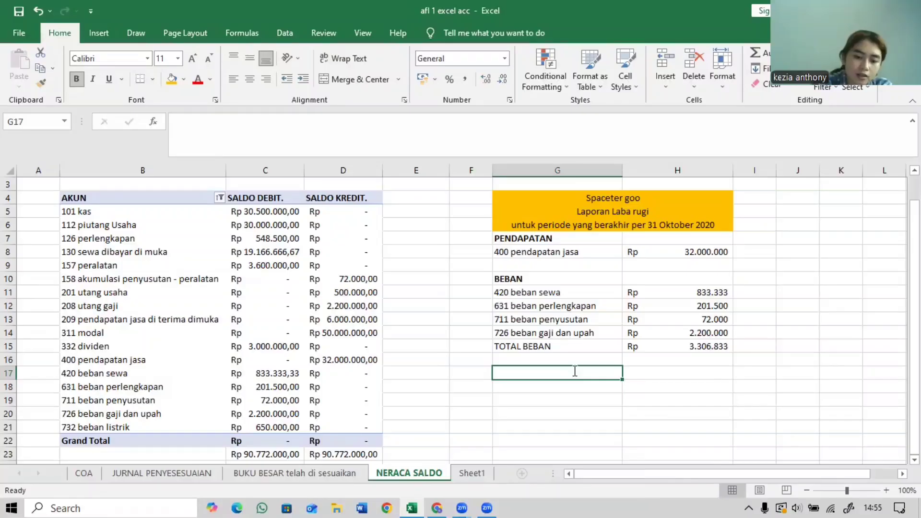
pyautogui.write('LABA NETT')
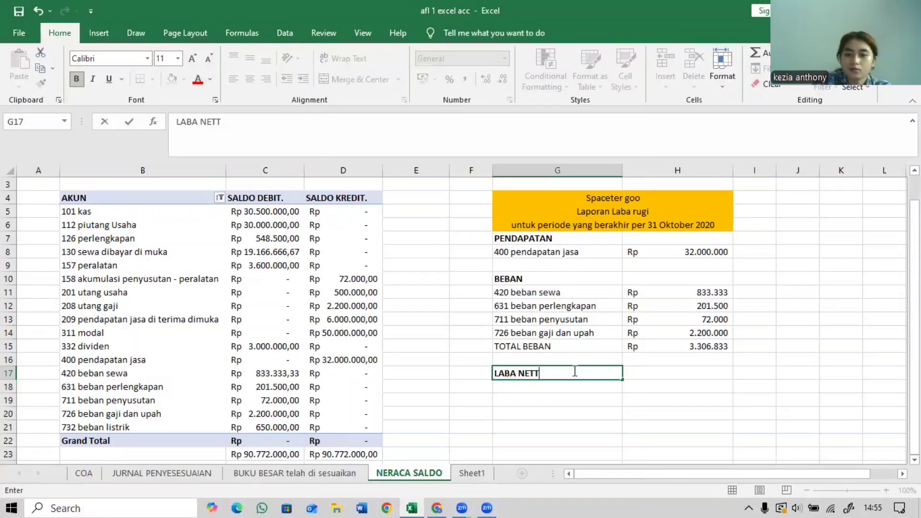
pyautogui.write('O')
# Calculate the net profit in H17 by subtracting total expenses from service revenue with the formula =H8-H15.
pyautogui.click(646, 373)
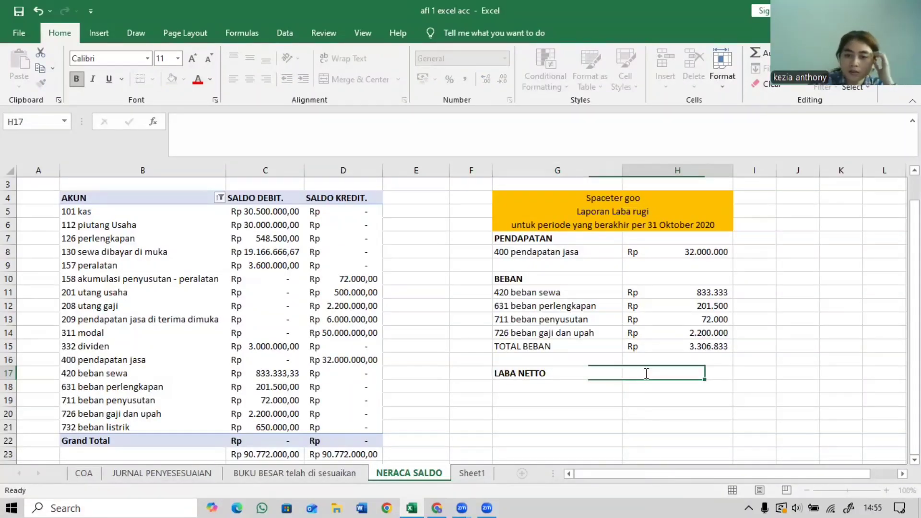
pyautogui.write('=')
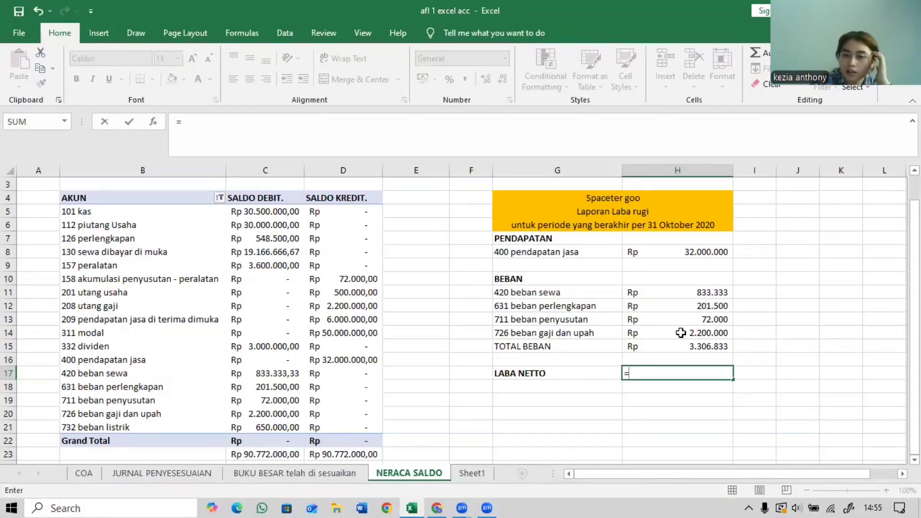
pyautogui.click(698, 253)
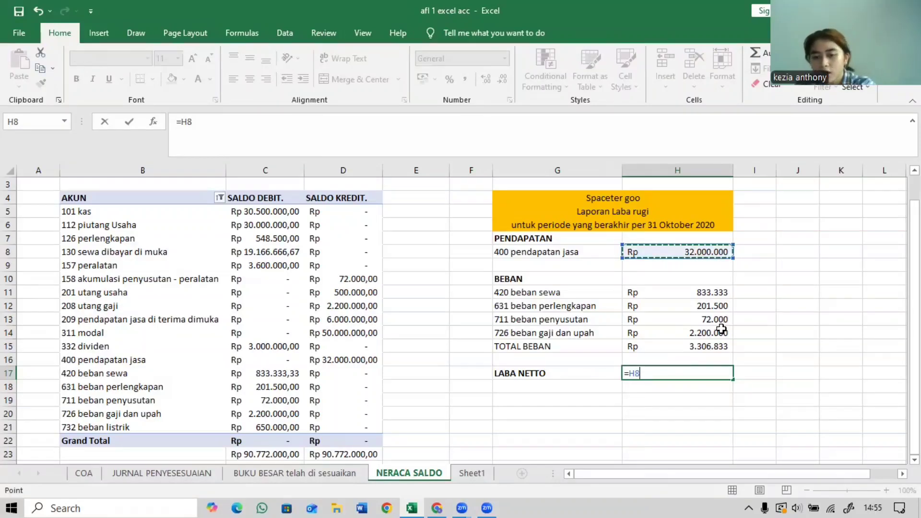
pyautogui.write('-')
pyautogui.click(723, 347)
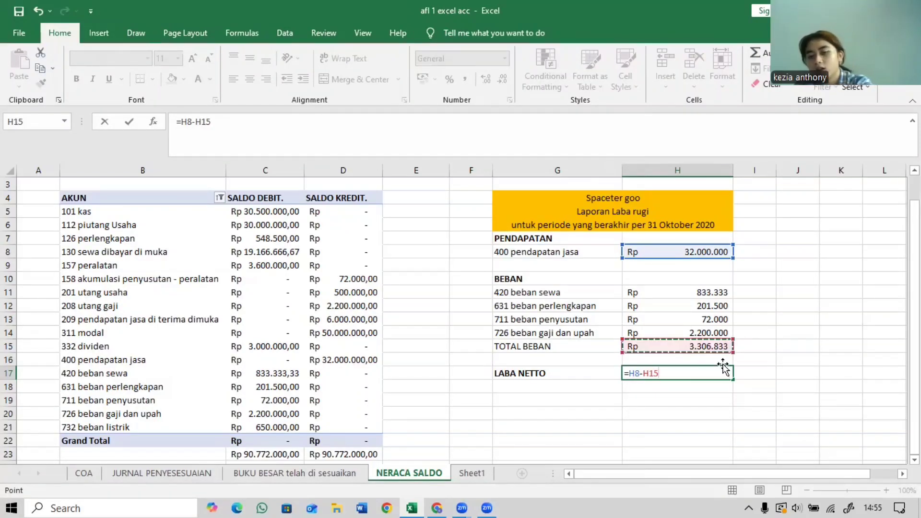
pyautogui.press('Return')
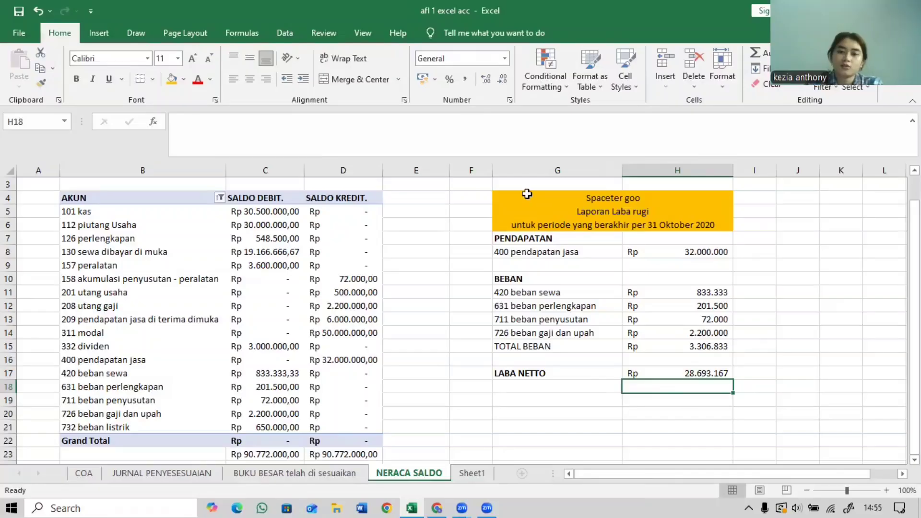
# Apply All Borders to the whole Laporan Laba rugi table, G4:H17.
pyautogui.moveTo(527, 193); pyautogui.dragTo(671, 373)
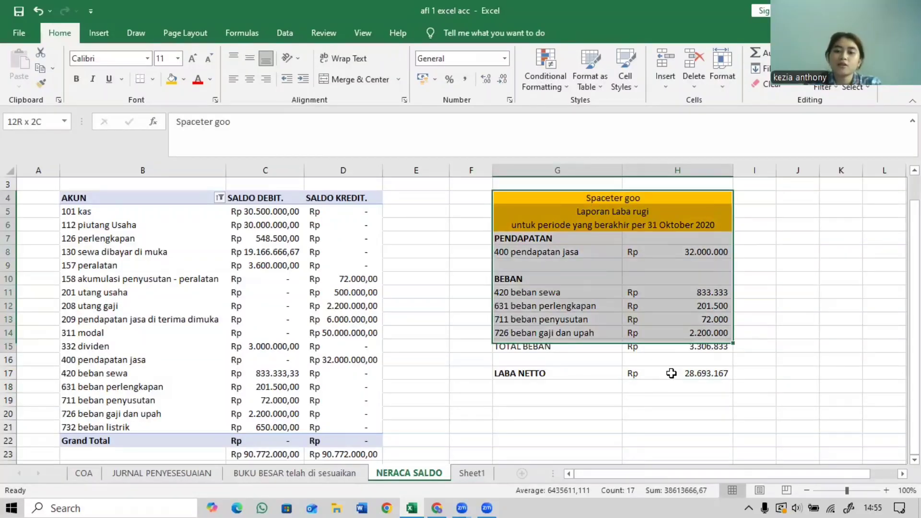
pyautogui.click(671, 374)
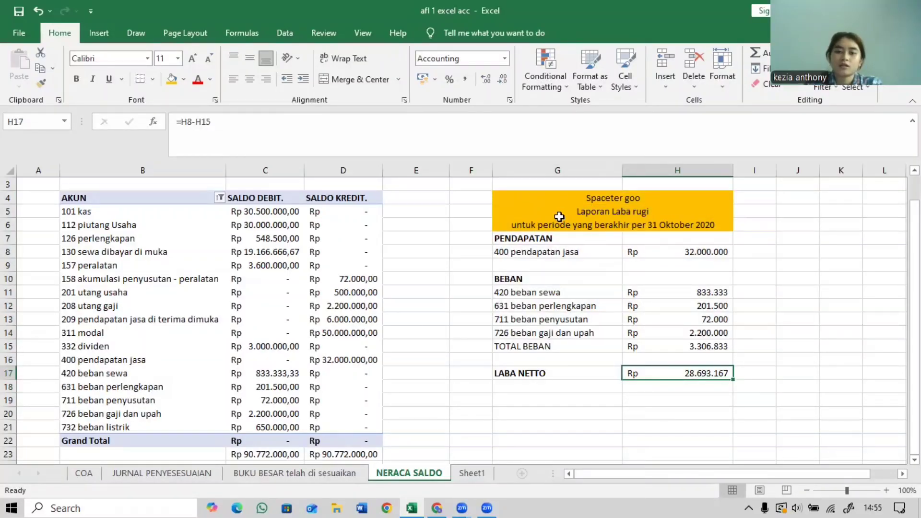
pyautogui.moveTo(559, 200); pyautogui.dragTo(658, 370)
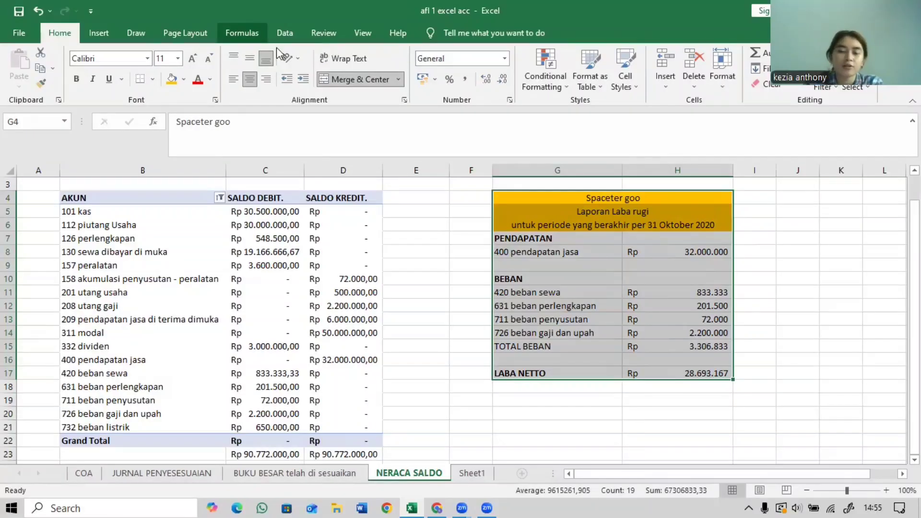
pyautogui.click(151, 79)
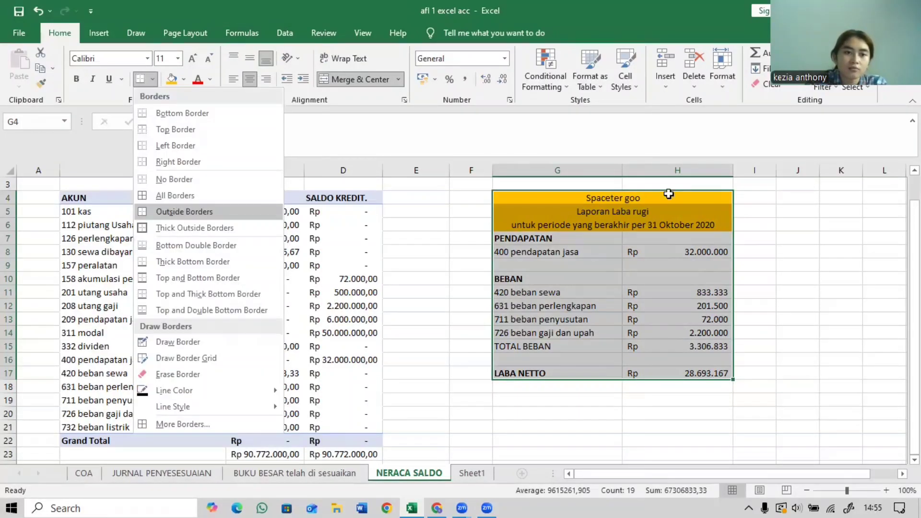
pyautogui.click(176, 196)
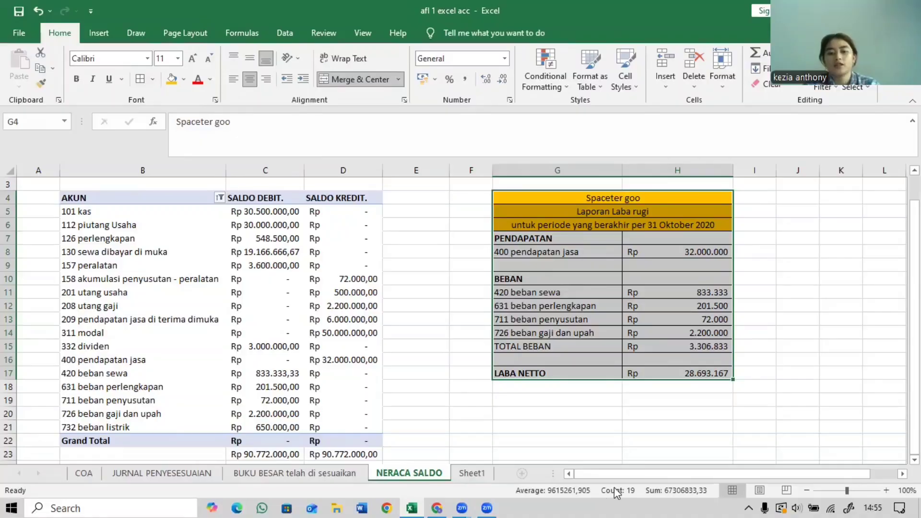
# Start a second report beside the income statement with SPACETER GOO in J4 and Laporan saldo laba in J5.
pyautogui.moveTo(615, 474); pyautogui.dragTo(759, 201)
pyautogui.click(759, 201)
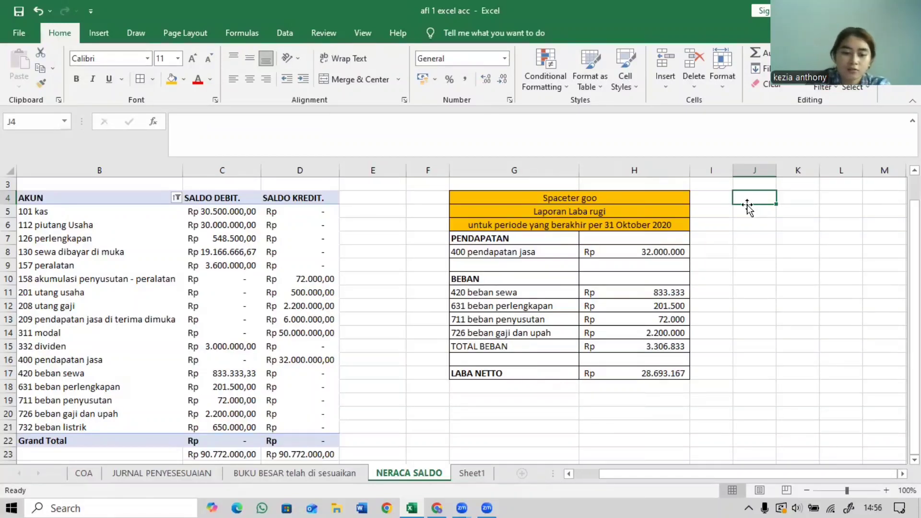
pyautogui.write('SPACE')
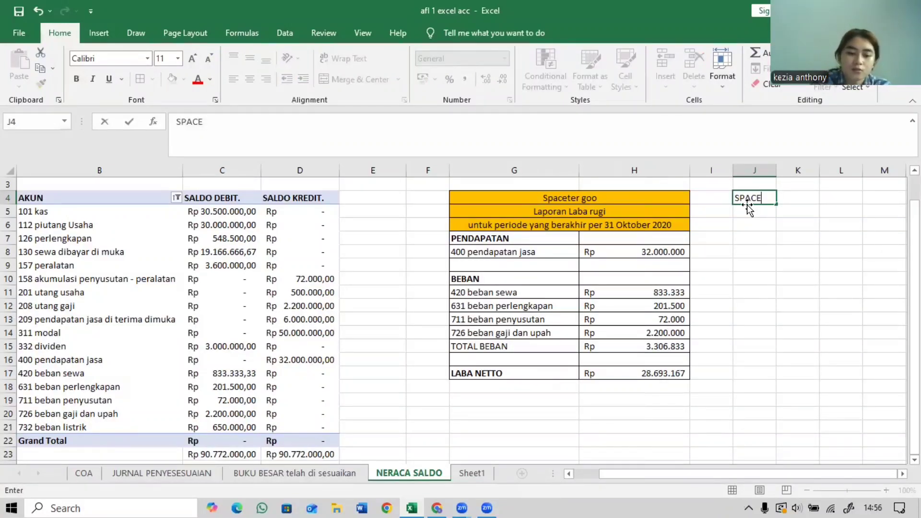
pyautogui.write('TER GOO')
pyautogui.press('Return')
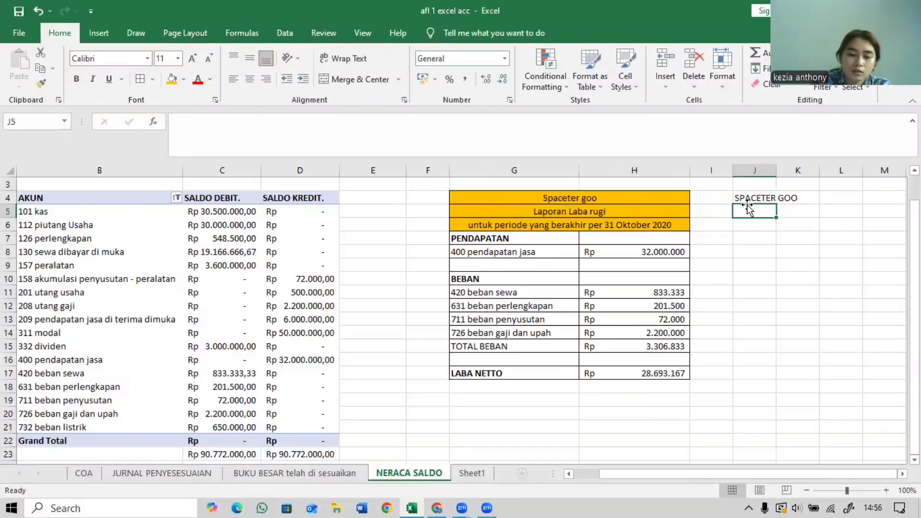
pyautogui.write('I')
pyautogui.write('APOR')
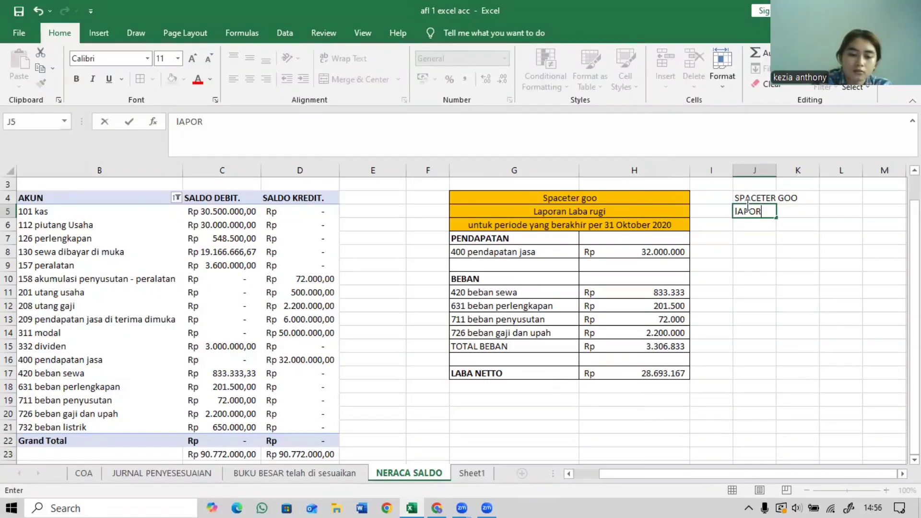
pyautogui.write('AN sald')
pyautogui.write('o laba')
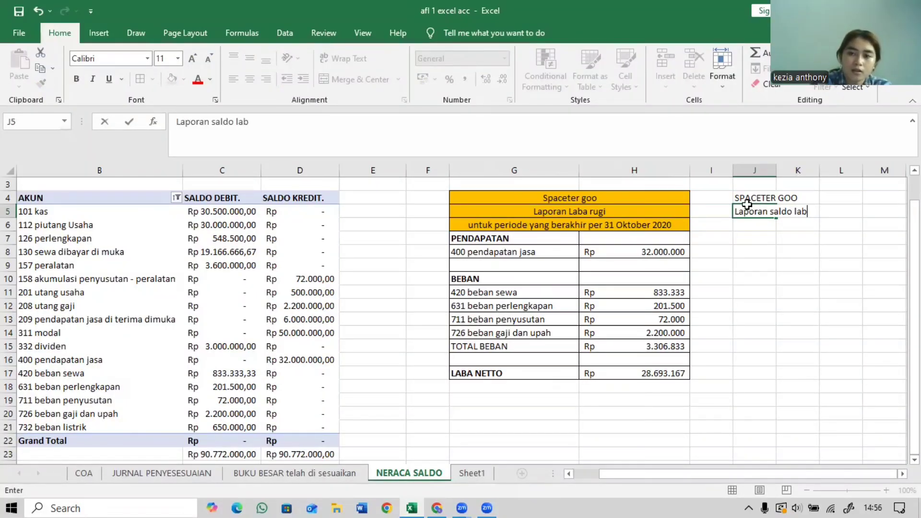
pyautogui.press('Return')
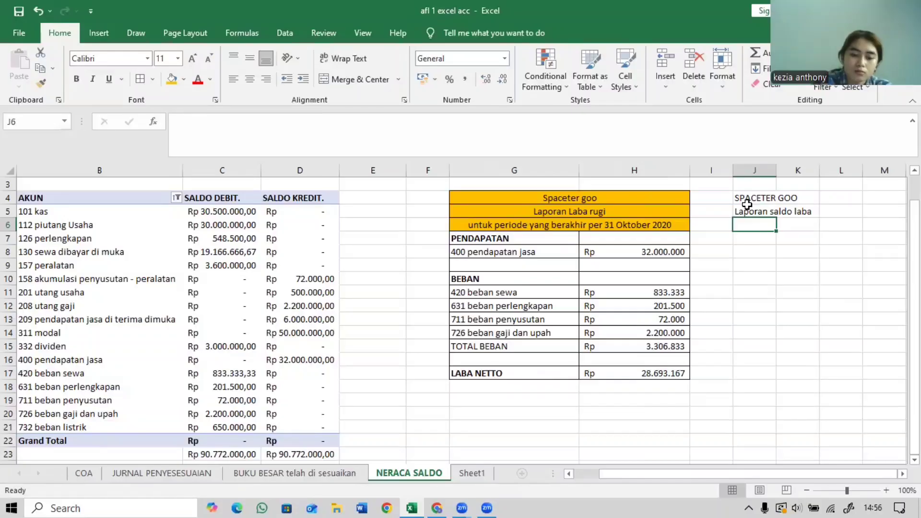
# Enter the period line "untuk periode ynag berakhir per 31 2020" in J6.
pyautogui.write('untuk peri')
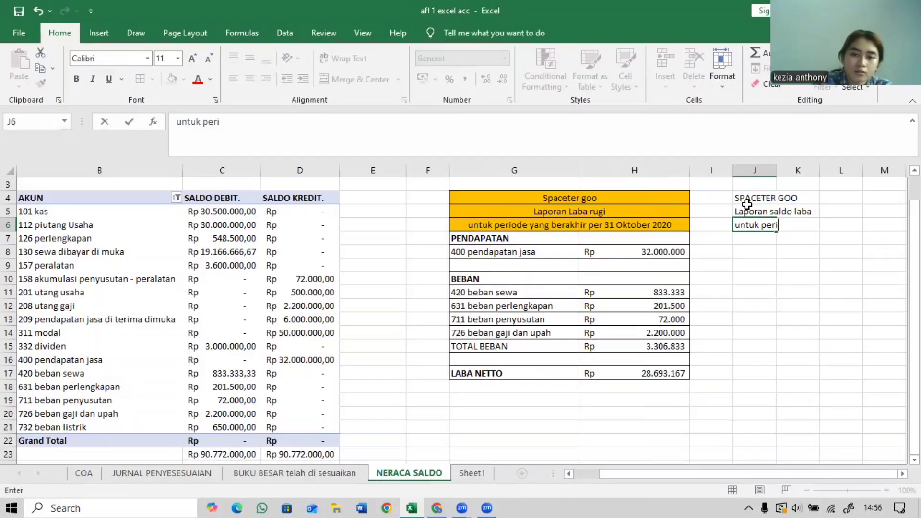
pyautogui.write('ode ynag bera')
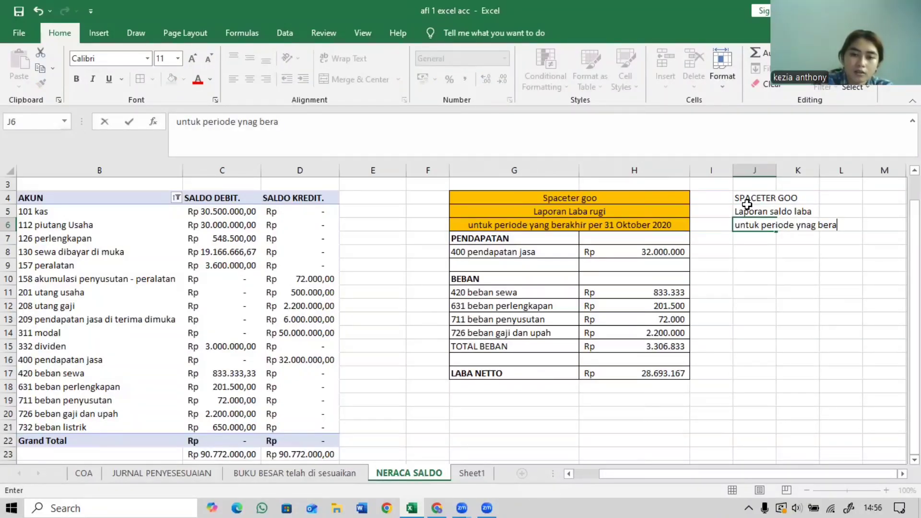
pyautogui.write('khir p')
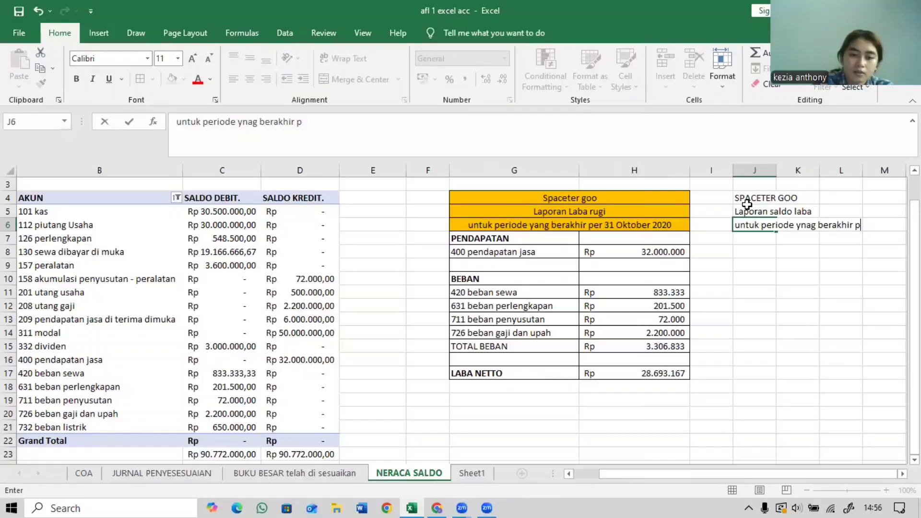
pyautogui.write('er 31 ')
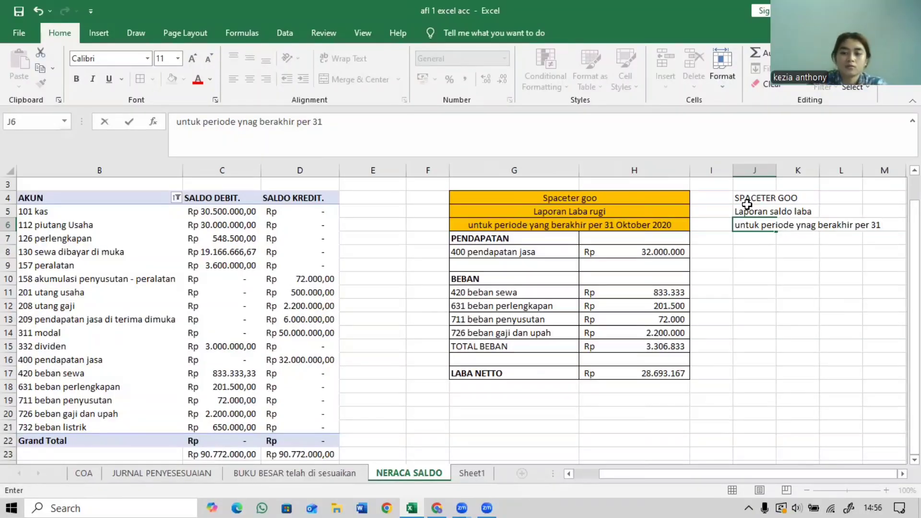
pyautogui.write('2020')
pyautogui.press('Return')
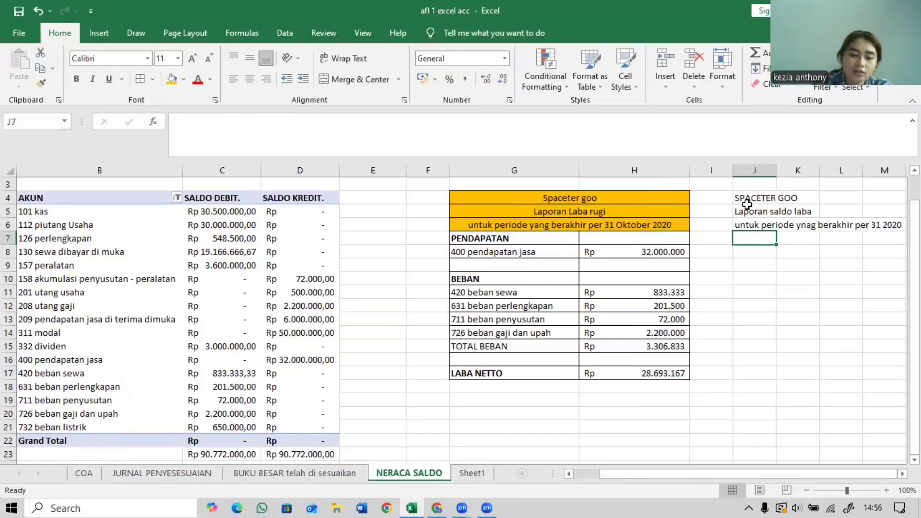
# Enter the opening balance label "saldo laba 1okt 2020" in J7.
pyautogui.write('saldo')
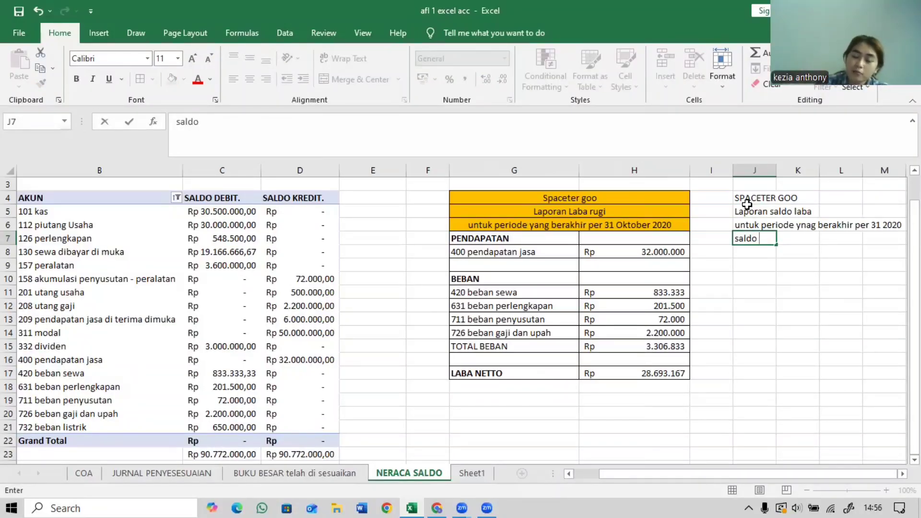
pyautogui.write(' l')
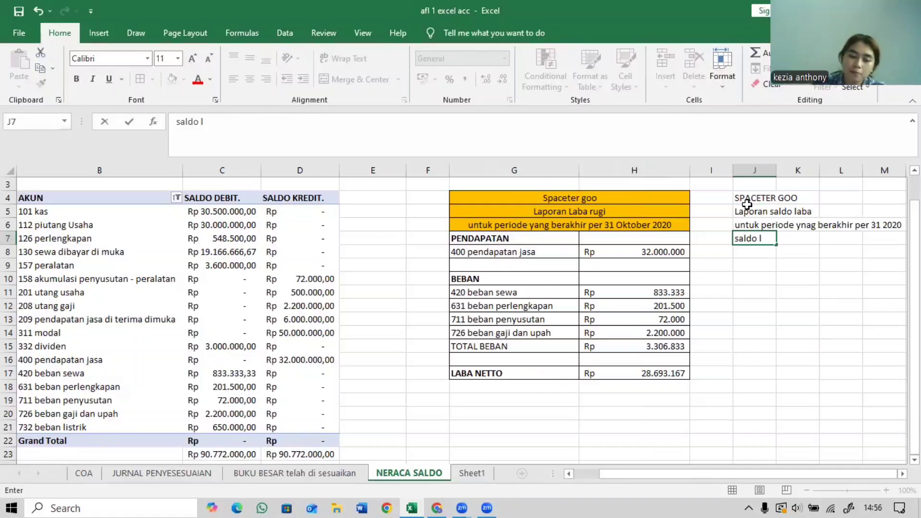
pyautogui.write('aba ')
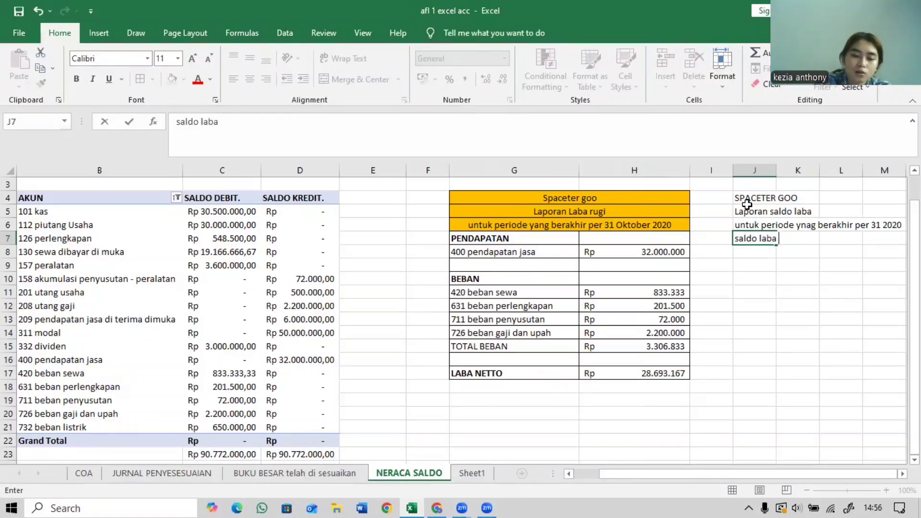
pyautogui.write('1okt 2')
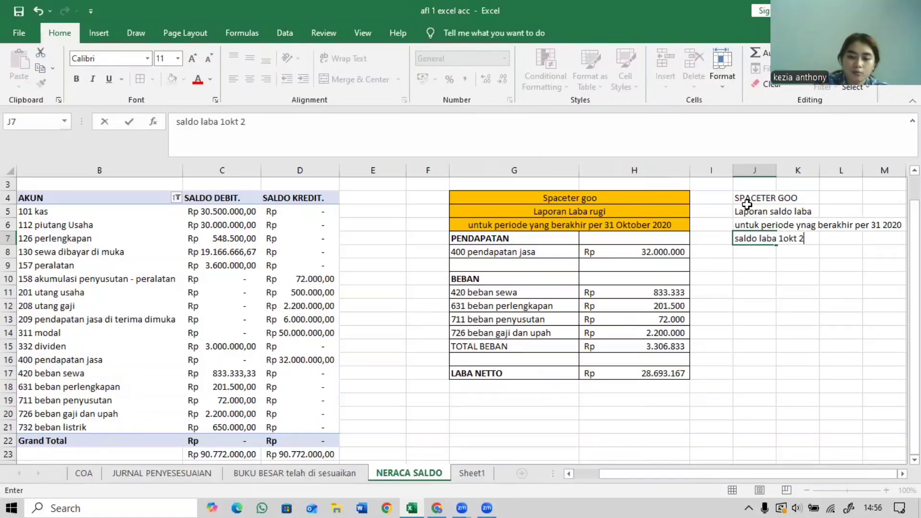
pyautogui.write('020')
pyautogui.press('Return')
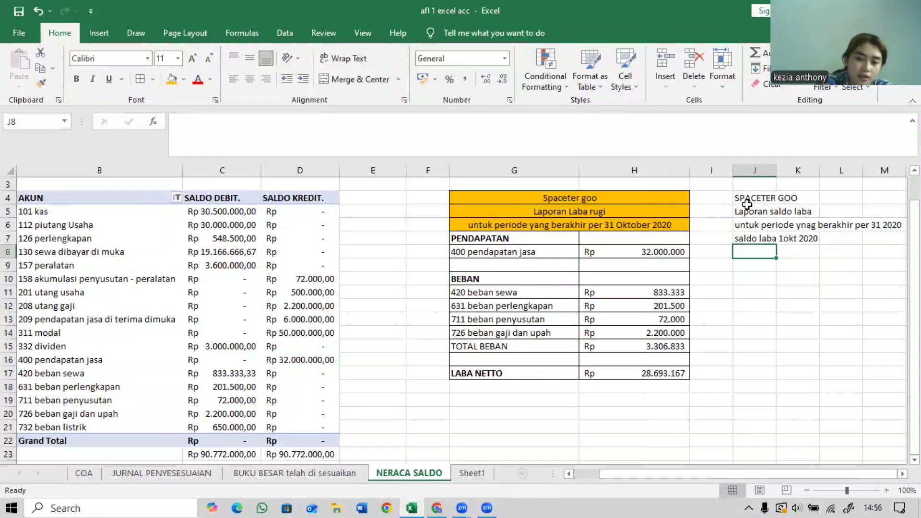
# Enter the labels laba netto, dividen and prive in J8, J9 and J10 of the Laporan saldo laba.
pyautogui.write('L')
pyautogui.press('BackSpace')
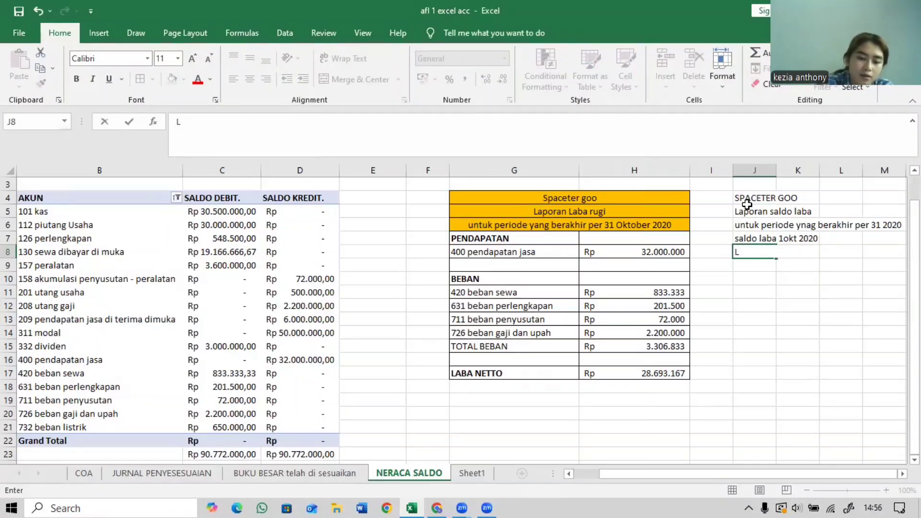
pyautogui.press('BackSpace')
pyautogui.write('laba netto')
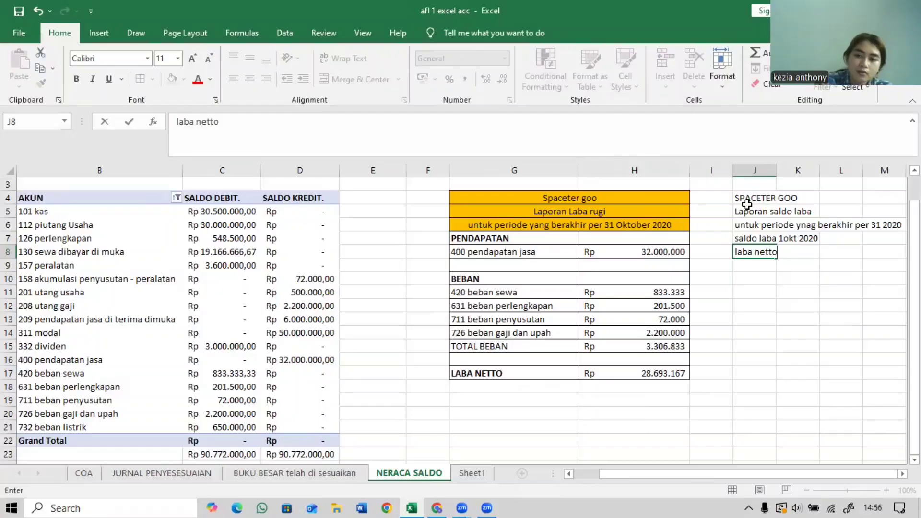
pyautogui.press('Return')
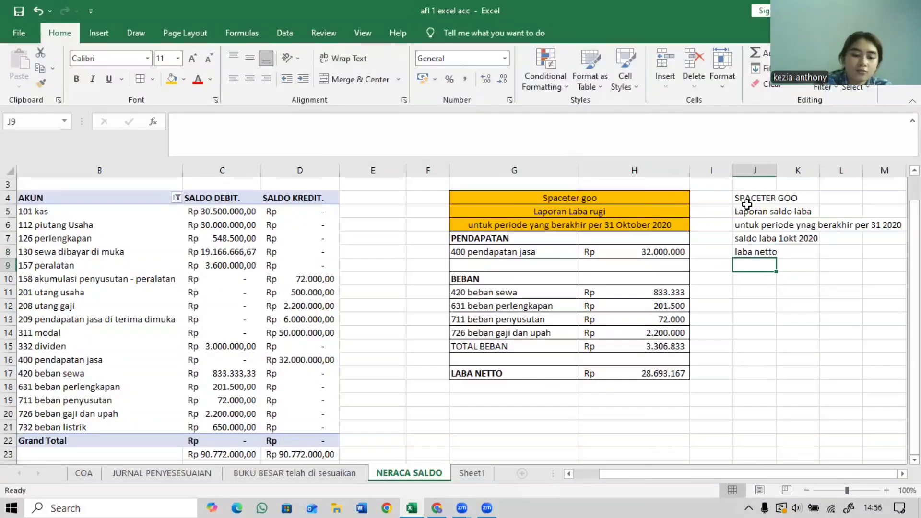
pyautogui.write('dividen')
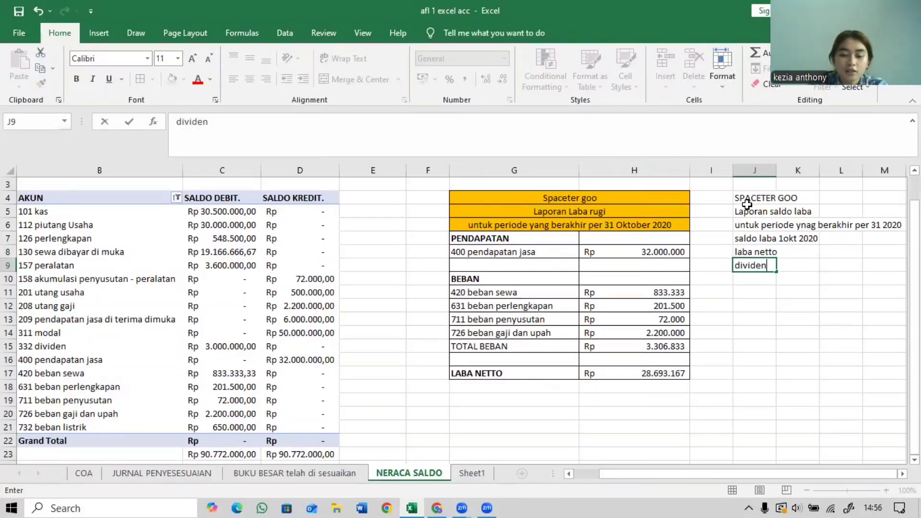
pyautogui.press('Return')
pyautogui.write('p')
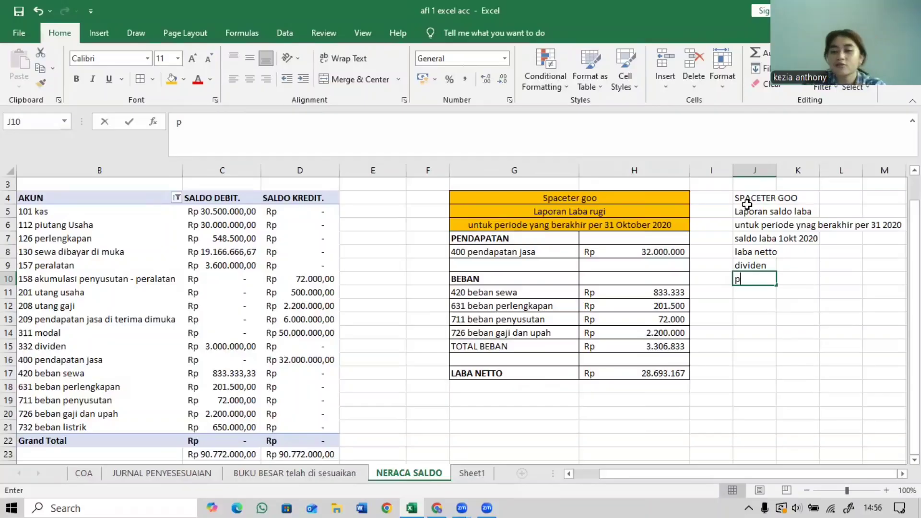
pyautogui.write('rive')
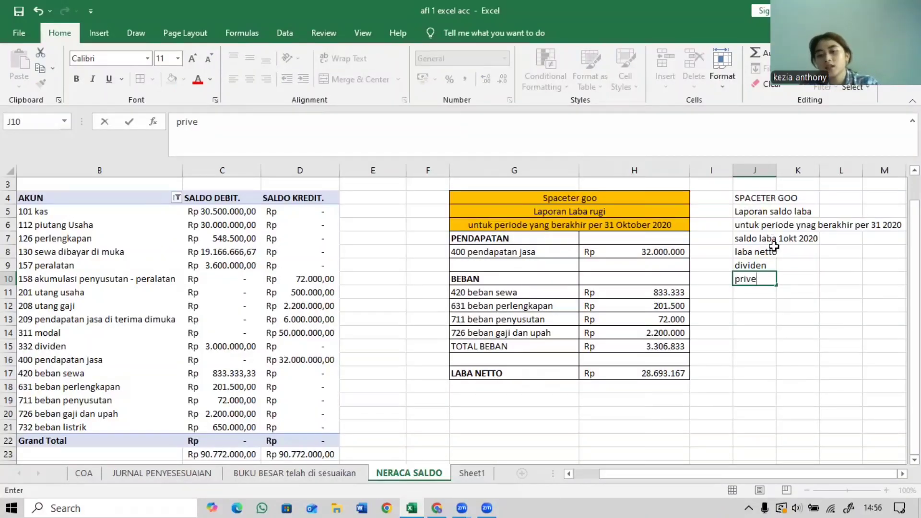
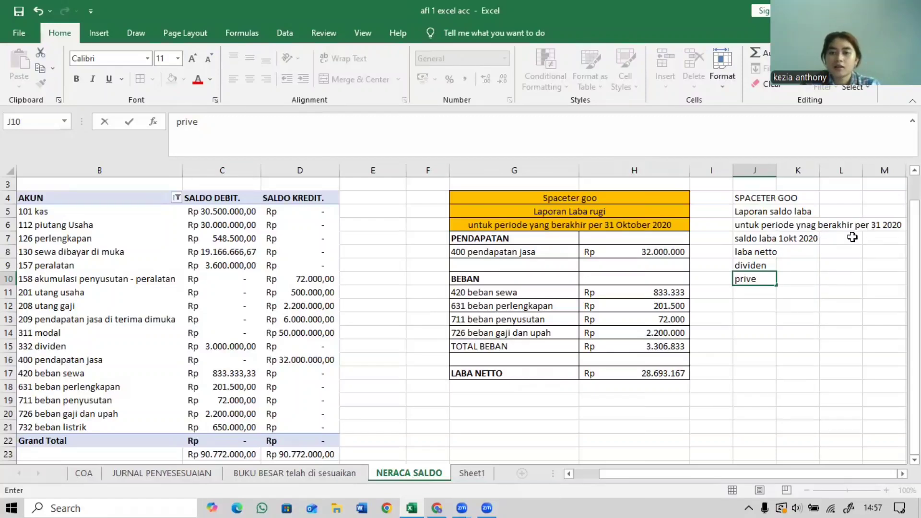
# Enter 0 as the opening saldo laba in K7 and link laba netto in K8 to H17 of the income statement.
pyautogui.click(813, 238)
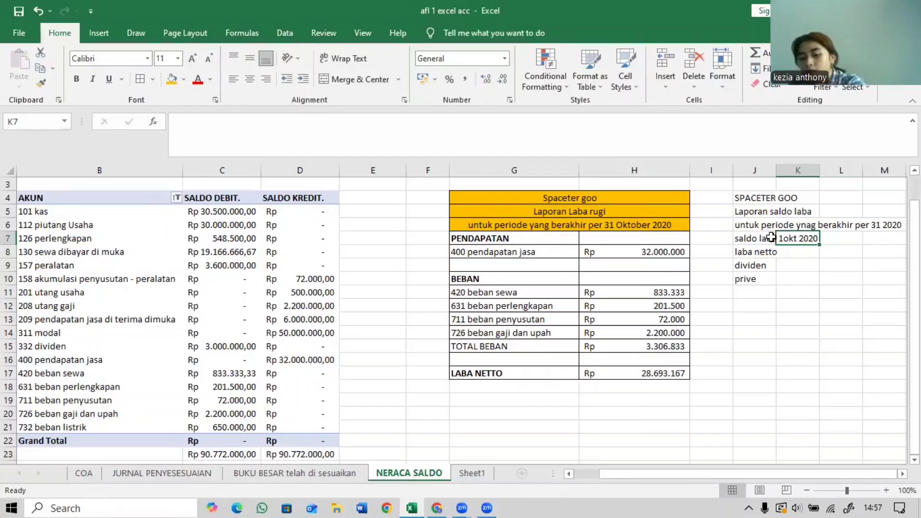
pyautogui.write('0')
pyautogui.press('Return')
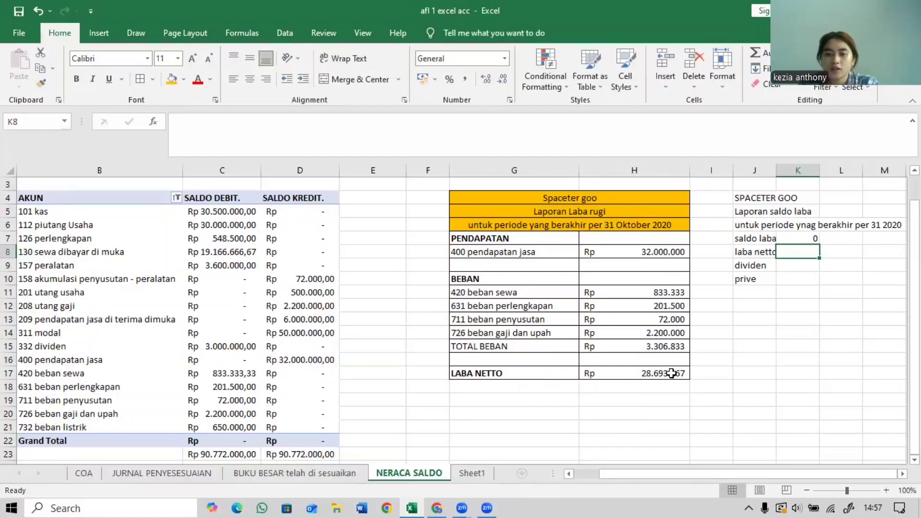
pyautogui.write('=H17')
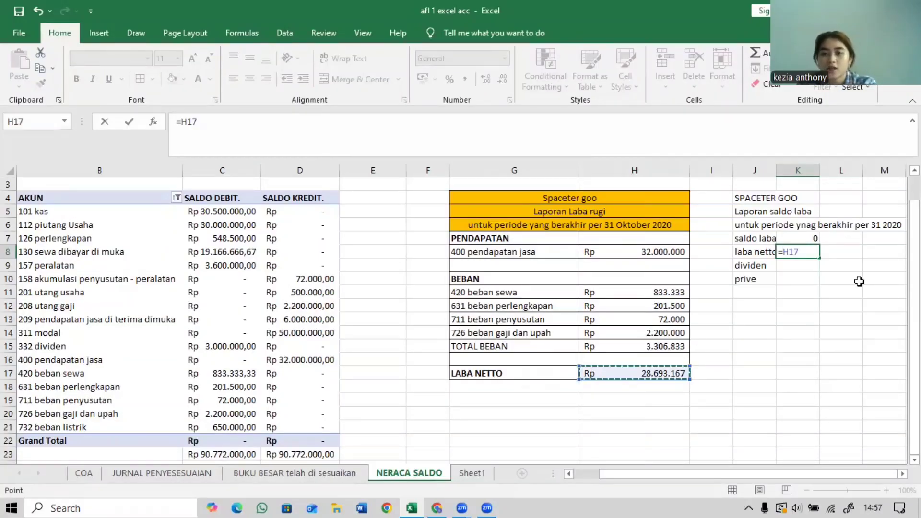
pyautogui.press('Return')
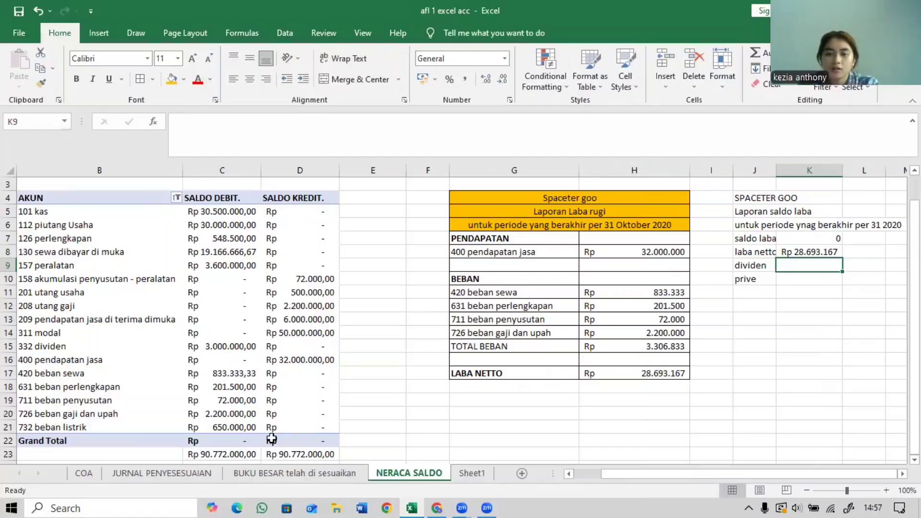
# Link dividen in K9 to the 332 dividen debit balance in C15 and enter 0 for prive in K10.
pyautogui.write('=')
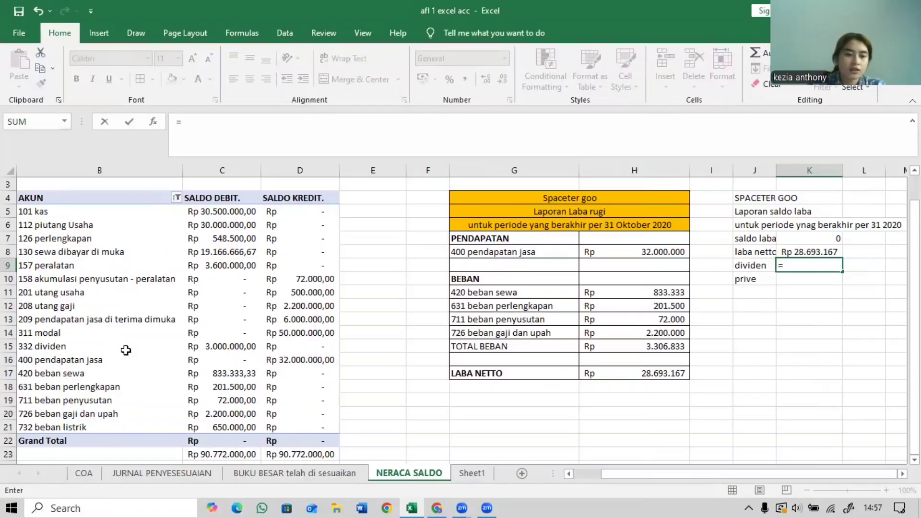
pyautogui.click(216, 356)
pyautogui.click(251, 347)
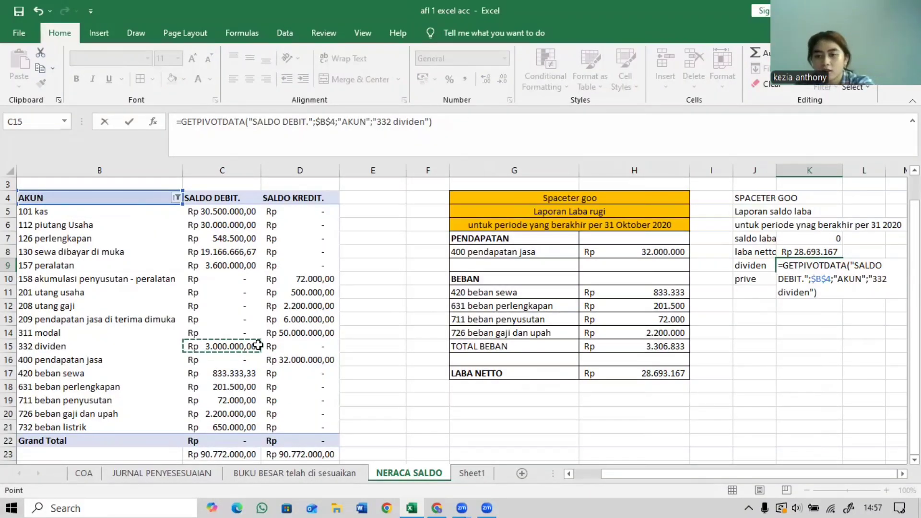
pyautogui.press('Return')
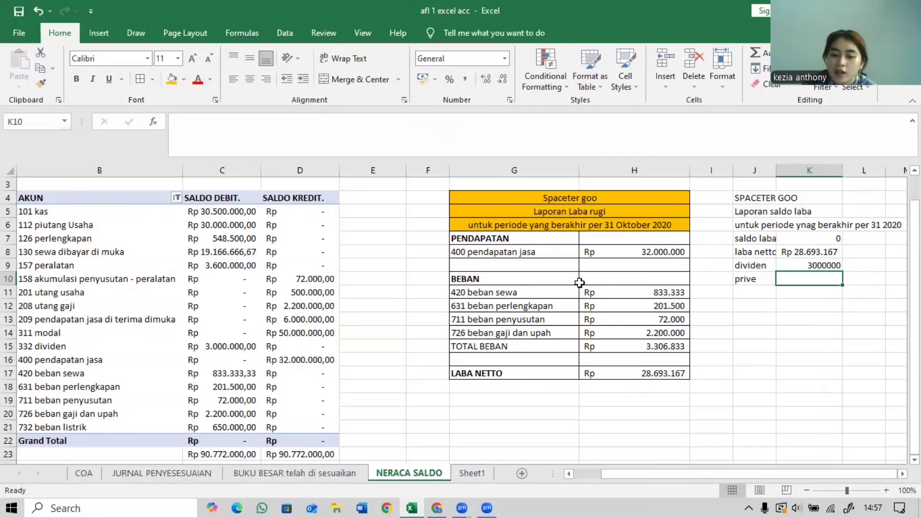
pyautogui.write('0')
pyautogui.press('Return')
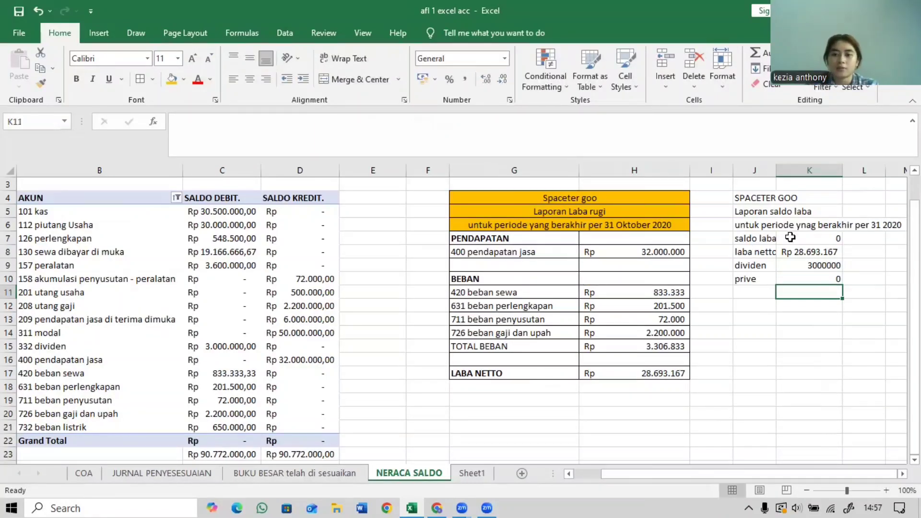
# Format the amounts in K7:K10 as Accounting with the Rp currency symbol.
pyautogui.moveTo(792, 238); pyautogui.dragTo(815, 279)
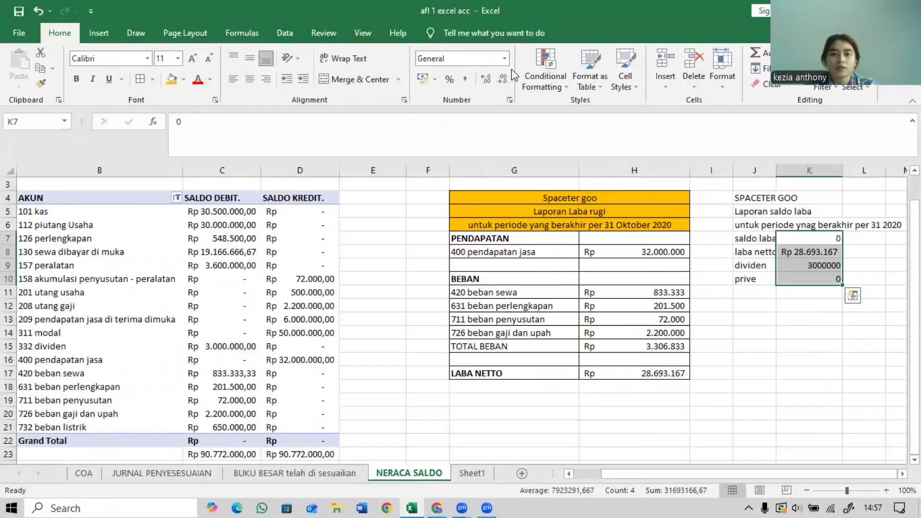
pyautogui.click(462, 80)
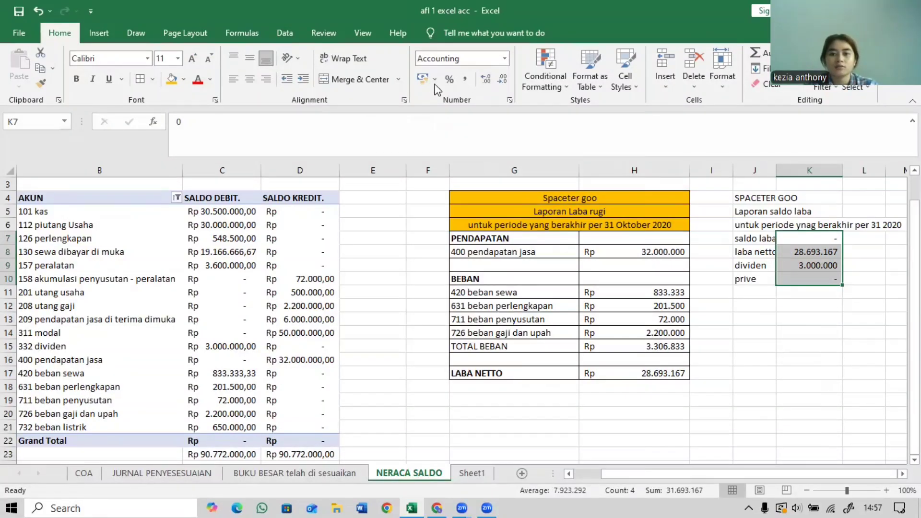
pyautogui.click(422, 79)
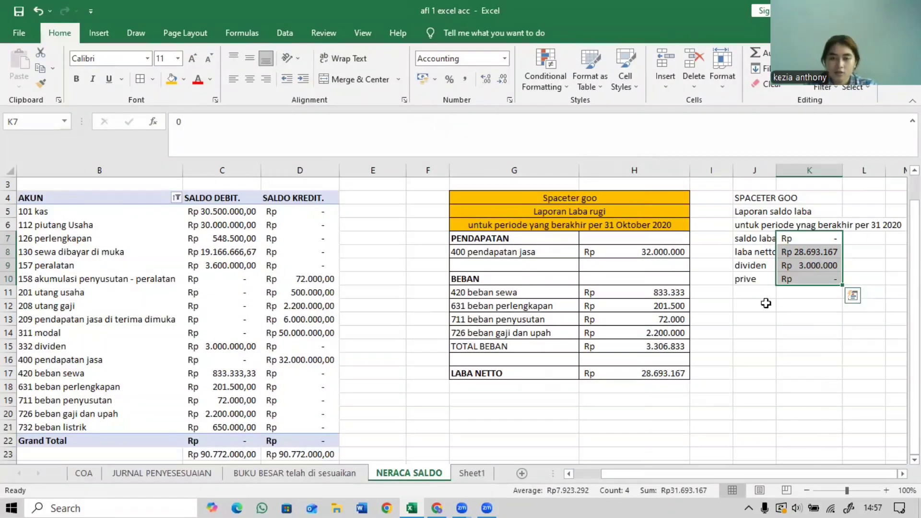
# Enter the closing balance label "saldo laba 31 okr 2020" in J11.
pyautogui.click(743, 292)
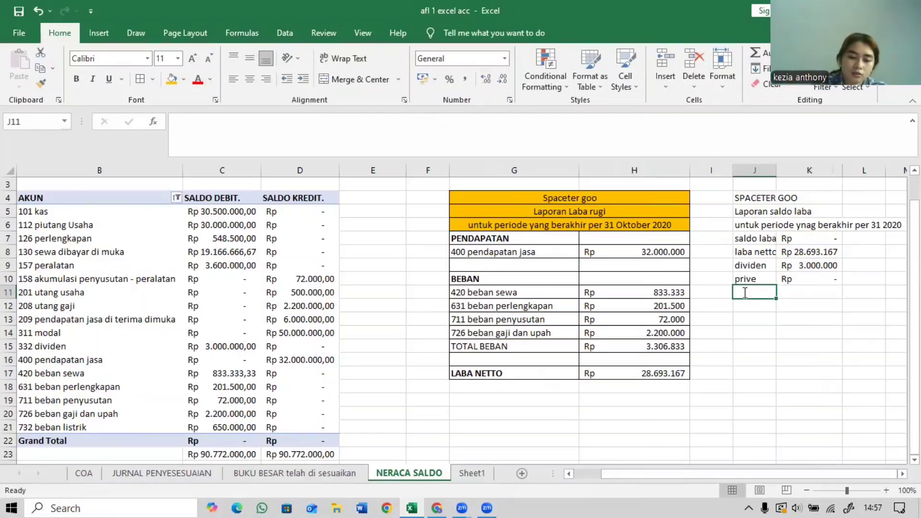
pyautogui.write('saldo laba 1okt 2020')
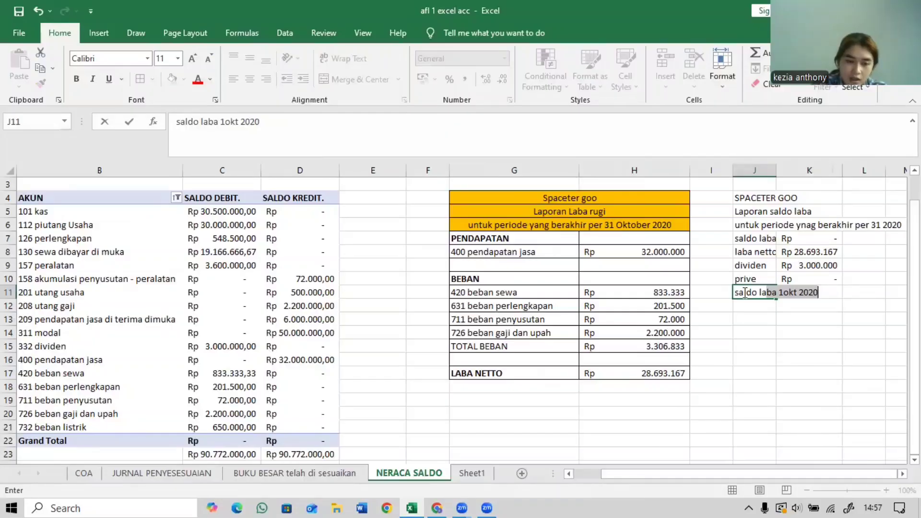
pyautogui.press('BackSpace')
pyautogui.press('BackSpace')
pyautogui.press('BackSpace')
pyautogui.press('BackSpace')
pyautogui.press('BackSpace')
pyautogui.press('BackSpace')
pyautogui.press('BackSpace')
pyautogui.press('BackSpace')
pyautogui.press('BackSpace')
pyautogui.write('31')
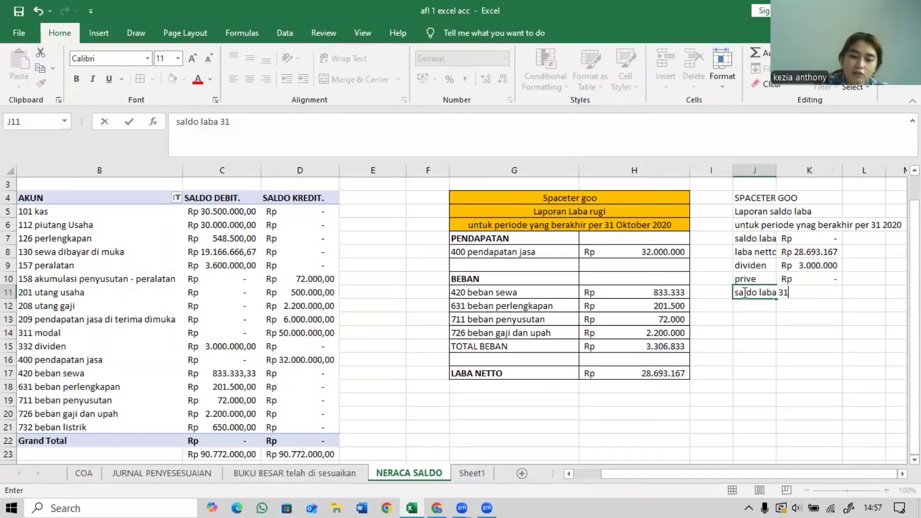
pyautogui.write(' okr 2020')
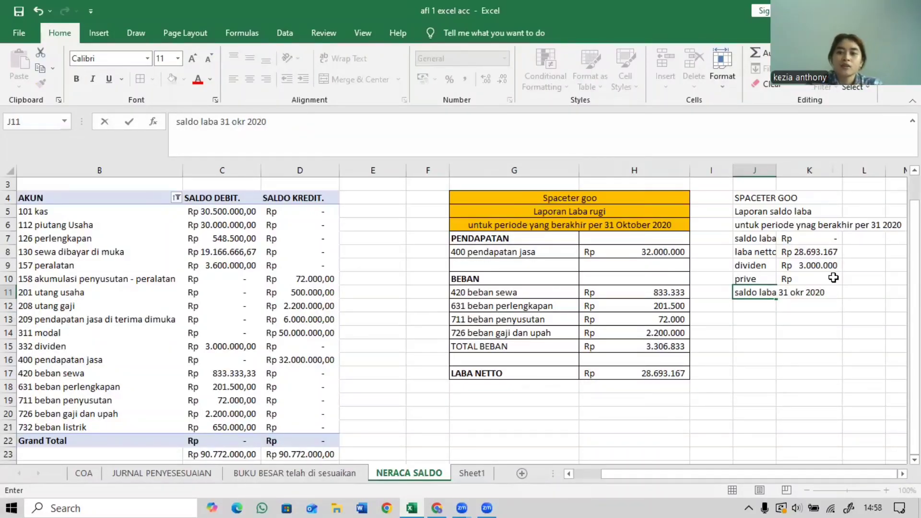
pyautogui.click(843, 318)
# Calculate the closing saldo laba in K11 as net profit minus dividend with =K8-K9.
pyautogui.click(823, 302)
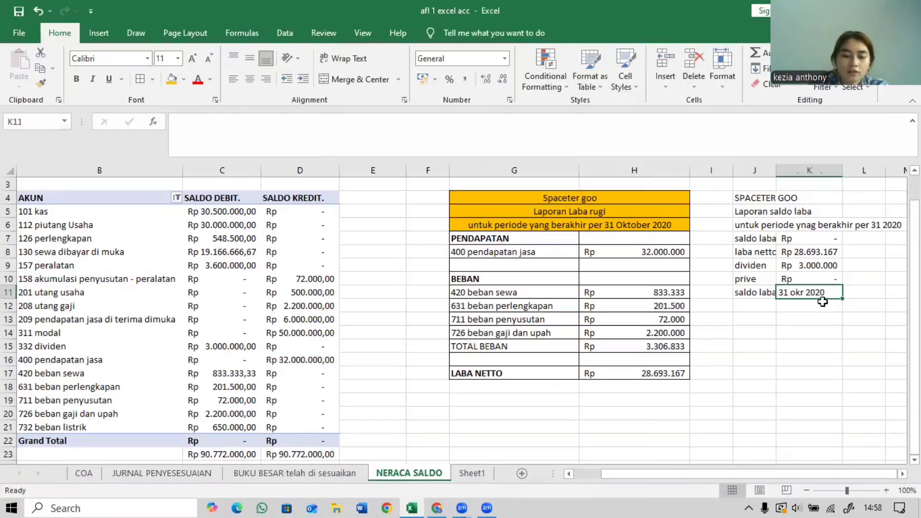
pyautogui.write('=sum')
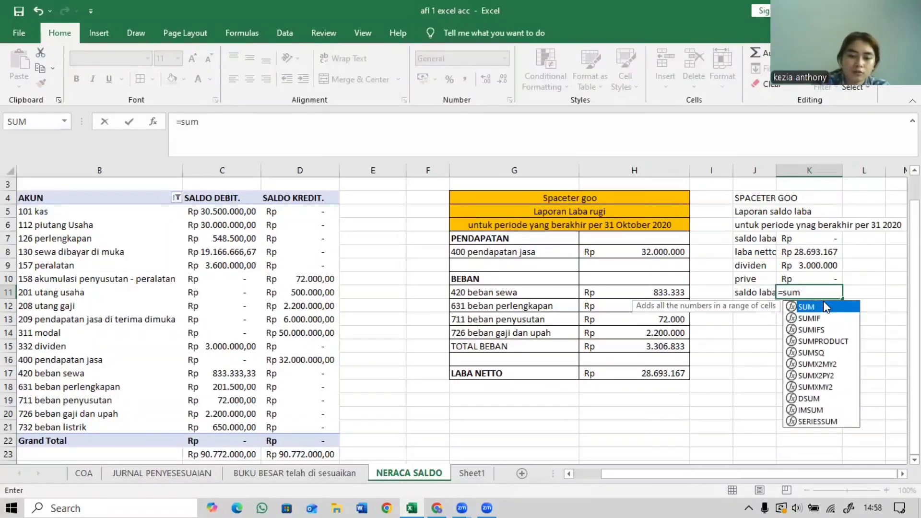
pyautogui.press('BackSpace')
pyautogui.press('BackSpace')
pyautogui.press('BackSpace')
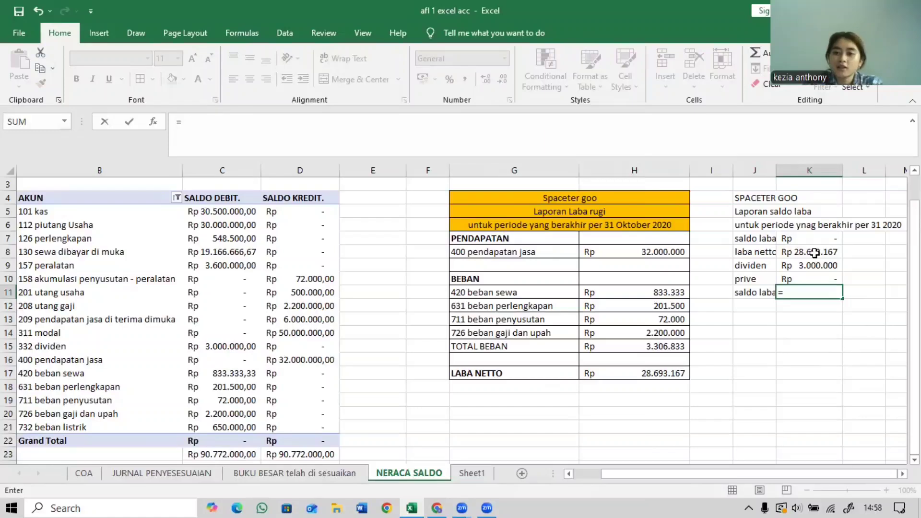
pyautogui.click(842, 248)
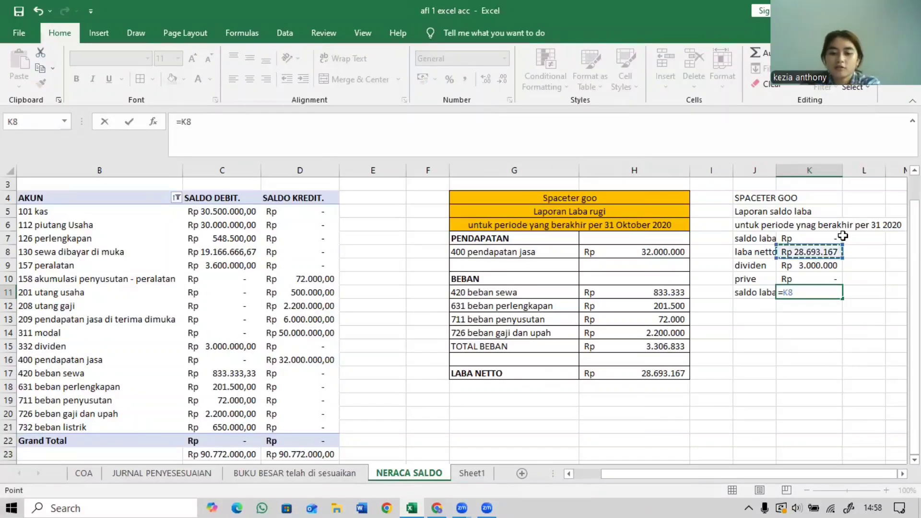
pyautogui.write('-')
pyautogui.click(836, 270)
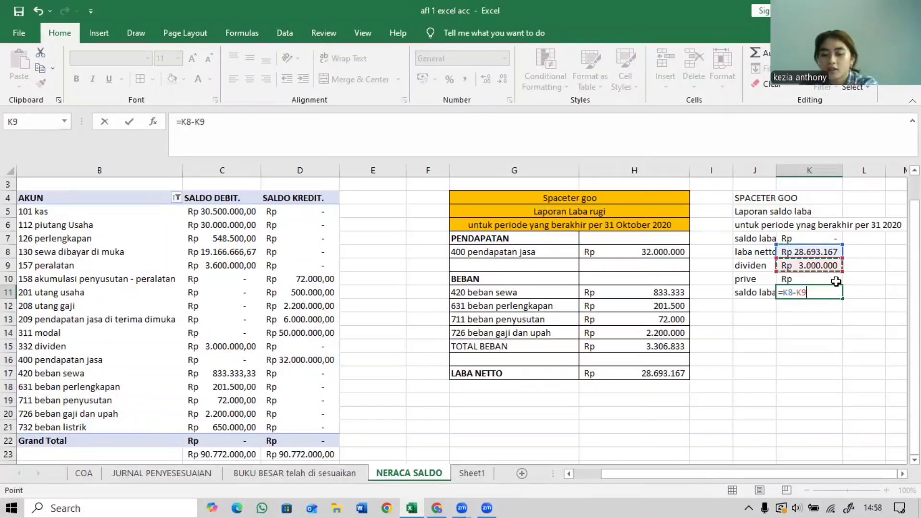
pyautogui.press('Return')
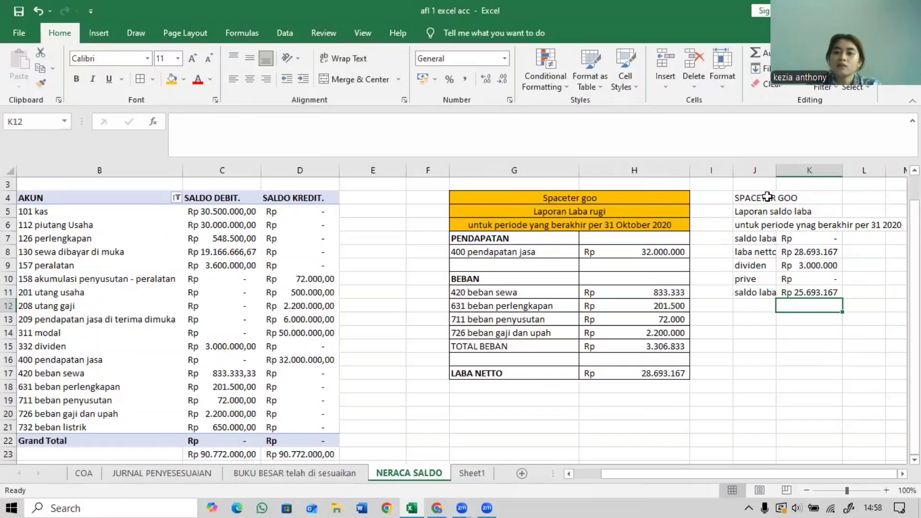
# Merge and center each of the three Laporan saldo laba heading rows, J4:K4, J5:K5 and J6:K6.
pyautogui.click(768, 197)
pyautogui.click(786, 198)
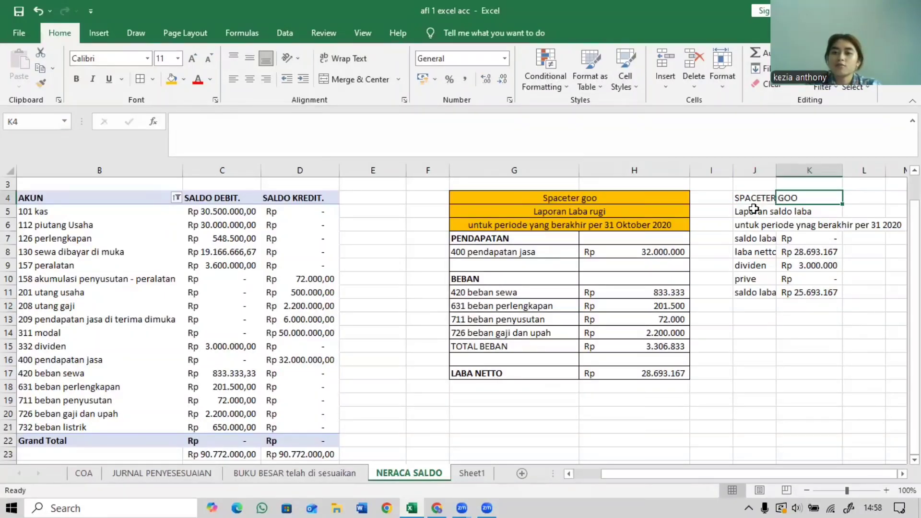
pyautogui.moveTo(786, 198); pyautogui.dragTo(753, 202)
pyautogui.click(361, 79)
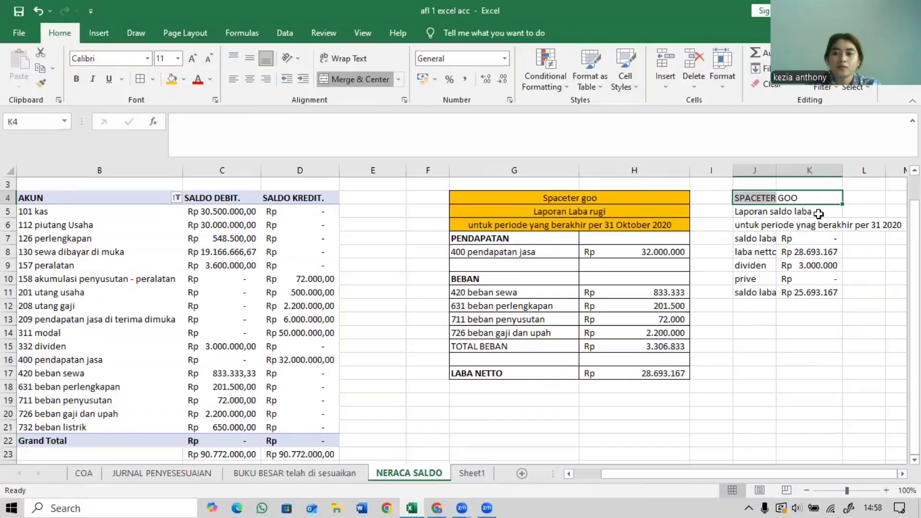
pyautogui.click(778, 212)
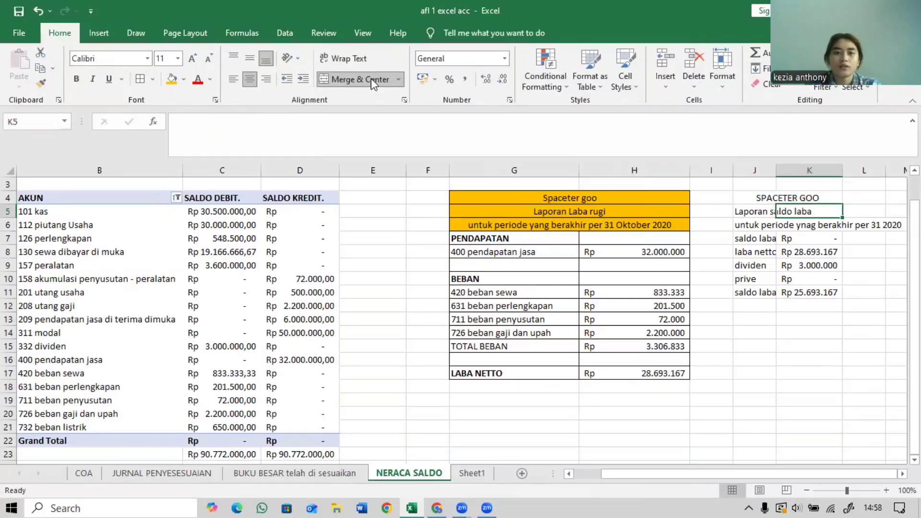
pyautogui.click(356, 80)
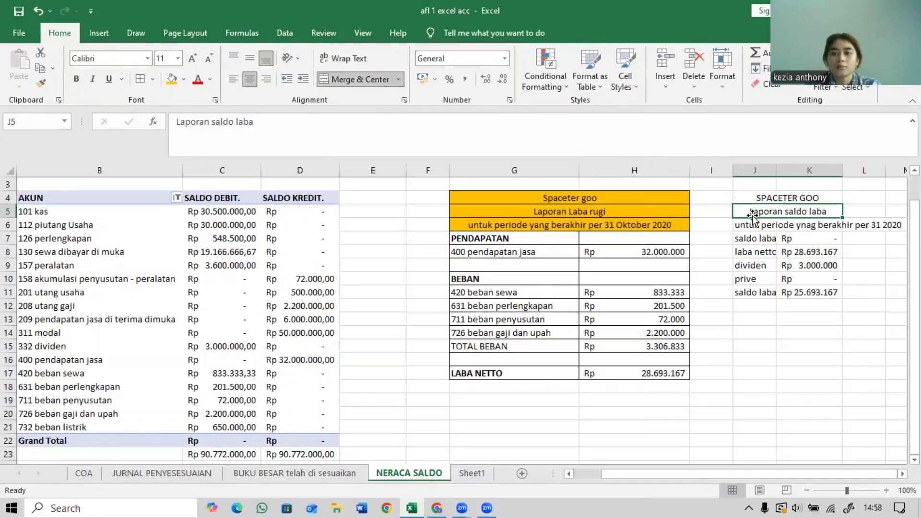
pyautogui.moveTo(797, 225); pyautogui.dragTo(754, 225)
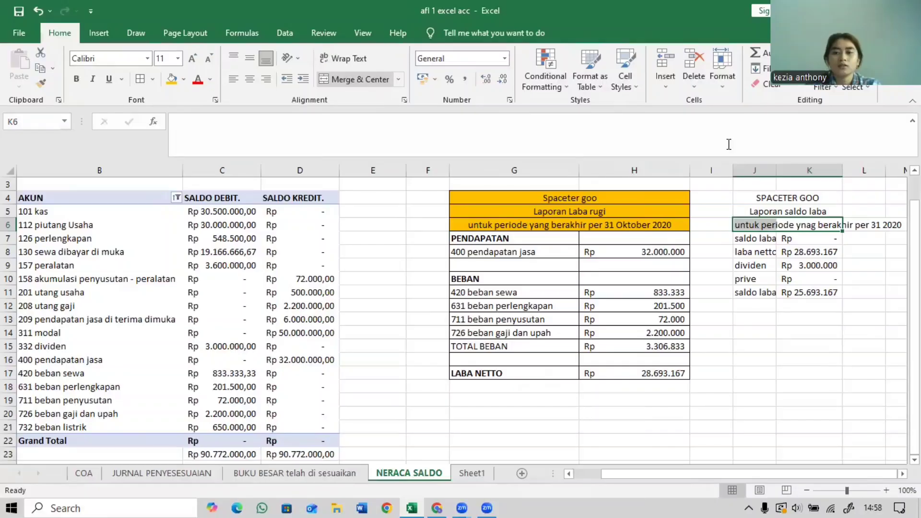
pyautogui.press('F4')
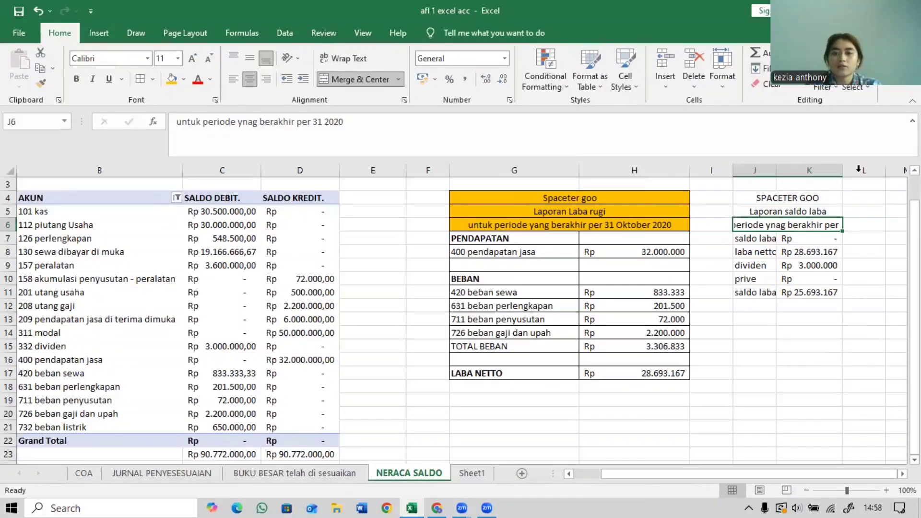
# Widen columns J and K to make room for the Laporan saldo laba headings, labels and amounts.
pyautogui.moveTo(776, 171); pyautogui.dragTo(807, 171)
pyautogui.moveTo(872, 171); pyautogui.dragTo(897, 171)
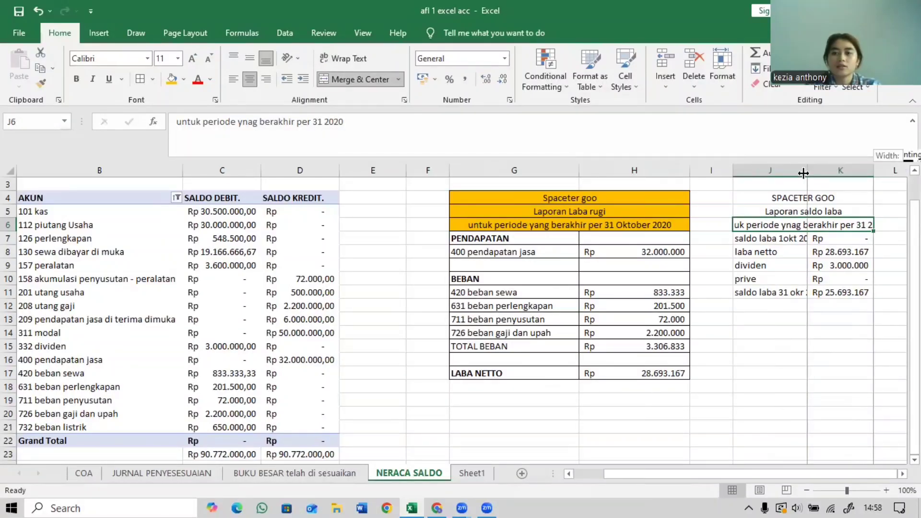
pyautogui.doubleClick(803, 173)
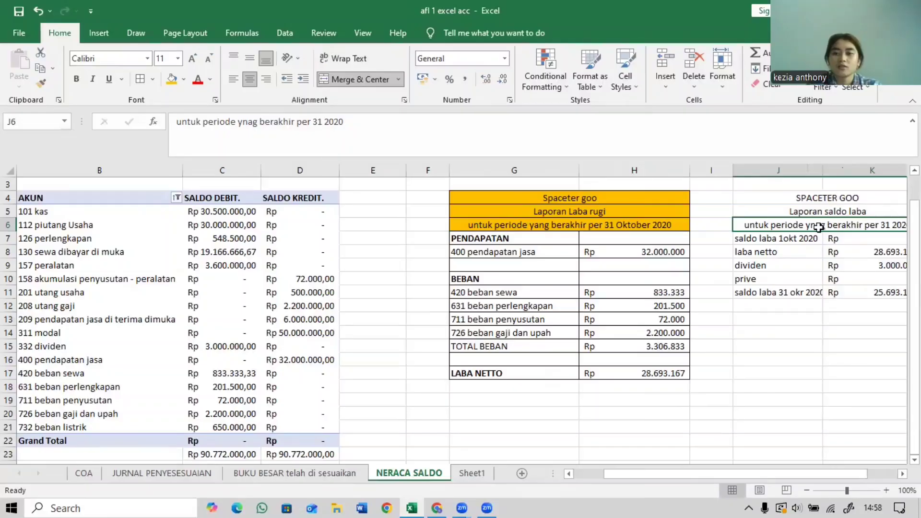
# Correct the misspelled "ynag" to "yang" in the period heading in J6.
pyautogui.doubleClick(837, 224)
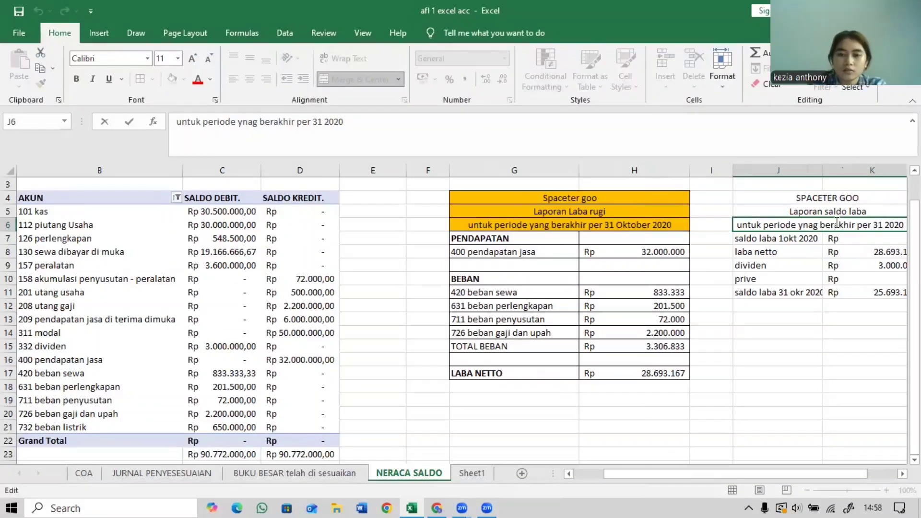
pyautogui.press('BackSpace')
pyautogui.press('BackSpace')
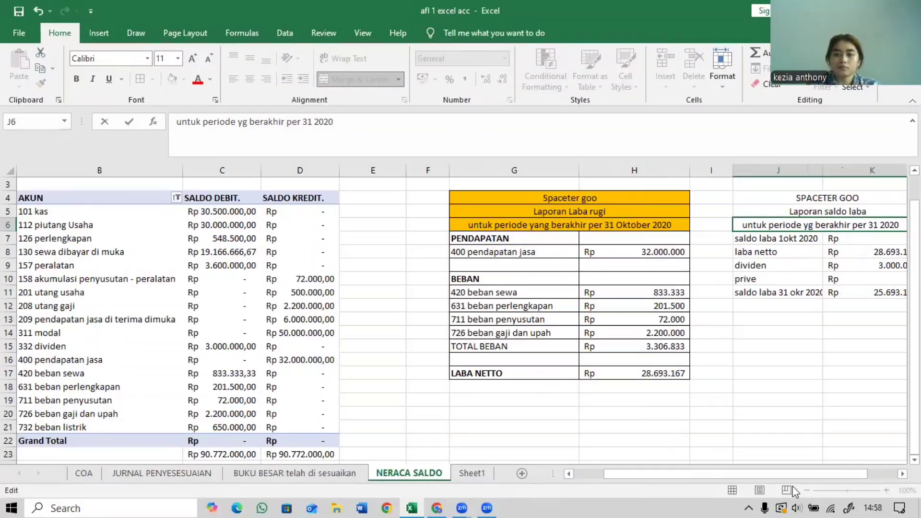
pyautogui.write('an')
# Widen columns J and K further so the "saldo laba 31 okr 2020" label fits completely.
pyautogui.hscroll(1, 633, 183)
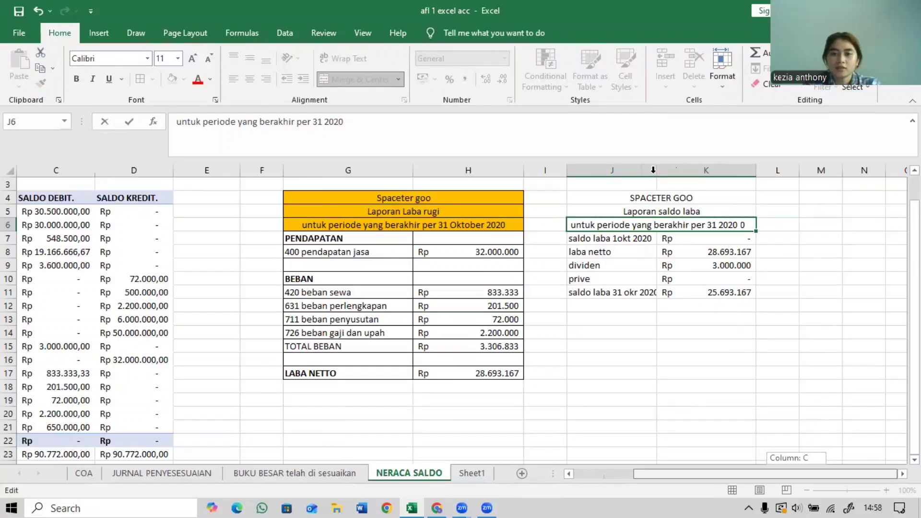
pyautogui.click(652, 170)
pyautogui.moveTo(657, 170); pyautogui.dragTo(680, 170)
pyautogui.moveTo(790, 166); pyautogui.dragTo(790, 166)
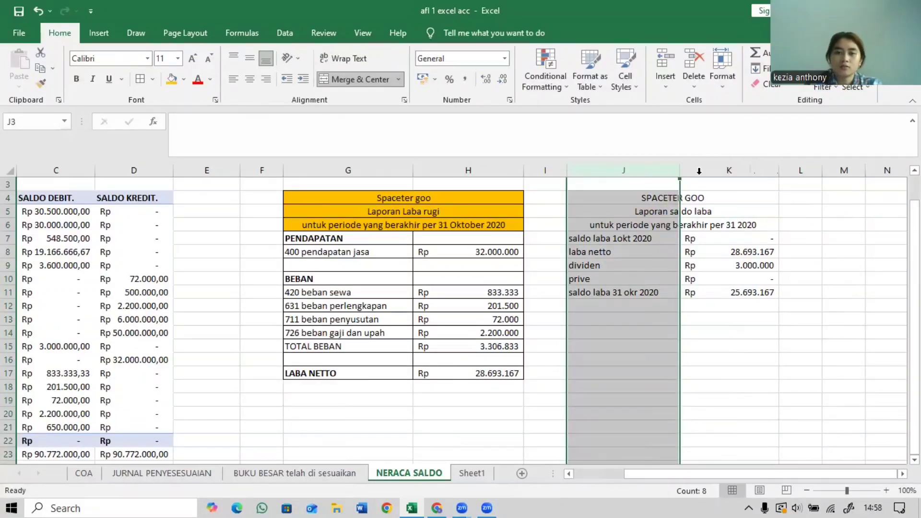
# Apply all borders to the Laporan saldo laba table J4:K11 and fill its heading rows J4:K6 with orange.
pyautogui.click(618, 210)
pyautogui.moveTo(618, 196); pyautogui.dragTo(770, 280)
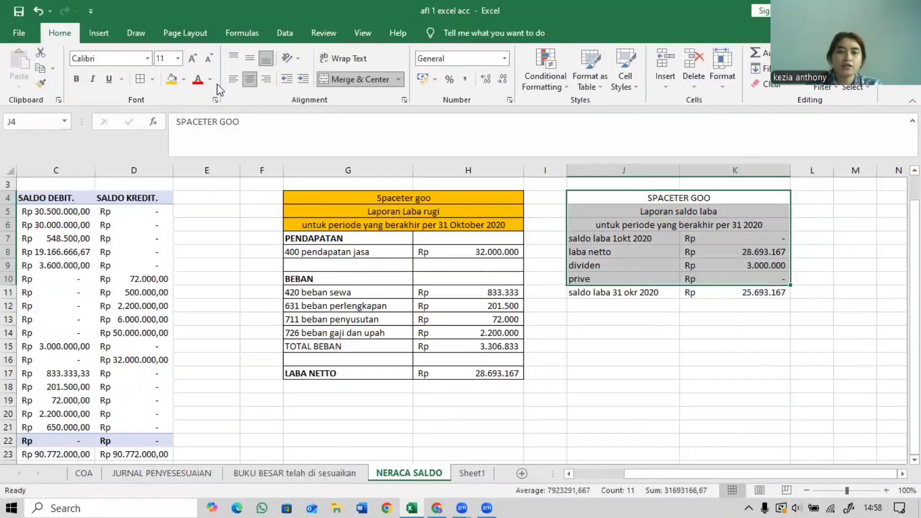
pyautogui.click(140, 79)
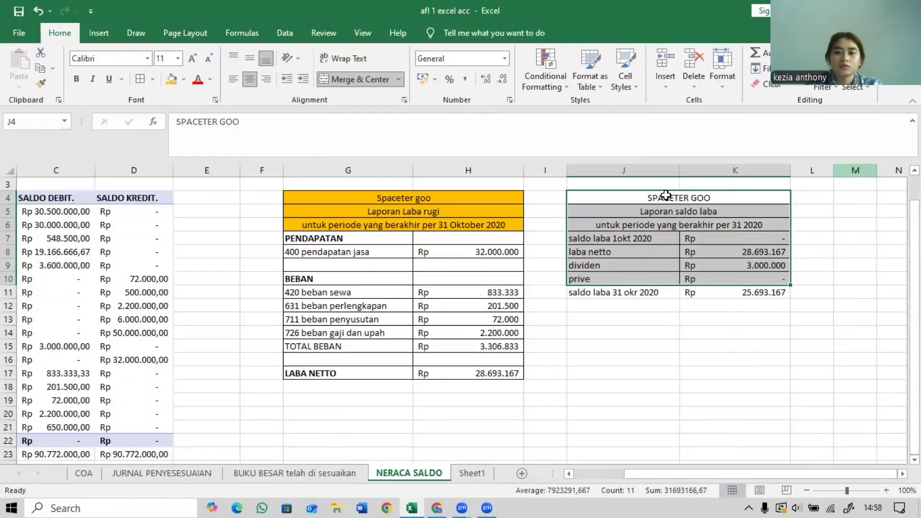
pyautogui.moveTo(669, 195); pyautogui.dragTo(661, 223)
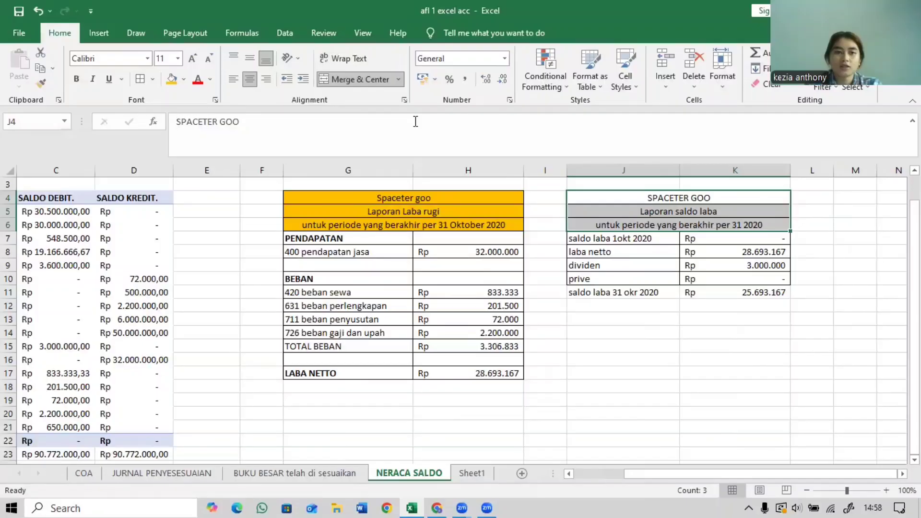
pyautogui.click(171, 79)
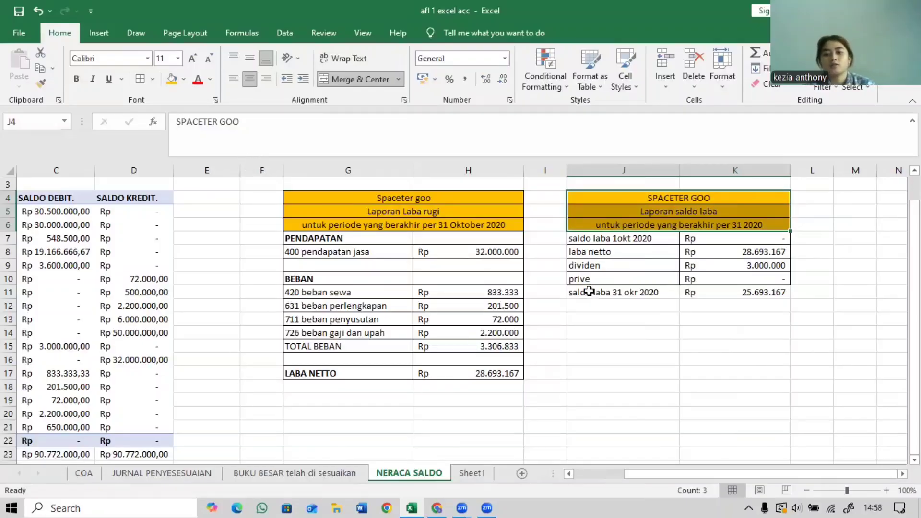
pyautogui.moveTo(589, 292); pyautogui.dragTo(712, 291)
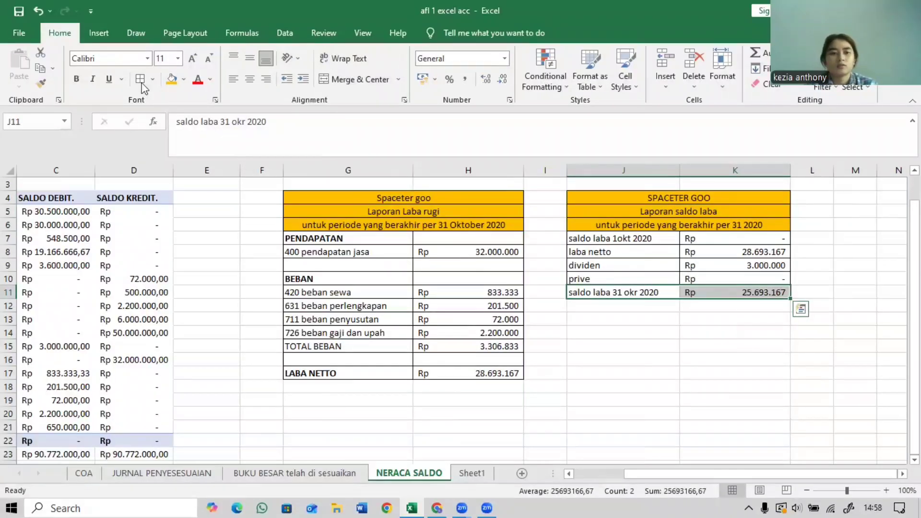
pyautogui.click(718, 402)
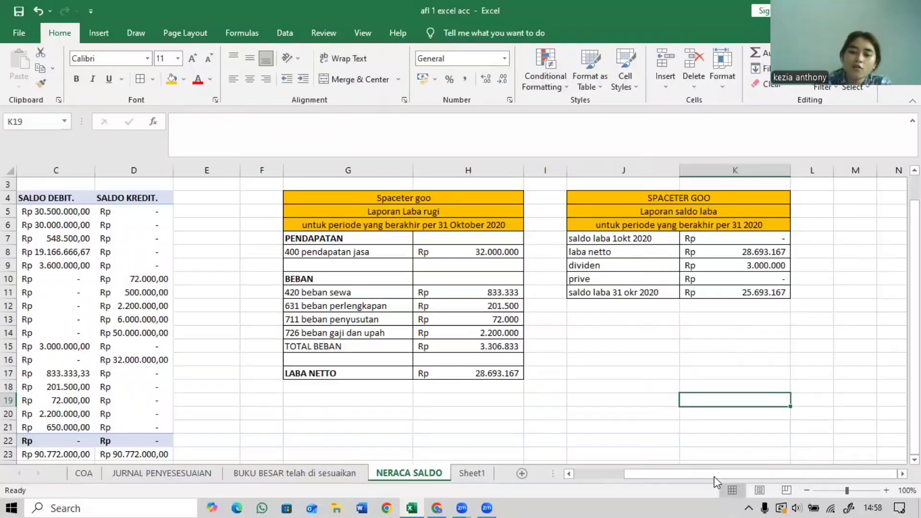
# Copy the three formatted heading rows J4:K6 and paste them at M4 to start another report.
pyautogui.click(846, 202)
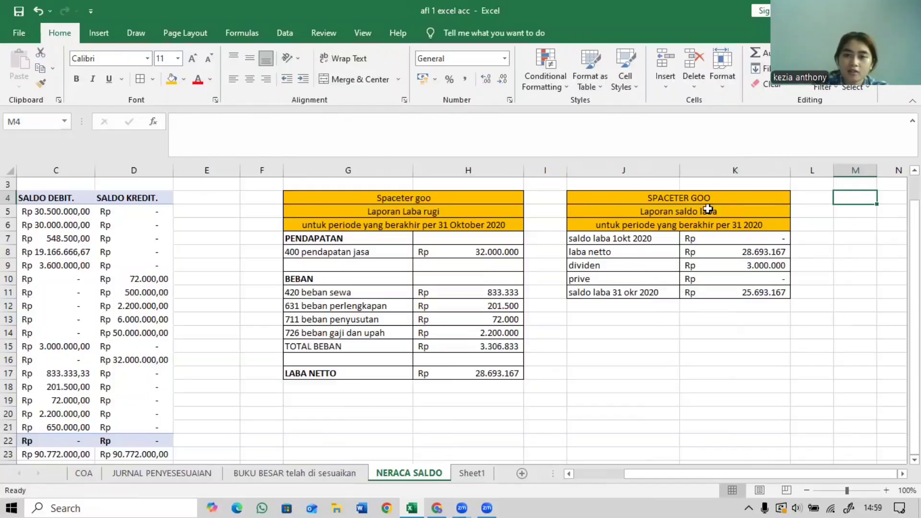
pyautogui.moveTo(708, 207); pyautogui.dragTo(727, 230)
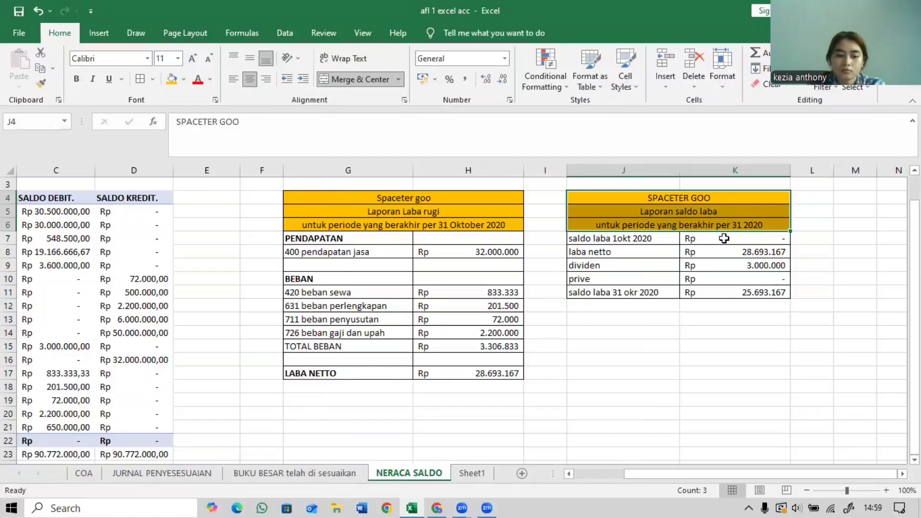
pyautogui.hotkey('ctrl', 'c')
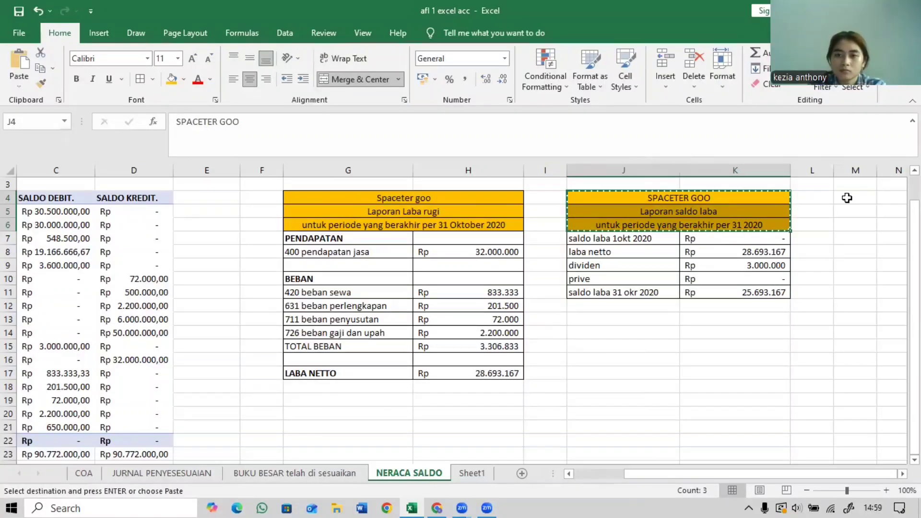
pyautogui.click(848, 198)
pyautogui.hotkey('ctrl', 'v')
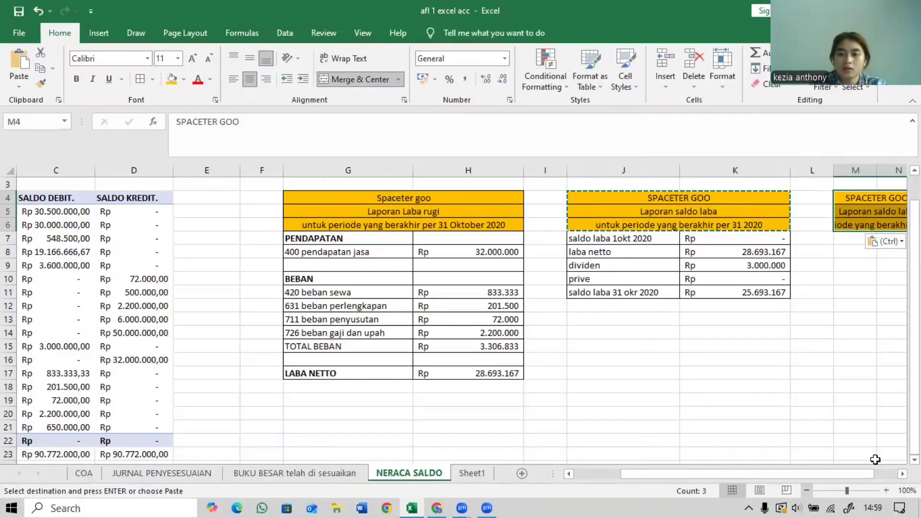
pyautogui.hscroll(1, 818, 192)
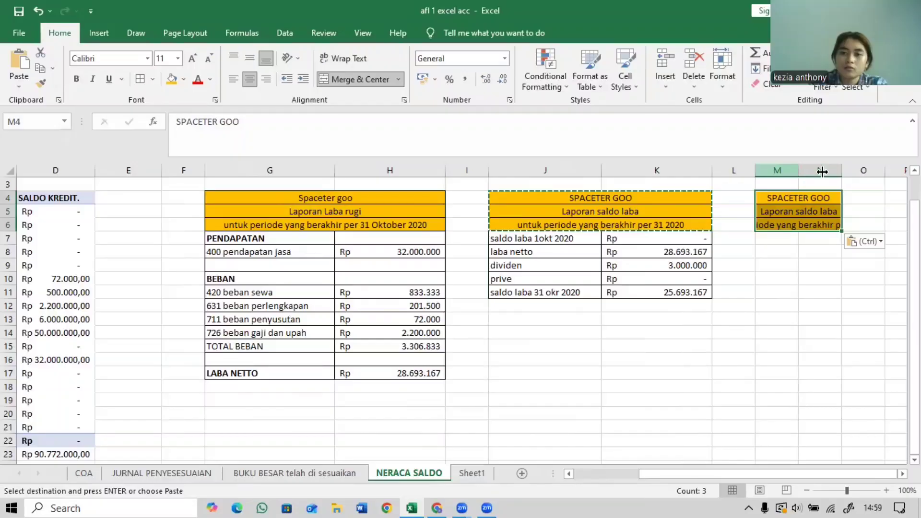
# Widen columns M and N to fit the copied headings, and clear the copy selection.
pyautogui.moveTo(798, 172); pyautogui.dragTo(906, 181)
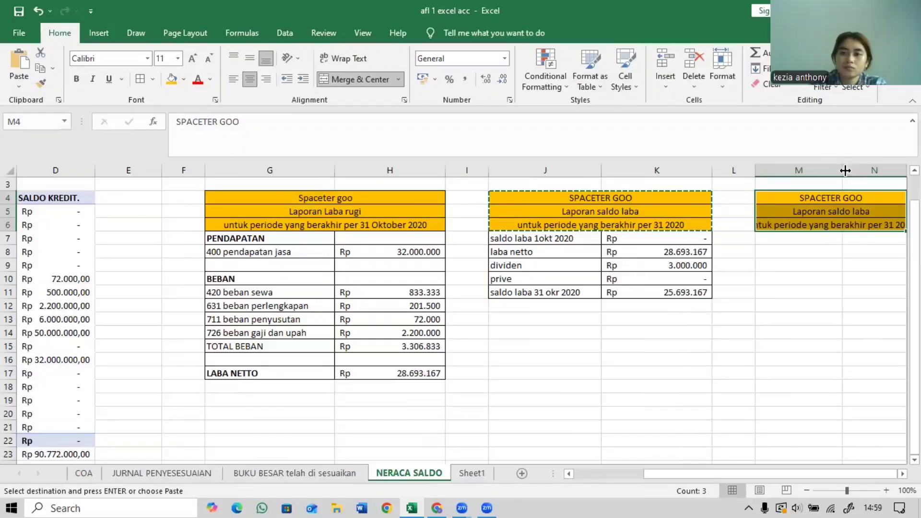
pyautogui.moveTo(845, 170)
pyautogui.mouseDown()
pyautogui.moveTo(862, 171)
pyautogui.moveTo(848, 164)
pyautogui.mouseUp()
pyautogui.click(863, 171)
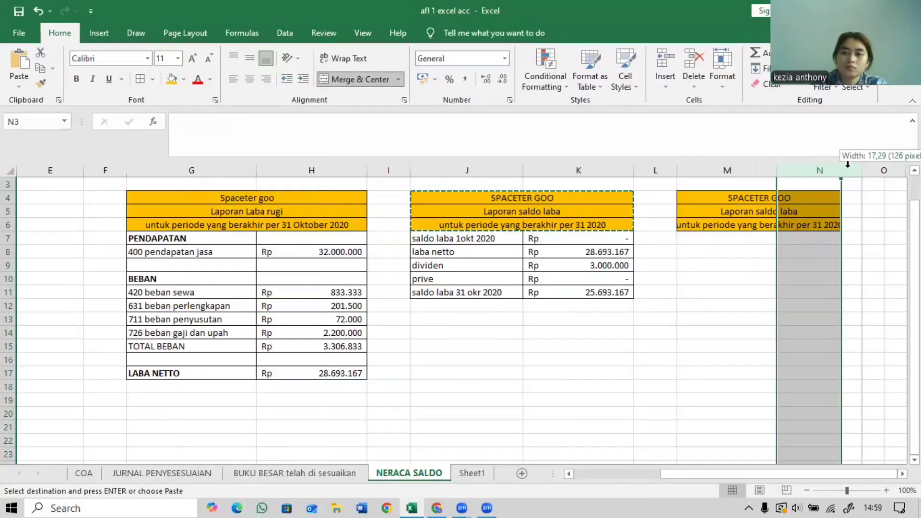
pyautogui.press('Escape')
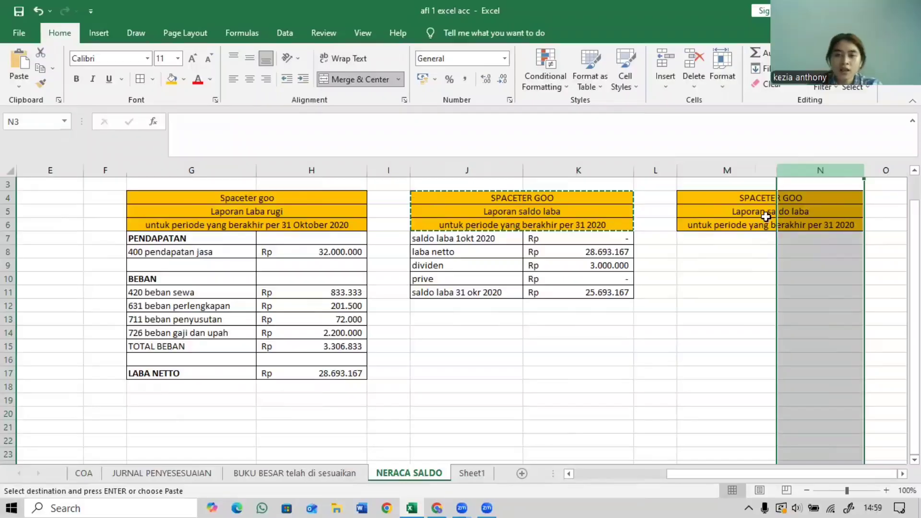
pyautogui.click(743, 228)
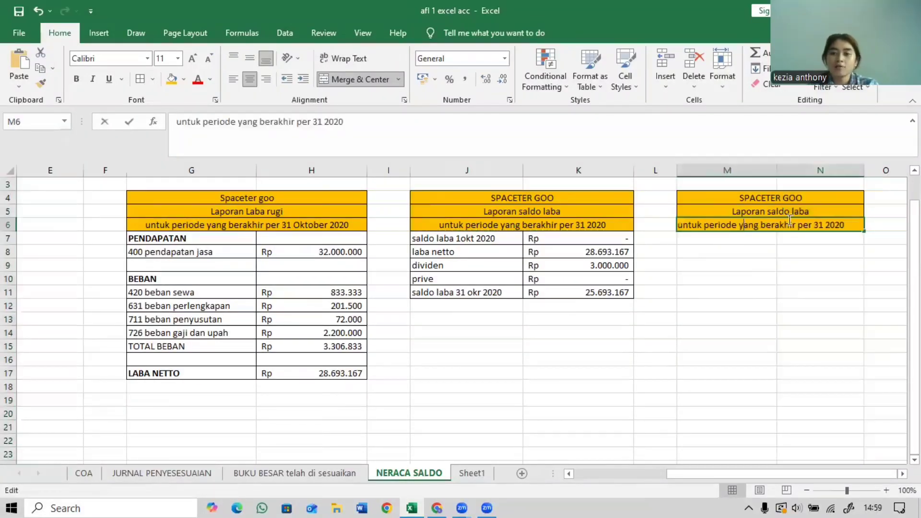
pyautogui.doubleClick(788, 224)
pyautogui.doubleClick(788, 224)
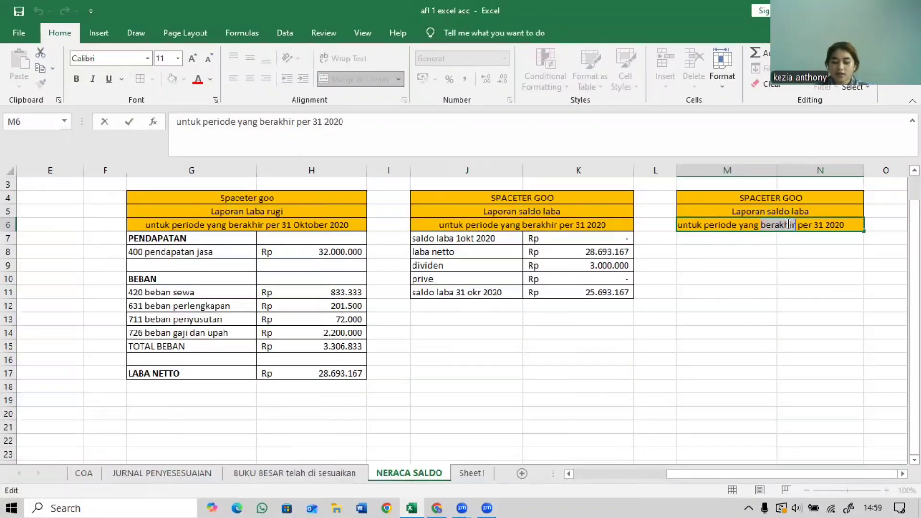
# Insert the month "okt" before 2020 in the J6 heading so it reads "untuk periode yang berakhir per 31 okt 2020".
pyautogui.click(588, 224)
pyautogui.doubleClick(562, 225)
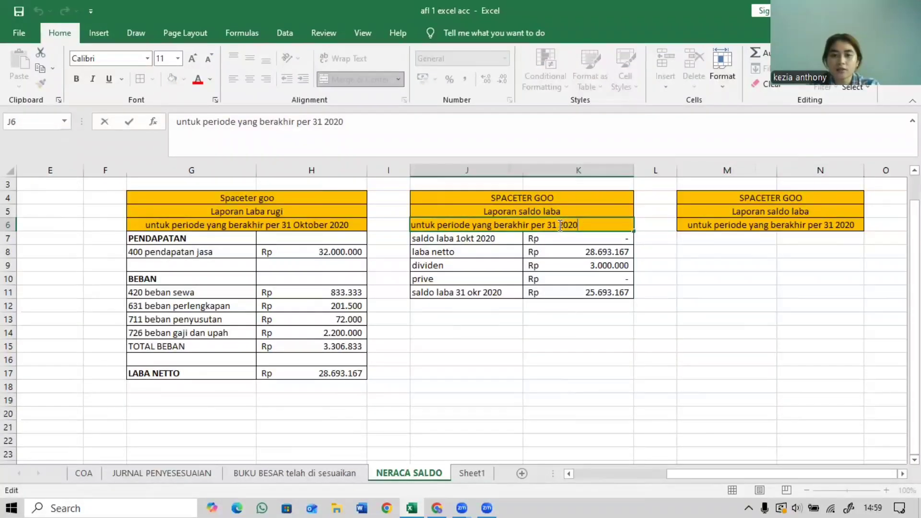
pyautogui.write('ok')
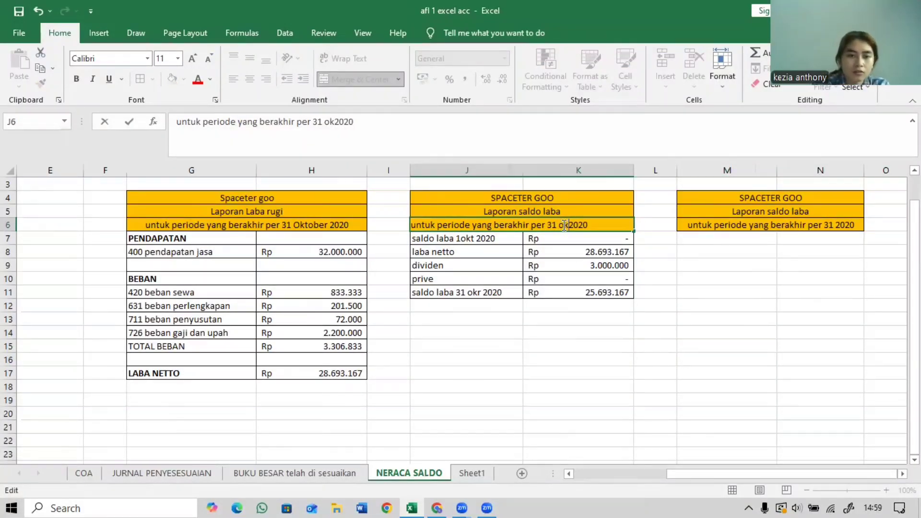
pyautogui.write('t')
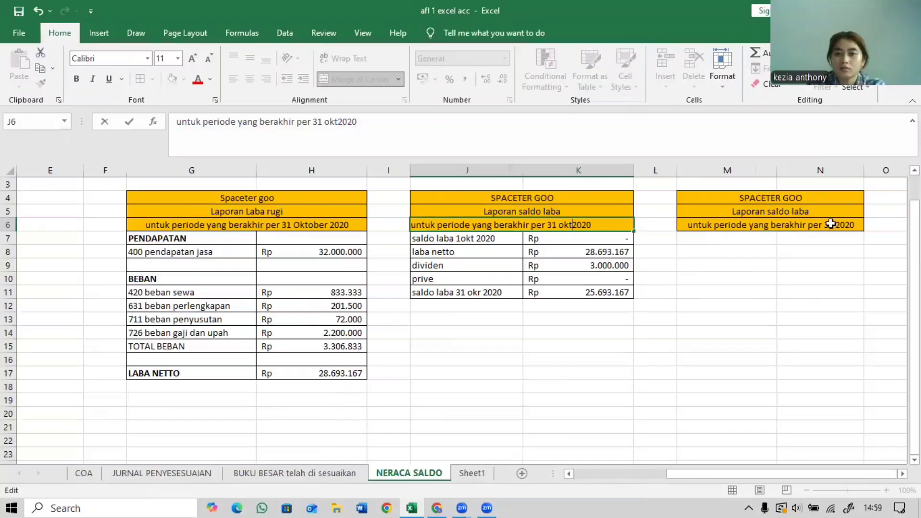
# Replace the period heading in M6 with the date "31 okt 2020".
pyautogui.doubleClick(836, 225)
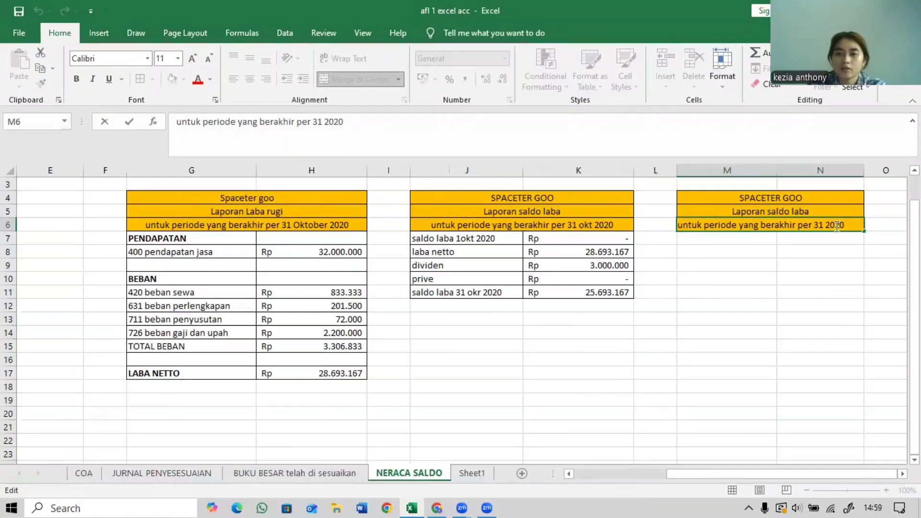
pyautogui.moveTo(826, 225); pyautogui.dragTo(732, 239)
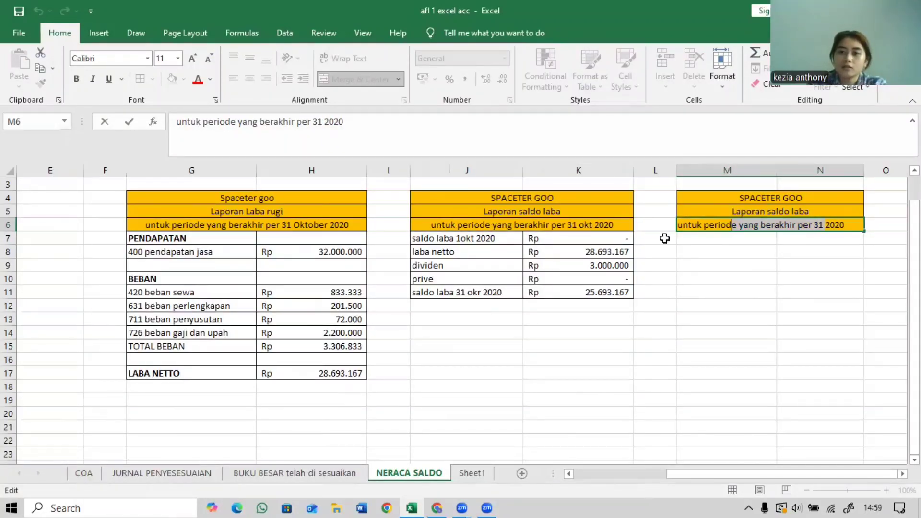
pyautogui.write('3')
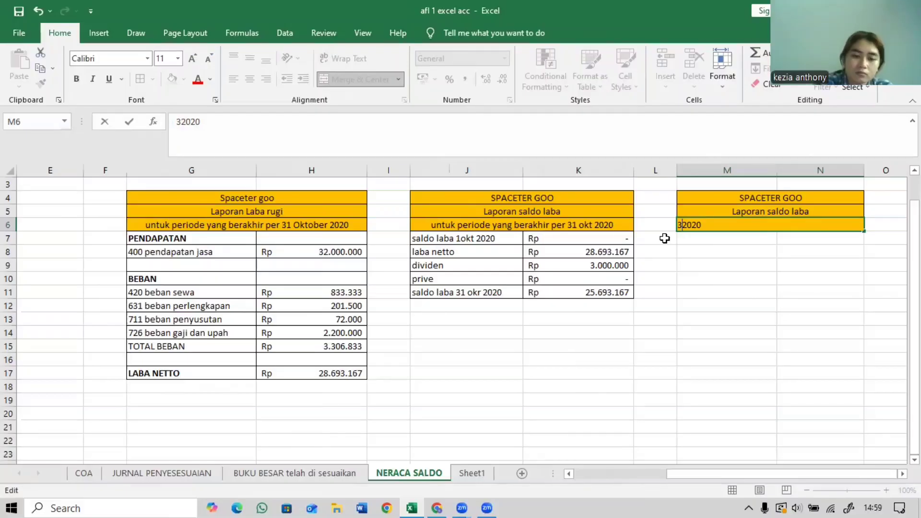
pyautogui.write('1 okt')
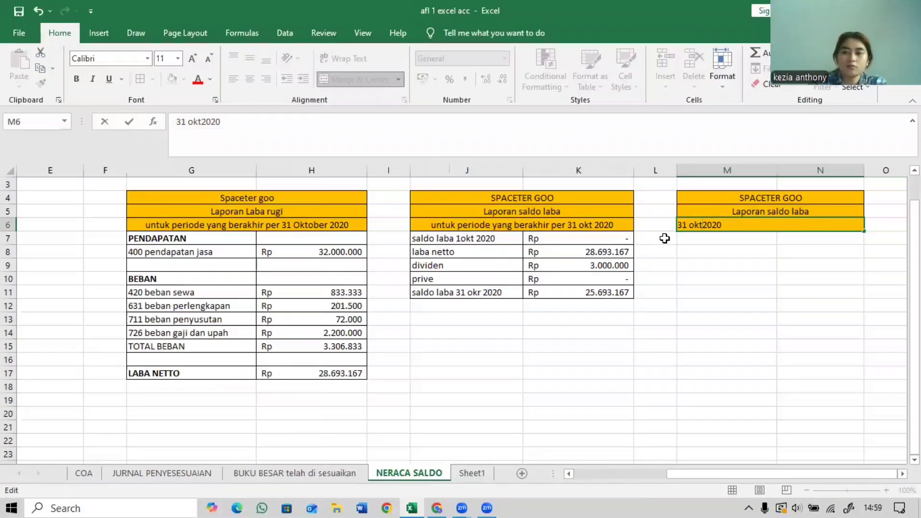
pyautogui.press('Return')
pyautogui.press('Return')
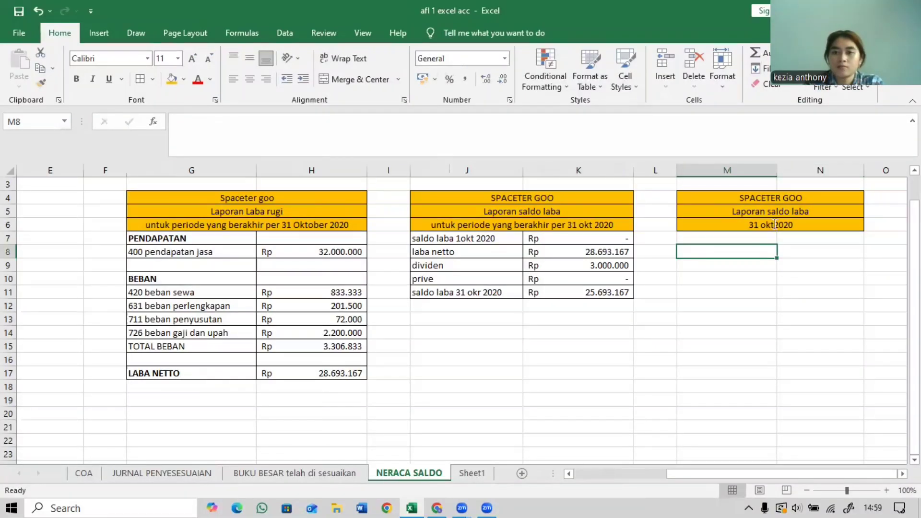
pyautogui.doubleClick(712, 224)
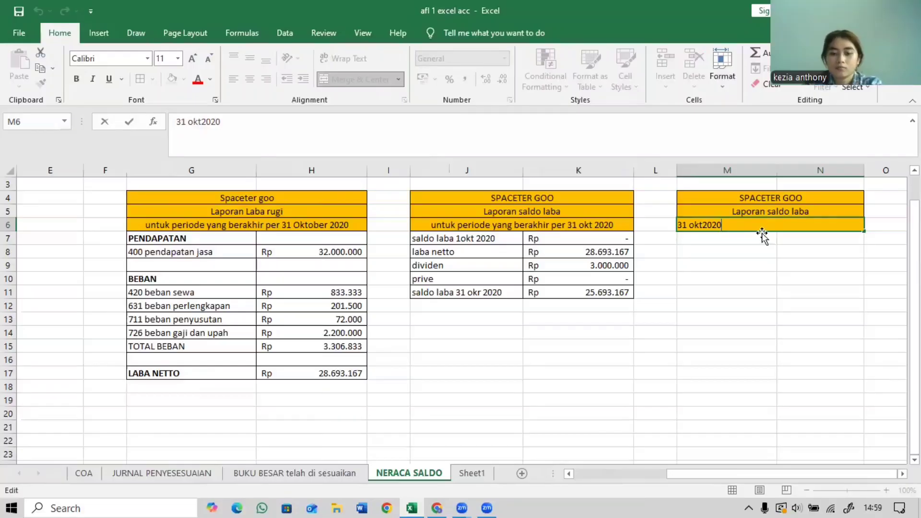
pyautogui.press('Left')
pyautogui.press('Left')
pyautogui.press('Left')
pyautogui.press('Left')
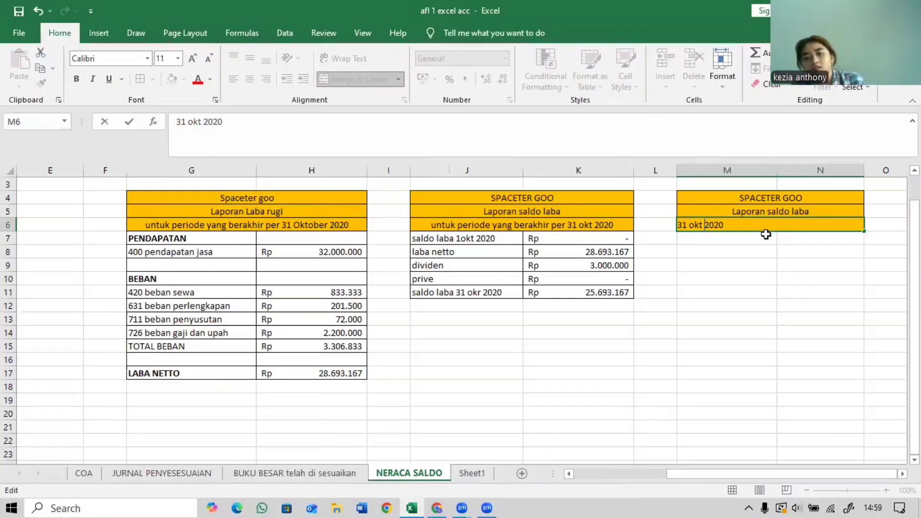
pyautogui.click(767, 237)
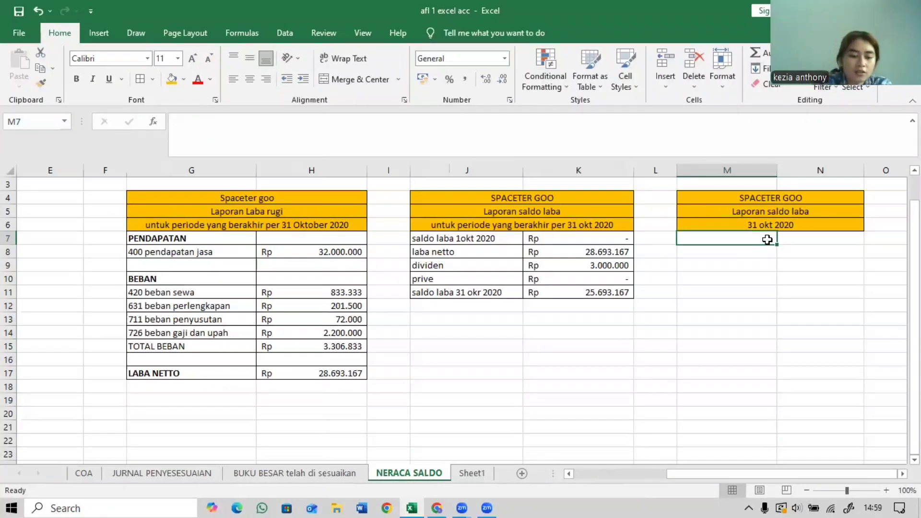
# Enter the bold section heading "ASET" in M7 under the third report's header.
pyautogui.hotkey('ctrl', 'b')
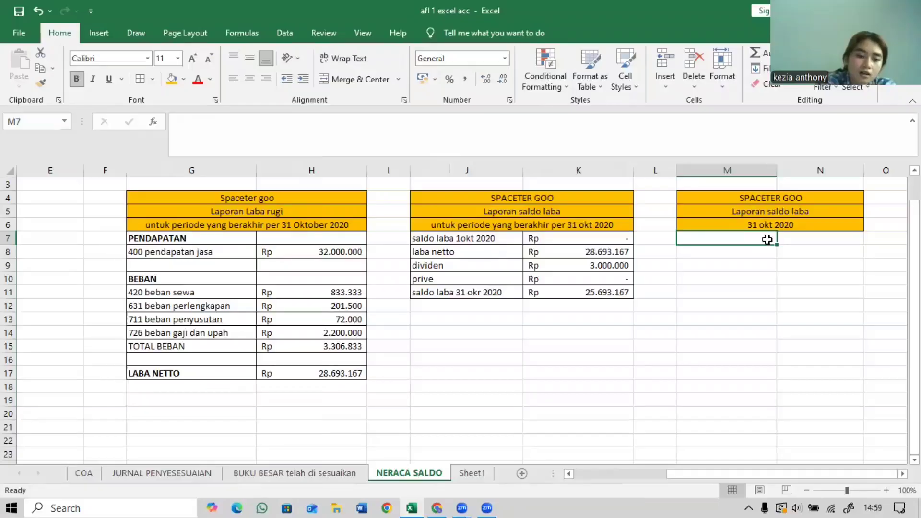
pyautogui.write('ASET')
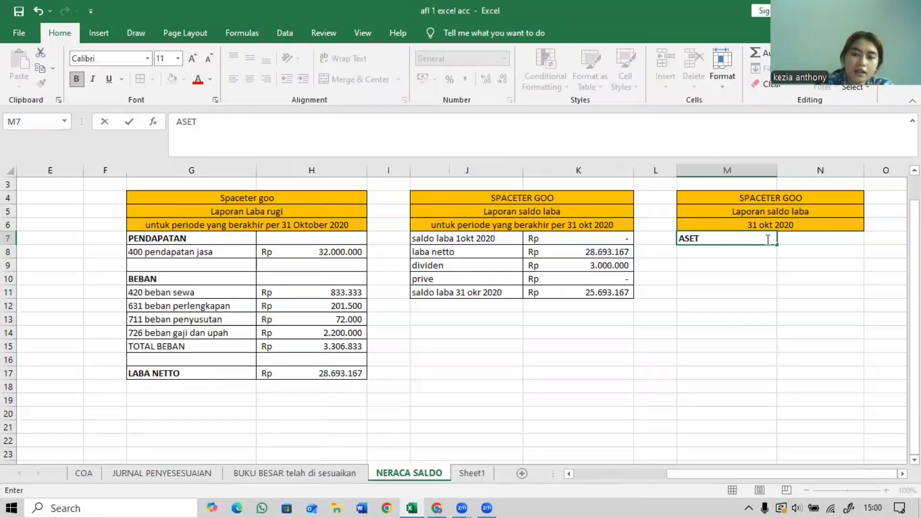
pyautogui.press('Return')
pyautogui.press('Return')
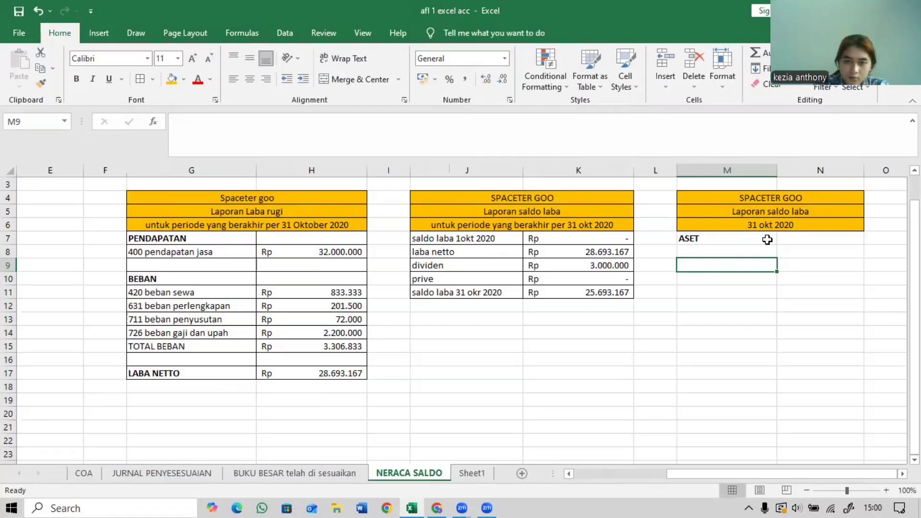
# Enter the section heading "LIABILITAS" in M16 and make it bold.
pyautogui.press('Down')
pyautogui.press('Down')
pyautogui.press('Down')
pyautogui.press('Down')
pyautogui.press('Down')
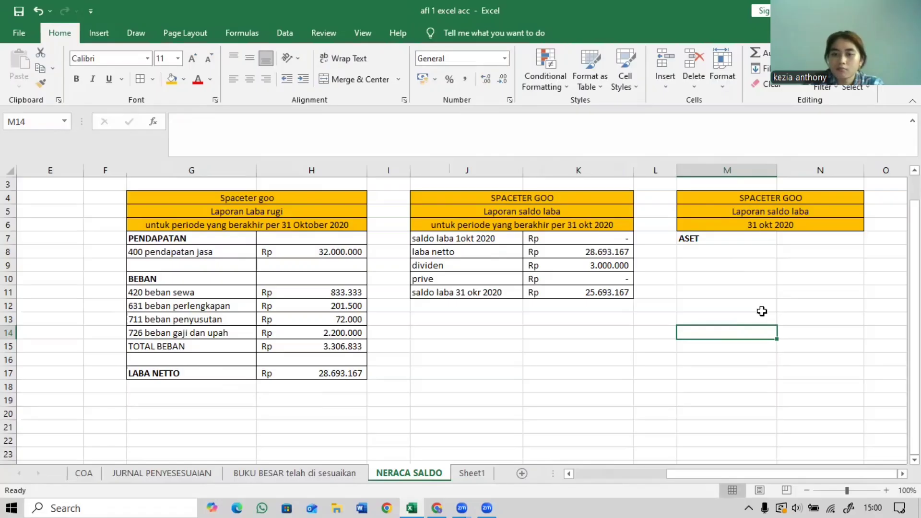
pyautogui.click(758, 364)
pyautogui.write('L')
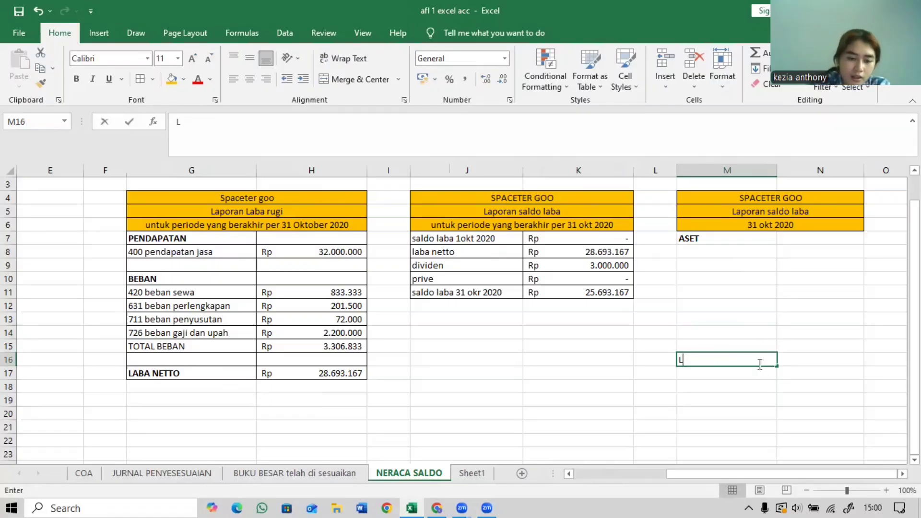
pyautogui.write('IABILIT')
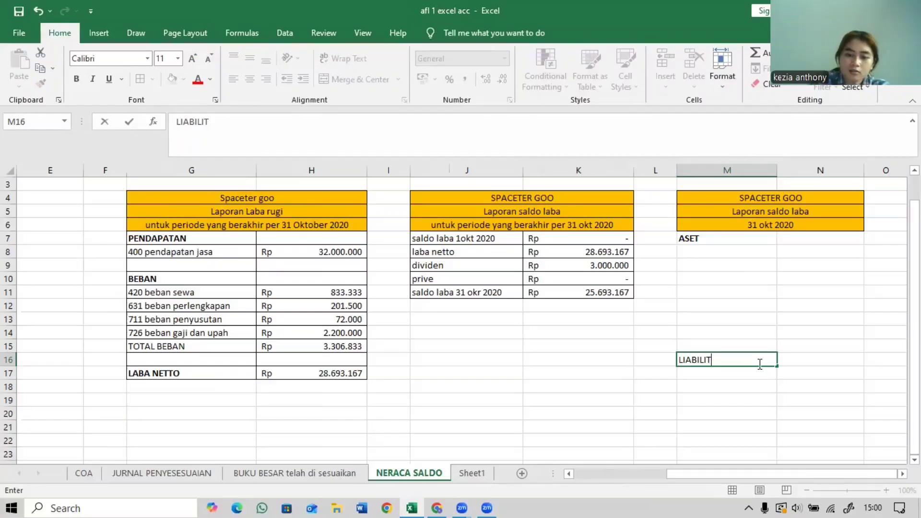
pyautogui.write('AS')
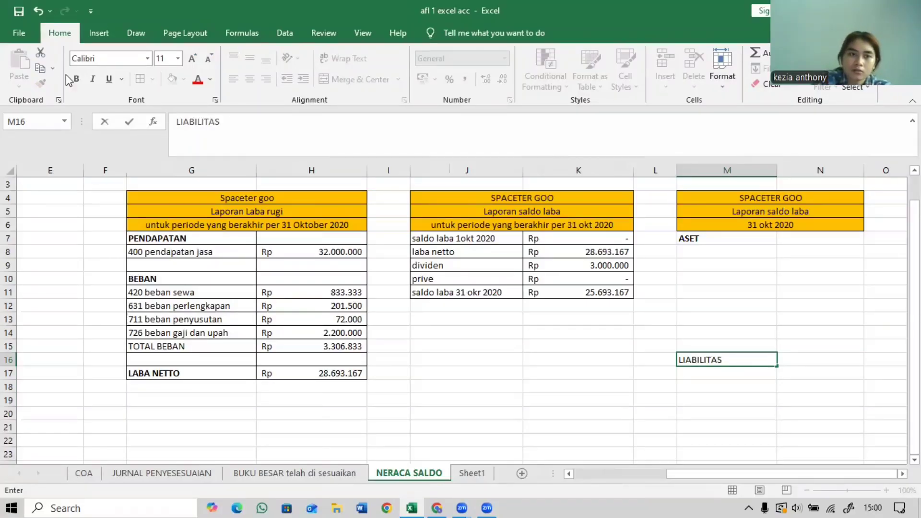
pyautogui.hotkey('ctrl', 'b')
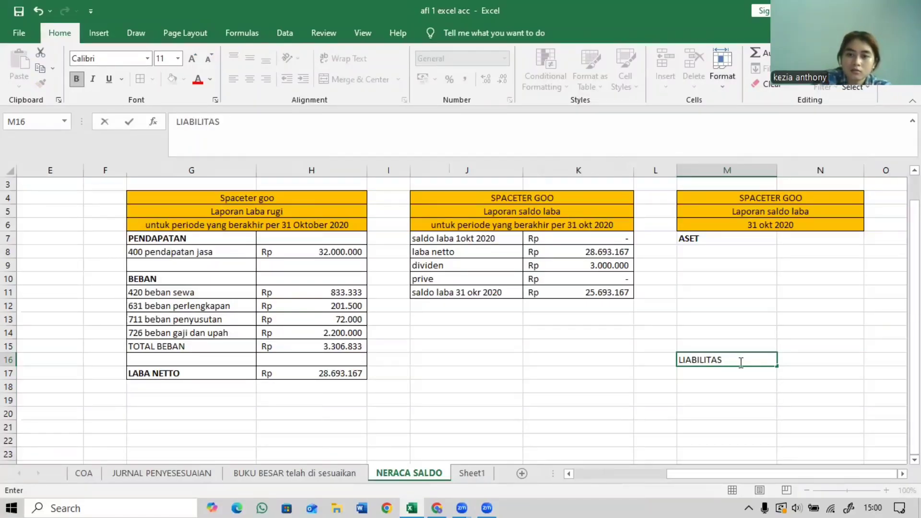
pyautogui.press('Return')
pyautogui.click(679, 360)
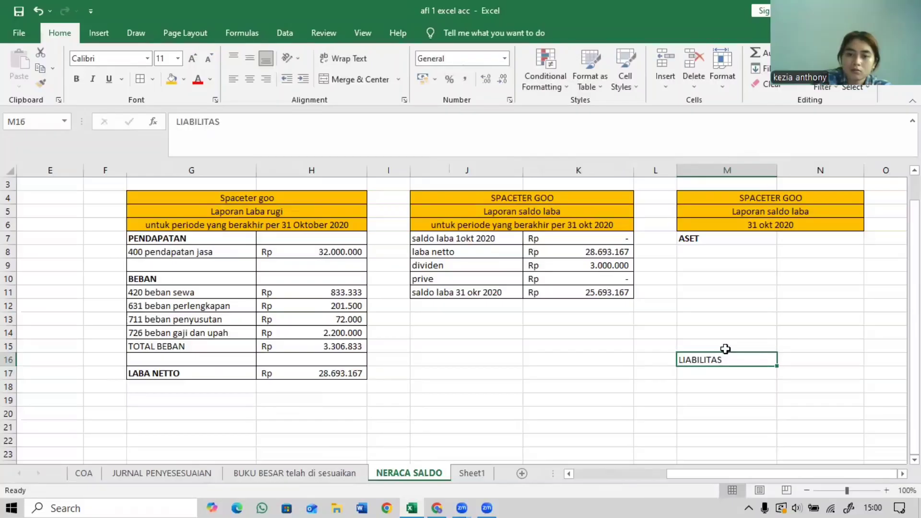
pyautogui.doubleClick(705, 359)
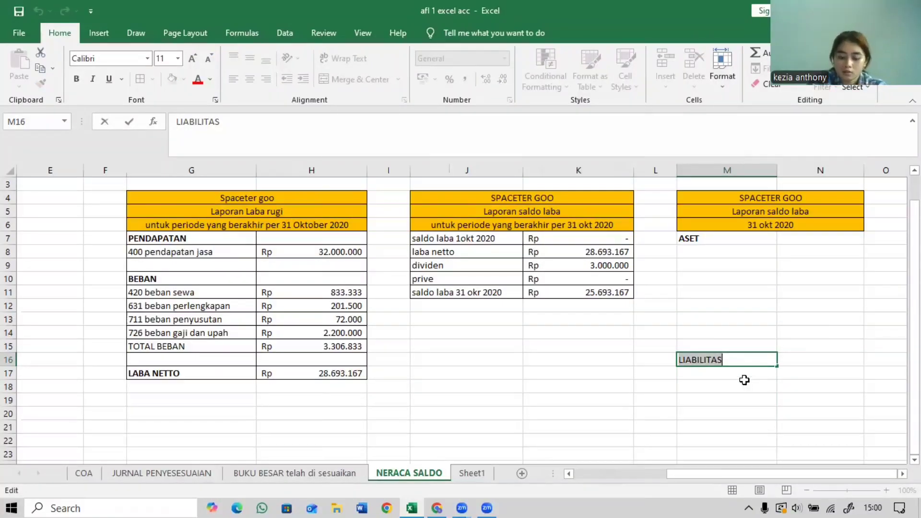
pyautogui.hotkey('ctrl', 'b')
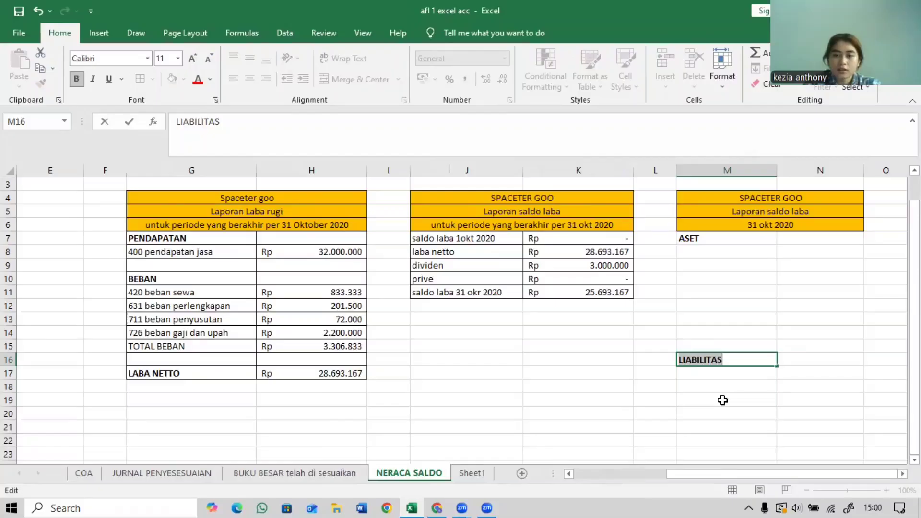
# Enter the bold section heading "EKUITAS" in M22.
pyautogui.click(728, 447)
pyautogui.hotkey('ctrl', 'b')
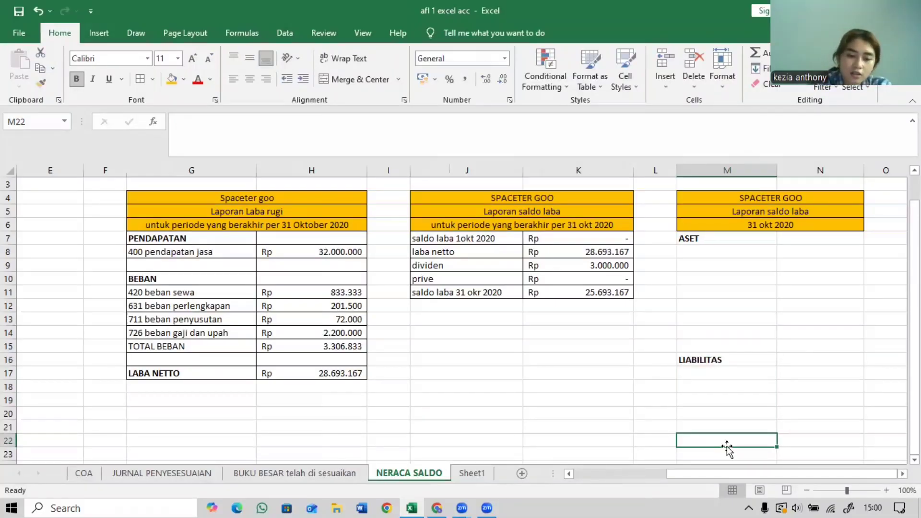
pyautogui.write('EKUITAS')
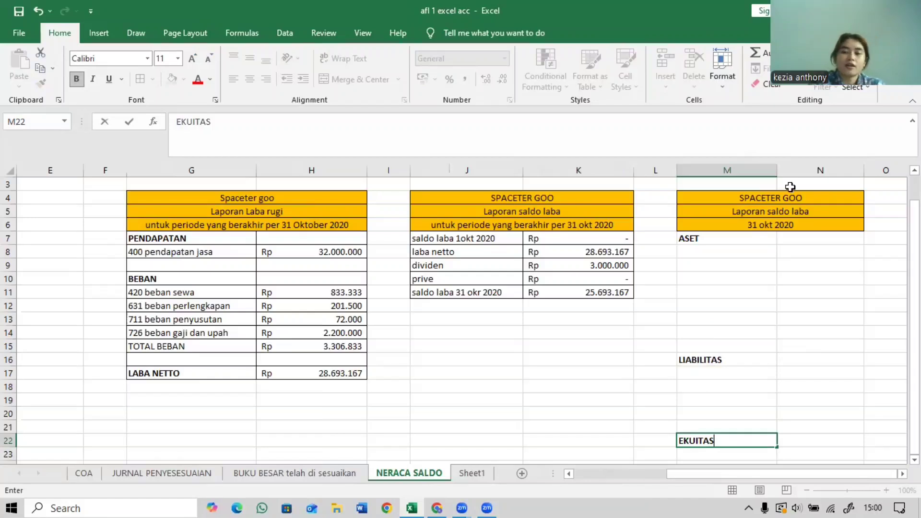
pyautogui.click(767, 249)
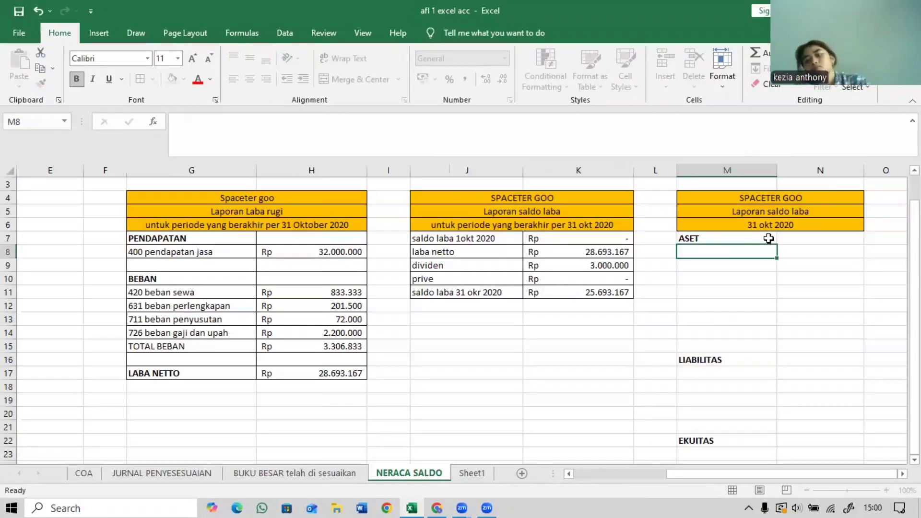
# Add a List data validation to M8 using the account names in =$B$5:$B$21 as the source.
pyautogui.doubleClick(765, 242)
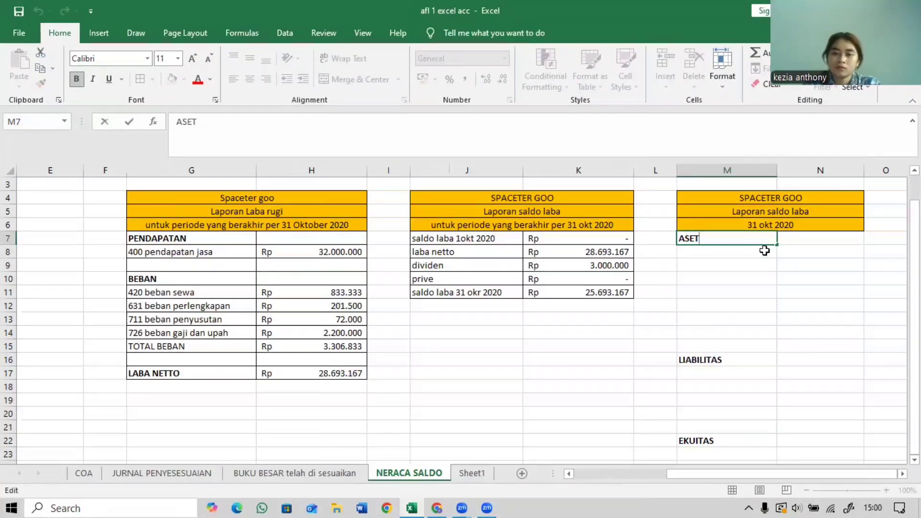
pyautogui.click(765, 250)
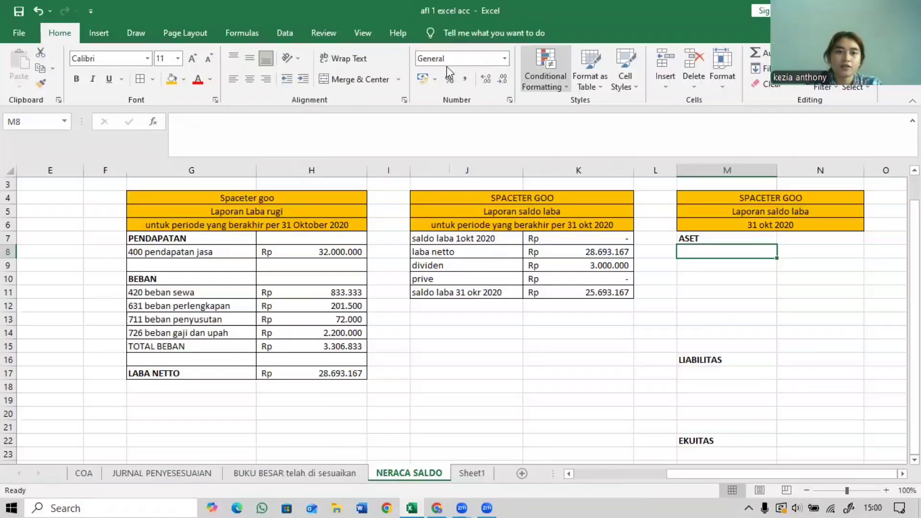
pyautogui.click(286, 34)
pyautogui.click(586, 85)
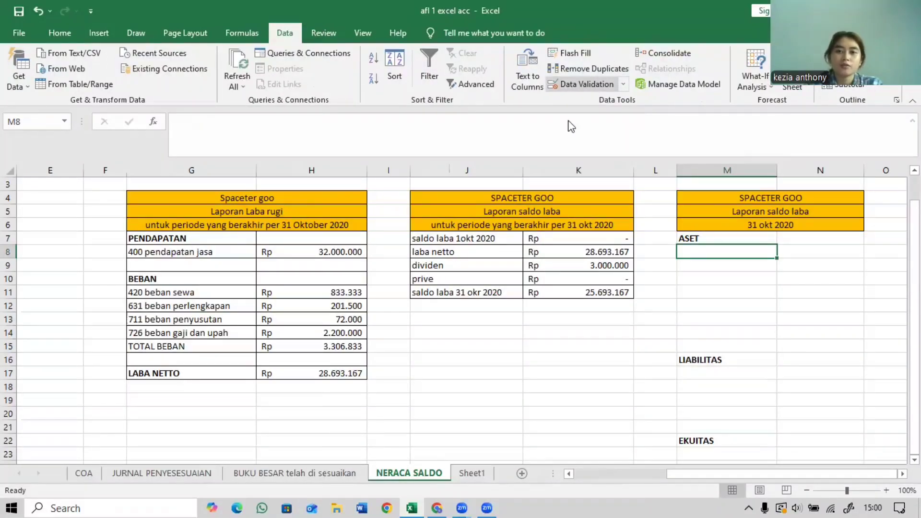
pyautogui.click(576, 133)
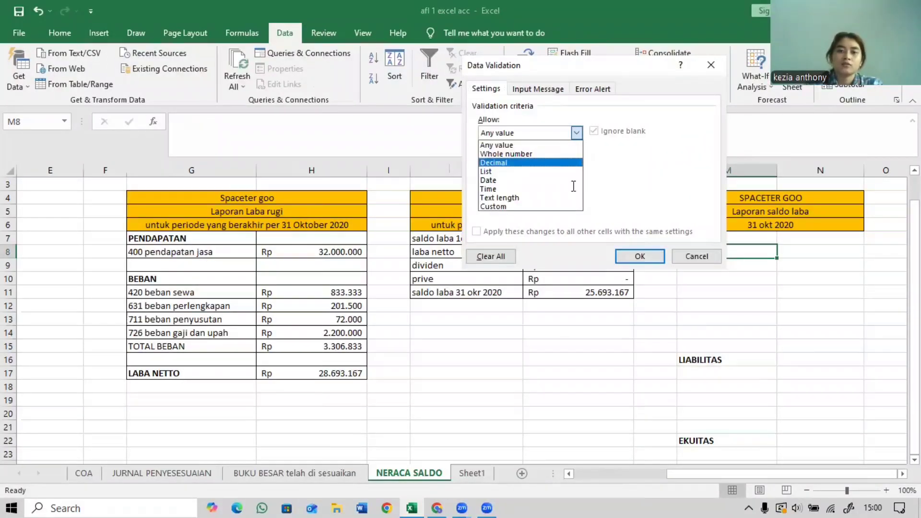
pyautogui.click(571, 173)
pyautogui.click(755, 475)
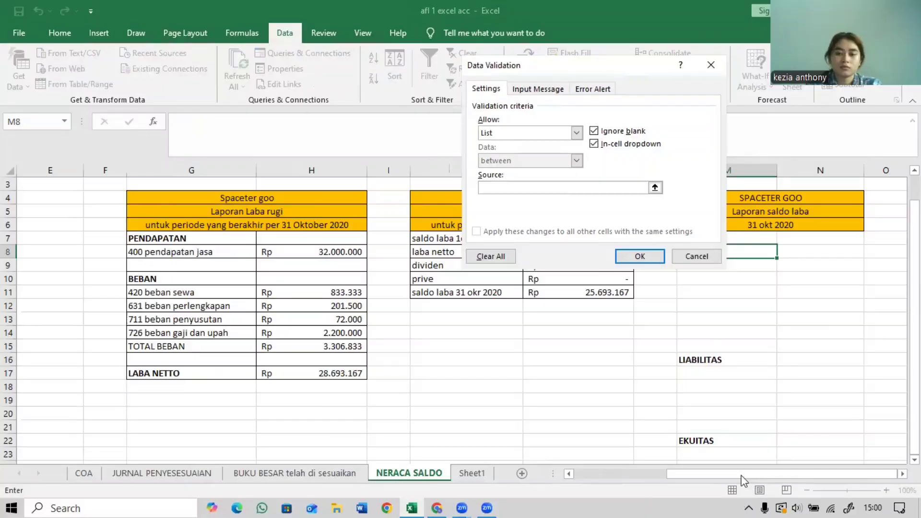
pyautogui.hscroll(-3, 173, 288)
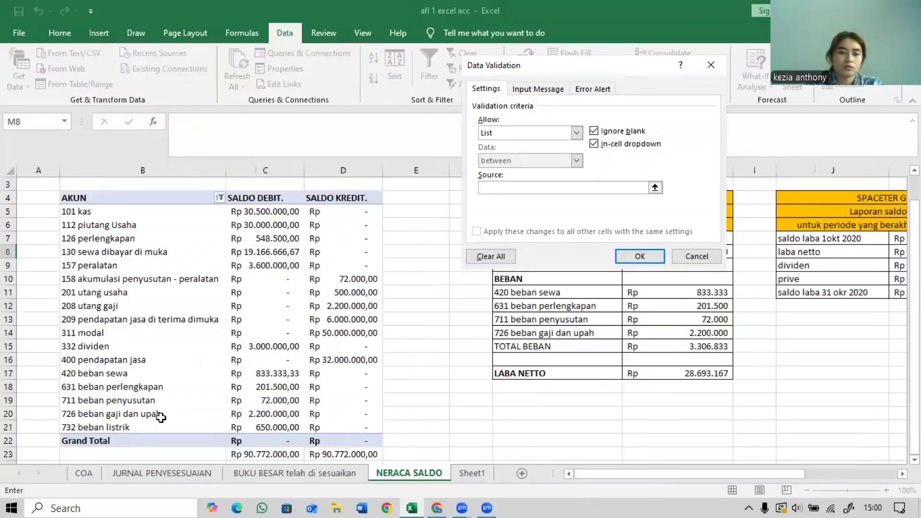
pyautogui.moveTo(144, 211); pyautogui.dragTo(161, 427)
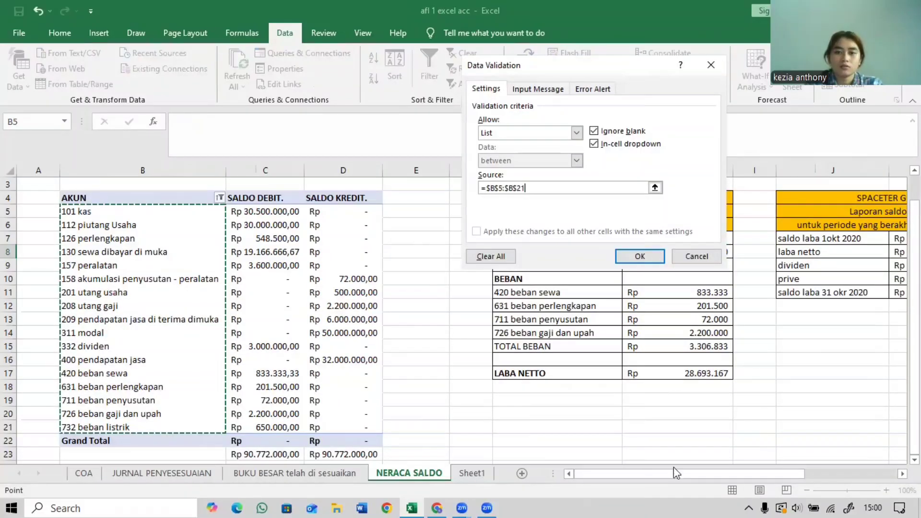
pyautogui.press('Return')
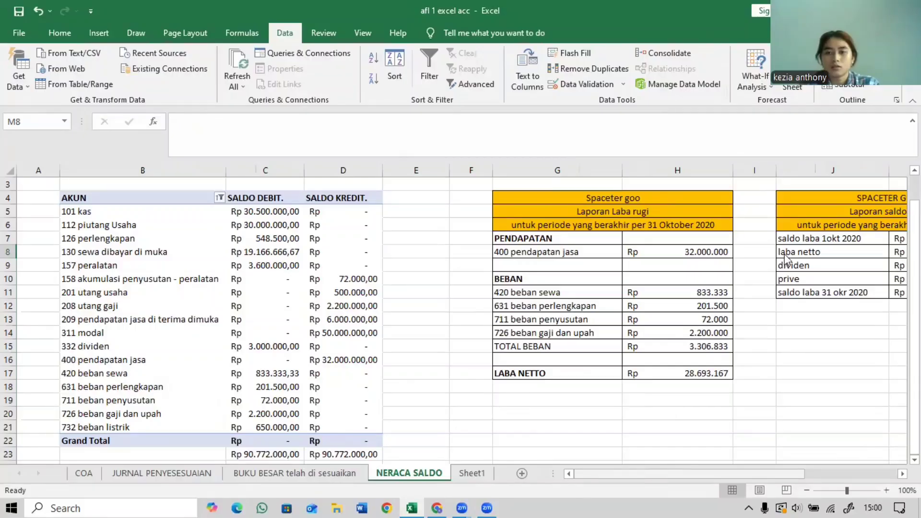
# Choose "101 kas" from the account list in M8 and fill the cell down to M13.
pyautogui.hotkey('alt', 'Down')
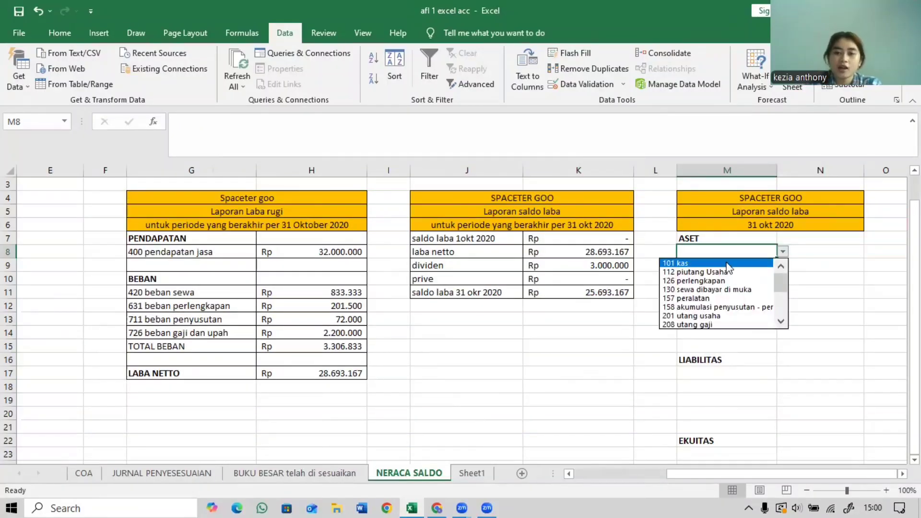
pyautogui.press('Up')
pyautogui.press('Return')
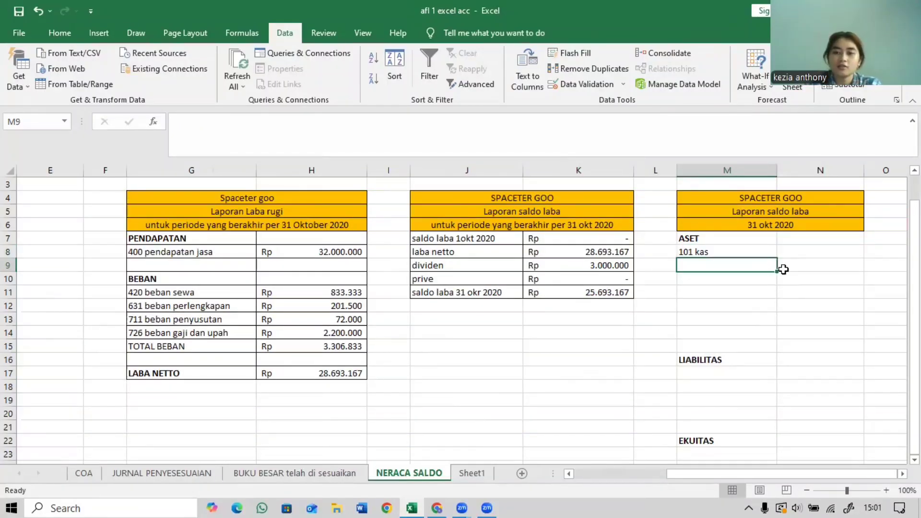
pyautogui.click(775, 257)
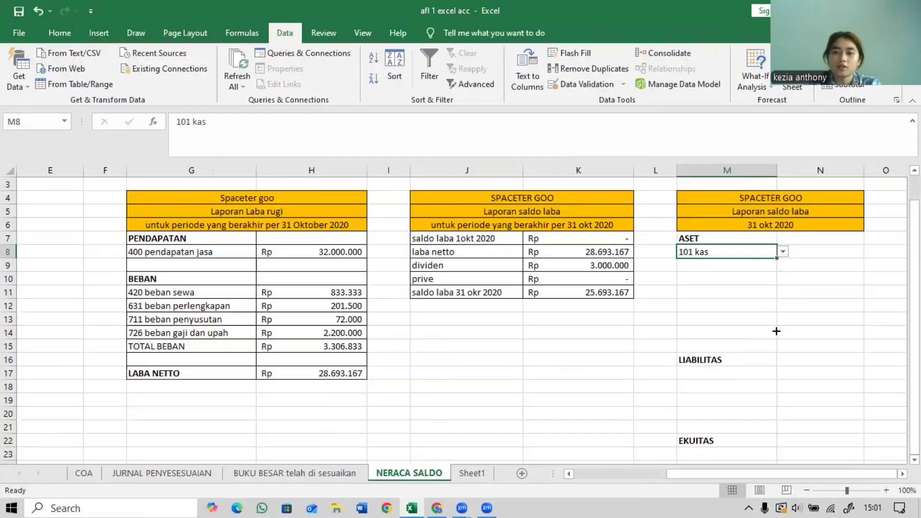
pyautogui.moveTo(776, 331); pyautogui.dragTo(776, 333)
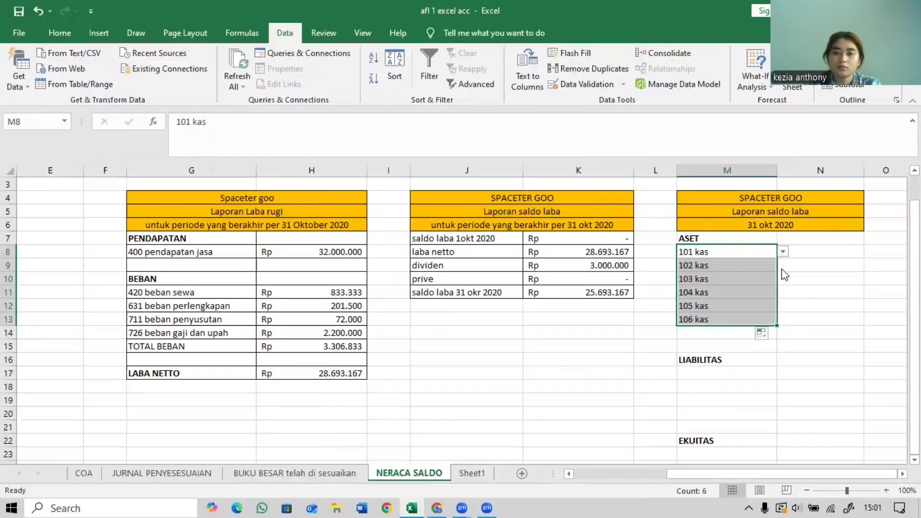
# Choose "112 piutang Usaha" in M9 and "126 perlengkapan" in M10 from the account list.
pyautogui.click(768, 266)
pyautogui.click(782, 268)
pyautogui.click(750, 281)
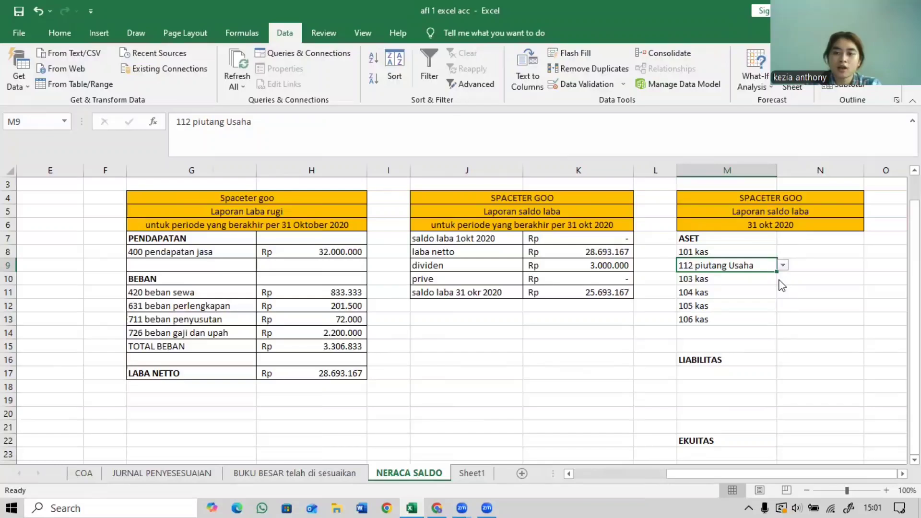
pyautogui.press('Down')
pyautogui.click(782, 279)
pyautogui.click(756, 294)
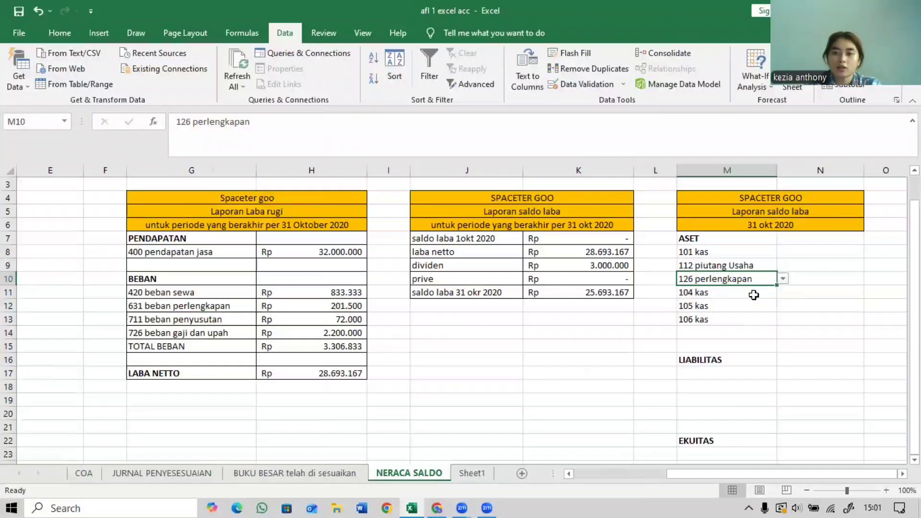
# Choose "130 sewa dibayar di muka" in M11 and "157 peralatan" in M12 from the account list.
pyautogui.press('Down')
pyautogui.click(783, 293)
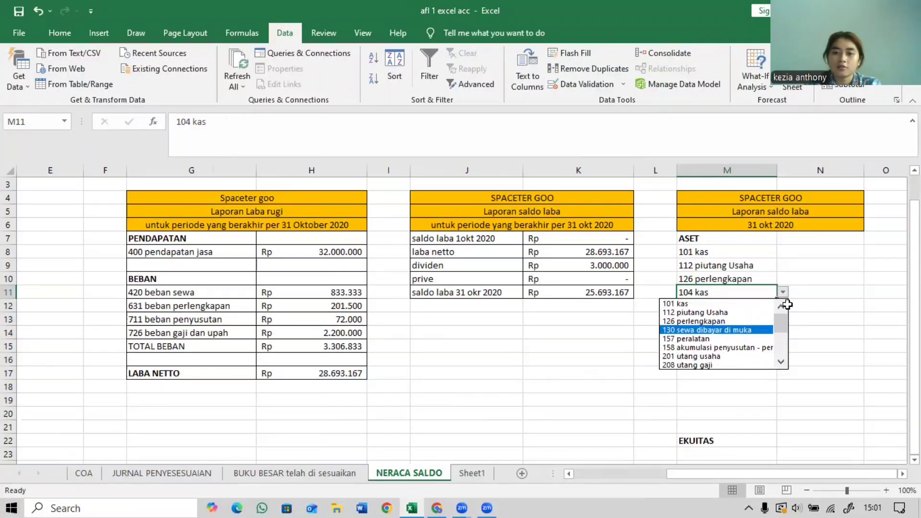
pyautogui.click(763, 330)
pyautogui.press('Down')
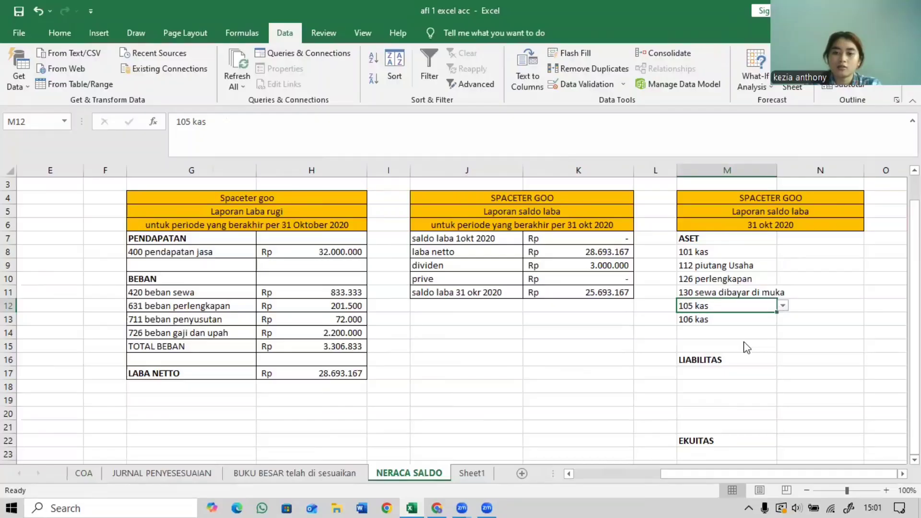
pyautogui.hotkey('alt', 'Down')
pyautogui.click(754, 330)
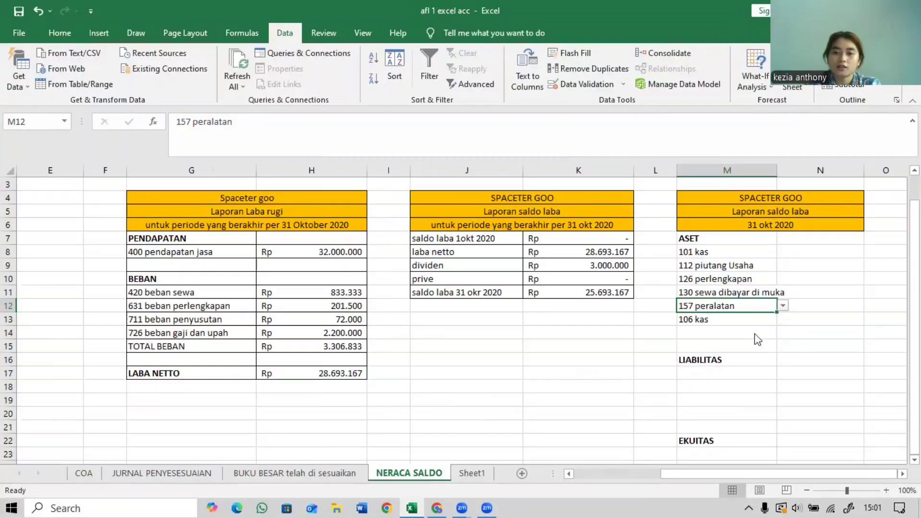
# Choose "158 akumulasi penyusutan - peralatan" from the account list in M13.
pyautogui.press('Down')
pyautogui.hotkey('alt', 'Down')
pyautogui.click(741, 386)
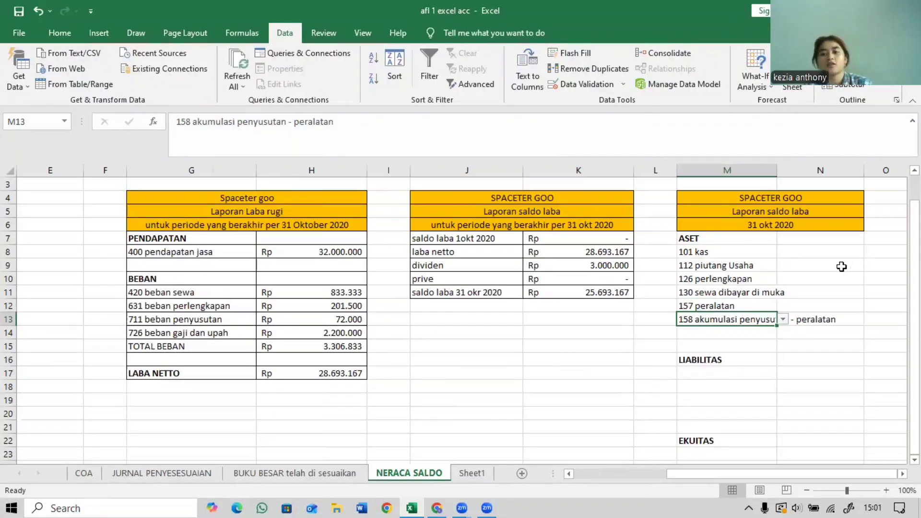
# Copy the SUMIF formula from the 400 pendapatan jasa amount in H8 into N8 beside 101 kas.
pyautogui.click(801, 265)
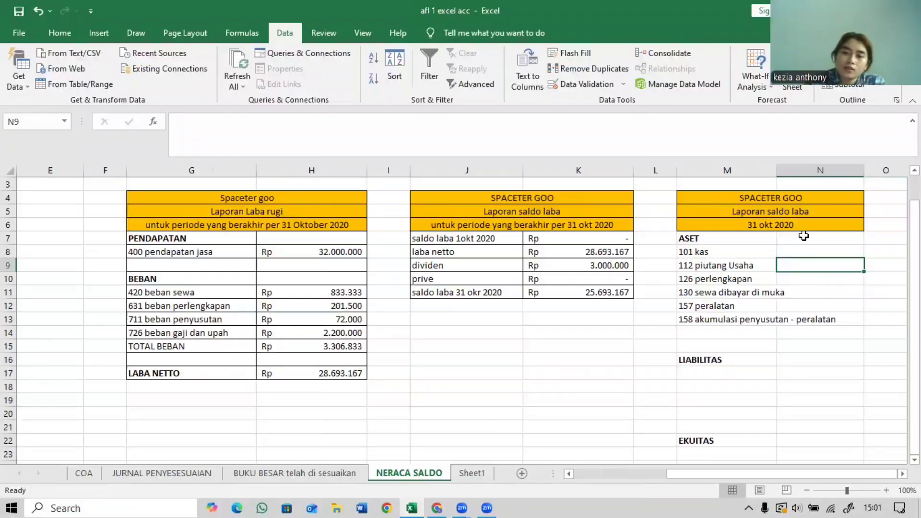
pyautogui.click(804, 236)
pyautogui.press('Down')
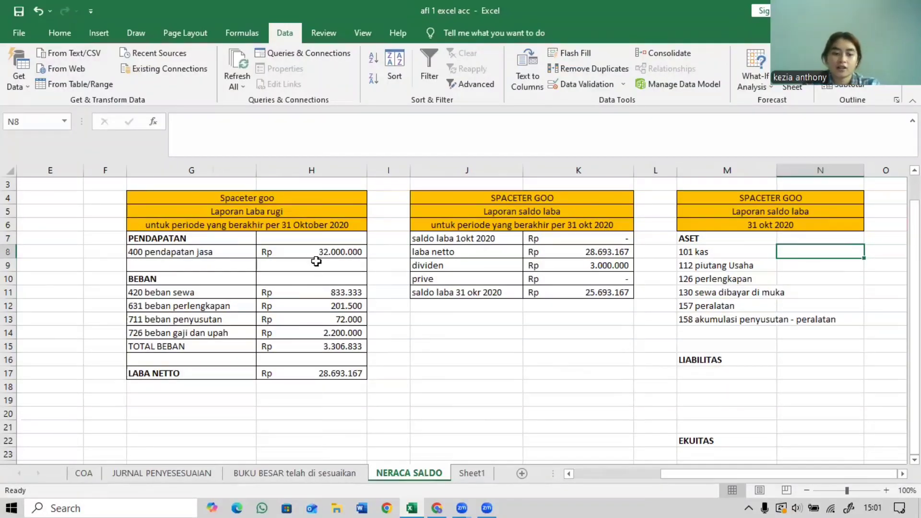
pyautogui.click(317, 257)
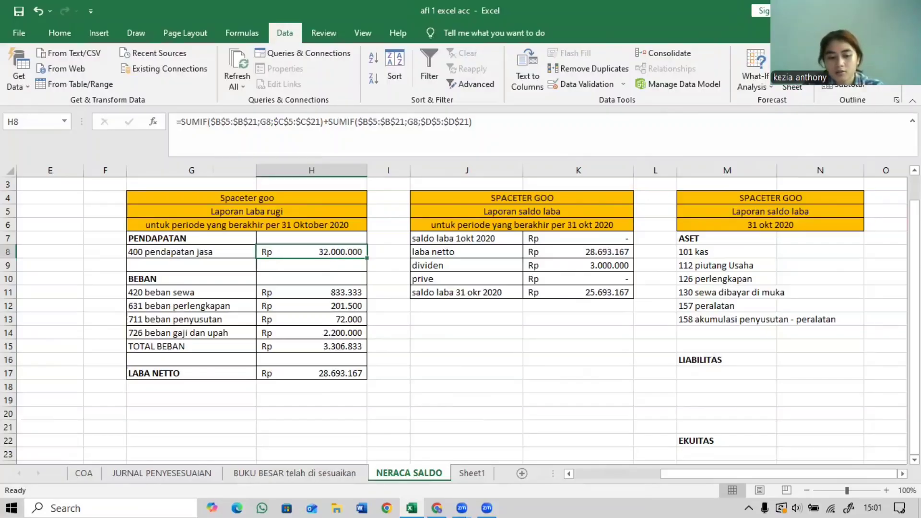
pyautogui.hotkey('ctrl', 'c')
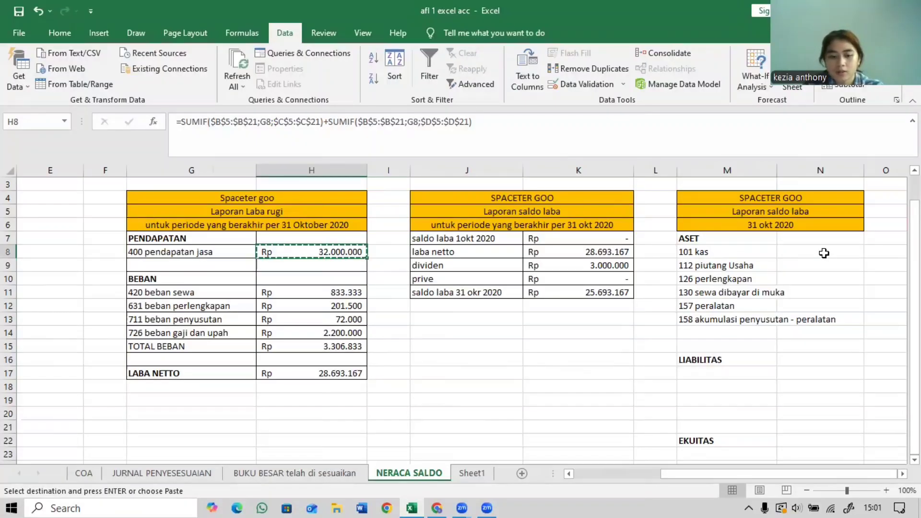
pyautogui.click(824, 254)
pyautogui.hotkey('ctrl', 'v')
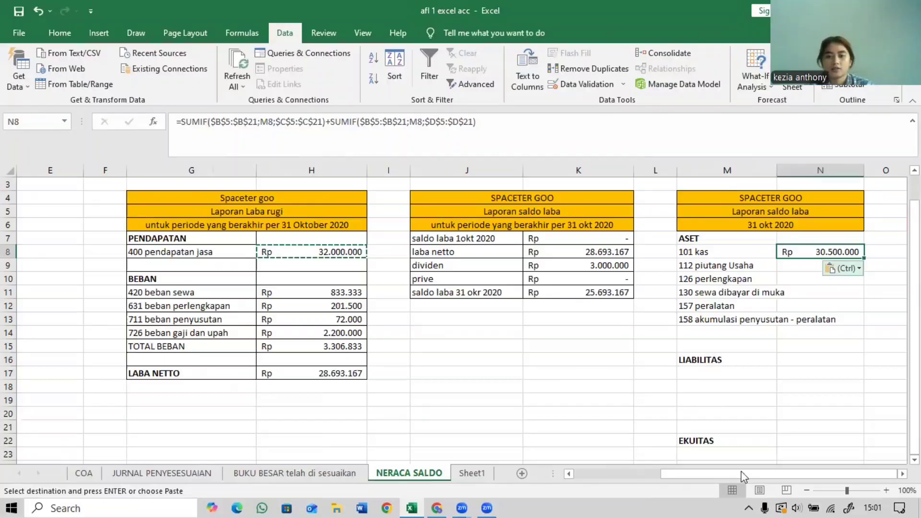
# Fill the N8 formula down to N13 and widen column M to fit the longest account name.
pyautogui.moveTo(743, 476); pyautogui.dragTo(807, 478)
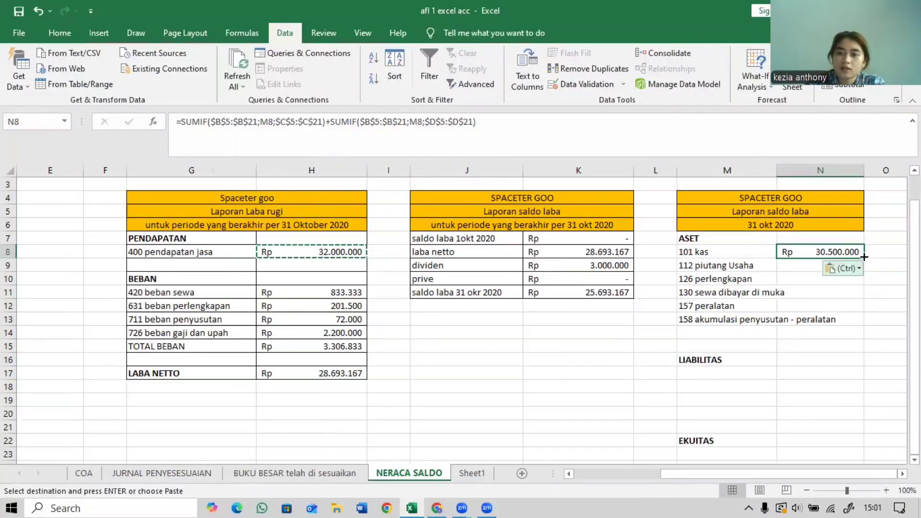
pyautogui.doubleClick(863, 257)
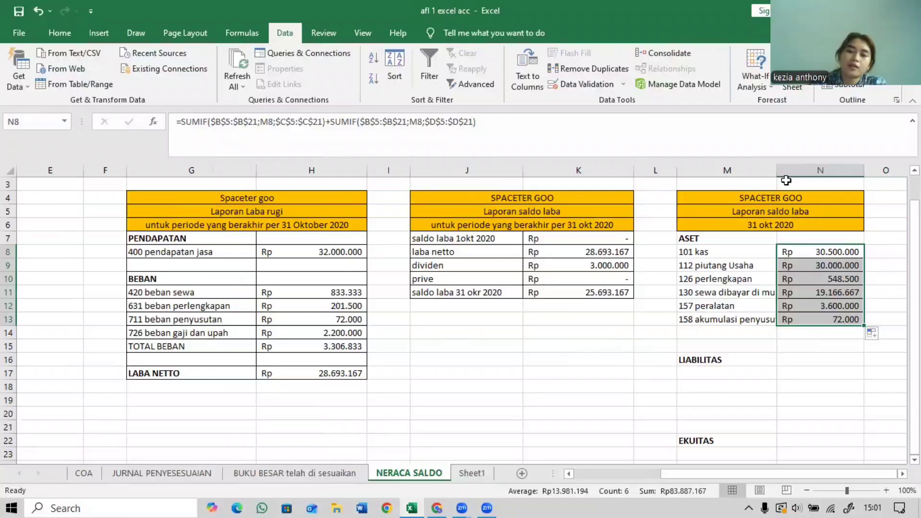
pyautogui.press('Right')
pyautogui.moveTo(777, 170); pyautogui.dragTo(843, 172)
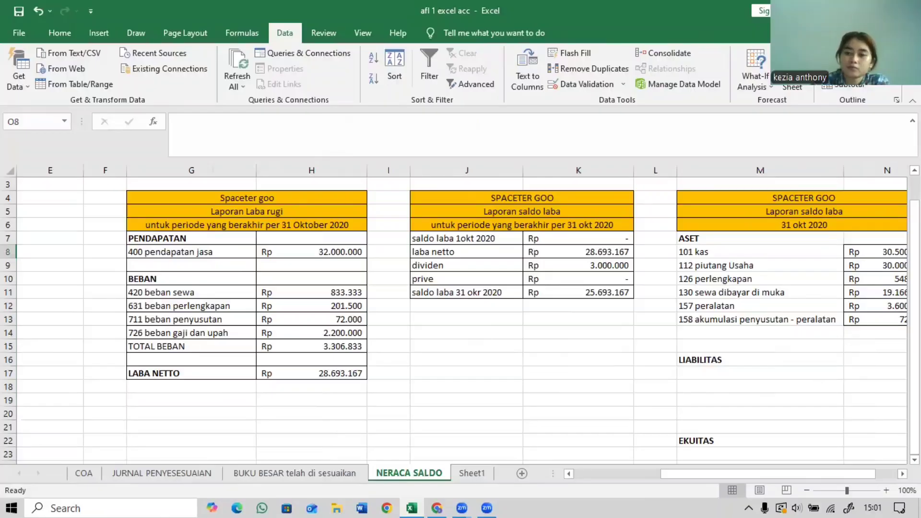
# Open the empty cell M14 below the last ASET account for text entry.
pyautogui.click(819, 331)
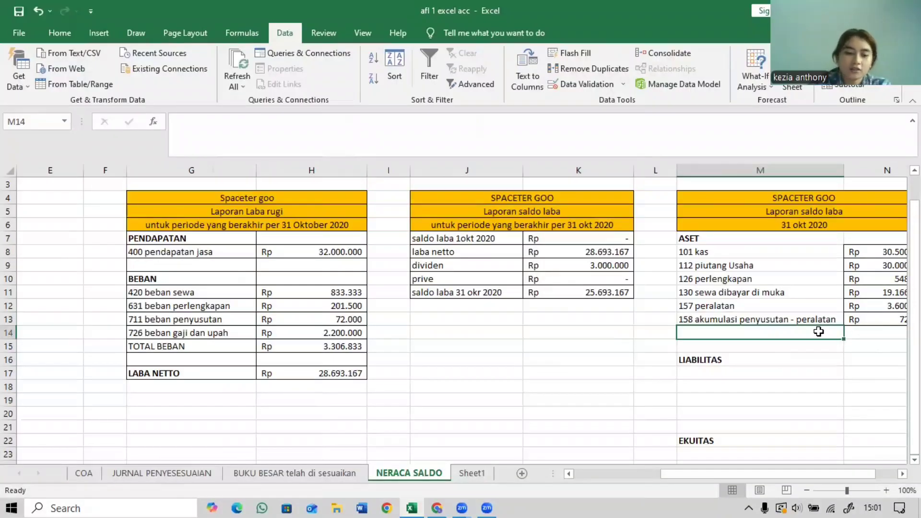
pyautogui.doubleClick(819, 332)
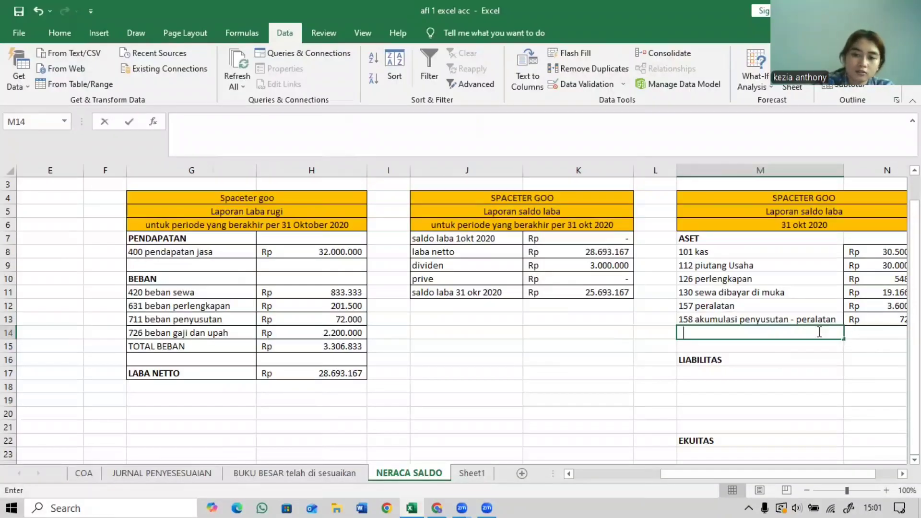
# Label cell M14, below the last asset account, as TOTAL ASET.
pyautogui.write('TO')
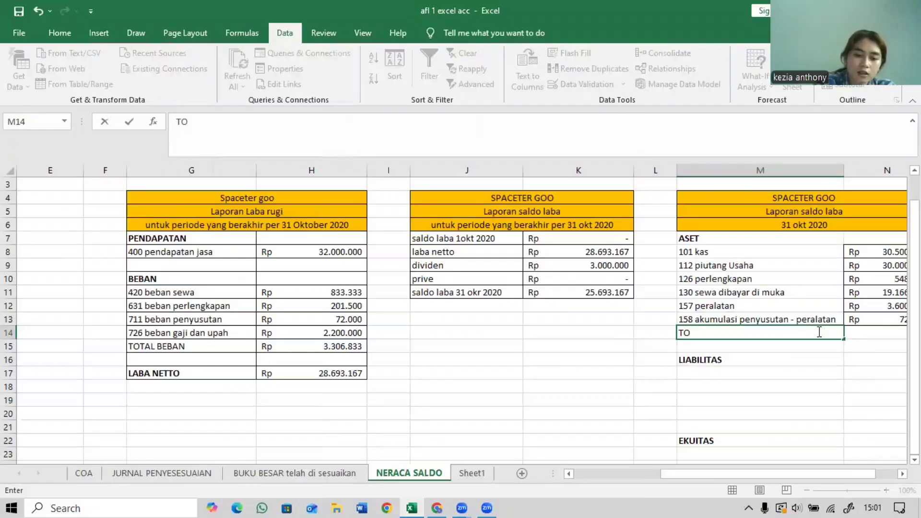
pyautogui.write('TAL ASE')
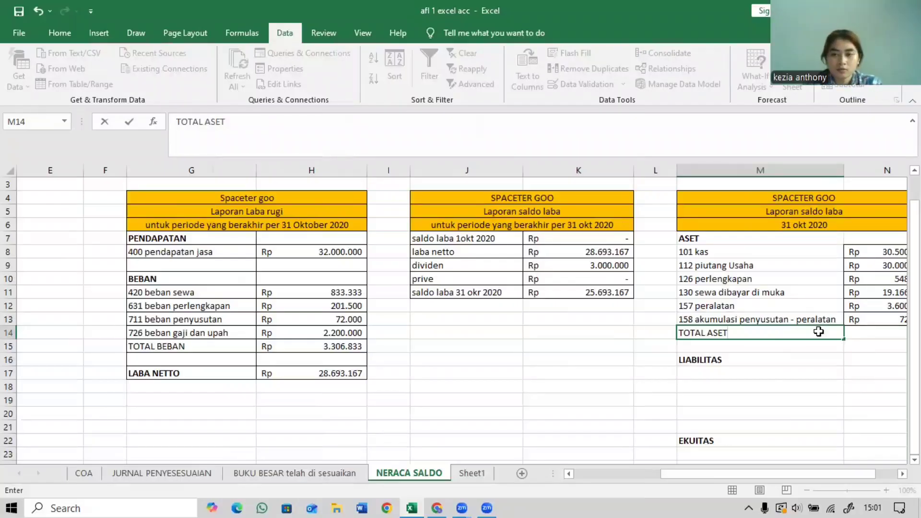
pyautogui.write('T')
pyautogui.press('Tab')
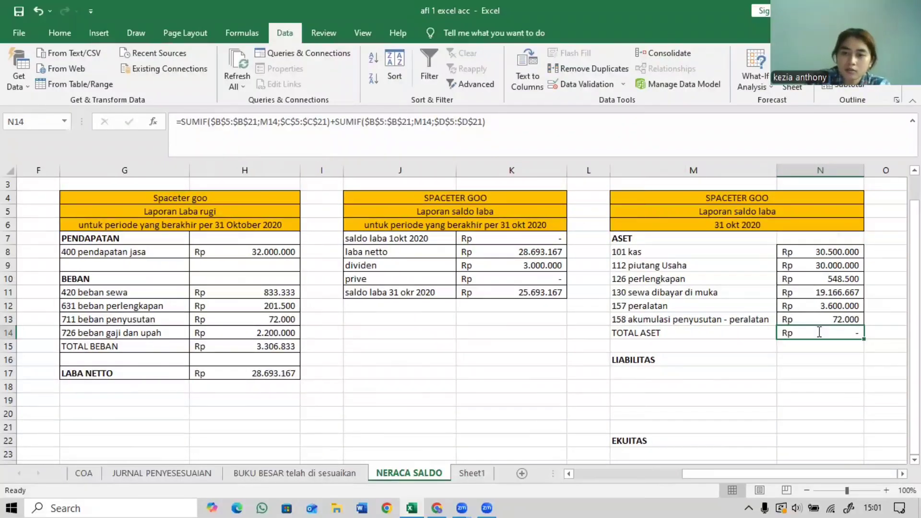
# Replace the formula in N14 beside TOTAL ASET with a SUM of the asset amounts N8:N13.
pyautogui.doubleClick(820, 332)
pyautogui.moveTo(600, 121); pyautogui.dragTo(370, 111)
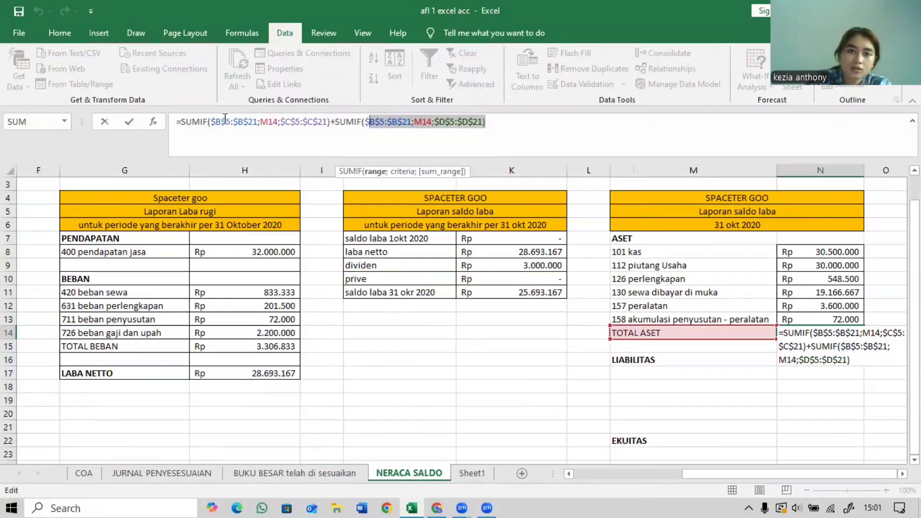
pyautogui.moveTo(225, 118); pyautogui.dragTo(165, 122)
pyautogui.press('BackSpace')
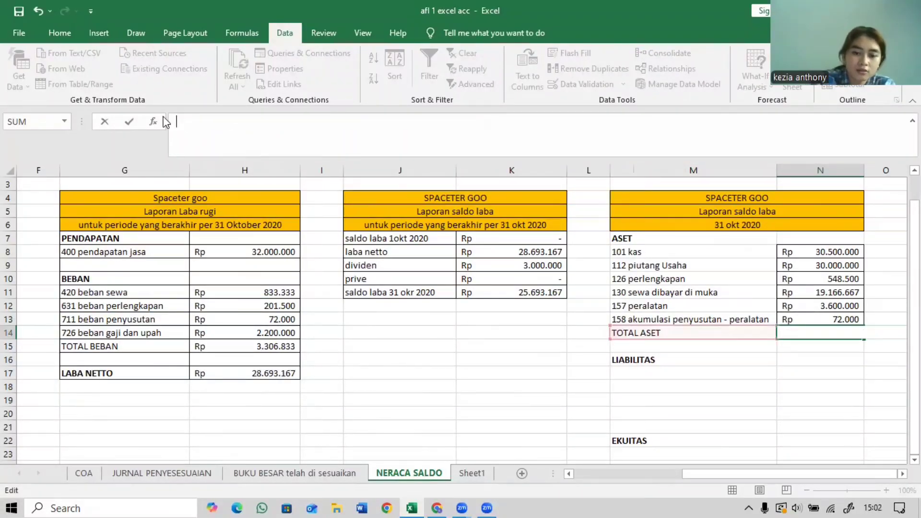
pyautogui.write('=S')
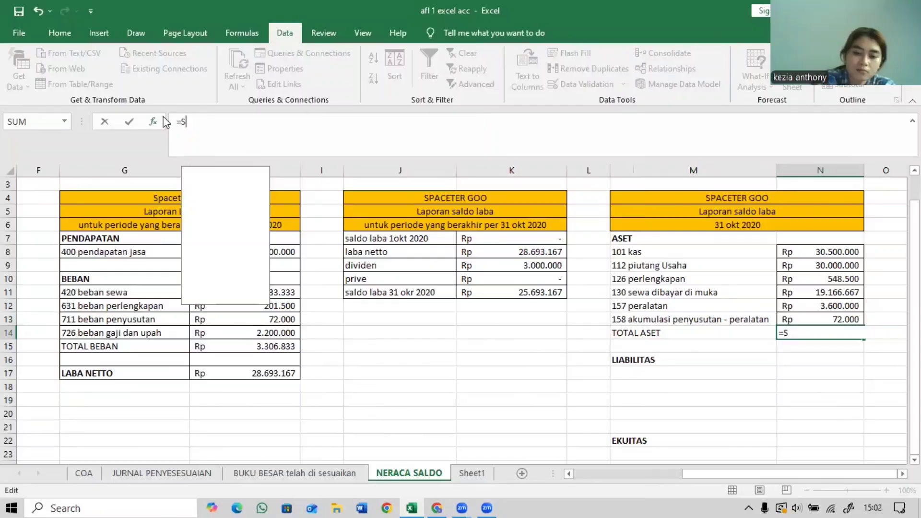
pyautogui.write('UM(')
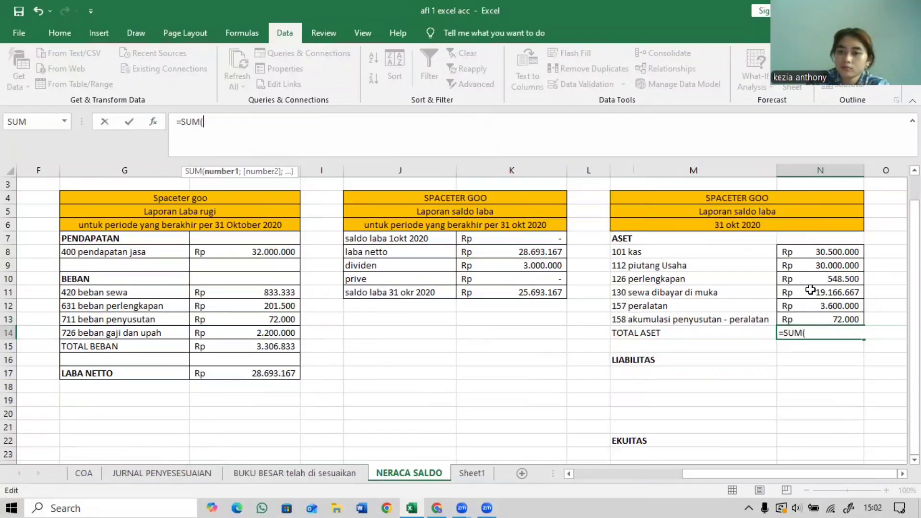
pyautogui.moveTo(820, 252); pyautogui.dragTo(821, 309)
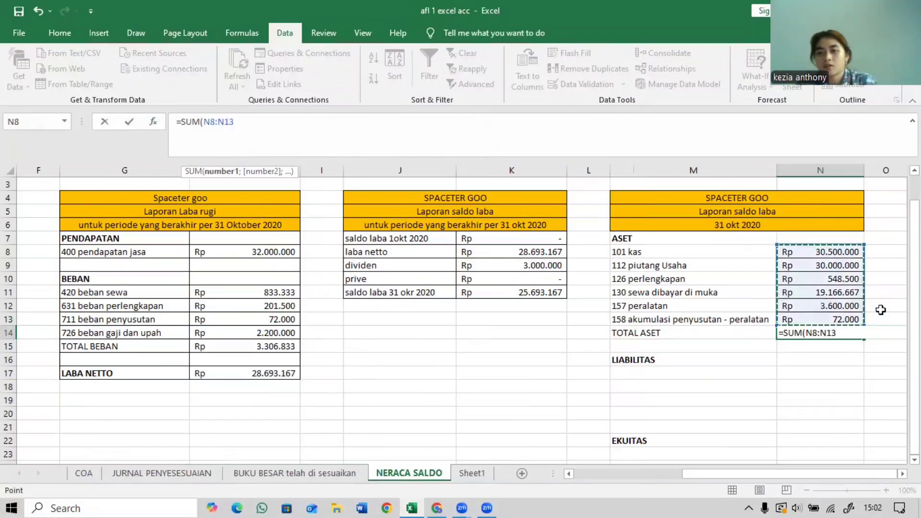
pyautogui.press('Return')
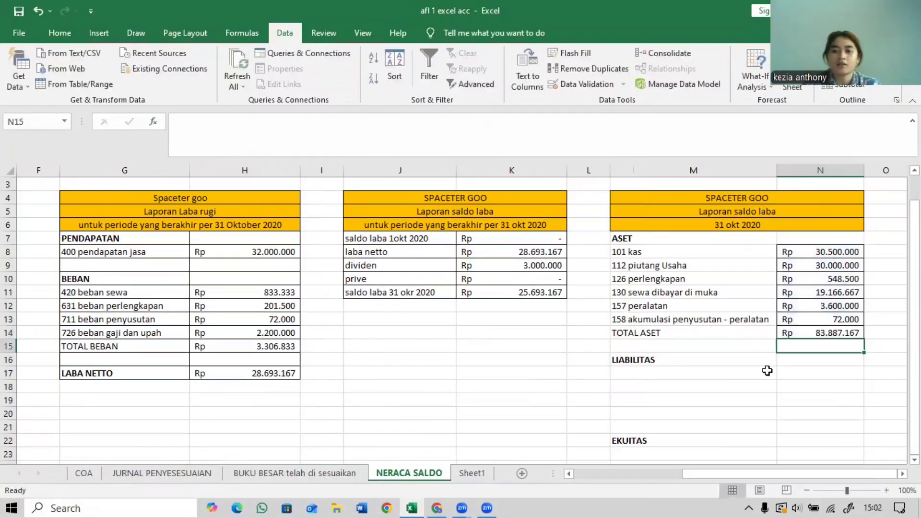
# Apply list data validation to M17 under LIABILITAS, using the account names in $B$5:$B$20 as the source.
pyautogui.click(737, 374)
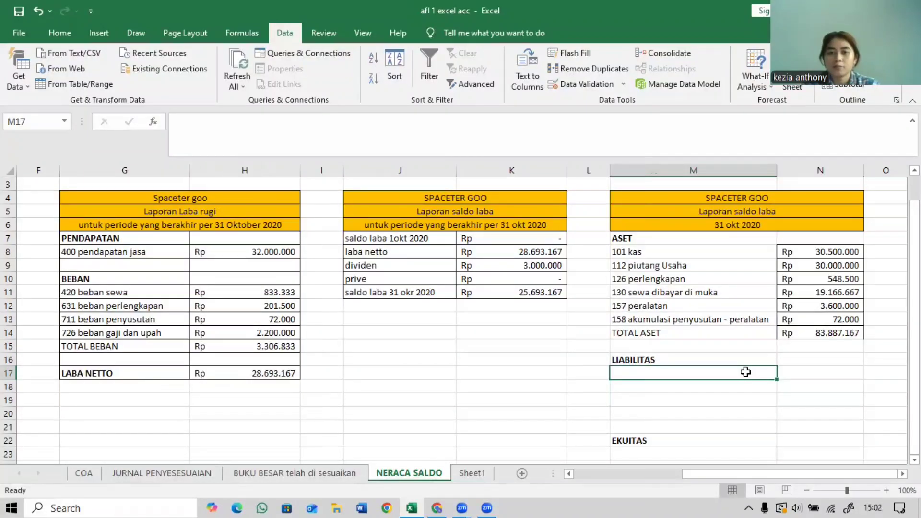
pyautogui.click(595, 85)
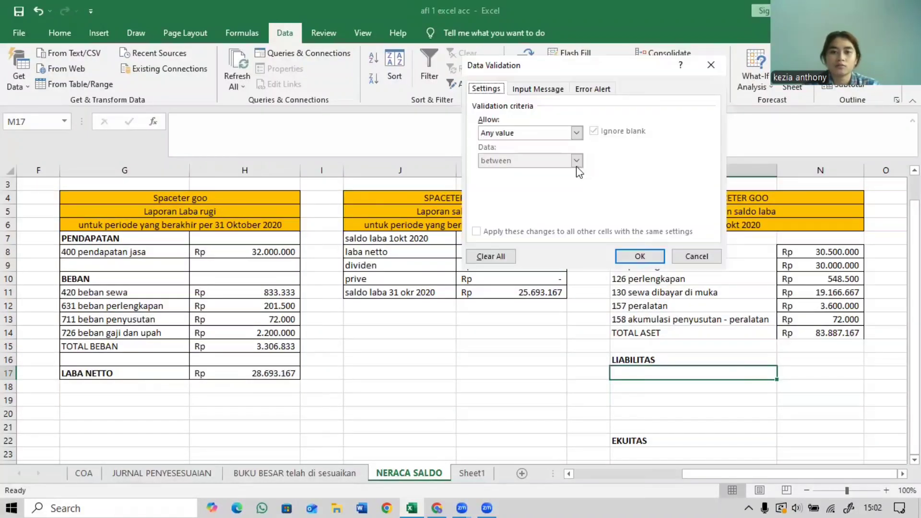
pyautogui.click(577, 133)
pyautogui.click(570, 177)
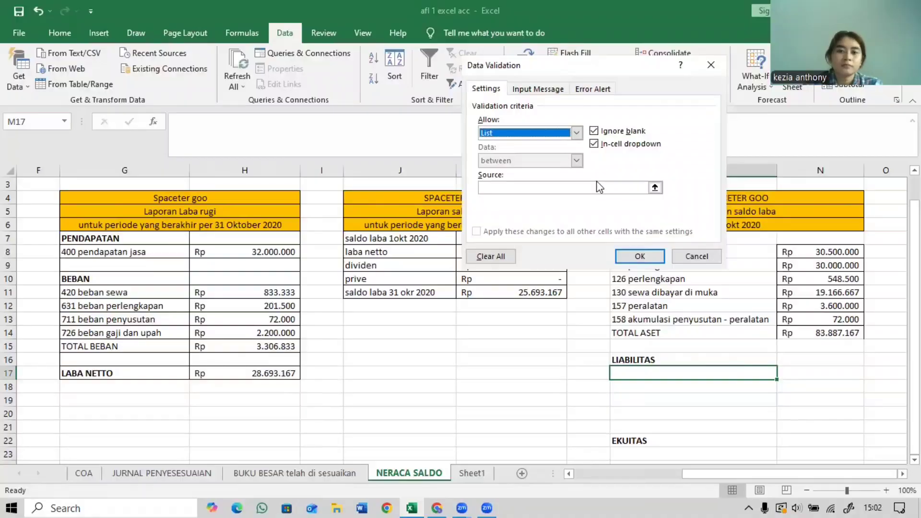
pyautogui.click(599, 187)
pyautogui.hscroll(-1, 478, 454)
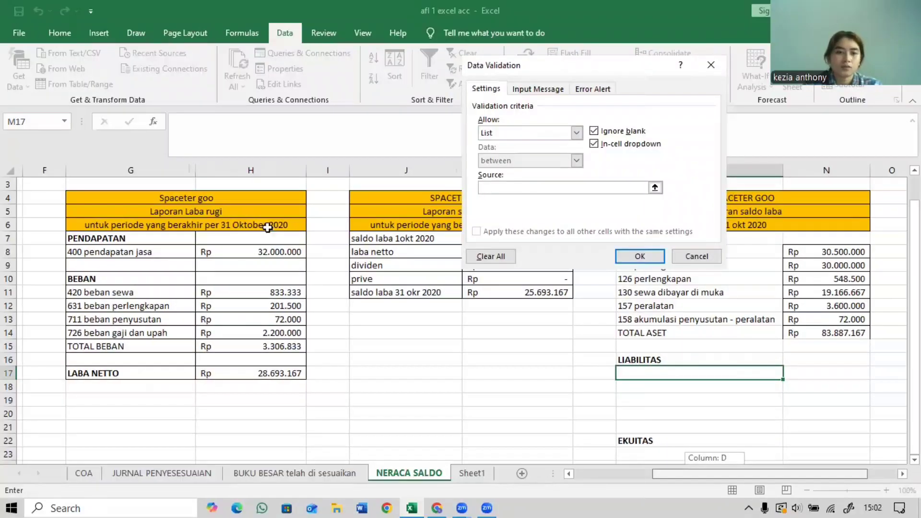
pyautogui.moveTo(177, 214); pyautogui.dragTo(196, 416)
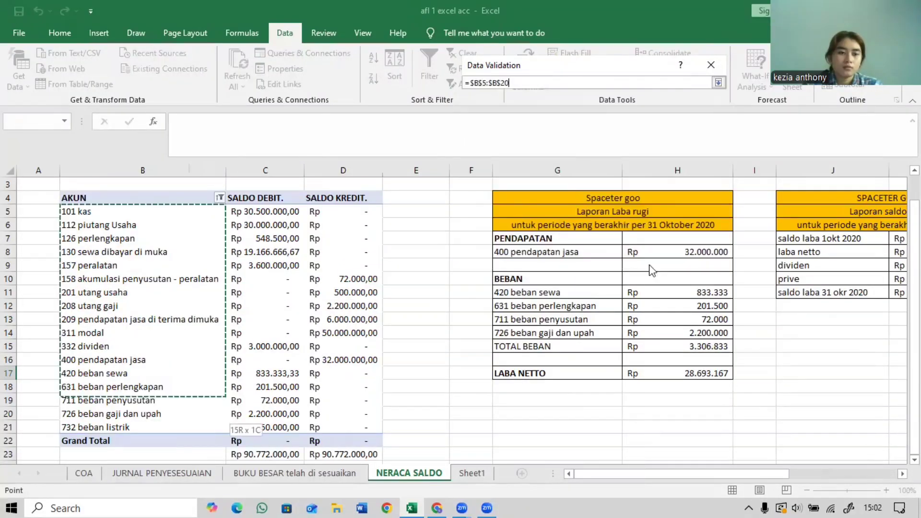
pyautogui.press('Return')
pyautogui.press('Return')
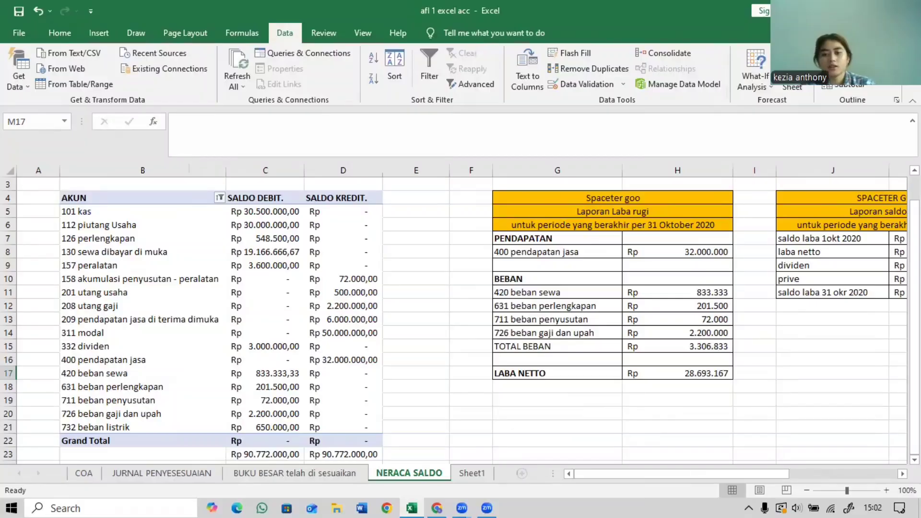
# Choose 201 utang usaha in M17 and fill the cell down through M19.
pyautogui.hscroll(5, 736, 366)
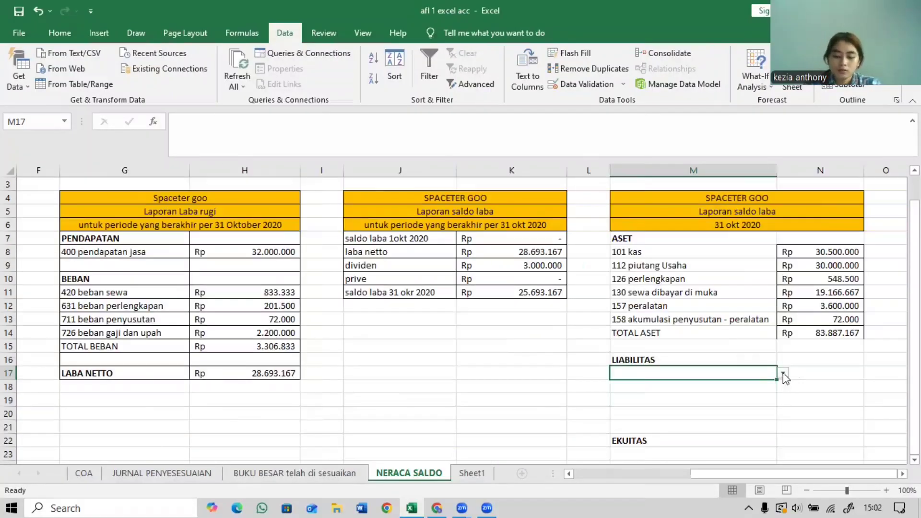
pyautogui.click(783, 372)
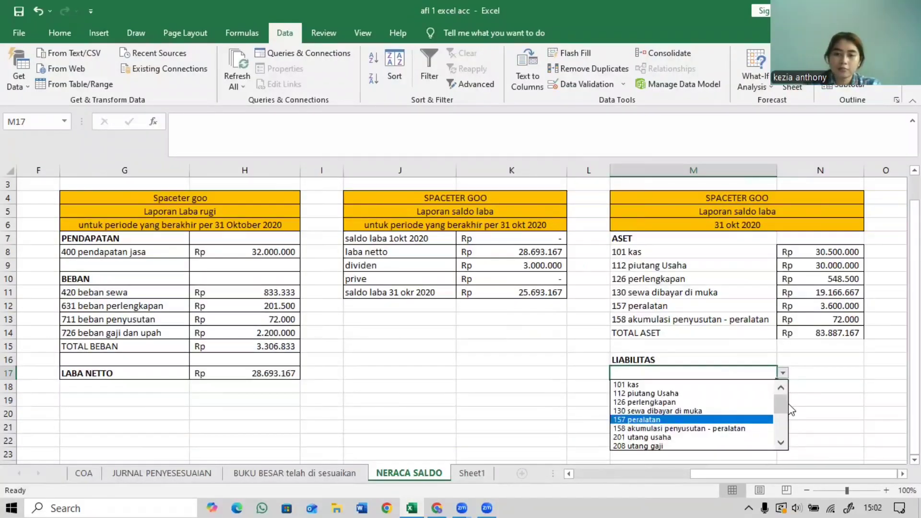
pyautogui.click(734, 436)
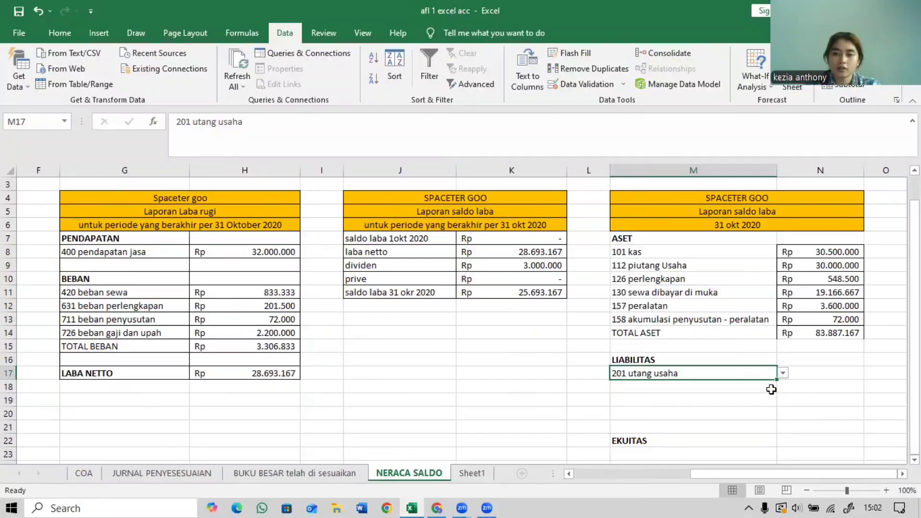
pyautogui.click(777, 398)
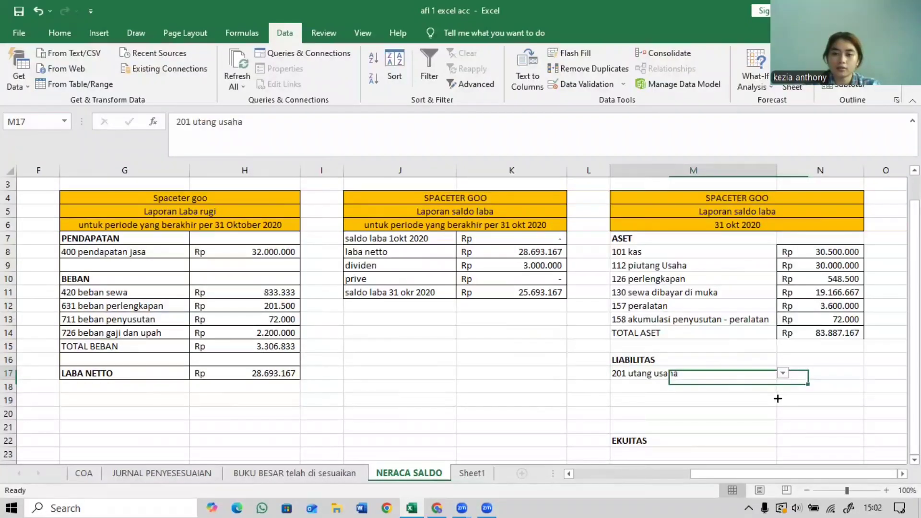
pyautogui.moveTo(778, 399); pyautogui.dragTo(778, 388)
# Choose 208 utang gaji in M18 and 209 pendapatan jasa di terima dimuka in M19 from their account lists.
pyautogui.click(770, 388)
pyautogui.click(783, 387)
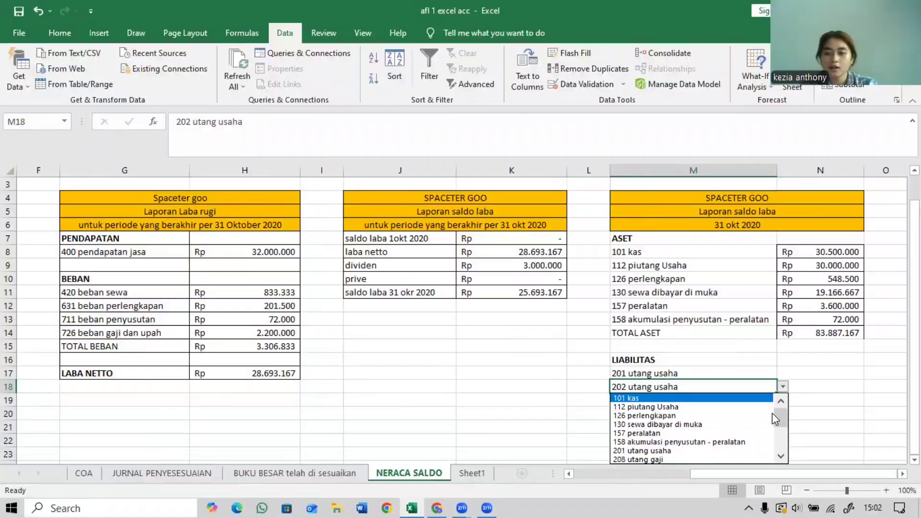
pyautogui.click(697, 460)
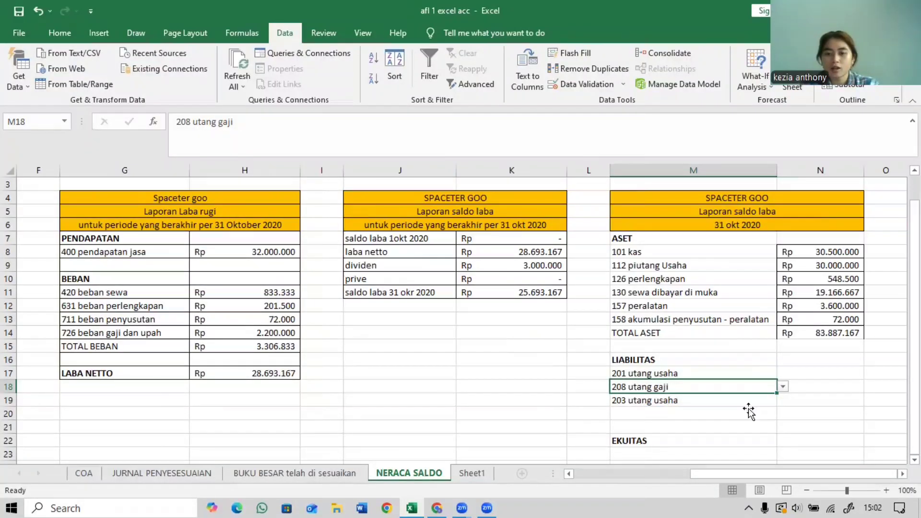
pyautogui.press('Down')
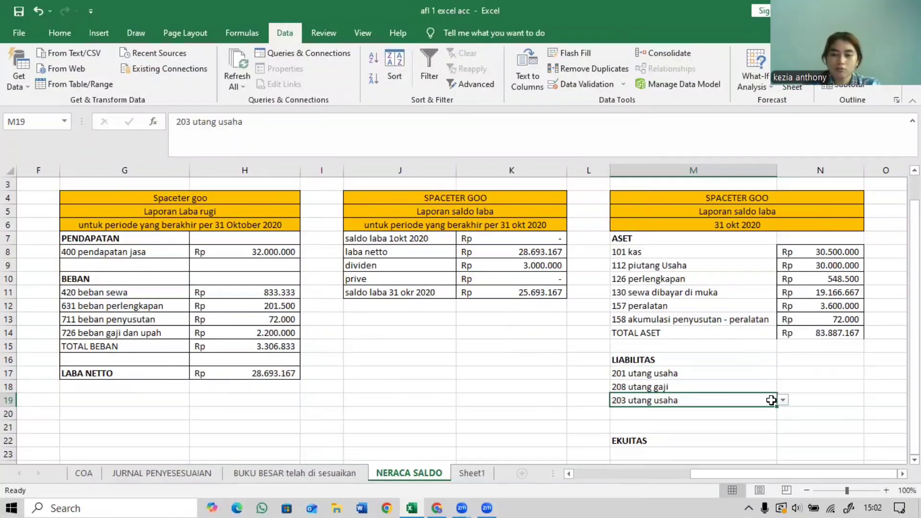
pyautogui.click(782, 401)
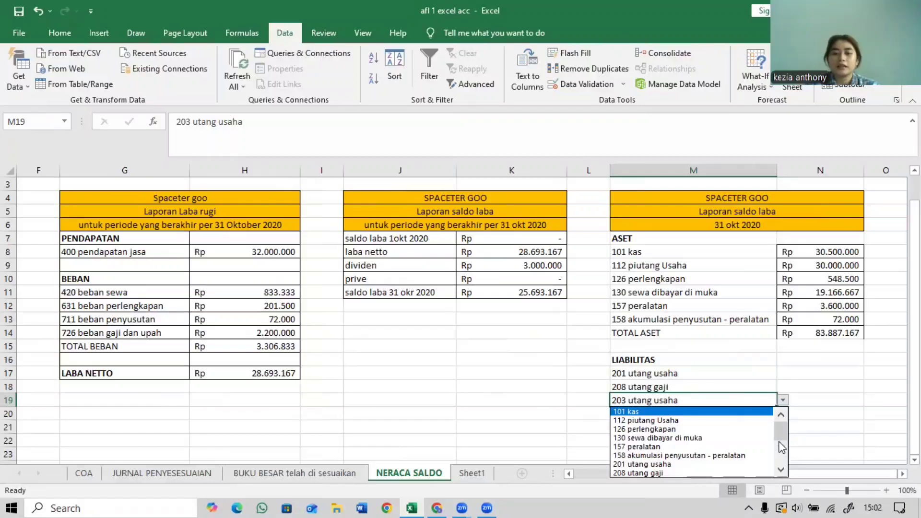
pyautogui.moveTo(779, 438); pyautogui.dragTo(779, 449)
pyautogui.click(746, 437)
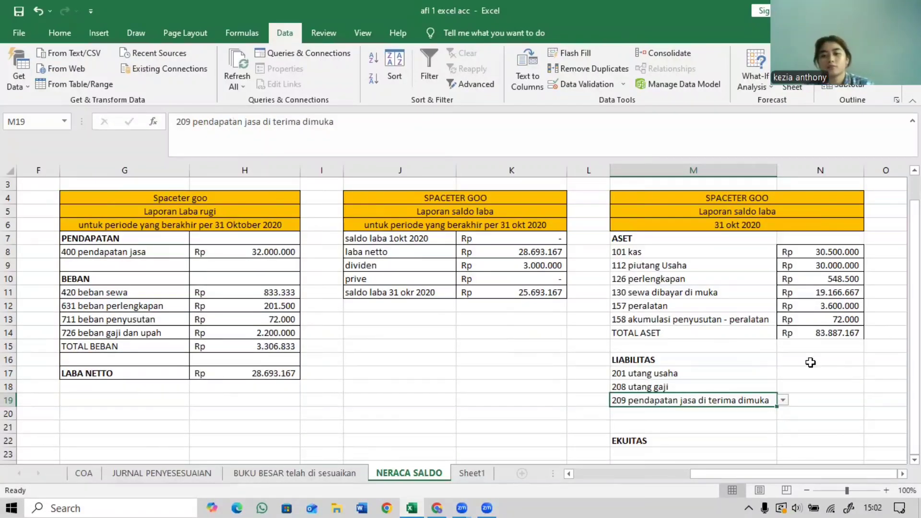
# Copy the SUMIF formula from N13 to N17 and fill it down to N19 for the liability accounts.
pyautogui.click(829, 317)
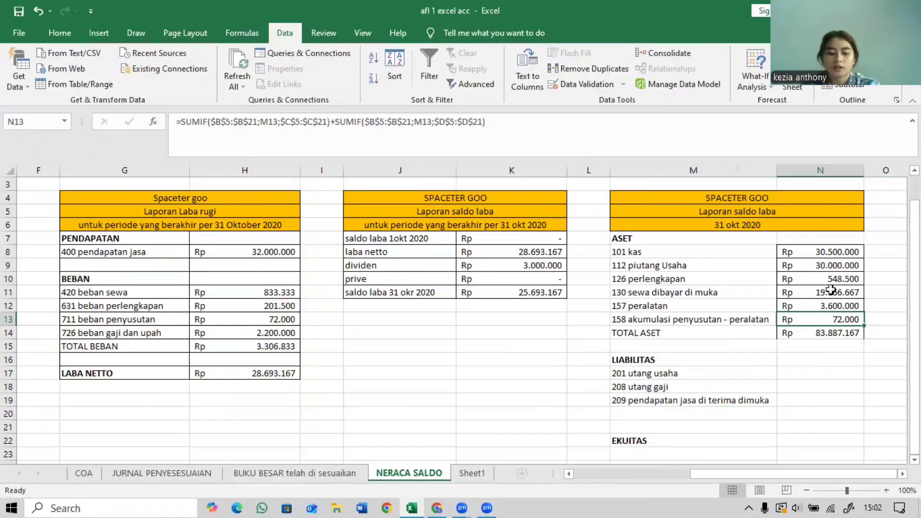
pyautogui.hotkey('ctrl', 'c')
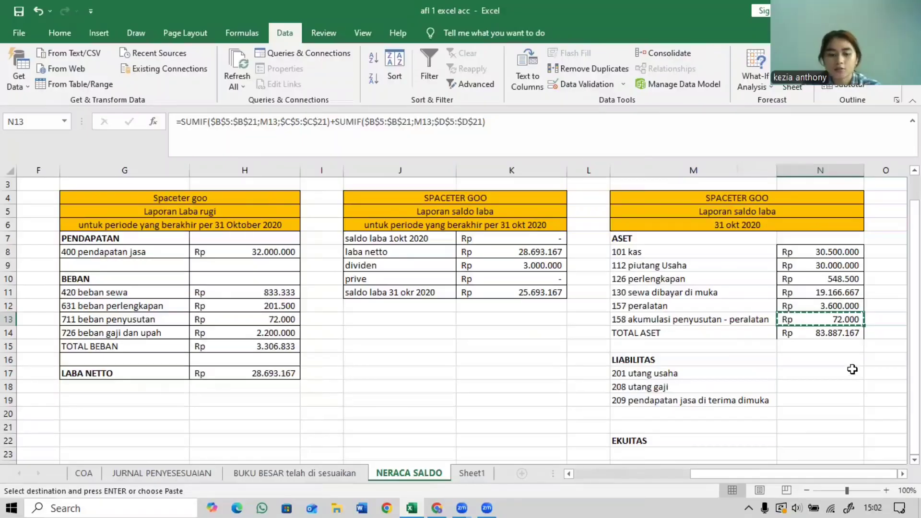
pyautogui.click(852, 369)
pyautogui.hotkey('ctrl', 'v')
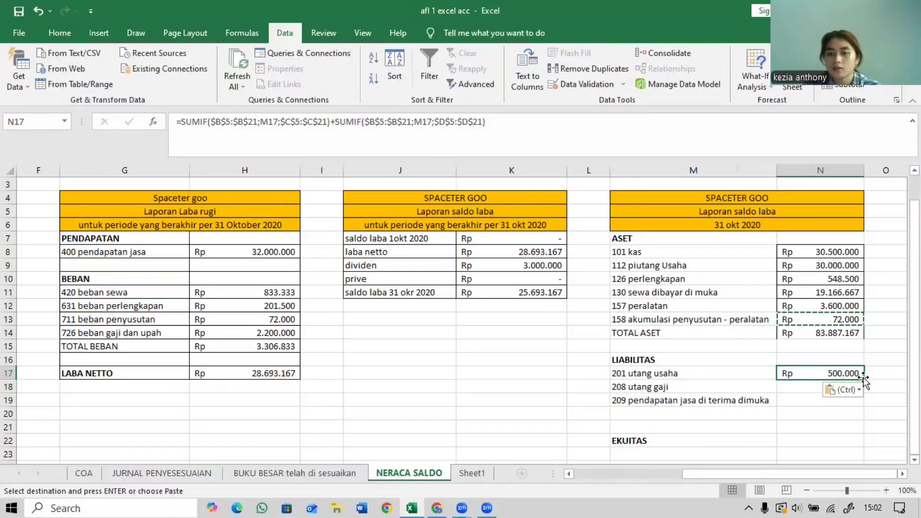
pyautogui.moveTo(863, 377); pyautogui.dragTo(765, 416)
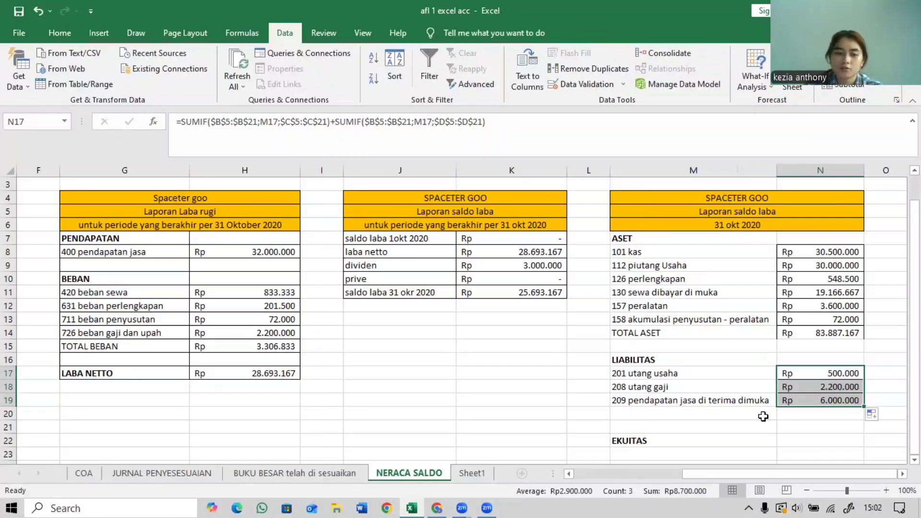
# Label cell M20, below the last liability account, as TOTAL LIABILITAS.
pyautogui.click(763, 416)
pyautogui.write('TO')
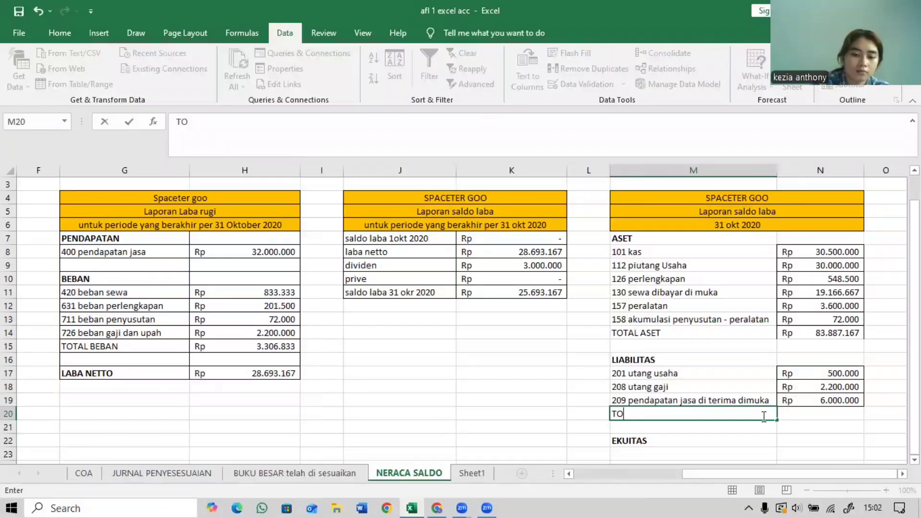
pyautogui.write('TAL LIA')
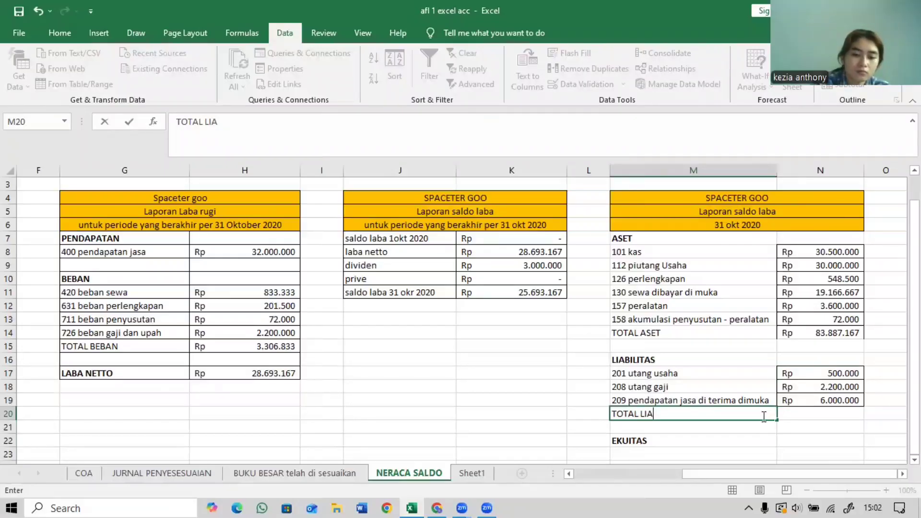
pyautogui.write('BILITAS')
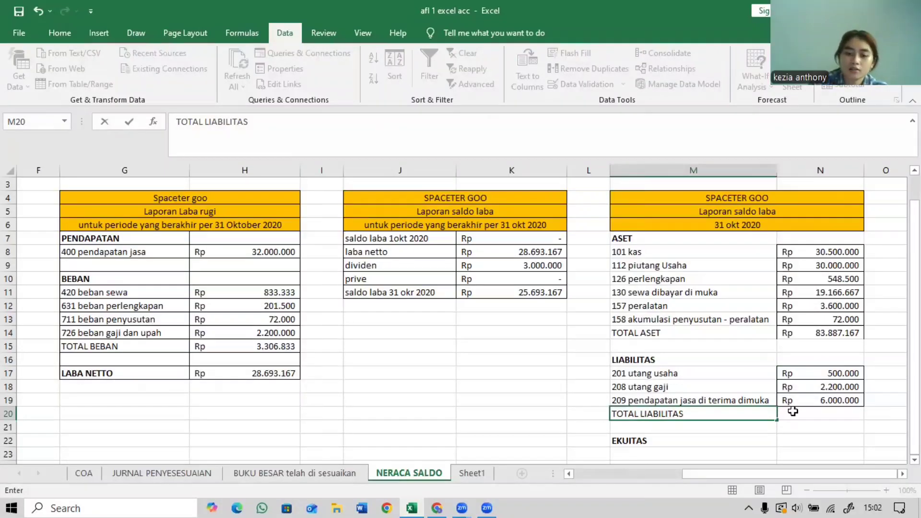
# Enter a SUM of the liability amounts N17:N19 in N20 beside TOTAL LIABILITAS.
pyautogui.click(793, 412)
pyautogui.write('=')
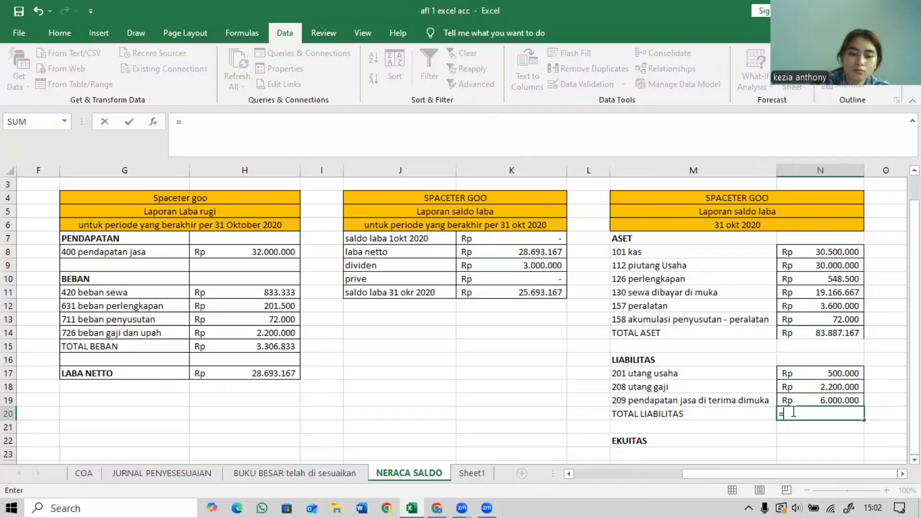
pyautogui.write('SUM(')
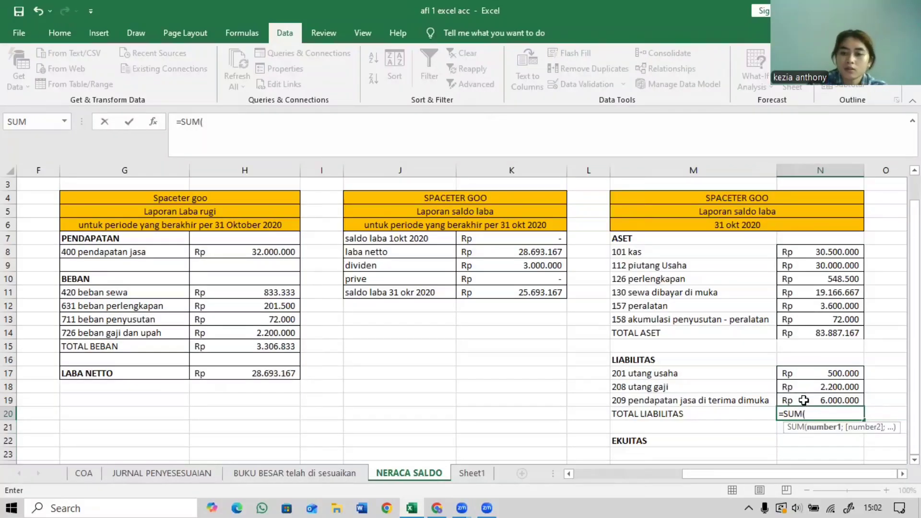
pyautogui.moveTo(845, 374); pyautogui.dragTo(844, 400)
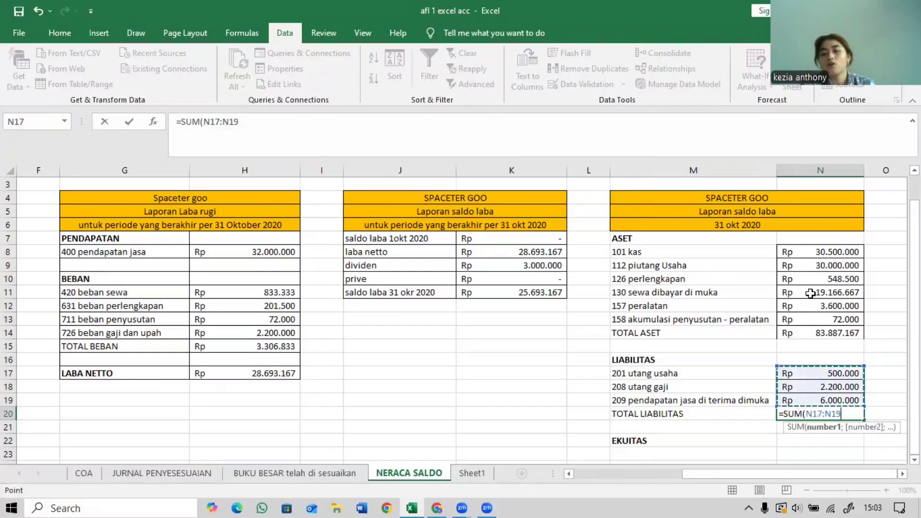
pyautogui.press('Return')
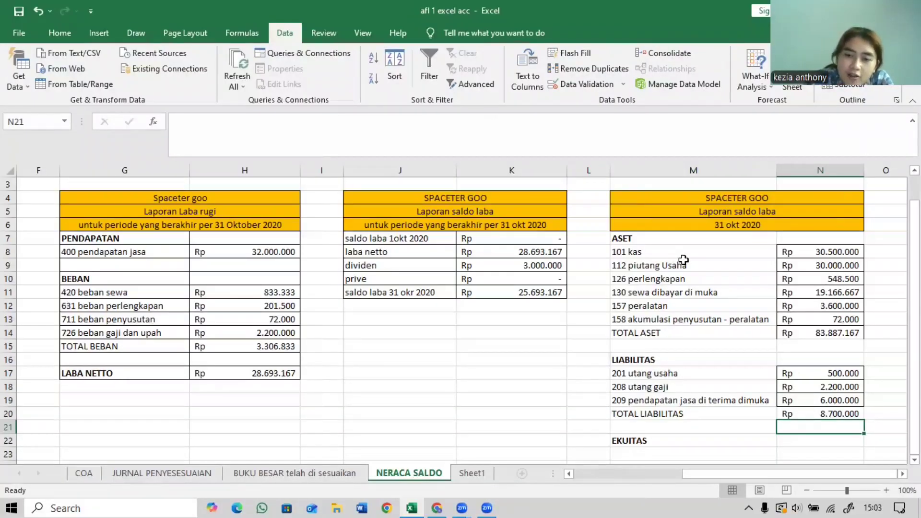
# Replace the TOTAL ASET formula in N14 with =SUM(N8:N12)-N13 so accumulated depreciation is subtracted from the other assets.
pyautogui.moveTo(768, 474); pyautogui.dragTo(240, 226)
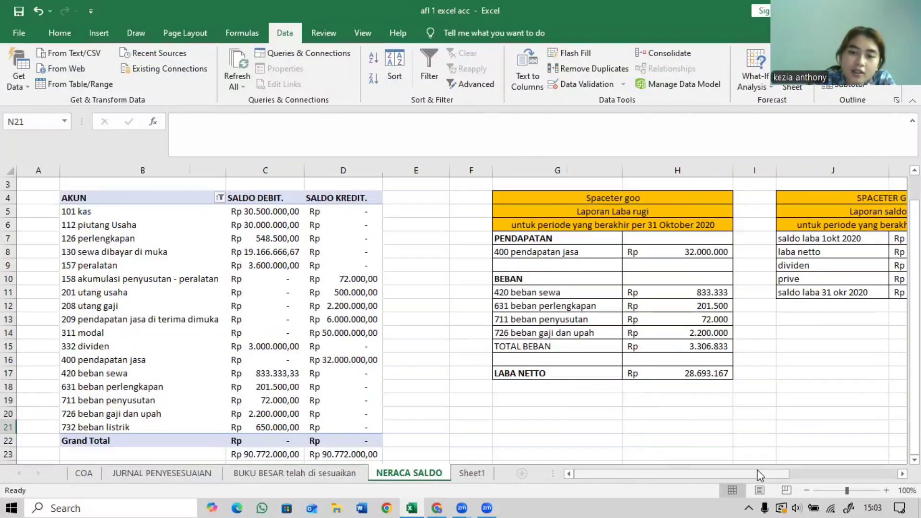
pyautogui.moveTo(760, 475); pyautogui.dragTo(811, 314)
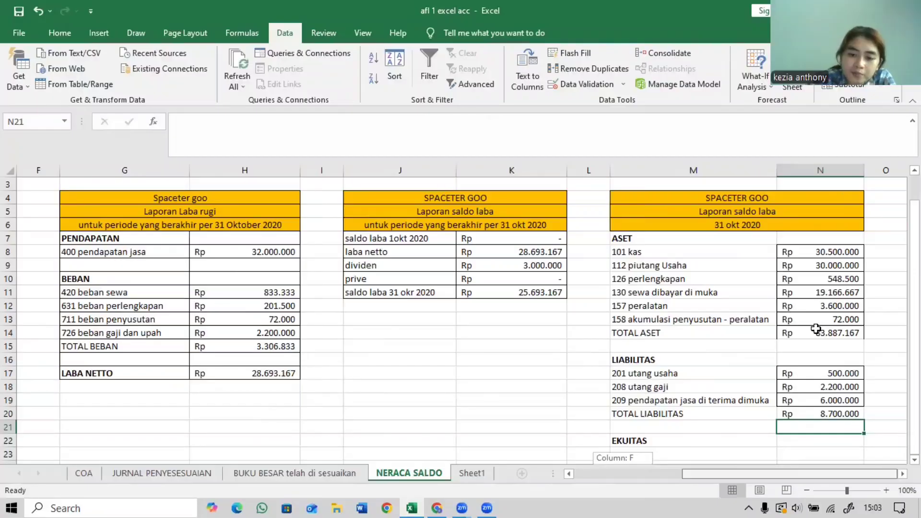
pyautogui.click(816, 330)
pyautogui.press('BackSpace')
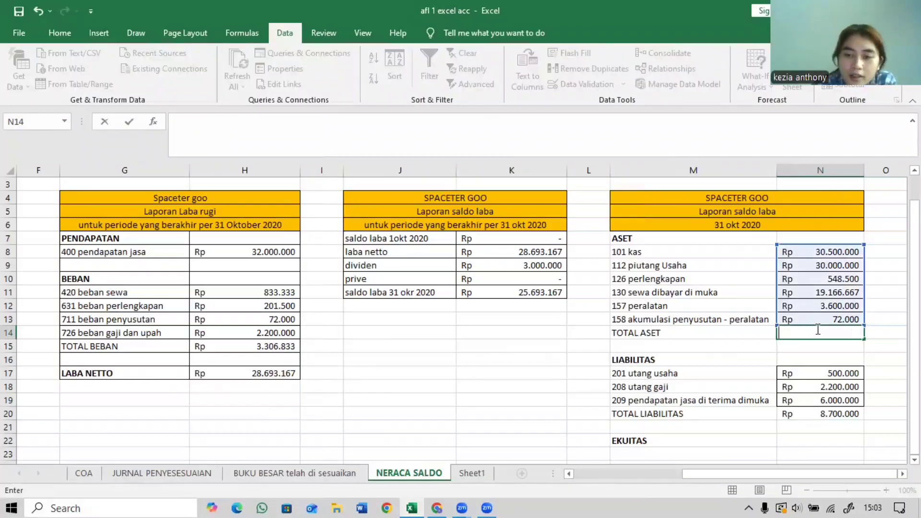
pyautogui.write('=')
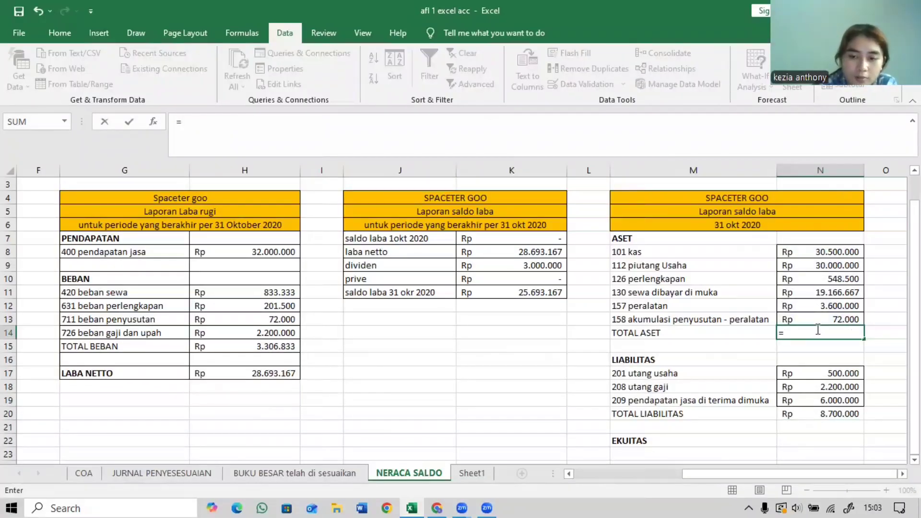
pyautogui.write('SUM(')
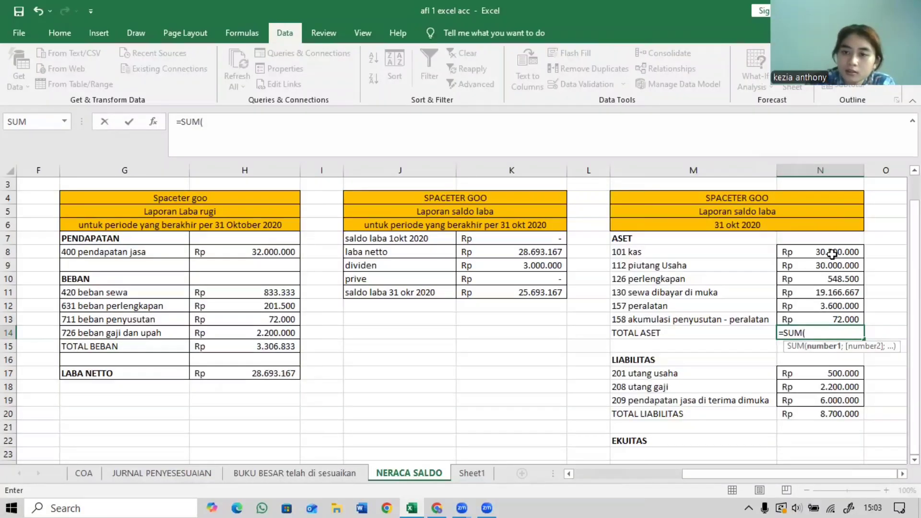
pyautogui.moveTo(832, 254); pyautogui.dragTo(831, 291)
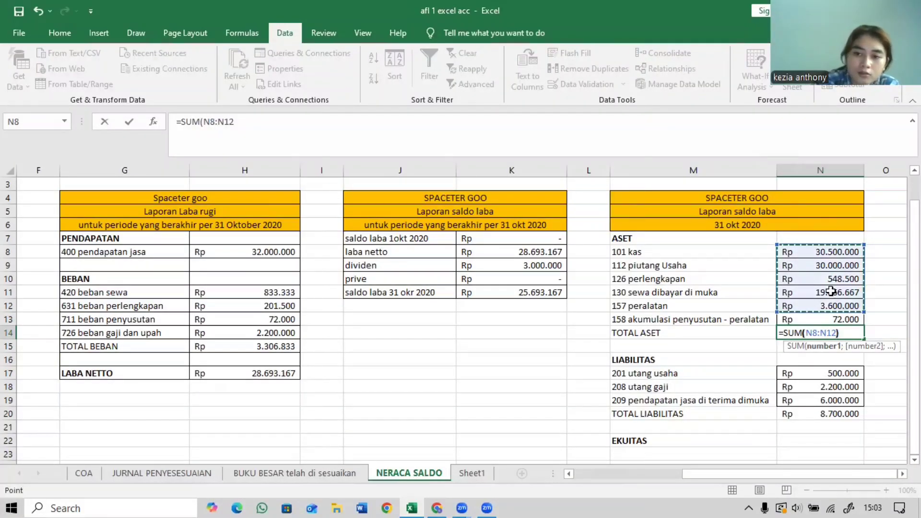
pyautogui.write(')-')
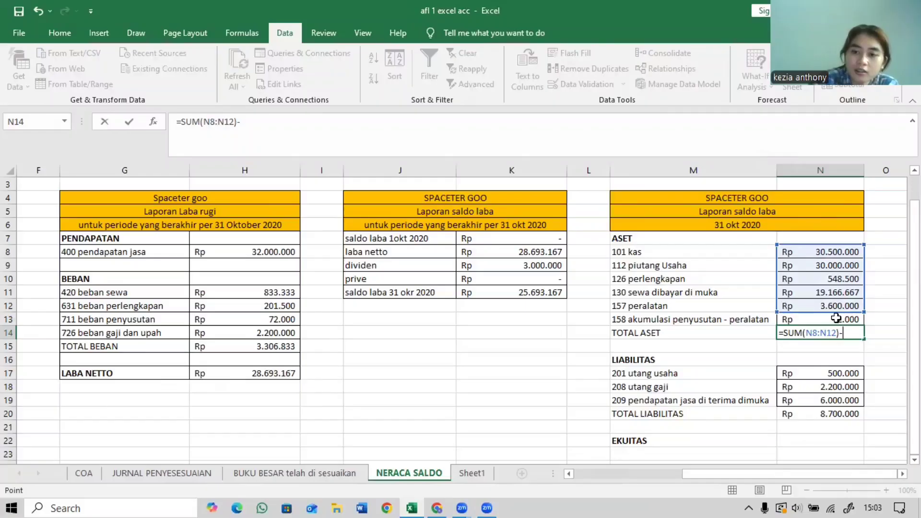
pyautogui.click(836, 318)
pyautogui.press('Return')
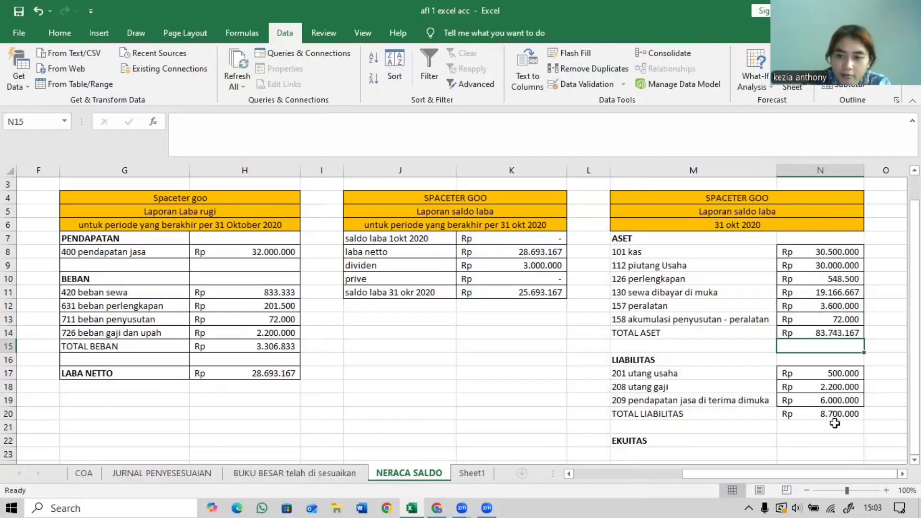
# Enter the label saldo laba in M23, directly below the EKUITAS heading.
pyautogui.click(780, 426)
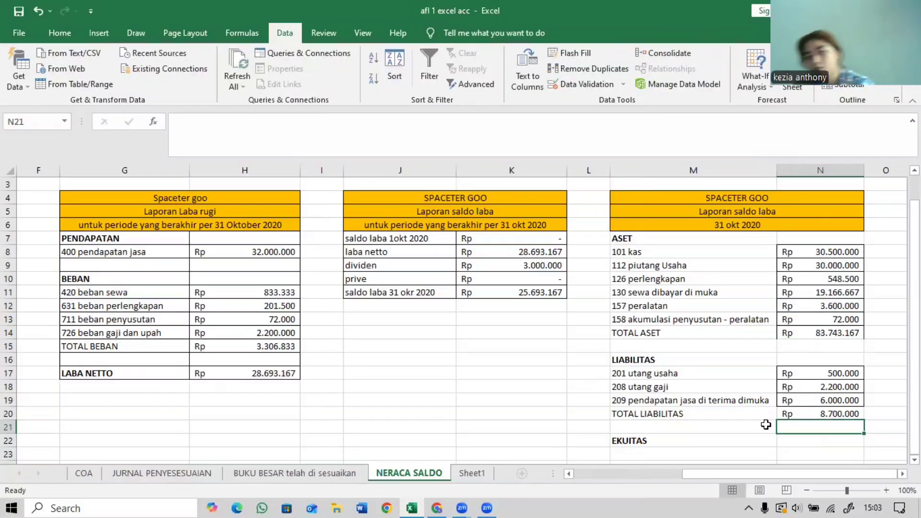
pyautogui.scroll(-1, 729, 394)
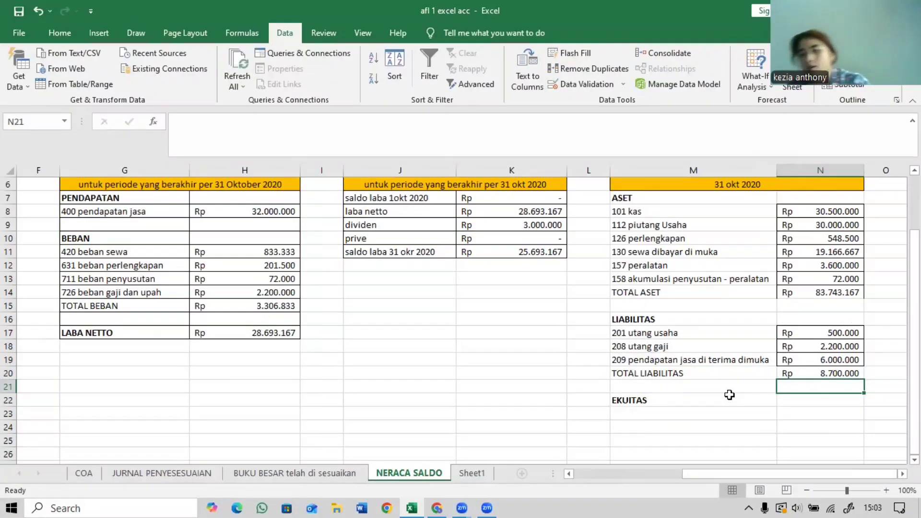
pyautogui.click(681, 416)
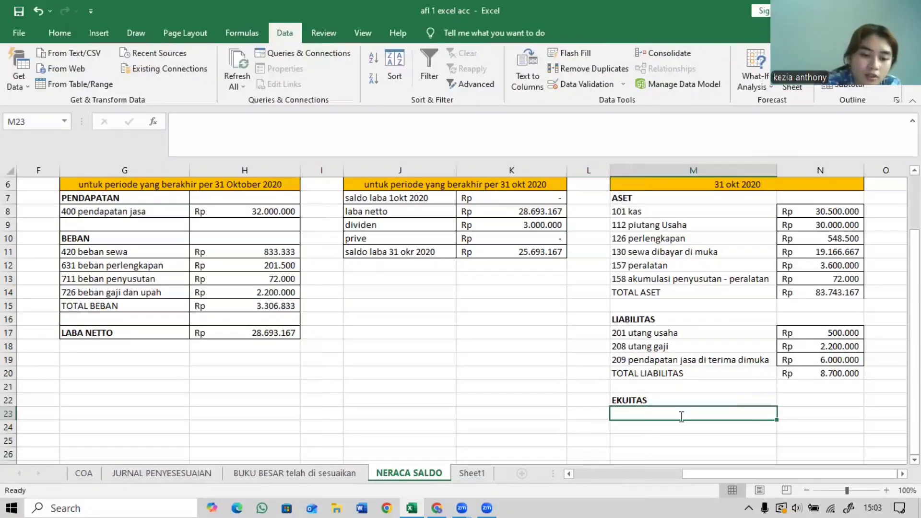
pyautogui.write('SALDO')
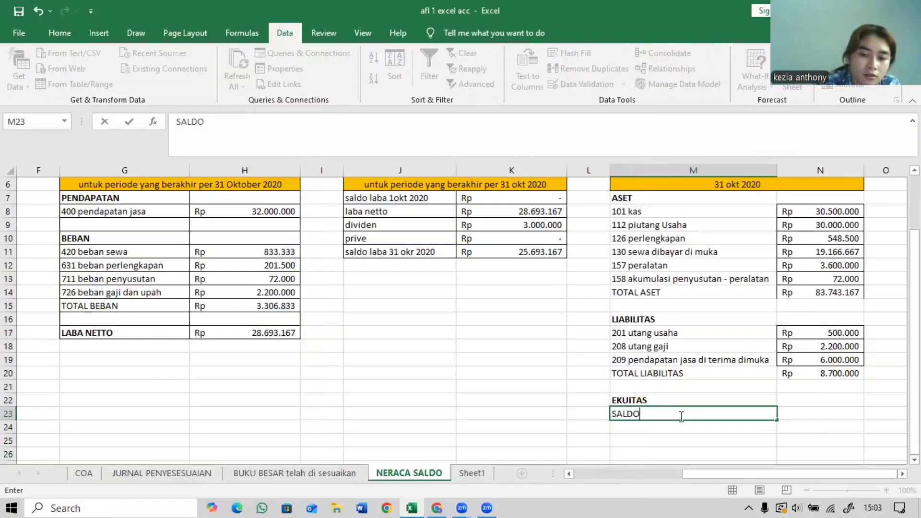
pyautogui.press('BackSpace')
pyautogui.press('BackSpace')
pyautogui.press('BackSpace')
pyautogui.press('BackSpace')
pyautogui.press('BackSpace')
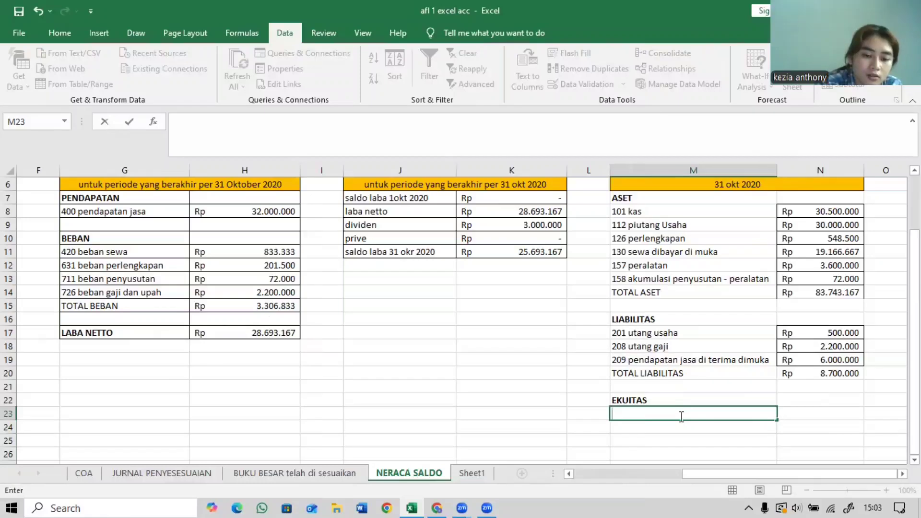
pyautogui.write('sald')
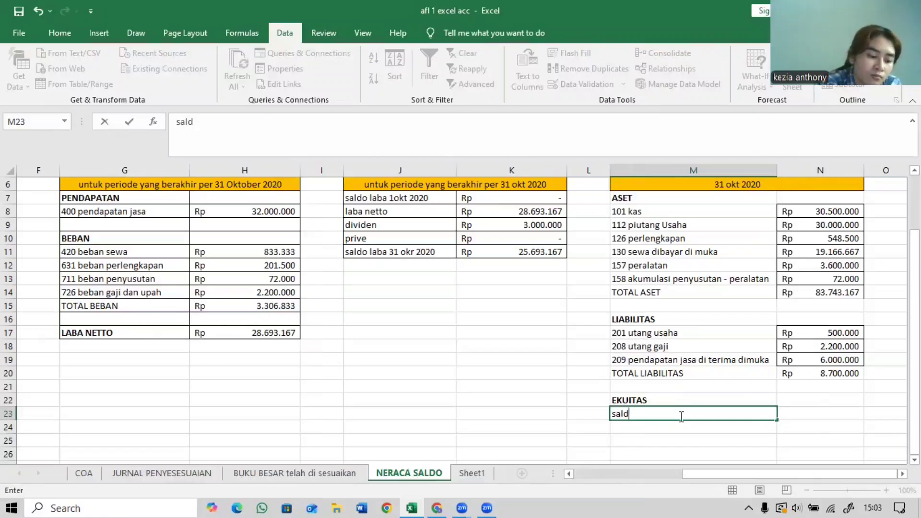
pyautogui.write('o')
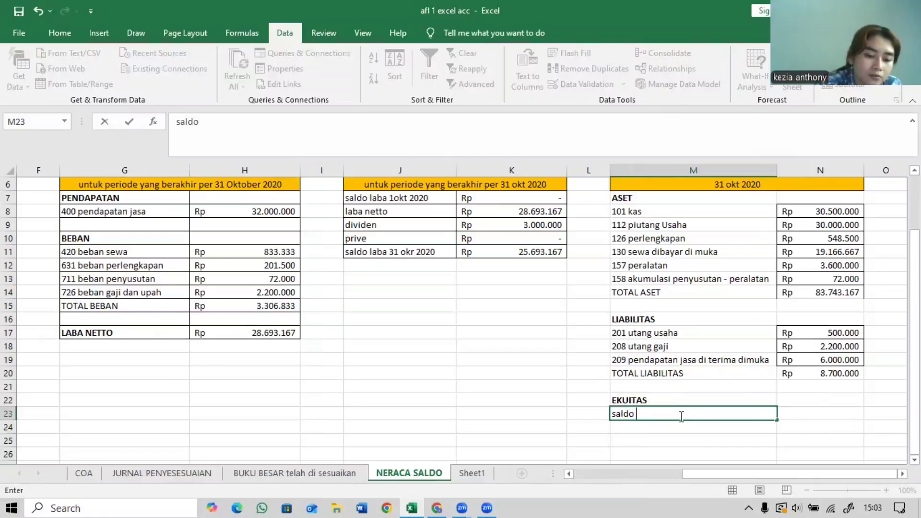
pyautogui.write(' laba')
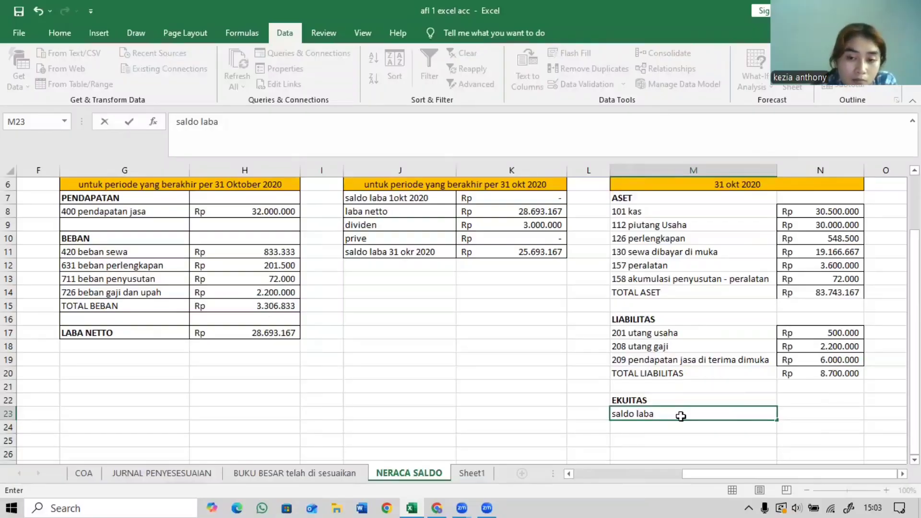
pyautogui.press('Return')
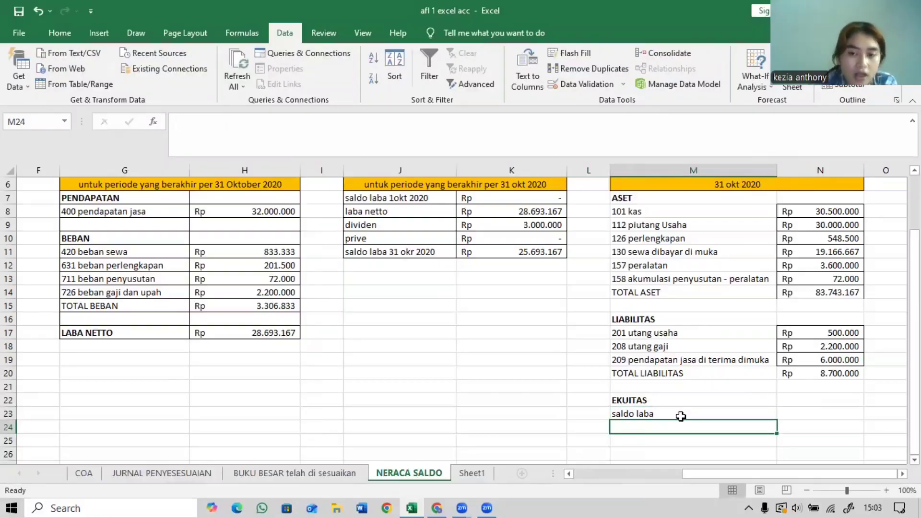
# Copy the account-list cell M17 to M24 and choose 311 modal from its list.
pyautogui.click(682, 337)
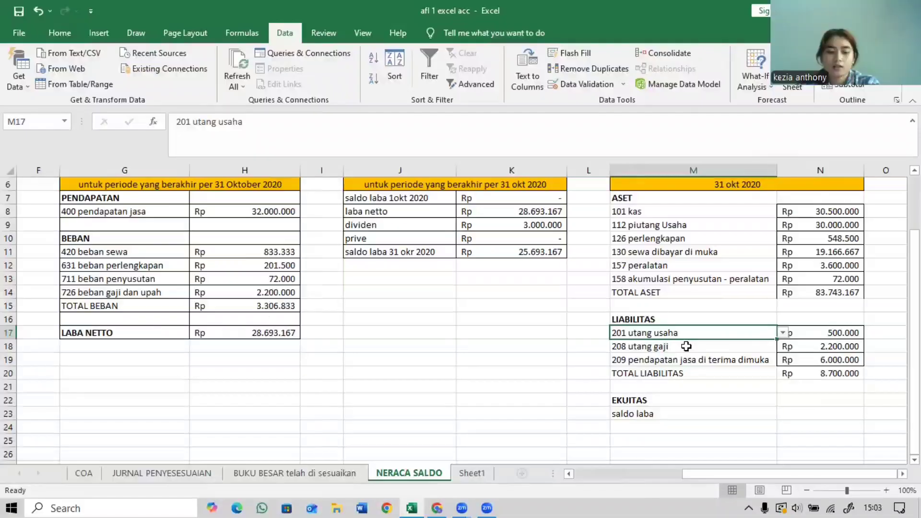
pyautogui.hotkey('ctrl', 'c')
pyautogui.click(684, 427)
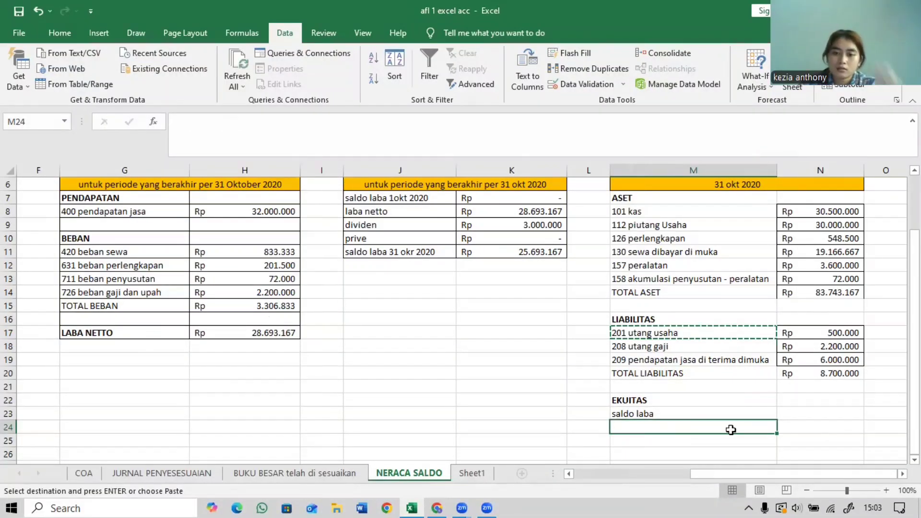
pyautogui.hotkey('ctrl', 'v')
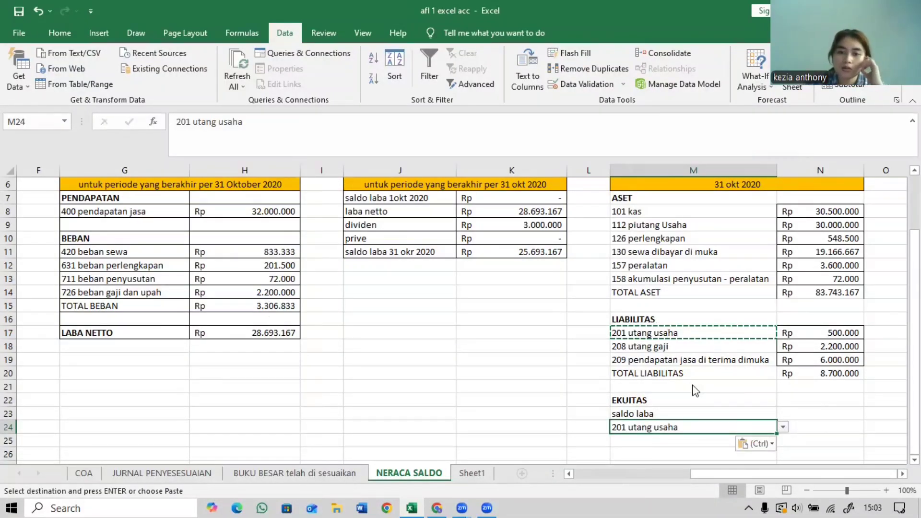
pyautogui.click(783, 427)
pyautogui.click(720, 380)
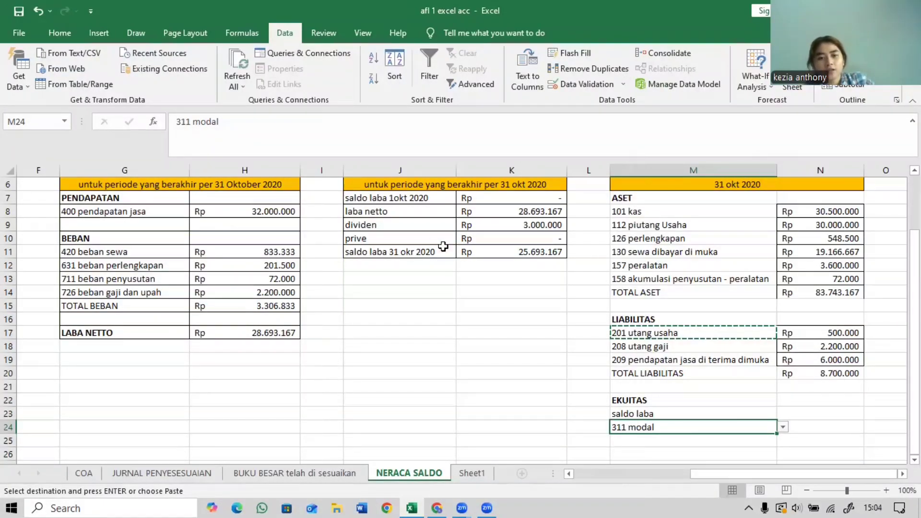
# Correct the month in the retained earnings label in J11 so it reads saldo laba 31 okt 2020.
pyautogui.click(410, 251)
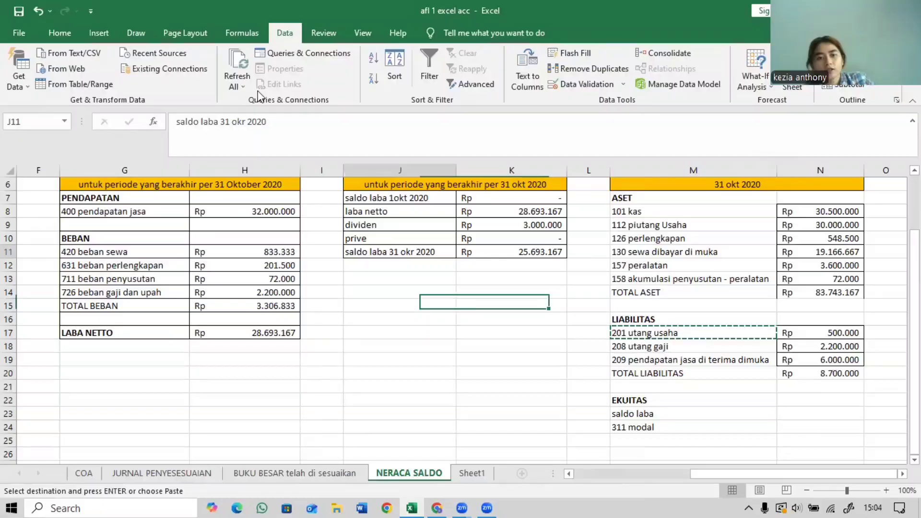
pyautogui.click(245, 120)
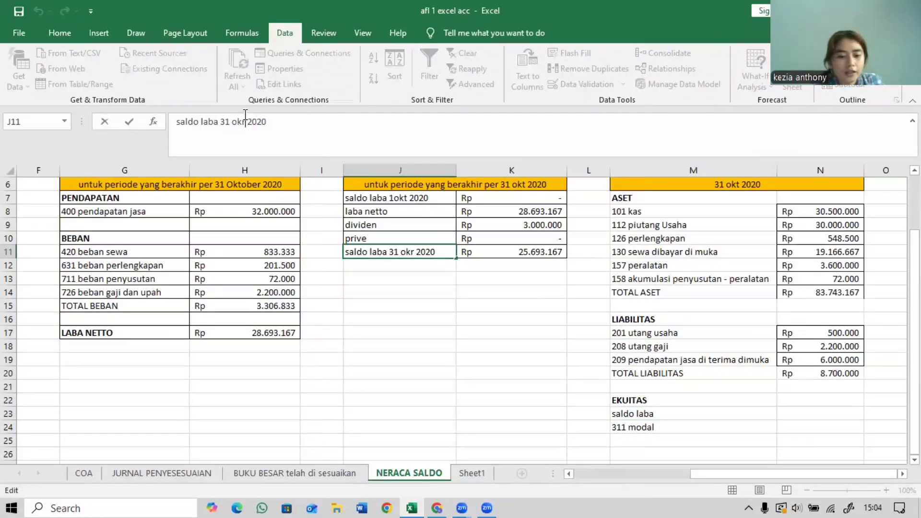
pyautogui.press('BackSpace')
pyautogui.write('t')
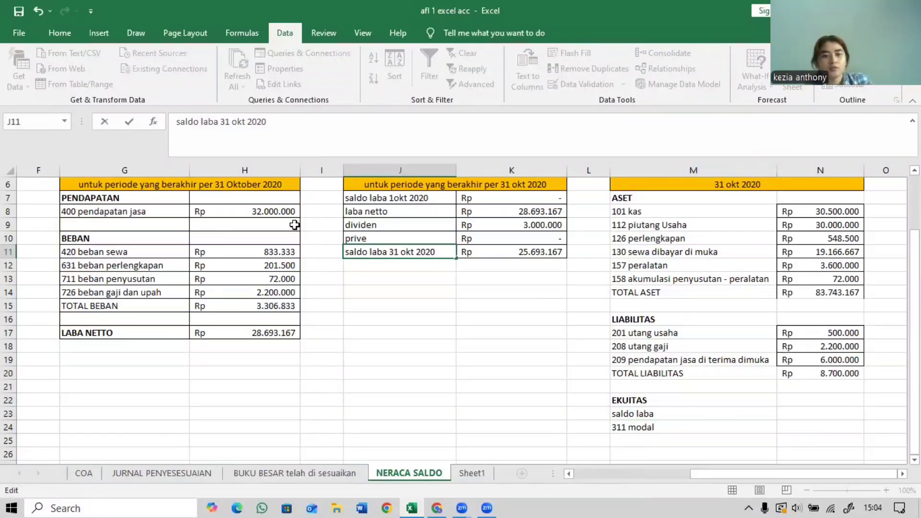
pyautogui.scroll(1, 310, 240)
pyautogui.scroll(-1, 630, 311)
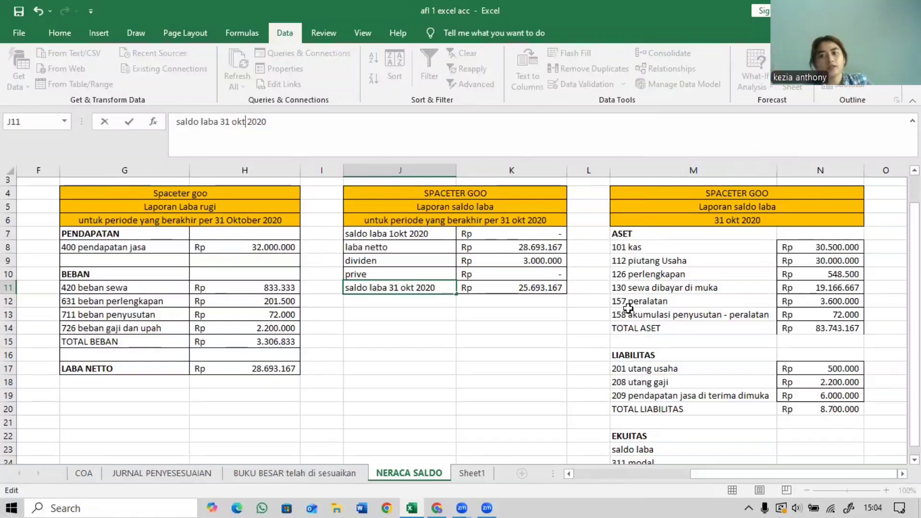
pyautogui.scroll(-1, 638, 335)
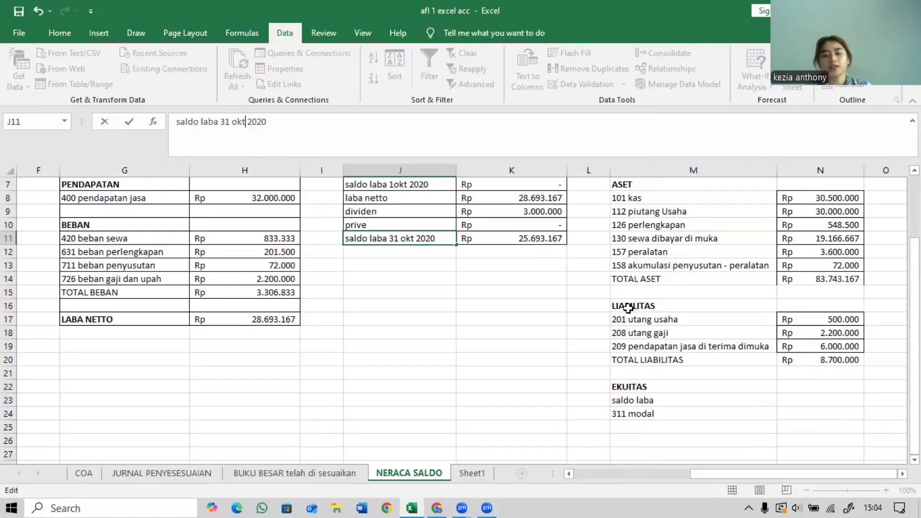
pyautogui.click(811, 399)
# Link the saldo laba amount in N23 to the ending retained earnings balance with =K11.
pyautogui.click(811, 322)
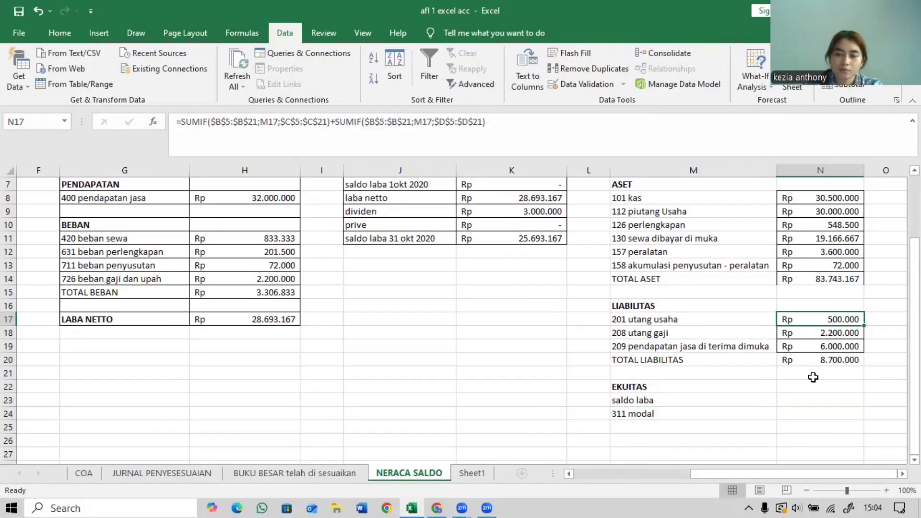
pyautogui.click(812, 395)
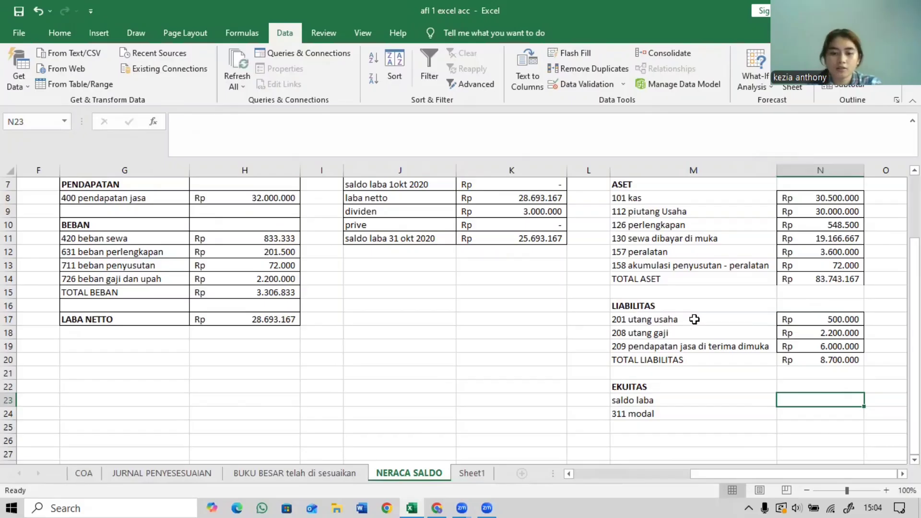
pyautogui.write('=')
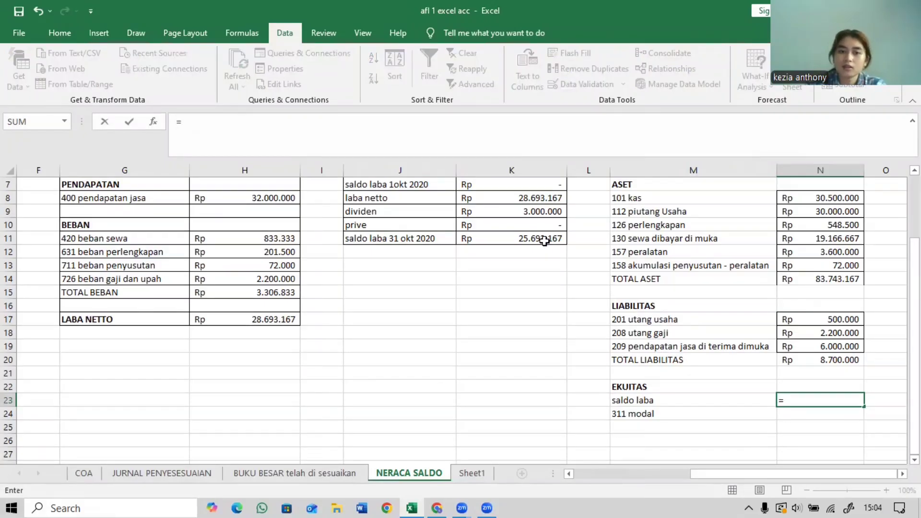
pyautogui.click(542, 240)
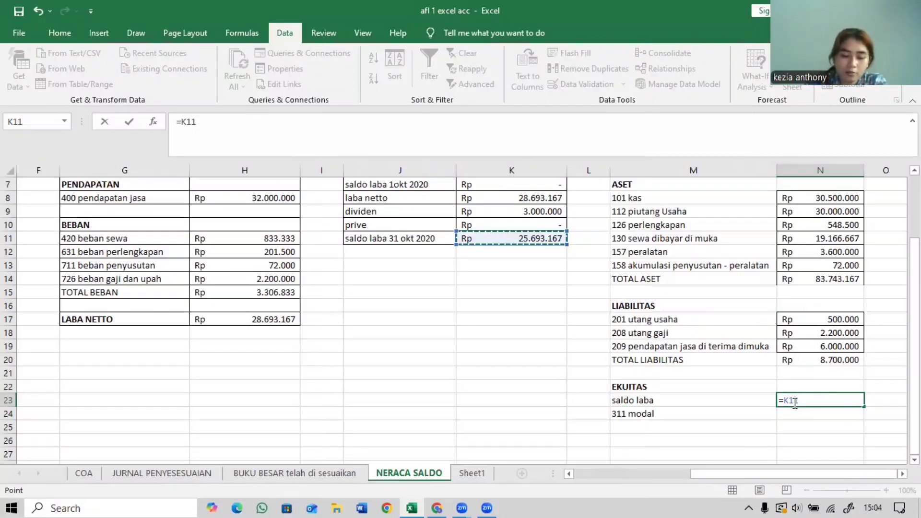
pyautogui.press('Return')
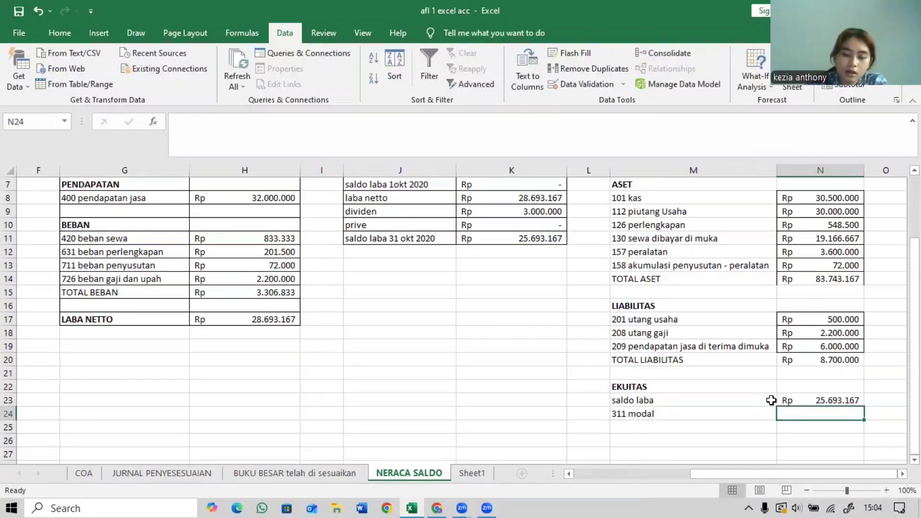
# Copy the SUMIF formula from N17 to N24 for the 311 modal amount.
pyautogui.click(829, 318)
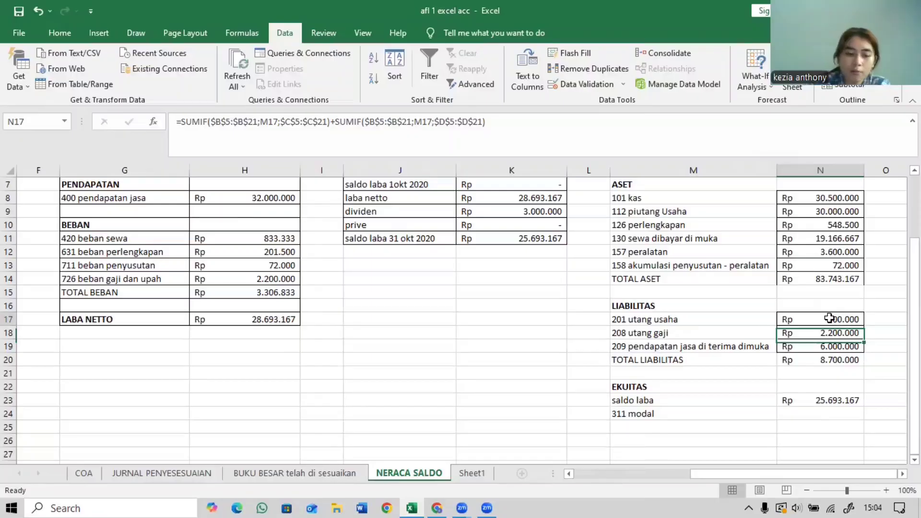
pyautogui.hotkey('ctrl', 'c')
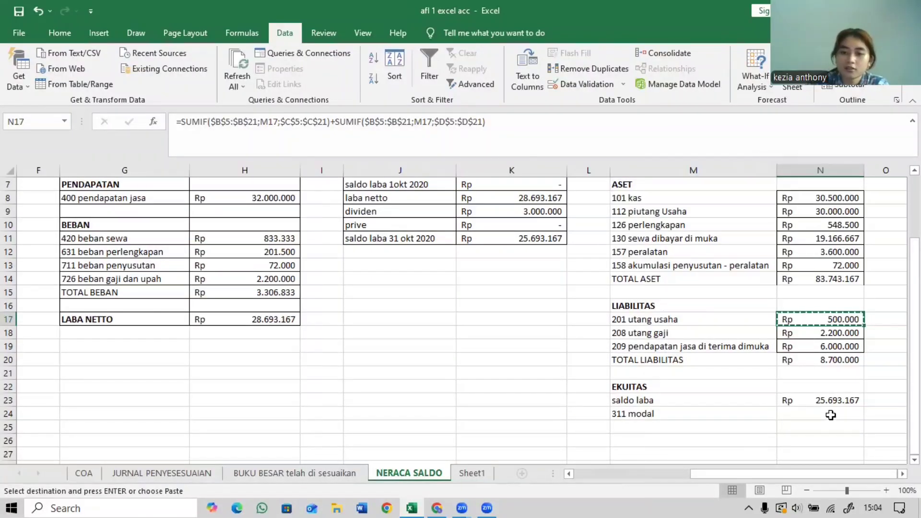
pyautogui.click(830, 414)
pyautogui.hotkey('ctrl', 'v')
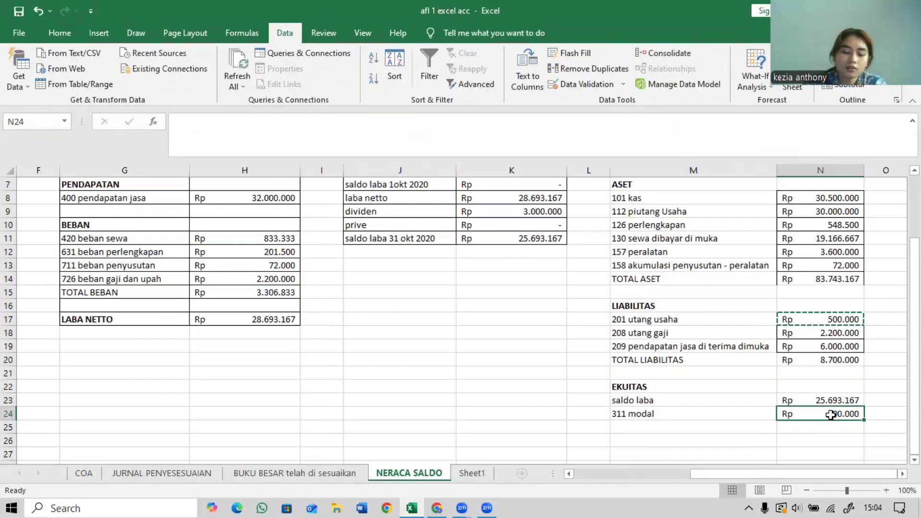
pyautogui.click(667, 428)
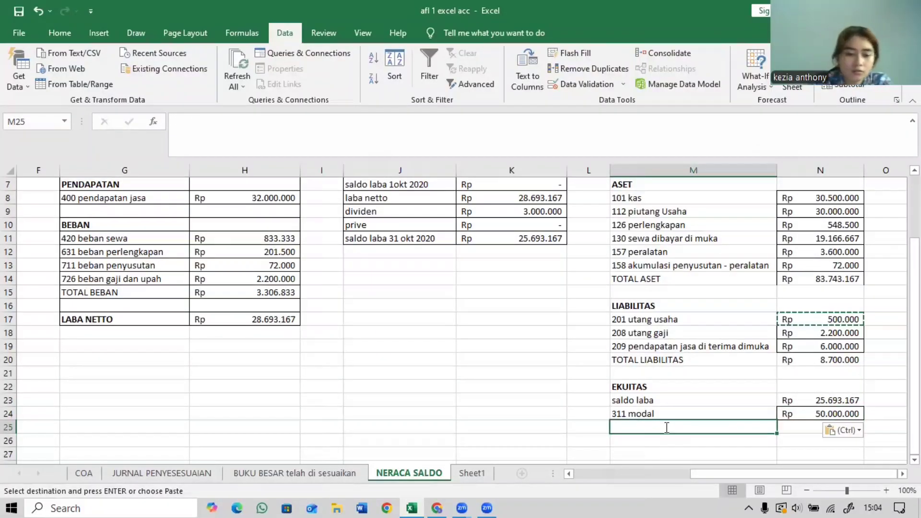
# Add a TOTAL EKUITAS row in M25 and sum the saldo laba and 311 modal amounts N23:N24 in N25.
pyautogui.write('TOTAL ')
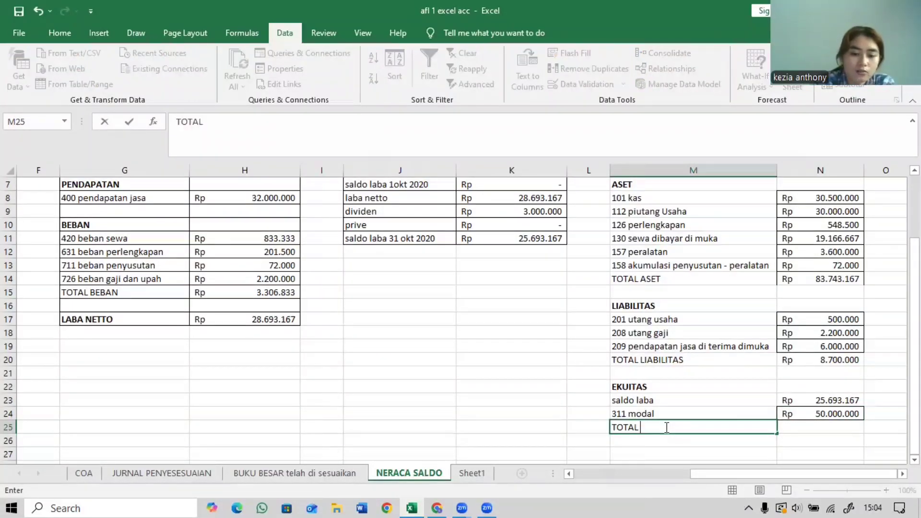
pyautogui.write('EKUITAS')
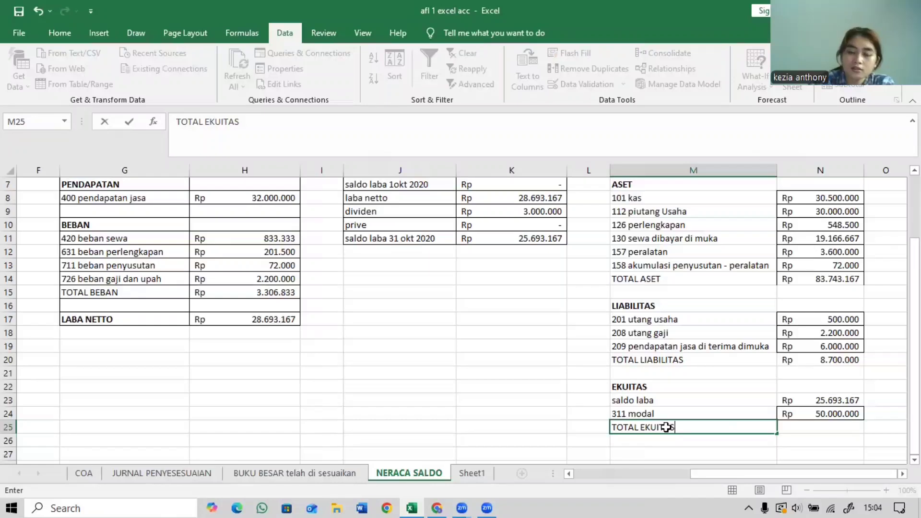
pyautogui.press('Tab')
pyautogui.write('=')
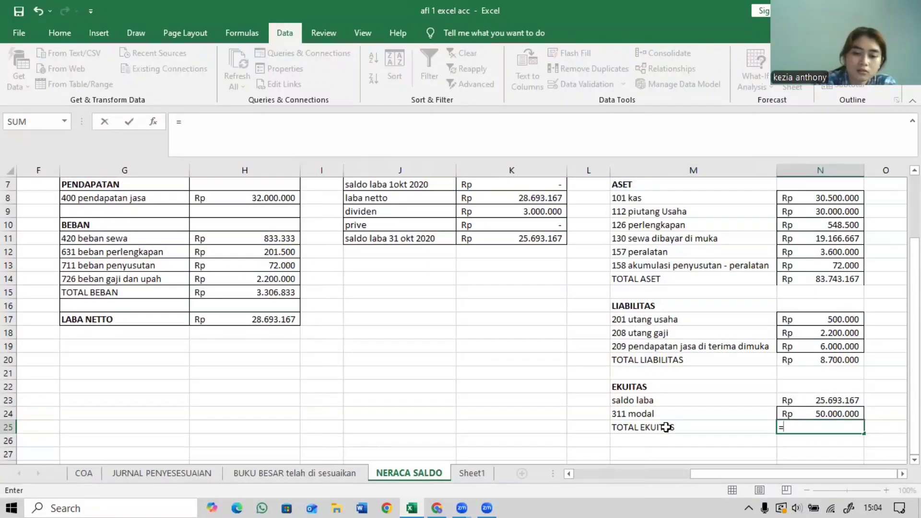
pyautogui.write('SUM(')
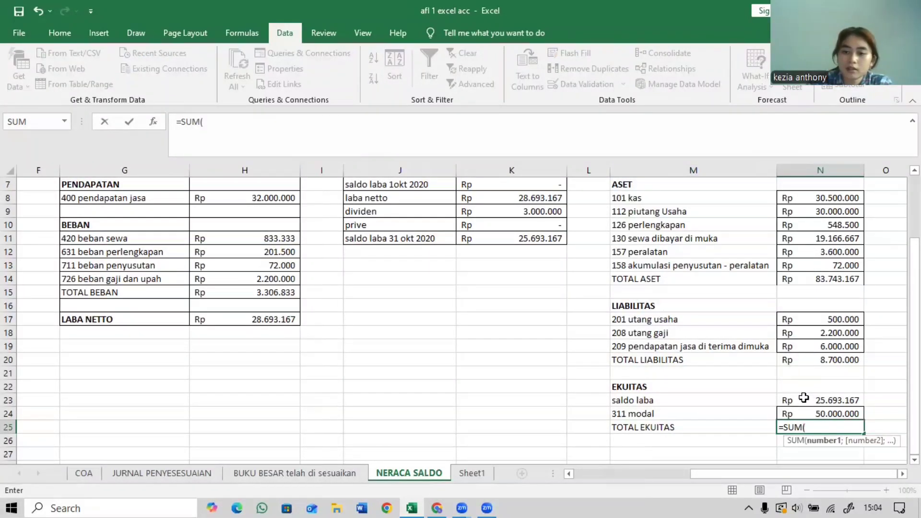
pyautogui.moveTo(803, 398); pyautogui.dragTo(803, 408)
pyautogui.press('Return')
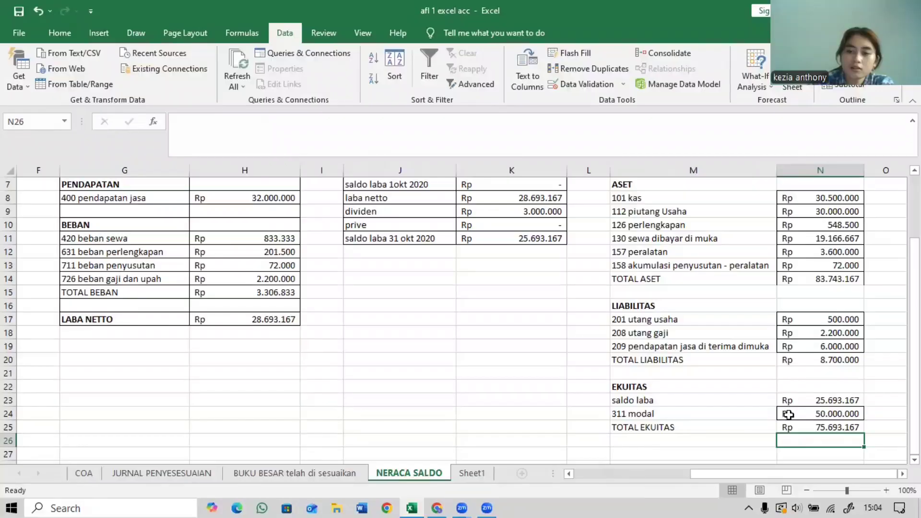
# Enter the label TOTAL EKUITAS + LIABILITAS in M26 below the total equity row.
pyautogui.click(670, 439)
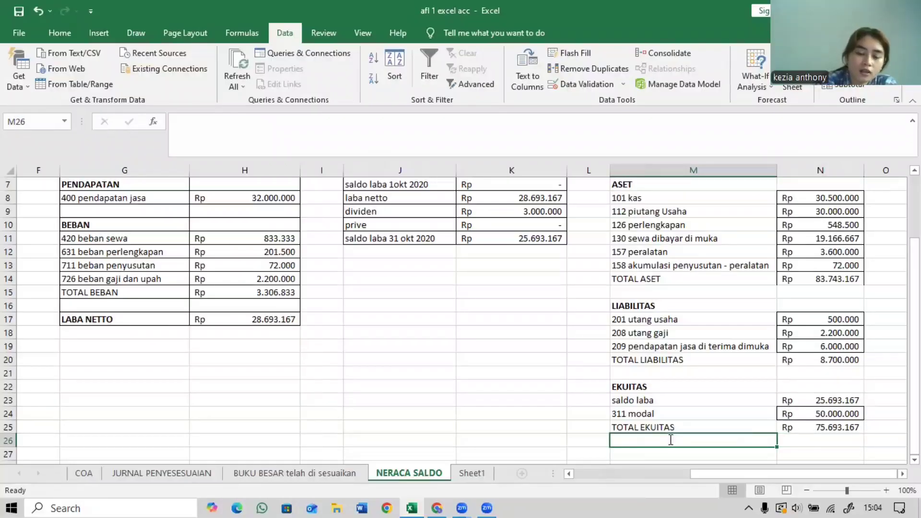
pyautogui.write('O')
pyautogui.press('BackSpace')
pyautogui.write('TO')
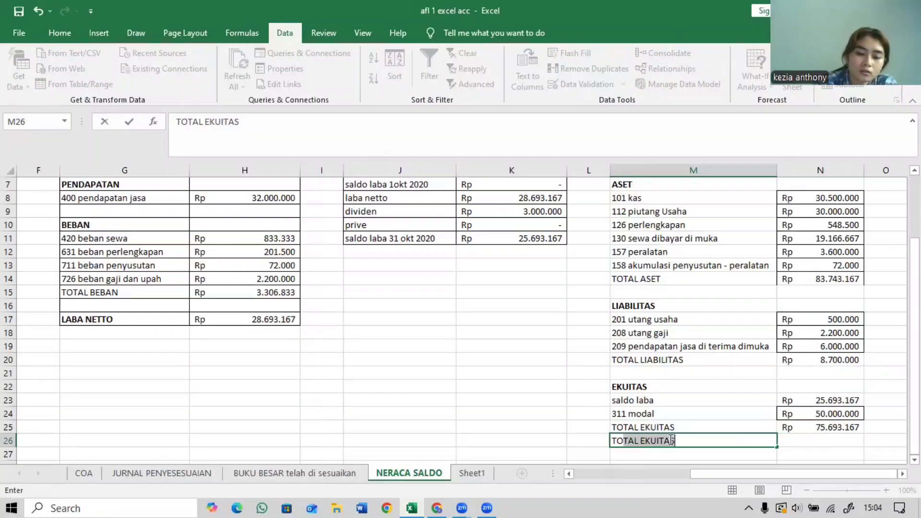
pyautogui.write('TAL EKUITAS')
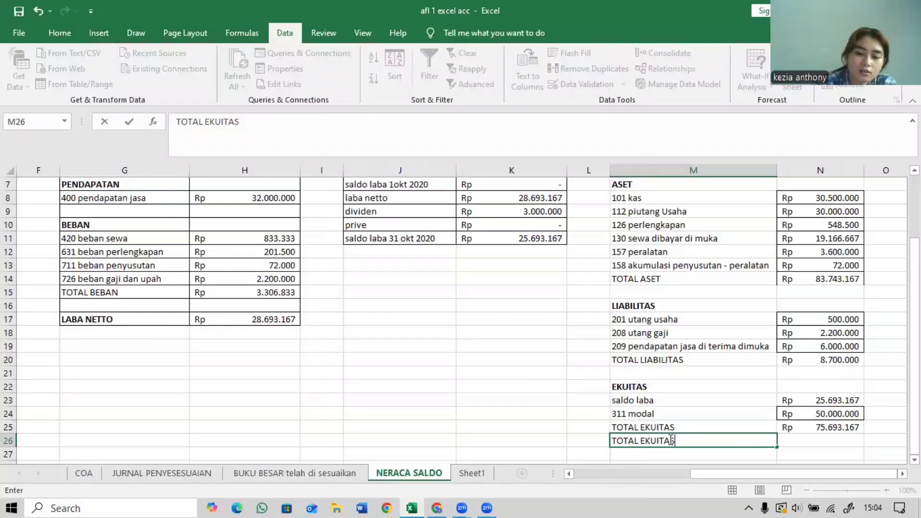
pyautogui.write(' + LIA')
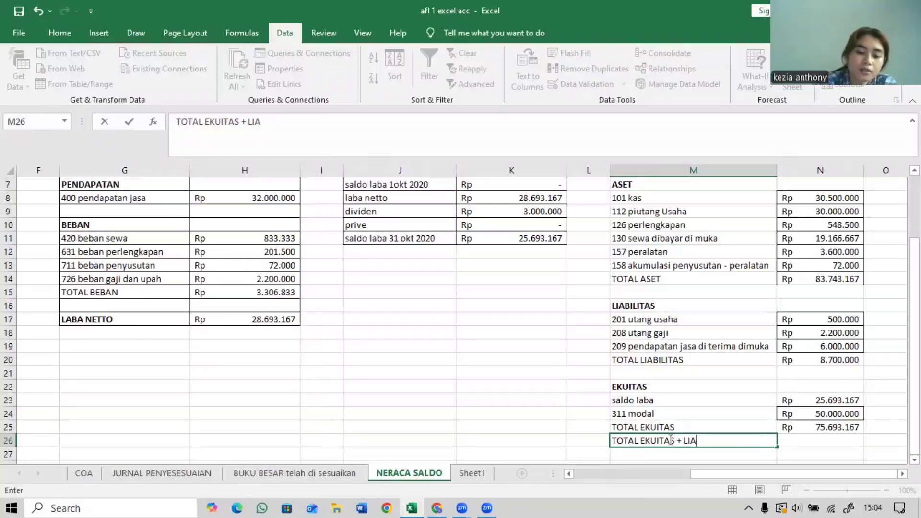
pyautogui.write('BILITAS')
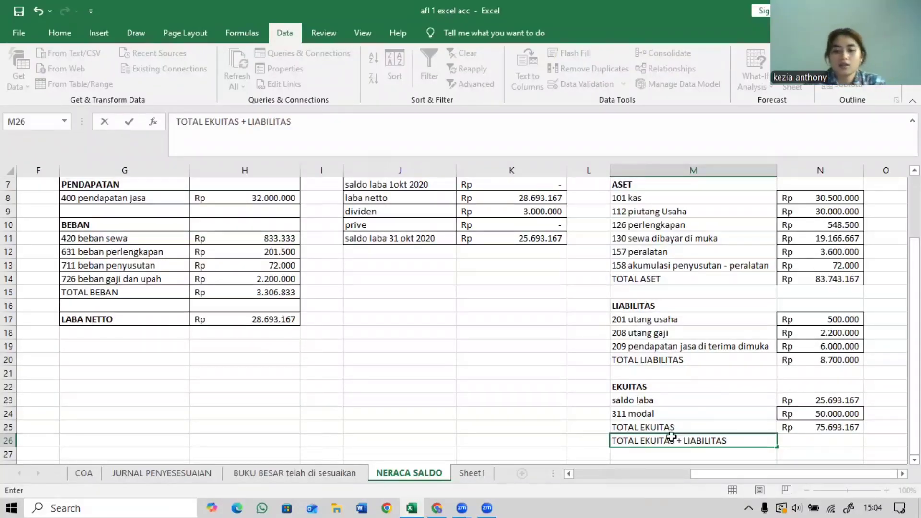
# Calculate the combined equity and liabilities total in N26 with =N20+N25.
pyautogui.press('Tab')
pyautogui.write('=')
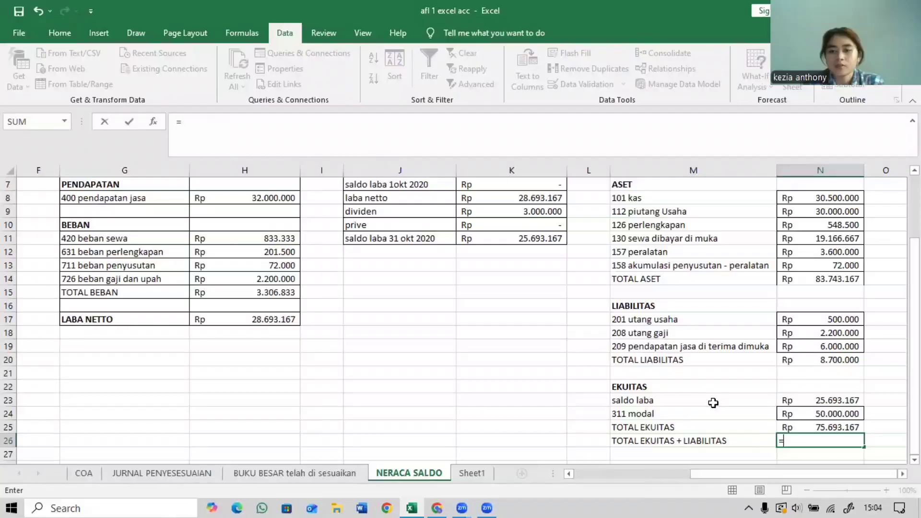
pyautogui.click(818, 365)
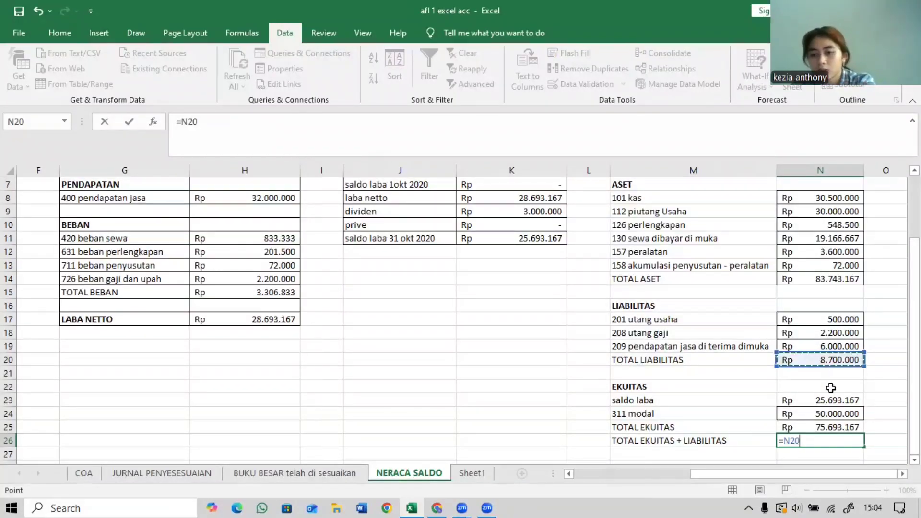
pyautogui.write('+')
pyautogui.click(849, 429)
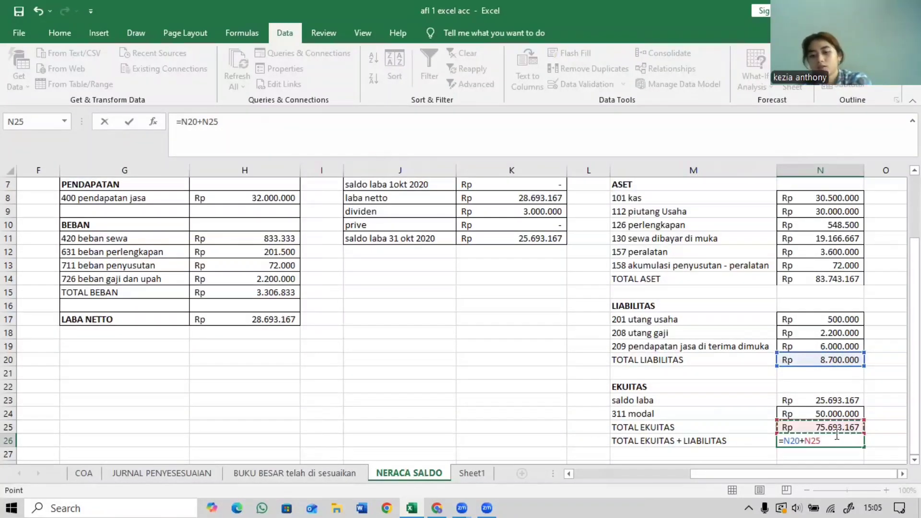
pyautogui.press('Return')
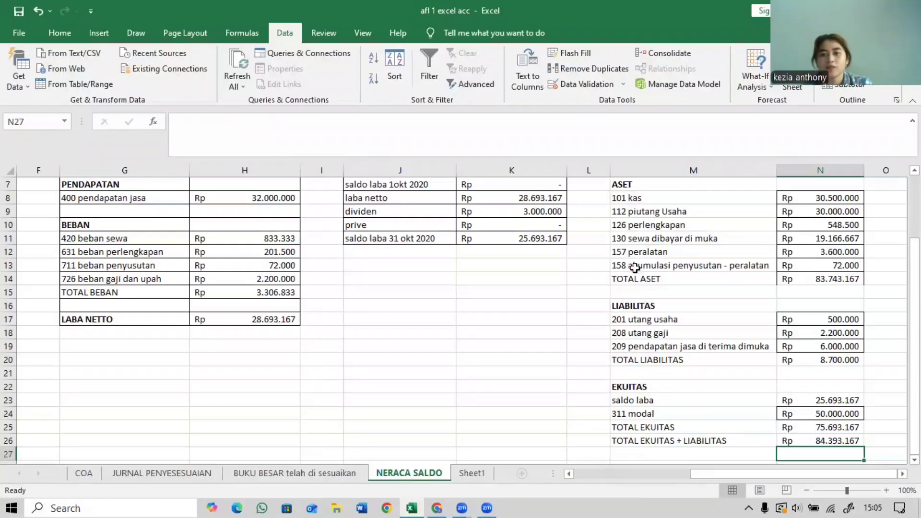
# Fill the ASET heading row M7:N7 with light green from the theme colors.
pyautogui.scroll(2, 634, 267)
pyautogui.click(659, 263)
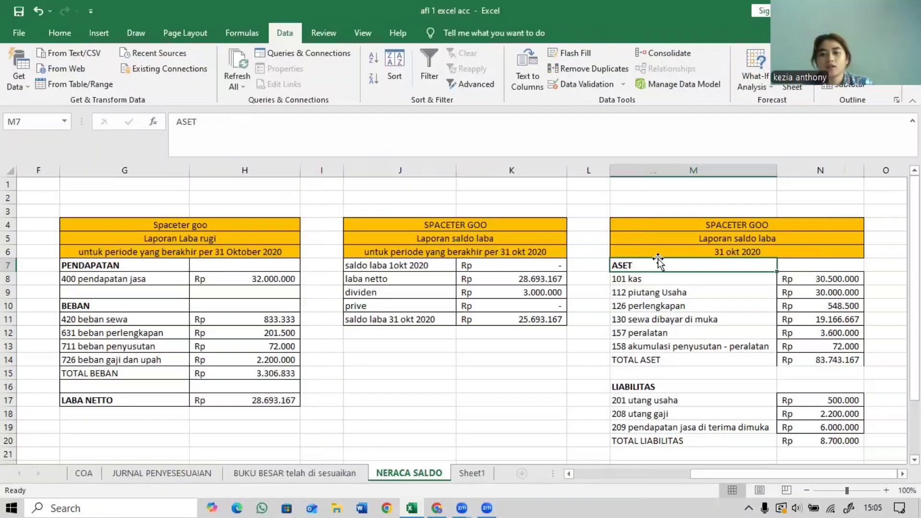
pyautogui.click(713, 287)
pyautogui.moveTo(659, 265); pyautogui.dragTo(789, 266)
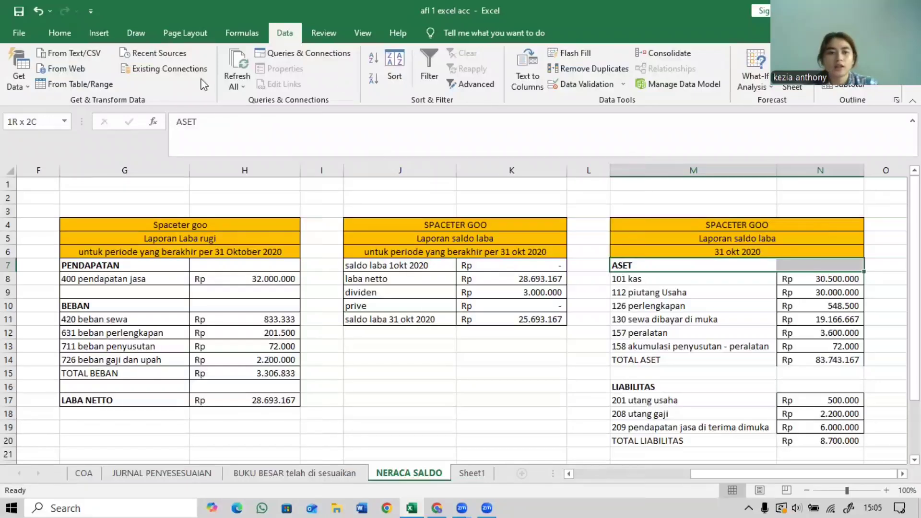
pyautogui.click(61, 32)
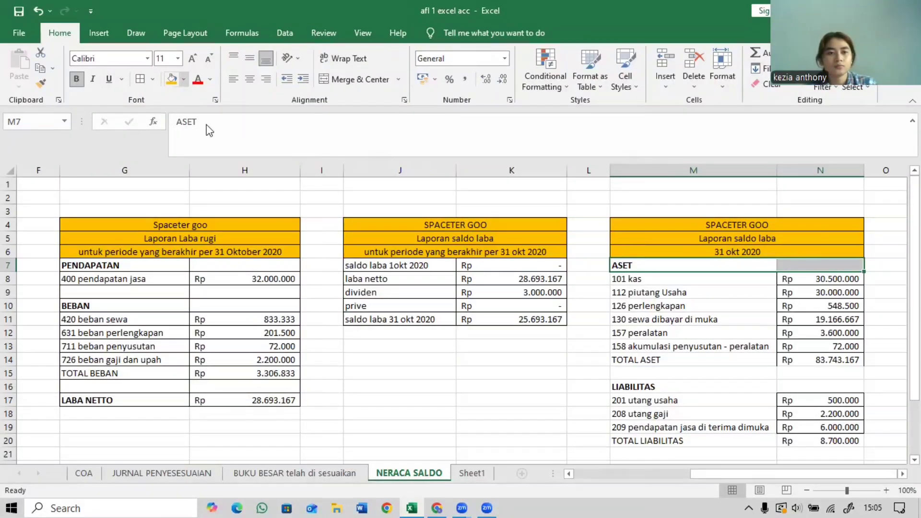
pyautogui.click(184, 79)
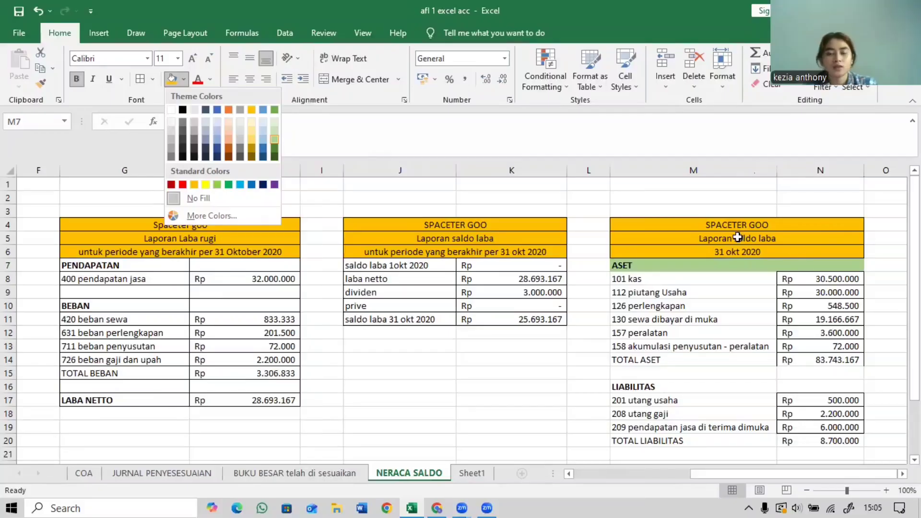
pyautogui.click(275, 136)
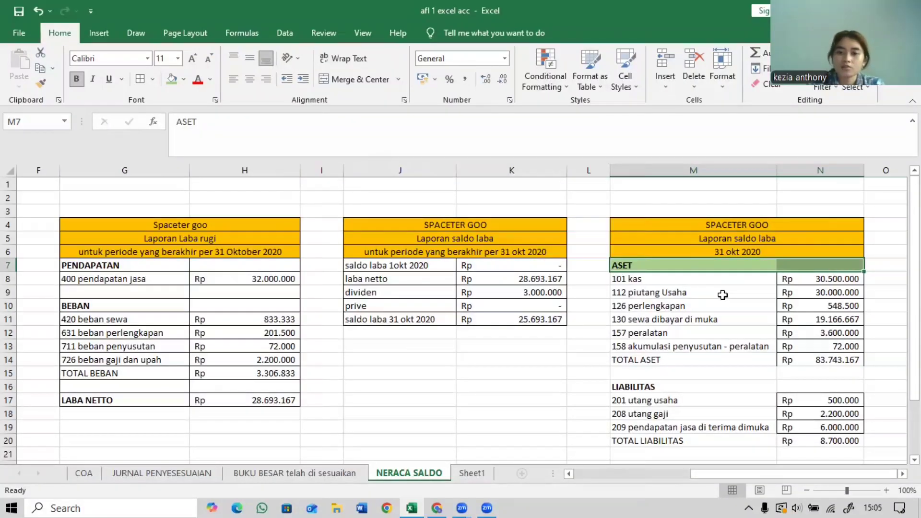
# Merge and center the LIABILITAS heading across M16:N16 and the ASET heading across M7:N7.
pyautogui.scroll(-2, 738, 303)
pyautogui.moveTo(738, 305); pyautogui.dragTo(807, 302)
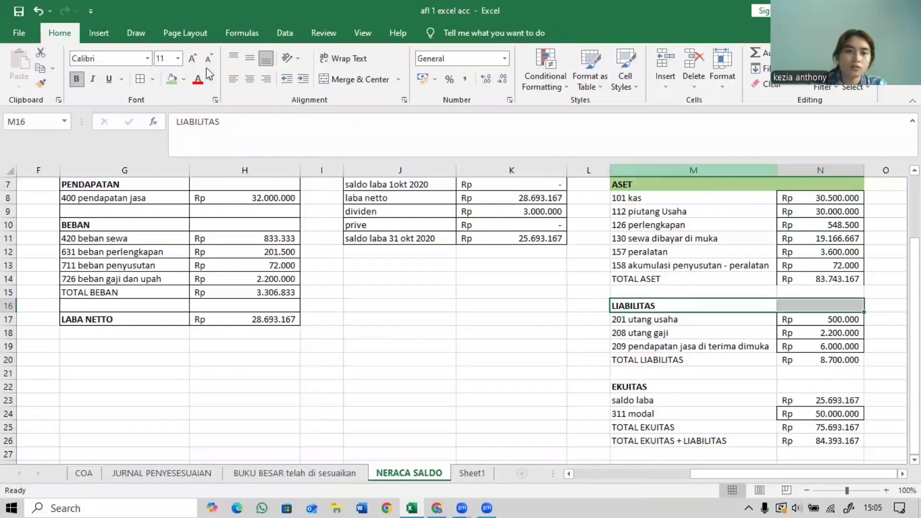
pyautogui.click(364, 80)
pyautogui.moveTo(755, 186); pyautogui.dragTo(792, 184)
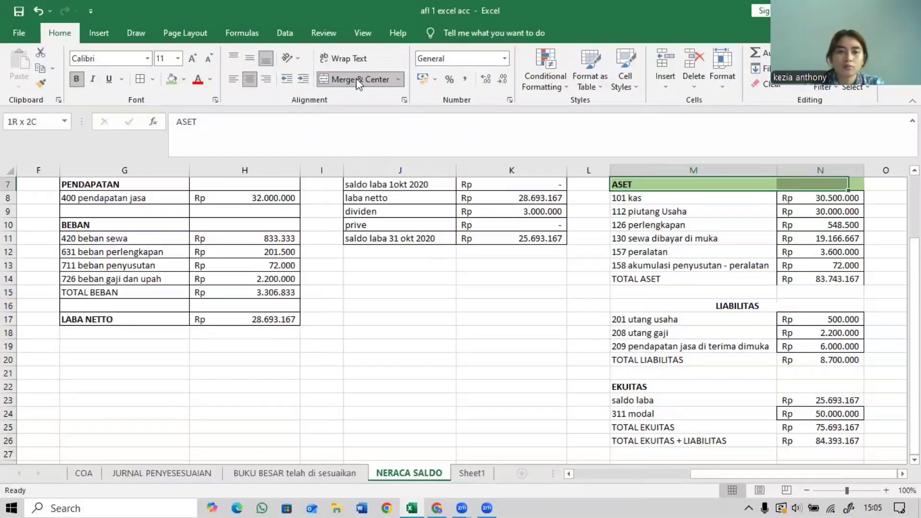
pyautogui.click(364, 79)
# Fill the LIABILITAS heading light green, and merge, center and fill the EKUITAS heading across M22:N22 the same way.
pyautogui.click(621, 307)
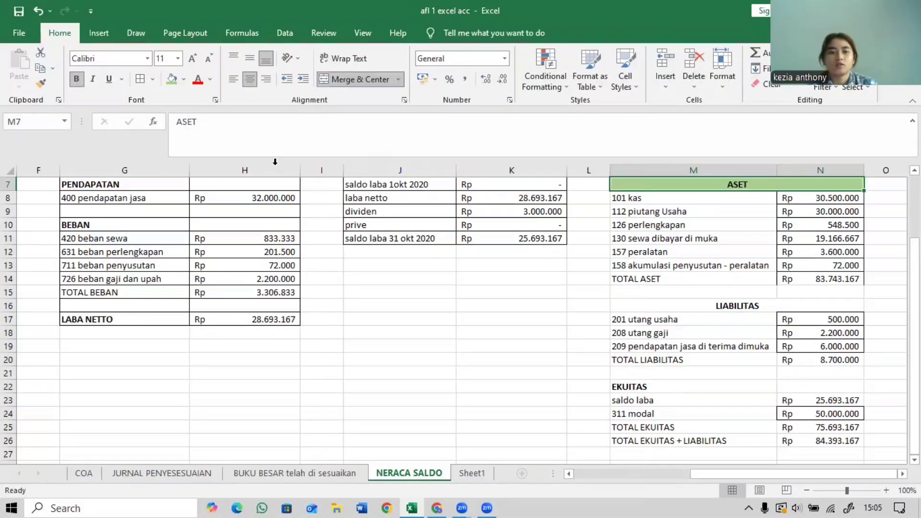
pyautogui.click(172, 80)
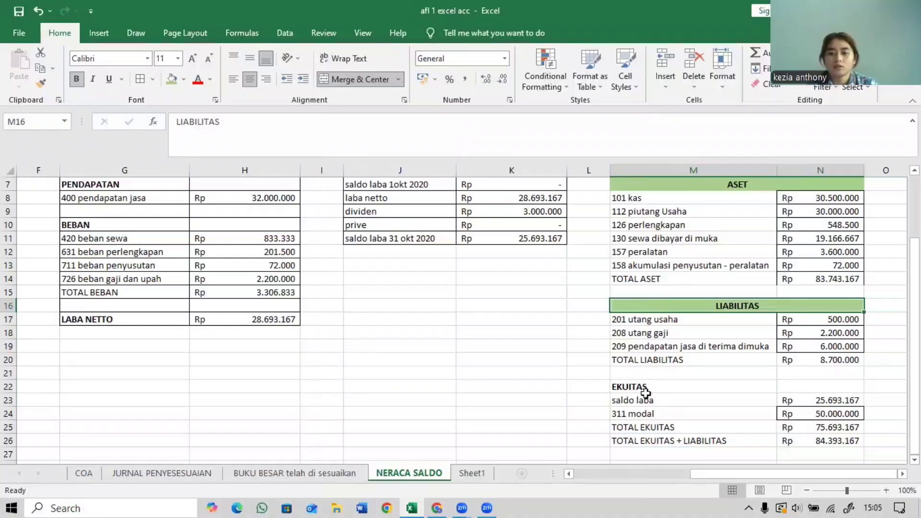
pyautogui.moveTo(766, 387); pyautogui.dragTo(781, 386)
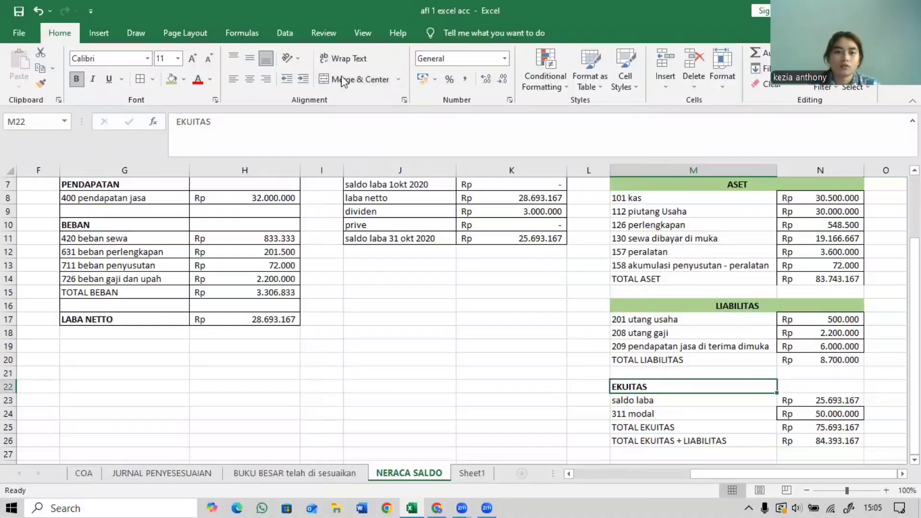
pyautogui.click(360, 79)
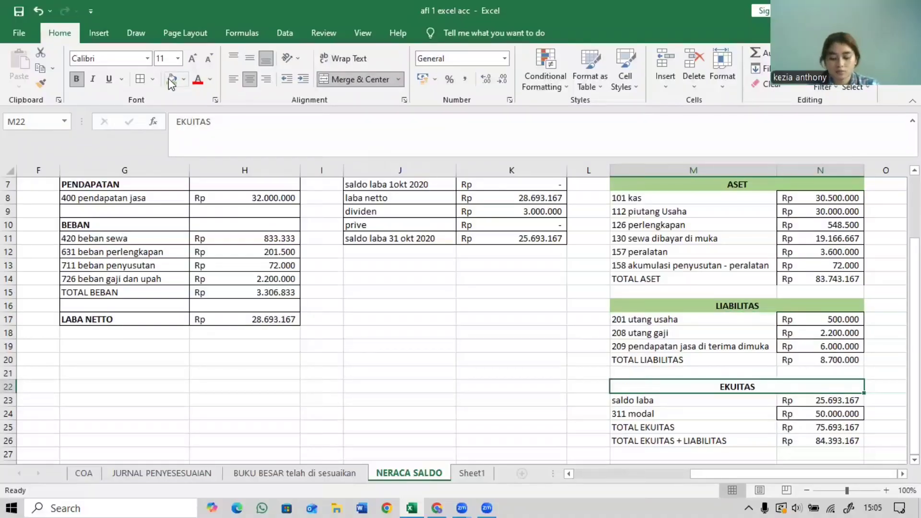
pyautogui.click(171, 79)
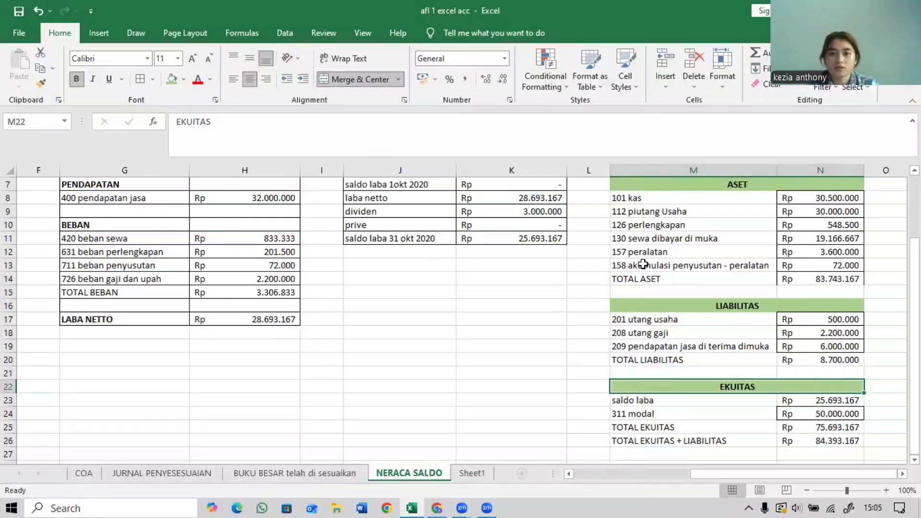
# Apply all borders to the balance sheet range M7:N26.
pyautogui.scroll(2, 643, 265)
pyautogui.moveTo(642, 264); pyautogui.dragTo(683, 426)
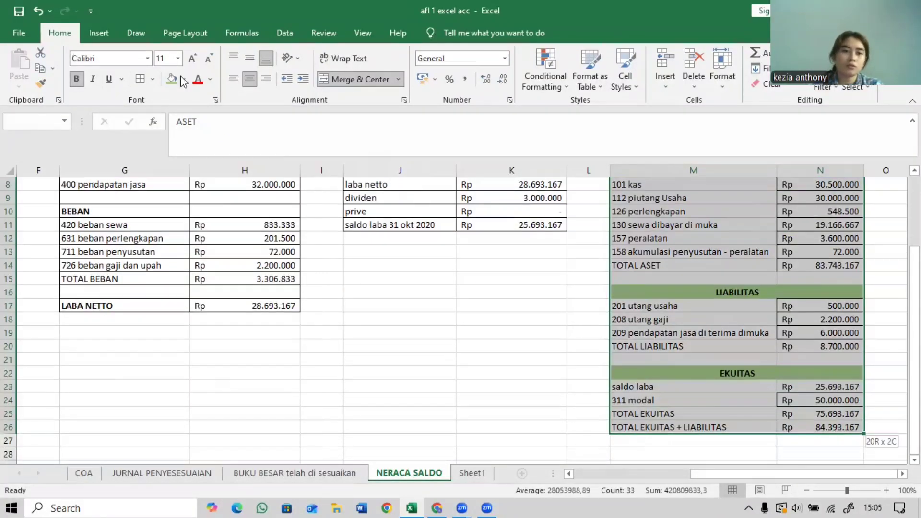
pyautogui.scroll(2, 558, 259)
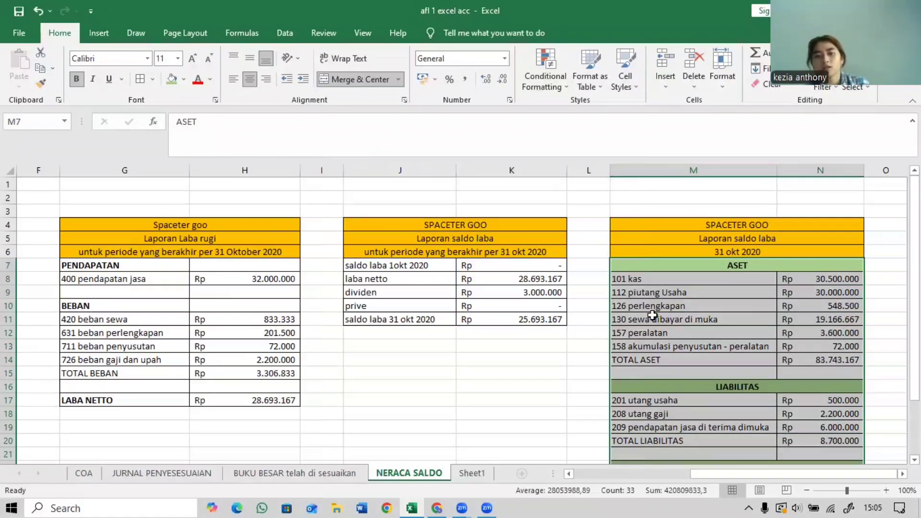
pyautogui.scroll(-2, 653, 314)
pyautogui.scroll(-1, 648, 363)
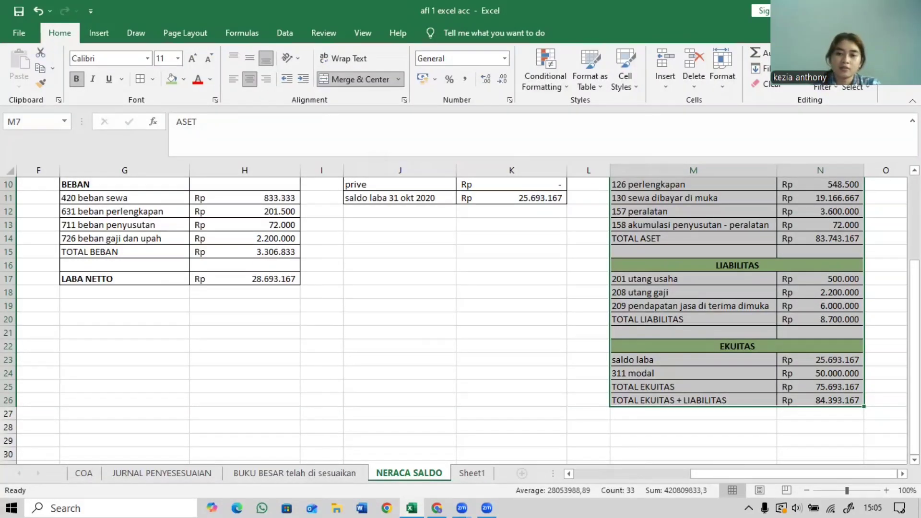
pyautogui.moveTo(737, 473); pyautogui.dragTo(737, 473)
pyautogui.scroll(2, 480, 317)
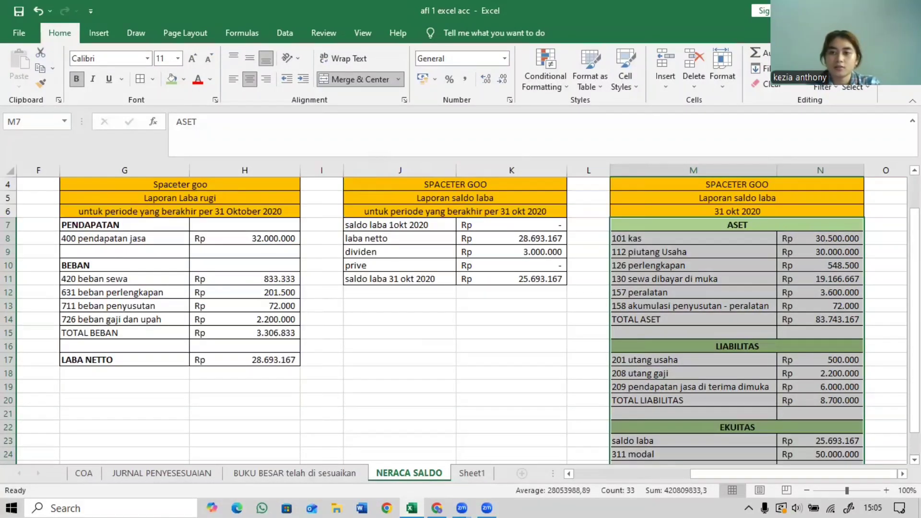
# Copy the three-row SPACETER GOO heading block M4:N6 and paste it at P4.
pyautogui.click(894, 188)
pyautogui.press('Right')
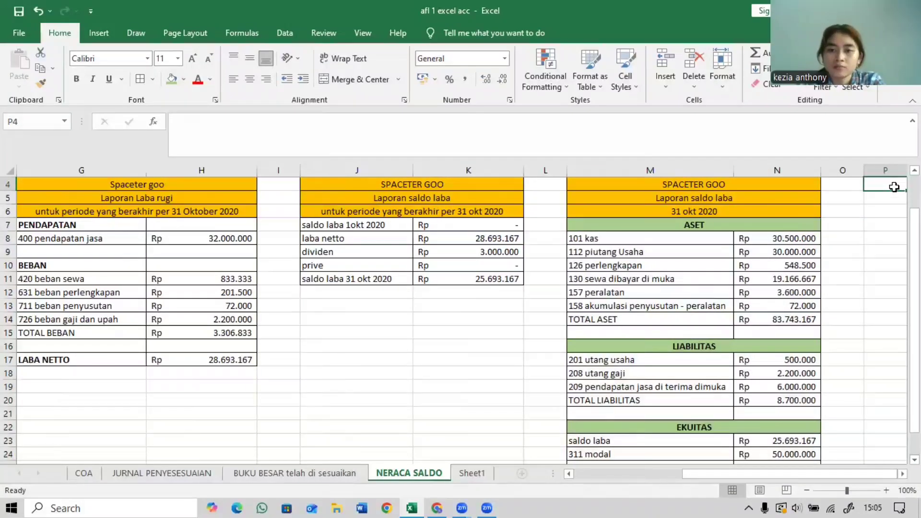
pyautogui.click(679, 186)
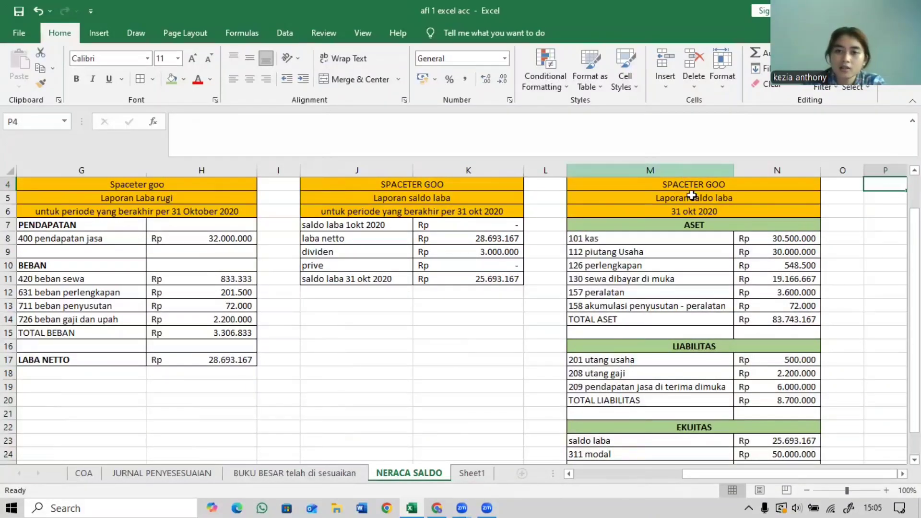
pyautogui.keyDown('shift'); pyautogui.click(713, 211); pyautogui.keyUp('shift')
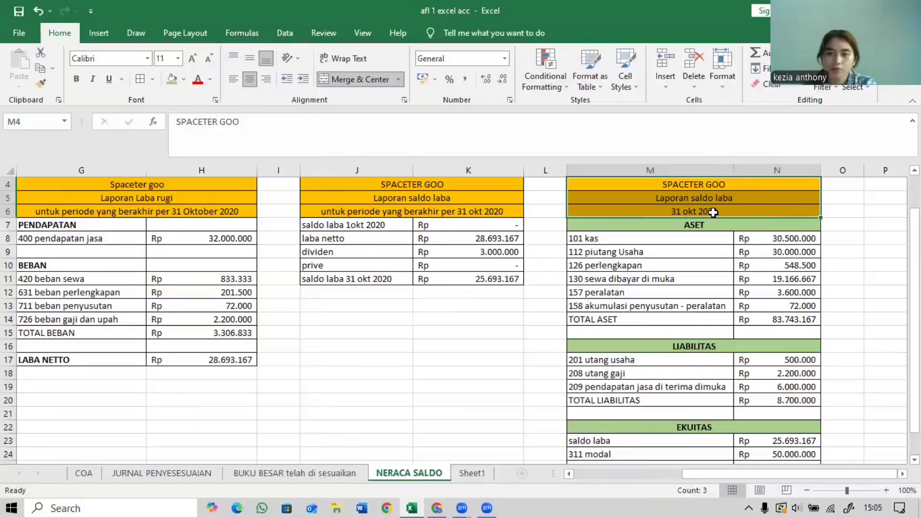
pyautogui.hotkey('ctrl', 'c')
pyautogui.click(886, 183)
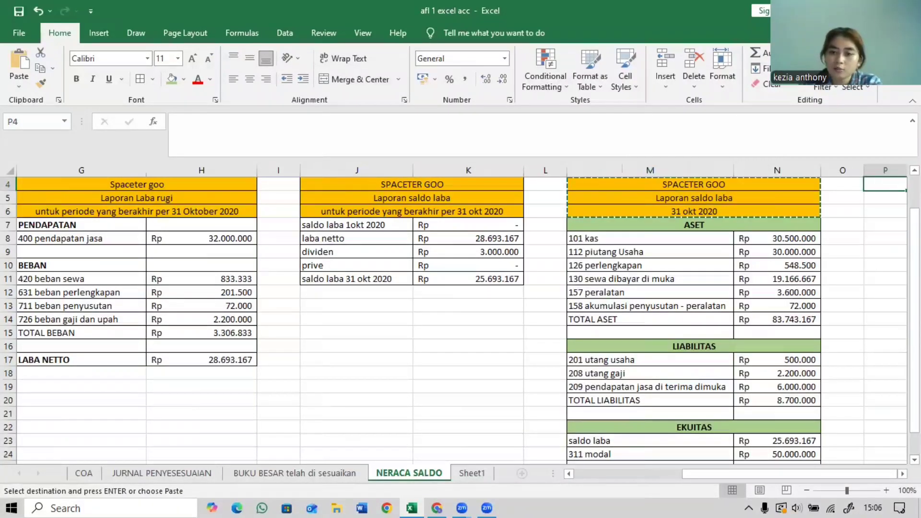
pyautogui.hotkey('ctrl', 'v')
pyautogui.hscroll(2, 887, 260)
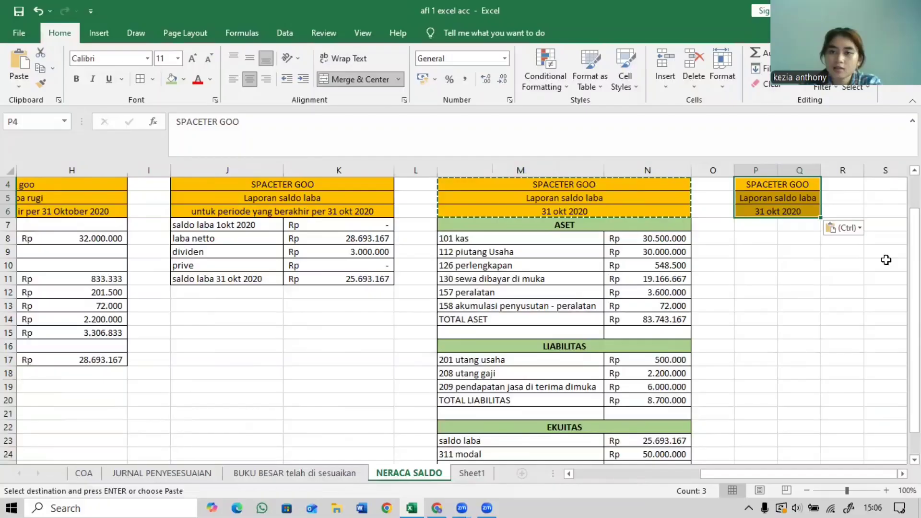
# Widen columns P and Q beneath the pasted SPACETER GOO heading block.
pyautogui.click(877, 192)
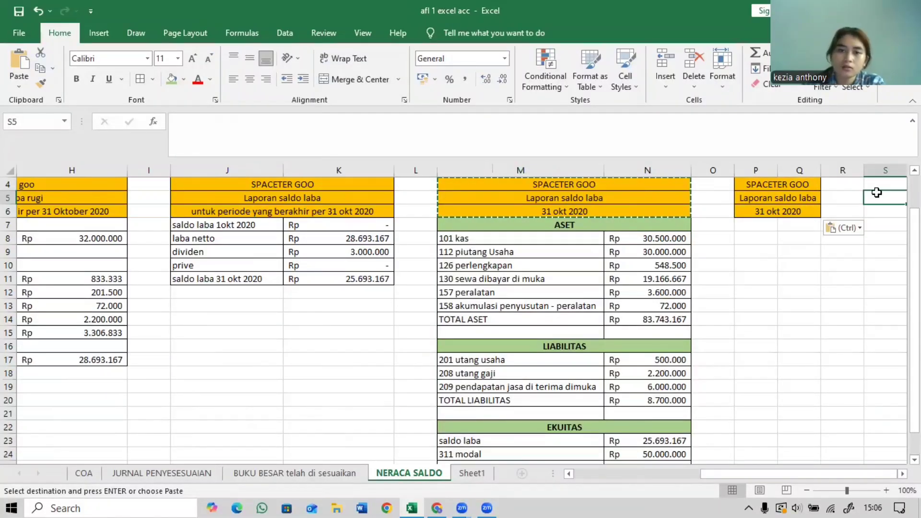
pyautogui.press('Right')
pyautogui.press('Right')
pyautogui.press('Right')
pyautogui.press('Right')
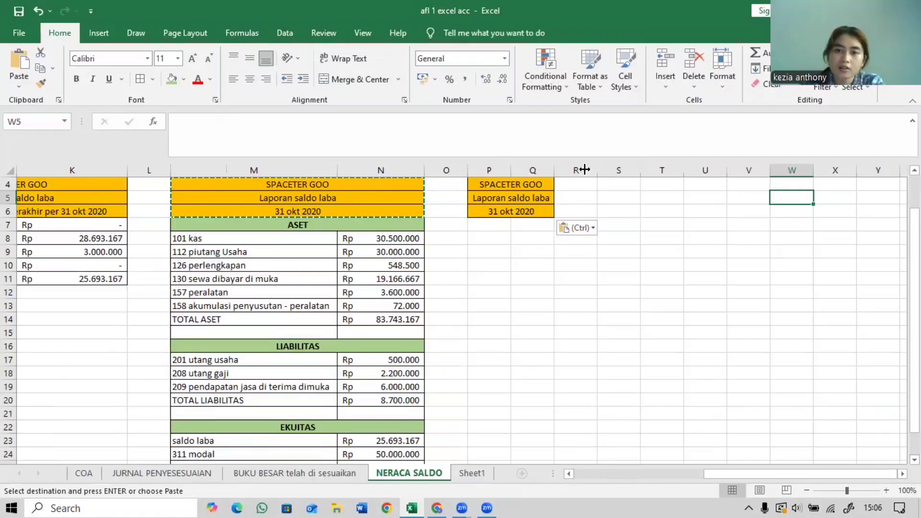
pyautogui.moveTo(590, 171); pyautogui.dragTo(631, 170)
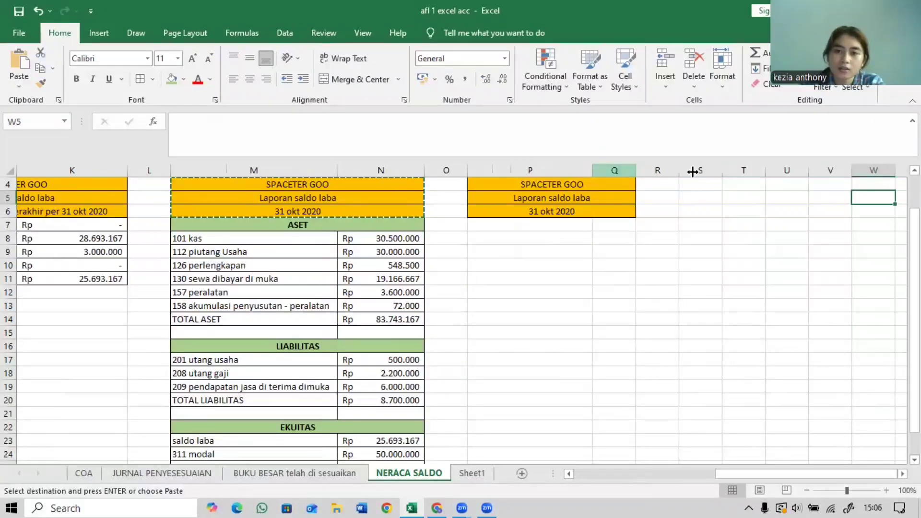
pyautogui.moveTo(695, 172); pyautogui.dragTo(705, 183)
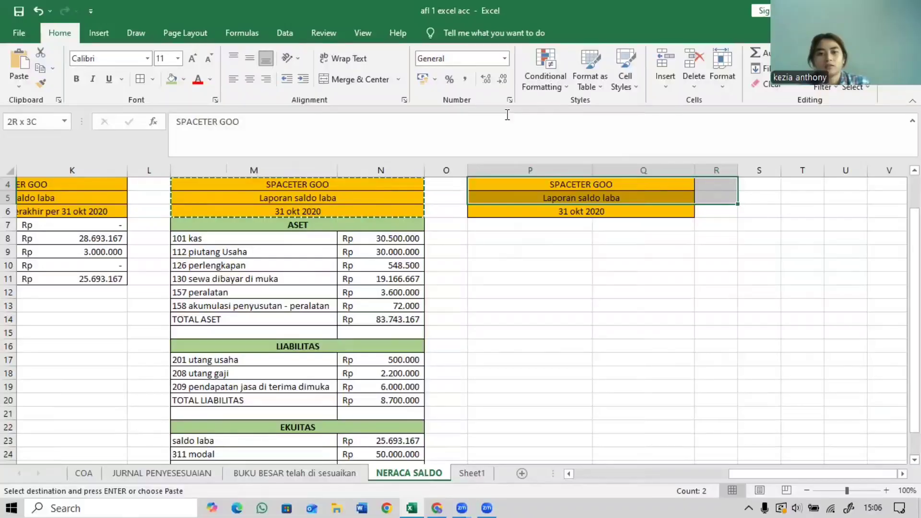
# Re-merge and center the three pasted heading rows to include column R, as P4:R4, P5:R5 and P6:R6.
pyautogui.click(386, 79)
pyautogui.click(332, 79)
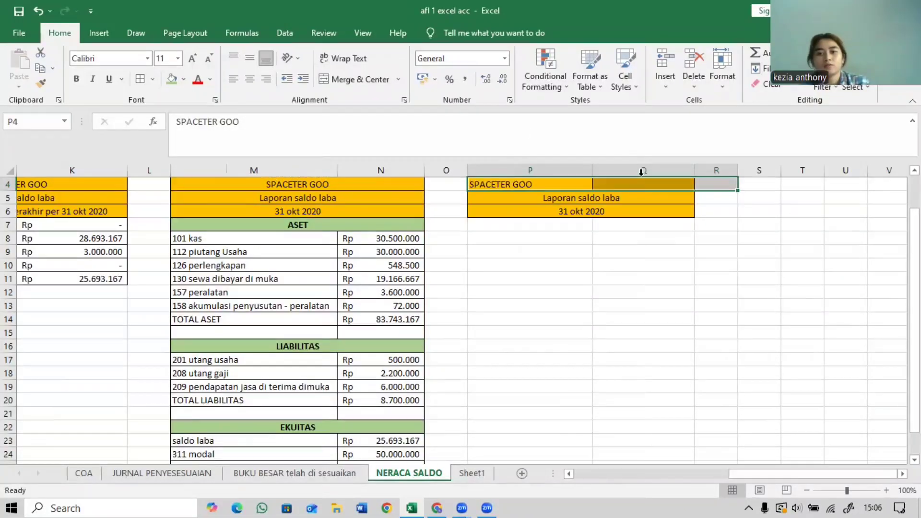
pyautogui.click(332, 80)
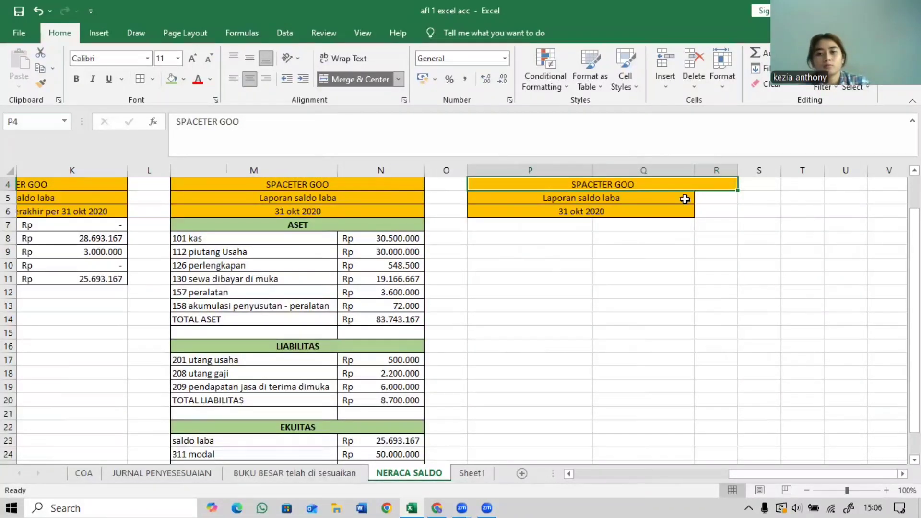
pyautogui.moveTo(642, 197); pyautogui.dragTo(710, 198)
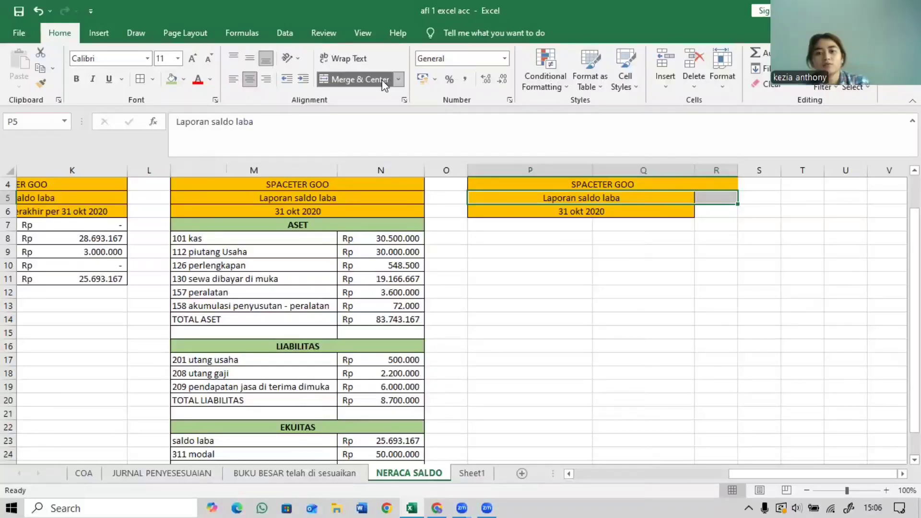
pyautogui.click(383, 82)
pyautogui.click(384, 83)
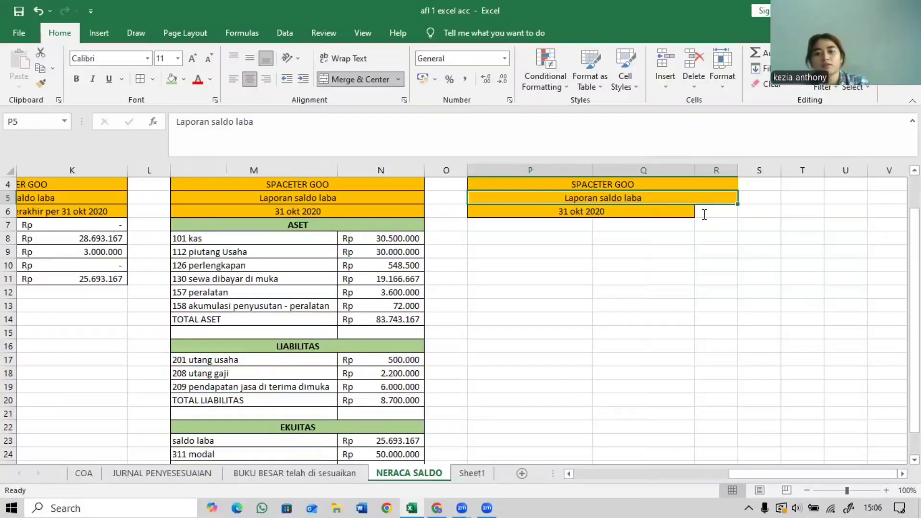
pyautogui.click(658, 207)
pyautogui.doubleClick(668, 211)
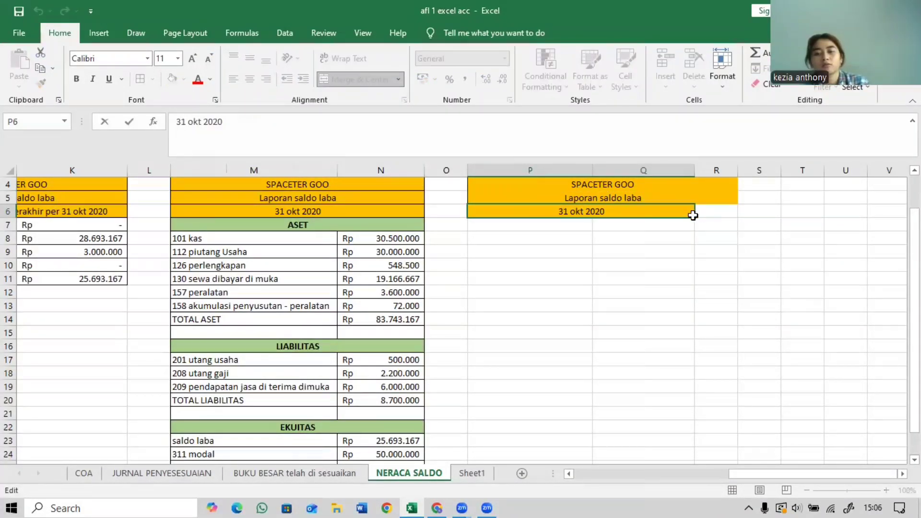
pyautogui.moveTo(693, 216); pyautogui.dragTo(710, 214)
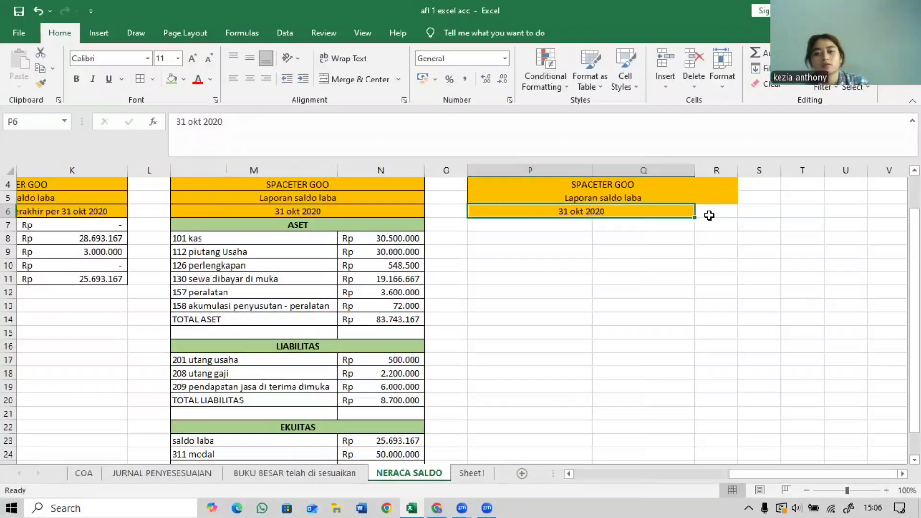
pyautogui.click(381, 79)
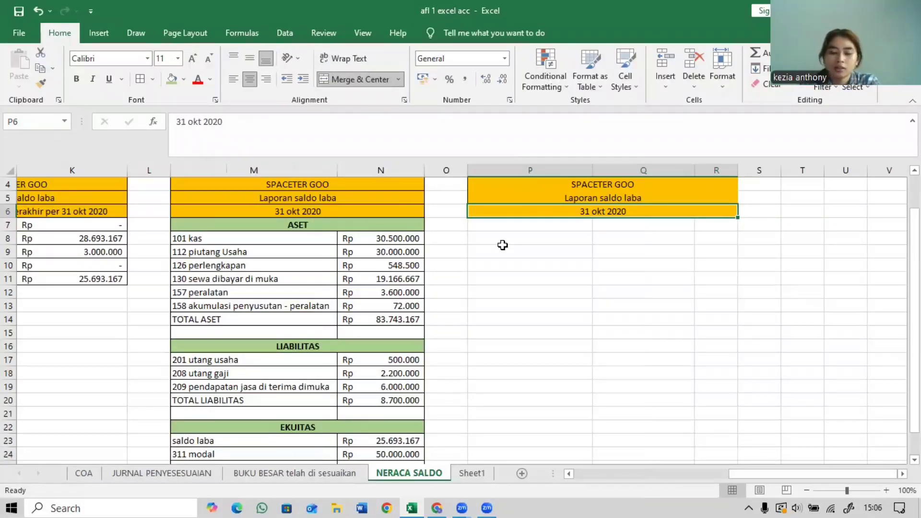
# Enter the bold heading "Arus kas dari kegiatan operasional:" in P7.
pyautogui.click(525, 220)
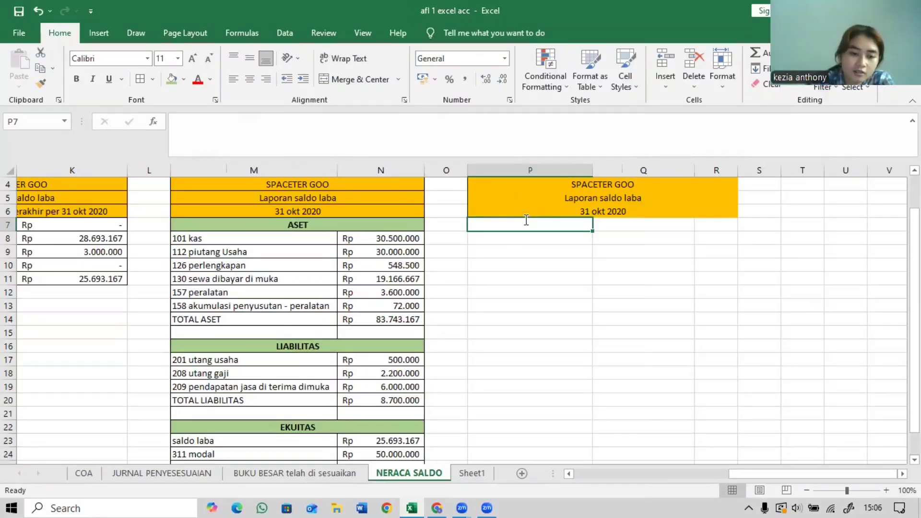
pyautogui.doubleClick(526, 220)
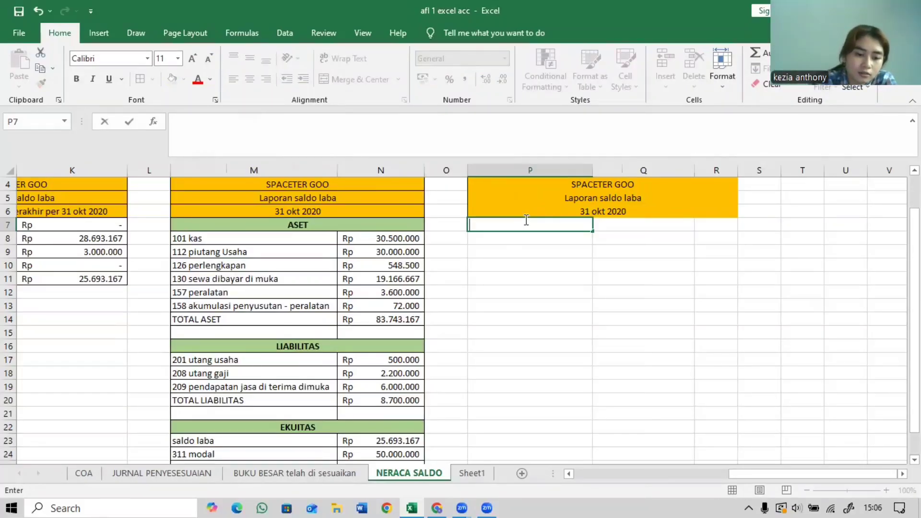
pyautogui.hotkey('ctrl', 'b')
pyautogui.write('aRUS')
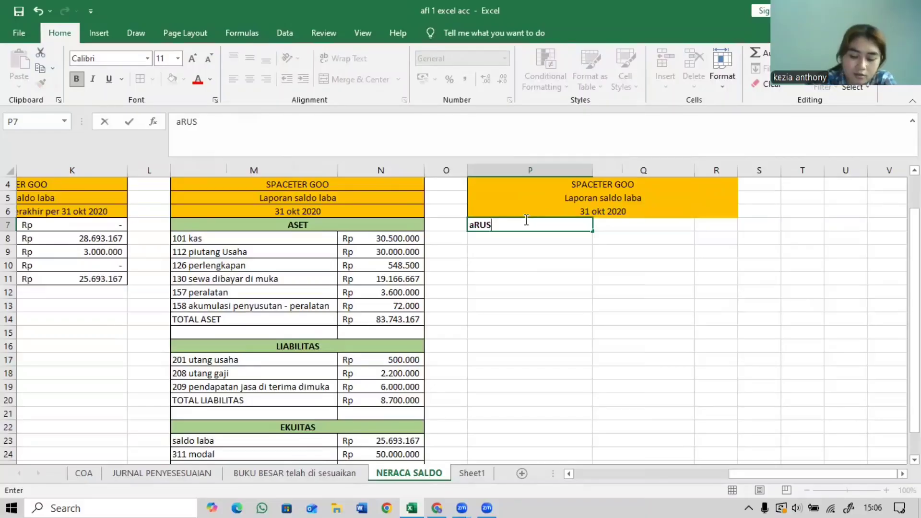
pyautogui.write(' kas ')
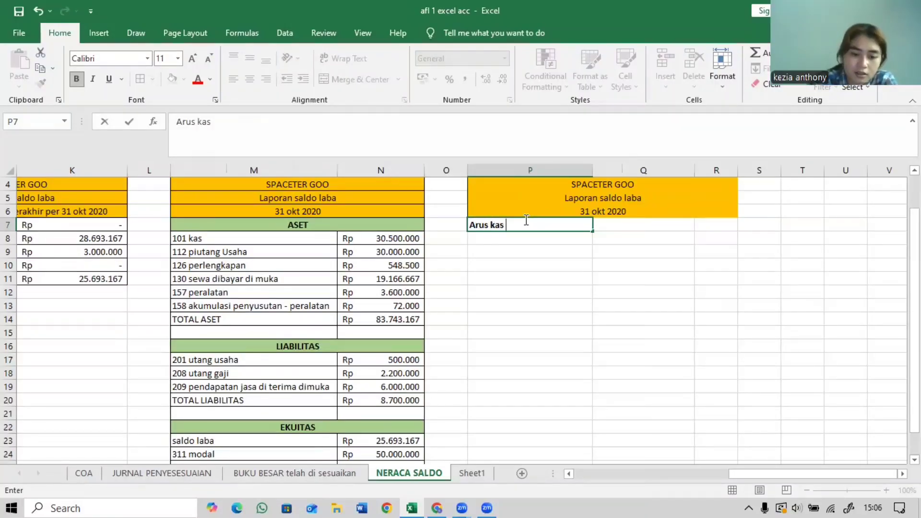
pyautogui.write('dari kegiatan ')
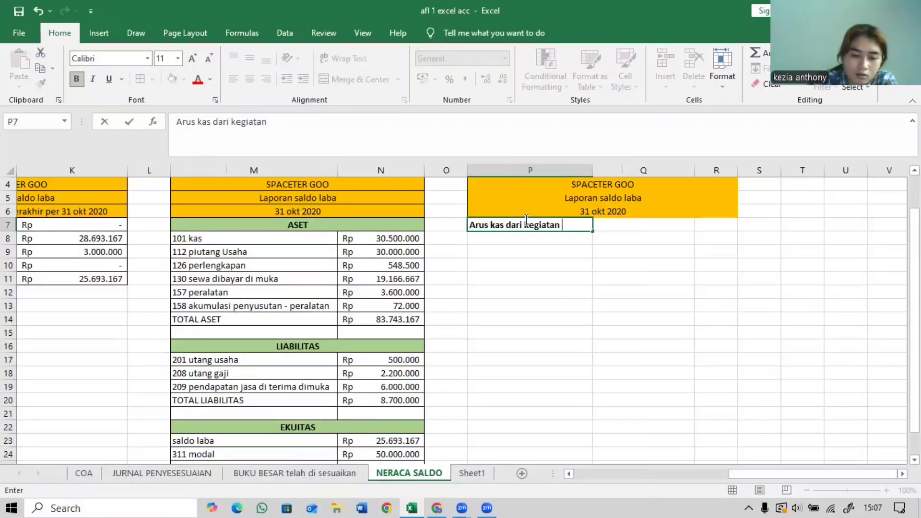
pyautogui.write('oper')
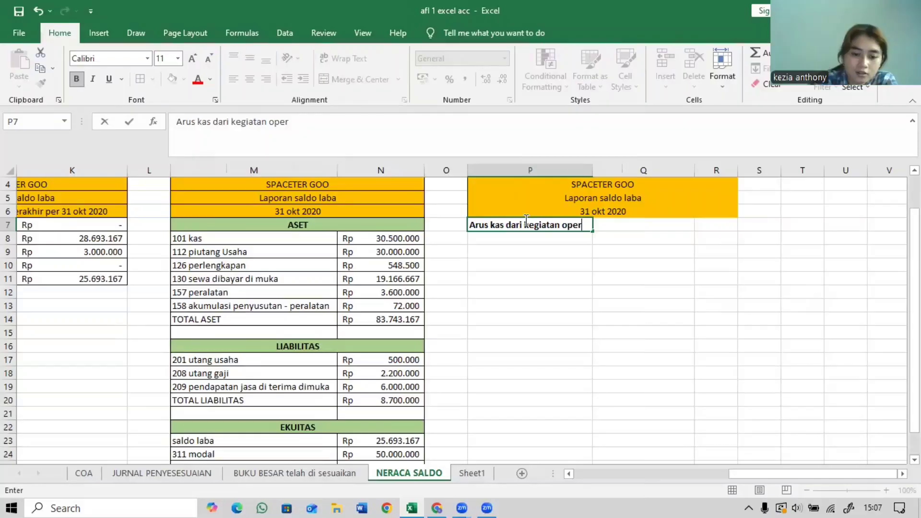
pyautogui.write('asional')
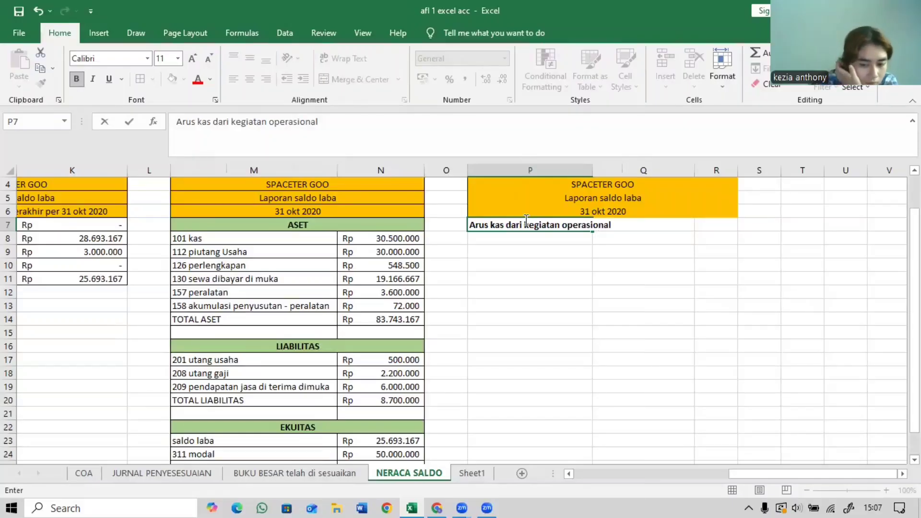
pyautogui.write(':')
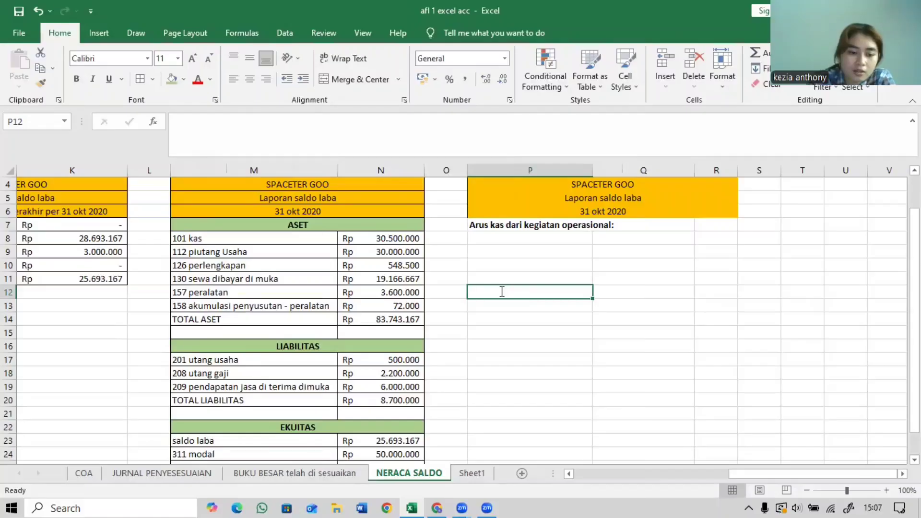
# Enter the bold heading "Arus kas dari kegiatan investasi" in P12.
pyautogui.hotkey('ctrl', 'b')
pyautogui.write('Arus ')
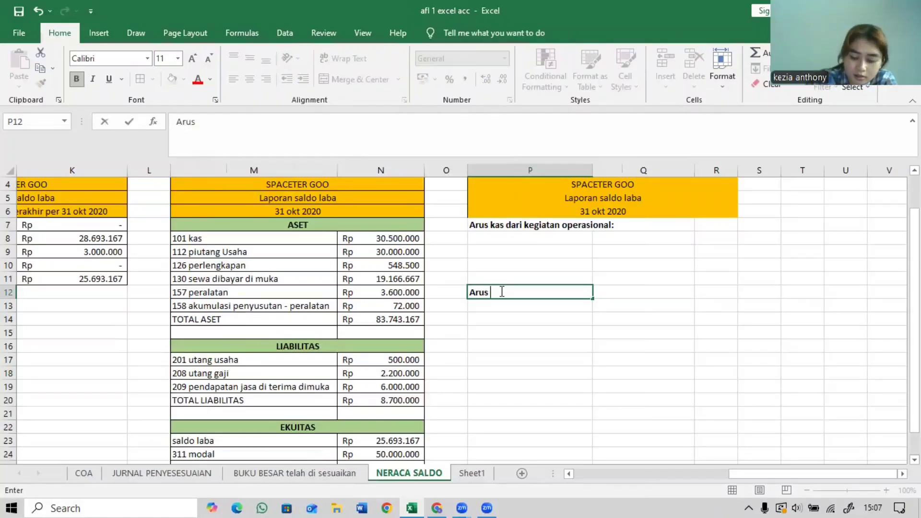
pyautogui.write('kas')
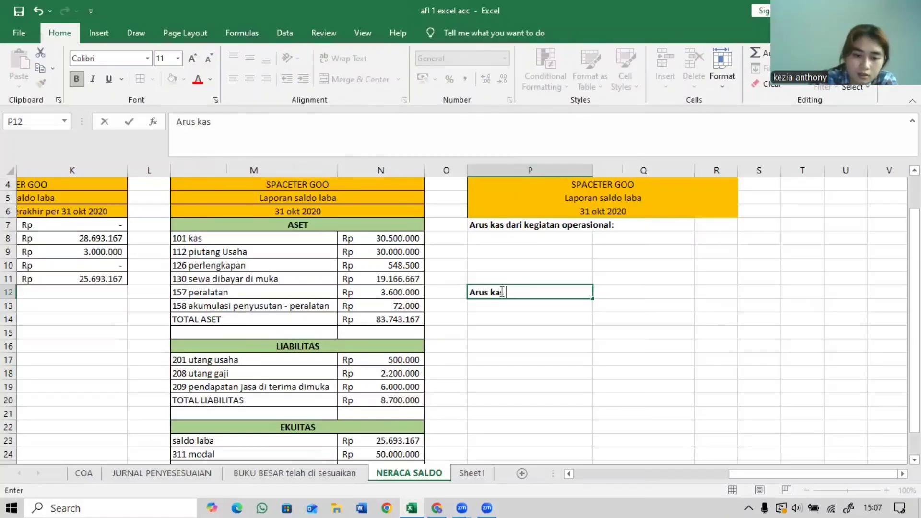
pyautogui.write(' dari kegiatan ')
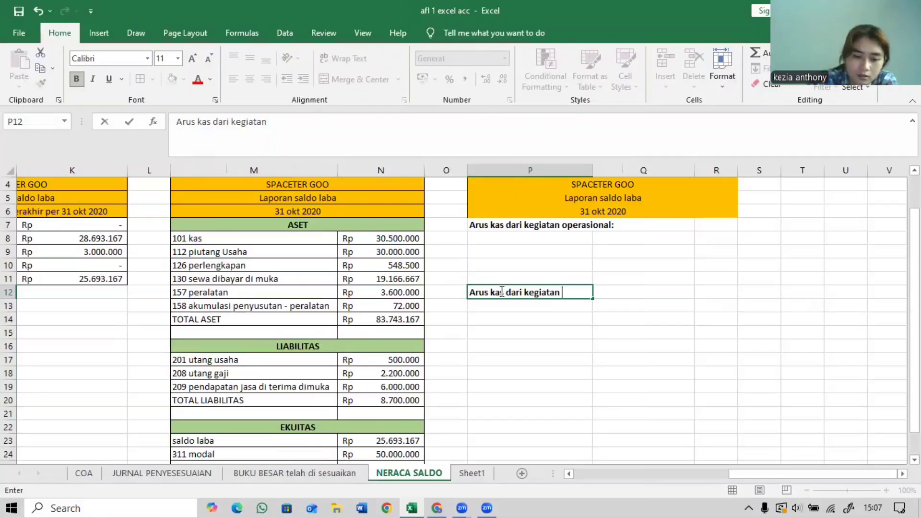
pyautogui.write('invest')
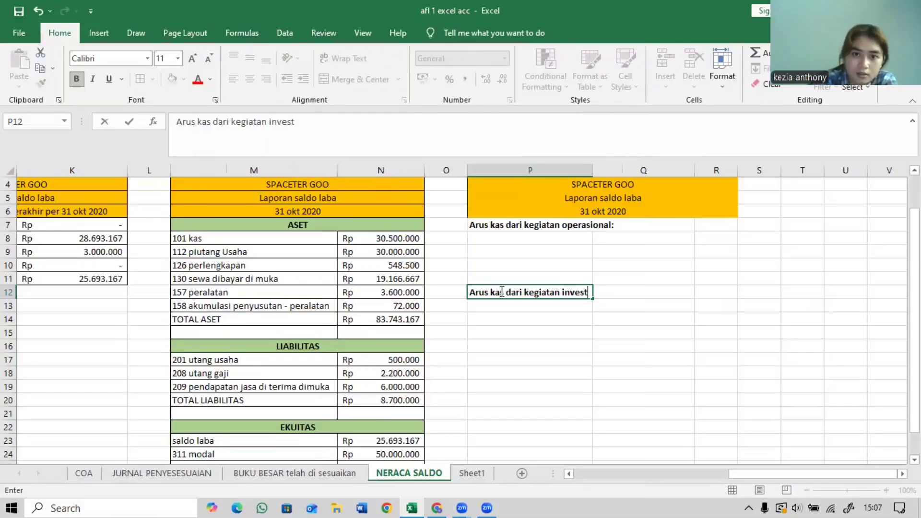
pyautogui.write('adi')
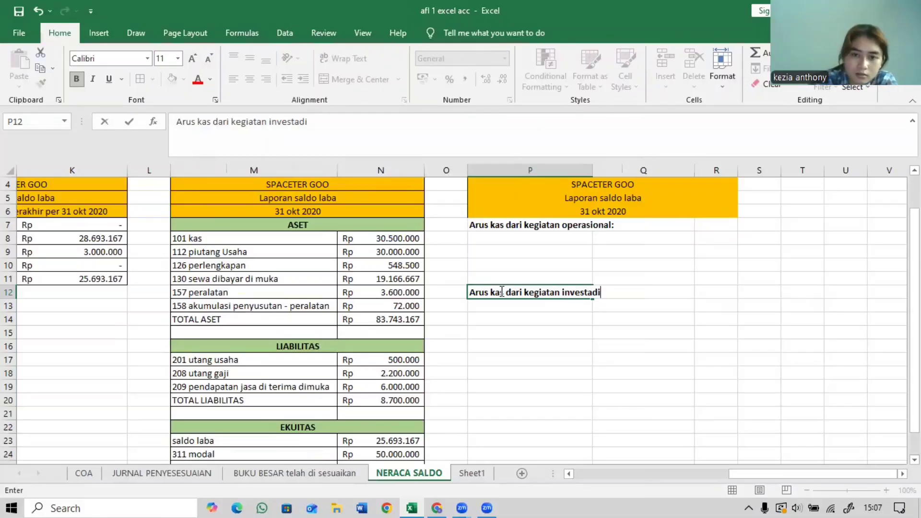
pyautogui.press('BackSpace')
pyautogui.press('BackSpace')
pyautogui.write('si')
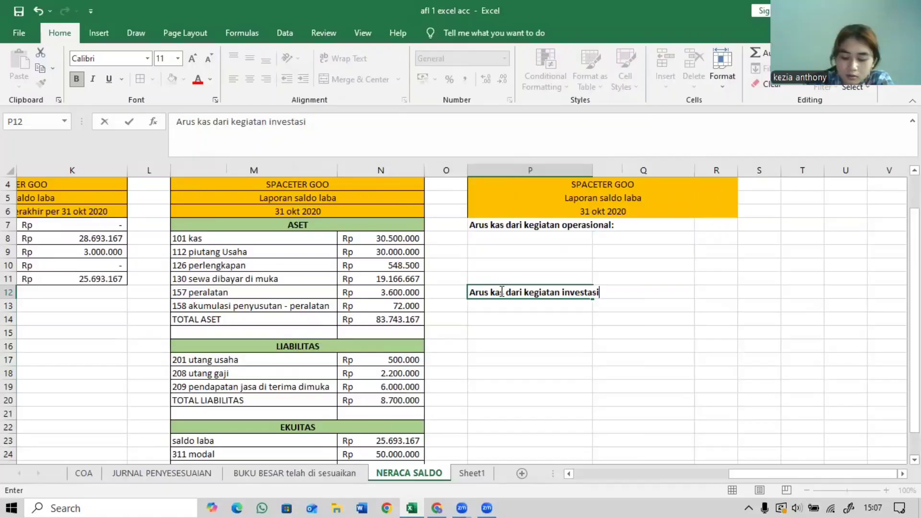
# Enter the bold heading "Arus kas dari kegiatan pendanaan:" in P15.
pyautogui.click(508, 336)
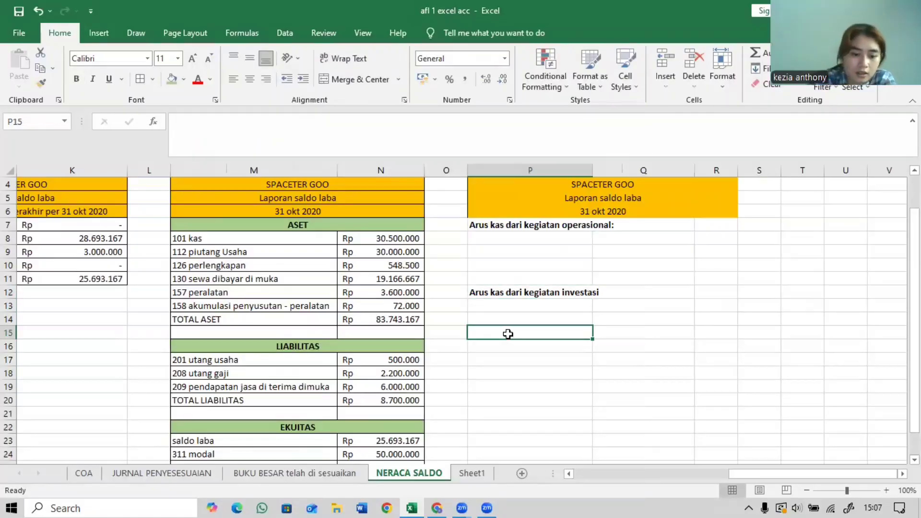
pyautogui.hotkey('ctrl', 'b')
pyautogui.write('Ar')
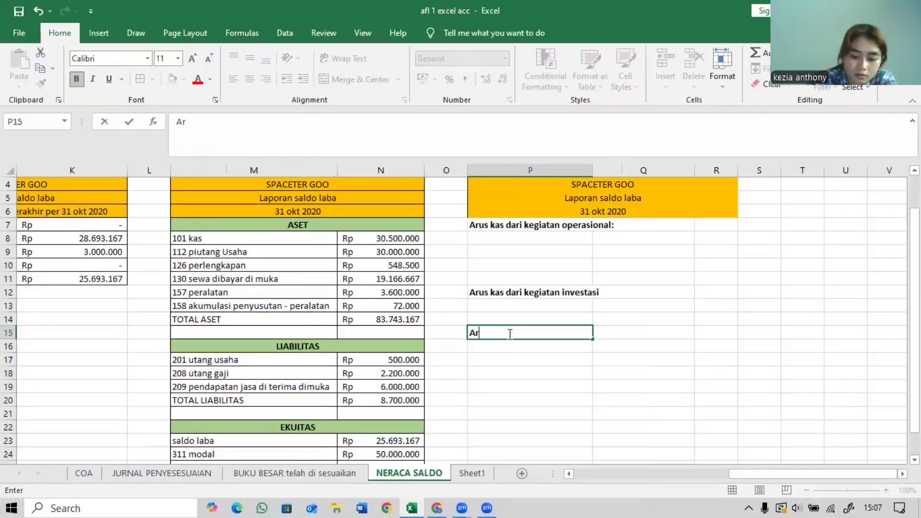
pyautogui.write('us ka')
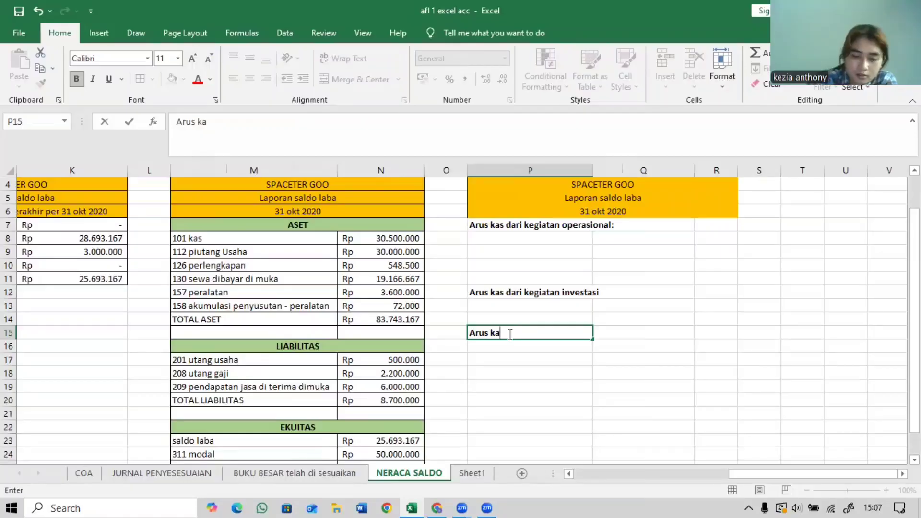
pyautogui.write('as')
pyautogui.press('BackSpace')
pyautogui.press('BackSpace')
pyautogui.write('s')
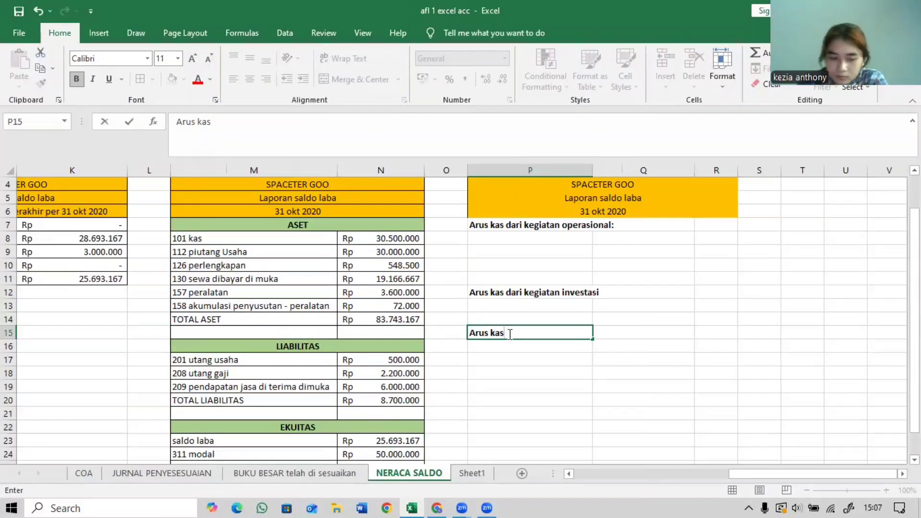
pyautogui.write(' dar')
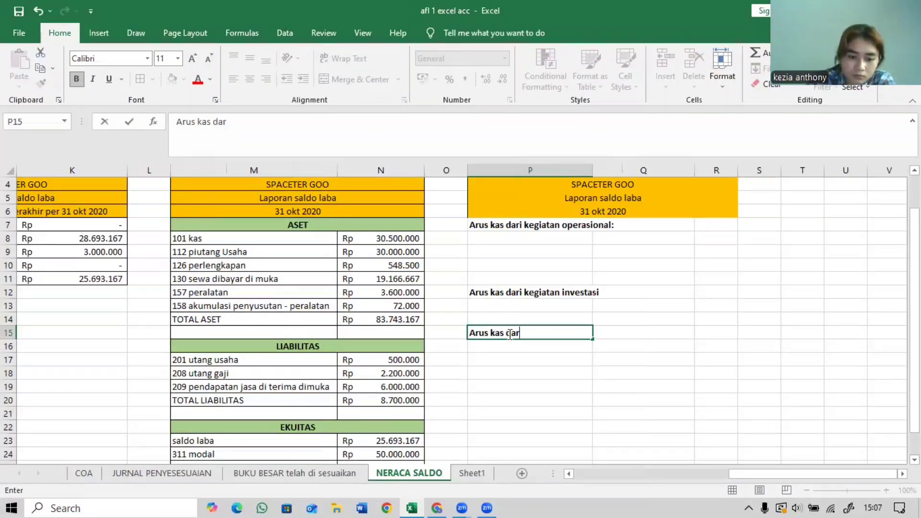
pyautogui.write('i kegiatan')
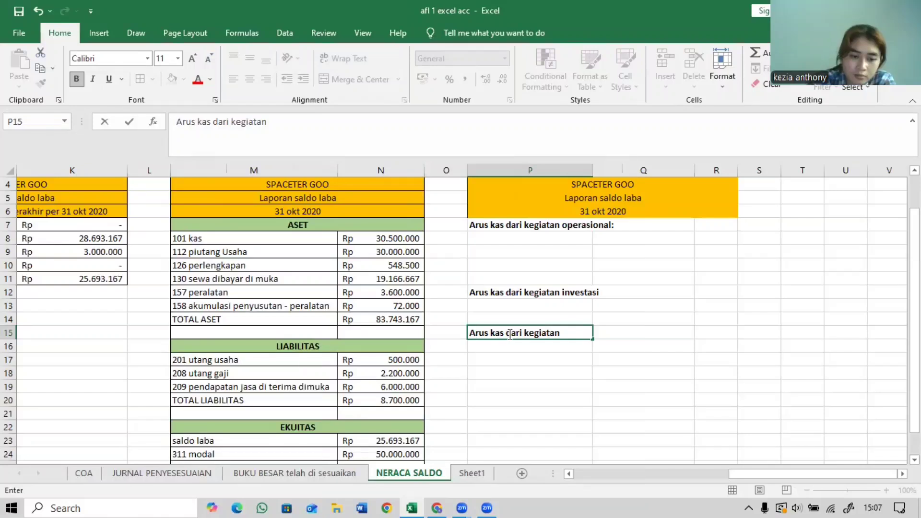
pyautogui.write(' pendanaa')
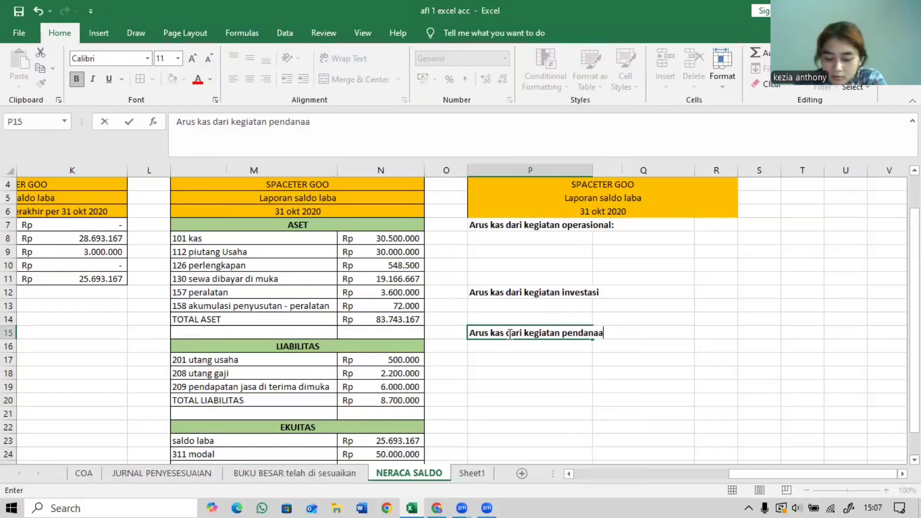
pyautogui.write('b')
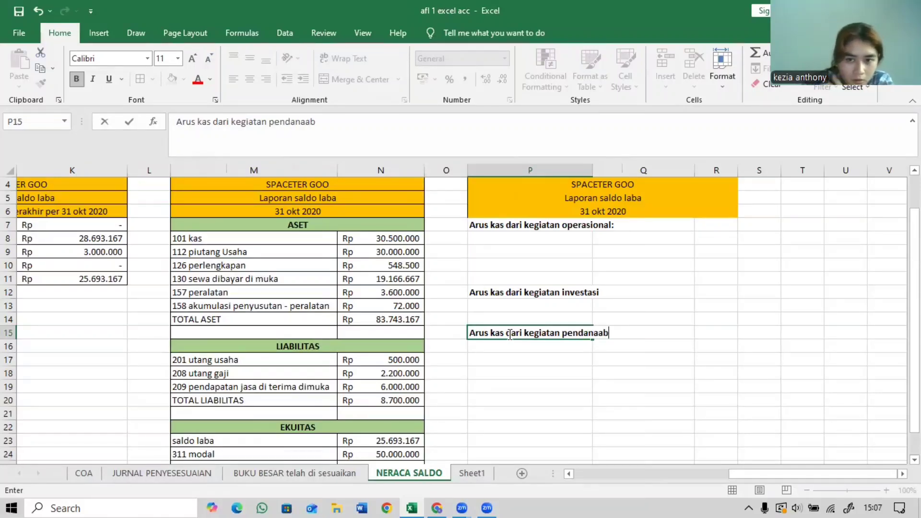
pyautogui.write(':')
pyautogui.press('BackSpace')
pyautogui.press('BackSpace')
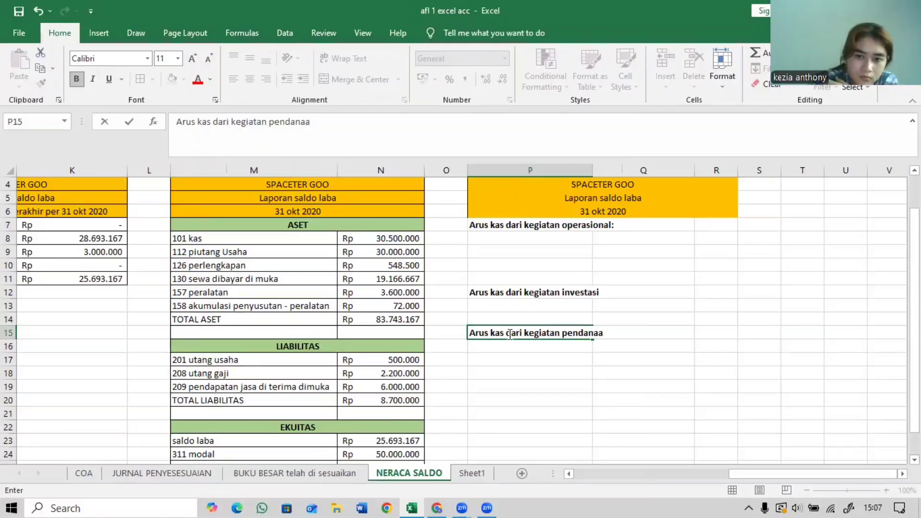
pyautogui.write('n:')
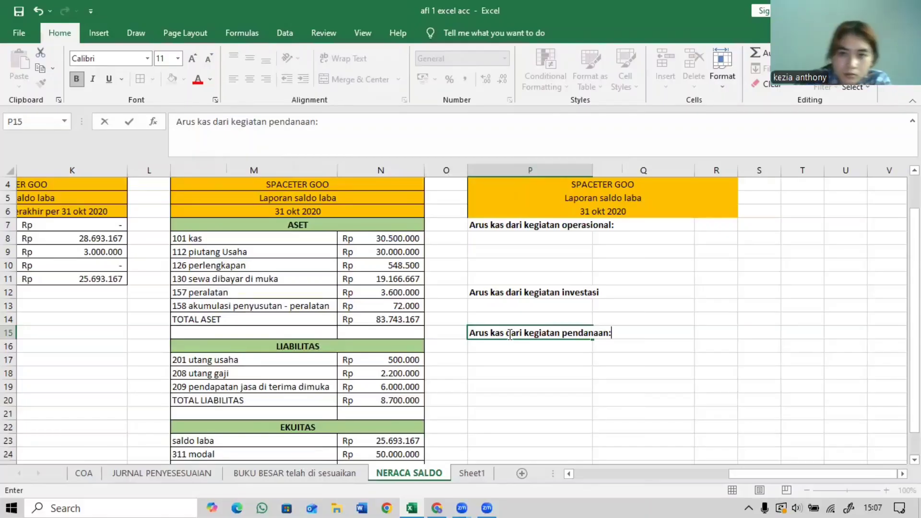
# Add a colon to the end of the "Arus kas dari kegiatan investasi" heading in P12.
pyautogui.click(597, 291)
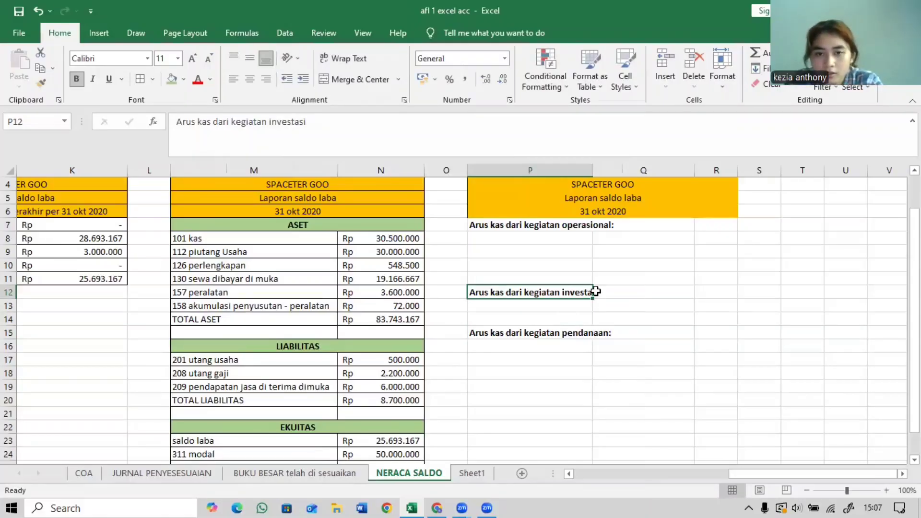
pyautogui.click(561, 132)
pyautogui.write(':')
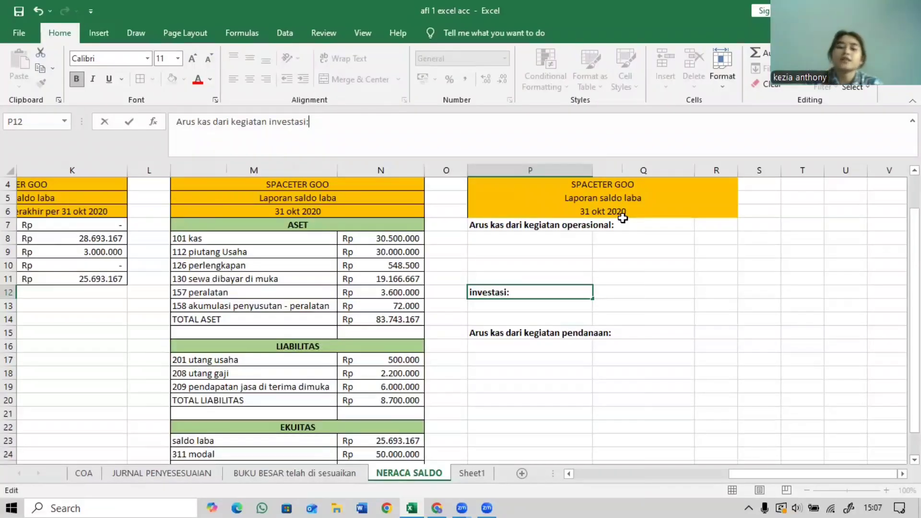
# Copy the 101 kas pivot table from the BUKU BESAR telah di sesuaikan sheet to U6 of NERACA SALDO.
pyautogui.click(280, 475)
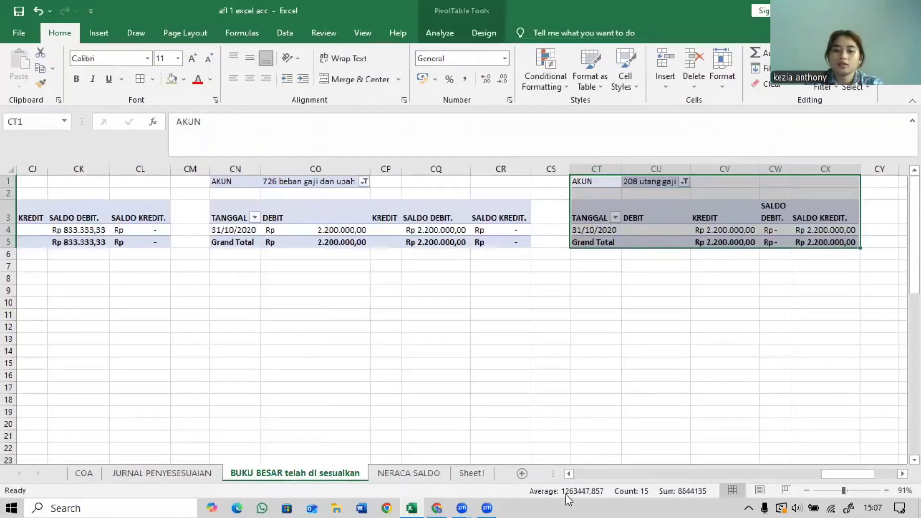
pyautogui.moveTo(848, 474); pyautogui.dragTo(568, 500)
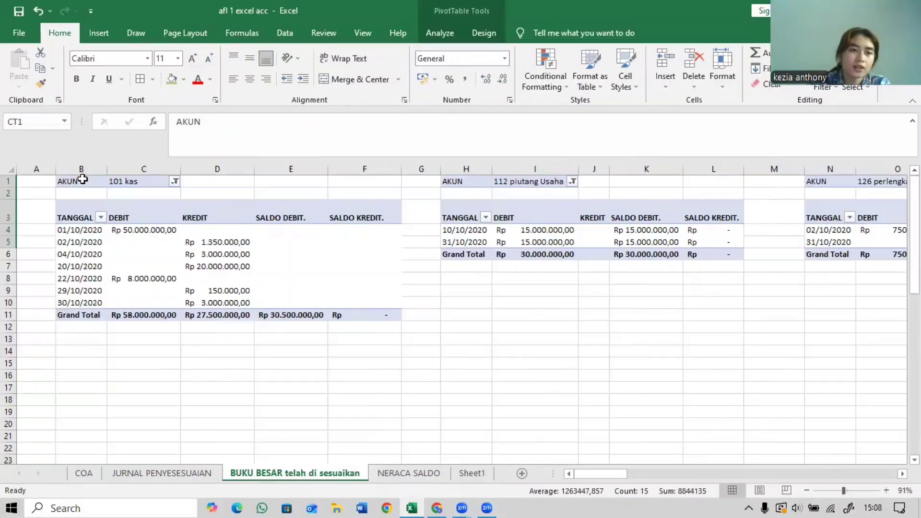
pyautogui.moveTo(146, 211); pyautogui.dragTo(386, 309)
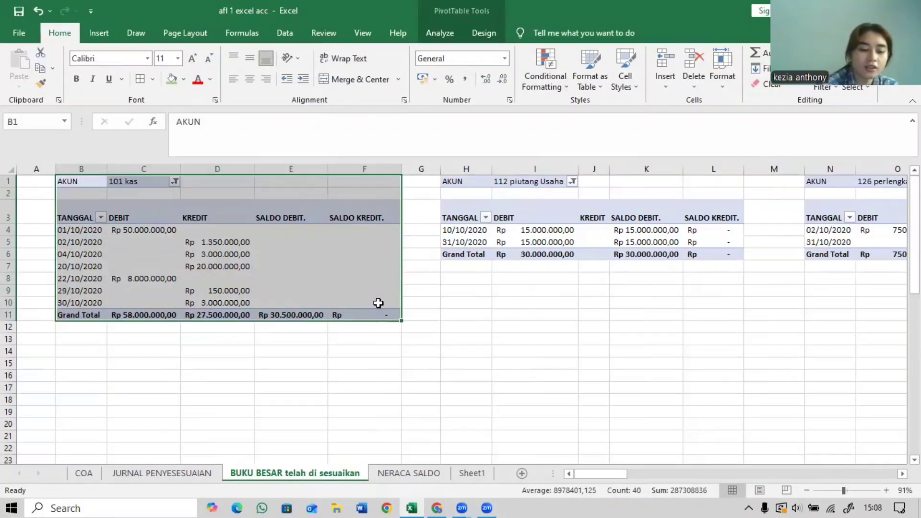
pyautogui.hotkey('ctrl', 'c')
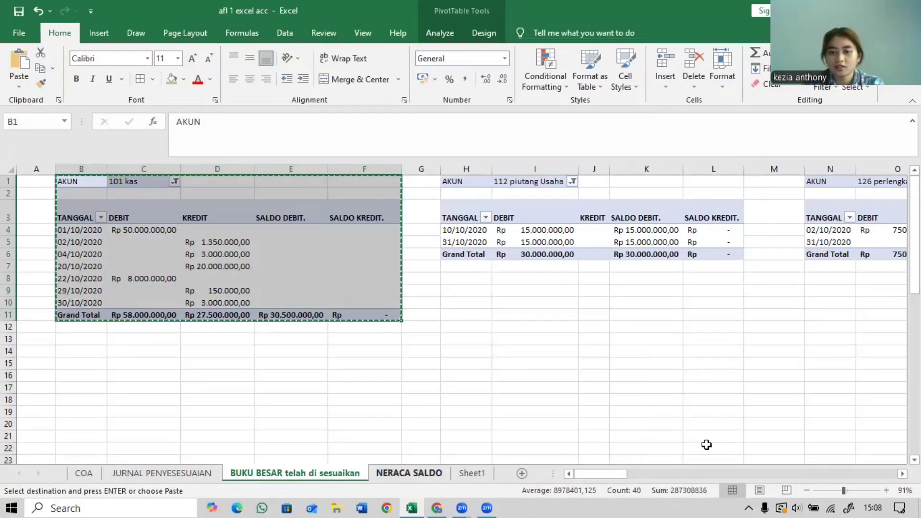
pyautogui.hotkey('ctrl', 'pagedown')
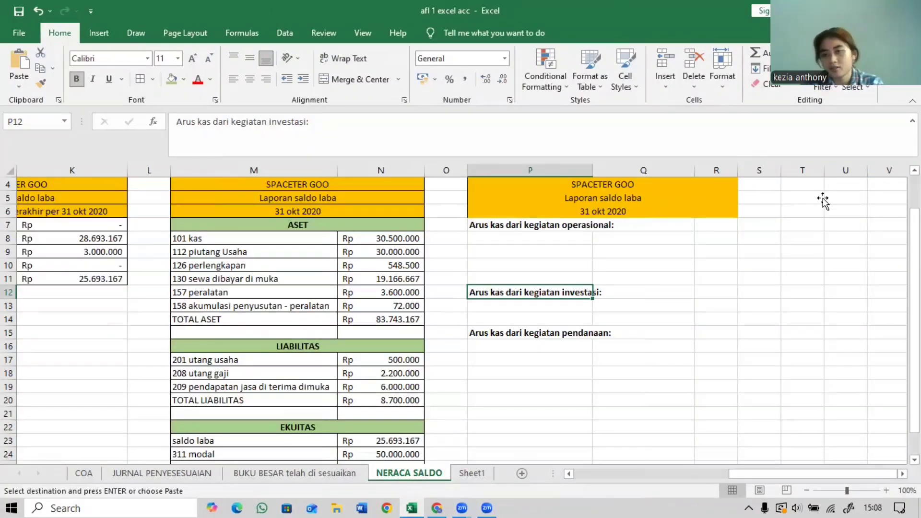
pyautogui.click(843, 210)
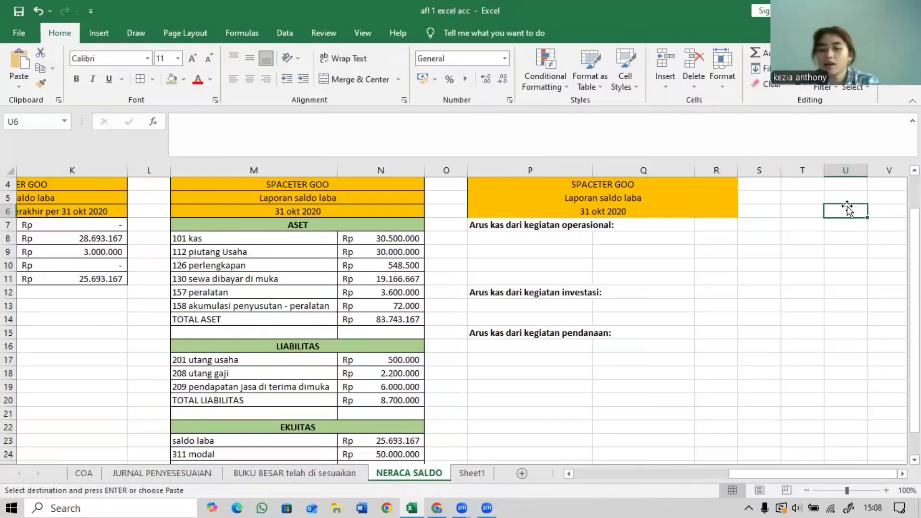
pyautogui.hotkey('ctrl', 'v')
# Autofit columns U through Y to the contents of the pasted 101 kas pivot table.
pyautogui.hscroll(2, 602, 225)
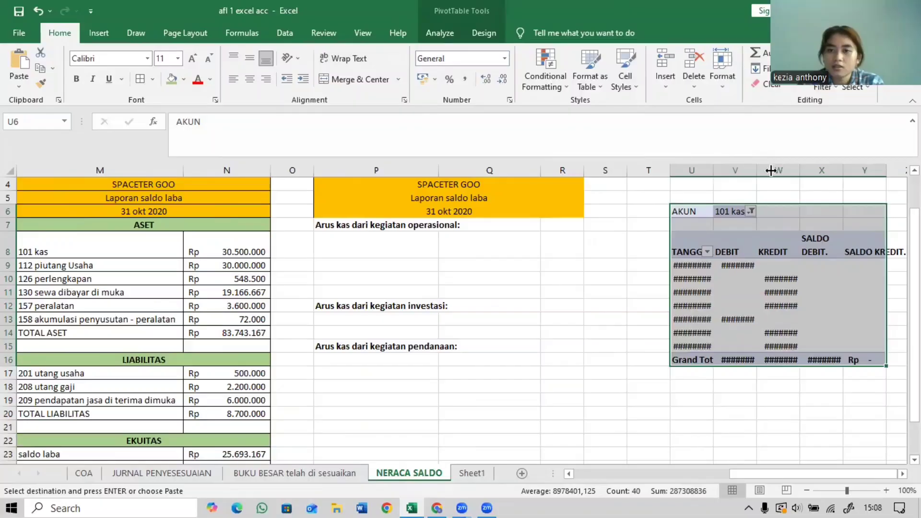
pyautogui.doubleClick(713, 171)
pyautogui.doubleClick(771, 170)
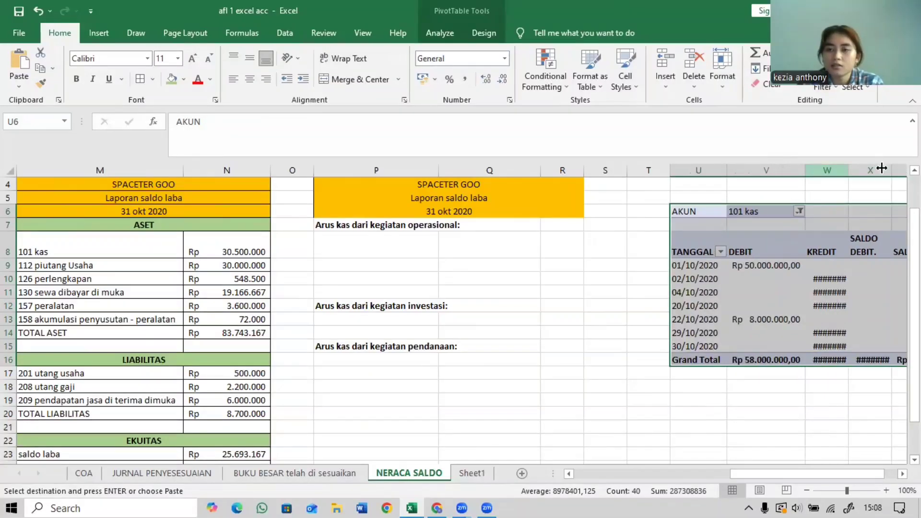
pyautogui.doubleClick(882, 169)
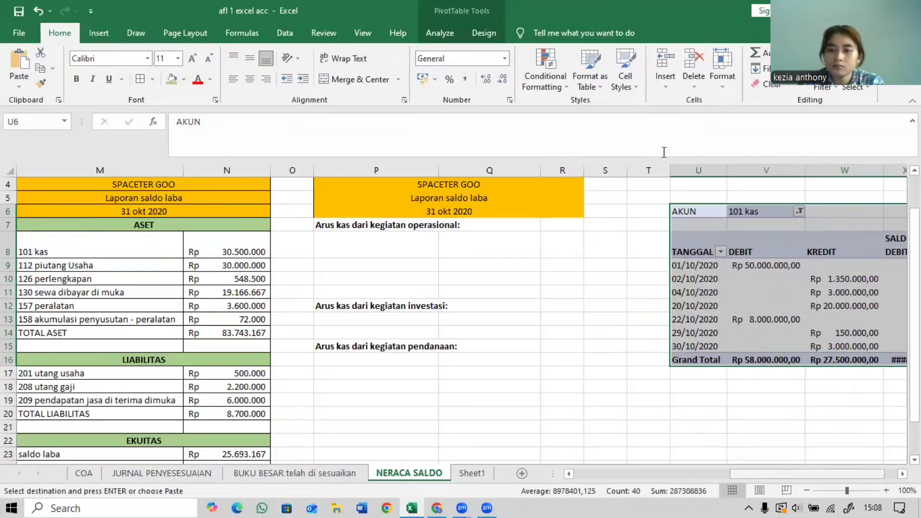
pyautogui.hscroll(1, 762, 167)
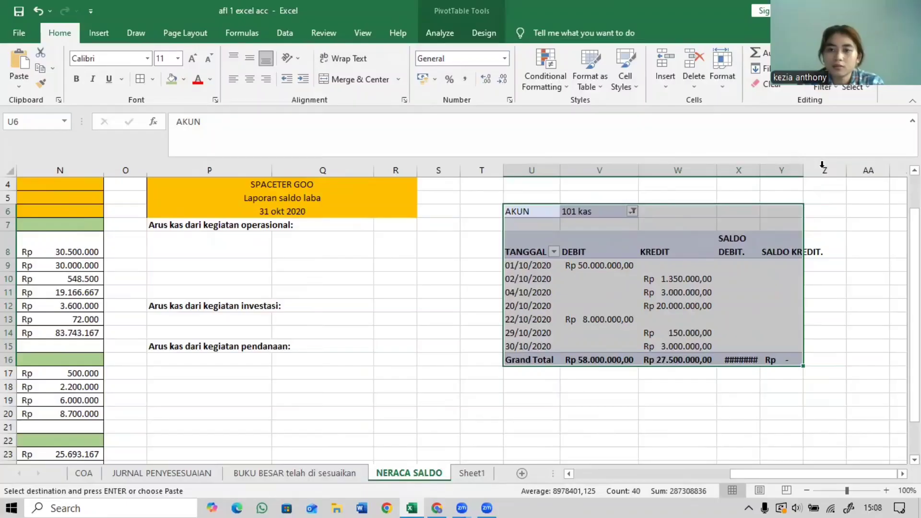
pyautogui.doubleClick(760, 169)
pyautogui.doubleClick(838, 169)
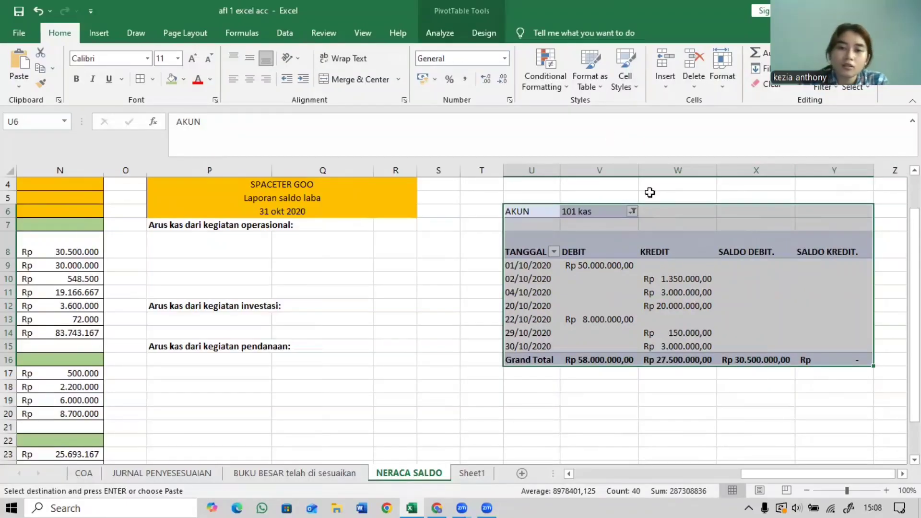
# Show the pasted pivot table's field list and remove the AKUN, DB and KR fields from the report.
pyautogui.click(482, 264)
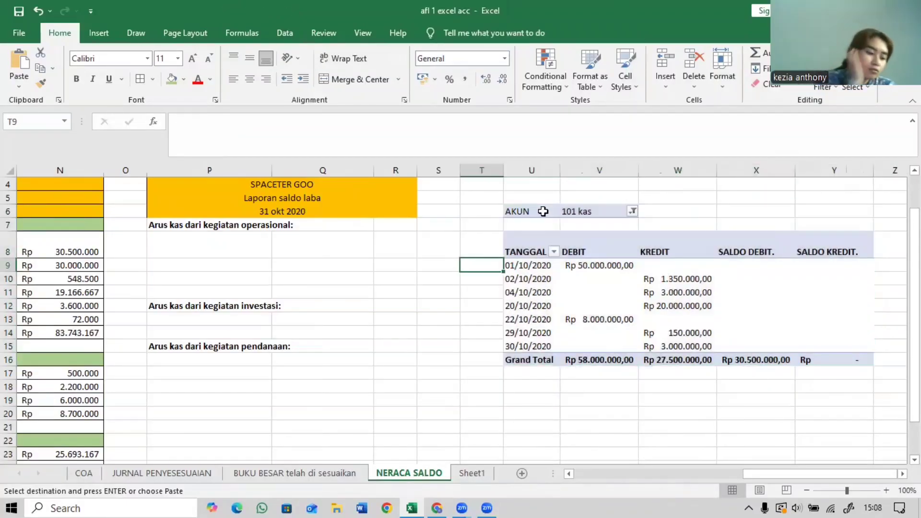
pyautogui.click(543, 211)
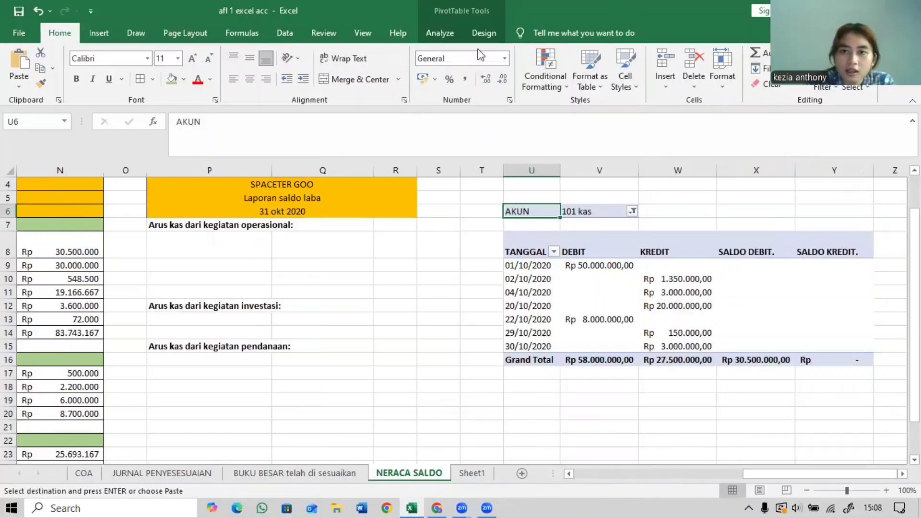
pyautogui.click(452, 30)
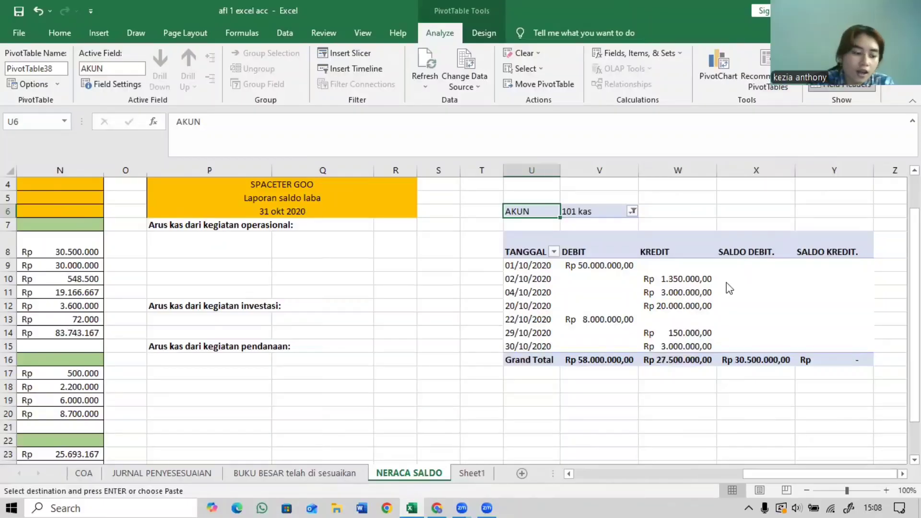
pyautogui.click(713, 281)
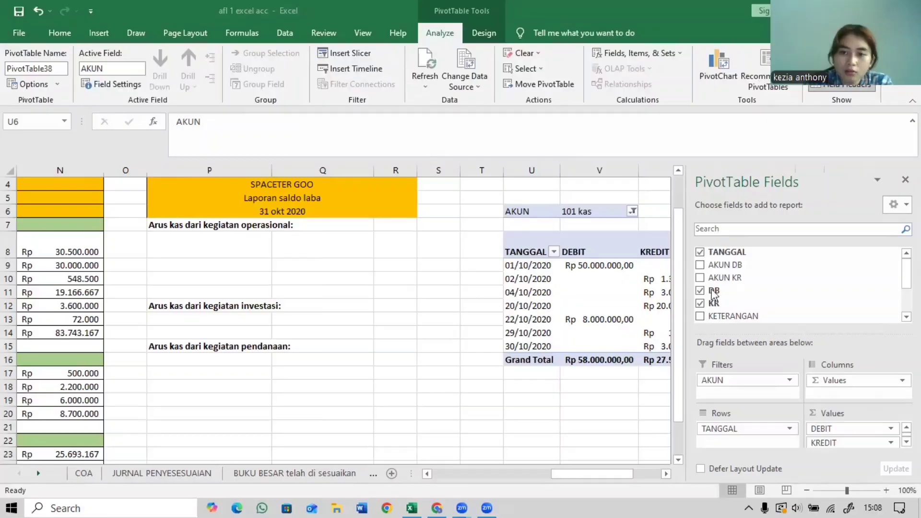
pyautogui.scroll(-2, 714, 292)
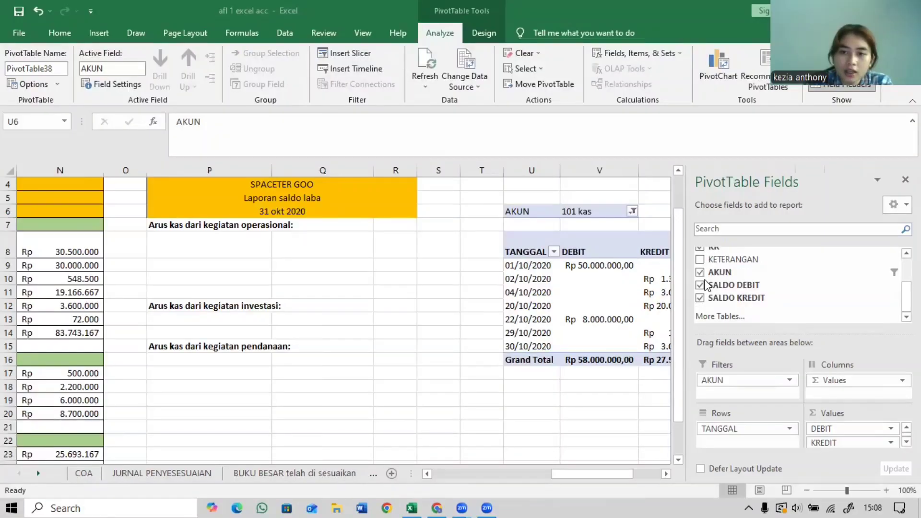
pyautogui.click(699, 272)
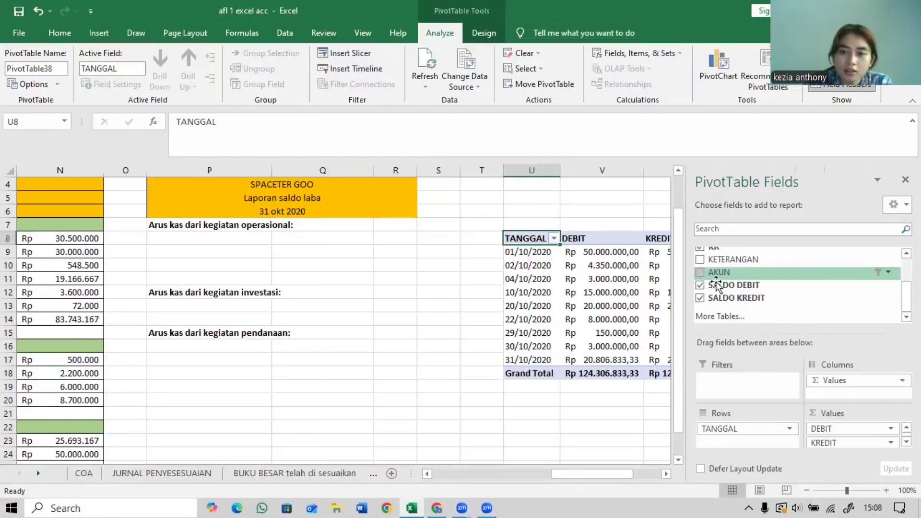
pyautogui.scroll(2, 700, 273)
pyautogui.click(700, 266)
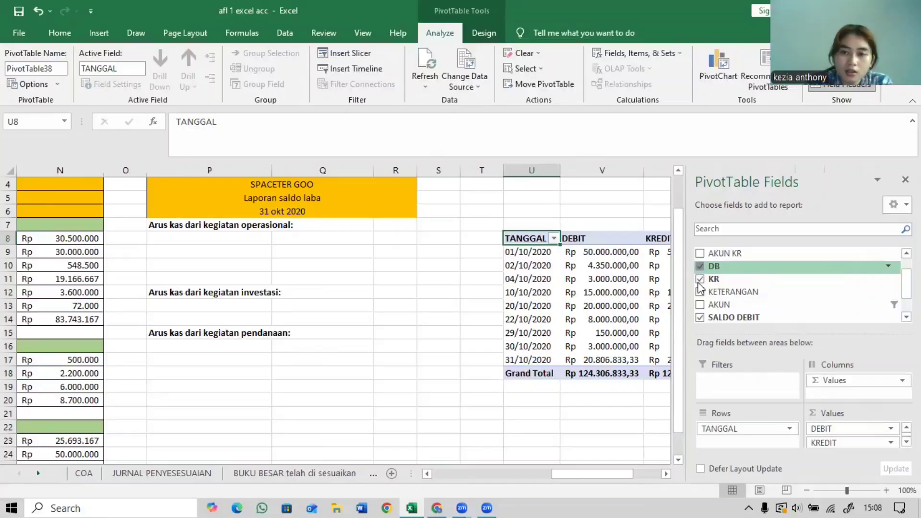
pyautogui.click(700, 280)
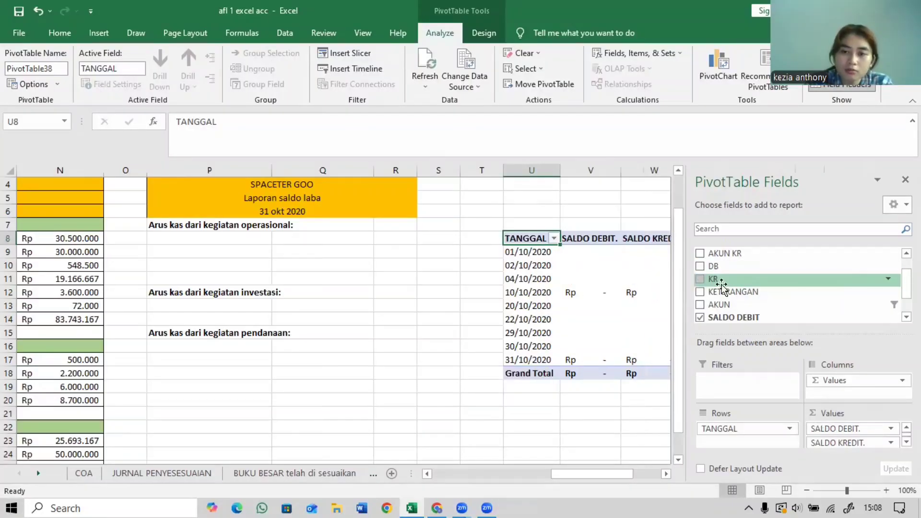
# Add the KETERANGAN field to the pivot table's rows beneath TANGGAL and close the field list.
pyautogui.scroll(-2, 712, 275)
pyautogui.click(700, 260)
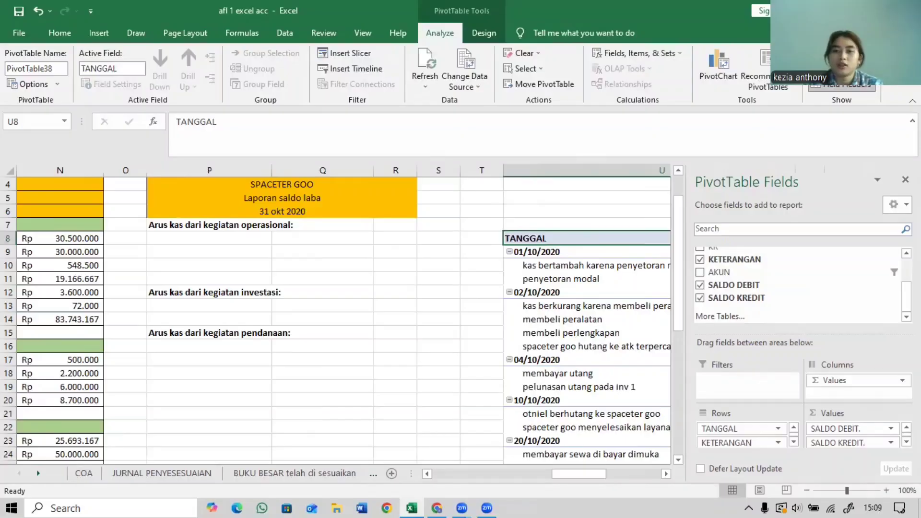
pyautogui.click(905, 180)
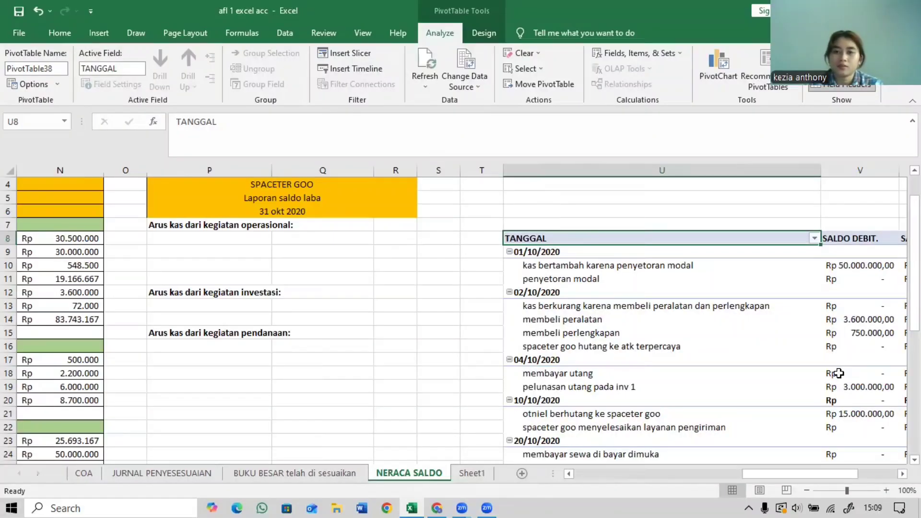
pyautogui.moveTo(797, 477); pyautogui.dragTo(824, 478)
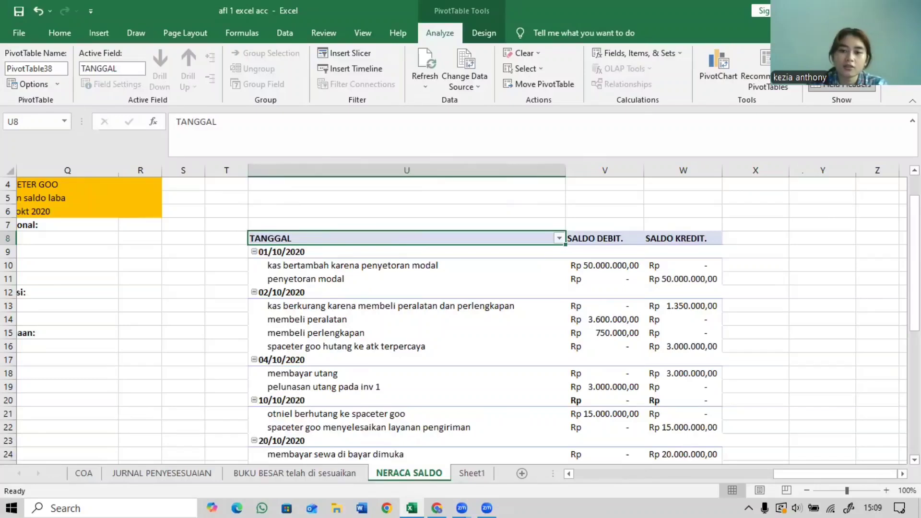
pyautogui.moveTo(822, 402); pyautogui.dragTo(822, 411)
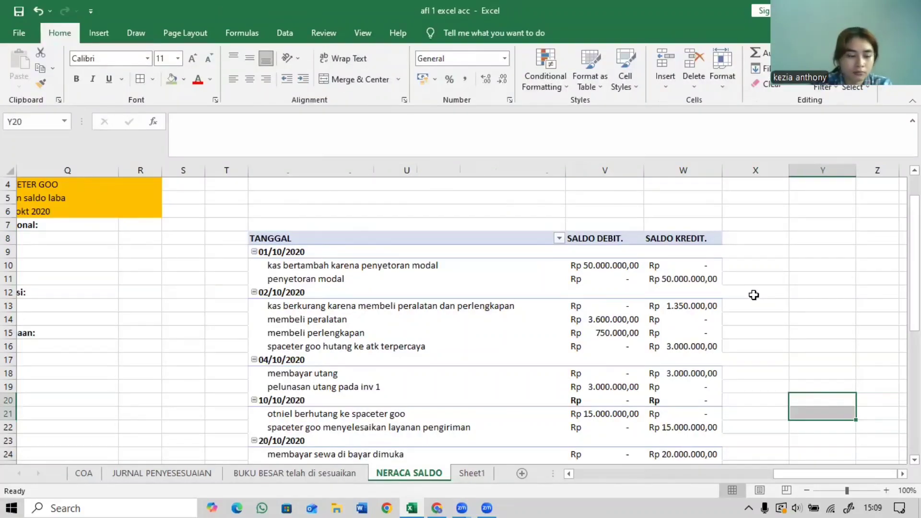
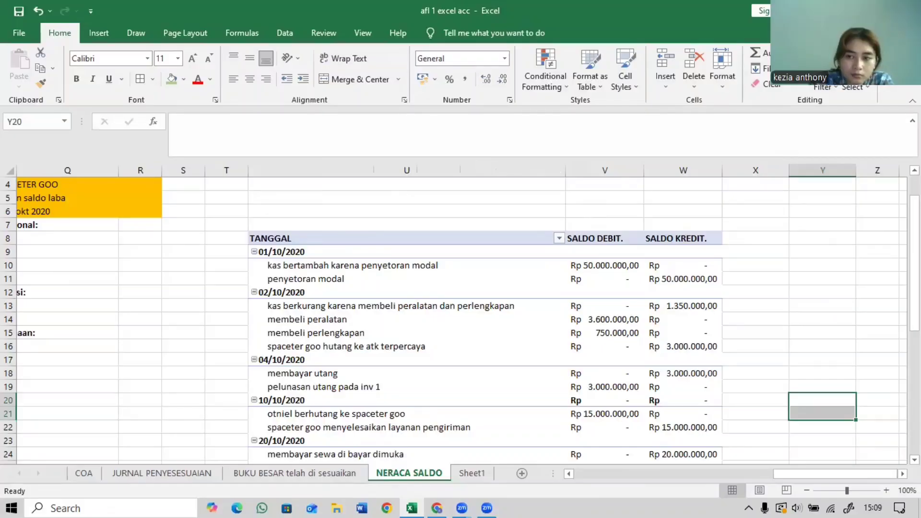
# Set the TANGGAL and KETERANGAN pivot table to show no subtotals.
pyautogui.scroll(-1, 460, 321)
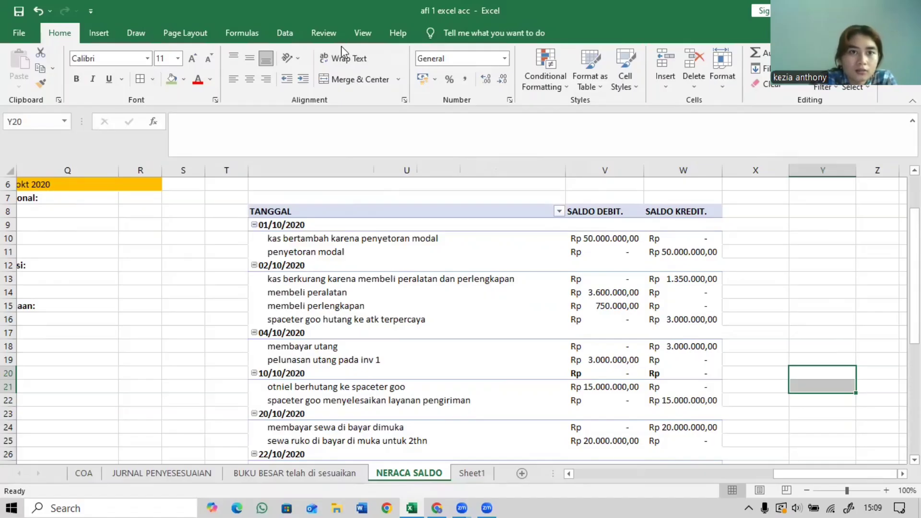
pyautogui.click(407, 212)
pyautogui.click(285, 33)
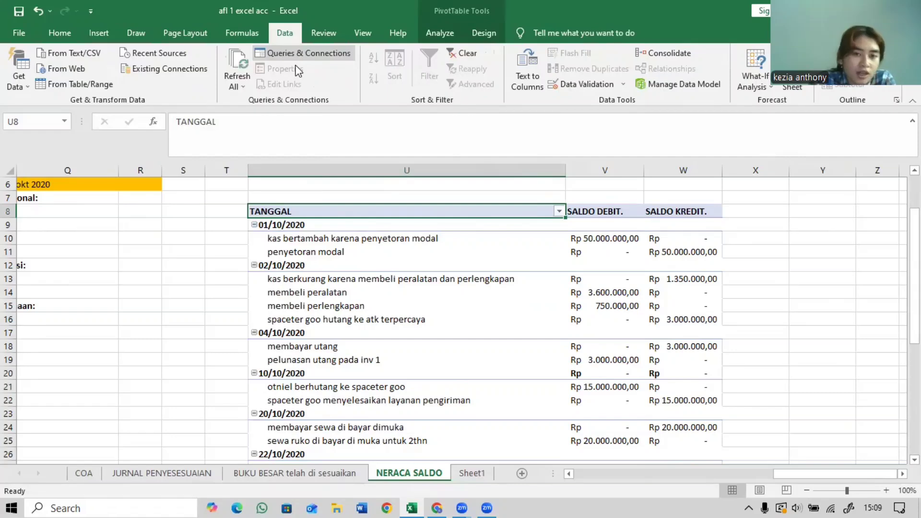
pyautogui.click(434, 34)
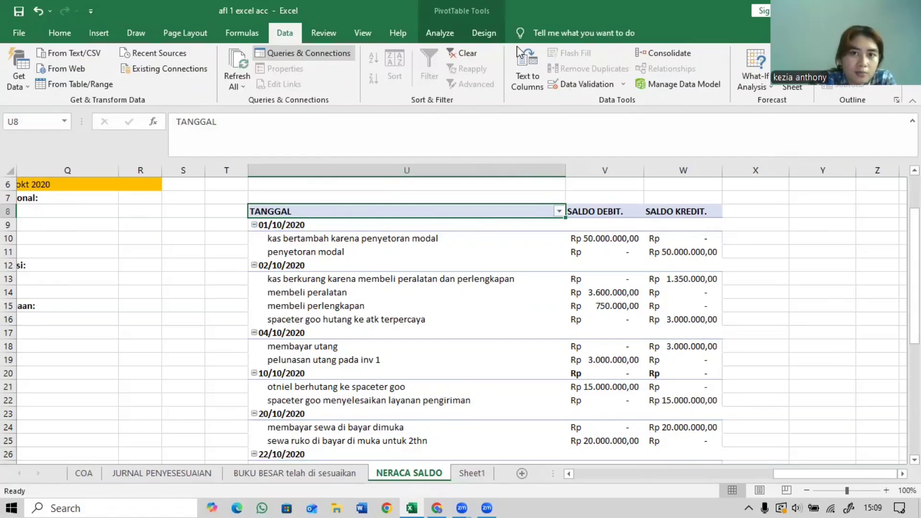
pyautogui.click(482, 38)
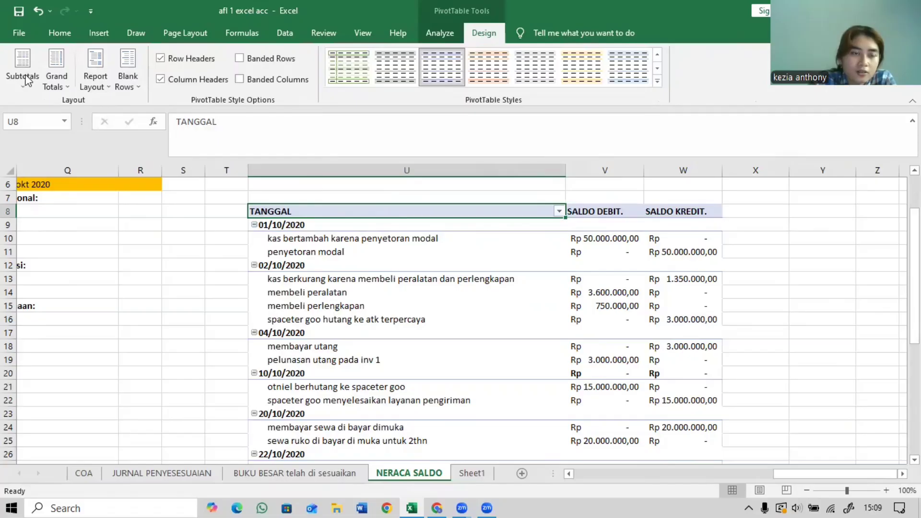
pyautogui.click(26, 75)
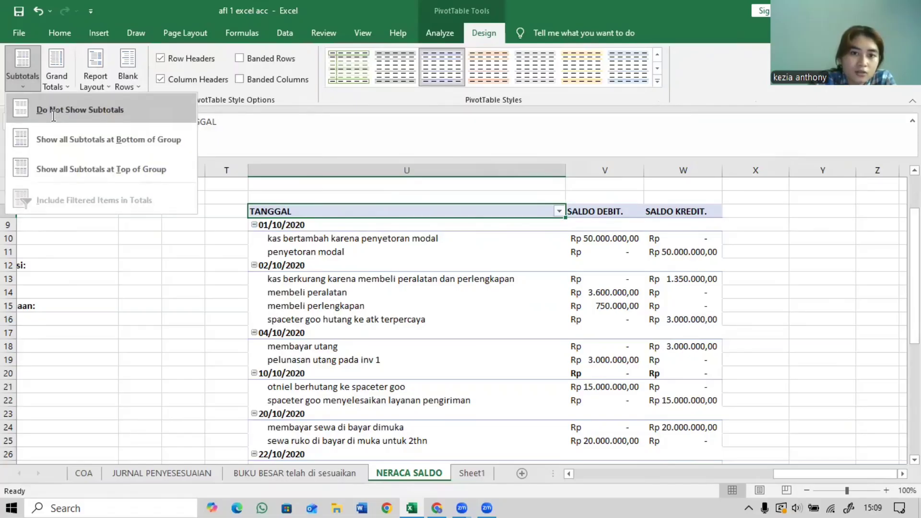
pyautogui.click(53, 114)
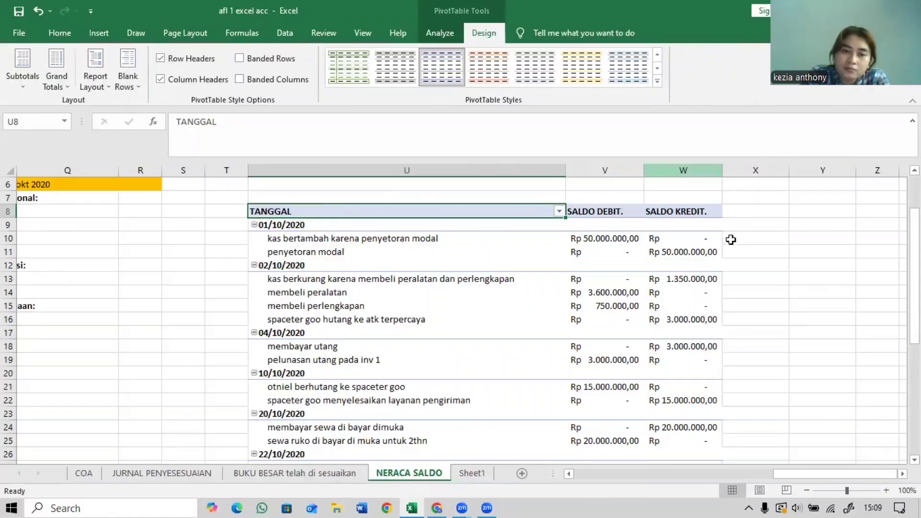
# Enter the code "pm" in X10, beside the 01/10/2020 "kas bertambah karena penyetoran modal" row.
pyautogui.click(730, 239)
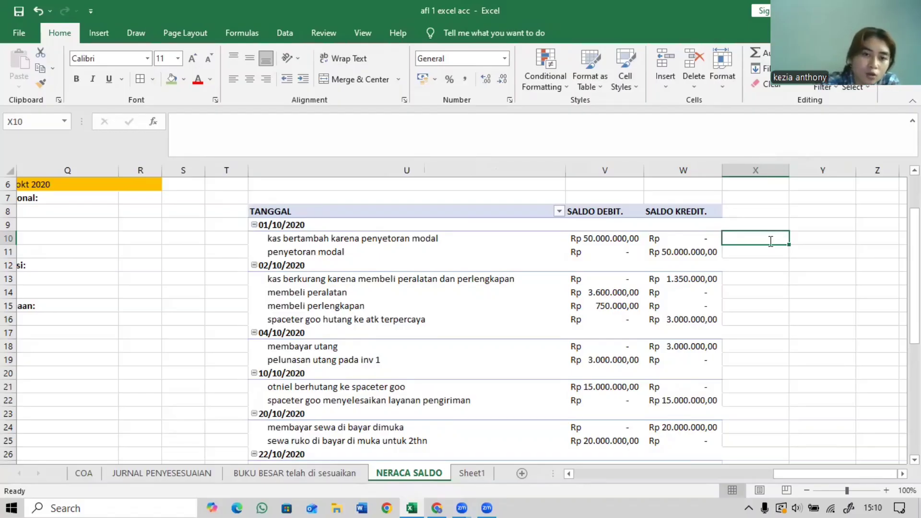
pyautogui.write('pm')
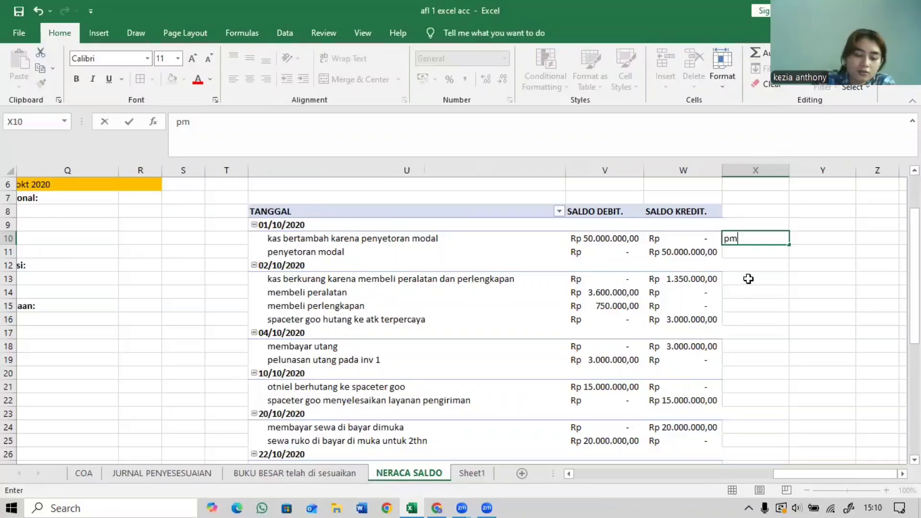
pyautogui.click(746, 279)
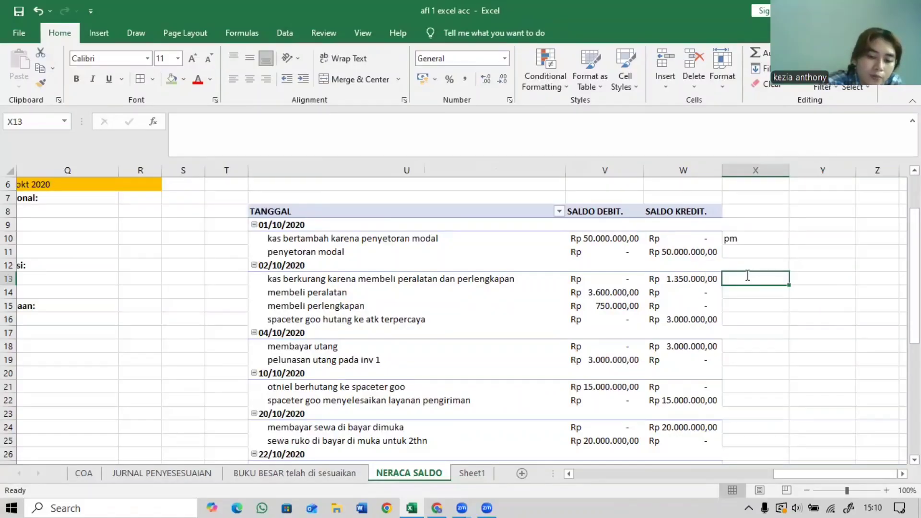
# Enter the code "ob" in X13 and X18, beside the 02/10/2020 cash purchase and 04/10/2020 "membayar utang" rows.
pyautogui.write('ob')
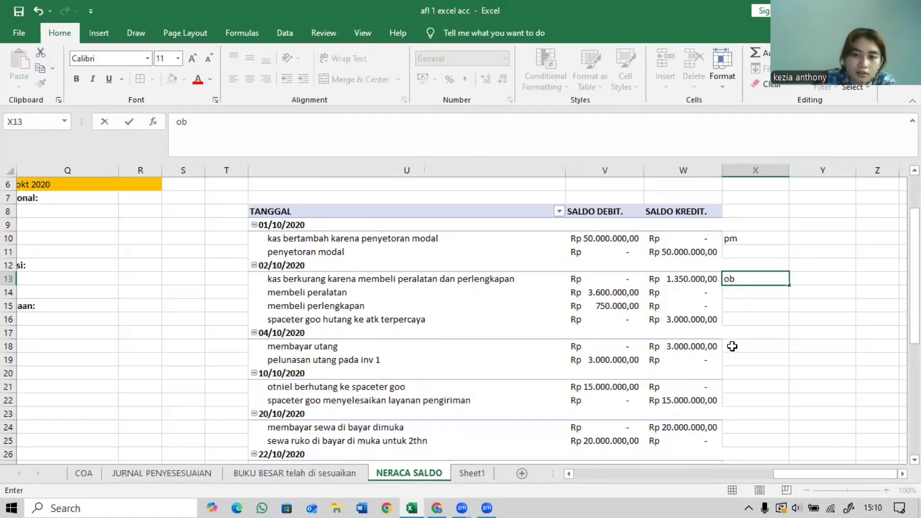
pyautogui.click(732, 341)
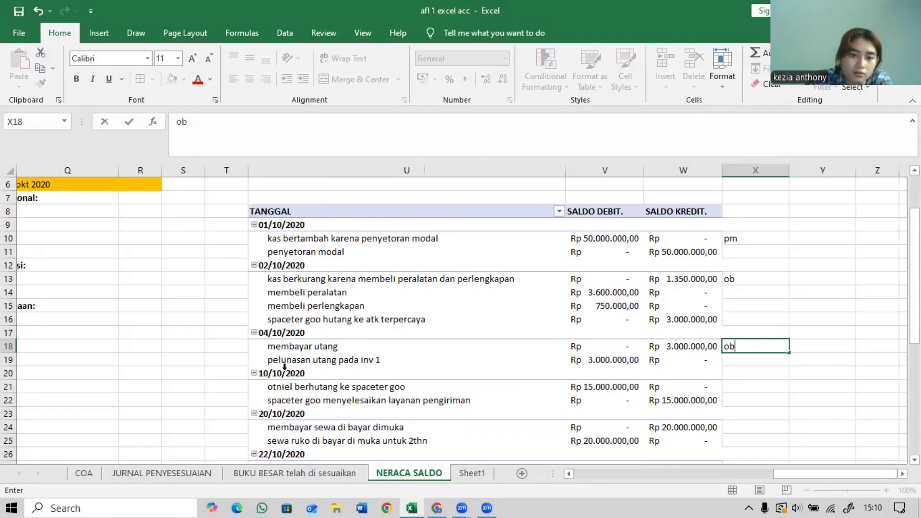
pyautogui.scroll(-3, 284, 367)
pyautogui.scroll(-4, 286, 366)
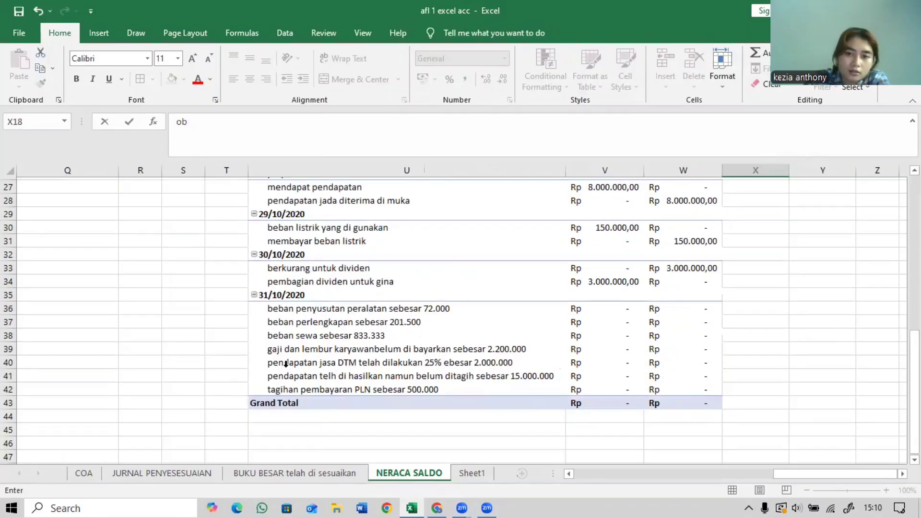
pyautogui.scroll(5, 286, 366)
pyautogui.scroll(2, 570, 215)
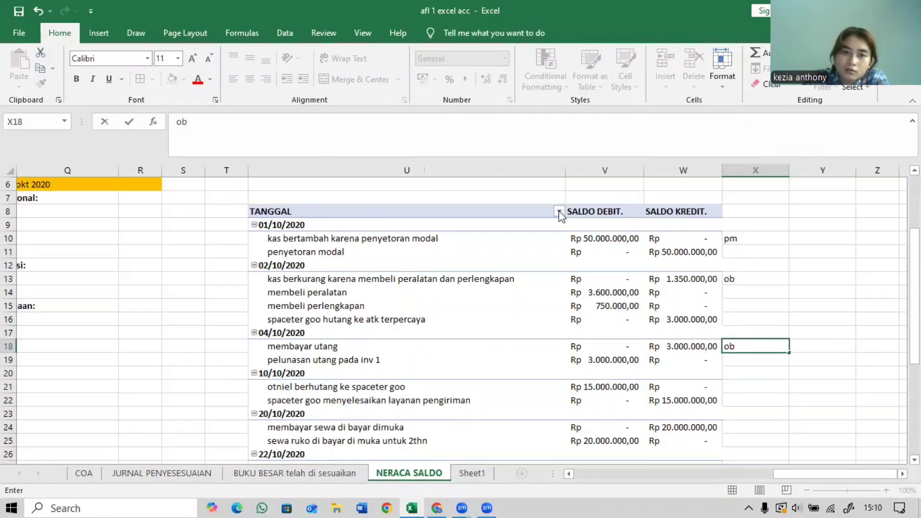
# Show the TANGGAL pivot table's field list and add the AKUN field as a report filter.
pyautogui.click(560, 215)
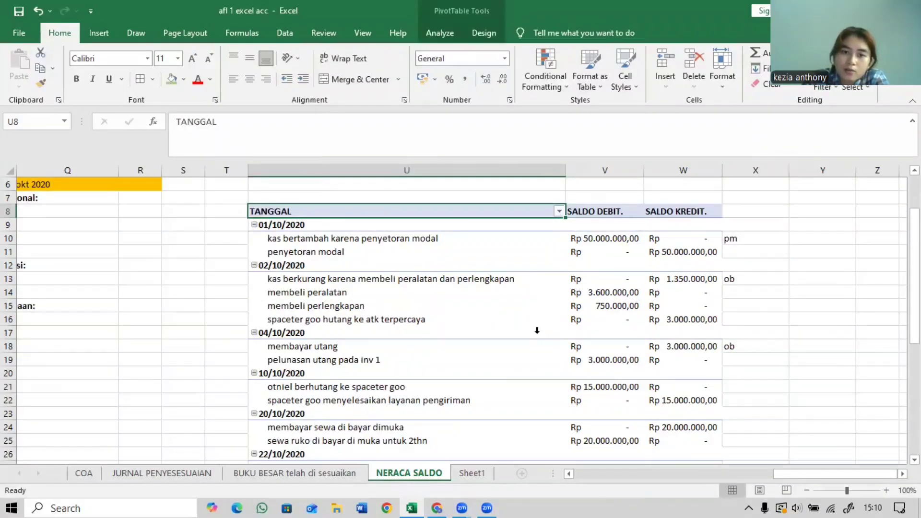
pyautogui.scroll(2, 536, 330)
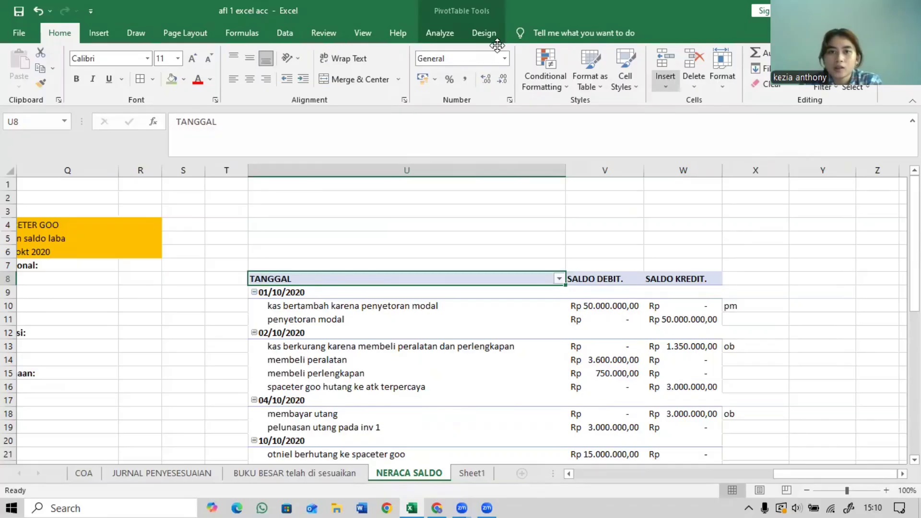
pyautogui.click(456, 31)
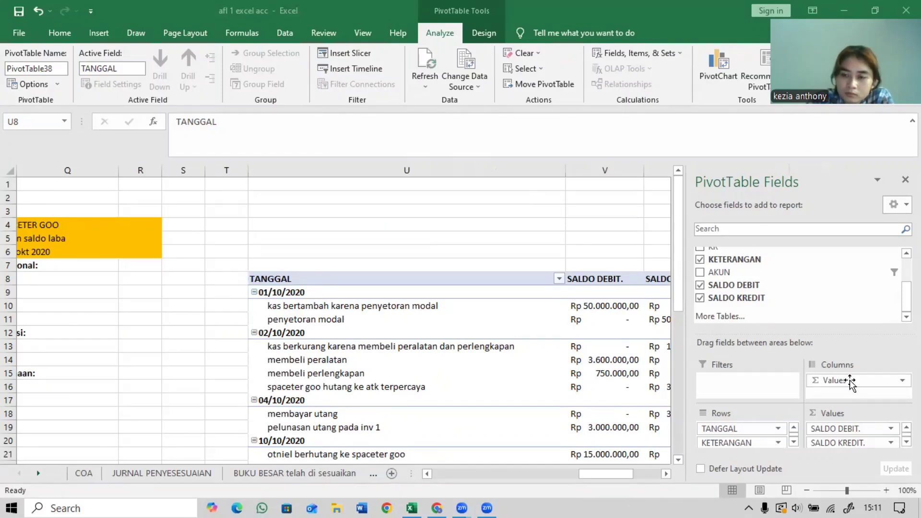
pyautogui.click(821, 389)
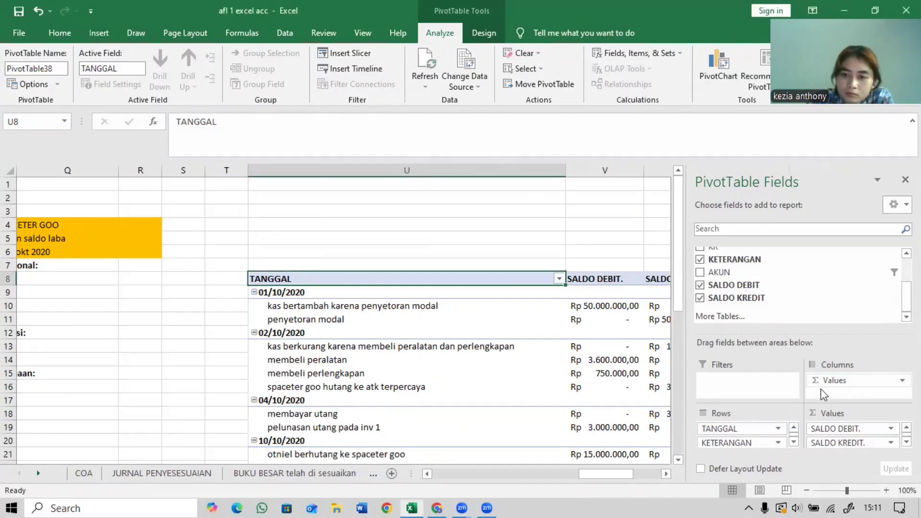
pyautogui.click(700, 272)
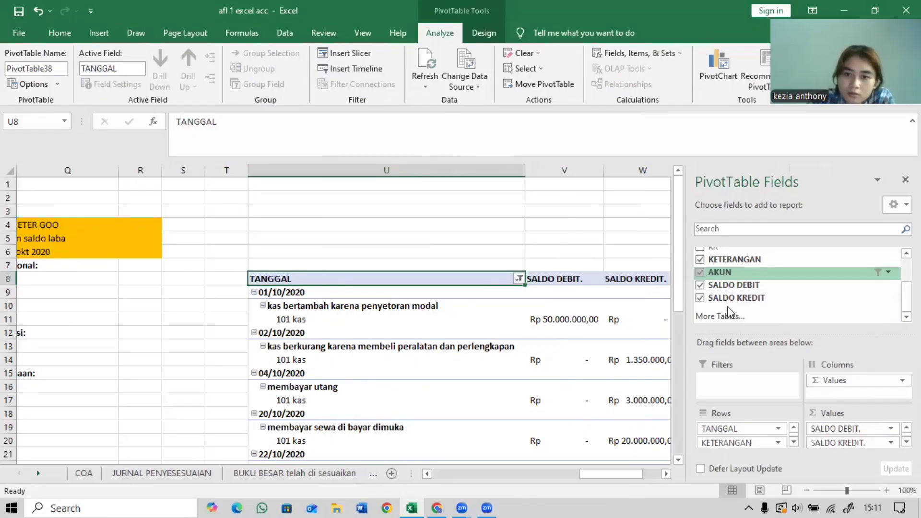
pyautogui.click(794, 442)
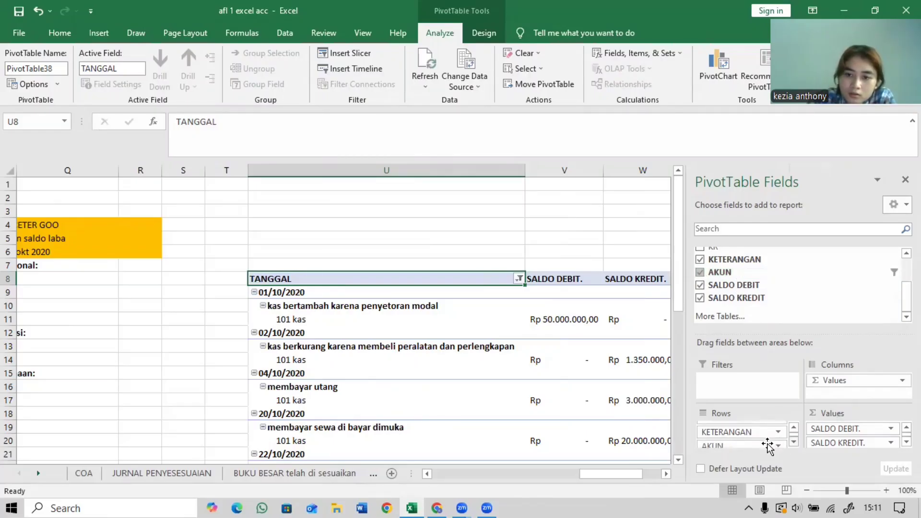
pyautogui.moveTo(765, 445); pyautogui.dragTo(778, 391)
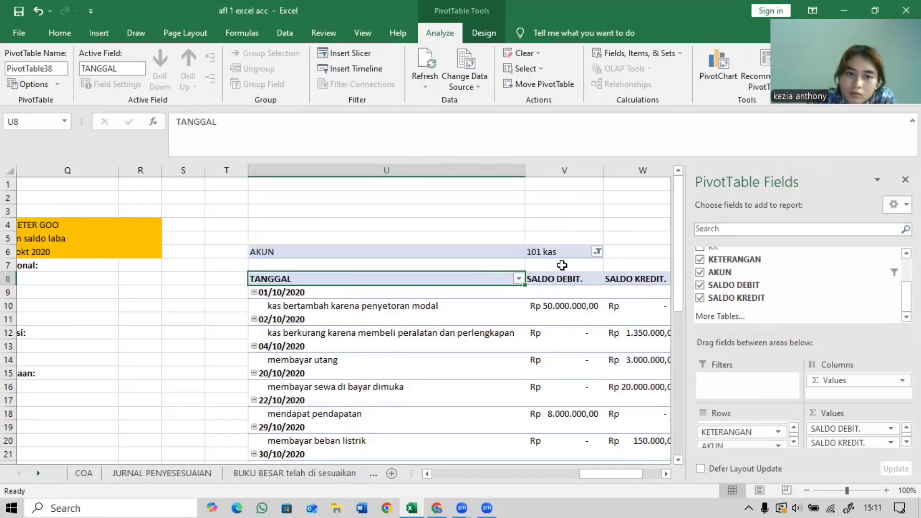
# Apply the AKUN filter with only "101 kas" selected and close the pivot table's field list.
pyautogui.click(598, 251)
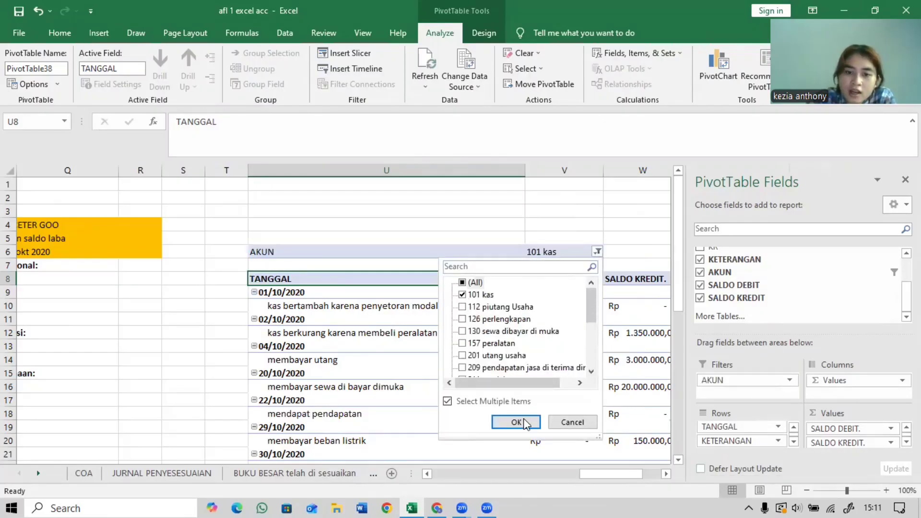
pyautogui.click(905, 180)
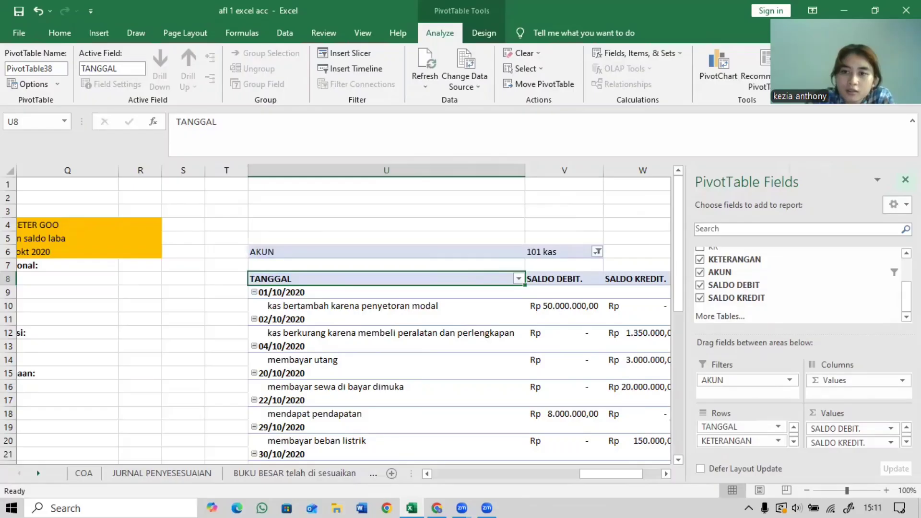
pyautogui.click(905, 180)
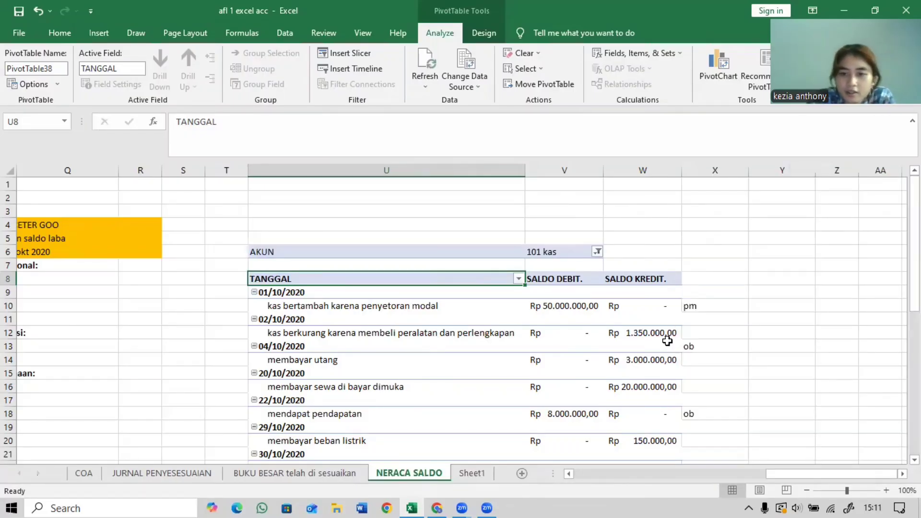
# Enter "ob" in X16 beside "membayar sewa di bayar dimuka" and "op" in X20 beside "membayar beban listrik".
pyautogui.click(690, 386)
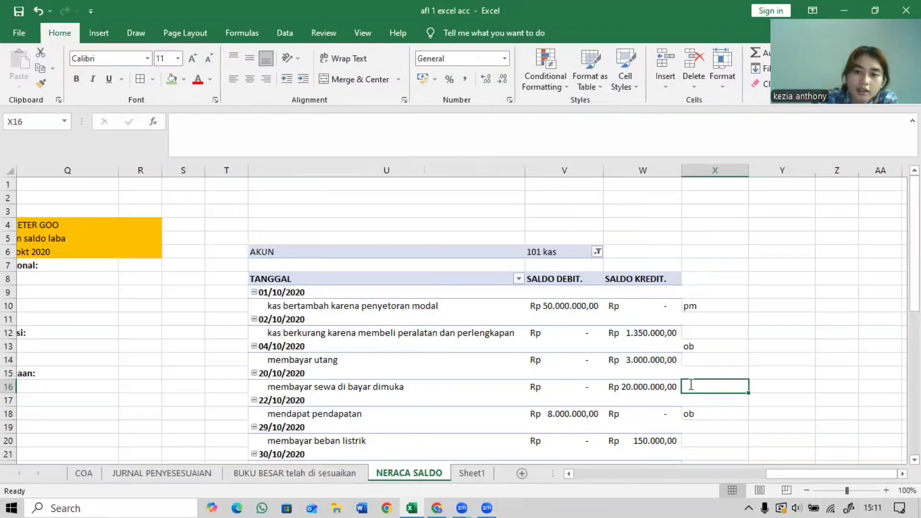
pyautogui.write('ob')
pyautogui.scroll(-2, 696, 357)
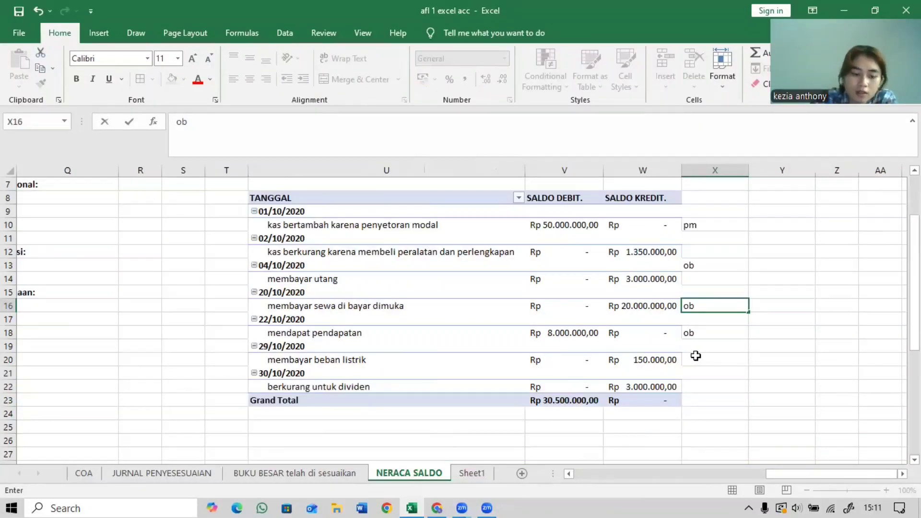
pyautogui.click(696, 356)
pyautogui.doubleClick(696, 356)
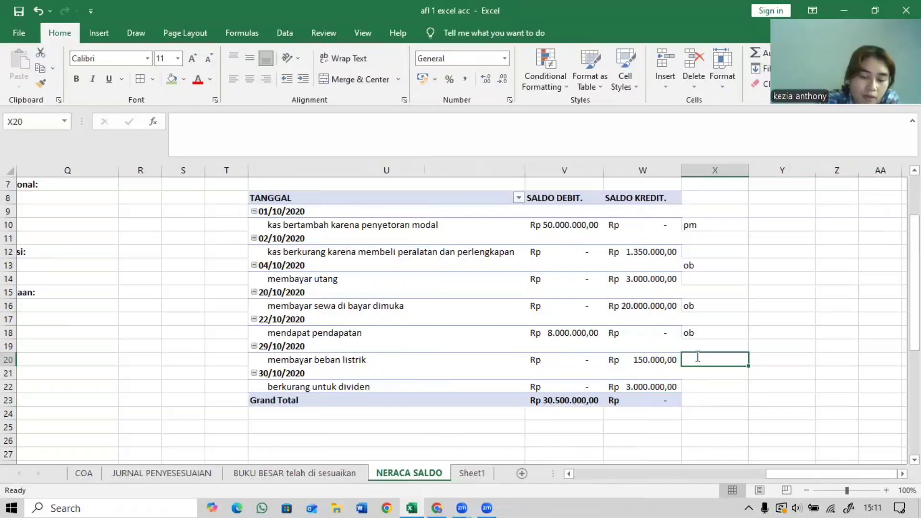
pyautogui.write('op')
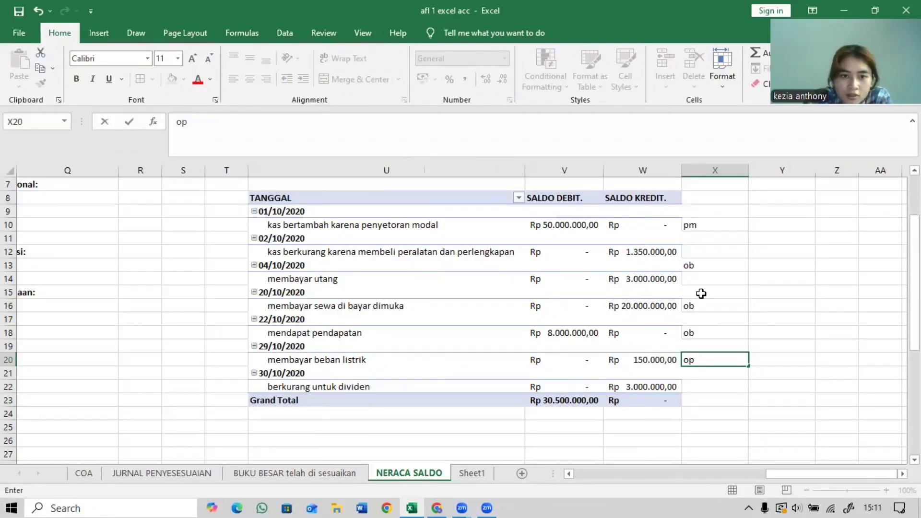
# Clear the code in X13 and enter "ob" in X12 and X14, beside the equipment purchase and "membayar utang" rows.
pyautogui.click(696, 262)
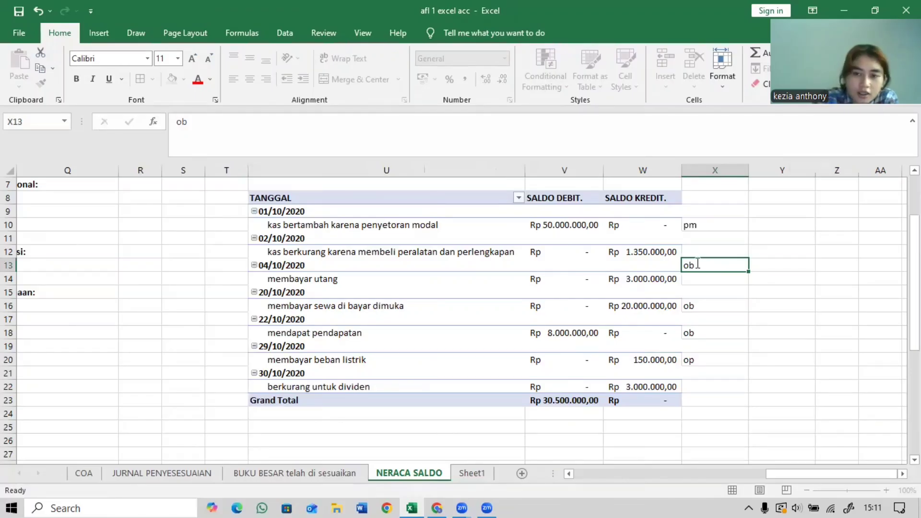
pyautogui.press('BackSpace')
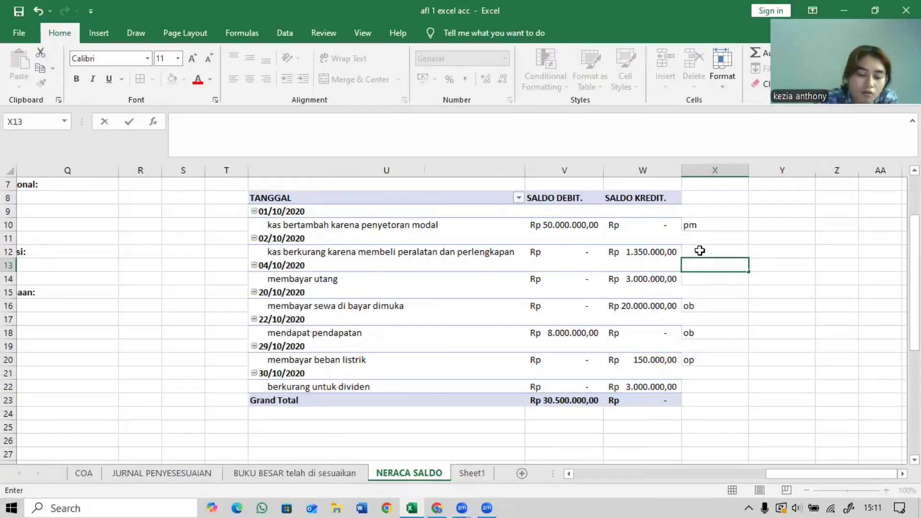
pyautogui.click(700, 251)
pyautogui.write('ob')
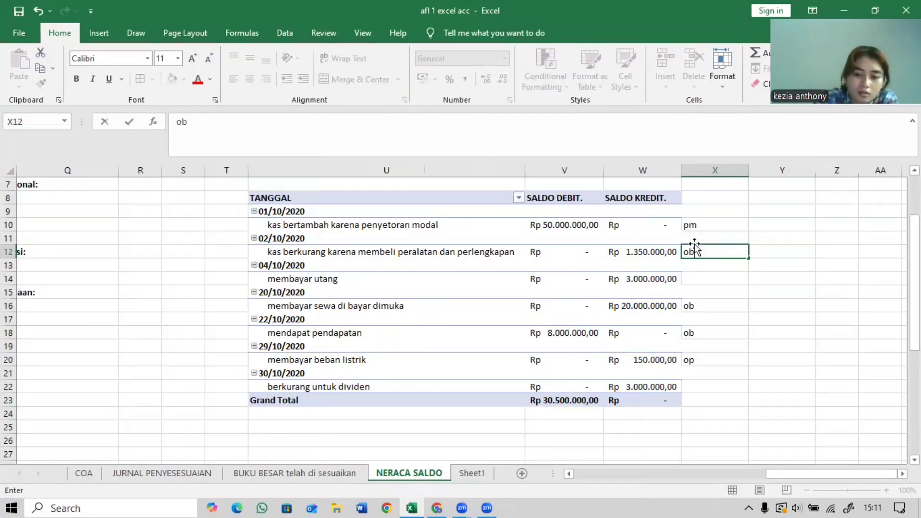
pyautogui.press('Return')
pyautogui.press('Return')
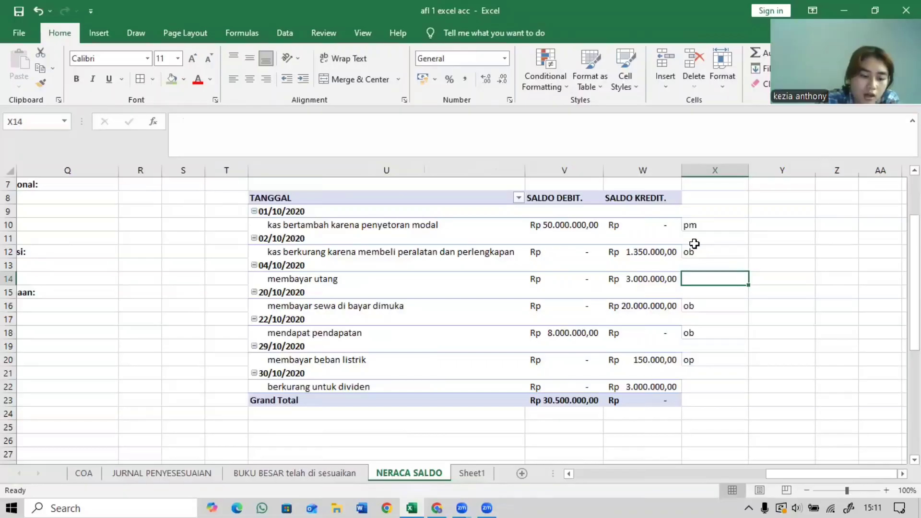
pyautogui.write('ob')
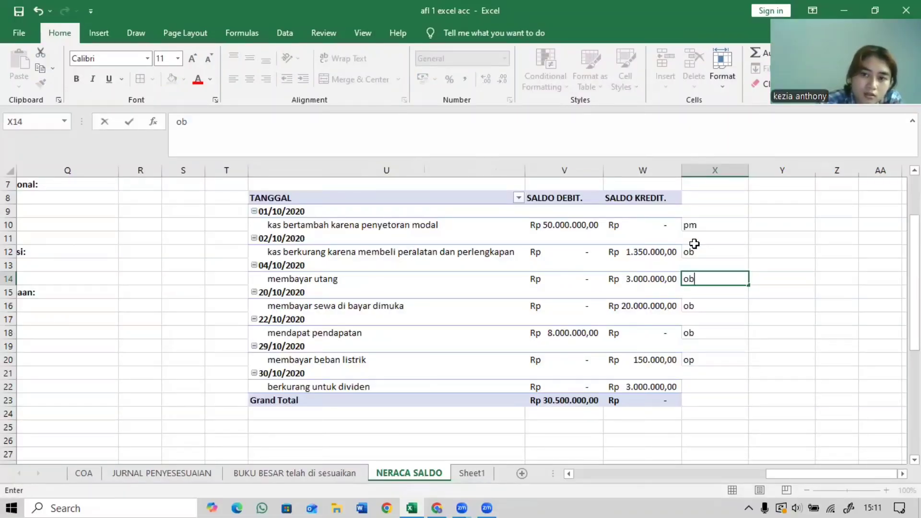
pyautogui.press('Return')
pyautogui.press('Return')
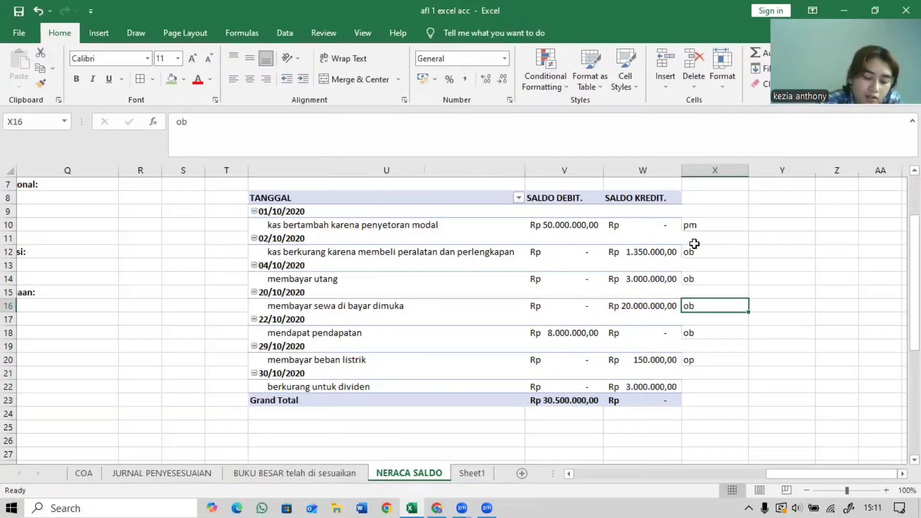
# Change the code beside "mendapat pendapatan" in X18 to "op" and the one beside "membayar beban listrik" in X20 to "ob".
pyautogui.press('Return')
pyautogui.press('Return')
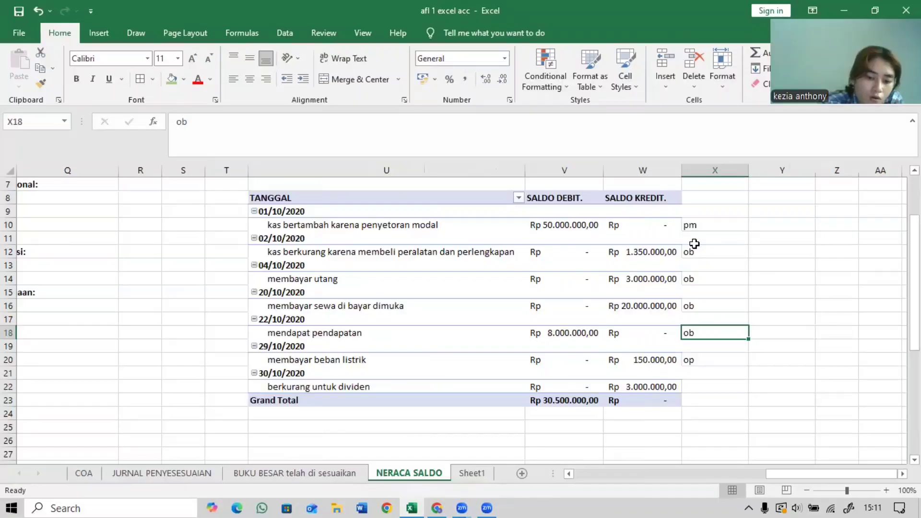
pyautogui.write('op')
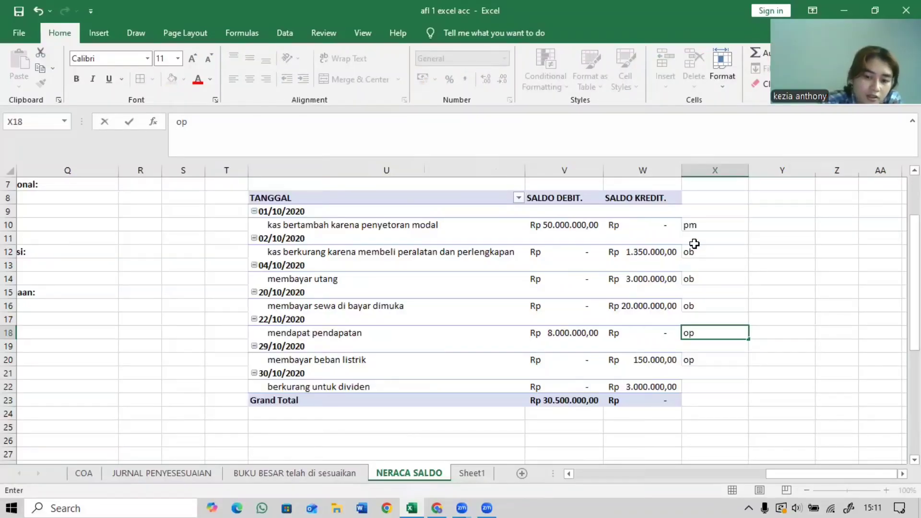
pyautogui.press('Return')
pyautogui.press('Return')
pyautogui.write('ob')
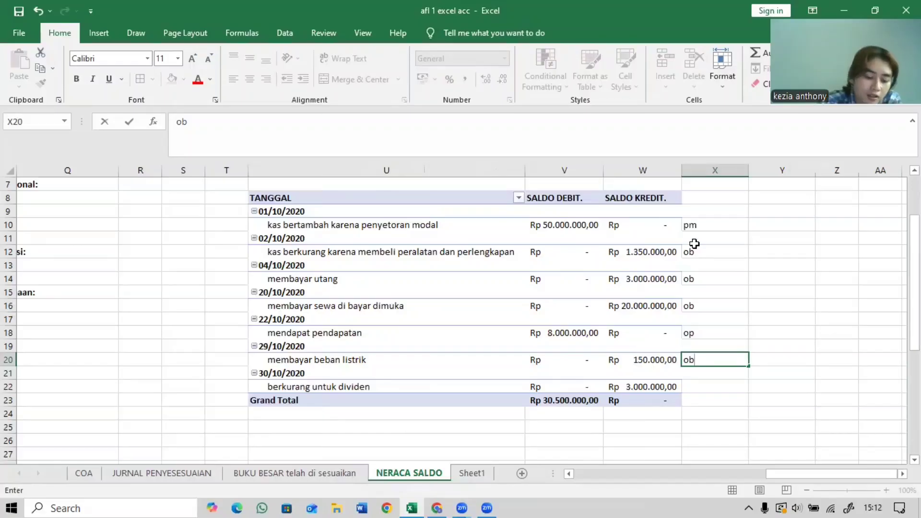
pyautogui.press('Return')
pyautogui.press('Return')
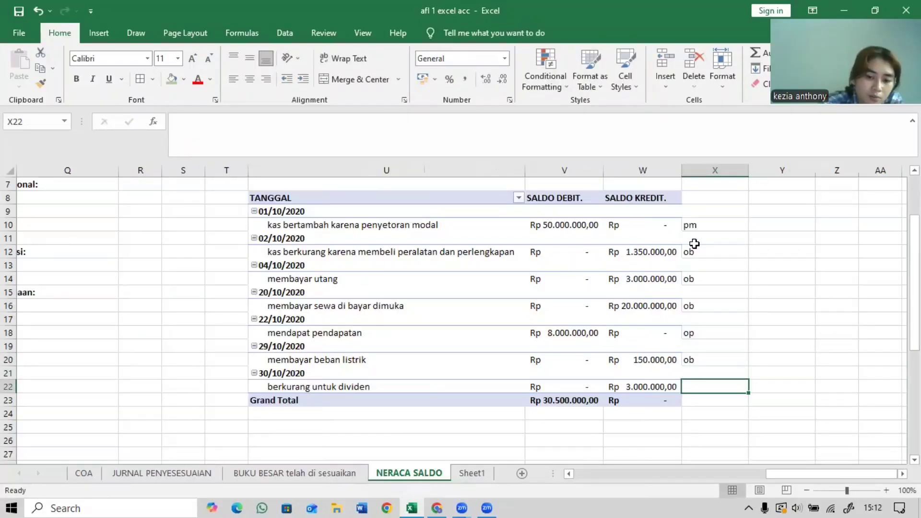
# Enter the code "pd" in X22, beside the 30/10/2020 "berkurang untuk dividen" row.
pyautogui.write('pm')
pyautogui.write('b')
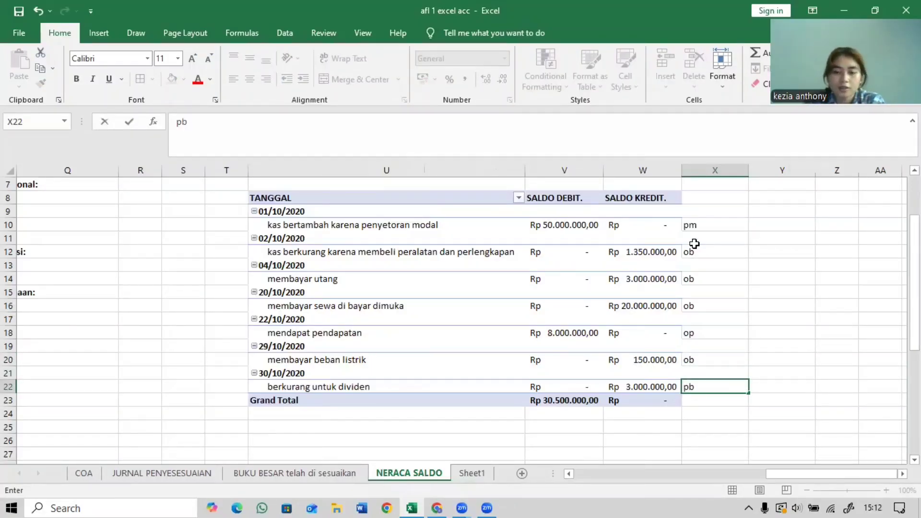
pyautogui.press('BackSpace')
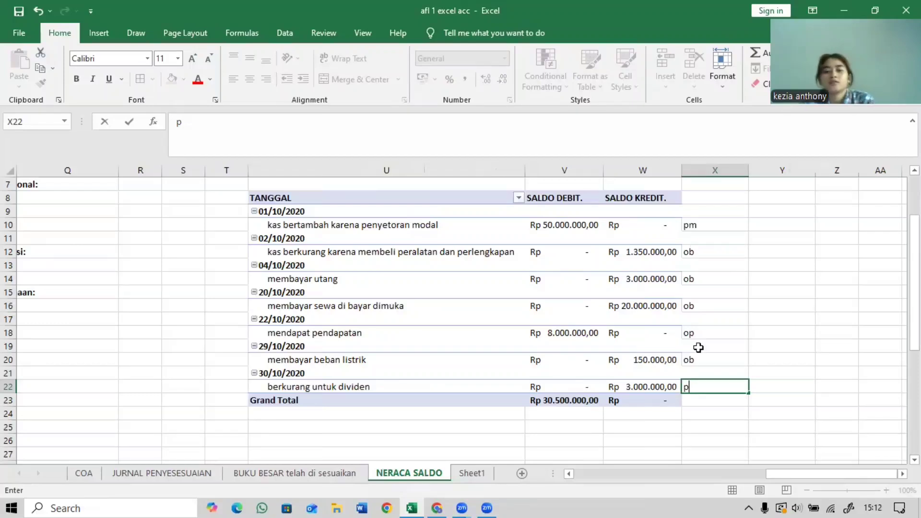
pyautogui.write('d')
pyautogui.scroll(2, 710, 321)
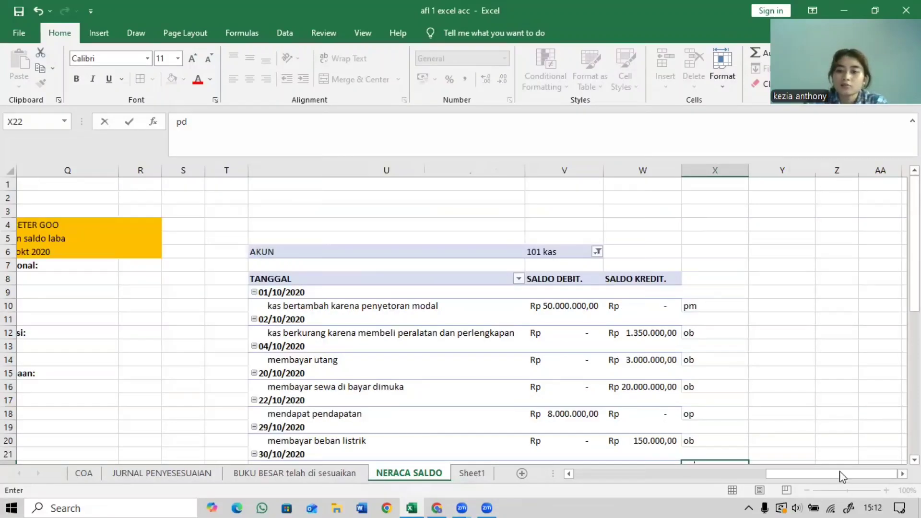
# Enter the line "penerimaan kas dari pendapatan" in P8, under "Arus kas dari kegiatan operasional:".
pyautogui.moveTo(780, 470); pyautogui.dragTo(730, 472)
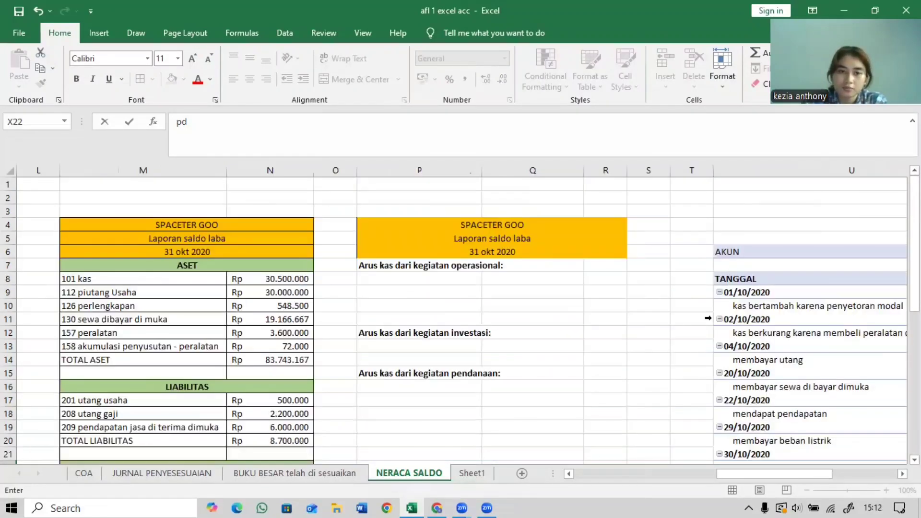
pyautogui.click(405, 275)
pyautogui.press('Return')
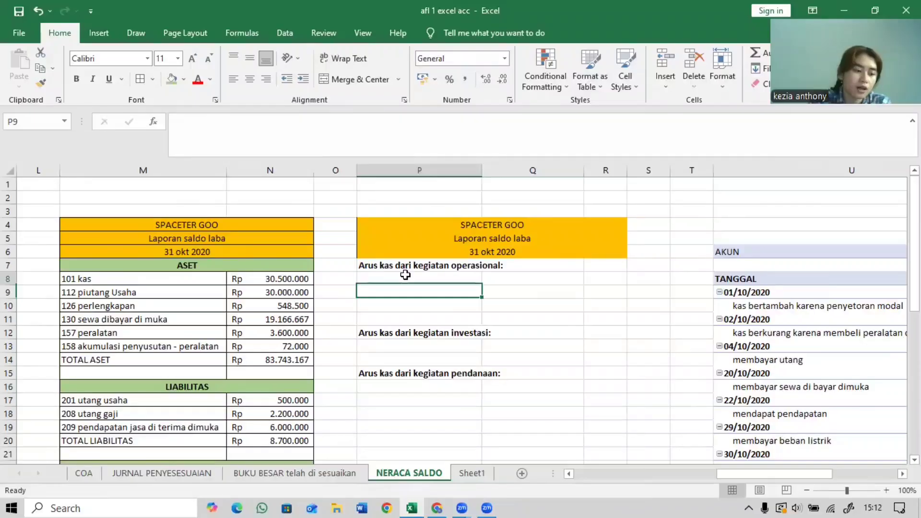
pyautogui.click(406, 275)
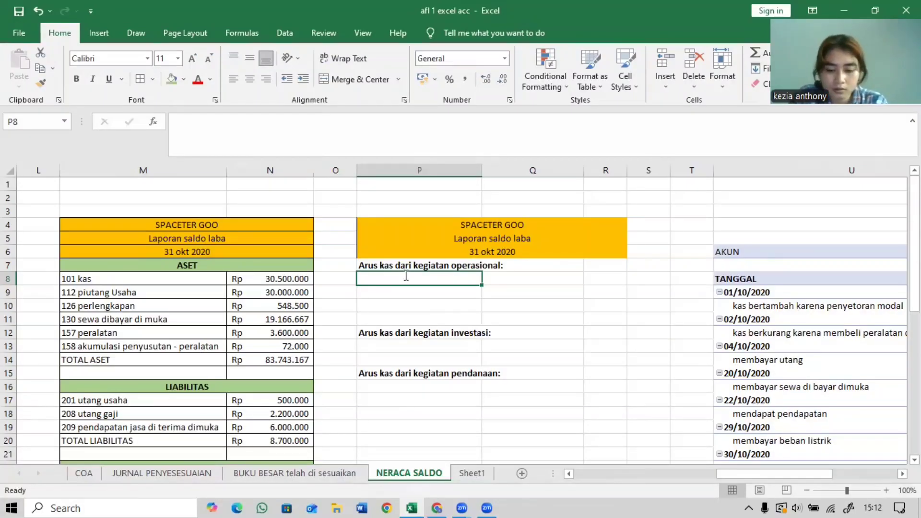
pyautogui.write('peneir')
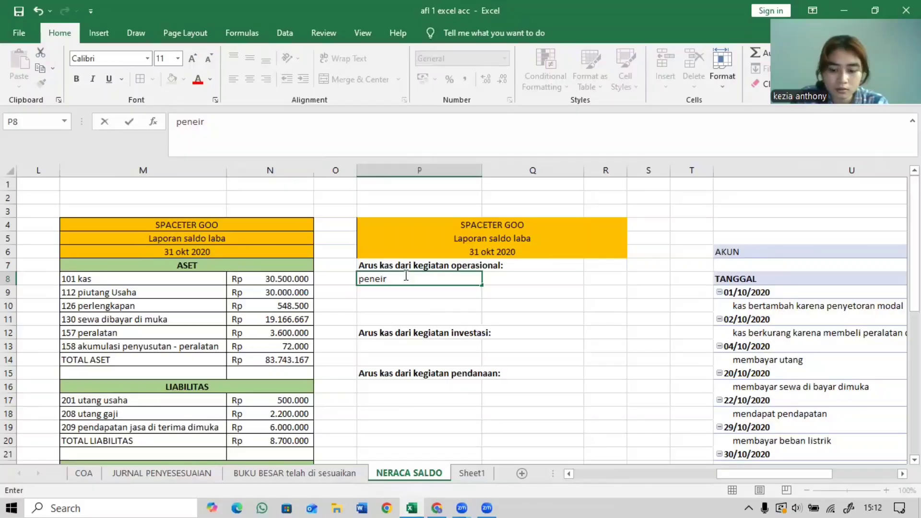
pyautogui.press('BackSpace')
pyautogui.press('BackSpace')
pyautogui.write('rimaan k')
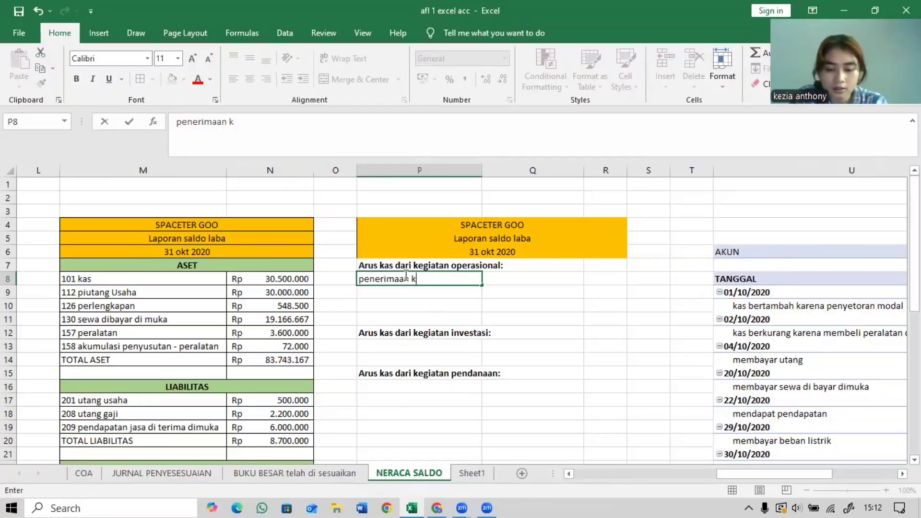
pyautogui.write('as d')
pyautogui.press('BackSpace')
pyautogui.write('ari')
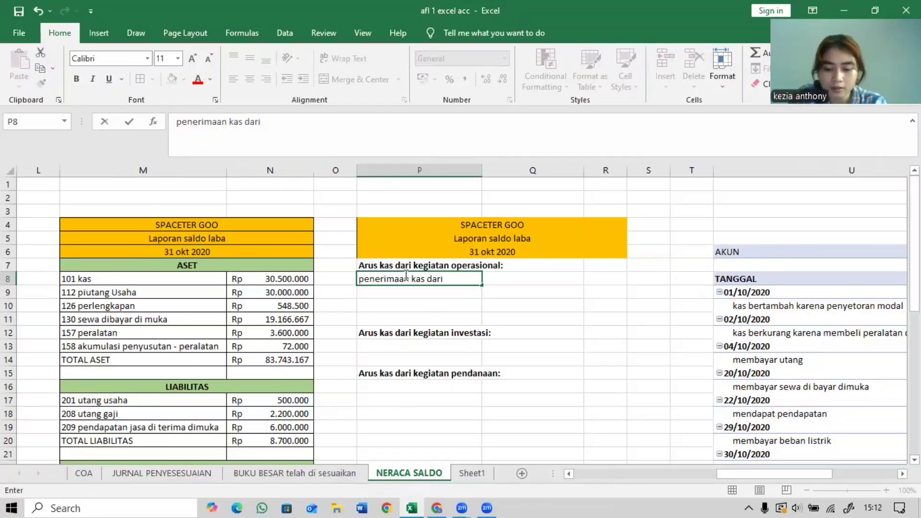
pyautogui.write(' pendapatan')
pyautogui.press('Return')
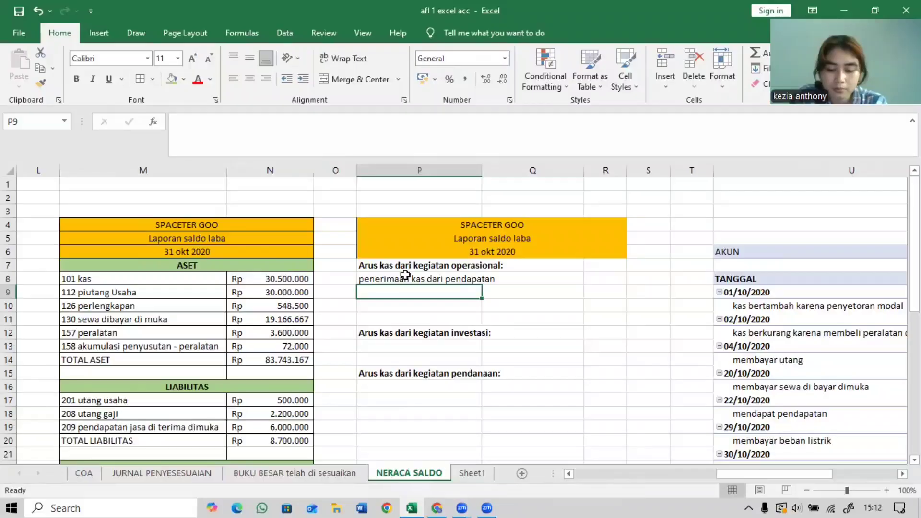
# Enter the line "pengeluarna kas untuk beban" in P9, below the cash receipts line.
pyautogui.write('pengeluarna')
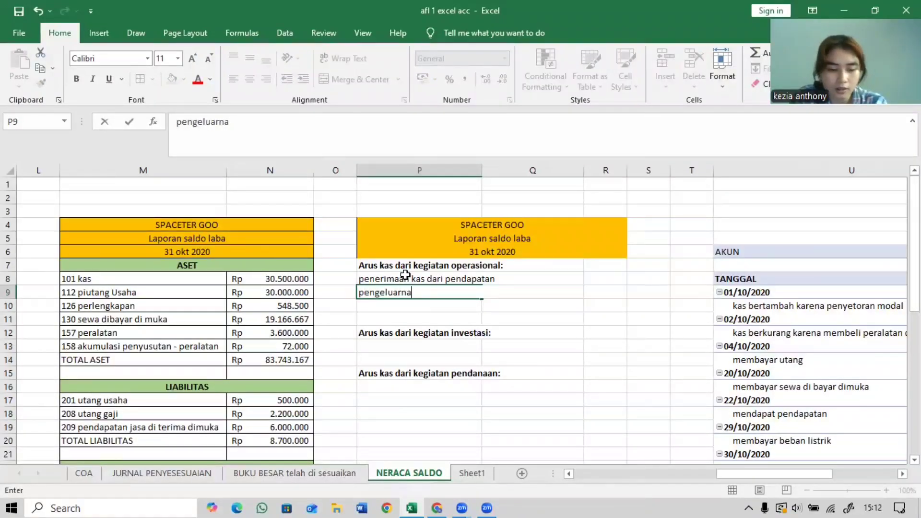
pyautogui.write(' kas da ri')
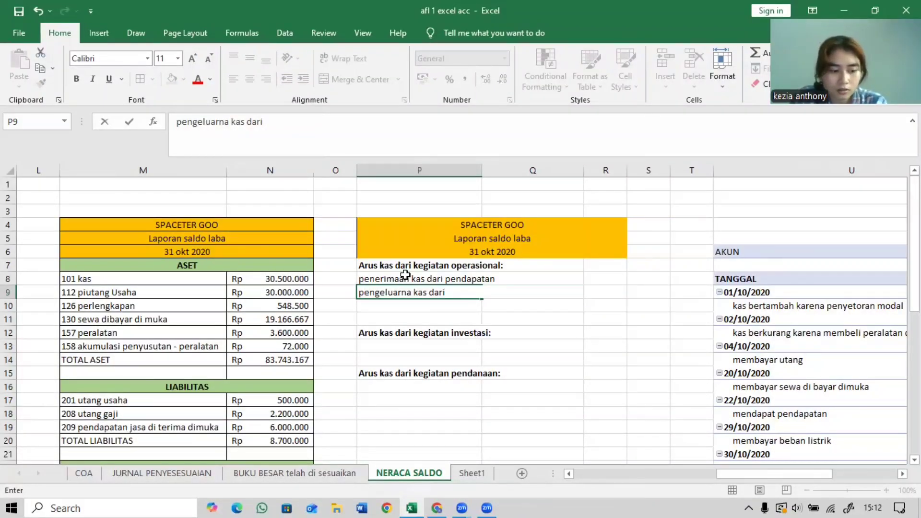
pyautogui.press('BackSpace')
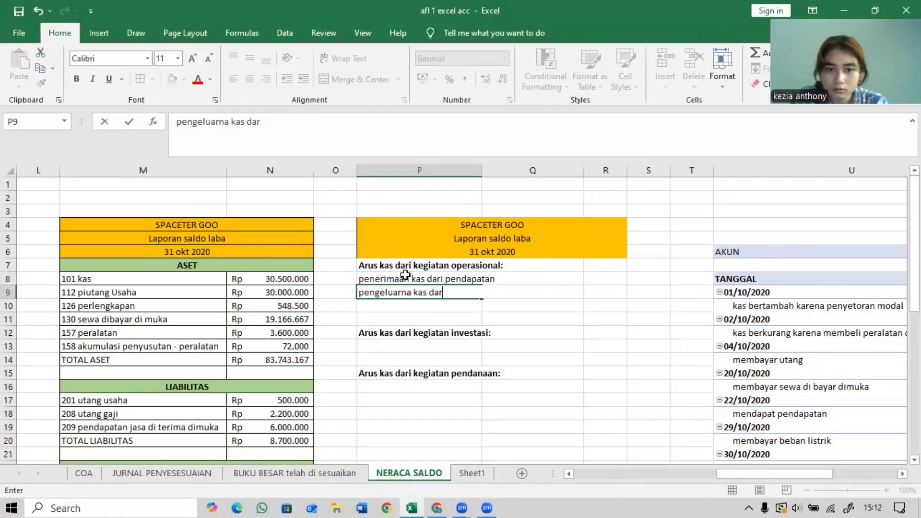
pyautogui.press('BackSpace')
pyautogui.press('BackSpace')
pyautogui.press('BackSpace')
pyautogui.write('untu')
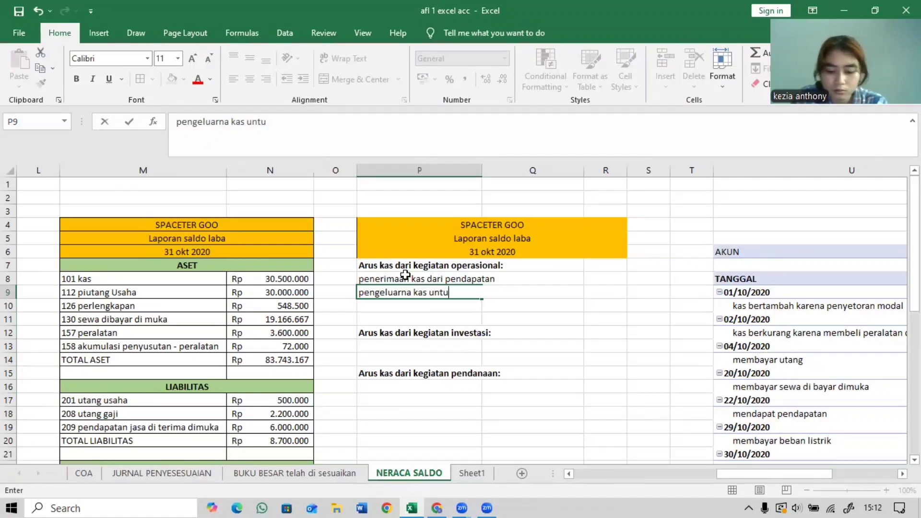
pyautogui.write('k beb')
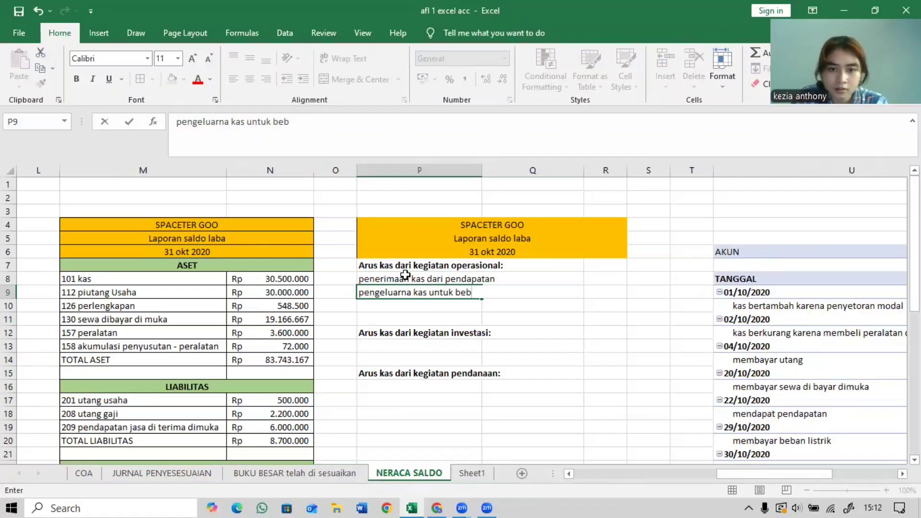
pyautogui.write('as')
pyautogui.press('BackSpace')
pyautogui.write('n')
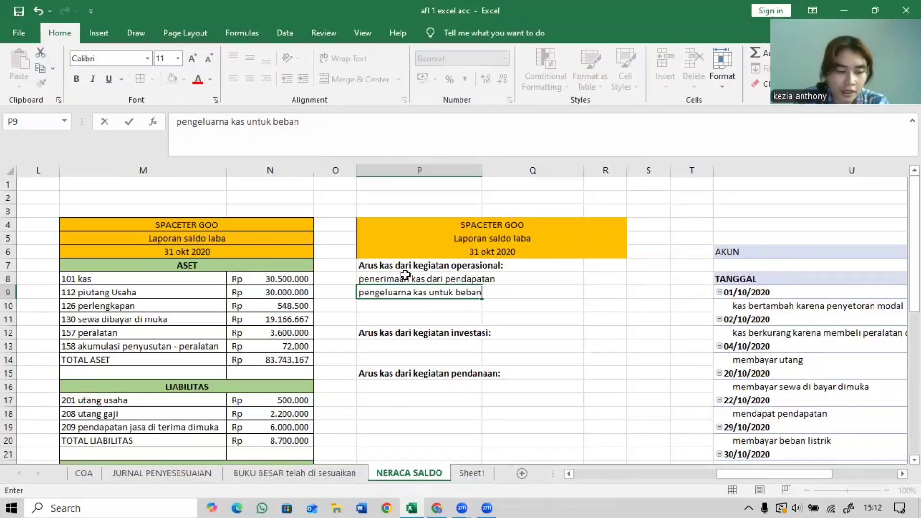
pyautogui.press('Return')
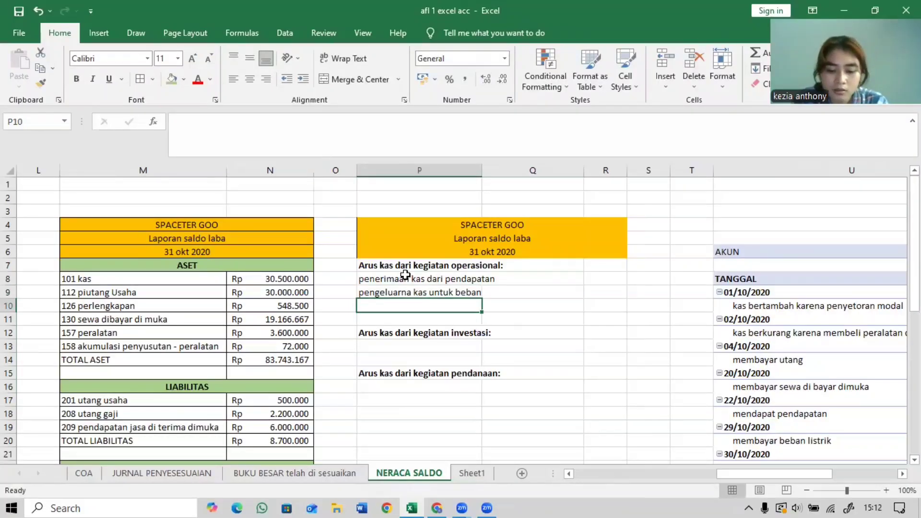
# Enter the subtotal label "KAS NETTO DARO OPERSIONAL" in P10 to close the operating section.
pyautogui.write('KAS NET')
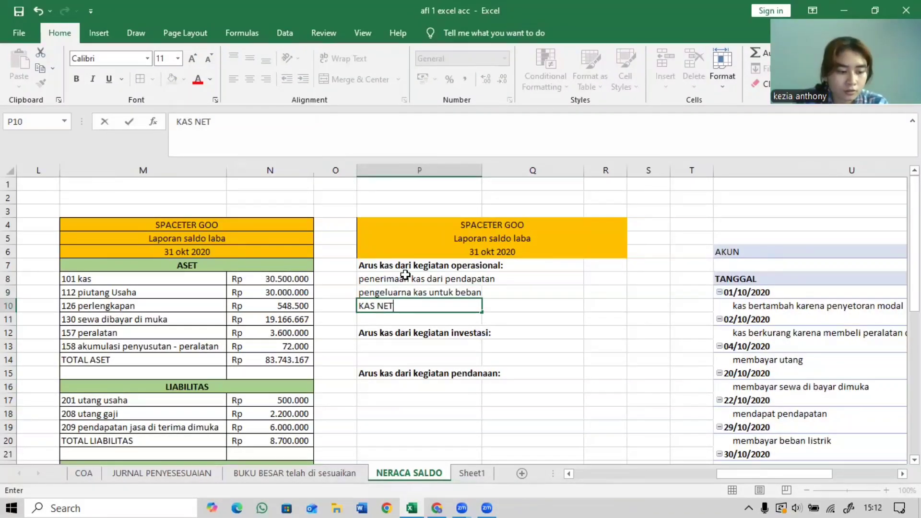
pyautogui.write('TO DA')
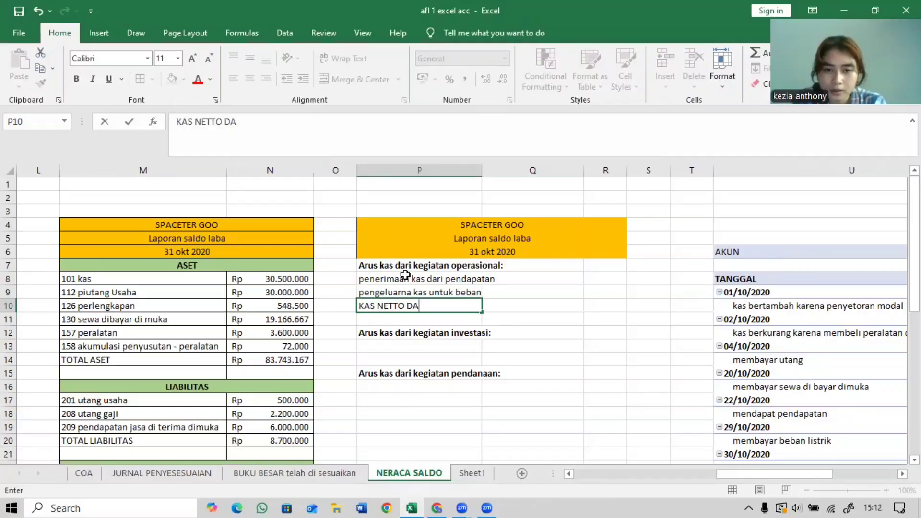
pyautogui.write('RO OPER')
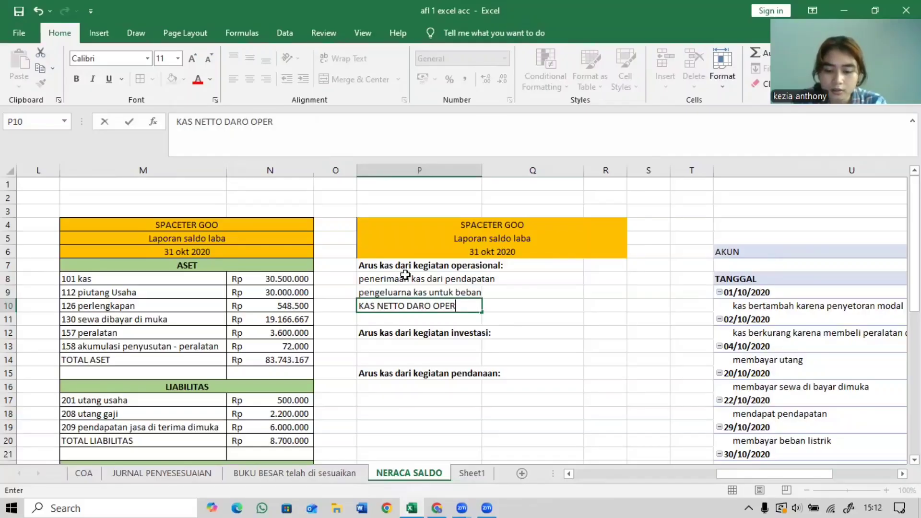
pyautogui.write('SIONAL')
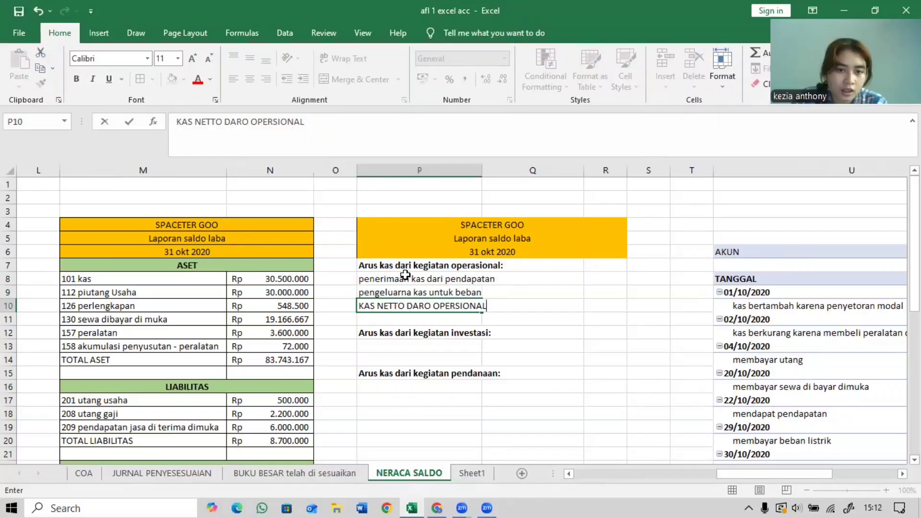
pyautogui.press('Down')
# Enter "penyetoran modal" in P16 and "dividen" in P17, under "Arus kas dari kegiatan pendanaan:".
pyautogui.press('Down')
pyautogui.press('Down')
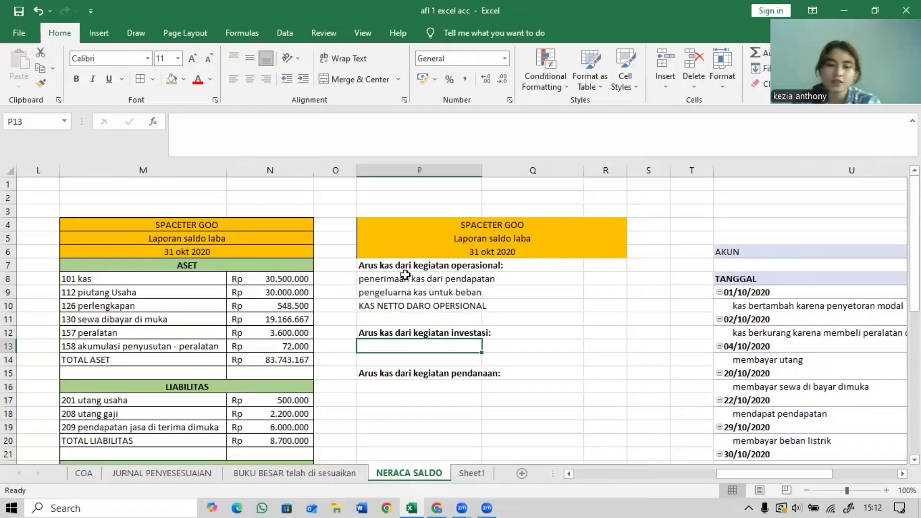
pyautogui.press('Down')
pyautogui.press('Down')
pyautogui.press('Down')
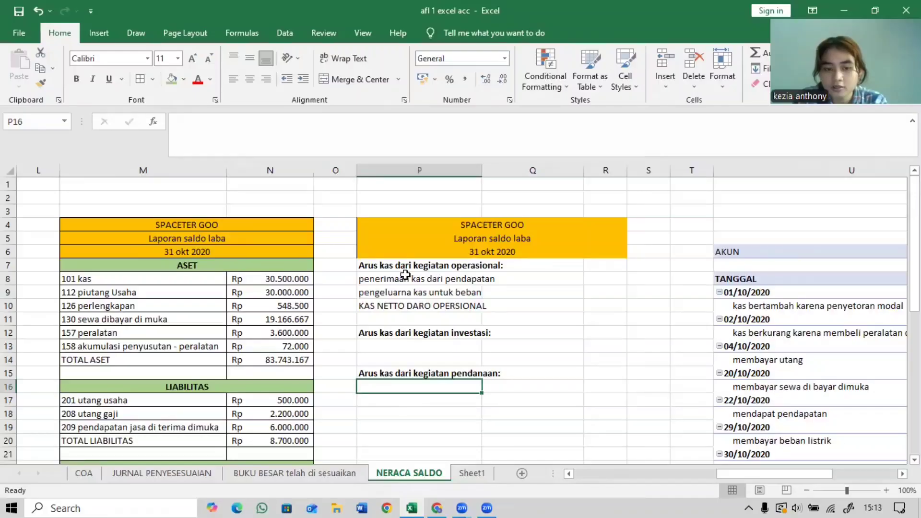
pyautogui.write('peny')
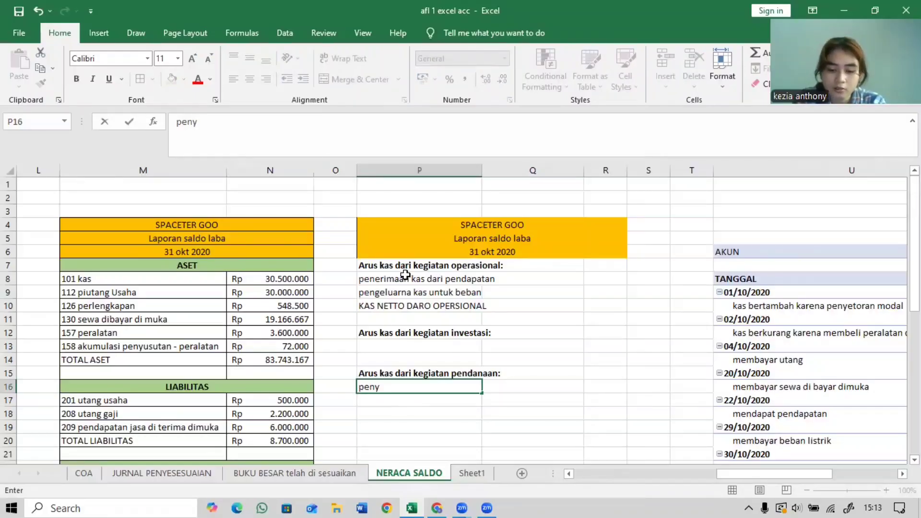
pyautogui.write('etoran mo')
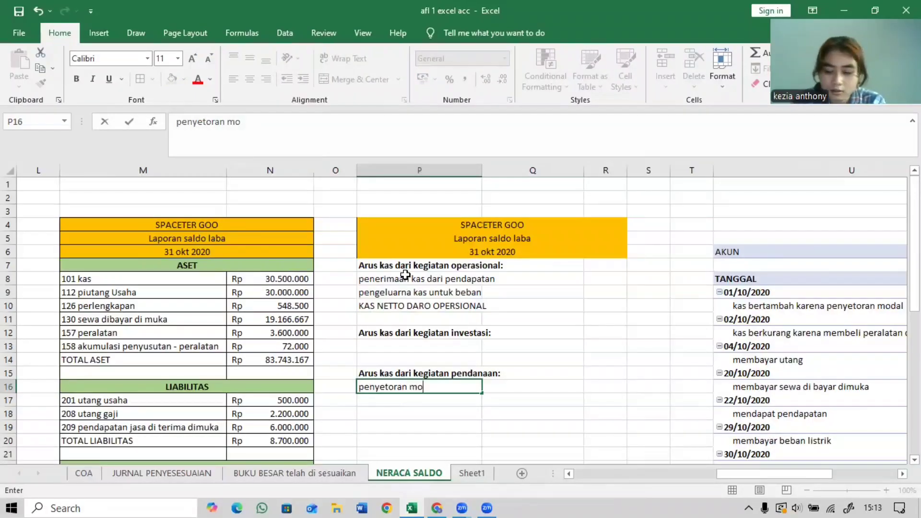
pyautogui.write('dal')
pyautogui.press('Return')
pyautogui.write('di')
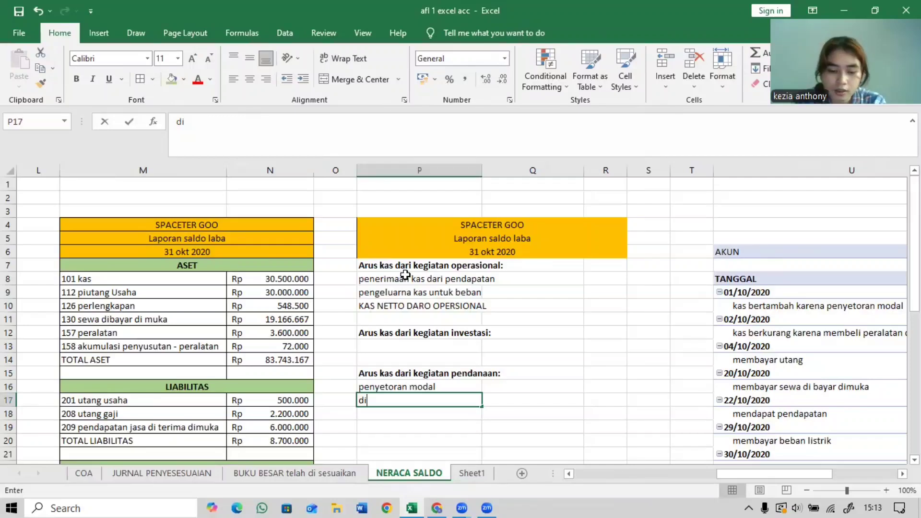
pyautogui.write('viden')
pyautogui.press('Return')
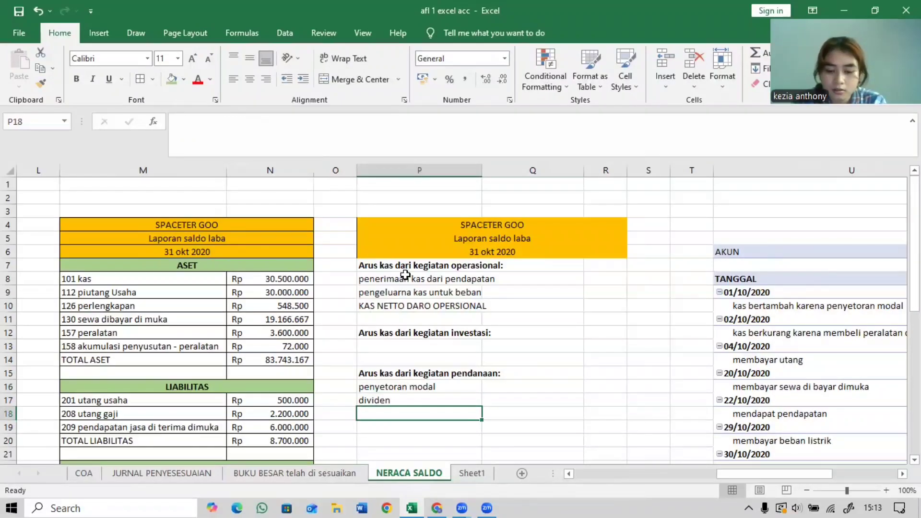
# Enter the subtotal label "KAS NETO DARI PENDANAAN" in P18 to close the financing section.
pyautogui.write('KAS ')
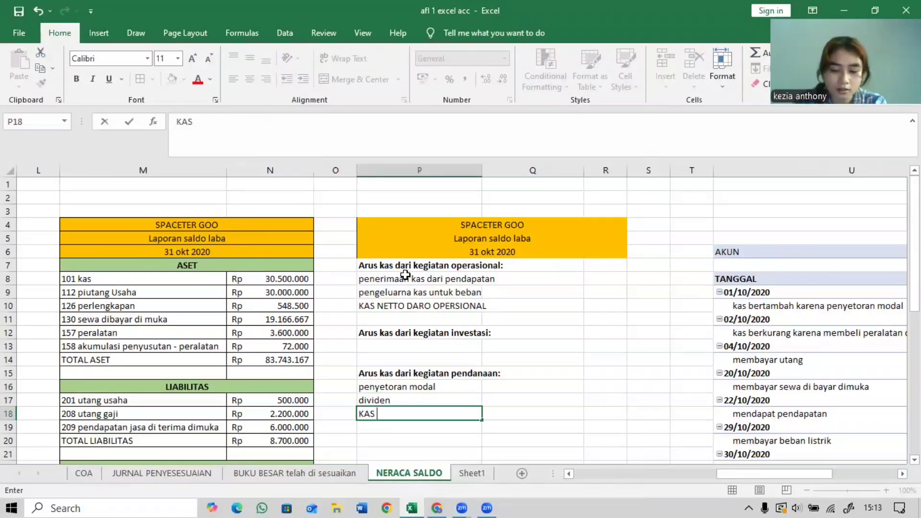
pyautogui.write('NETO')
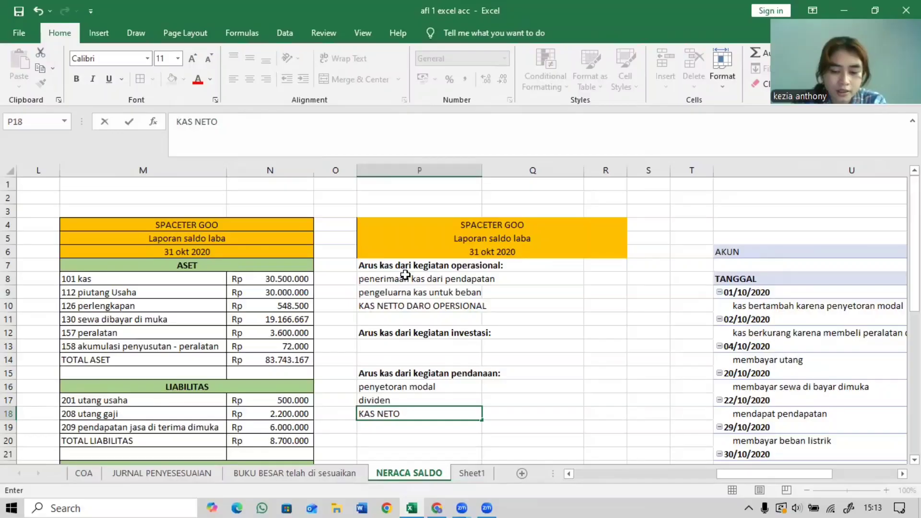
pyautogui.write(' DARI')
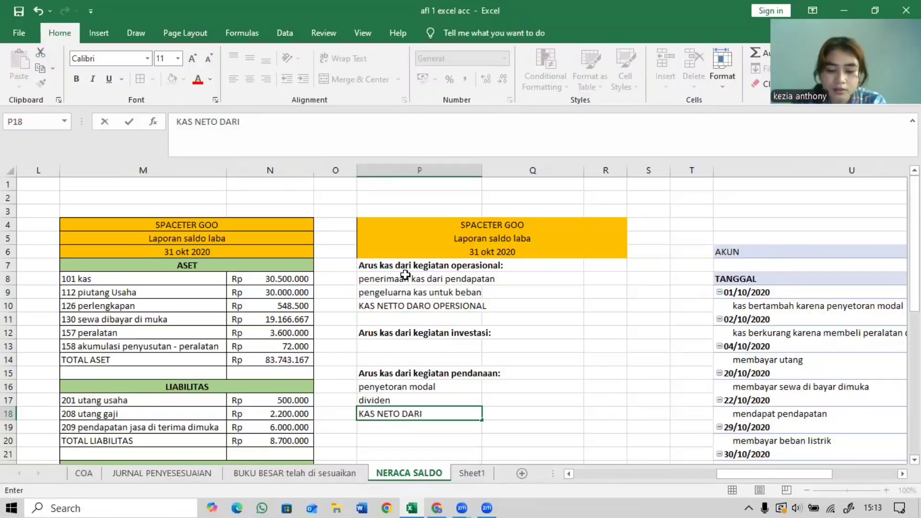
pyautogui.write(' PENDANAAN')
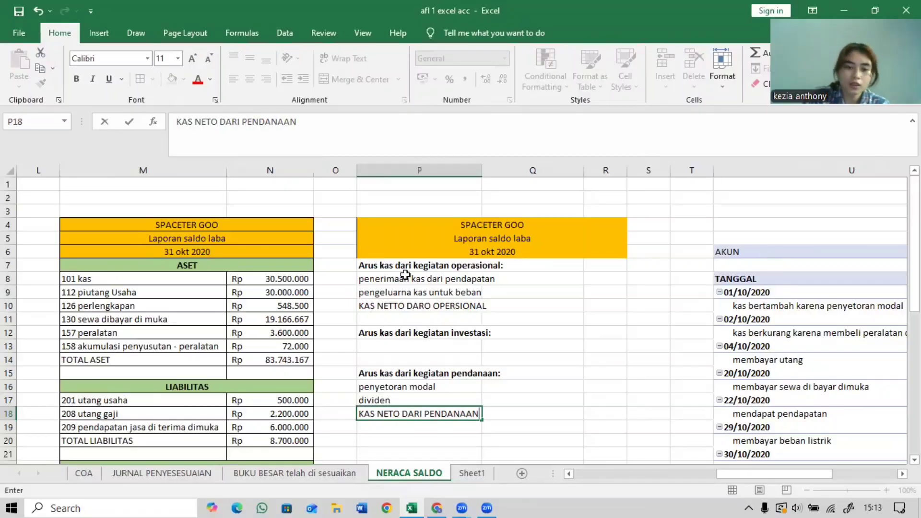
pyautogui.press('Return')
# Enter the closing labels "KAS AWAL PERIODE" in P20 and "KAS AKHIR PERIODE" in P21.
pyautogui.press('Return')
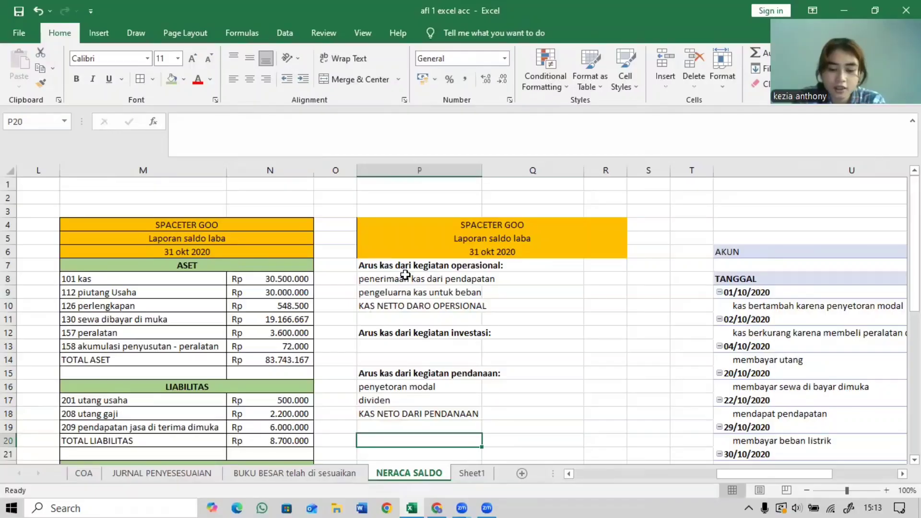
pyautogui.write('KAS AWA')
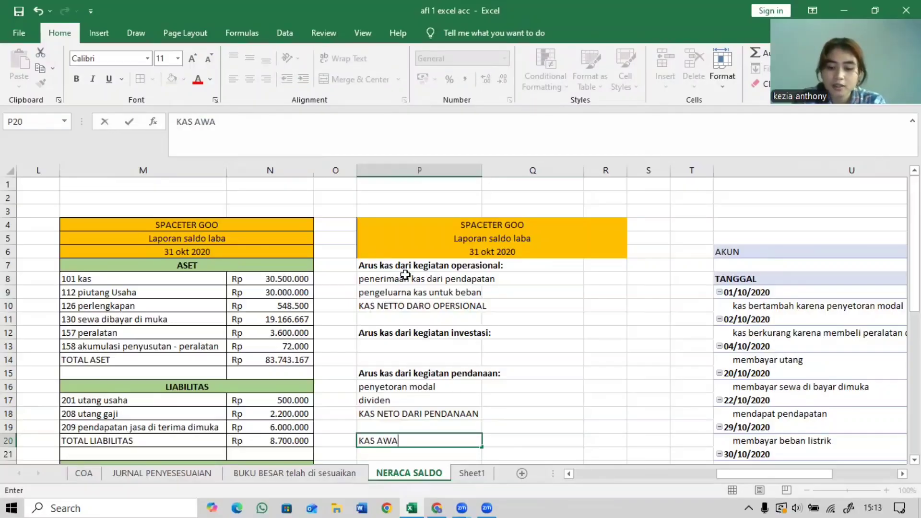
pyautogui.write('L PERIODE')
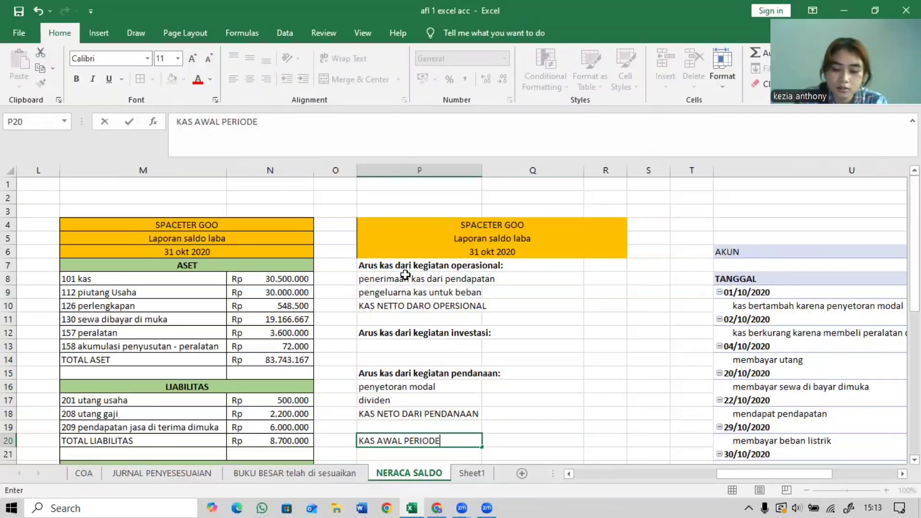
pyautogui.press('Return')
pyautogui.write('KAS A')
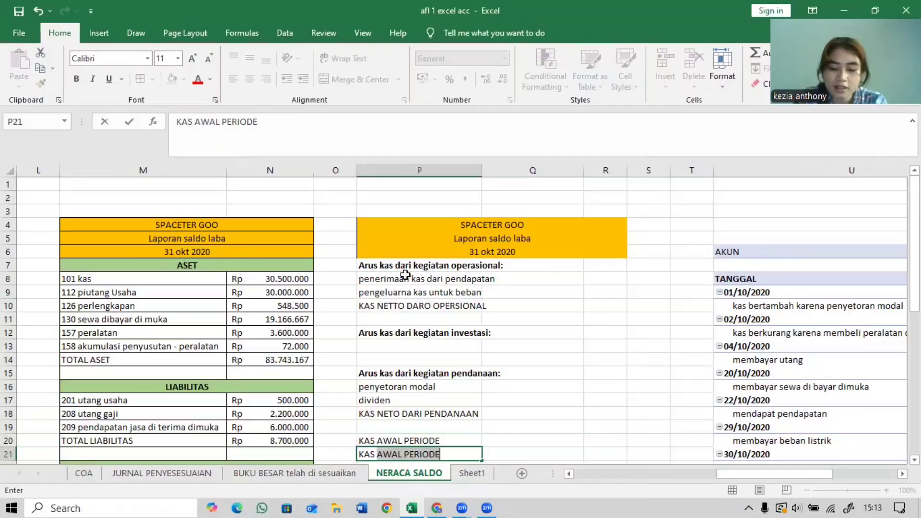
pyautogui.write('KHIR PER')
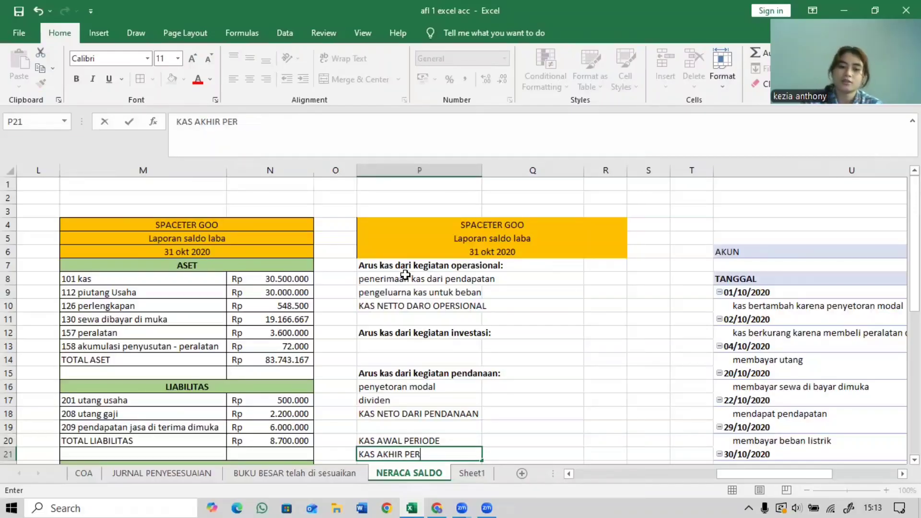
pyautogui.write('IODE')
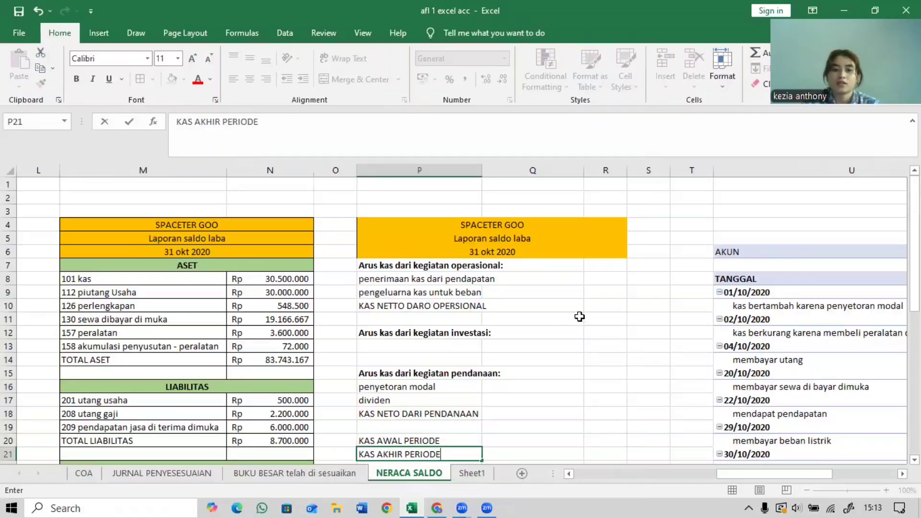
pyautogui.scroll(-1, 534, 262)
pyautogui.click(545, 251)
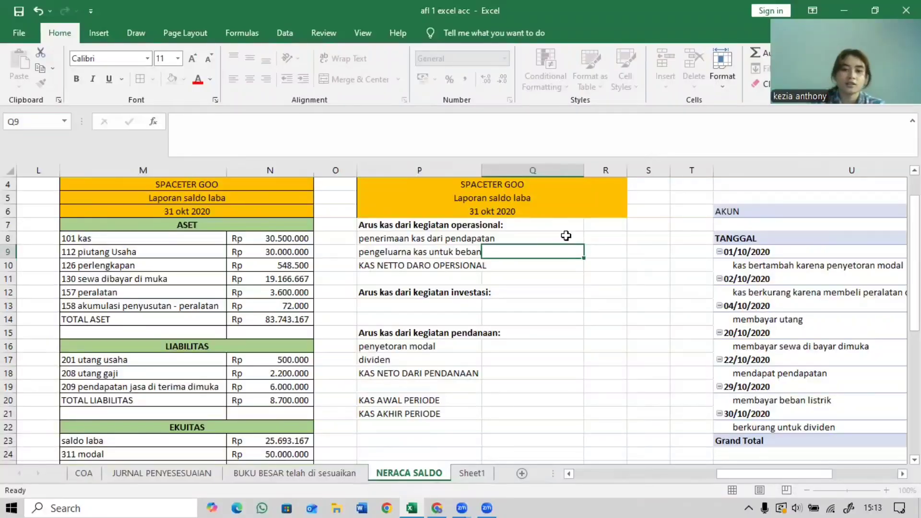
# Enter the activity codes "op" in Q8 and "ob" in Q9 beside the operating receipts and expense lines.
pyautogui.click(563, 235)
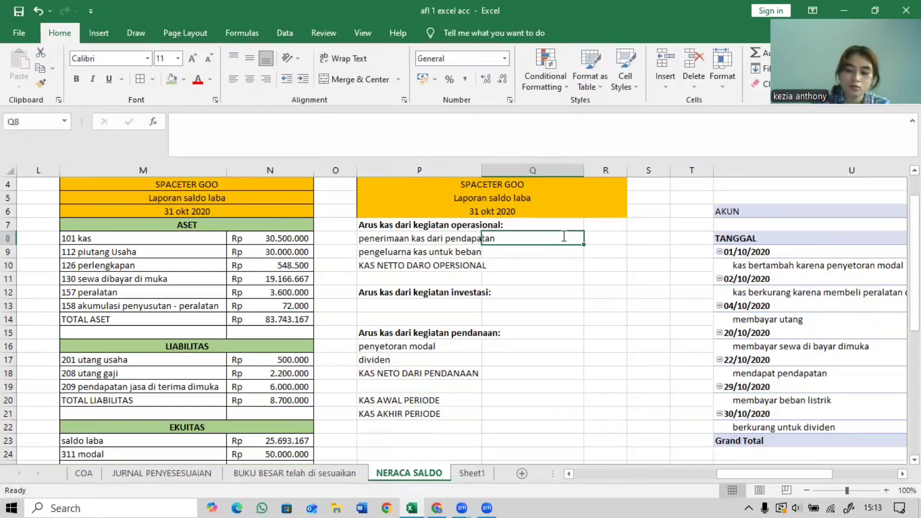
pyautogui.write('OP')
pyautogui.press('BackSpace')
pyautogui.press('BackSpace')
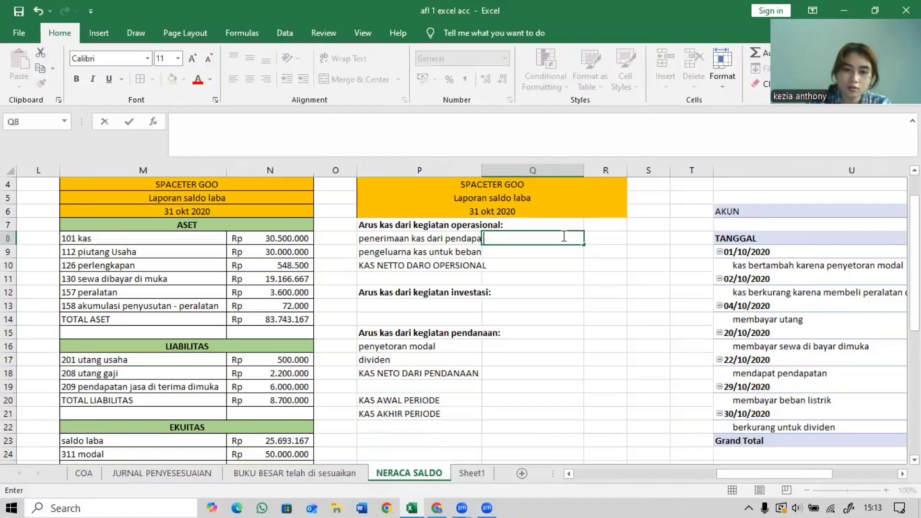
pyautogui.write('op')
pyautogui.press('Return')
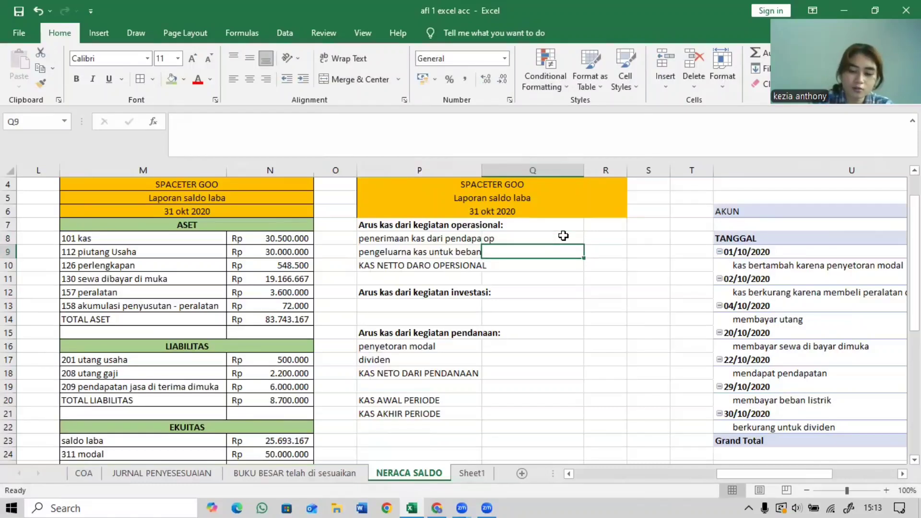
pyautogui.write('op')
pyautogui.write('b')
pyautogui.press('Return')
# Enter the codes "pm" in Q16 for "penyetoran modal" and "pd" in Q17 for "dividen".
pyautogui.press('Return')
pyautogui.press('Return')
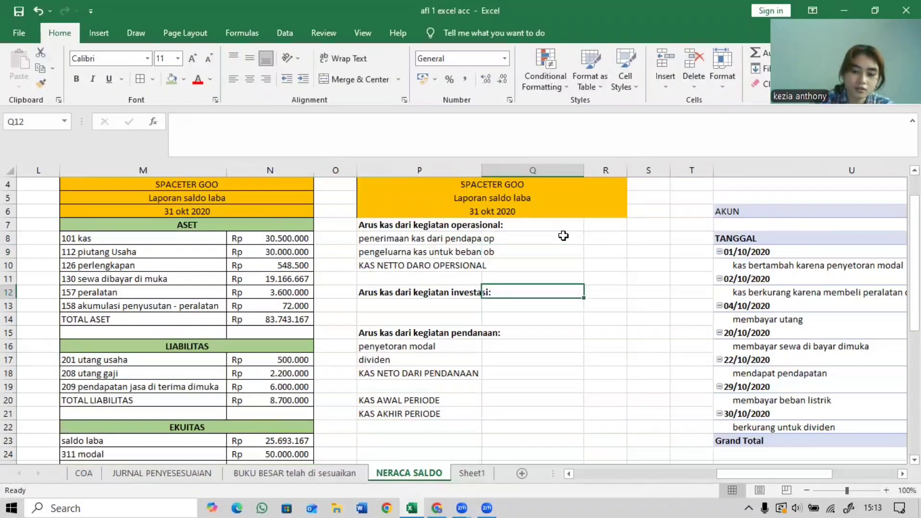
pyautogui.press('Return')
pyautogui.press('Return')
pyautogui.press('Return')
pyautogui.press('Return')
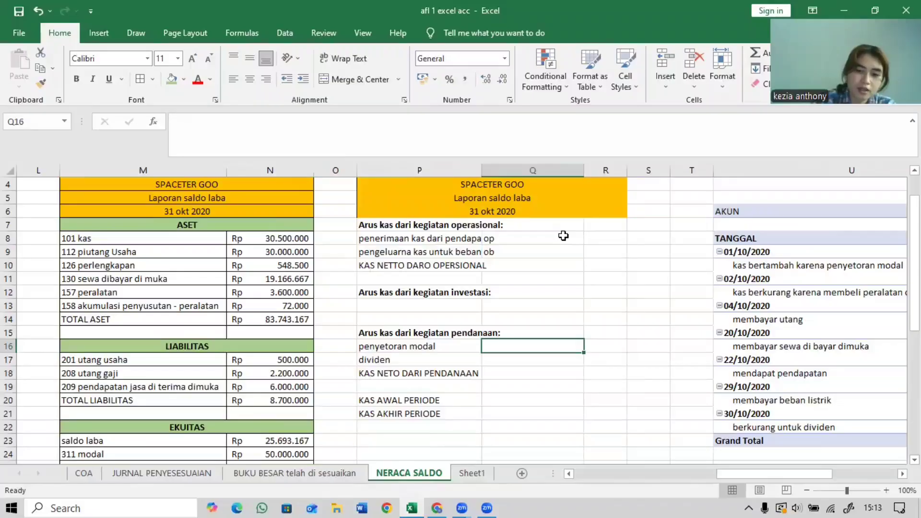
pyautogui.write('pm')
pyautogui.press('Return')
pyautogui.write('p')
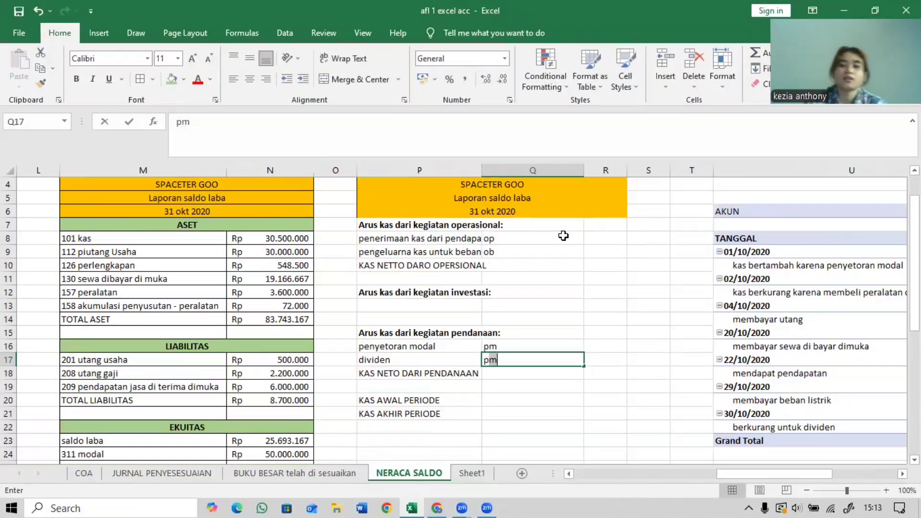
pyautogui.write('d')
# Start a SUMIF formula in R8 for the cash receipts from revenue line.
pyautogui.click(596, 238)
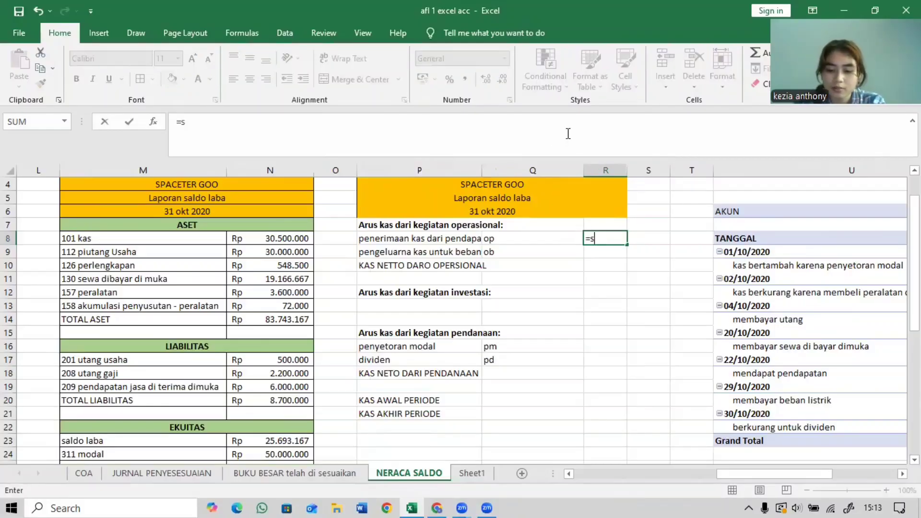
pyautogui.write('umif')
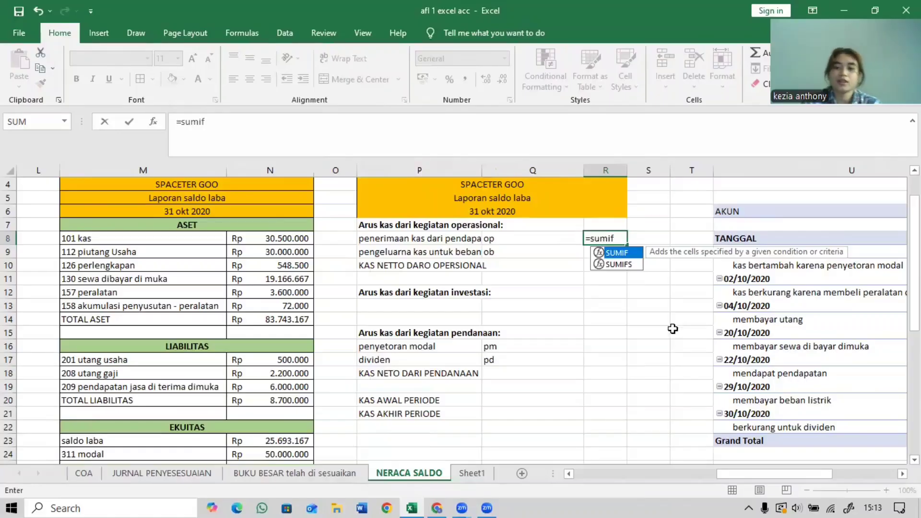
pyautogui.write('(')
pyautogui.moveTo(821, 474); pyautogui.dragTo(810, 462)
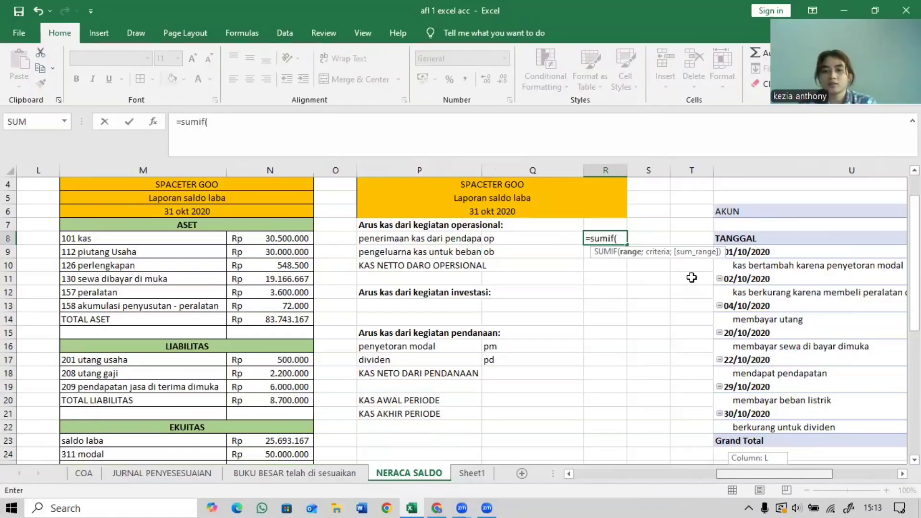
pyautogui.hscroll(5, 691, 278)
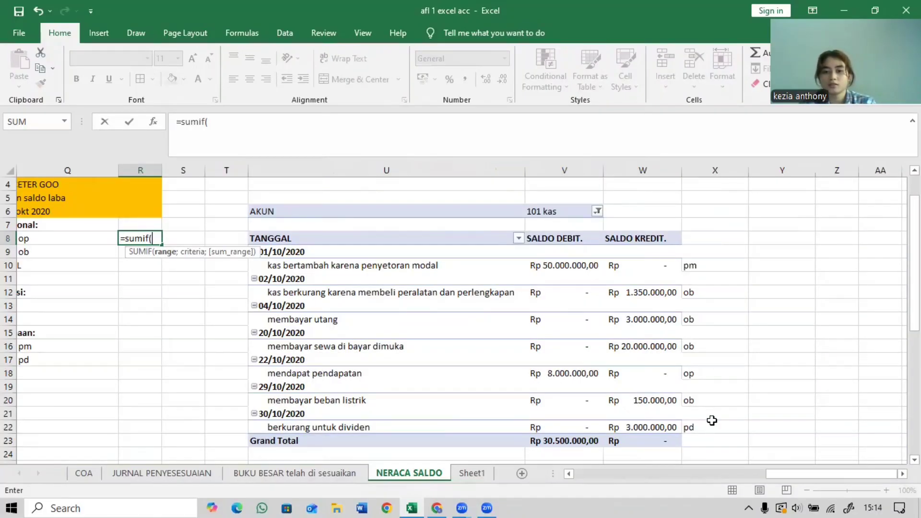
pyautogui.moveTo(689, 265); pyautogui.dragTo(695, 411)
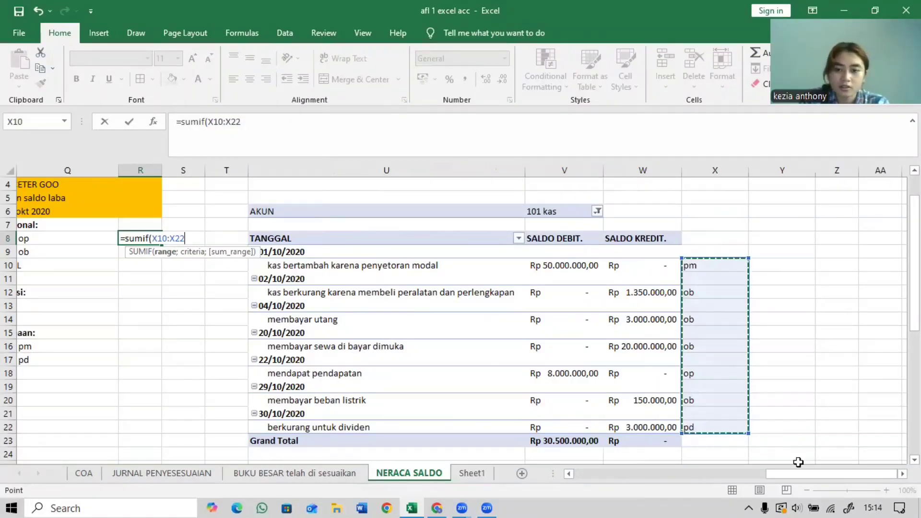
pyautogui.moveTo(803, 476); pyautogui.dragTo(777, 477)
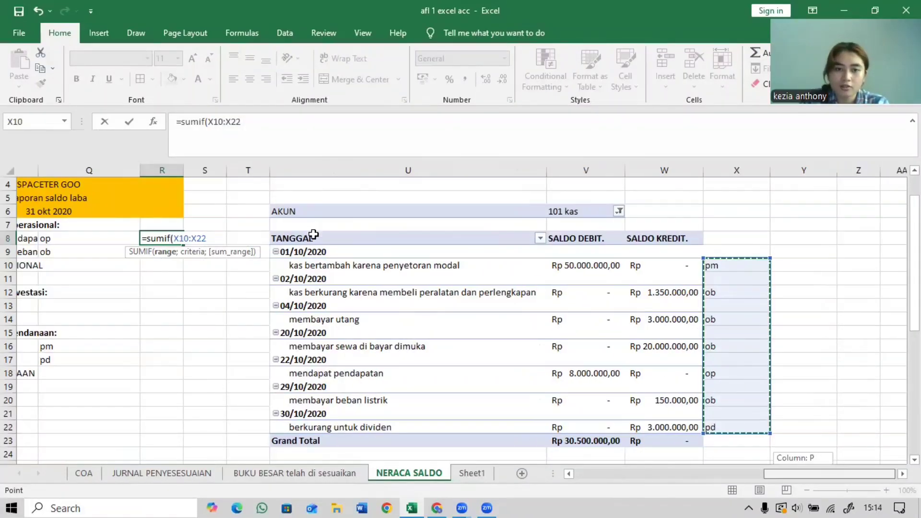
pyautogui.click(313, 235)
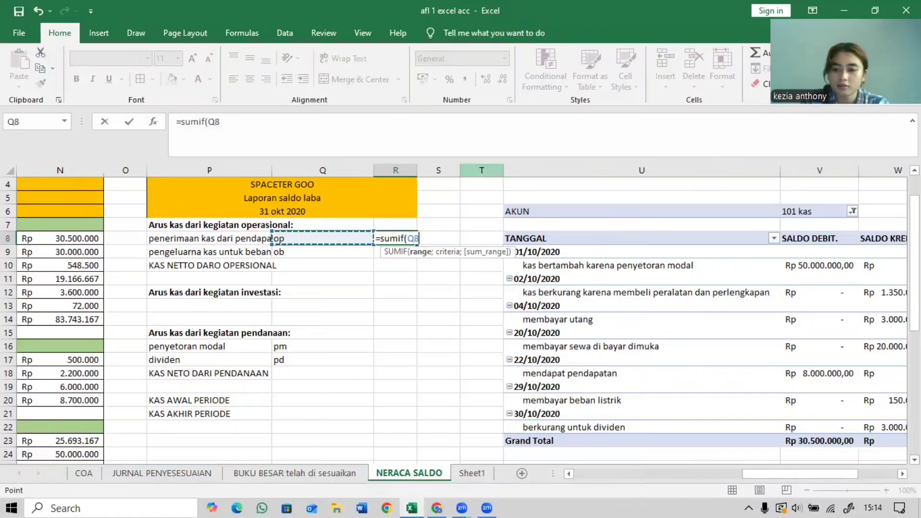
pyautogui.moveTo(840, 477); pyautogui.dragTo(881, 480)
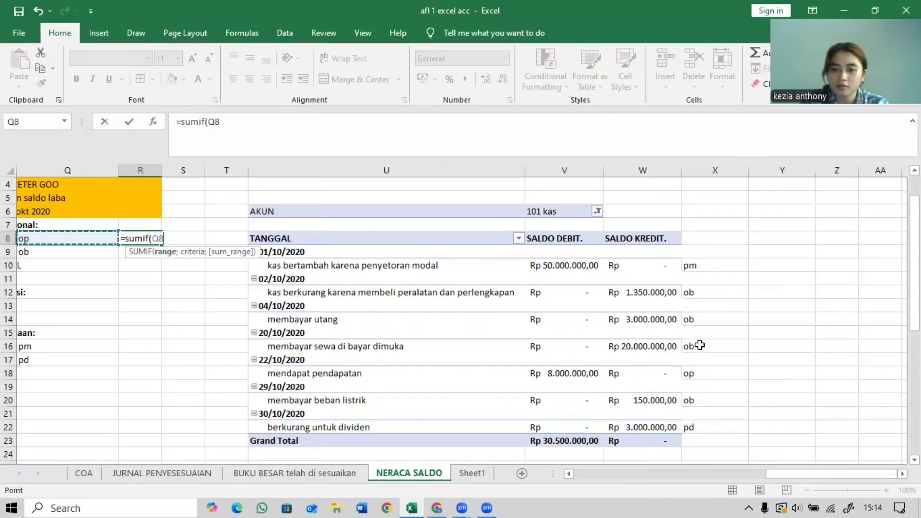
# Set the SUMIF range in R8 to the transaction codes in X10:X23.
pyautogui.moveTo(711, 267); pyautogui.dragTo(738, 441)
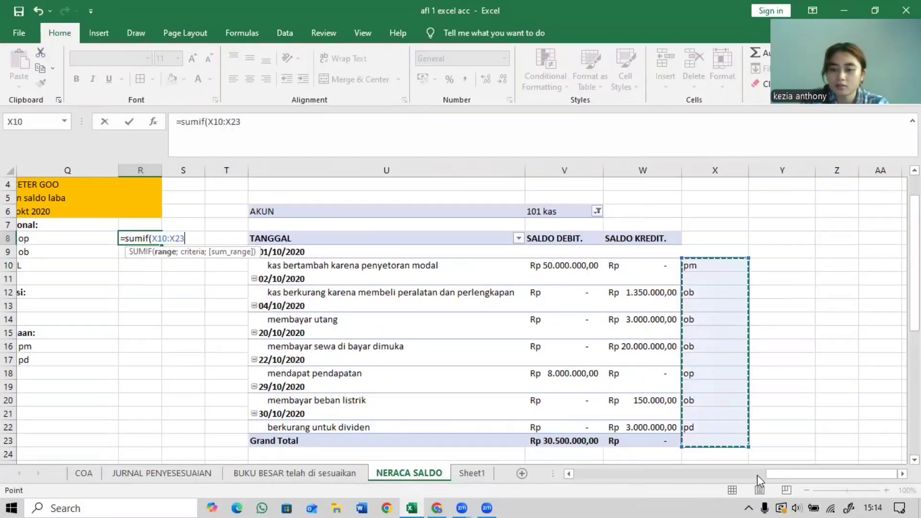
pyautogui.moveTo(811, 475); pyautogui.dragTo(758, 476)
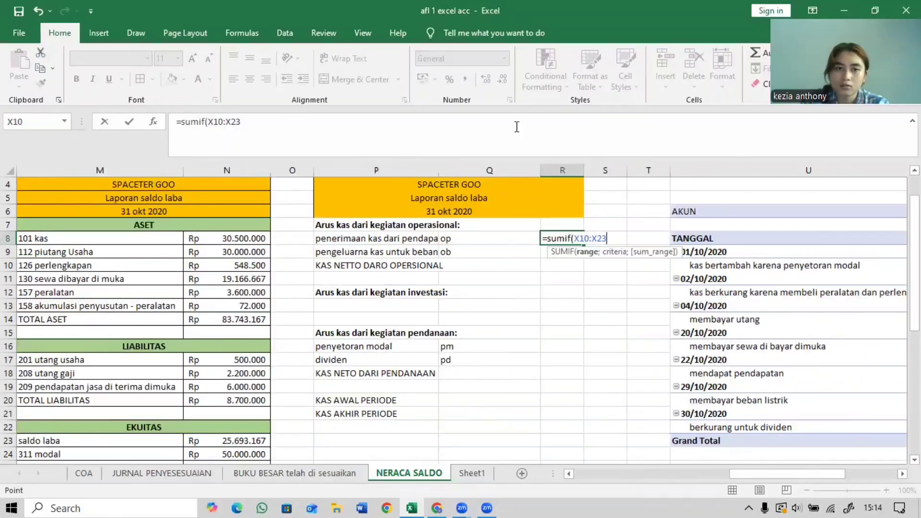
pyautogui.write(';')
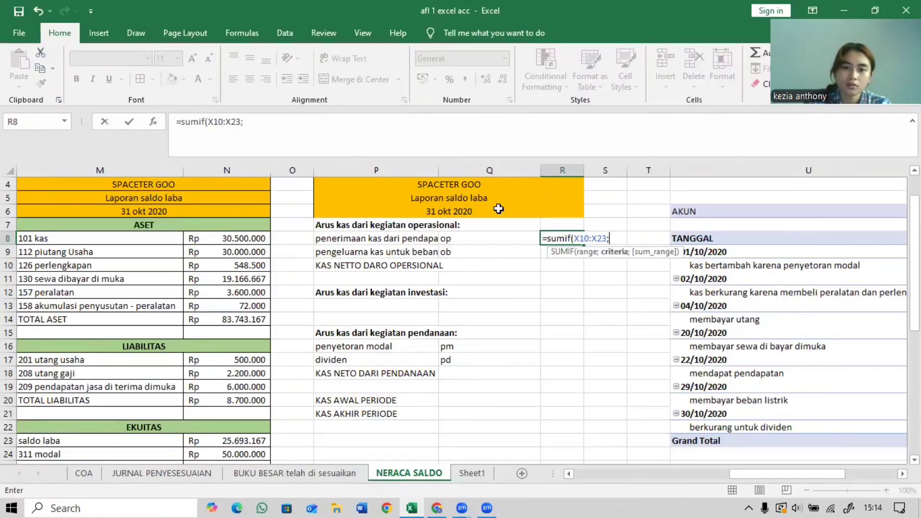
pyautogui.click(500, 238)
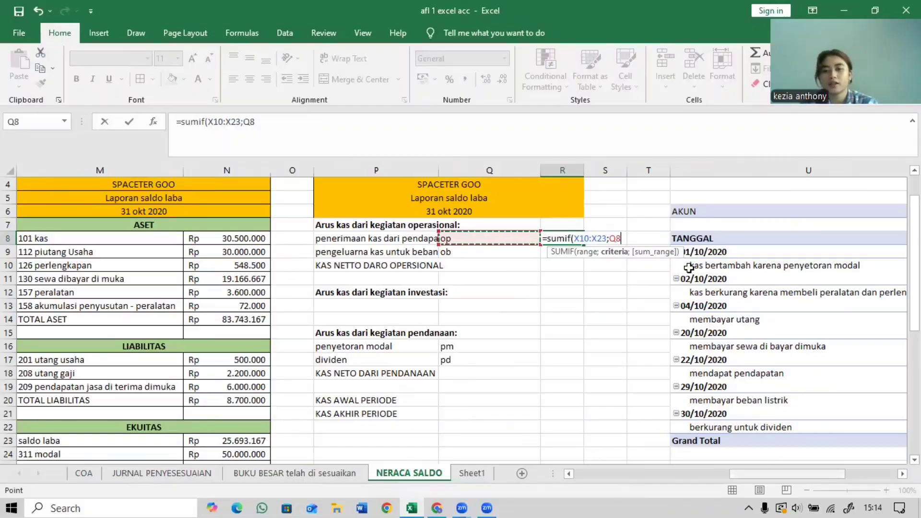
pyautogui.hscroll(3, 689, 268)
pyautogui.moveTo(689, 265); pyautogui.dragTo(689, 314)
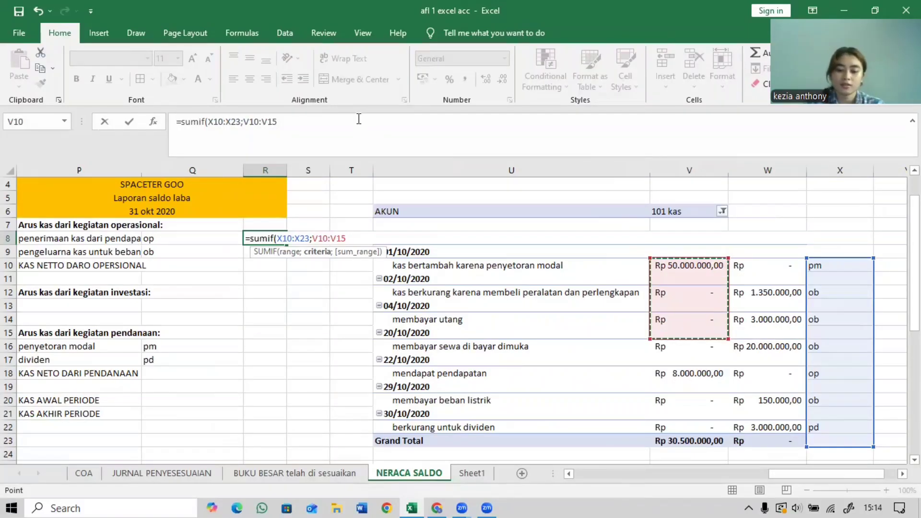
pyautogui.hotkey('shift', 'Up')
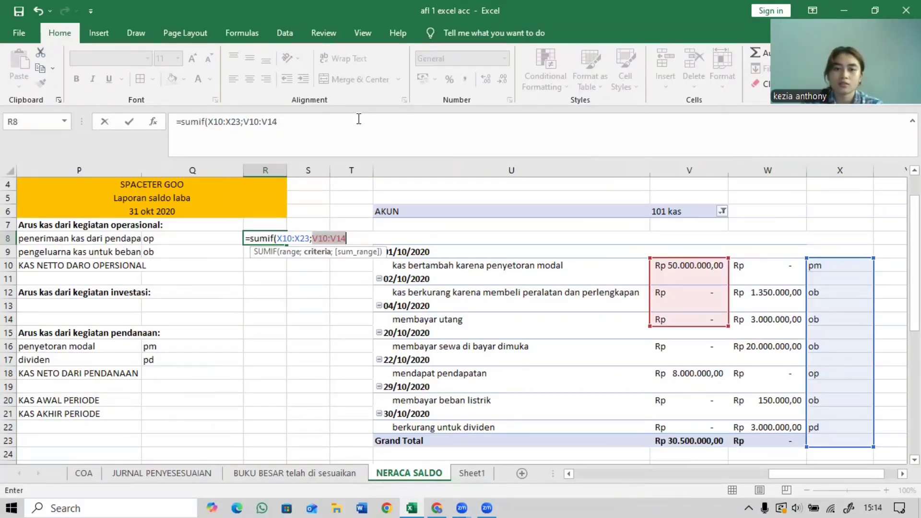
pyautogui.hotkey('shift', 'Down')
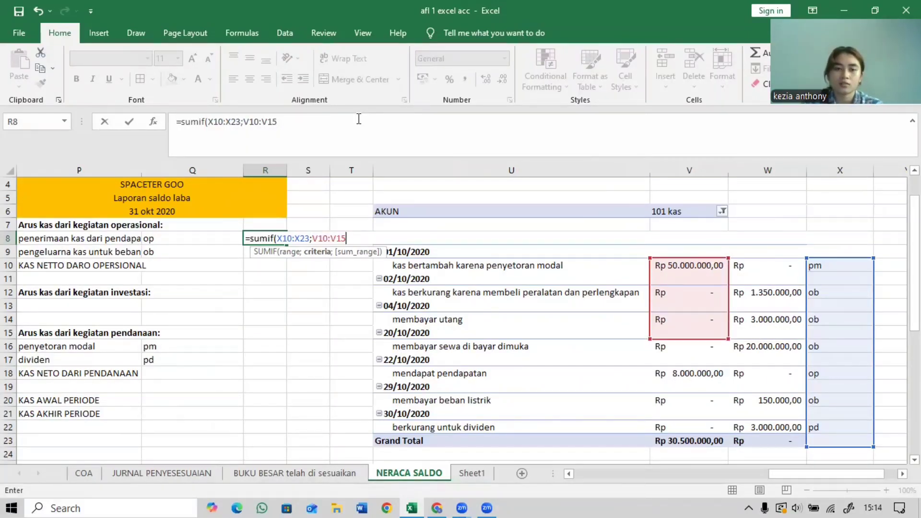
pyautogui.click(300, 121)
pyautogui.press('BackSpace')
pyautogui.press('BackSpace')
pyautogui.press('BackSpace')
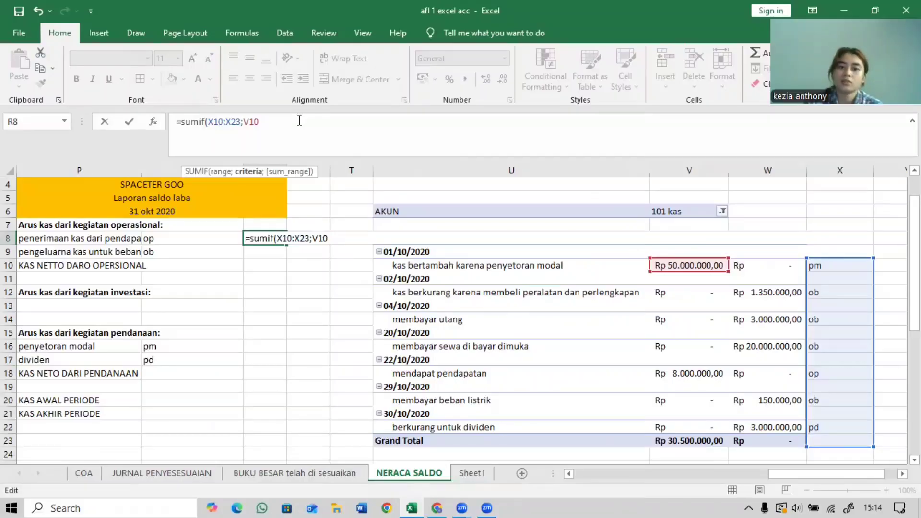
pyautogui.write(';')
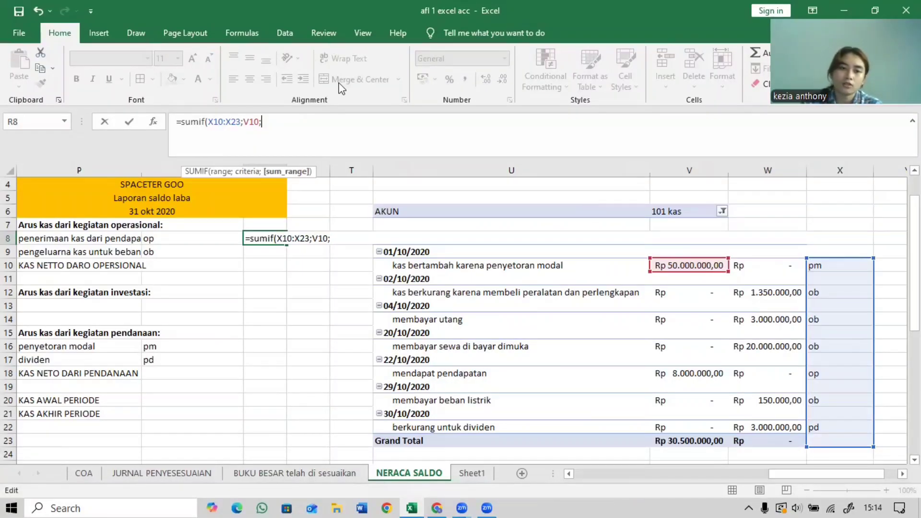
pyautogui.press('Left')
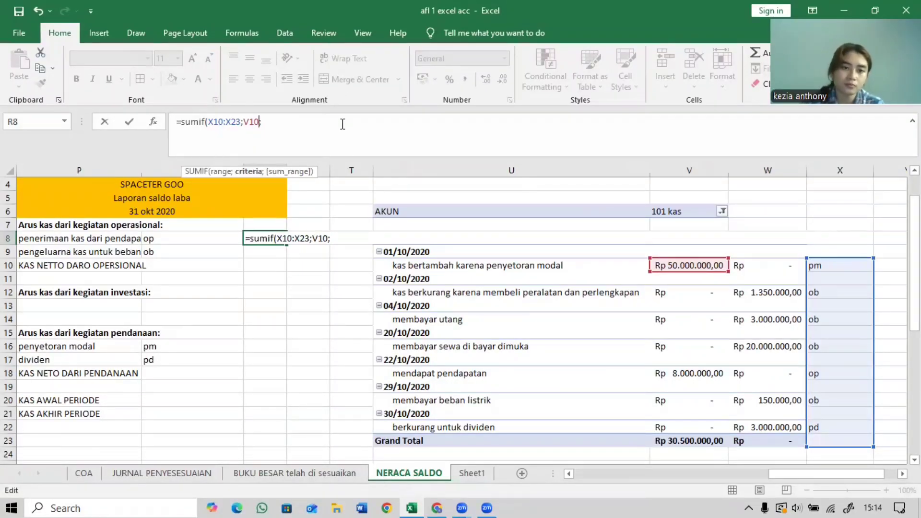
pyautogui.press('BackSpace')
pyautogui.press('BackSpace')
pyautogui.press('BackSpace')
pyautogui.press('BackSpace')
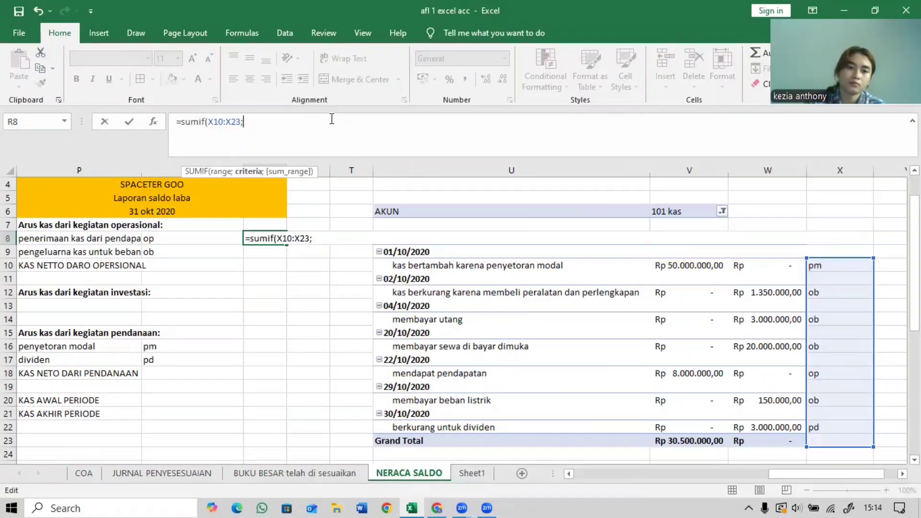
# Complete the R8 SUMIF with criterion Q8 and the debit amounts V10:V22 as the sum range.
pyautogui.click(216, 243)
pyautogui.click(241, 238)
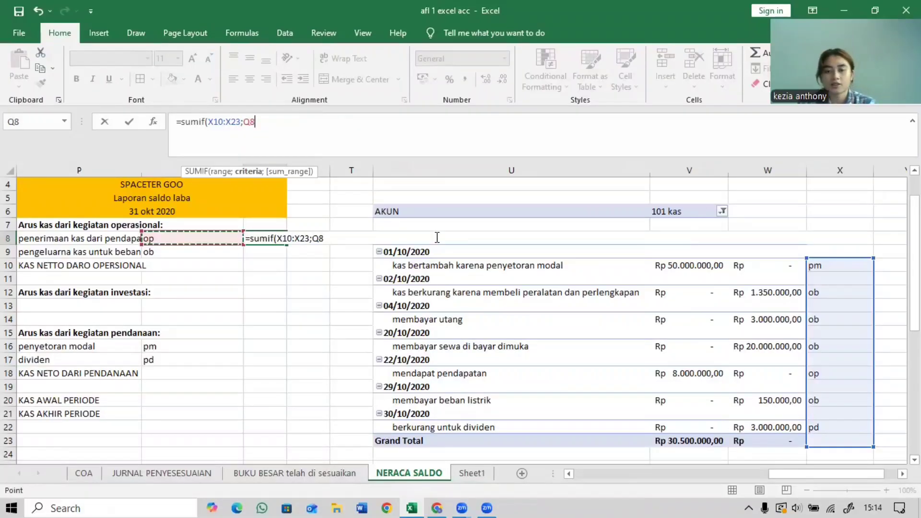
pyautogui.write(';')
pyautogui.moveTo(687, 266); pyautogui.dragTo(667, 425)
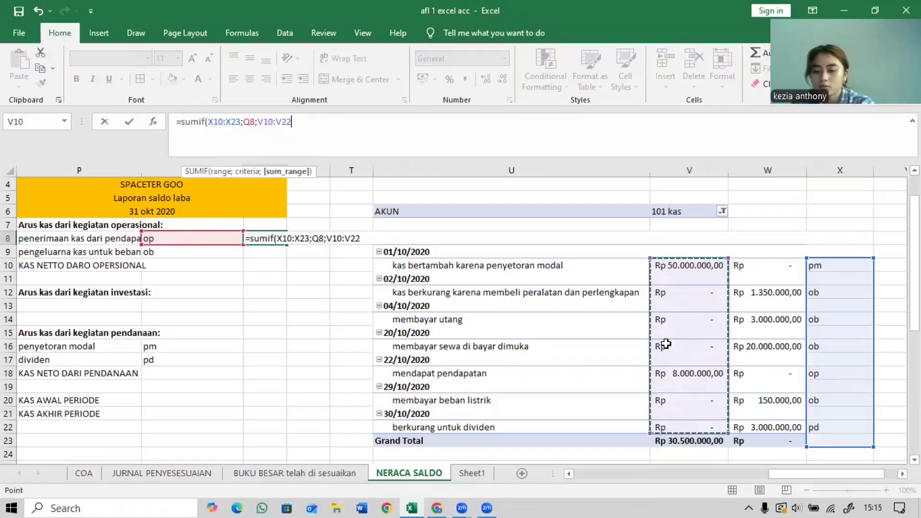
pyautogui.write(')')
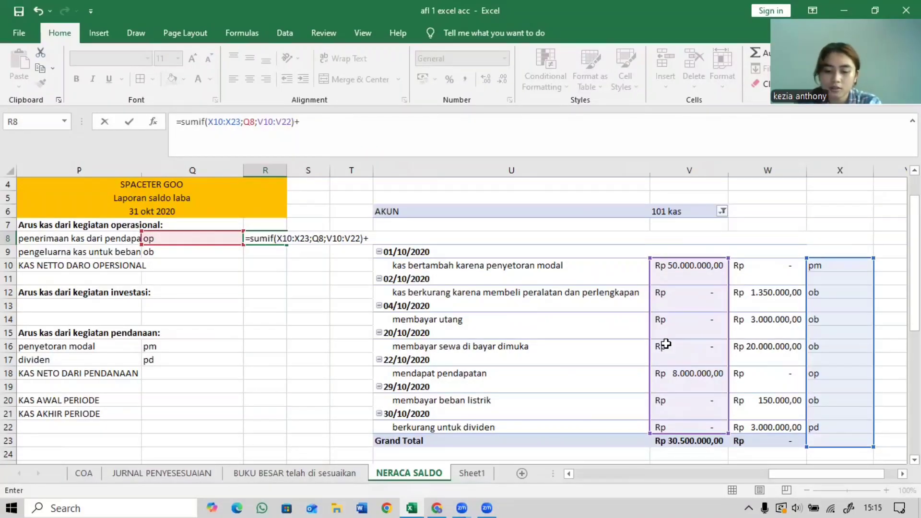
# Append a second SUMIF, joined with a plus sign, to the formula in R8.
pyautogui.write('+=sumif')
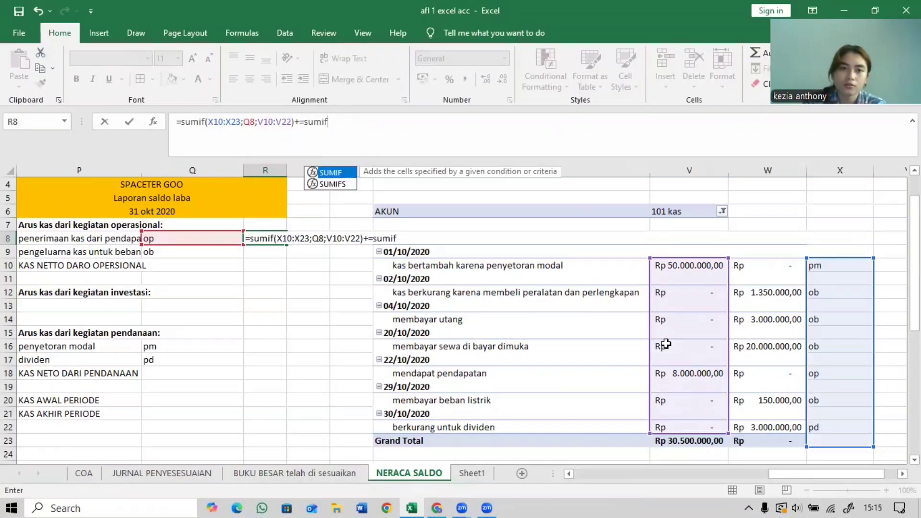
pyautogui.write('(')
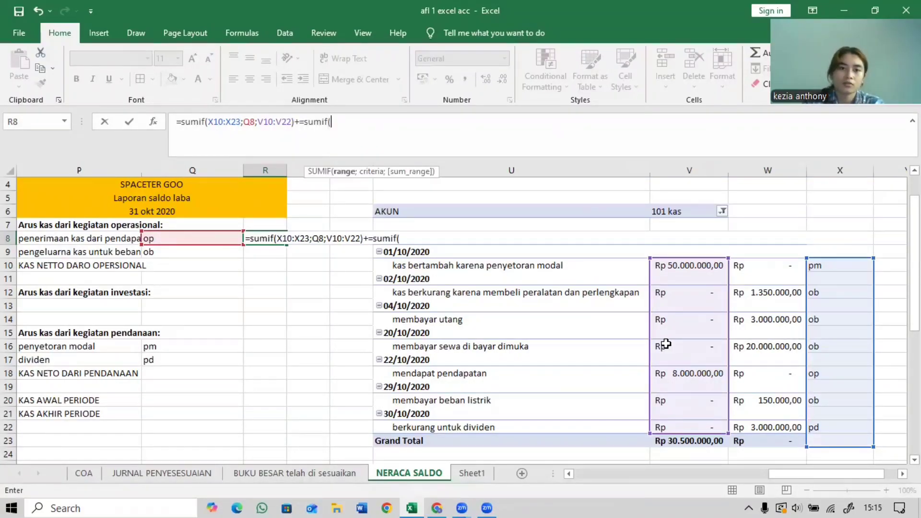
pyautogui.click(305, 123)
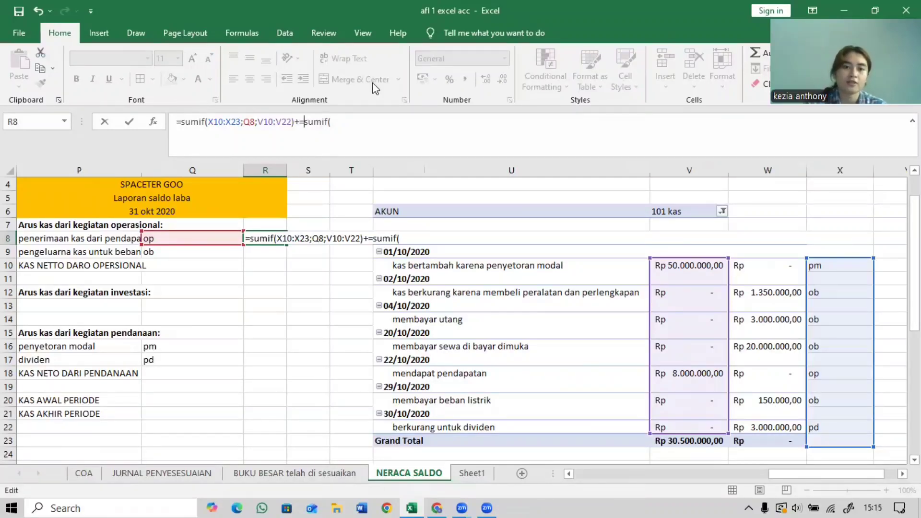
pyautogui.press('BackSpace')
pyautogui.click(346, 121)
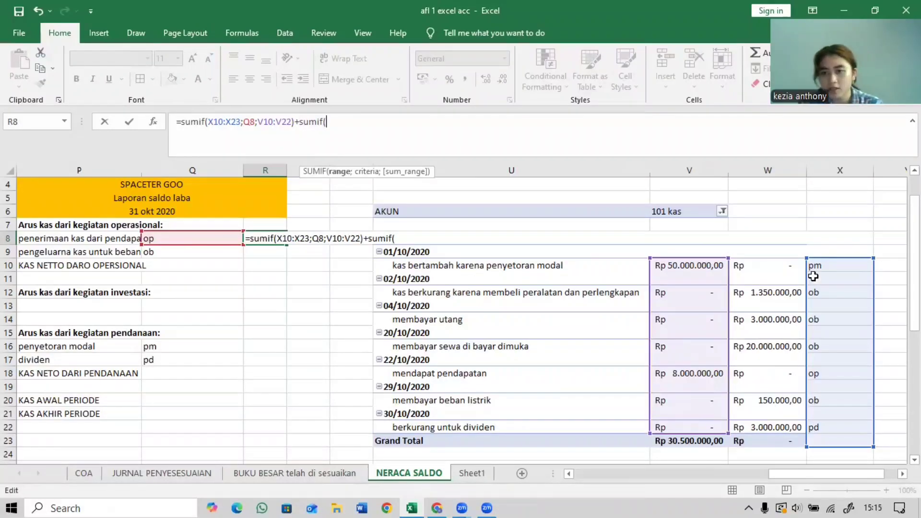
# Complete the second SUMIF in R8 with range X10:X23, criterion Q8 and the credit amounts W10:W22 as the sum range.
pyautogui.moveTo(813, 277); pyautogui.dragTo(837, 427)
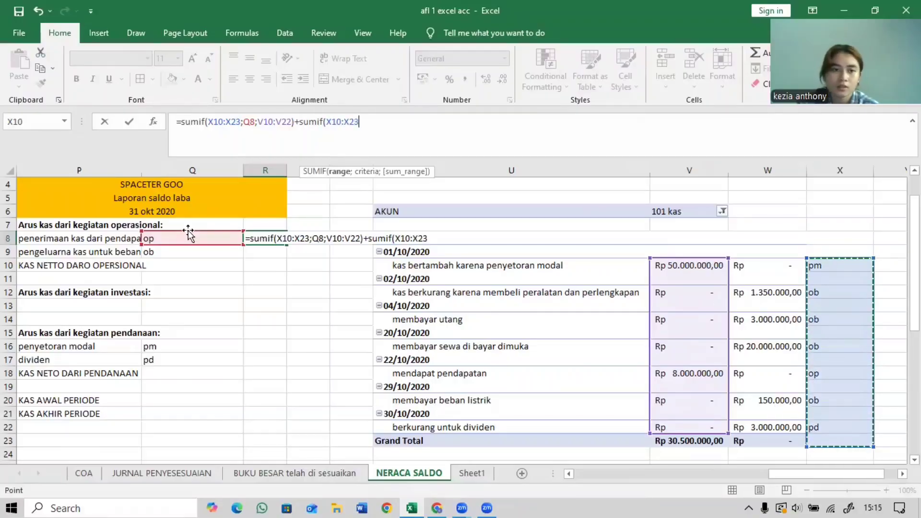
pyautogui.write(';')
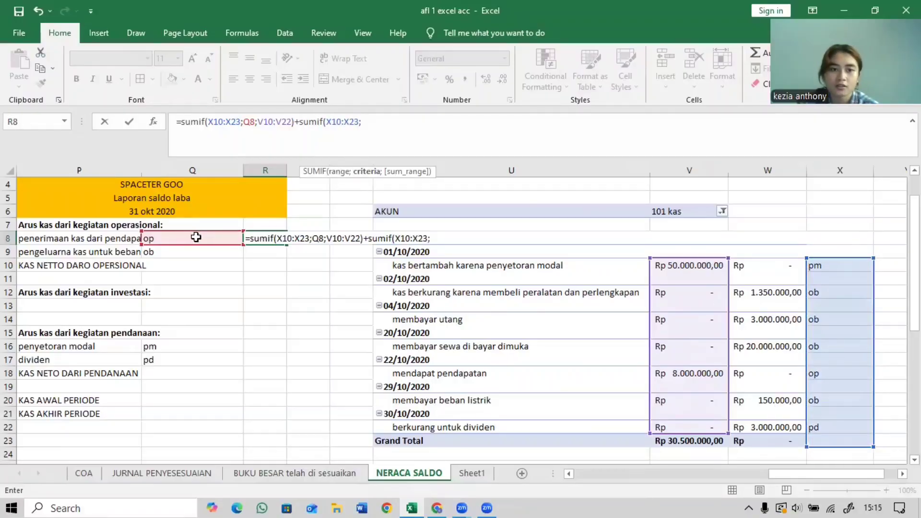
pyautogui.click(194, 237)
pyautogui.write(';')
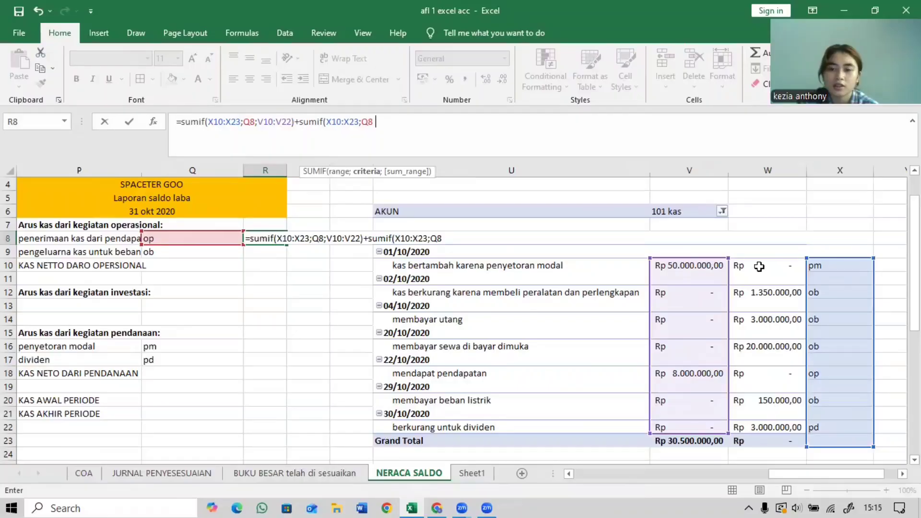
pyautogui.moveTo(764, 269); pyautogui.dragTo(769, 424)
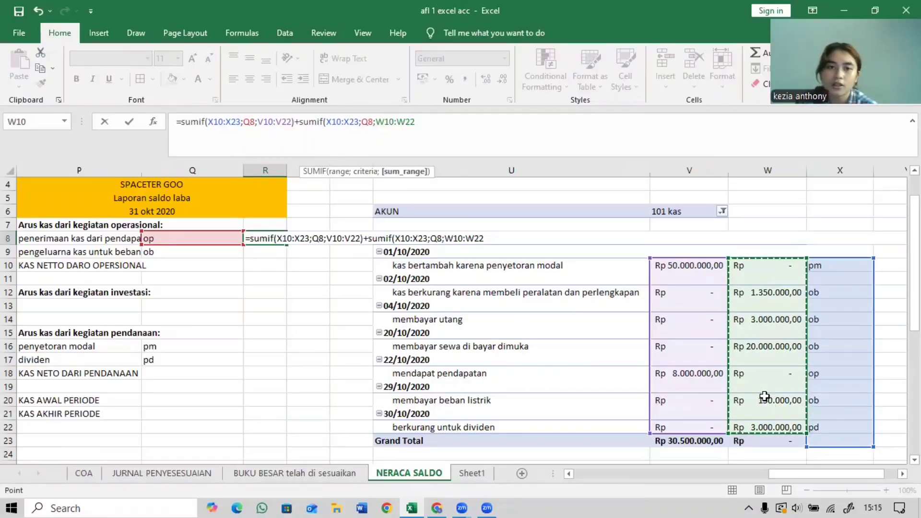
pyautogui.press('Return')
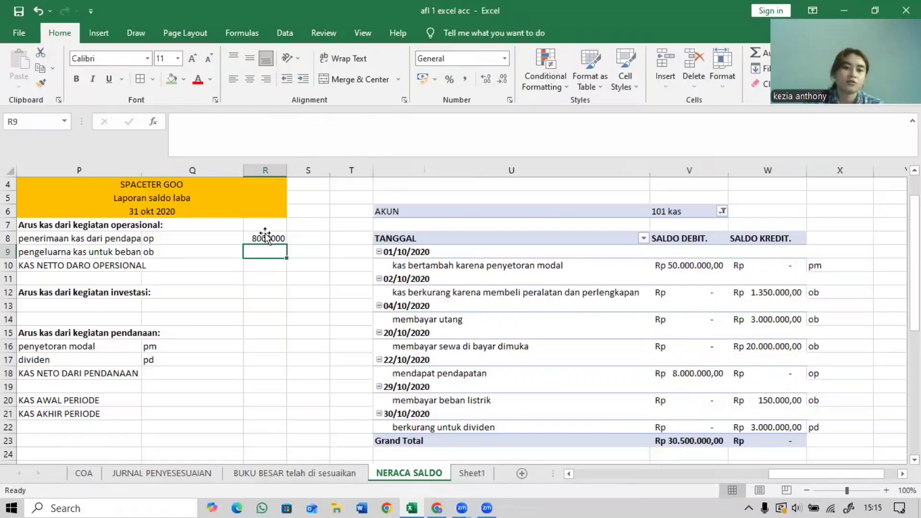
# Make the code range X10:X23 in the first SUMIF of R8 absolute.
pyautogui.click(266, 237)
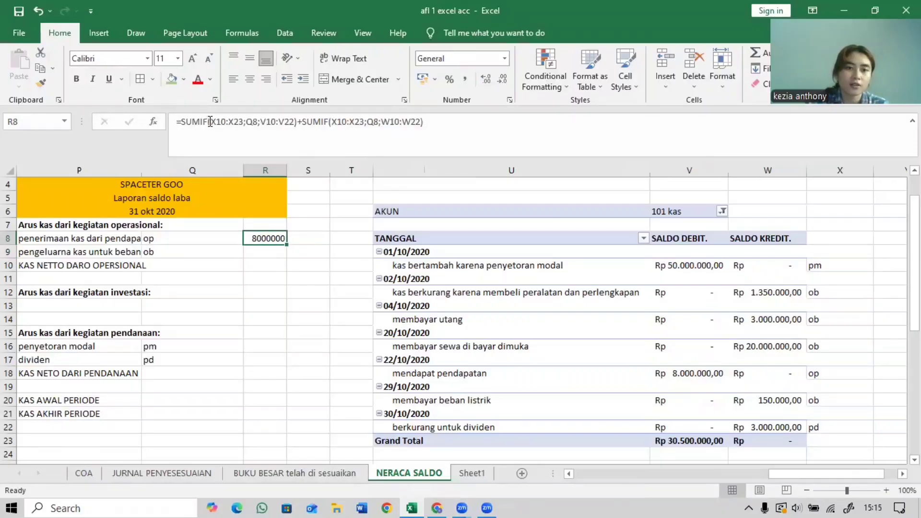
pyautogui.click(214, 121)
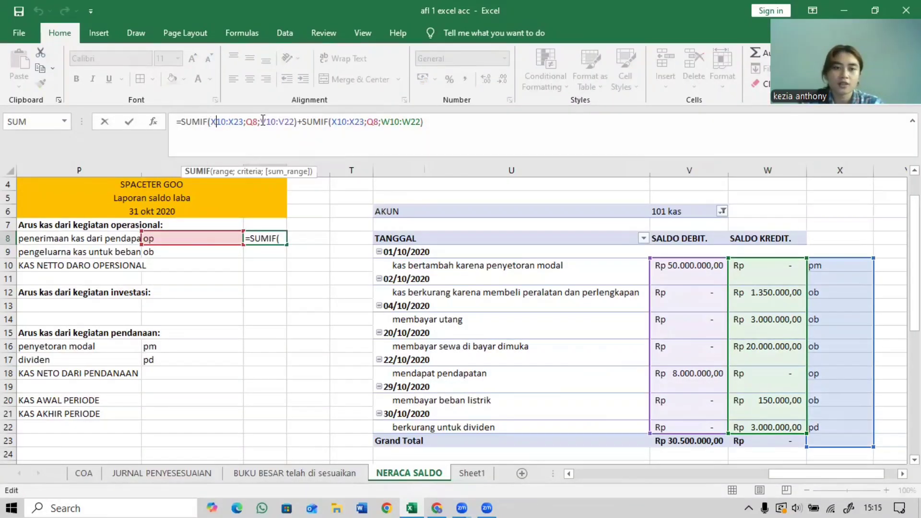
pyautogui.press('Left')
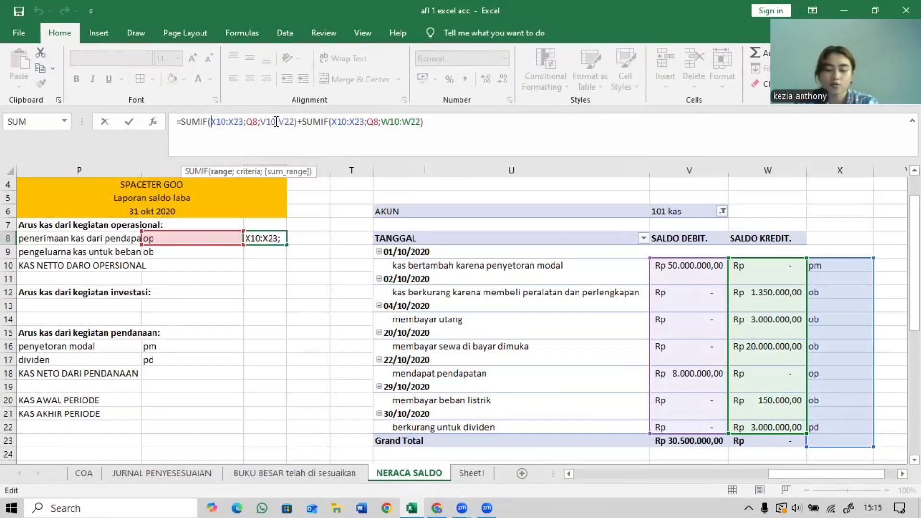
pyautogui.press('F4')
pyautogui.click(238, 121)
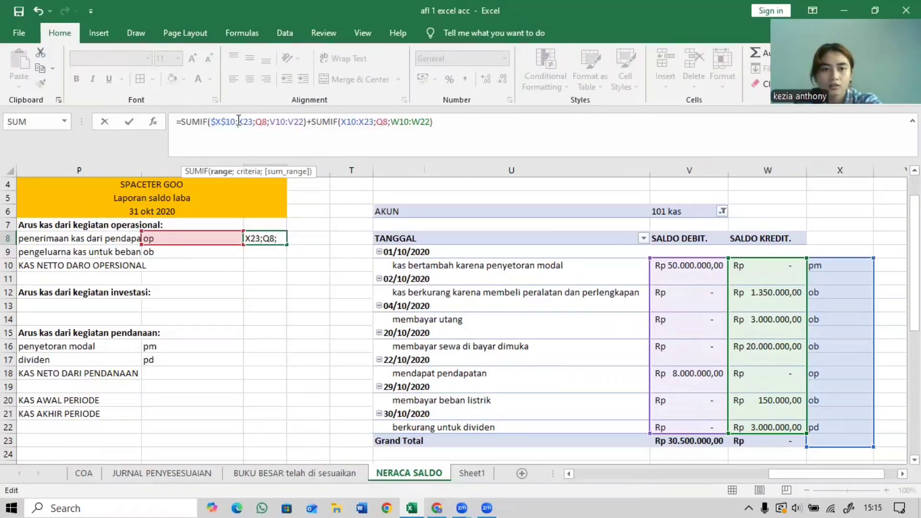
pyautogui.press('F4')
pyautogui.click(281, 121)
pyautogui.press('F4')
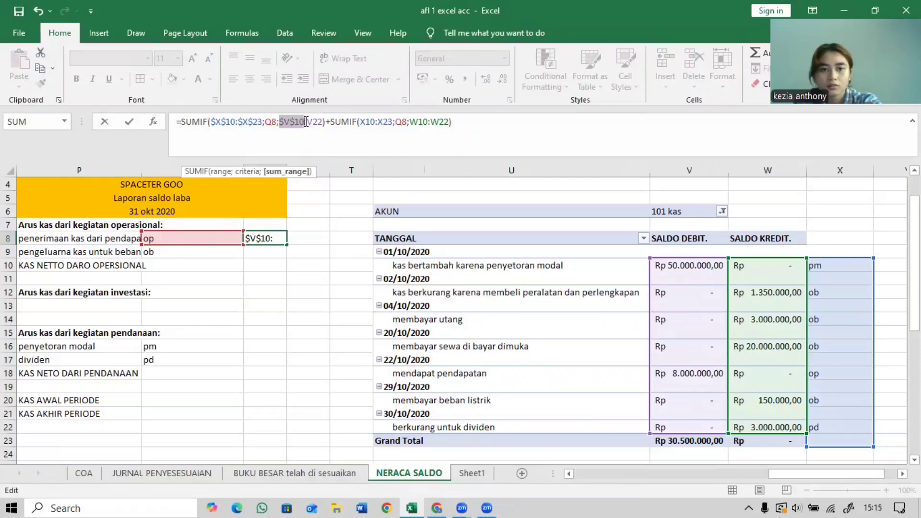
pyautogui.press('F4')
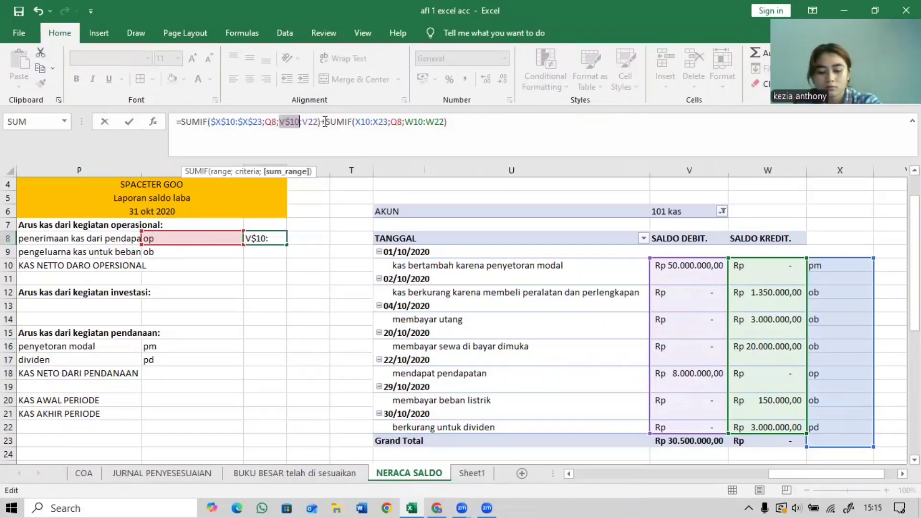
pyautogui.write('z')
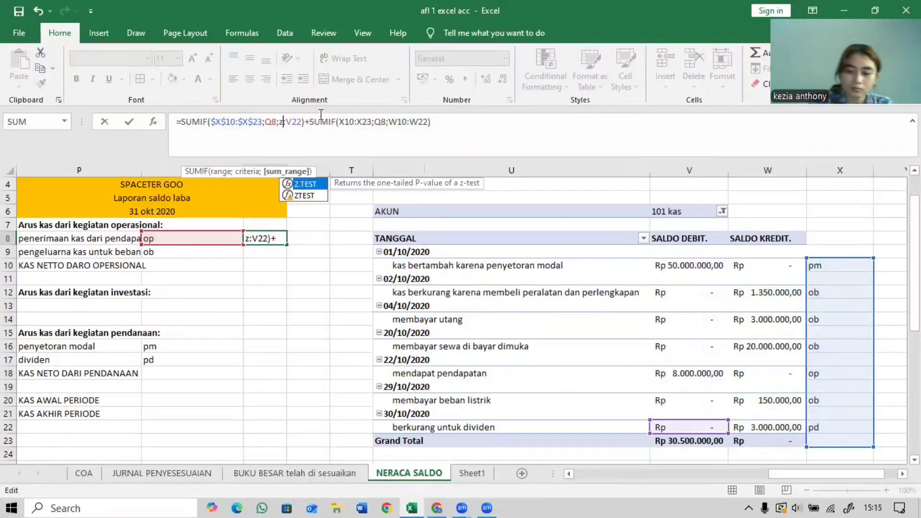
pyautogui.hotkey('ctrl', 'z')
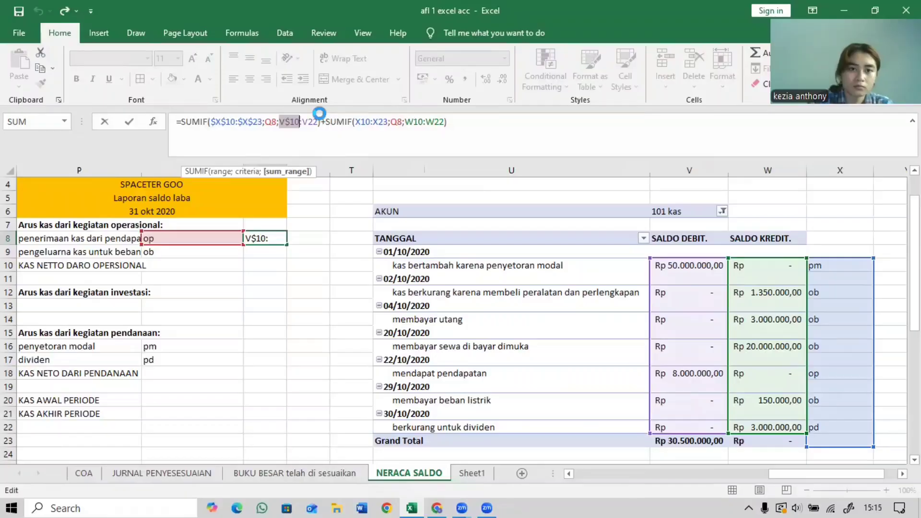
pyautogui.write('4')
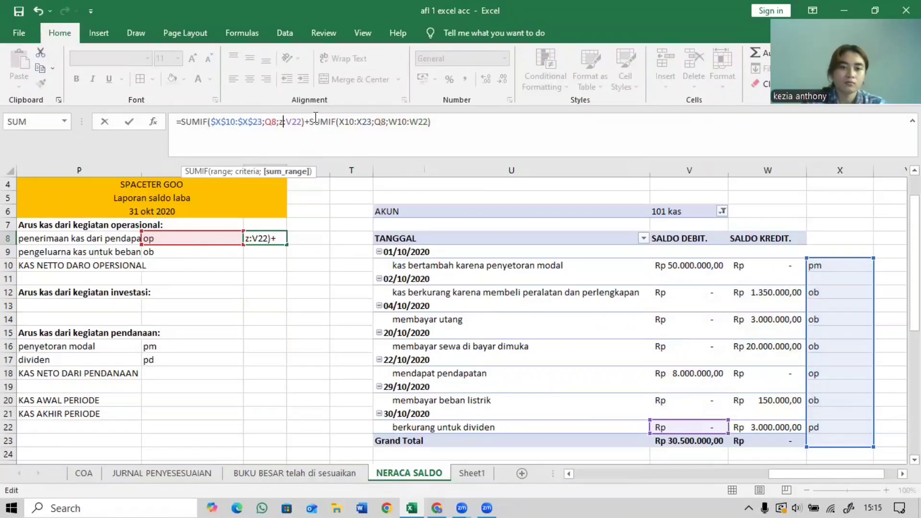
pyautogui.hotkey('ctrl', 'z')
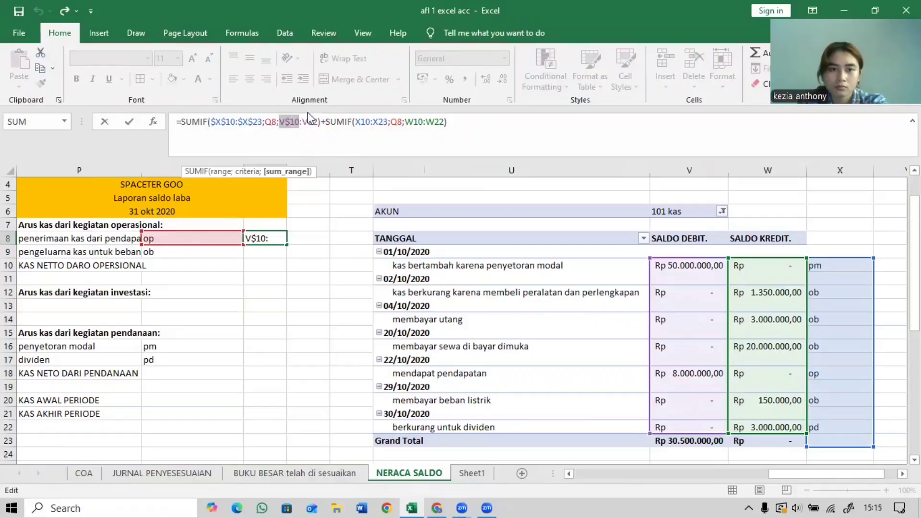
pyautogui.press('F4')
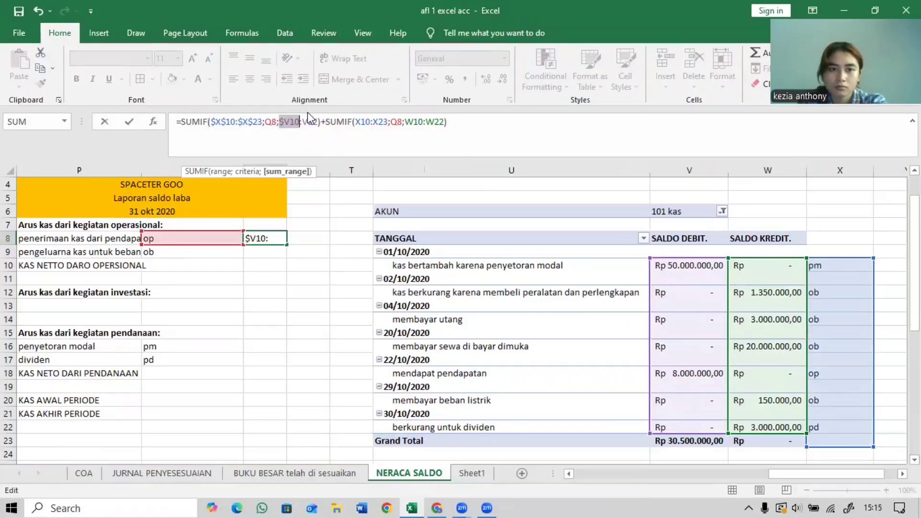
pyautogui.press('F4')
pyautogui.click(328, 137)
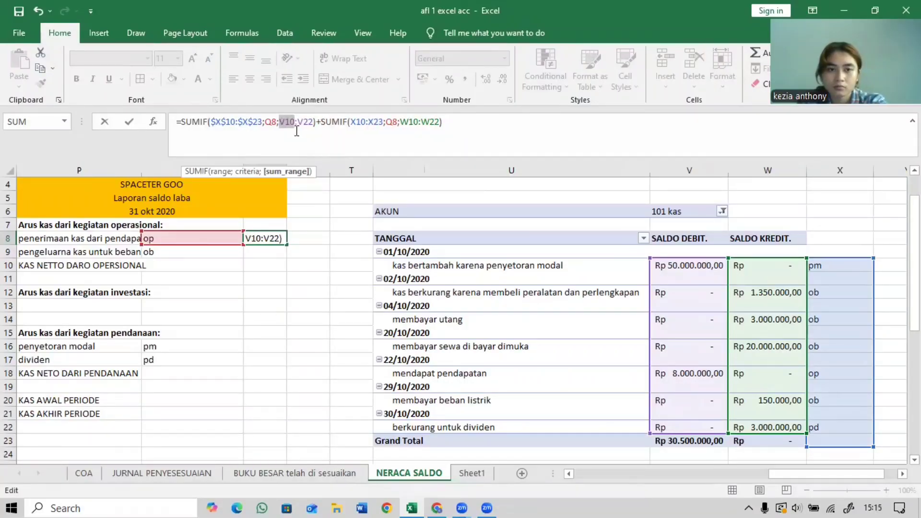
# Make the debit sum range V10:V22 in the first SUMIF of R8 absolute.
pyautogui.click(280, 122)
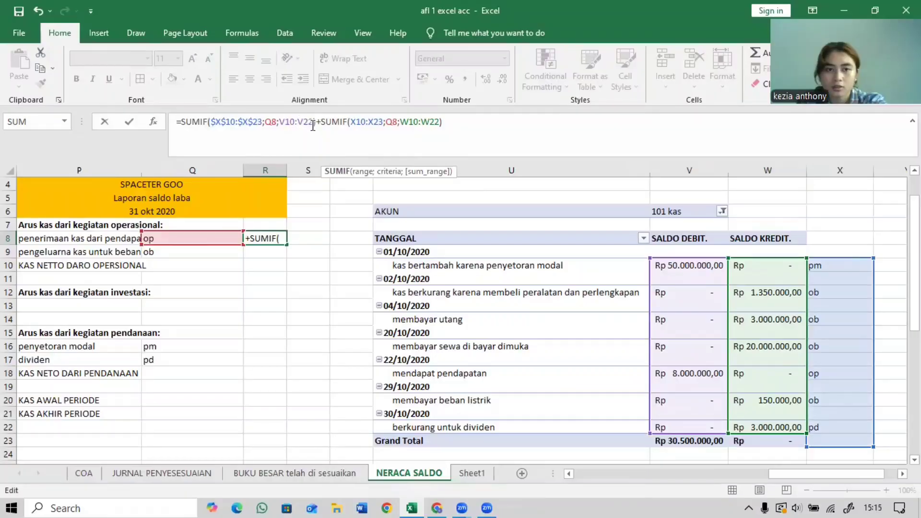
pyautogui.press('F4')
pyautogui.click(310, 121)
pyautogui.press('F4')
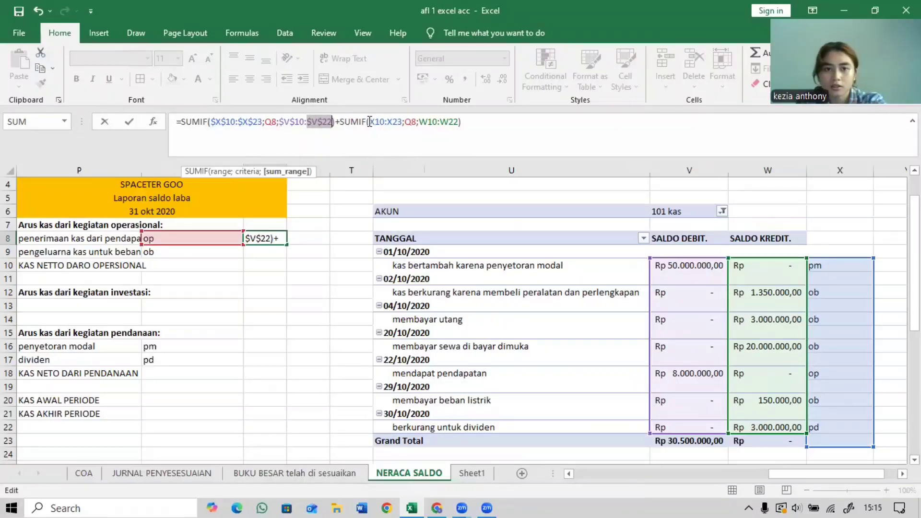
# Make the code range X10:X23 and the credit sum range W10:W22 in the second SUMIF of R8 absolute.
pyautogui.click(370, 121)
pyautogui.press('F4')
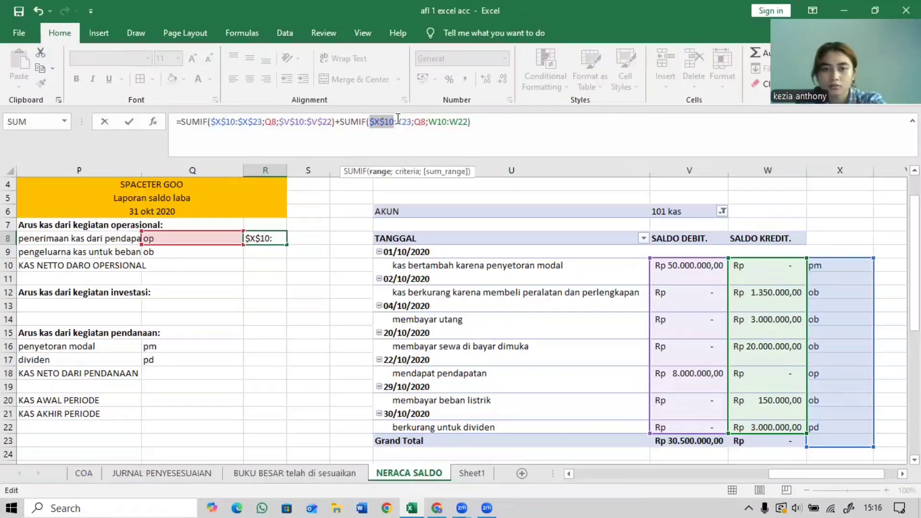
pyautogui.click(404, 122)
pyautogui.press('F4')
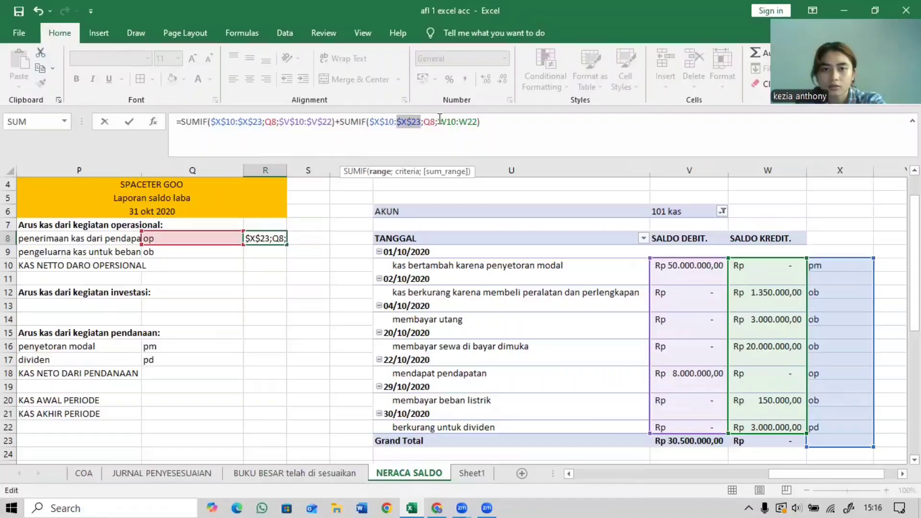
pyautogui.click(440, 121)
pyautogui.press('F4')
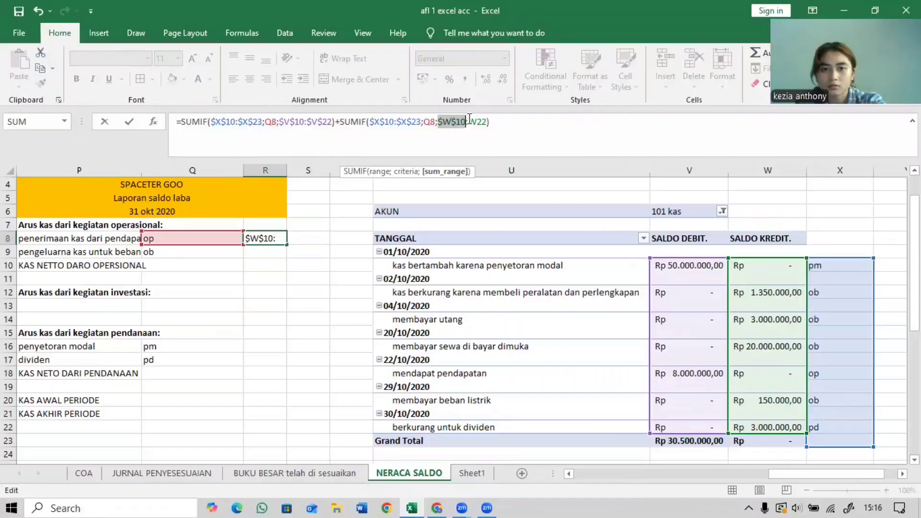
pyautogui.click(475, 121)
pyautogui.press('F4')
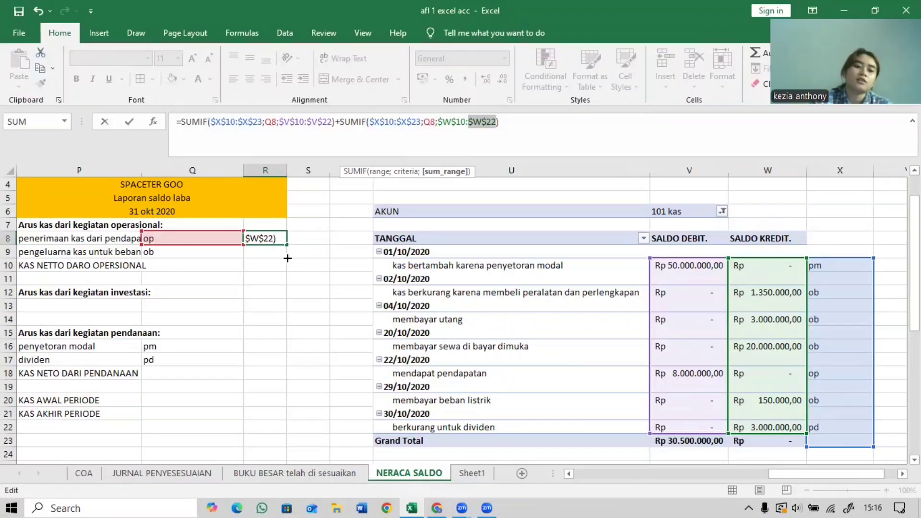
pyautogui.press('Return')
# Fill the R8 formula down through R10.
pyautogui.click(283, 240)
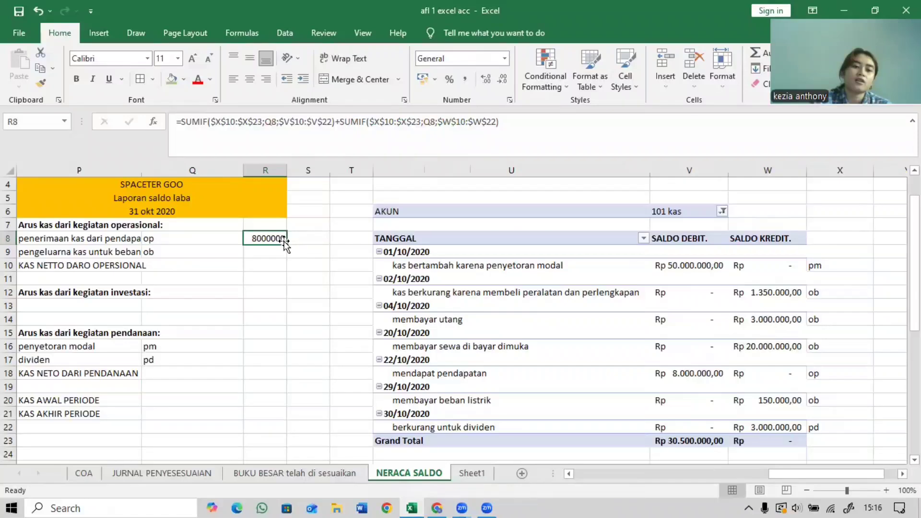
pyautogui.moveTo(286, 243); pyautogui.dragTo(285, 266)
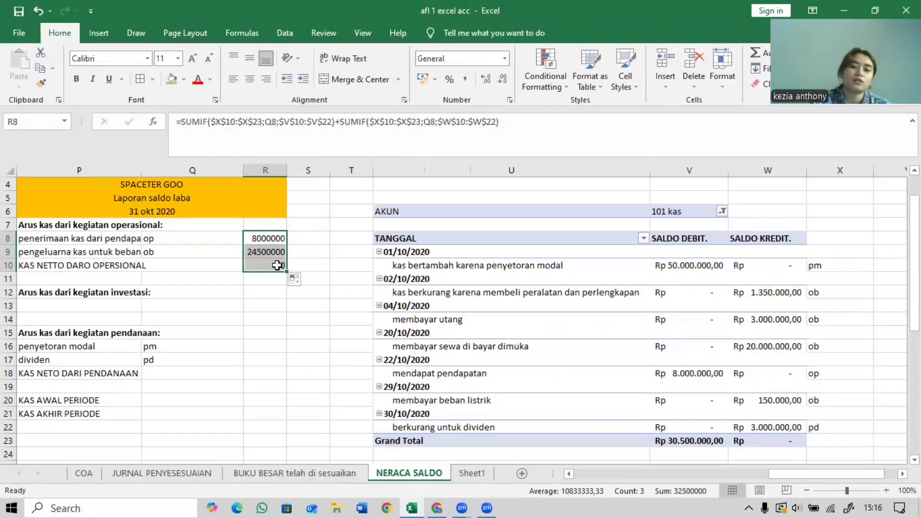
pyautogui.click(280, 265)
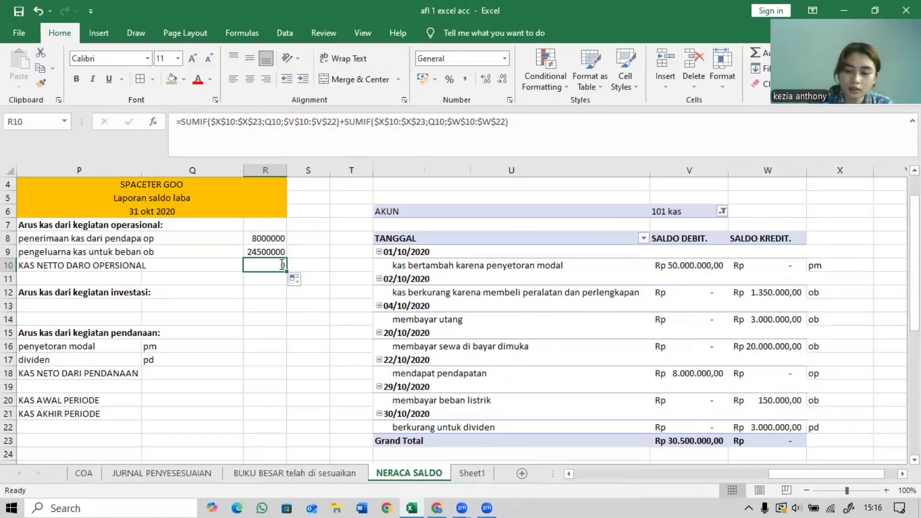
pyautogui.doubleClick(282, 264)
pyautogui.write('=')
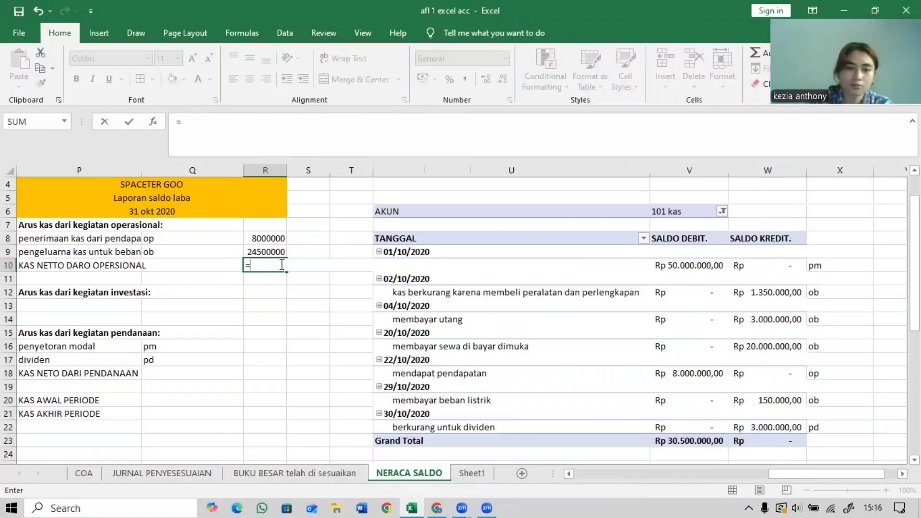
pyautogui.write('sum')
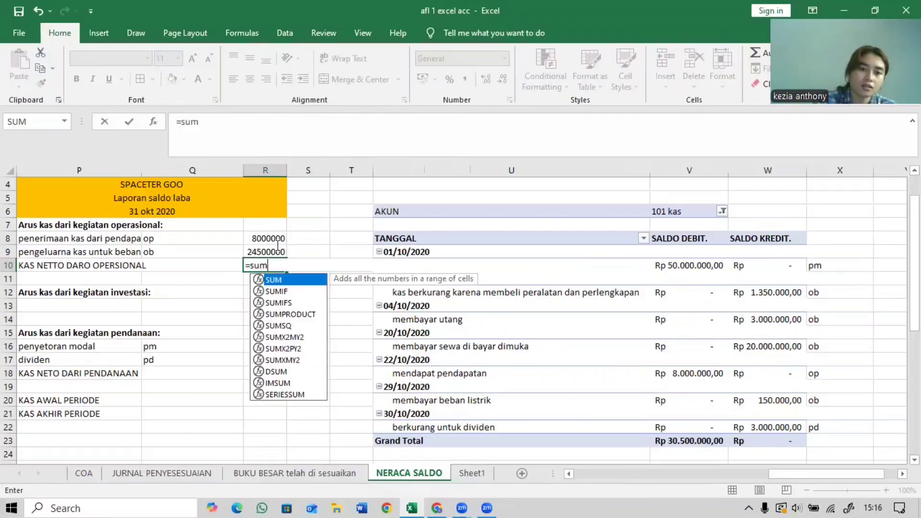
pyautogui.press('Return')
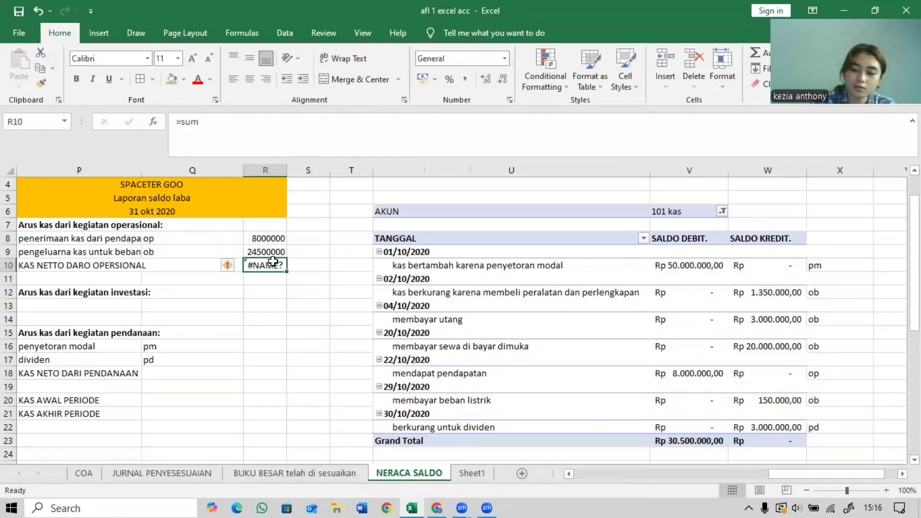
pyautogui.press('BackSpace')
# Compute the net operating cash in R10 as the sum of R8:R9.
pyautogui.write('=')
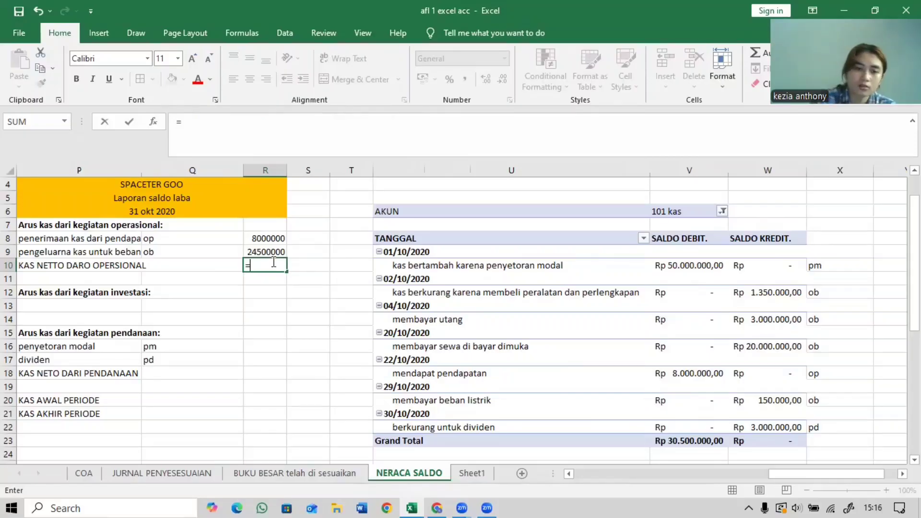
pyautogui.write('sum(')
pyautogui.moveTo(273, 238); pyautogui.dragTo(274, 252)
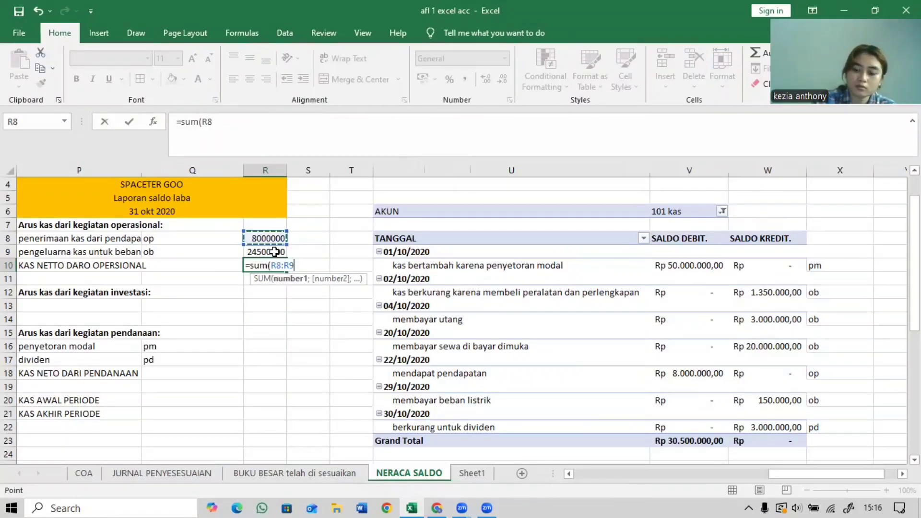
pyautogui.press('Return')
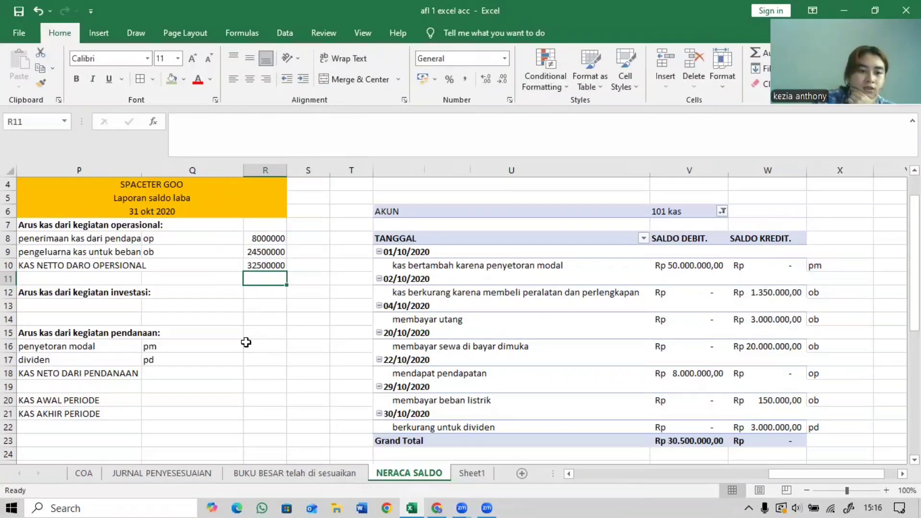
# Copy the SUMIF formula from R8 to the capital deposit line in R16 and fill it down through R18.
pyautogui.click(253, 345)
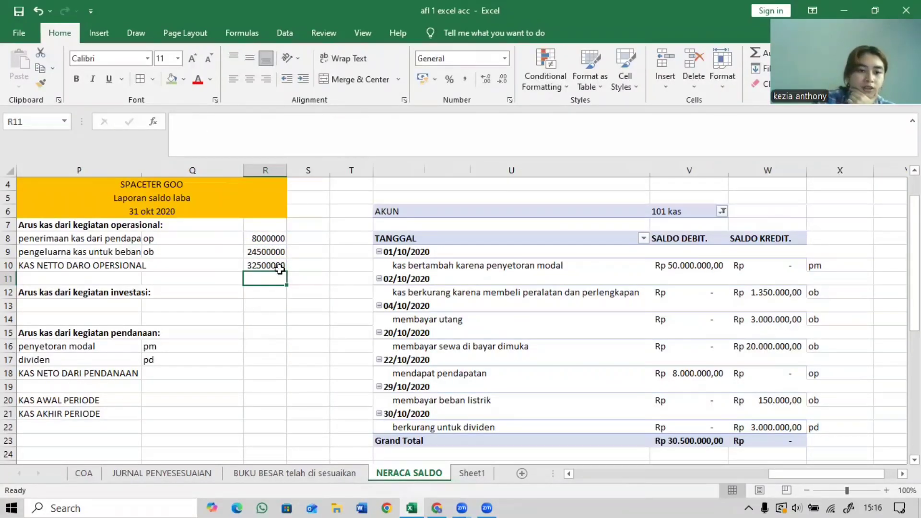
pyautogui.click(268, 240)
pyautogui.hotkey('ctrl', 'c')
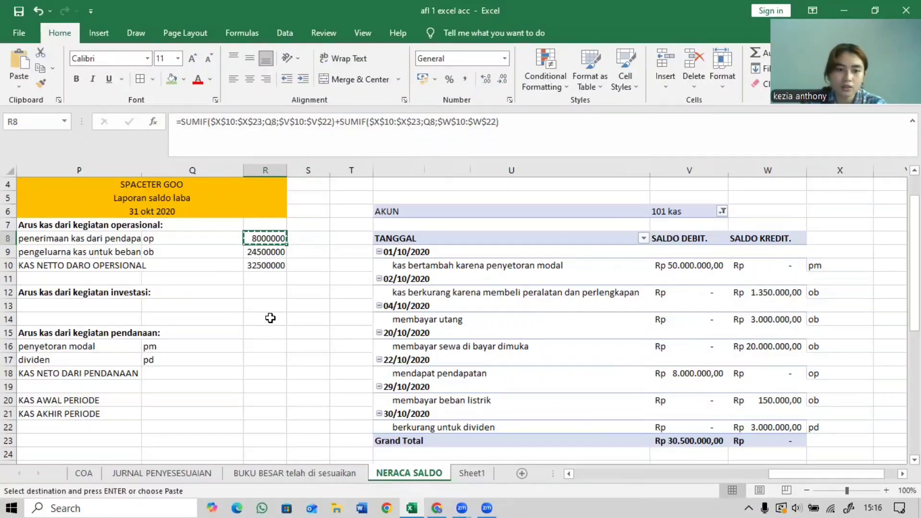
pyautogui.click(259, 345)
pyautogui.hotkey('ctrl', 'v')
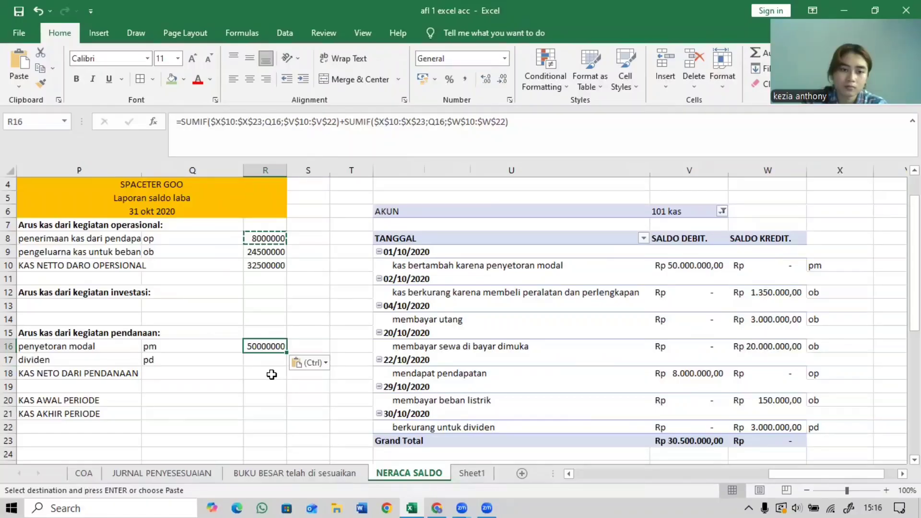
pyautogui.moveTo(286, 352); pyautogui.dragTo(272, 374)
# Replace the formula in R18 with the sum of R16:R17 for the net financing cash.
pyautogui.doubleClick(277, 369)
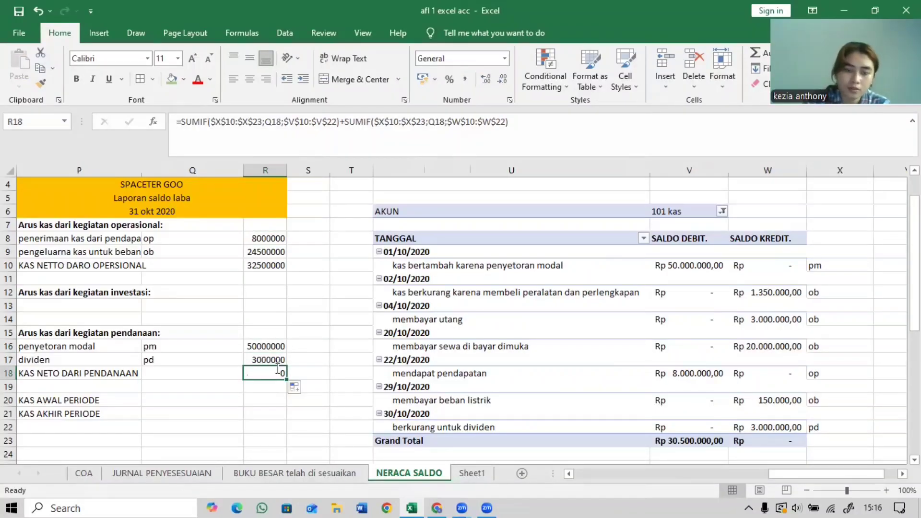
pyautogui.write('=s')
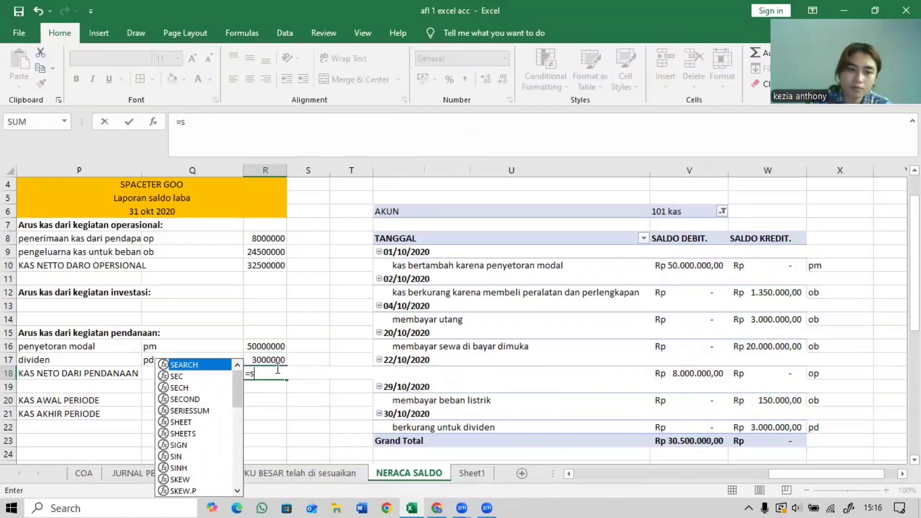
pyautogui.write('um')
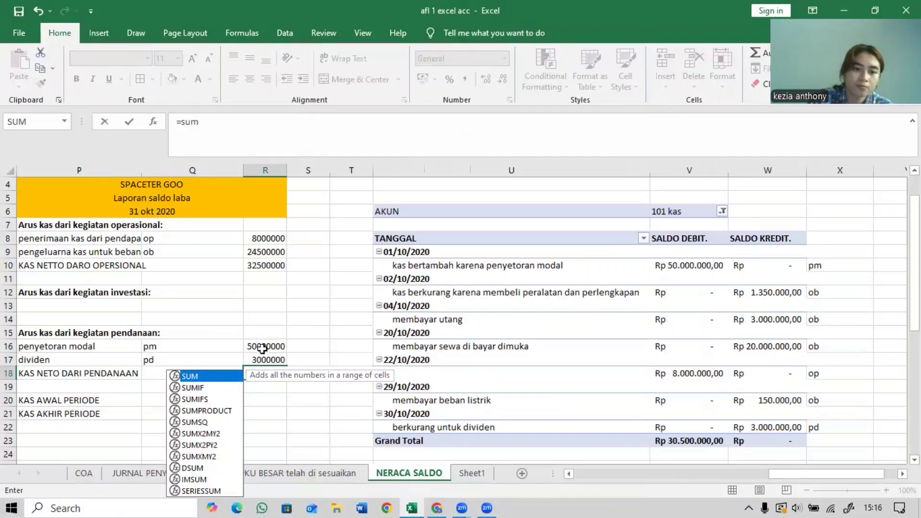
pyautogui.write('(')
pyautogui.moveTo(259, 347); pyautogui.dragTo(259, 354)
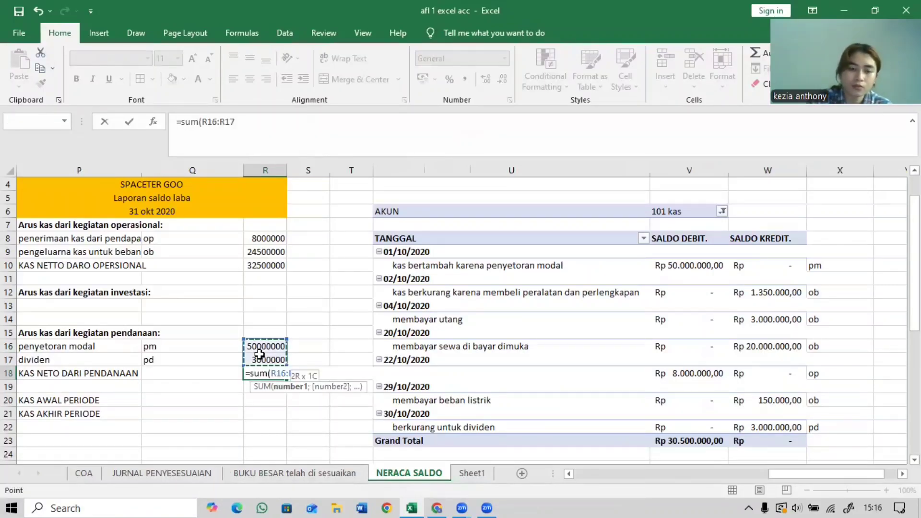
pyautogui.press('Return')
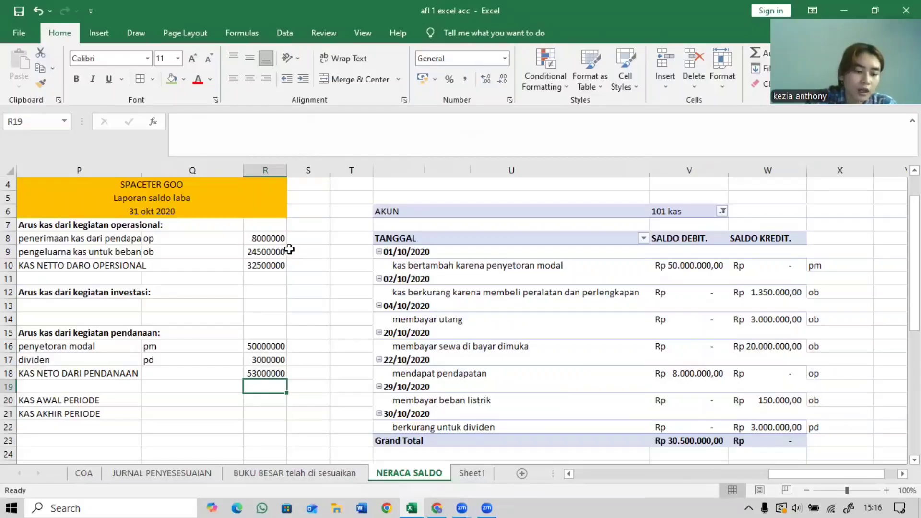
# Enter 0 as beginning cash in R20 and compute ending cash in R21 as =R10+R18.
pyautogui.click(257, 397)
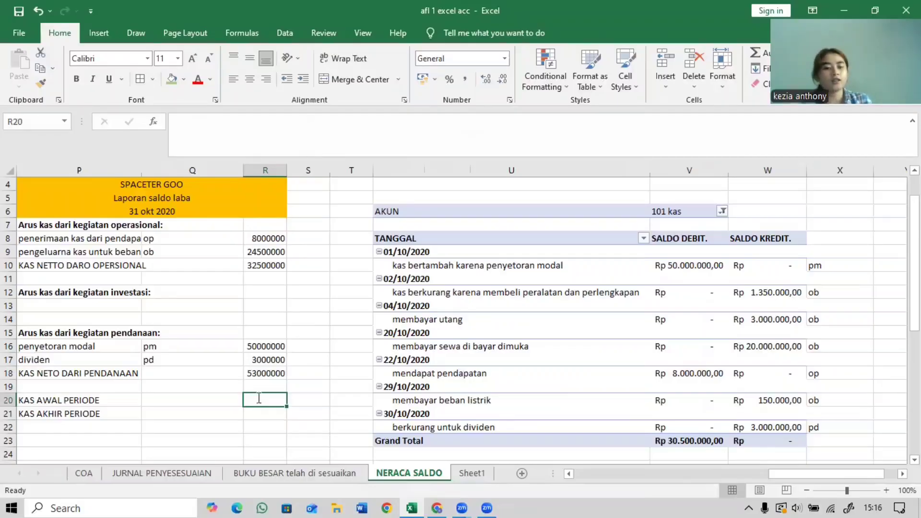
pyautogui.write('0')
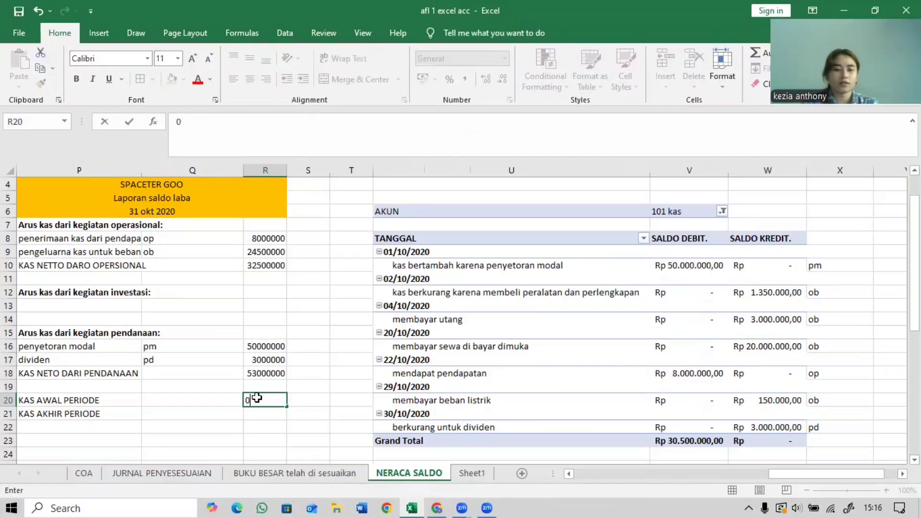
pyautogui.click(251, 411)
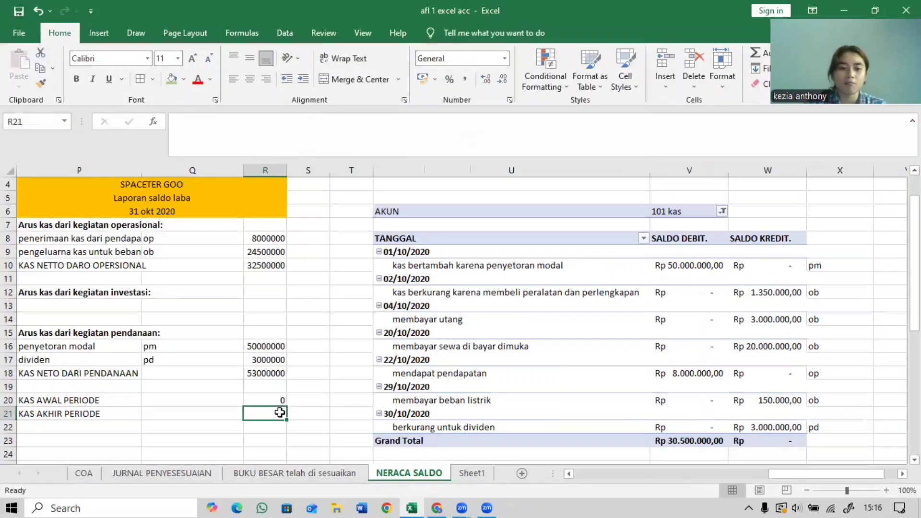
pyautogui.write('=')
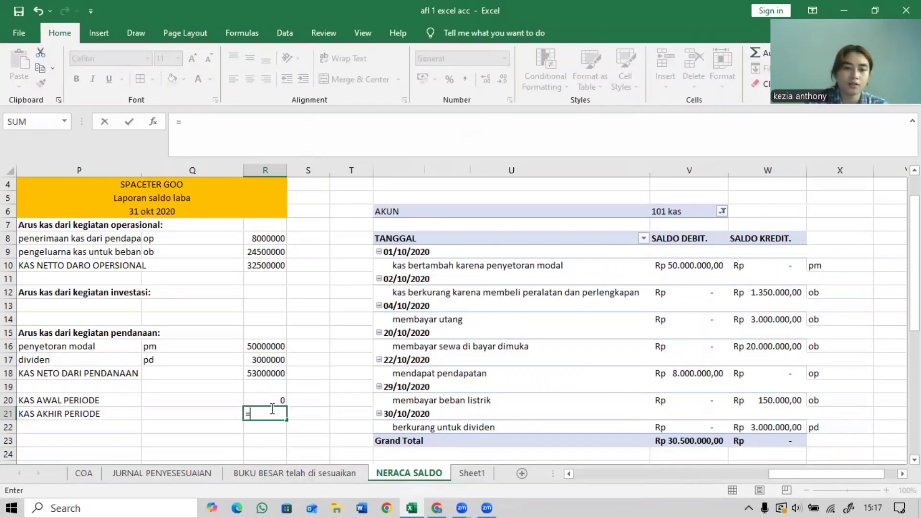
pyautogui.click(270, 267)
pyautogui.write('+')
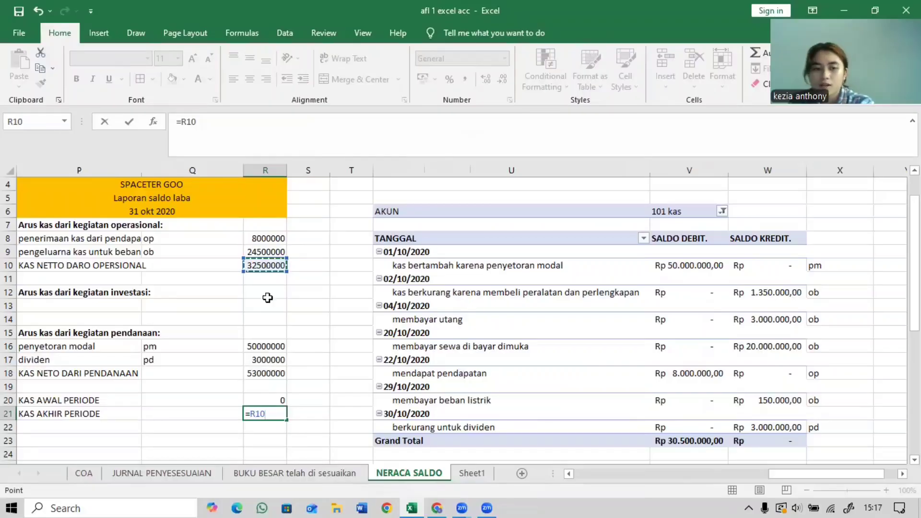
pyautogui.click(263, 376)
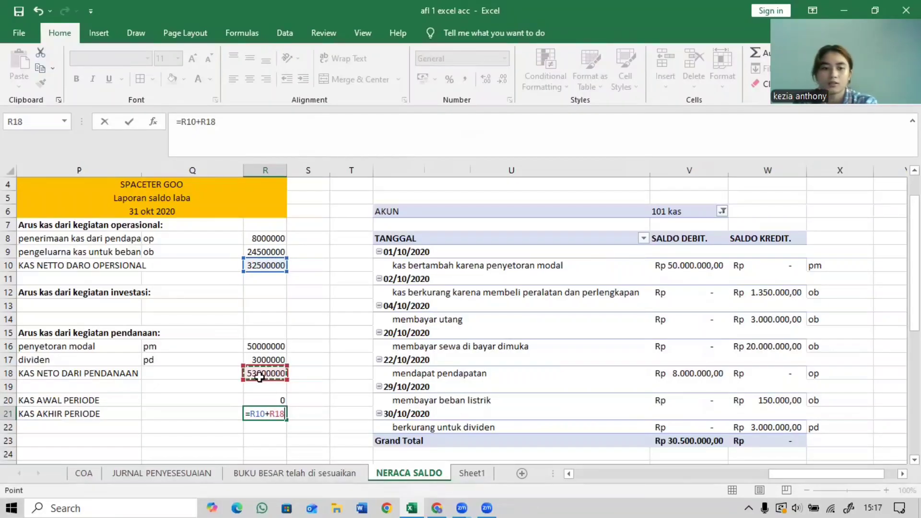
pyautogui.press('Return')
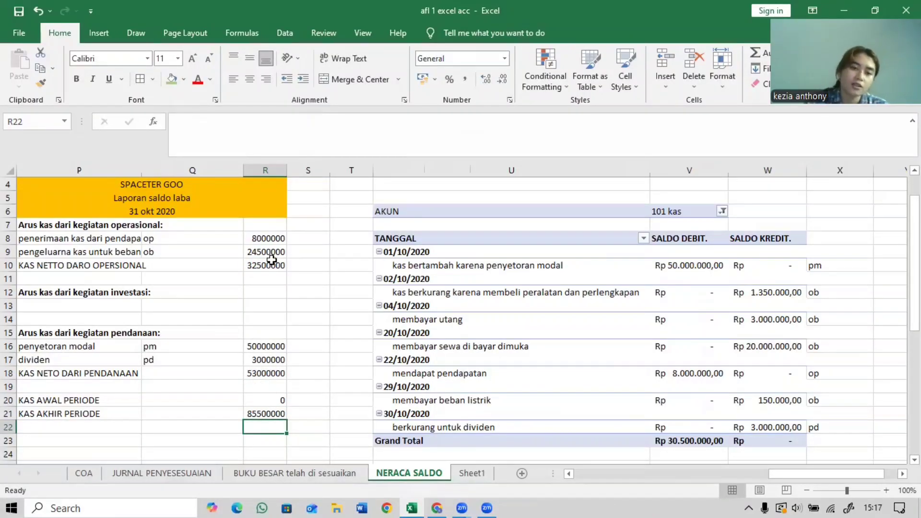
# Apply the Rp accounting format to R8:R21, and resize the columns to make P wider and Q narrower.
pyautogui.moveTo(251, 234); pyautogui.dragTo(247, 401)
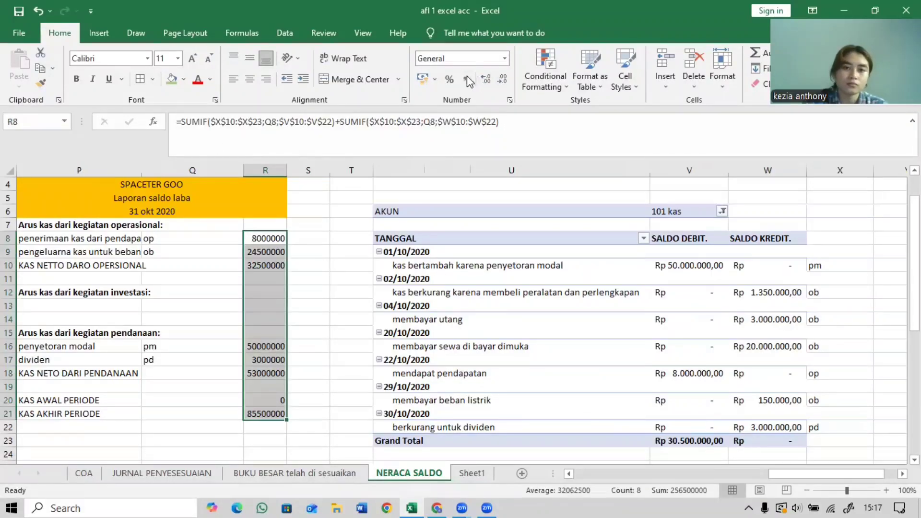
pyautogui.click(422, 79)
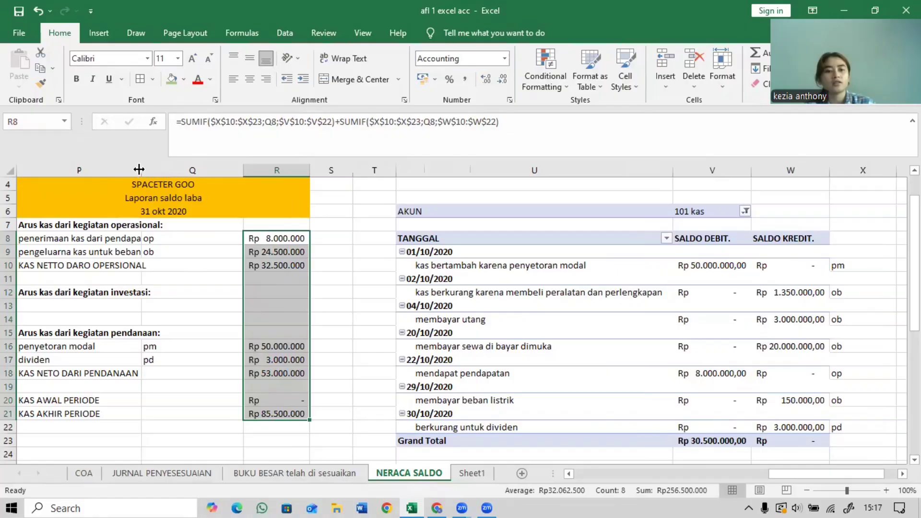
pyautogui.moveTo(142, 172); pyautogui.dragTo(187, 183)
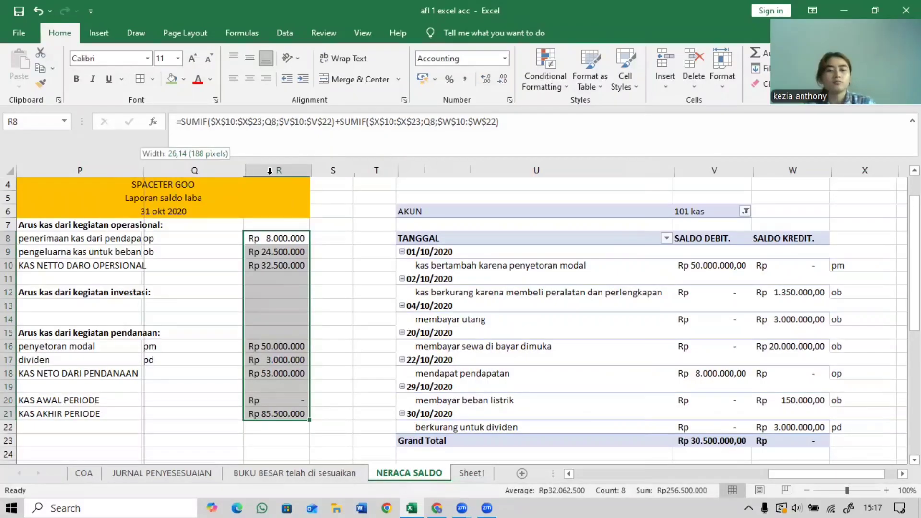
pyautogui.moveTo(290, 170); pyautogui.dragTo(228, 168)
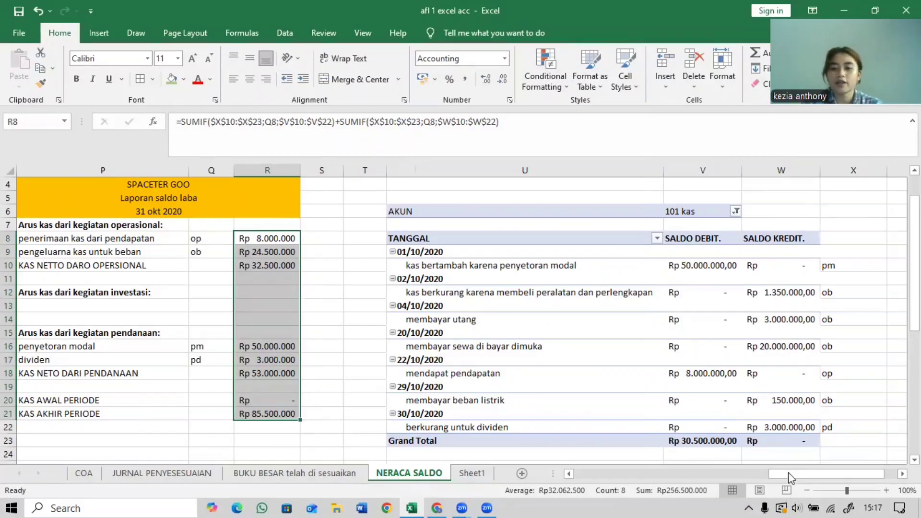
# Add borders around all cells of the cash flow report in P4:R21.
pyautogui.hscroll(-1, 438, 294)
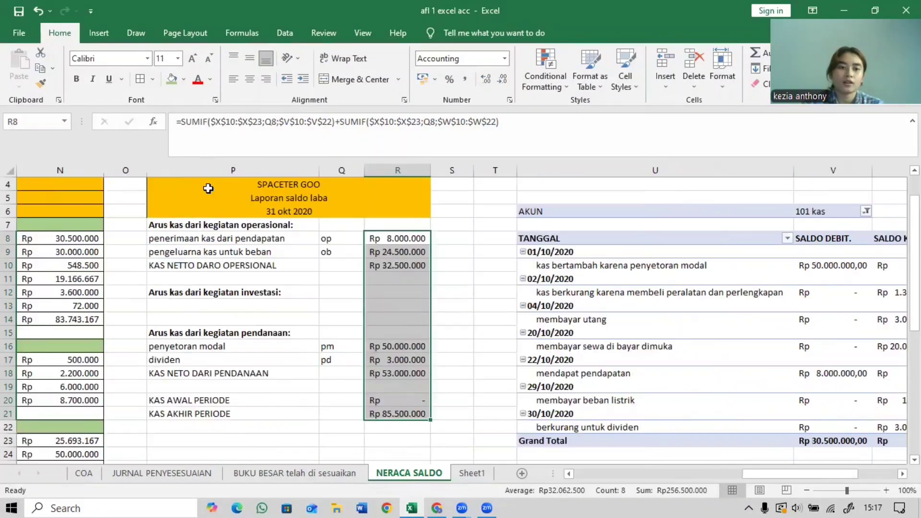
pyautogui.moveTo(207, 179); pyautogui.dragTo(353, 415)
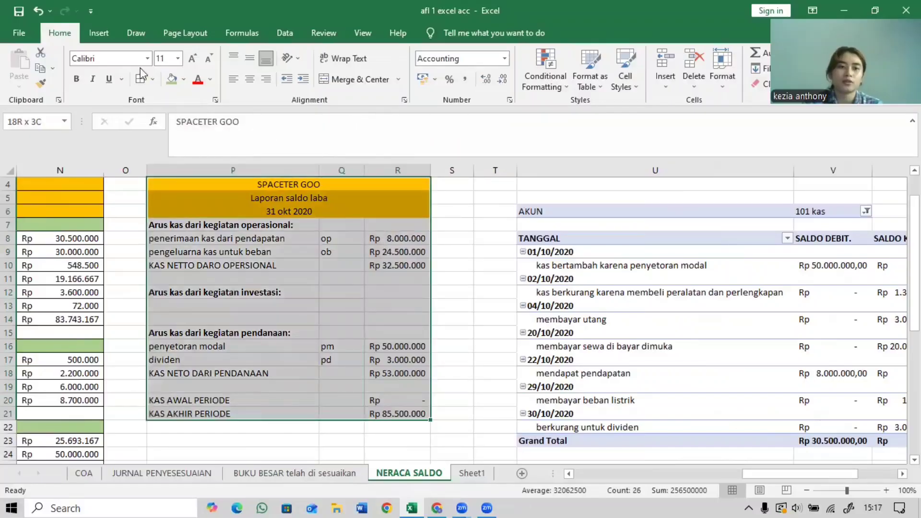
pyautogui.click(141, 79)
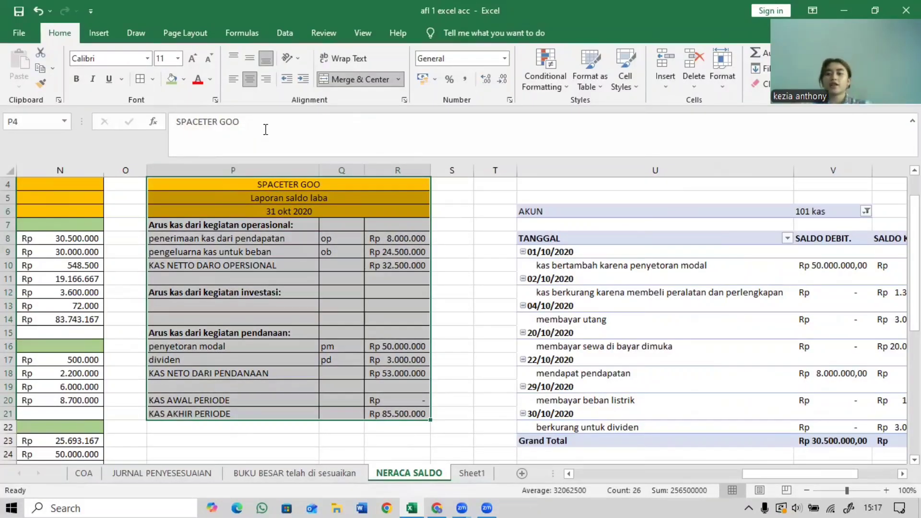